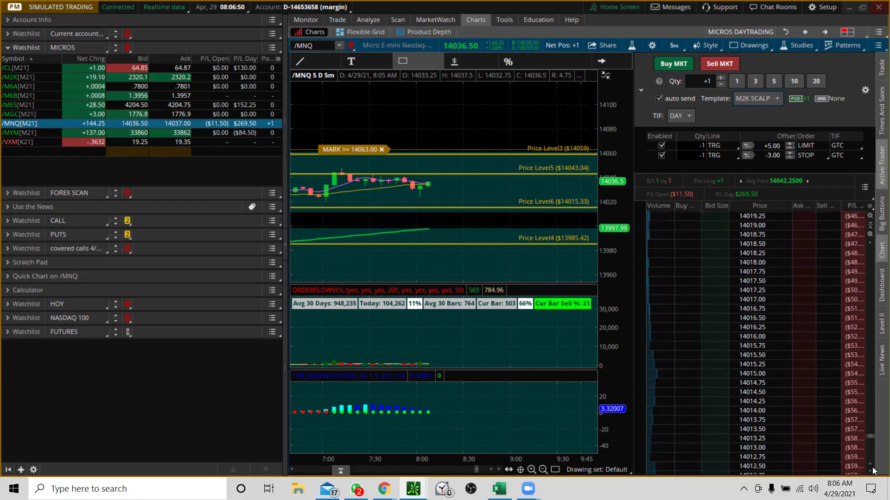
- Place a one-contract /MNQ sell stop at 14011.00 with the M2K SCALP bracket and move its buy limit target to about 13998
scroll(870, 439, "down", 5)
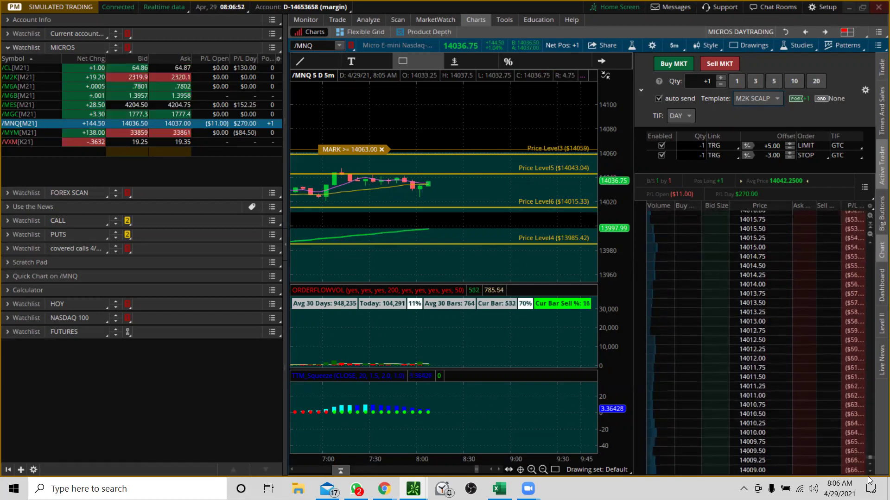
left_click(801, 393)
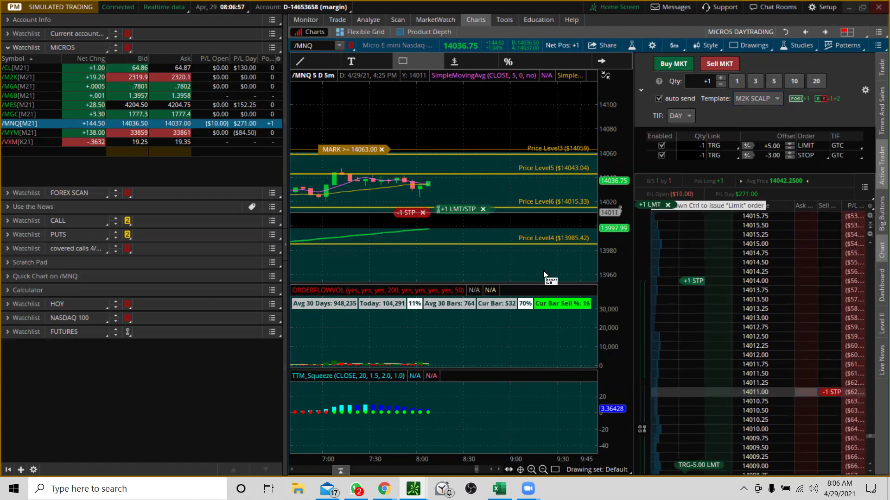
left_click_drag(397, 232, 495, 190)
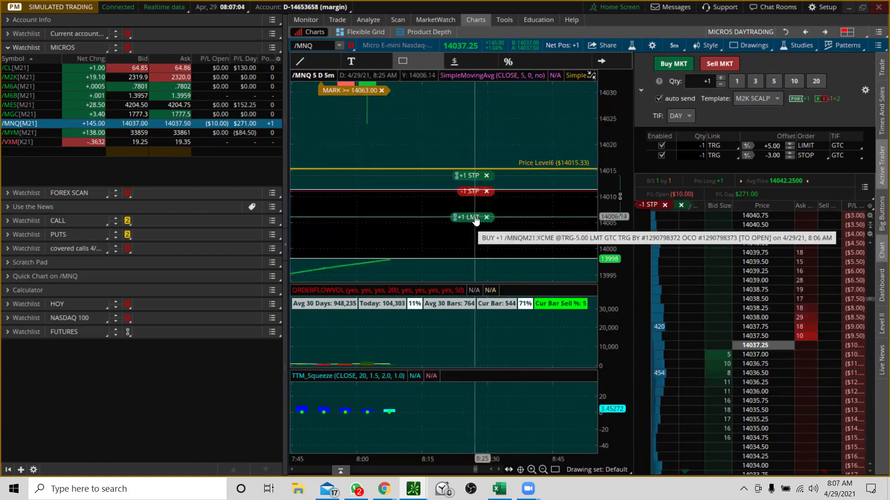
left_click_drag(476, 221, 479, 263)
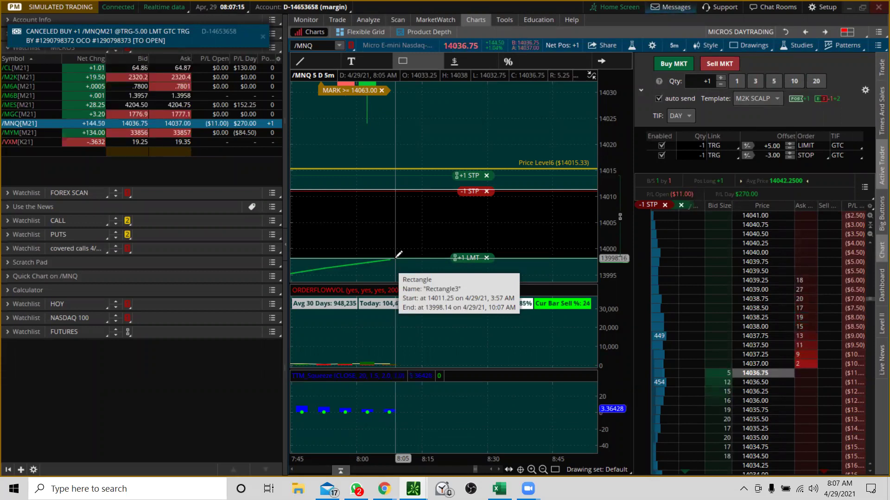
- Move the bracket's protective buy stop up above the Price Level3 line, to about 14065
left_click_drag(609, 166, 609, 195)
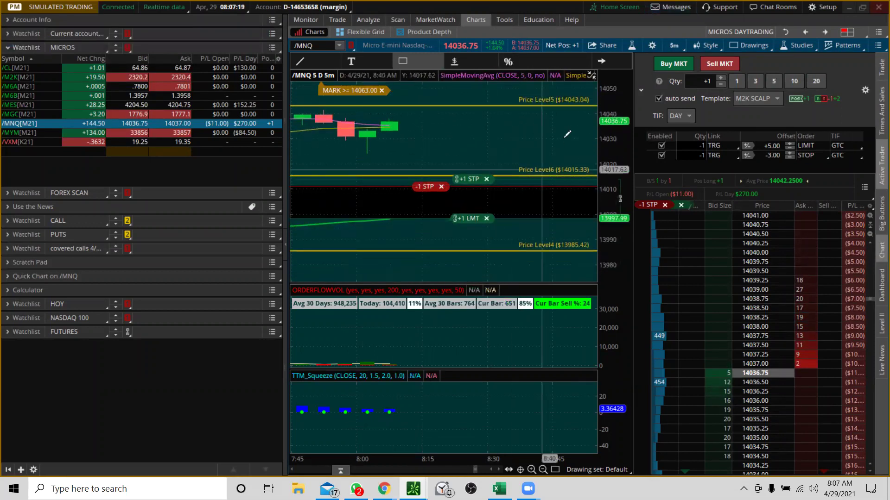
left_click_drag(603, 101, 602, 113)
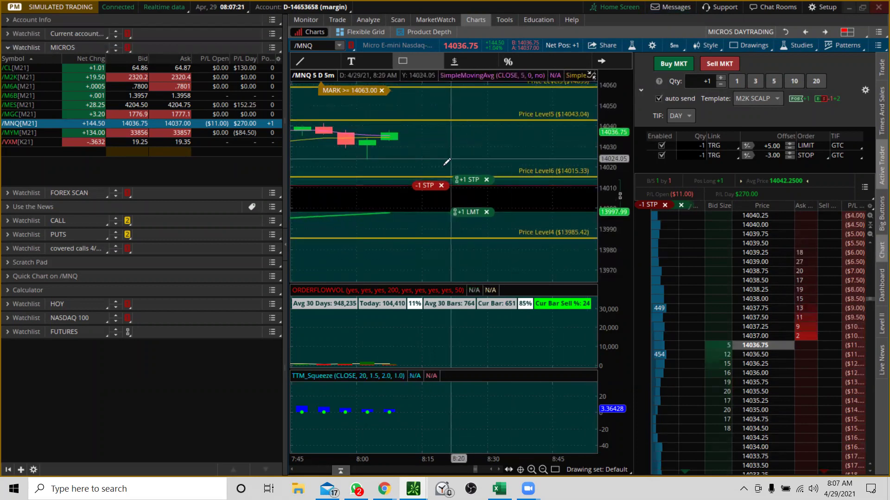
left_click_drag(469, 182, 469, 112)
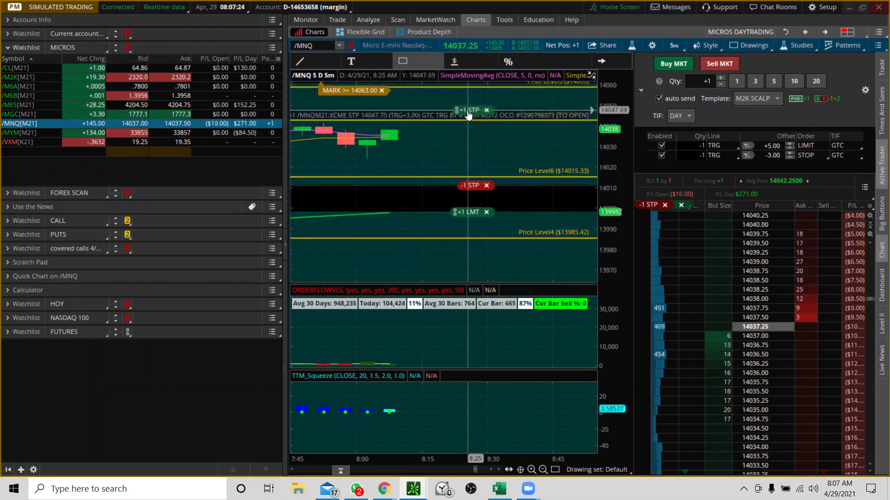
left_click_drag(603, 91, 603, 115)
left_click_drag(470, 142, 469, 119)
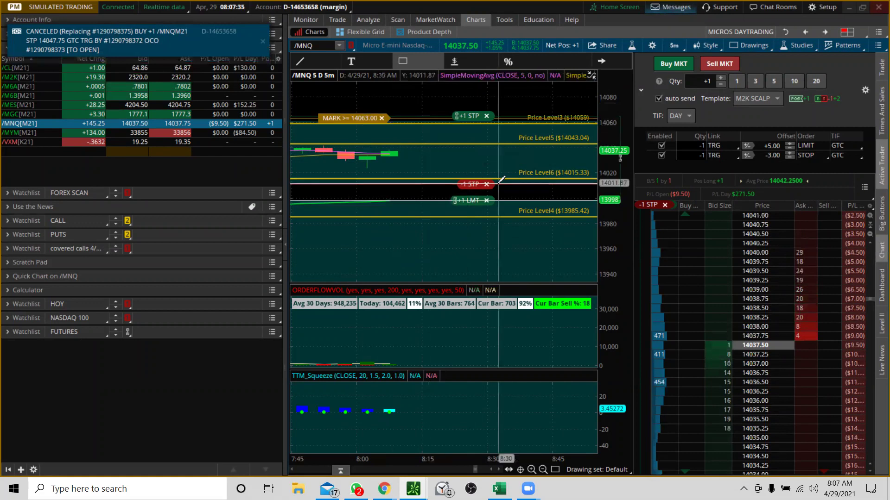
left_click_drag(607, 102, 607, 123)
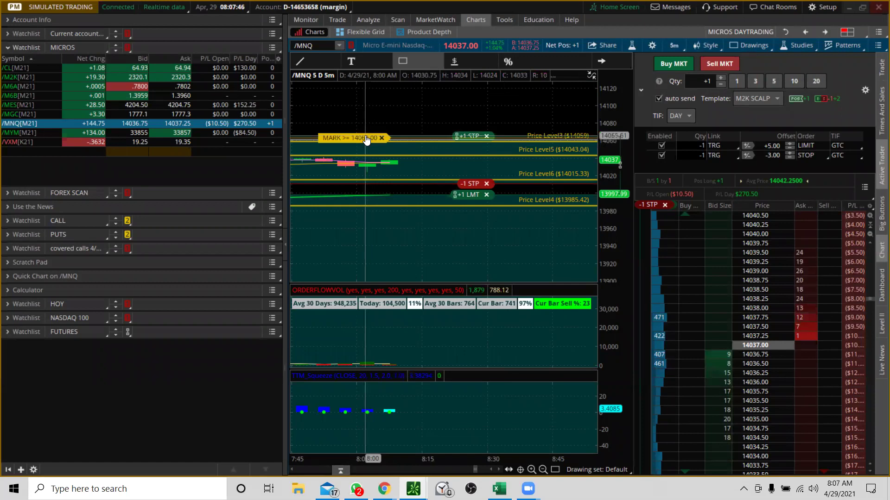
- Try the /MGC SCALP/DT and CL order templates
left_click(749, 96)
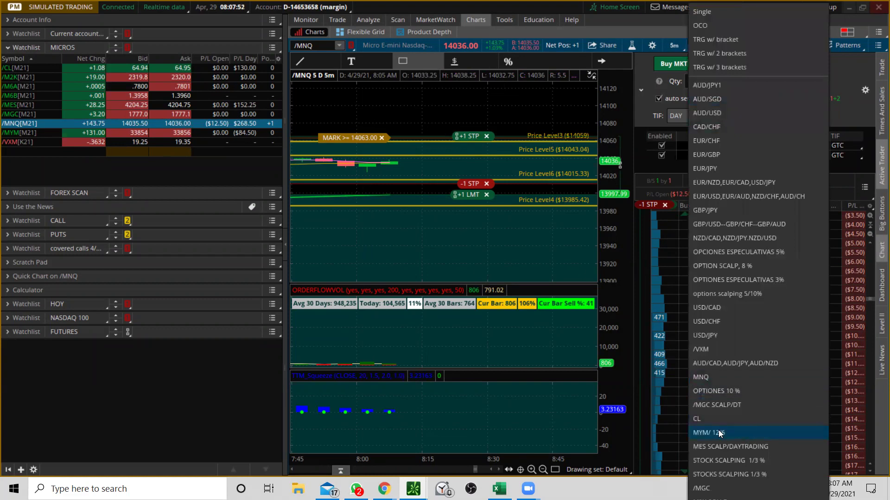
left_click(716, 405)
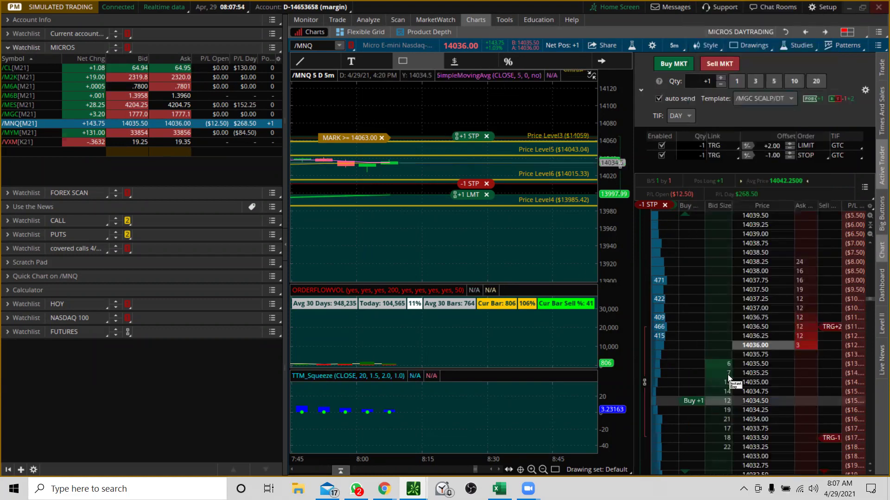
left_click(755, 98)
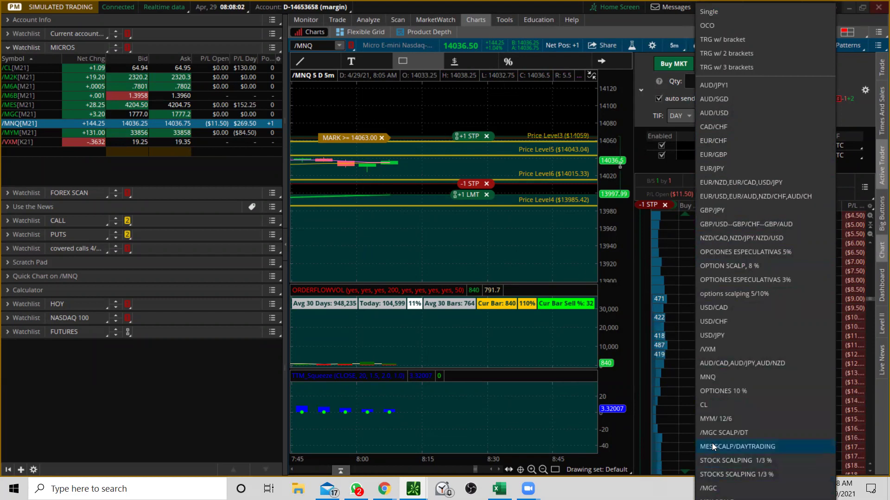
left_click(705, 405)
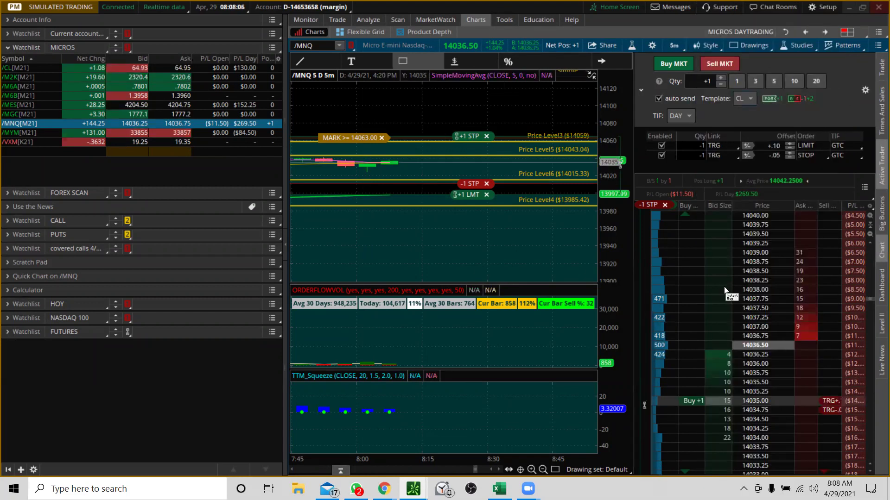
- Place a one-contract /MNQ buy stop at 14063.00 using the /MGC order template
left_click(743, 101)
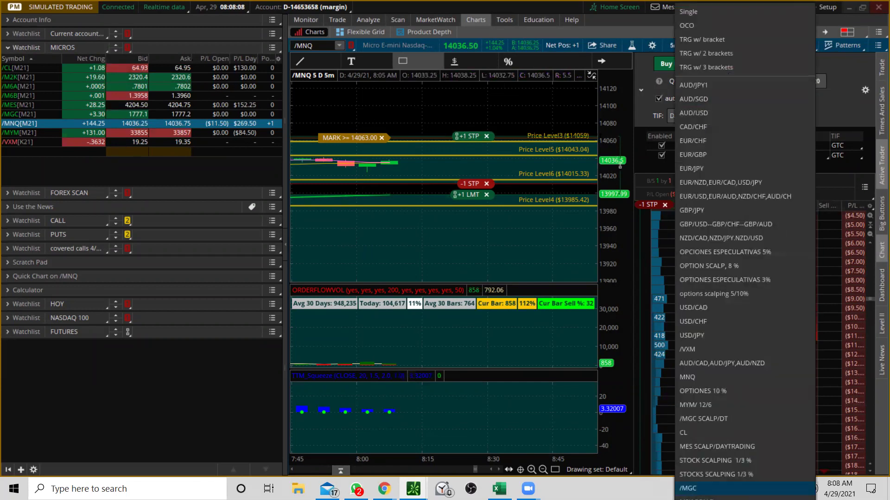
left_click(695, 488)
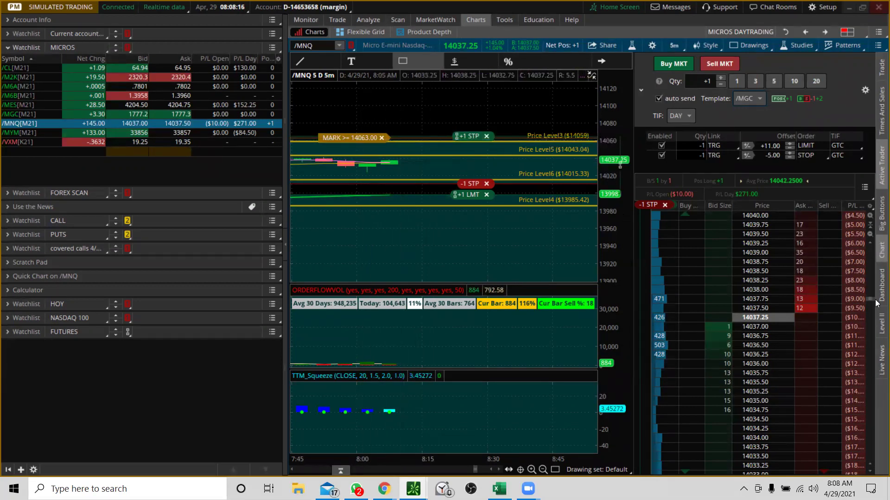
scroll(867, 299, "up", 3)
scroll(868, 290, "up", 12)
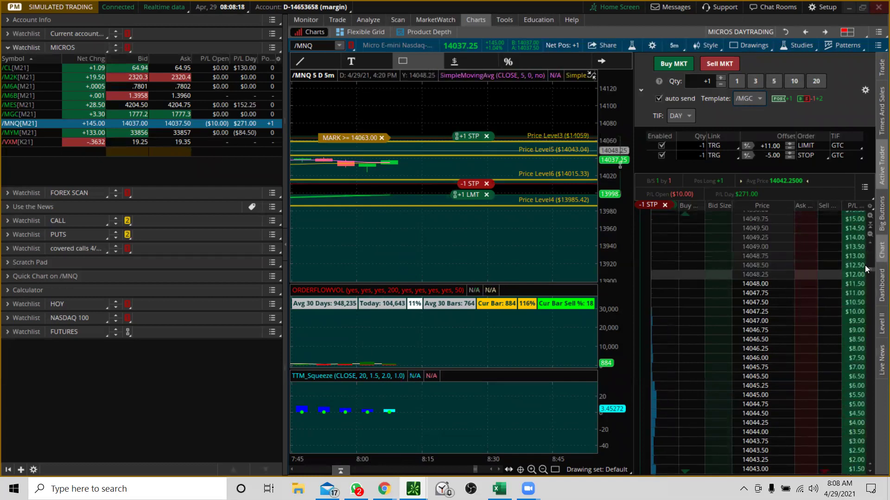
scroll(871, 274, "up", 6)
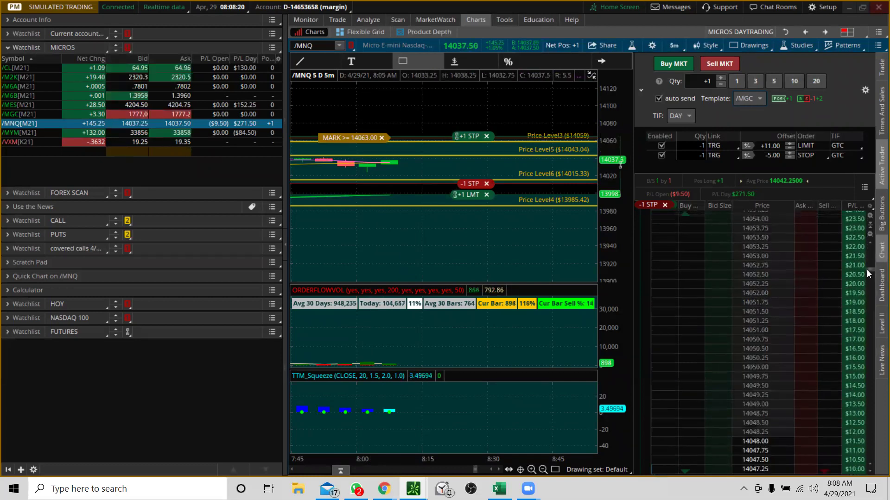
scroll(871, 257, "up", 6)
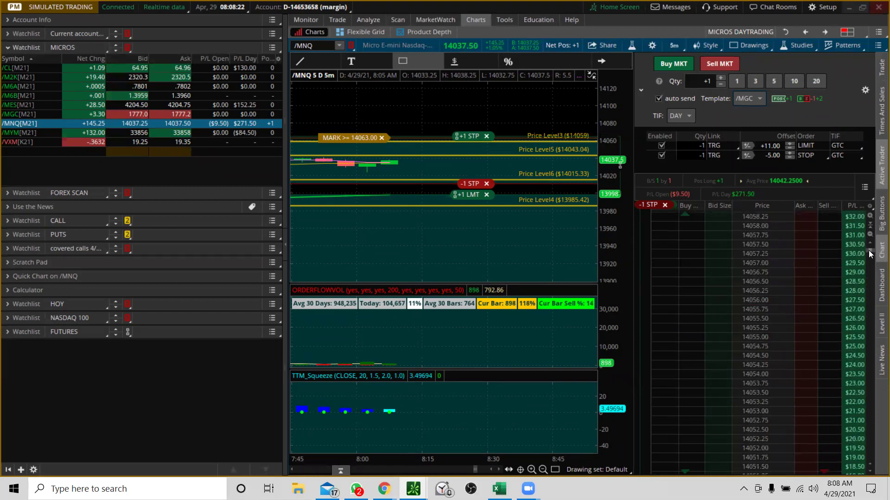
scroll(870, 250, "up", 1)
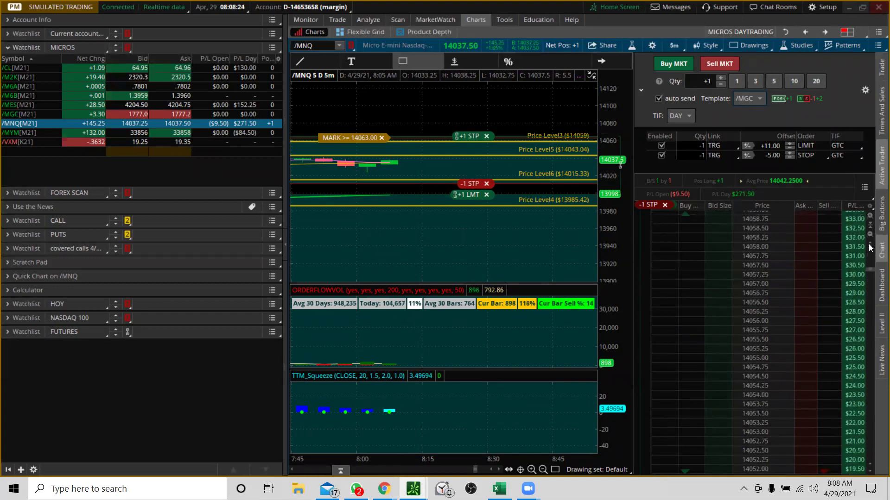
scroll(870, 248, "down", 7)
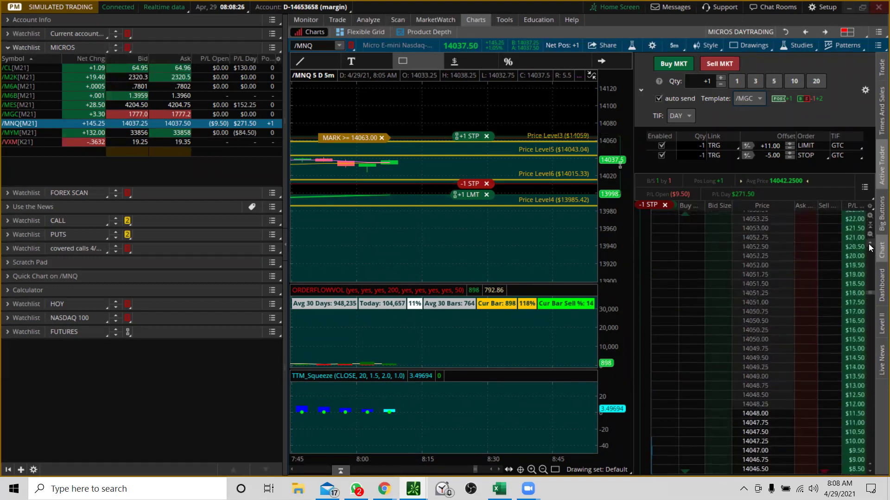
scroll(870, 248, "up", 15)
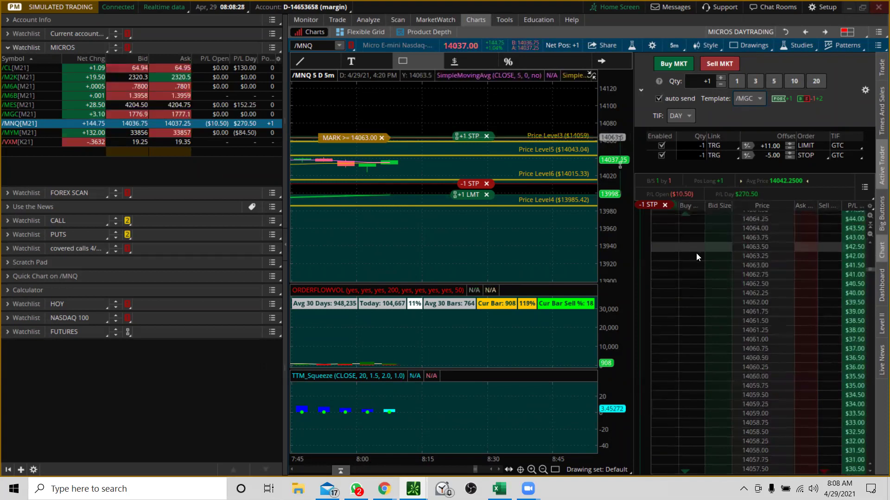
left_click(719, 270)
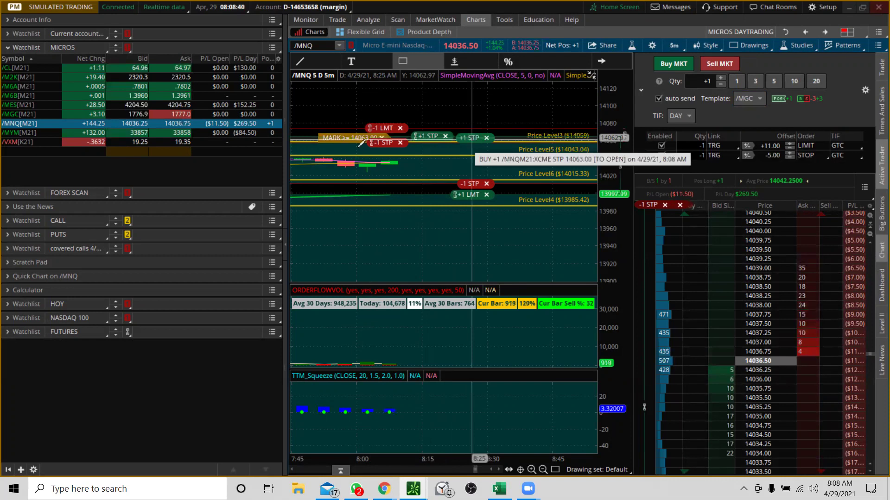
- Move the new buy order's sell stop just above the 13985.42 price level and its sell limit to about the 14149.2 level
left_click_drag(388, 143, 387, 201)
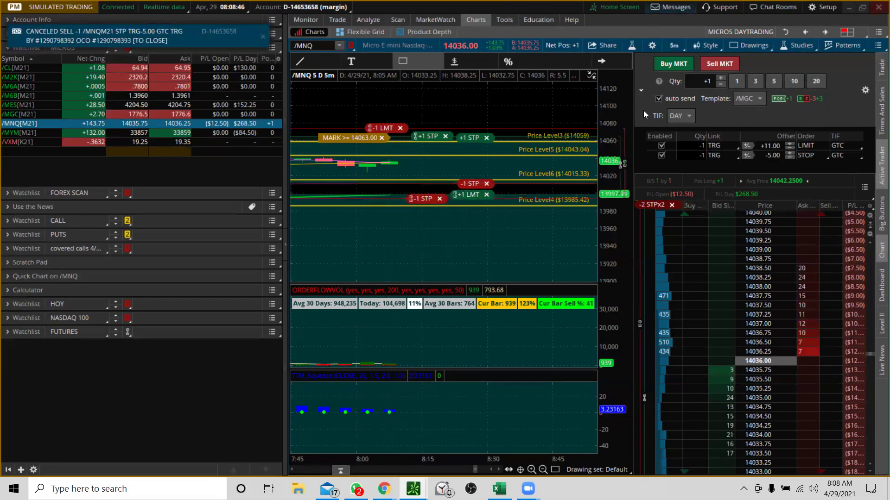
left_click_drag(608, 102, 609, 117)
left_click_drag(388, 152, 386, 113)
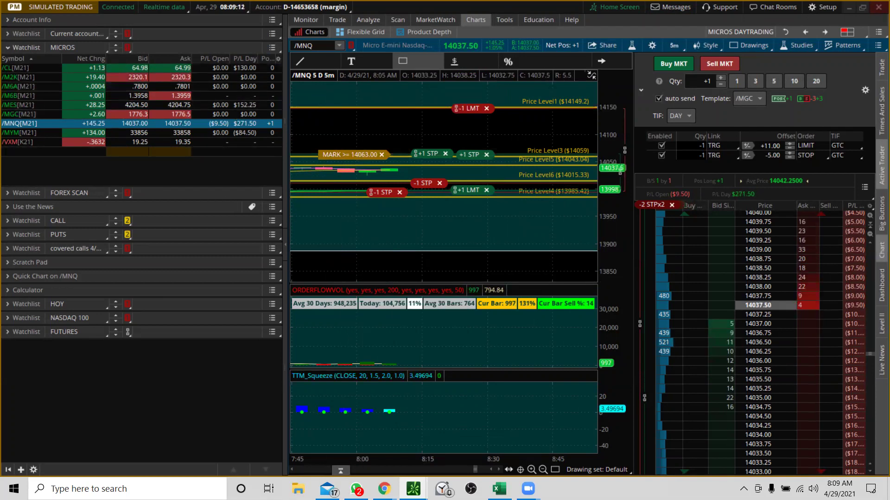
- Load /MES in the charts and bring up its enlarged 20-day, 1-hour chart
left_click(14, 105)
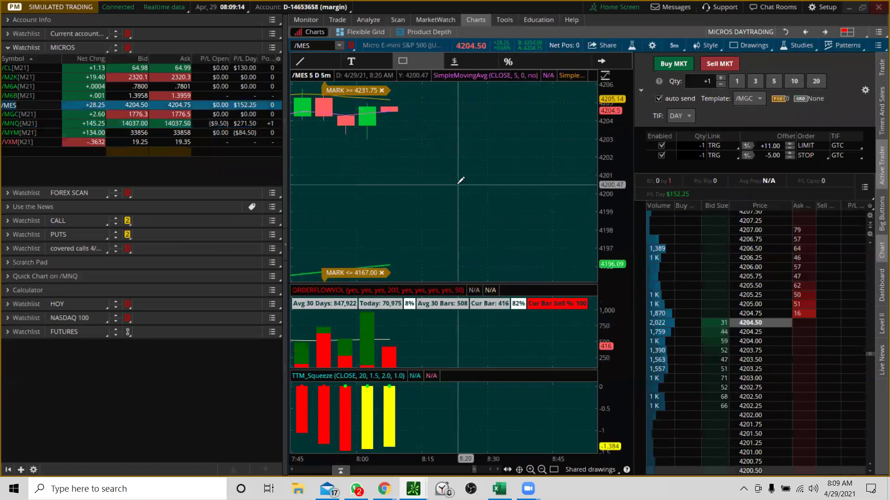
right_click(461, 185)
left_click(487, 199)
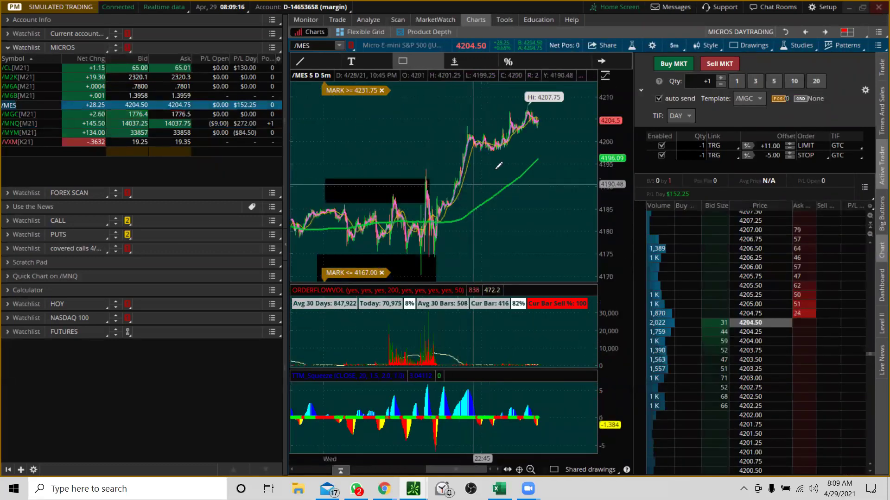
left_click(800, 31)
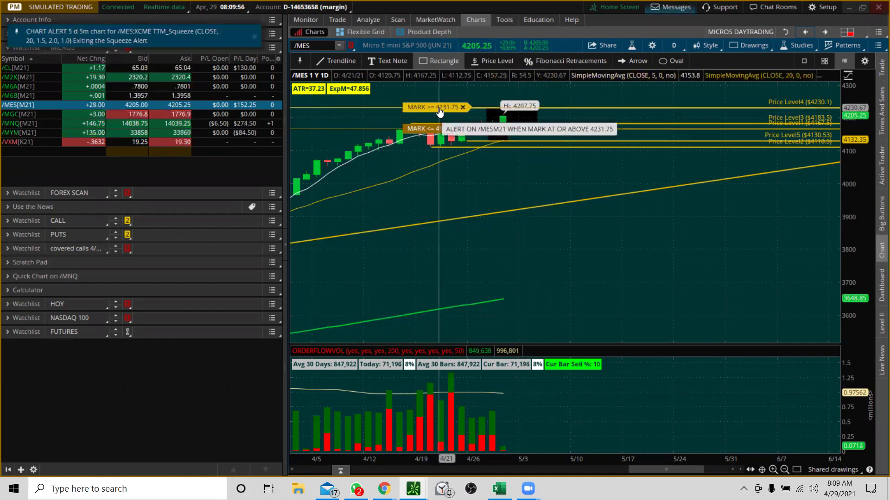
left_click(805, 31)
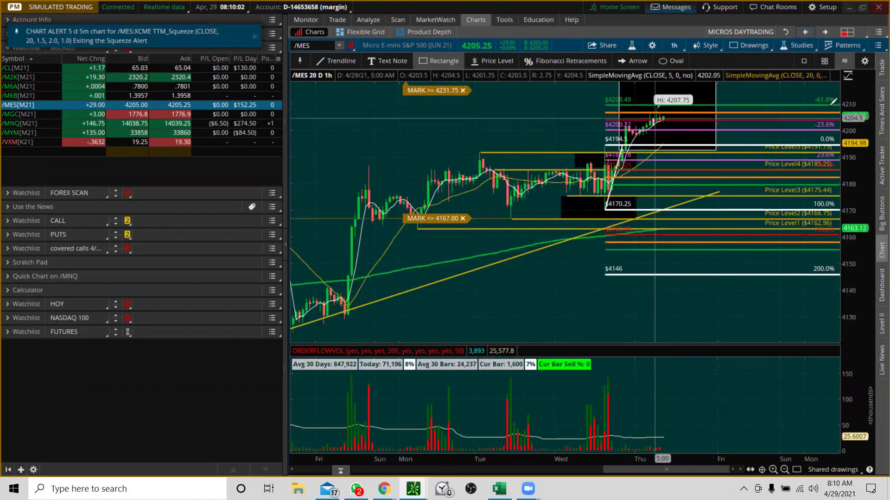
- Remove the large rectangle drawn around the latest candles on the /MES 1-hour chart
left_click_drag(860, 105, 860, 147)
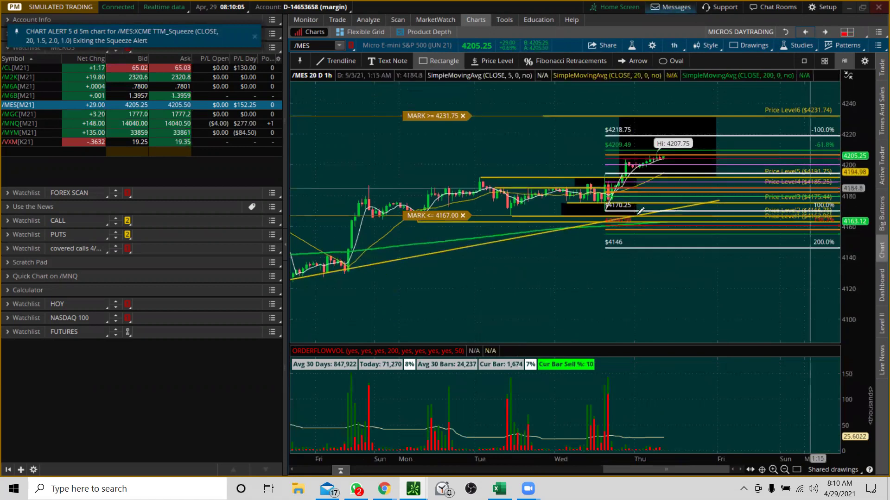
left_click(564, 219)
left_click(748, 108)
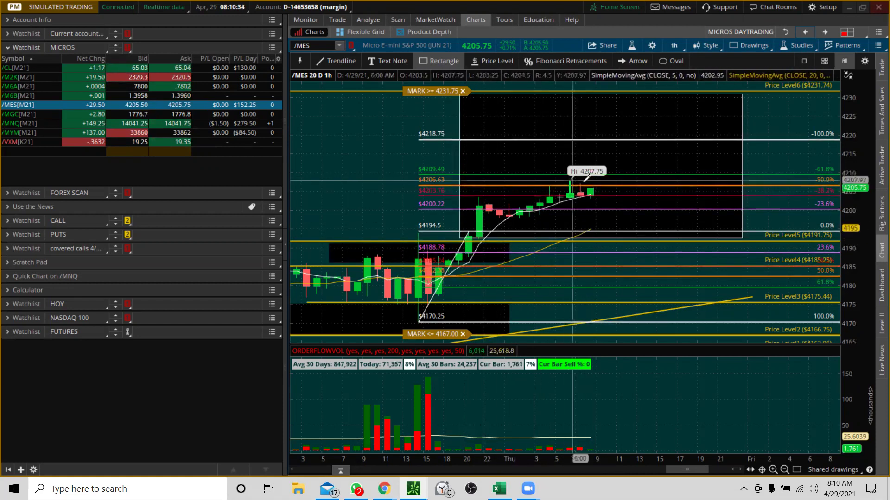
right_click(625, 154)
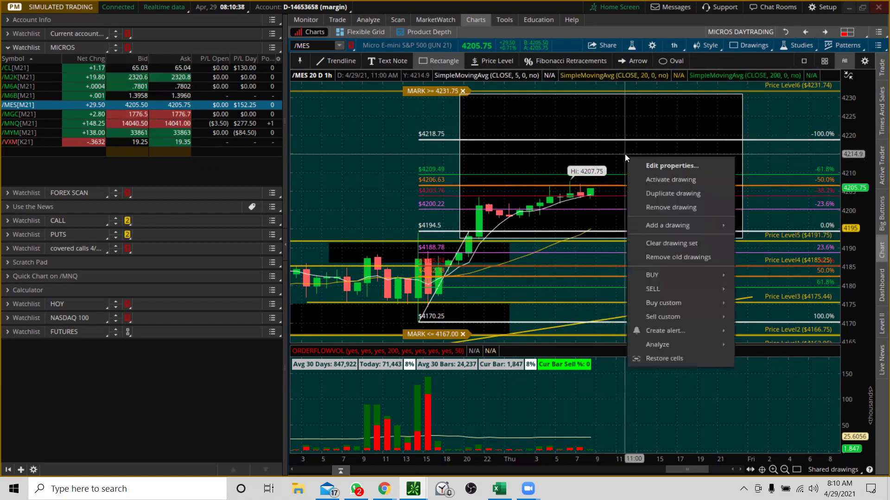
left_click(650, 208)
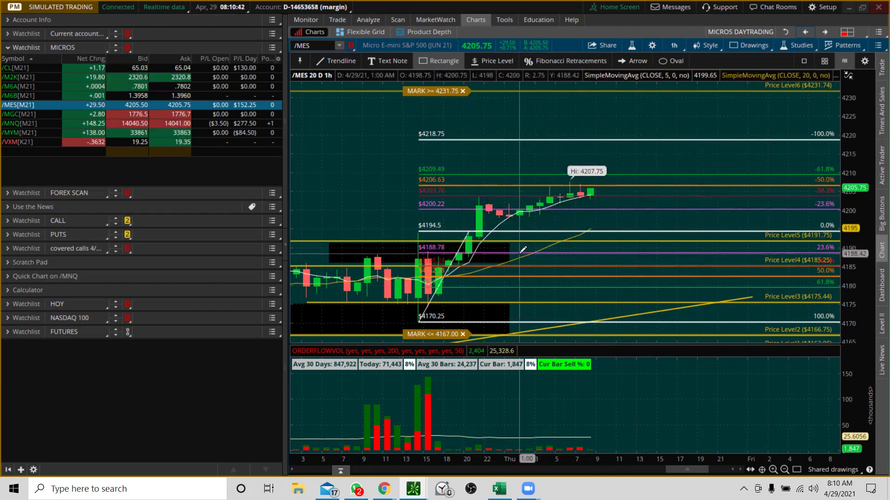
- Draw a rectangle over the latest /MES candles between the -50% (4206.63) and -61.8% (4209.49) Fibonacci levels
left_click(434, 61)
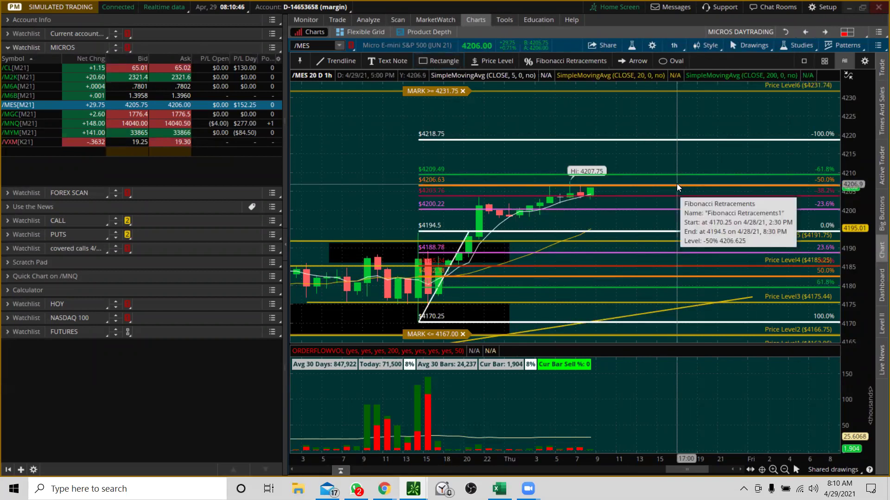
left_click(436, 62)
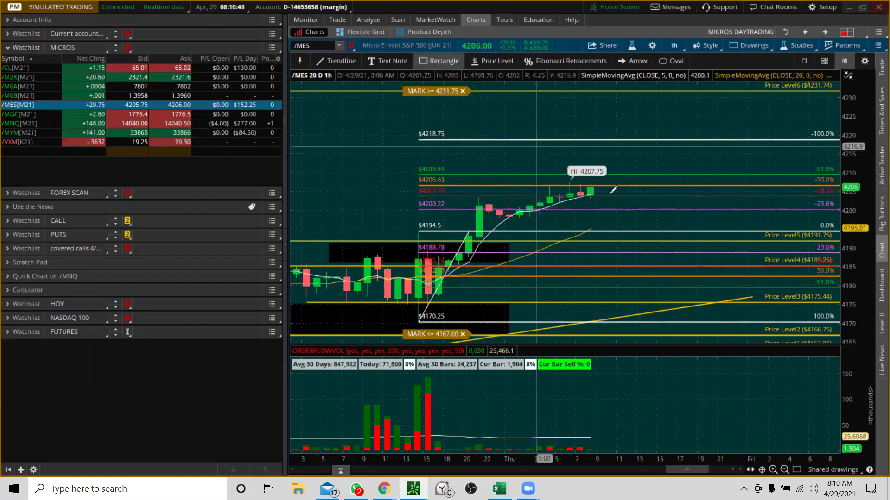
left_click_drag(681, 185, 559, 175)
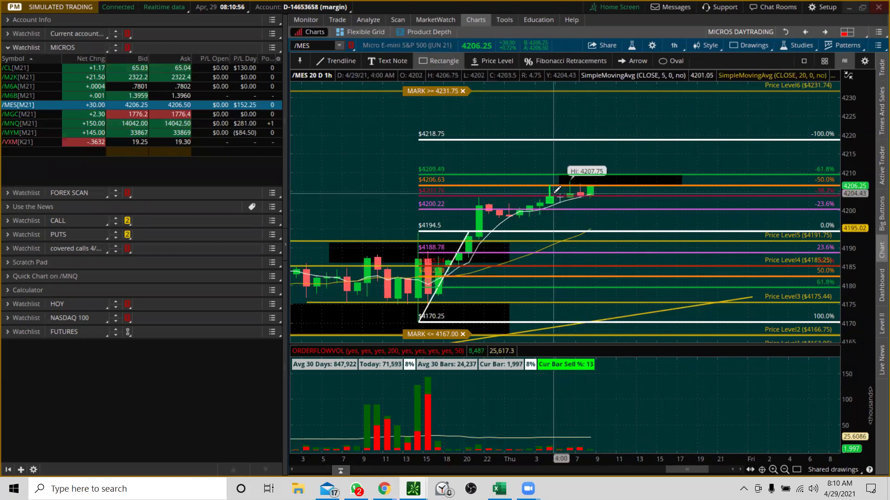
- Add price levels to the /MES 1-hour chart at about 4206.97 and at the 4207.75 high
left_click_drag(562, 193, 620, 166)
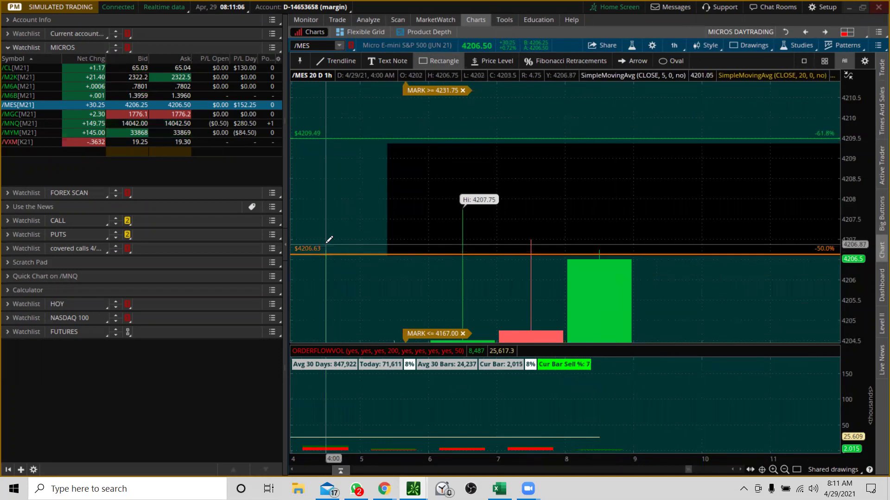
key("Escape")
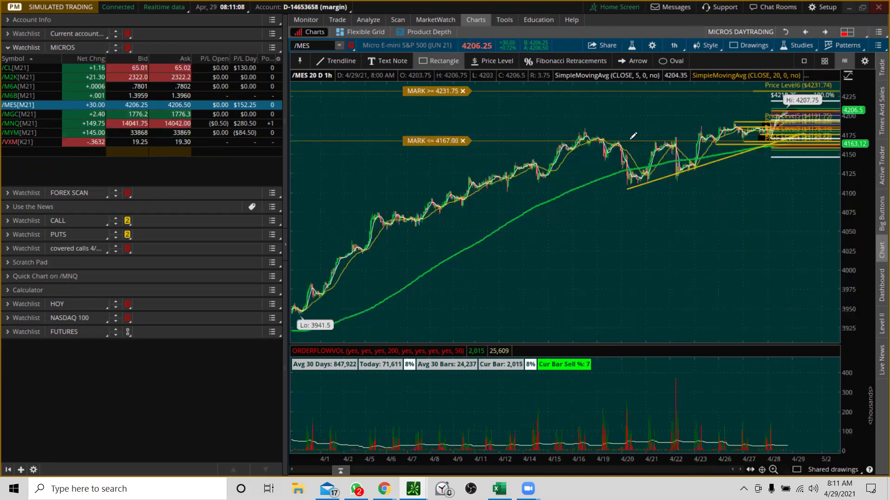
key("ctrl+y")
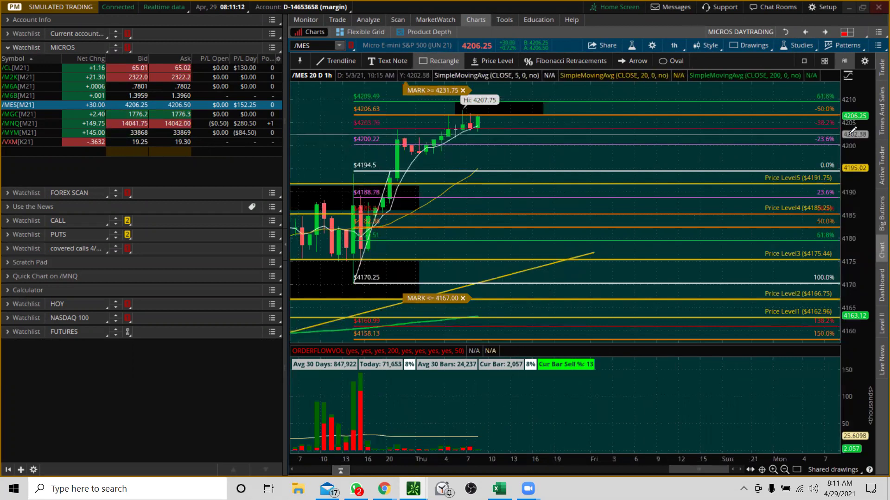
left_click_drag(849, 135, 849, 162)
left_click_drag(465, 152, 520, 134)
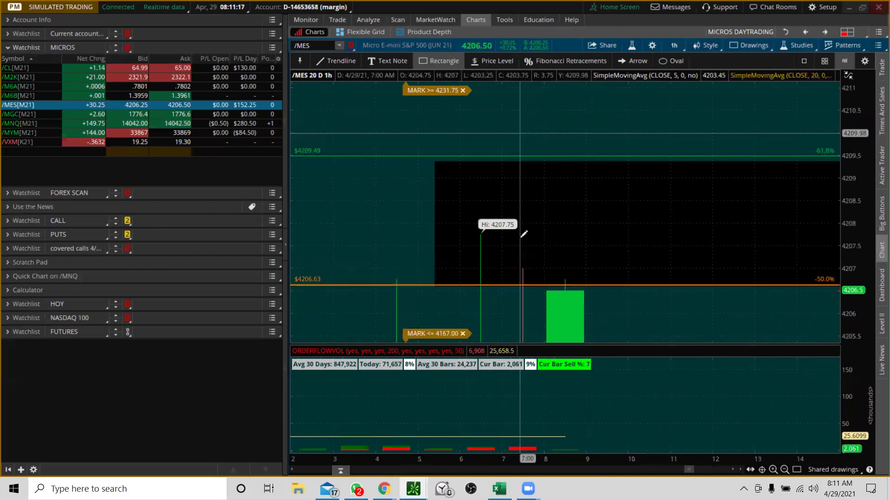
left_click(497, 64)
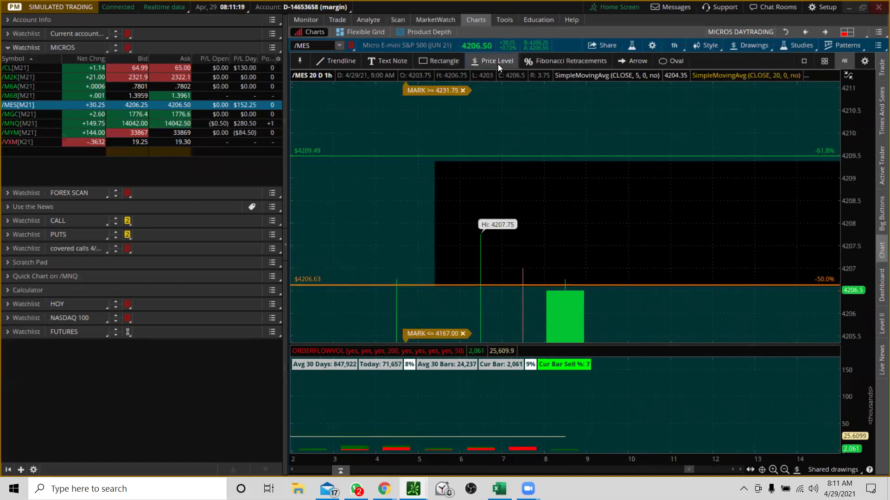
left_click(380, 265)
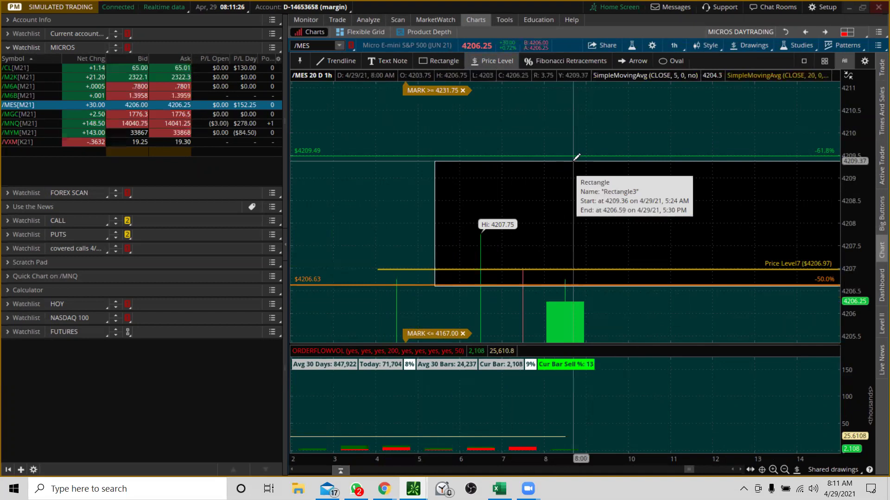
left_click(480, 233)
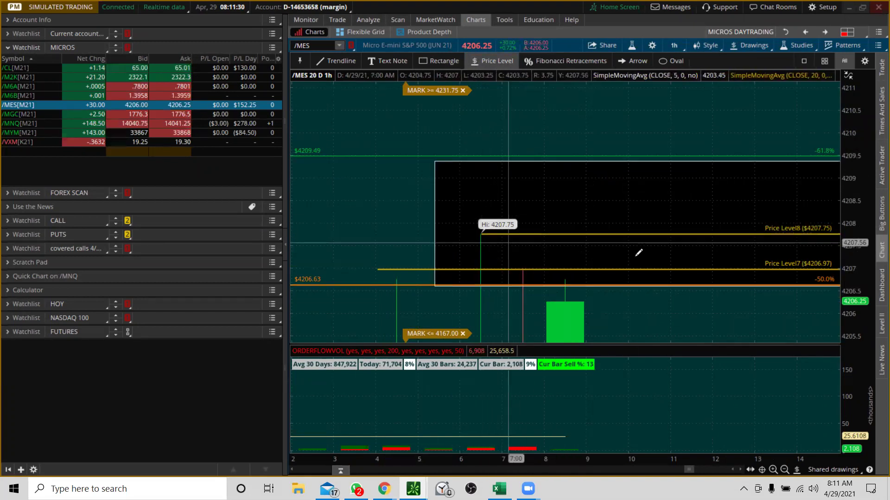
- Replace the rectangle between the -50% and -61.8% Fibonacci levels with a smaller one between the 4206.97 and 4207.75 price levels
right_click(571, 193)
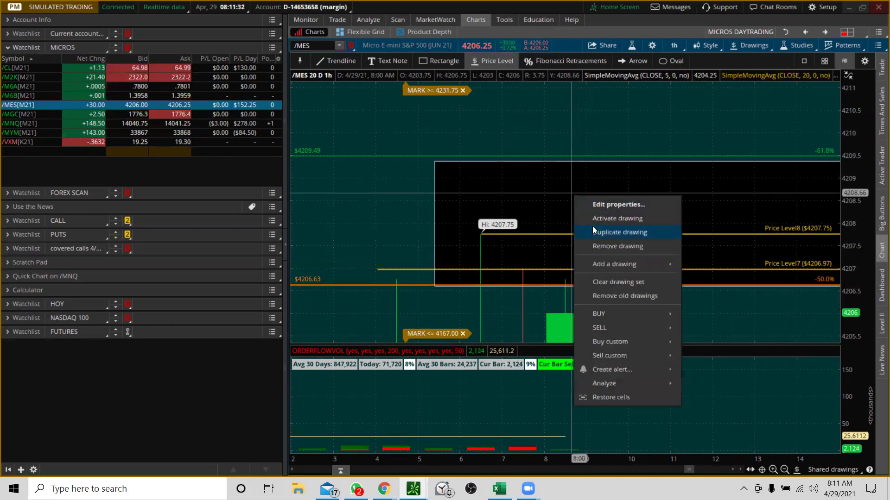
left_click(599, 246)
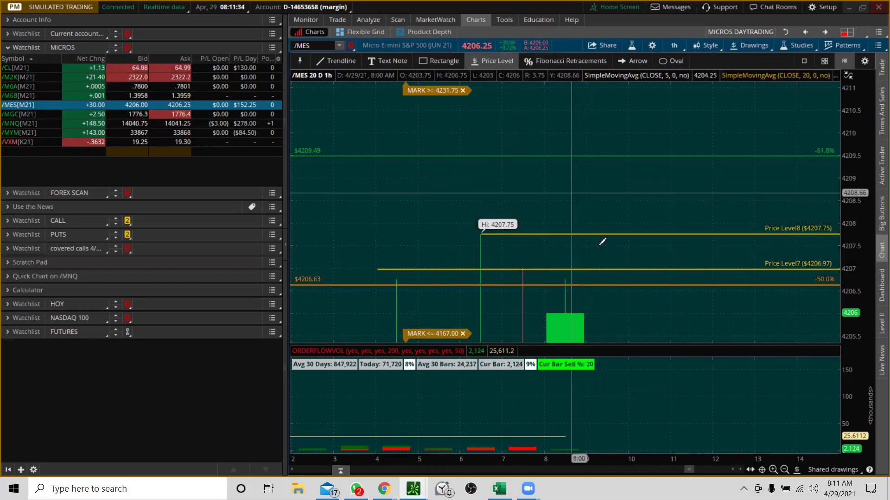
left_click(443, 60)
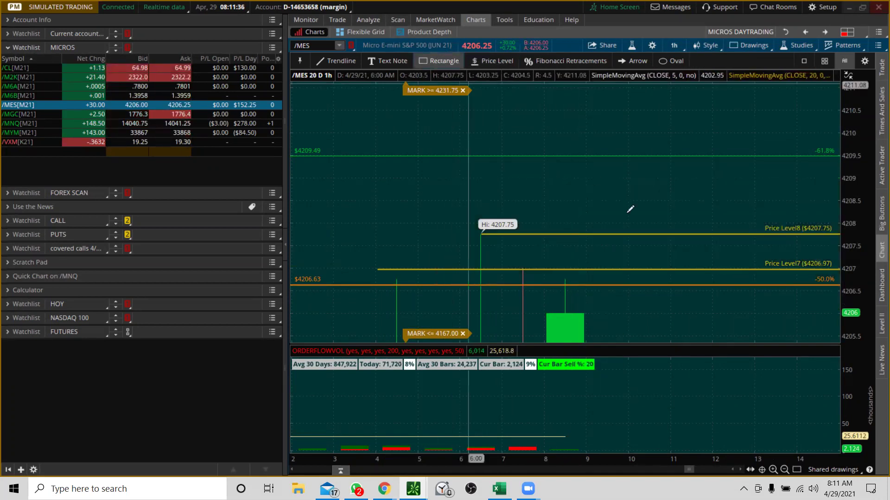
left_click(519, 235)
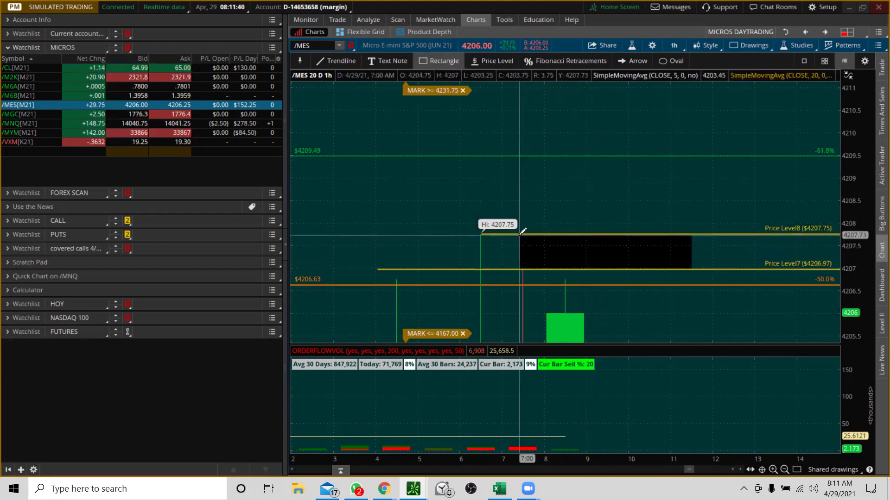
- Create two single /MES alerts for the mark price at or above 4207.00 and at or above 4208.00
right_click(596, 267)
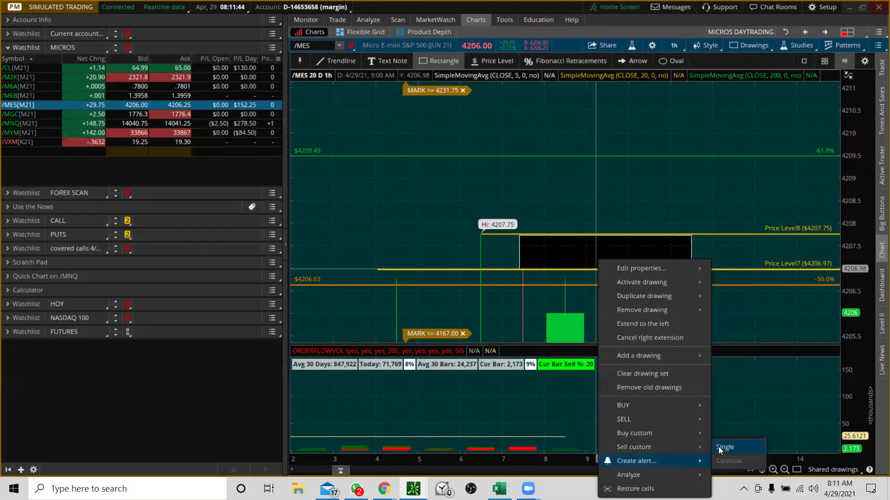
left_click(718, 447)
left_click(561, 395)
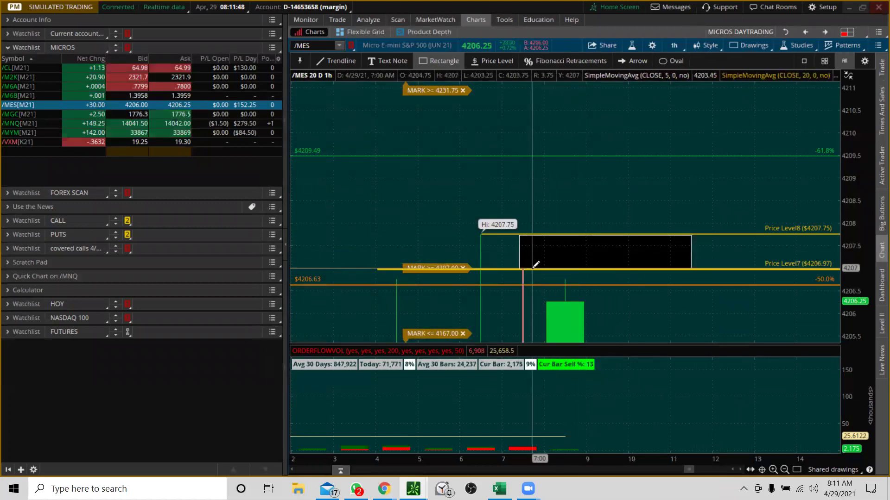
right_click(540, 231)
mouse_move(631, 285)
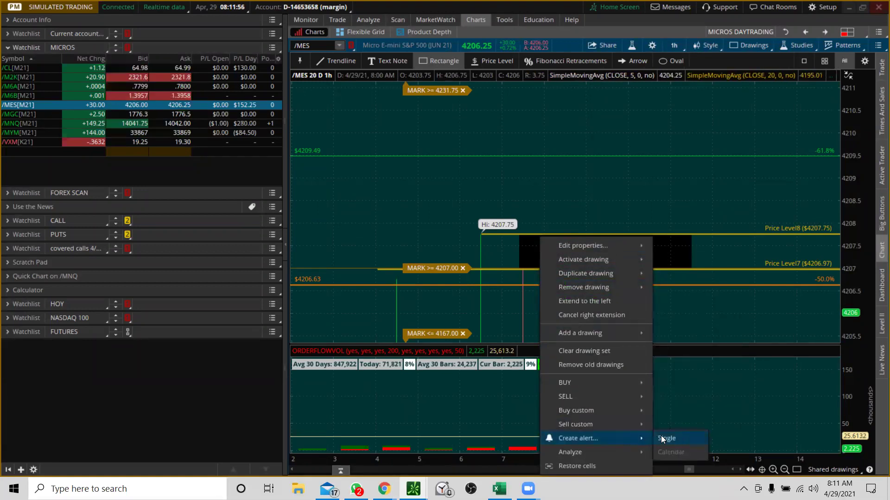
left_click(661, 436)
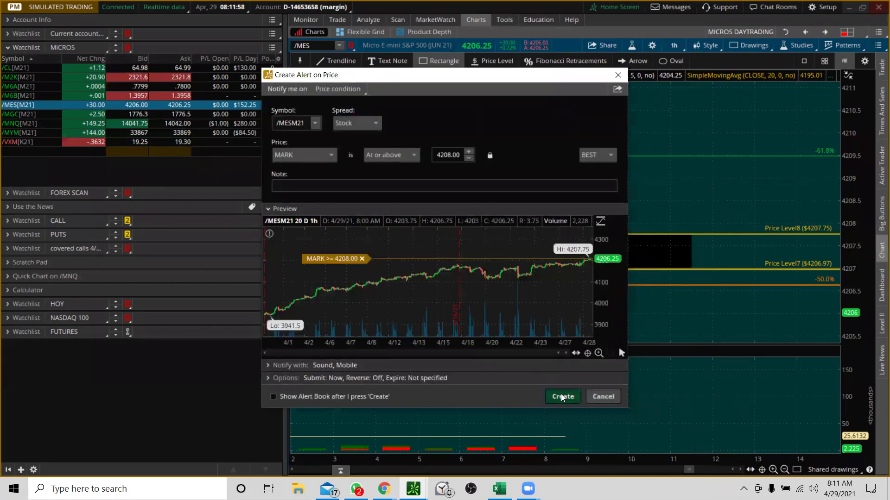
left_click(563, 397)
mouse_move(437, 223)
left_mouse_down()
mouse_move(435, 241)
mouse_move(433, 234)
left_mouse_up()
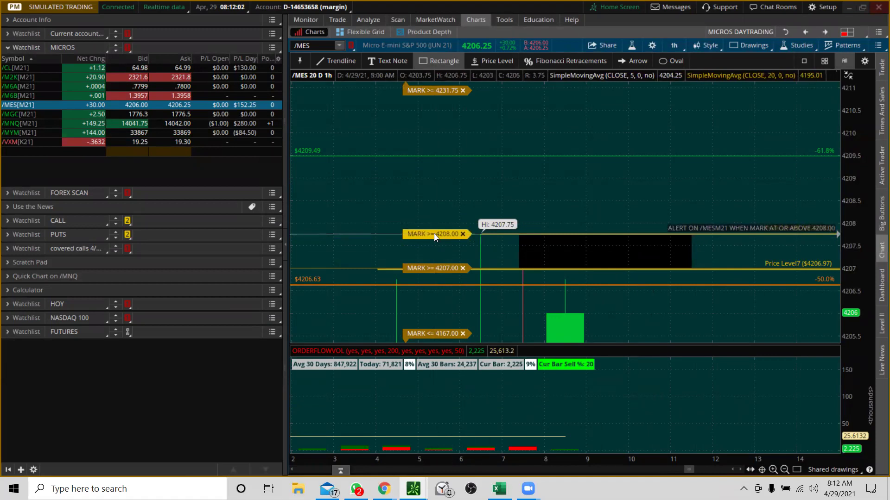
- Draw a rectangle from about 4208 up to the -61.8% Fibonacci level (4209.49), over the latest candles
left_click(722, 52)
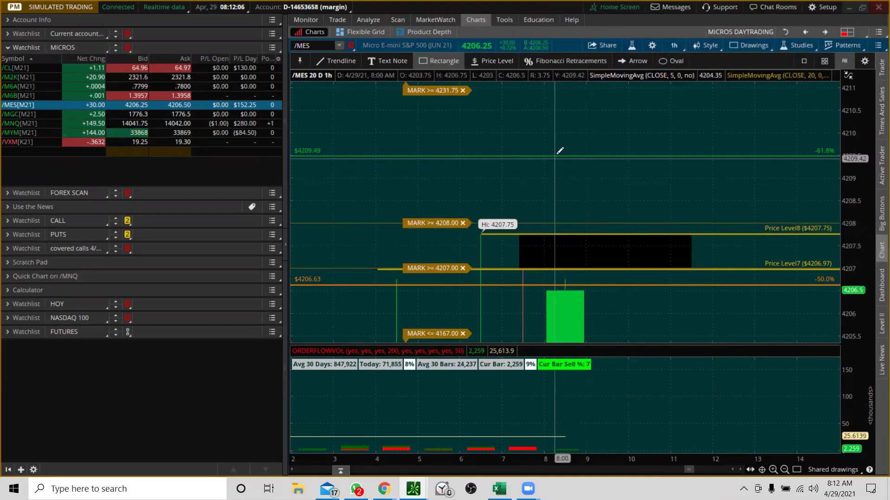
left_click(805, 221)
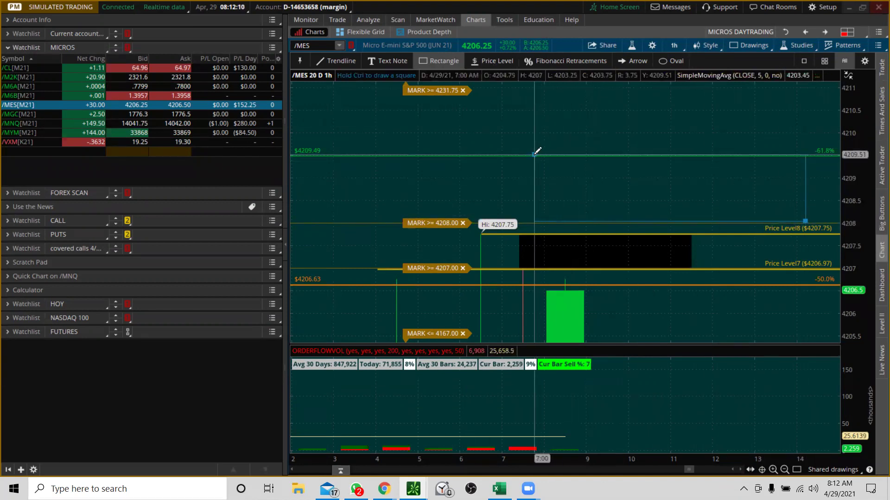
left_click(532, 156)
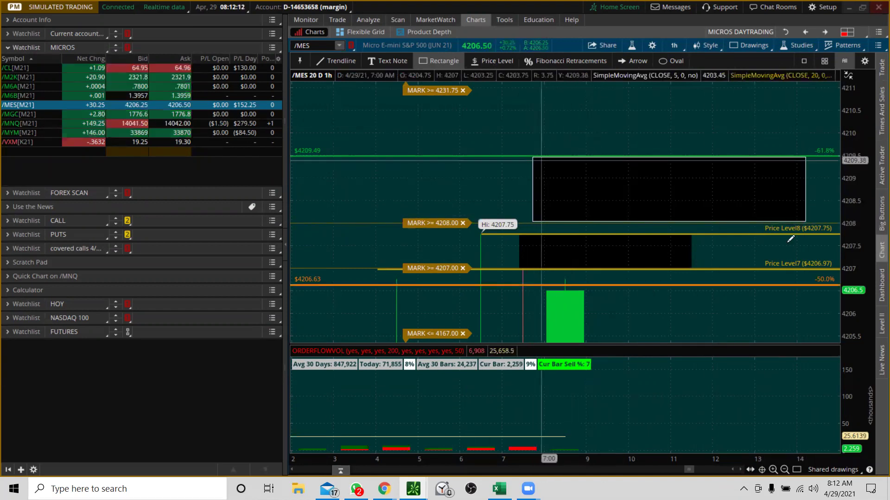
- Draw two stacked rectangles, one from the -61.8% to the -100% Fibonacci level (4218.75), the other from there to the 4231.74 price level
left_click_drag(860, 146, 860, 179)
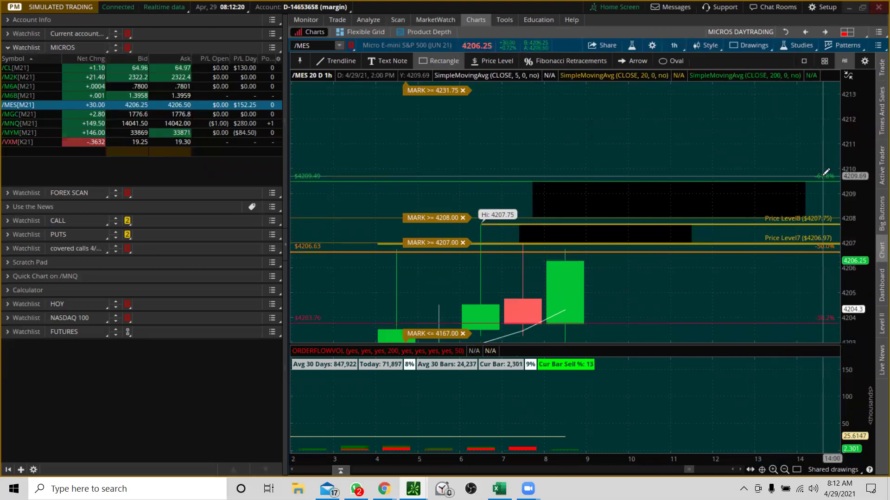
left_click_drag(861, 130, 841, 153)
left_click_drag(855, 121, 853, 210)
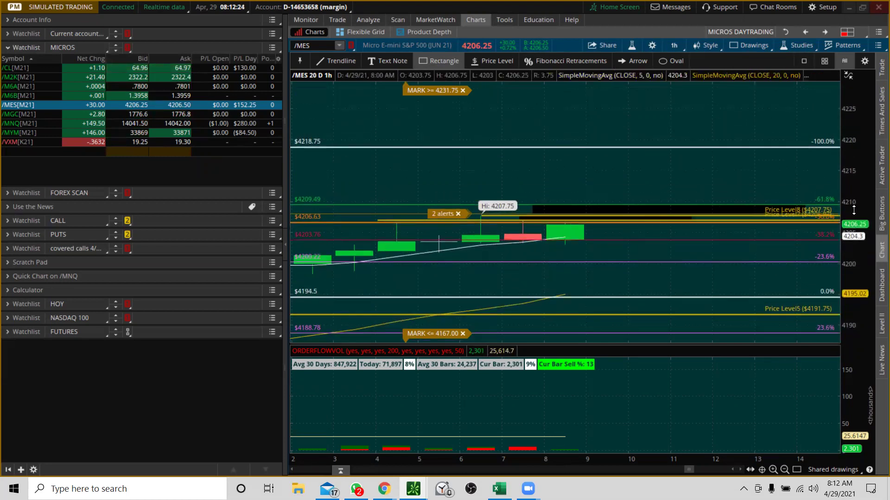
left_click_drag(856, 104, 855, 167)
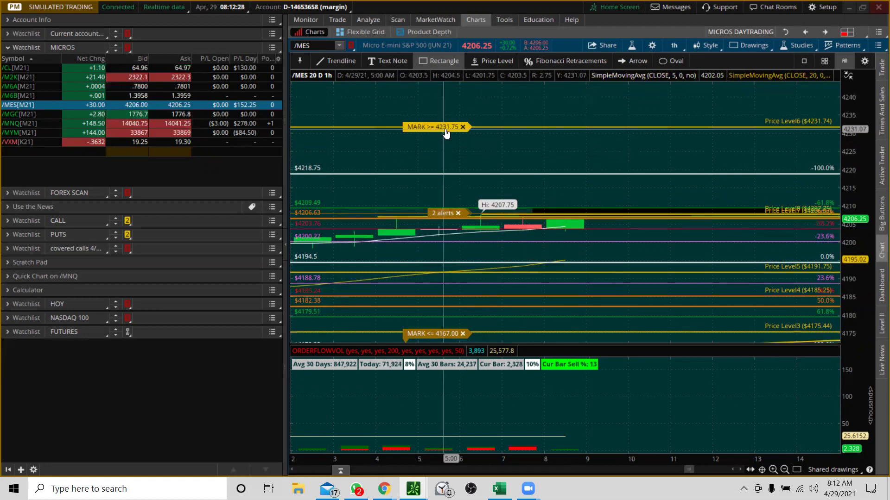
left_click(447, 60)
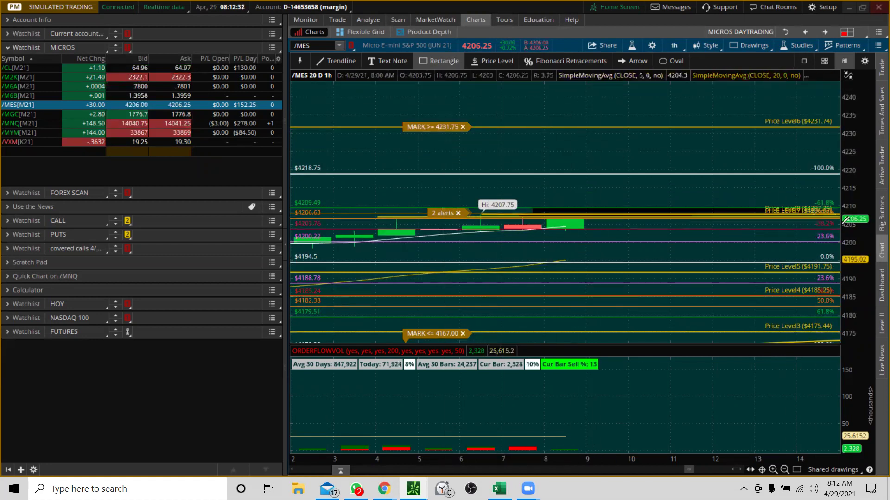
left_click(776, 205)
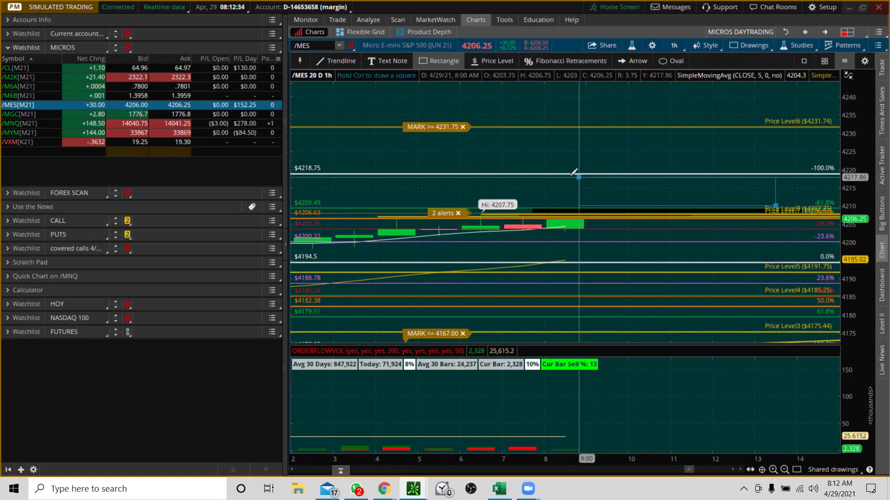
left_click(549, 175)
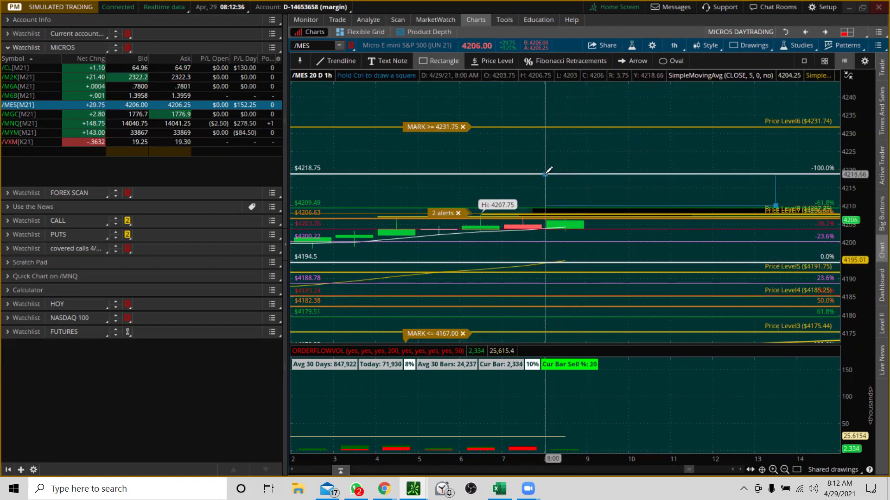
left_click(797, 170)
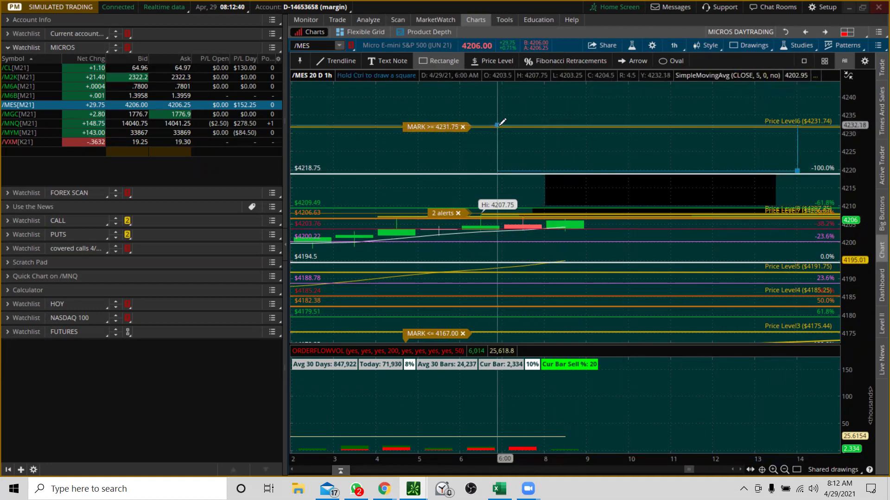
left_click(499, 125)
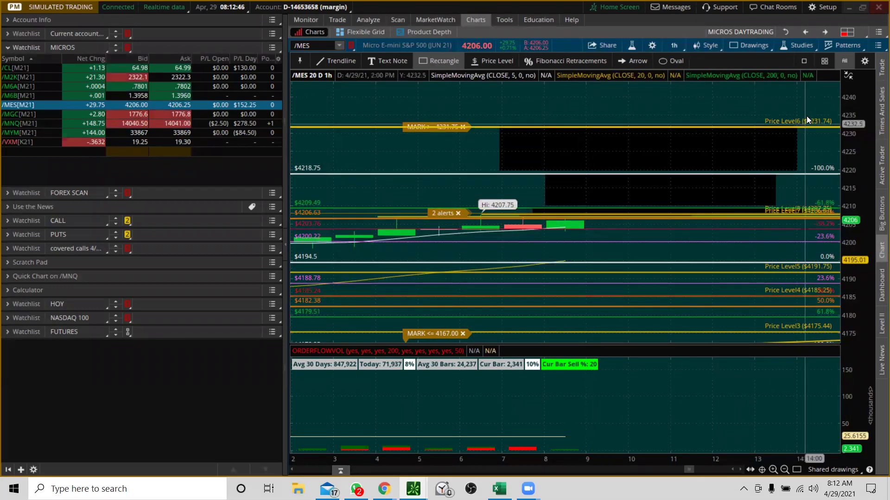
- Return to the /MES 5-day, 5-minute chart with its order ladder and draw a rectangle from about 4209.21 to 4231.05
left_click(805, 32)
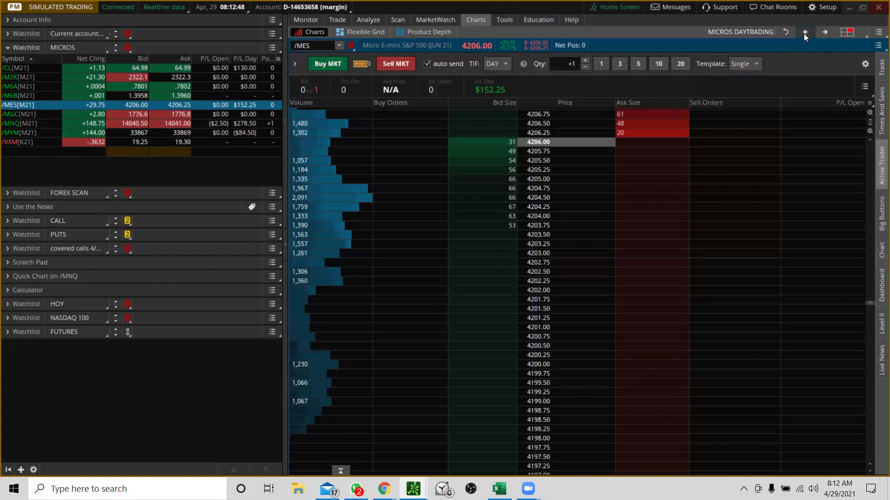
left_click(805, 32)
mouse_move(616, 148)
left_mouse_down()
mouse_move(618, 176)
mouse_move(620, 139)
left_mouse_up()
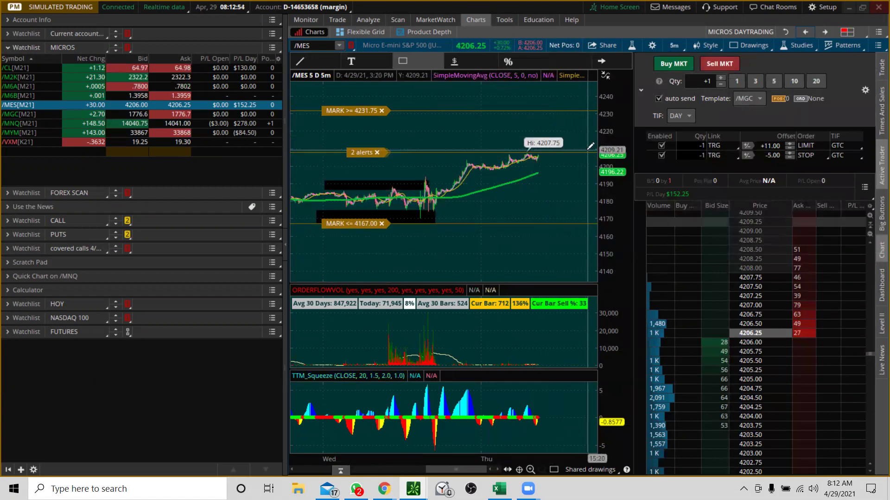
left_click_drag(588, 148, 457, 110)
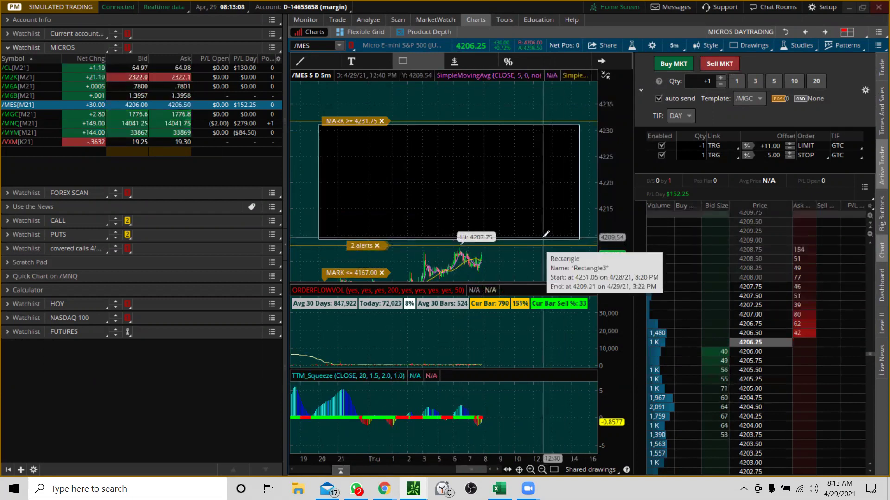
- Place a one-contract /MES buy stop at 4209.00 with the attached +11.00 limit and -5.00 stop exit orders
left_click_drag(422, 254, 547, 219)
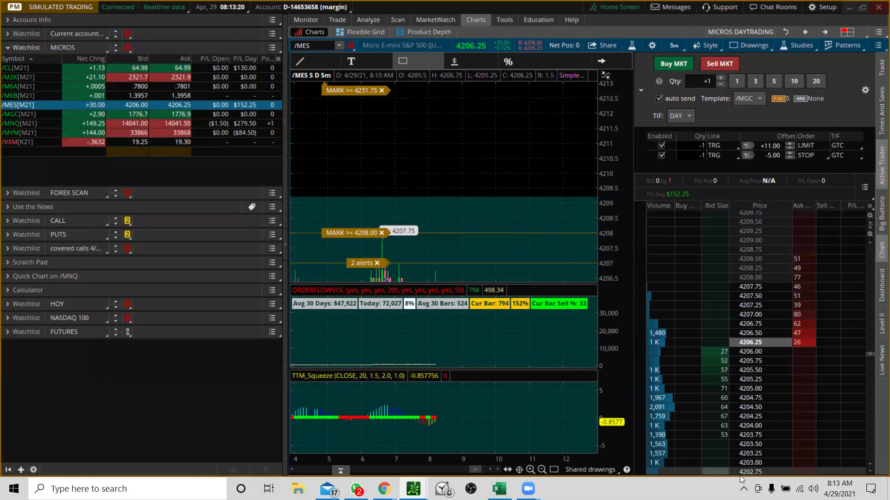
left_click(719, 241)
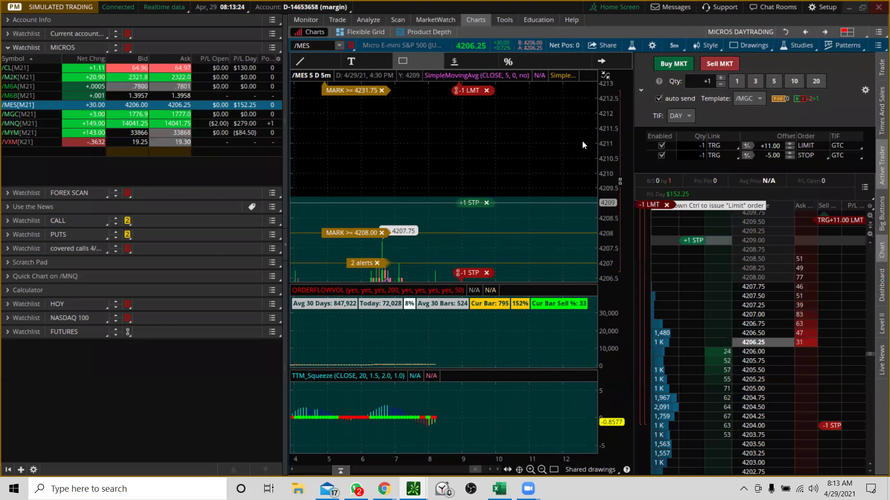
- Move the /MES bracket's sell stop down to about 4193.5 on the 5-minute chart
left_click_drag(604, 128, 629, 320)
left_click_drag(603, 111, 486, 126)
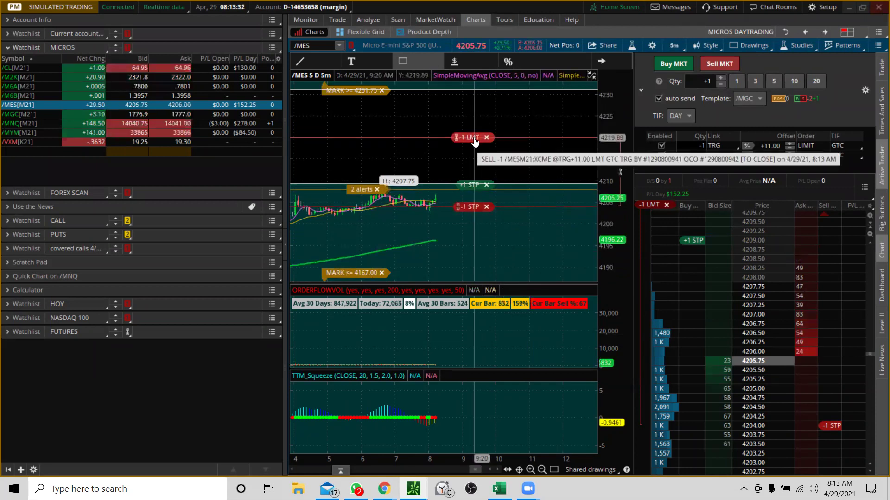
left_click_drag(470, 210, 471, 248)
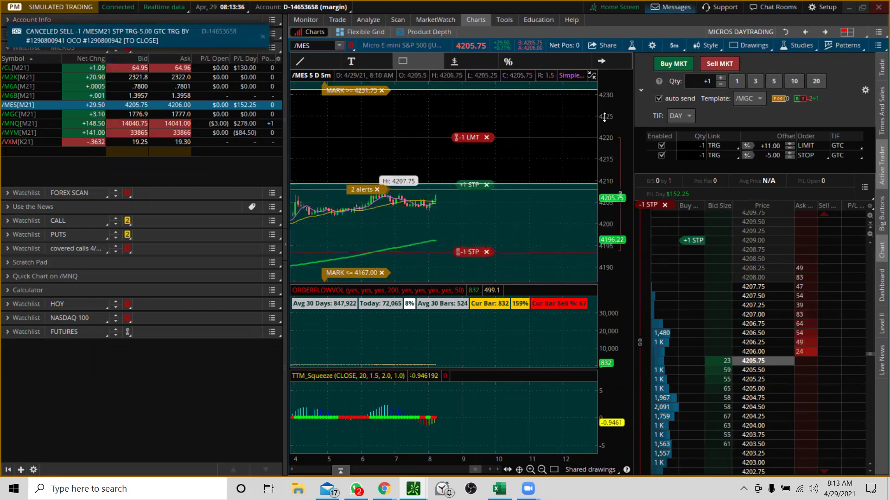
left_click_drag(607, 117, 608, 139)
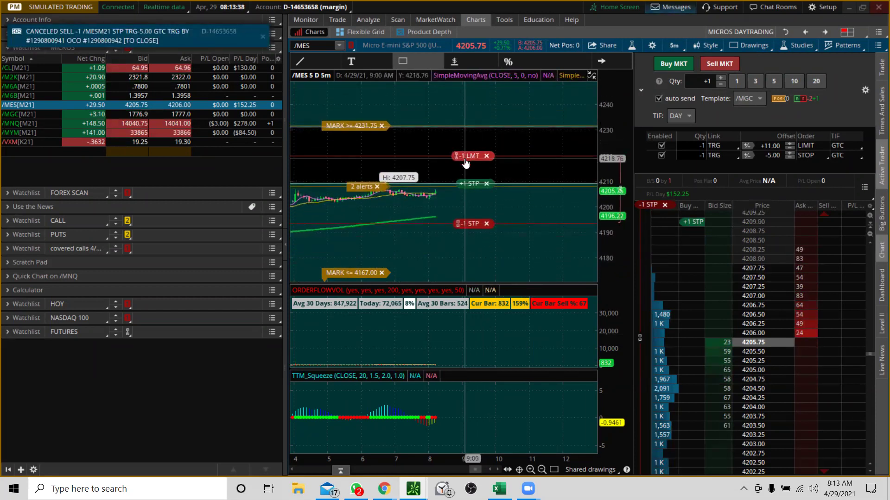
- Move the /MES bracket's sell limit up to about 4231, near the 4231.75 alert
left_click_drag(467, 143, 467, 128)
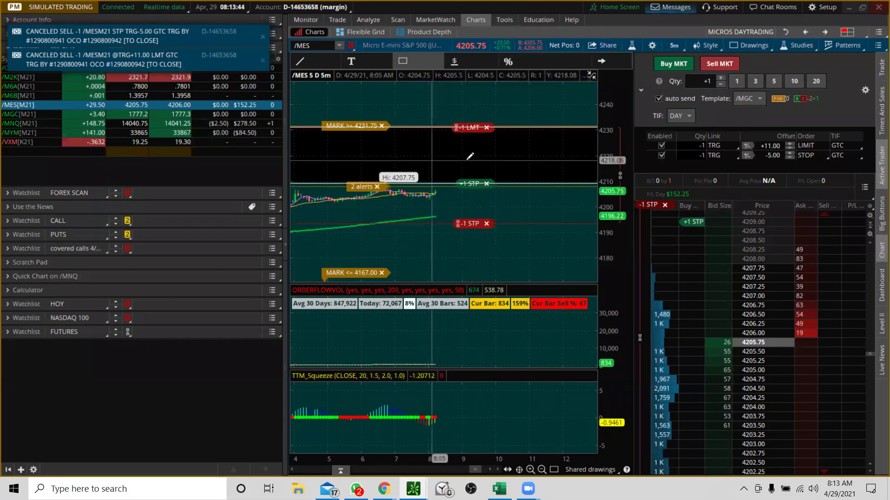
right_click(499, 197)
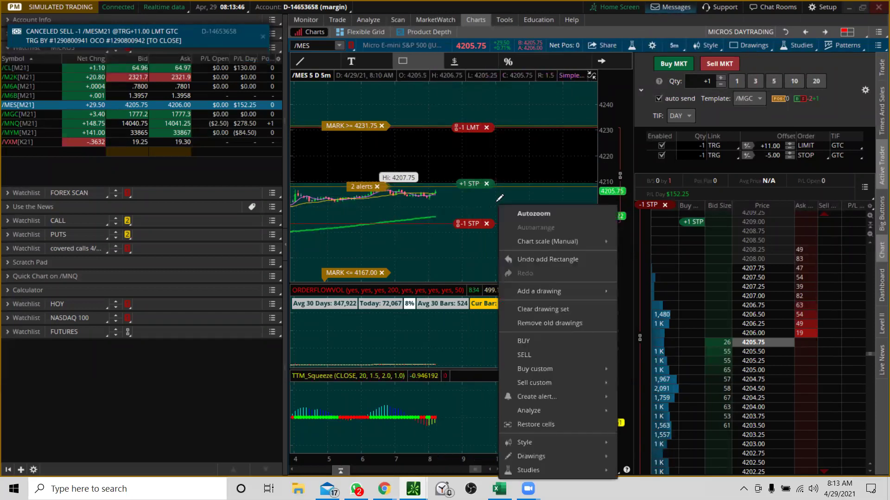
- On the /MES 20-day hourly chart, create an alert on the -100% Fibonacci level for the mark at or above 4218.75
left_click(826, 31)
left_click(826, 30)
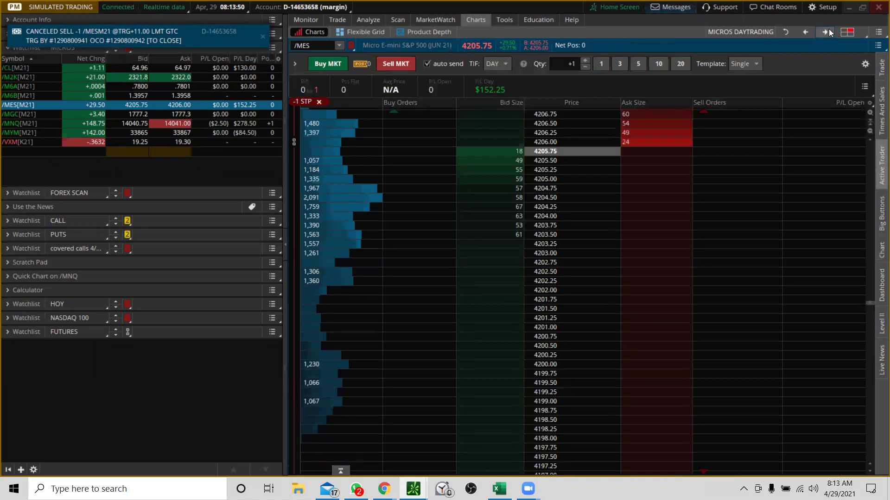
left_click(828, 29)
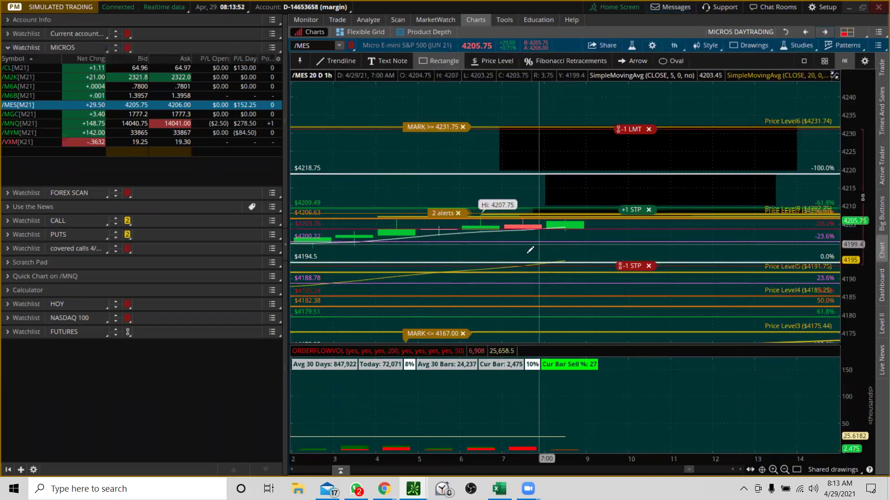
left_click_drag(766, 133, 522, 258)
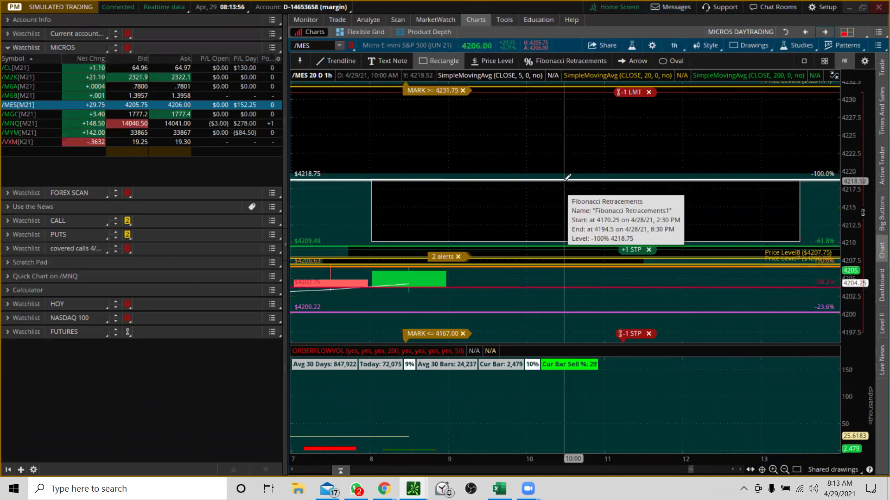
right_click(565, 180)
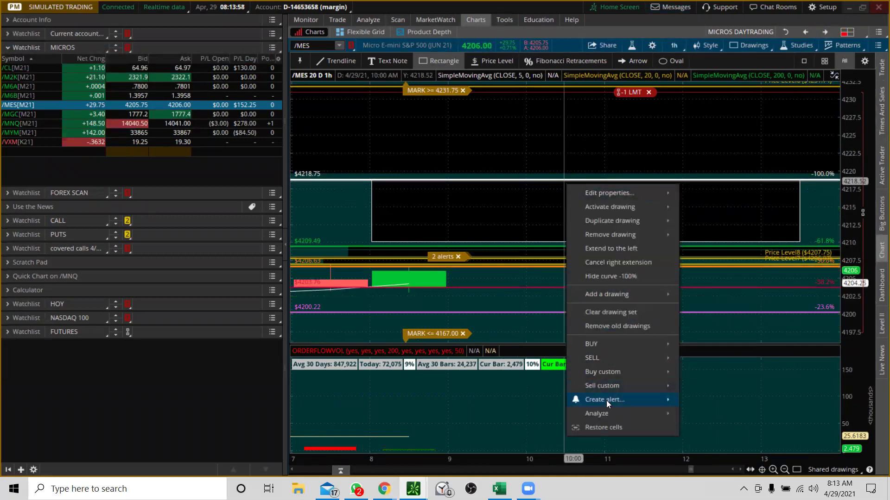
left_click(689, 400)
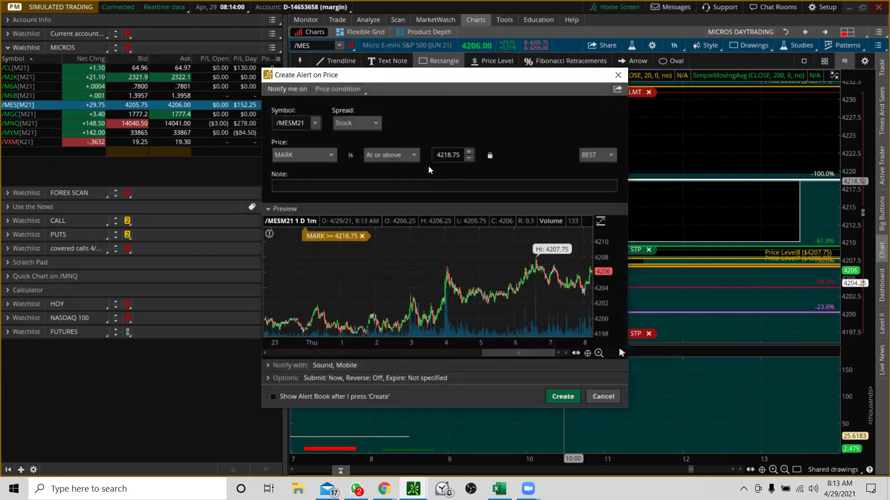
left_click(562, 396)
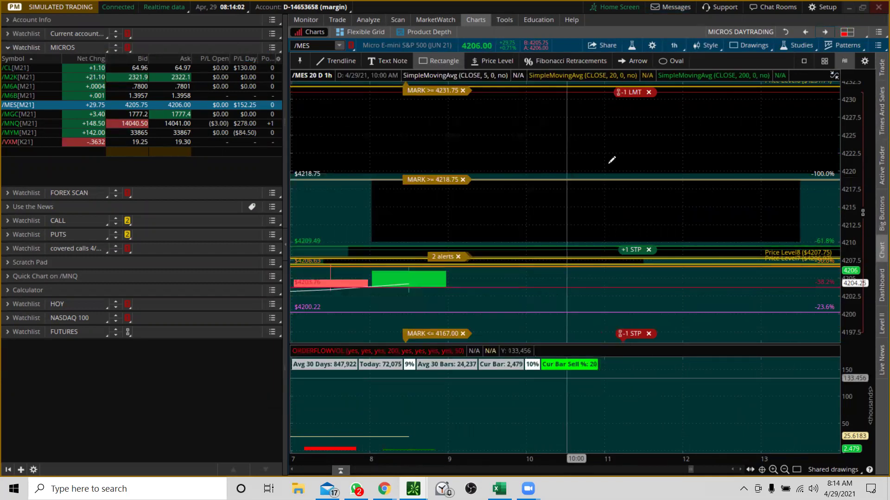
- Return to the /MES 5-day, 5-minute chart and move the bracket's sell limit to 4218.50
left_click(806, 31)
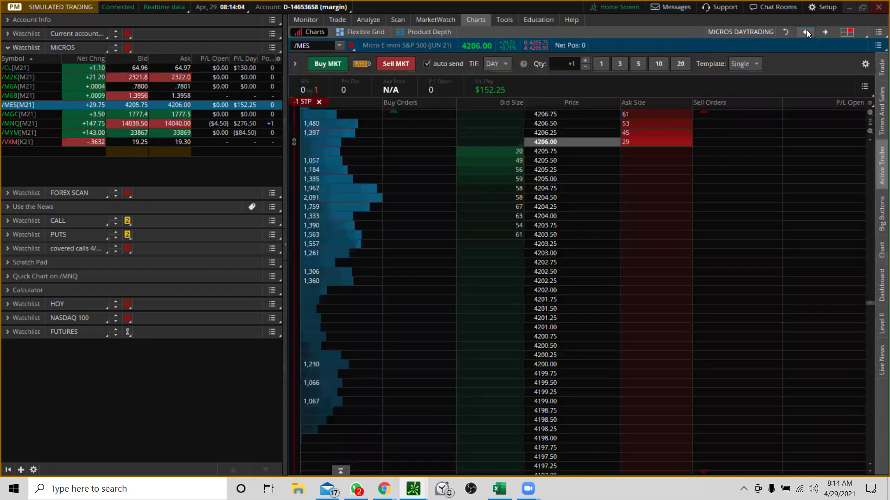
left_click(806, 31)
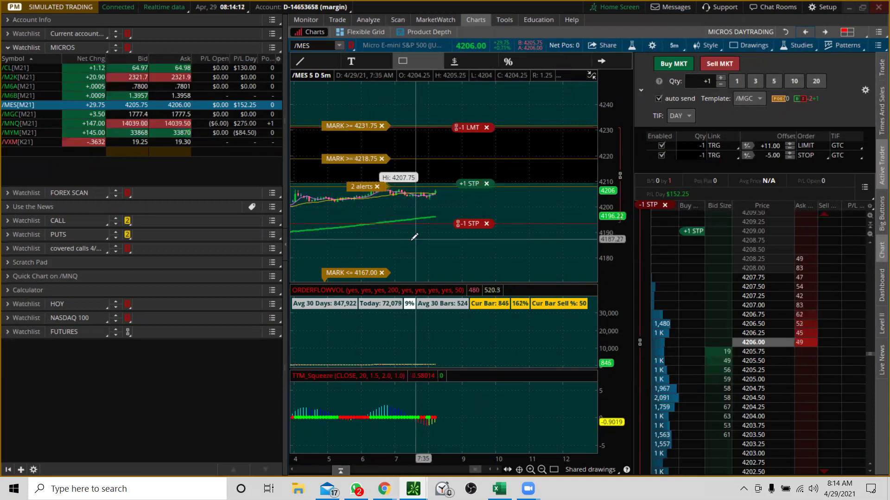
left_click_drag(470, 128, 474, 163)
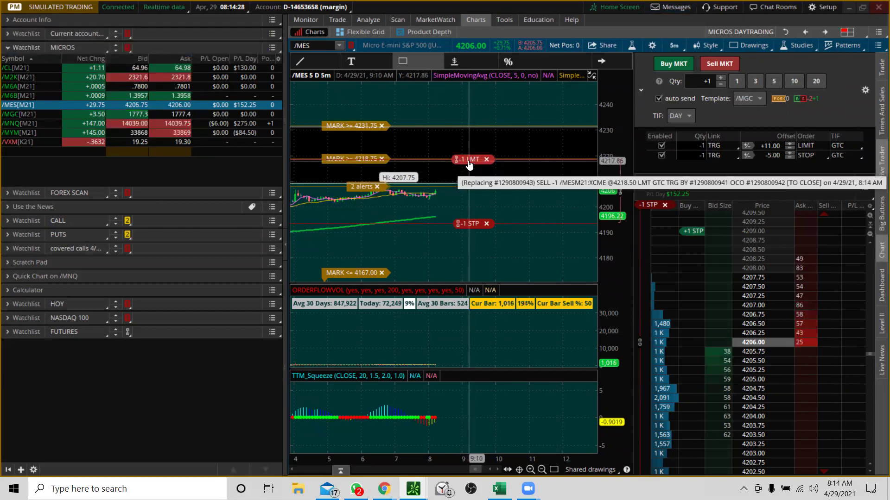
- Draw Fibonacci retracements on the 5-minute chart from the 4174.5 swing low to the 4207.75 high
right_click(499, 245)
left_click(525, 233)
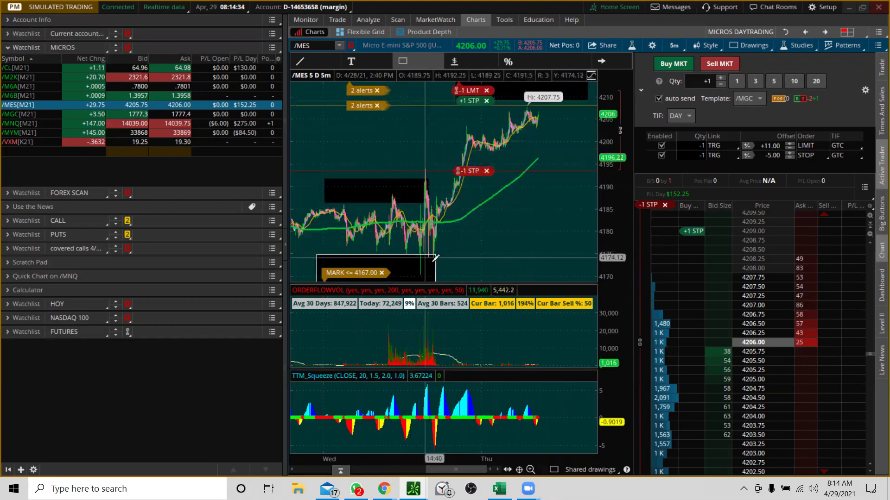
left_click(512, 60)
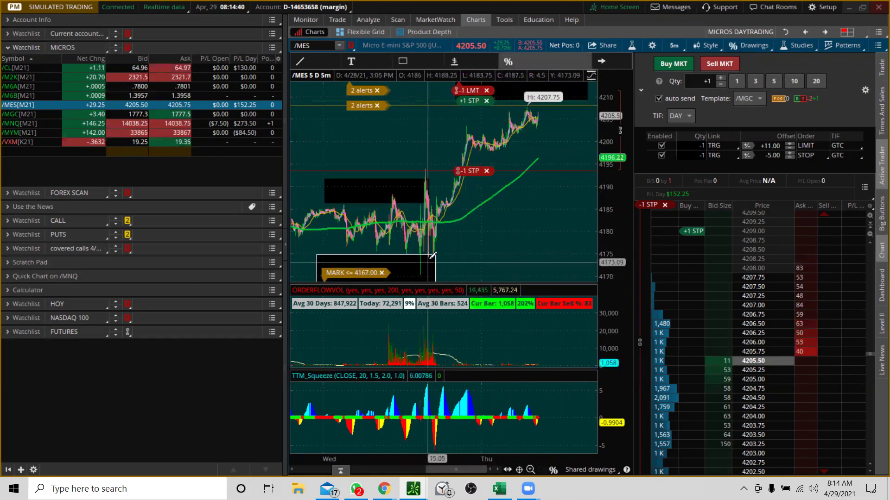
left_click_drag(437, 252, 528, 107)
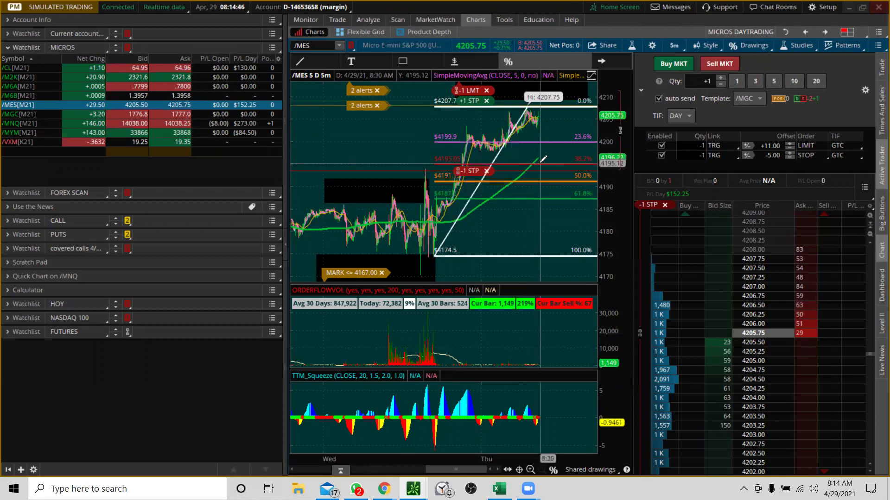
- Raise the /MES bracket's sell stop to about 4197.75, between the 23.6% and 38.2% retracement levels
mouse_move(543, 159)
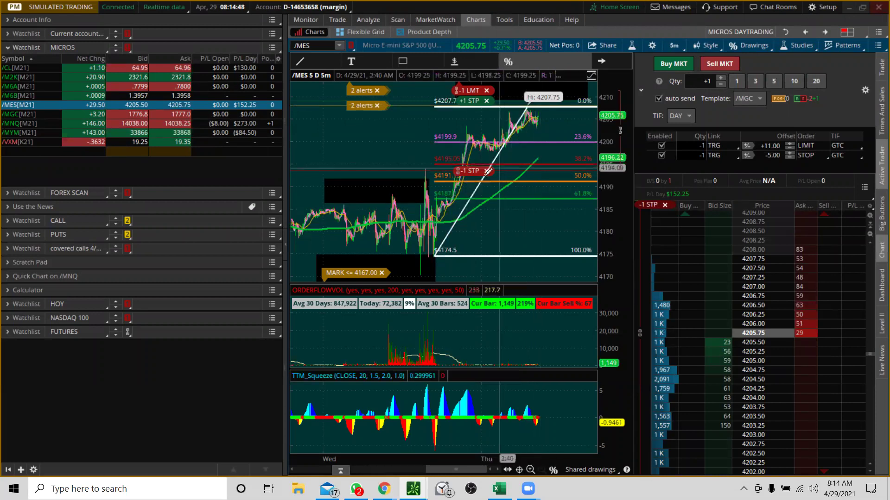
left_click_drag(467, 169, 540, 119)
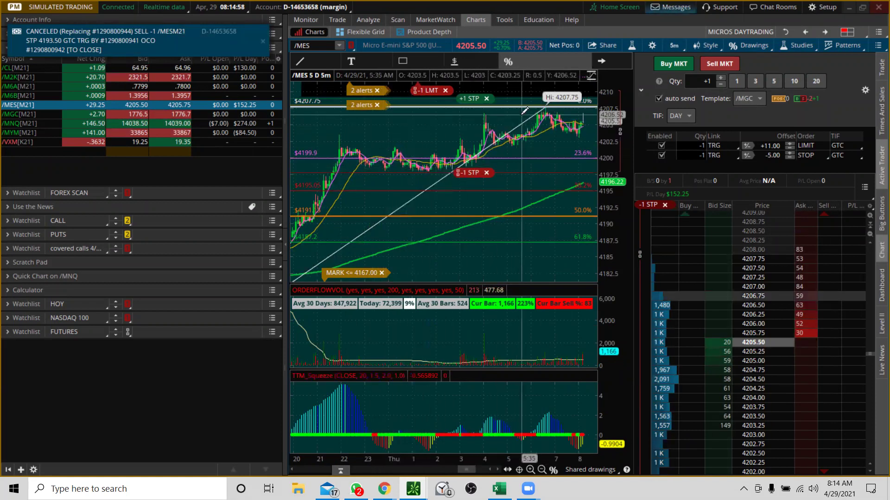
mouse_move(474, 215)
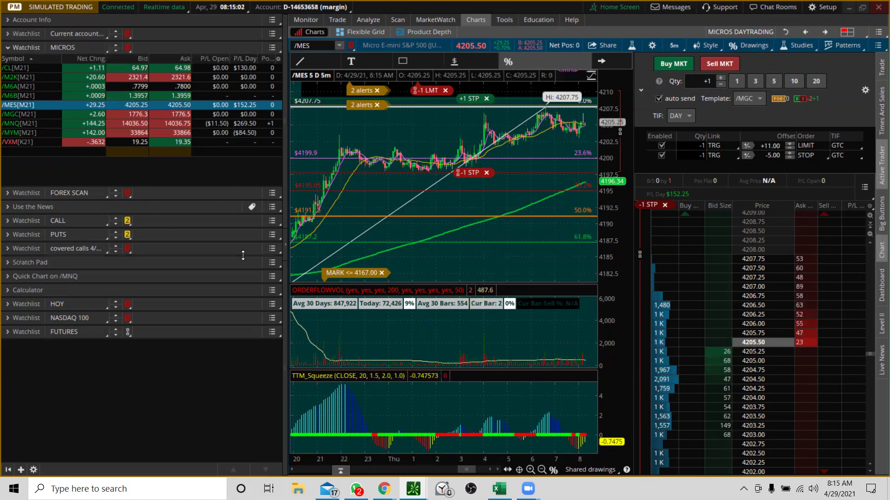
- Draw two stacked rectangles beside the latest candles, one between the 38.2% and 50% retracement levels, the other between 50% and 61.8%
left_click_drag(607, 137, 607, 160)
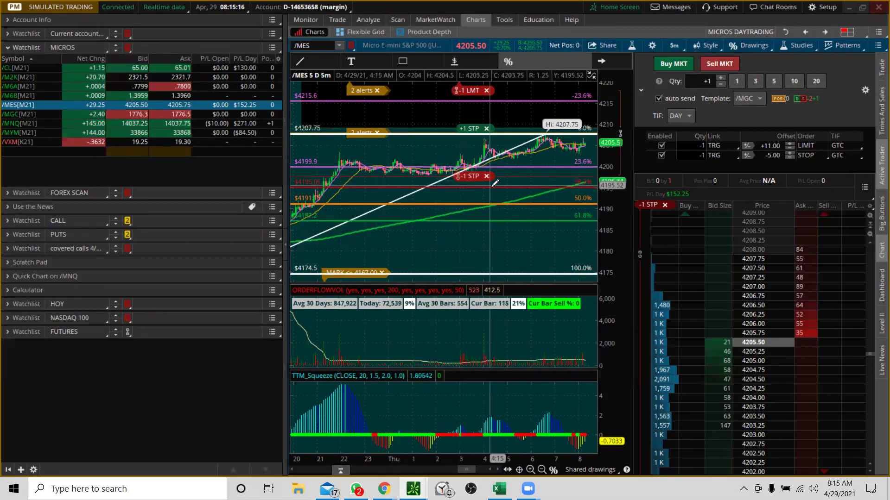
mouse_move(496, 184)
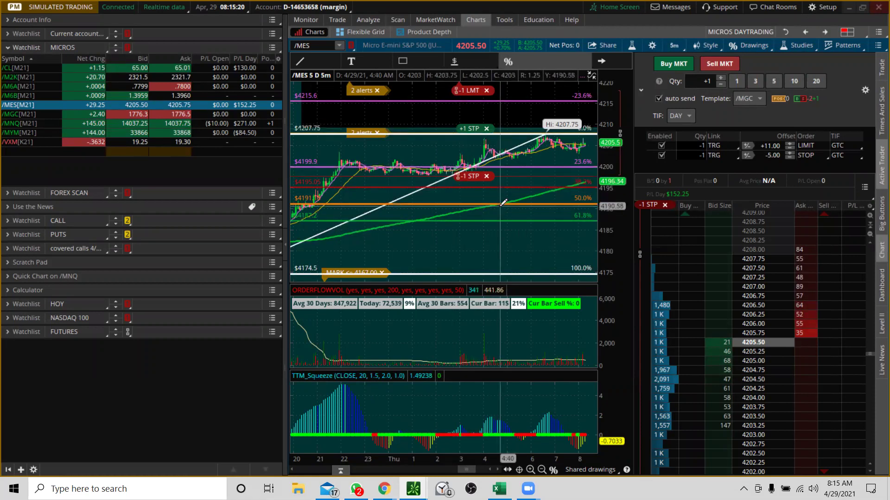
left_click(497, 468)
left_click_drag(497, 468, 496, 468)
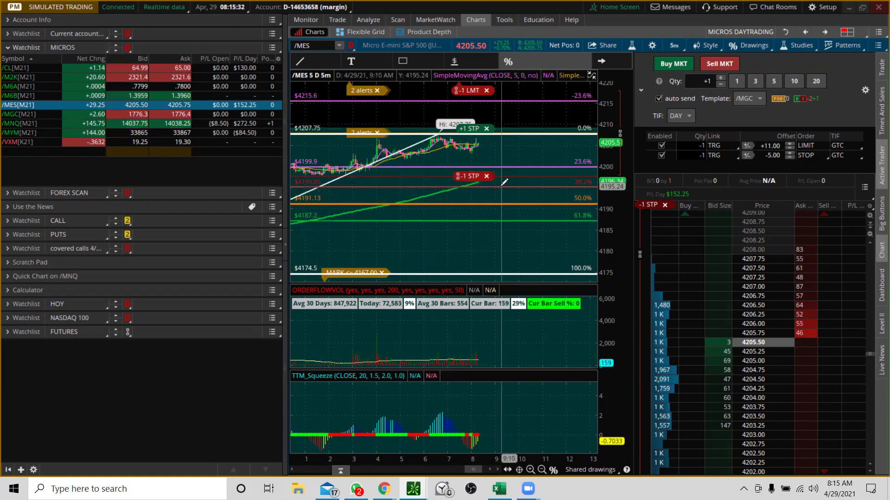
left_click(424, 60)
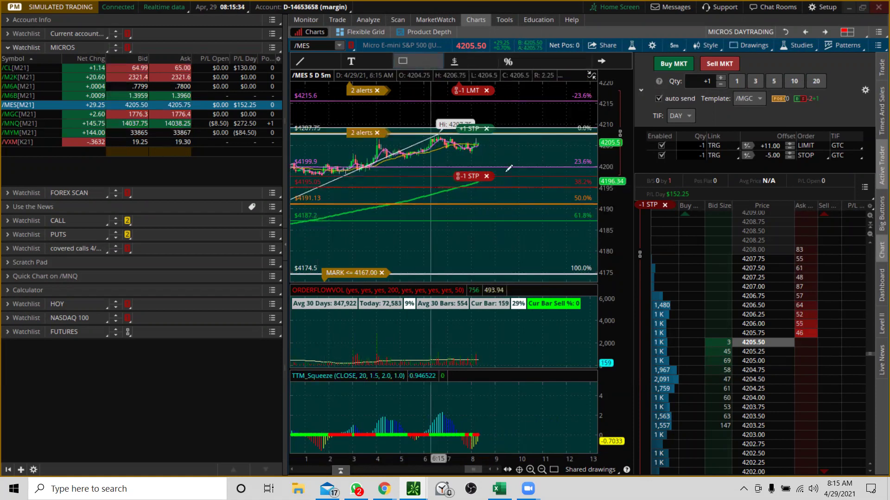
left_click(586, 202)
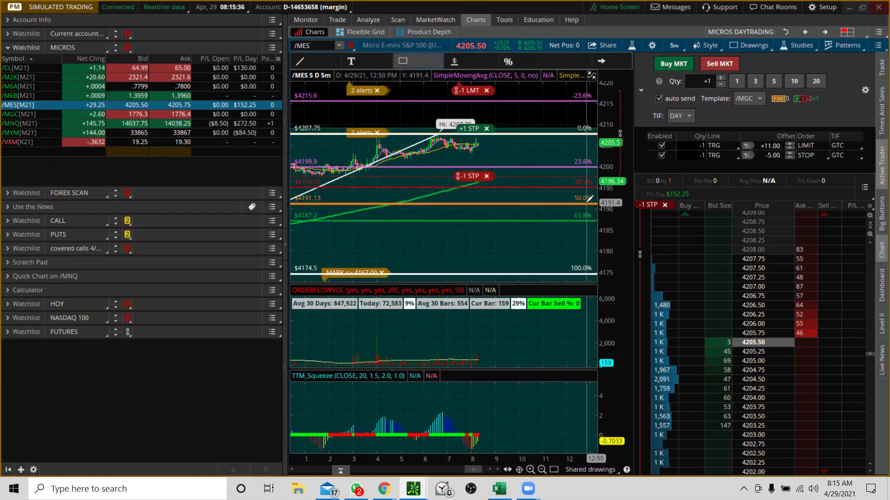
left_click(424, 186)
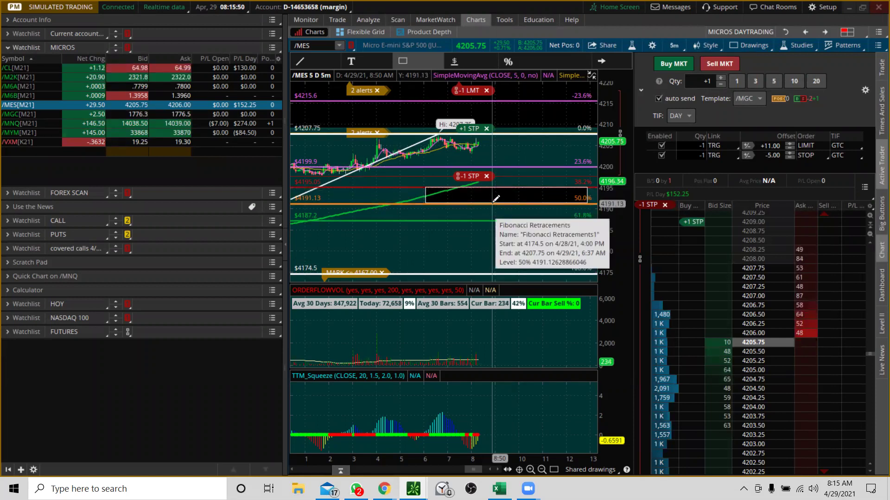
mouse_move(587, 219)
left_mouse_down()
mouse_move(404, 202)
mouse_move(414, 204)
left_mouse_up()
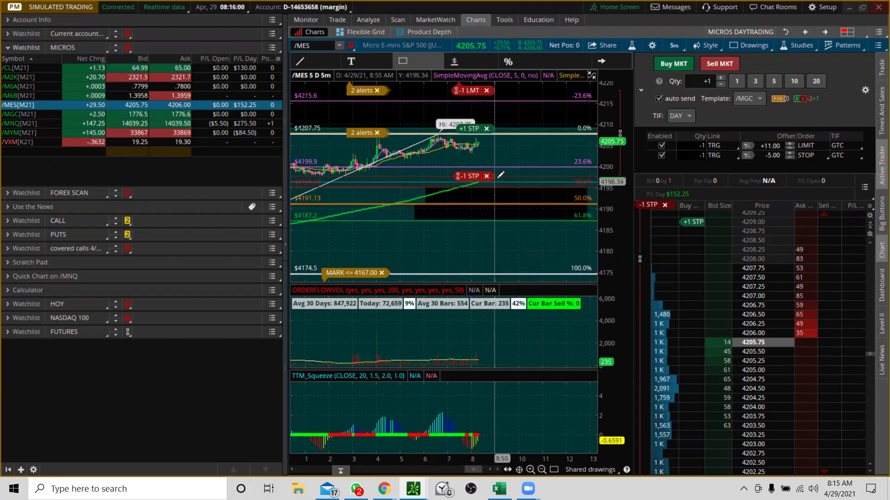
- Create a single /MES price alert for the mark at or below 4197.25
right_click(499, 178)
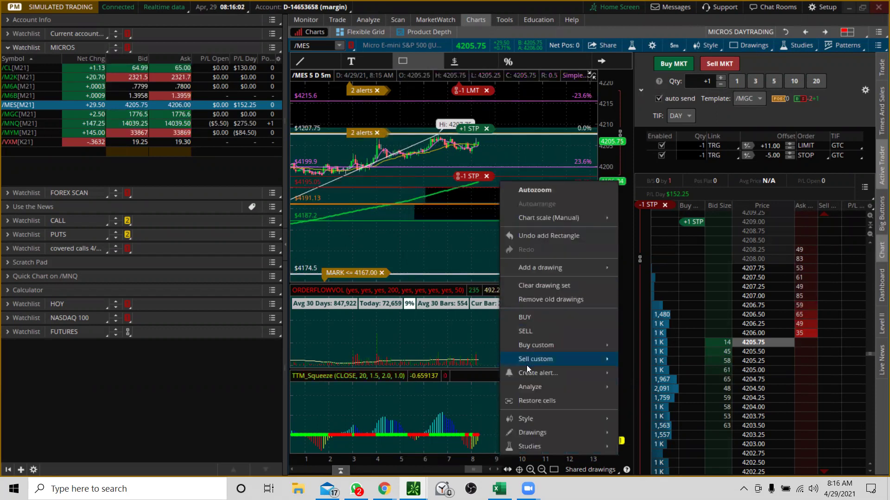
mouse_move(589, 368)
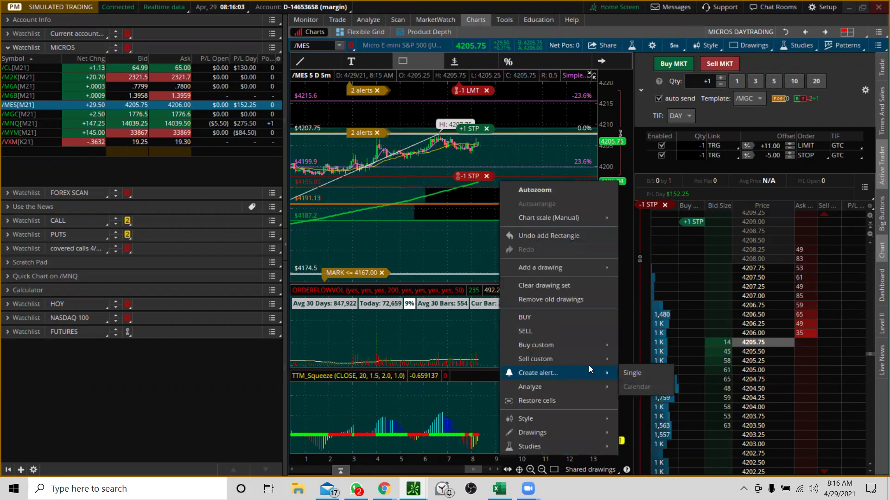
left_click(630, 371)
left_click(414, 157)
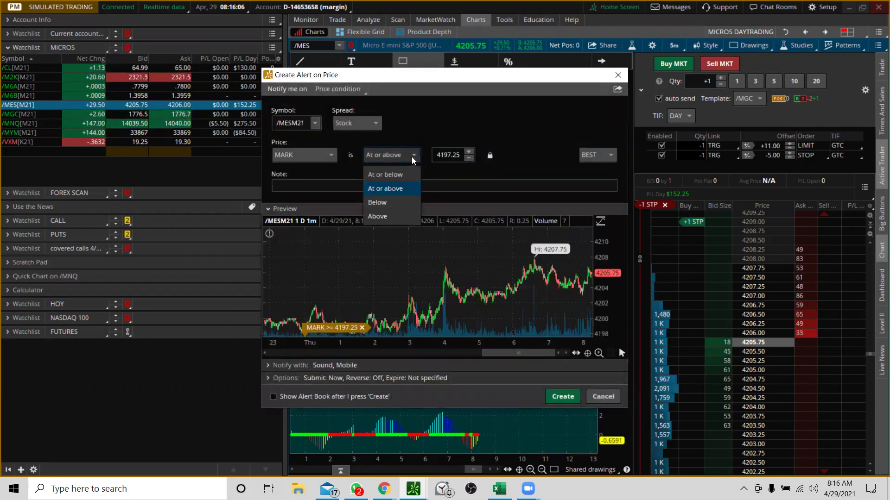
left_click(395, 175)
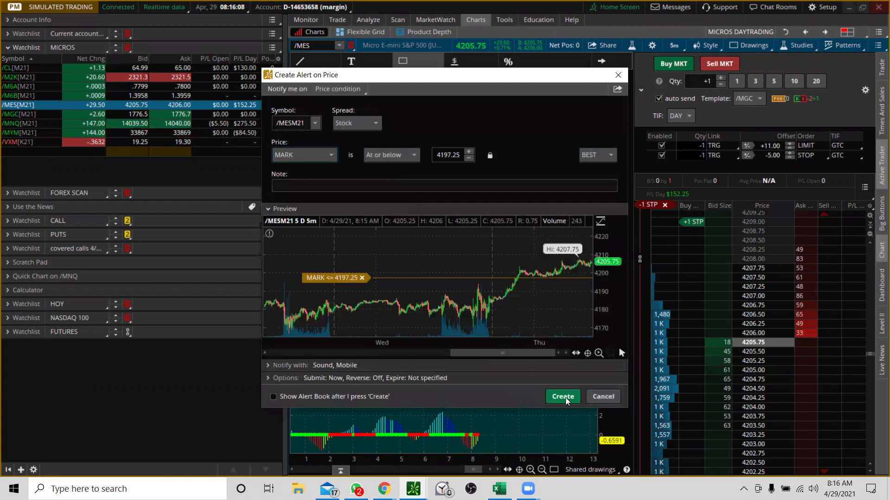
left_click(567, 395)
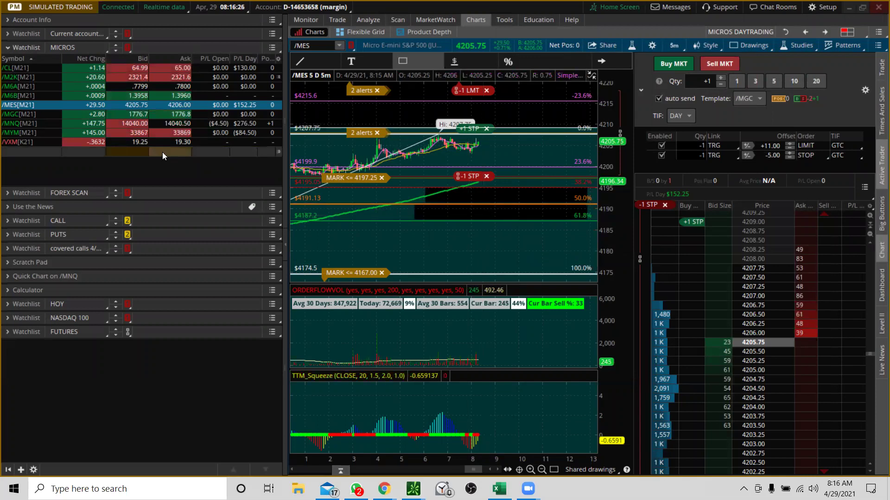
- Examine the /MES bracket orders and alerts against the Fibonacci levels on the 5-minute chart
left_click_drag(599, 92, 433, 164)
left_click_drag(503, 124, 533, 98)
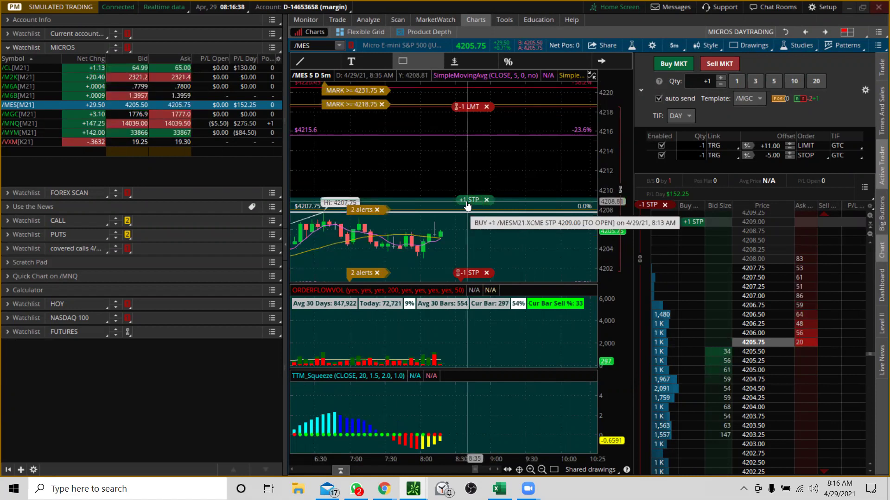
left_click_drag(610, 183, 610, 192)
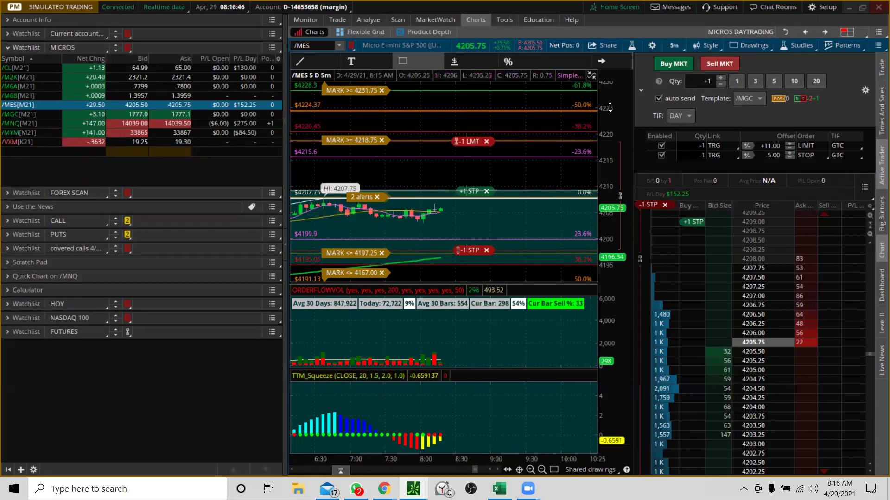
left_click_drag(611, 126, 611, 144)
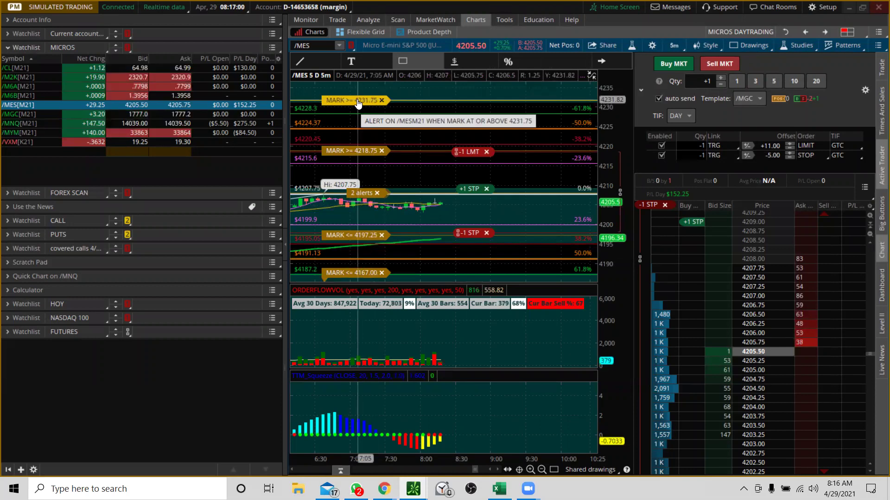
- Review the working orders and price levels on the /MNQ chart, and bring up the /M2K chart
left_click(19, 125)
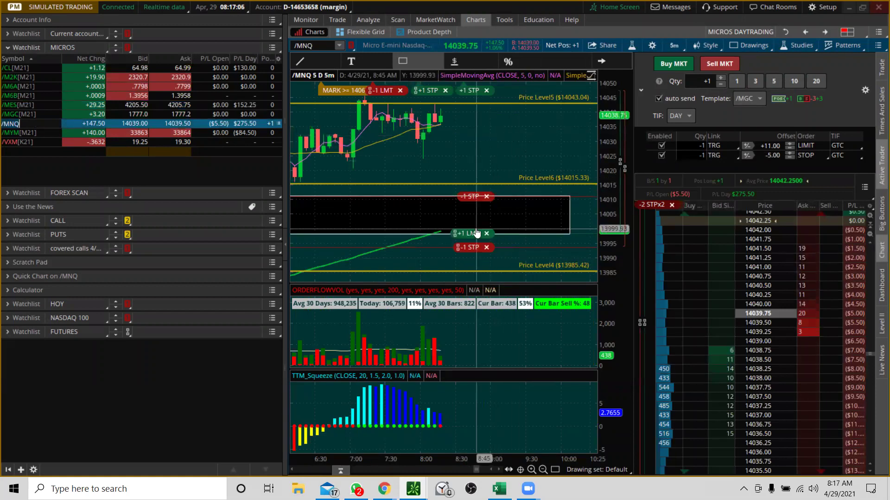
left_click_drag(602, 107, 602, 185)
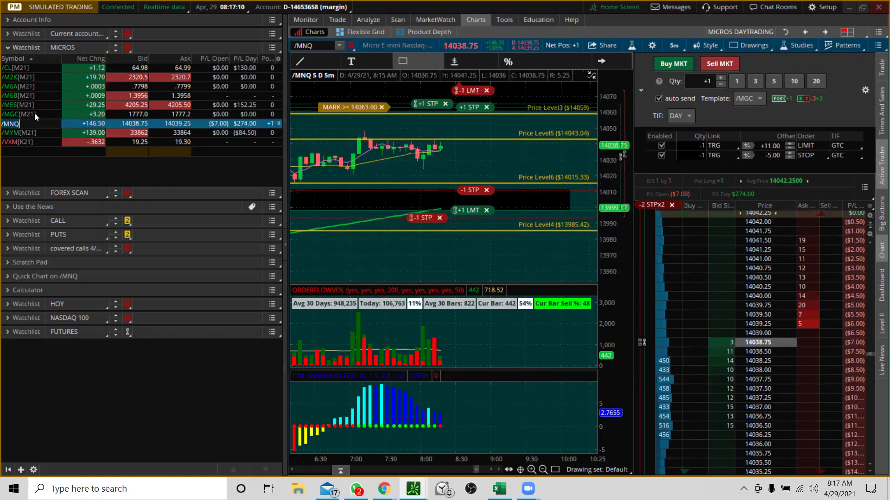
left_click(12, 77)
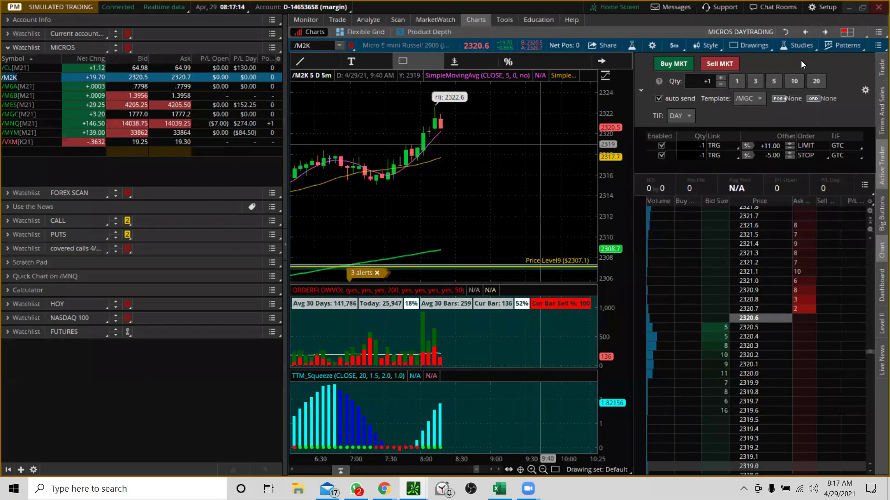
- Switch /M2K to the daily chart and create a single price alert for the mark at or above 2338.90
left_click(808, 30)
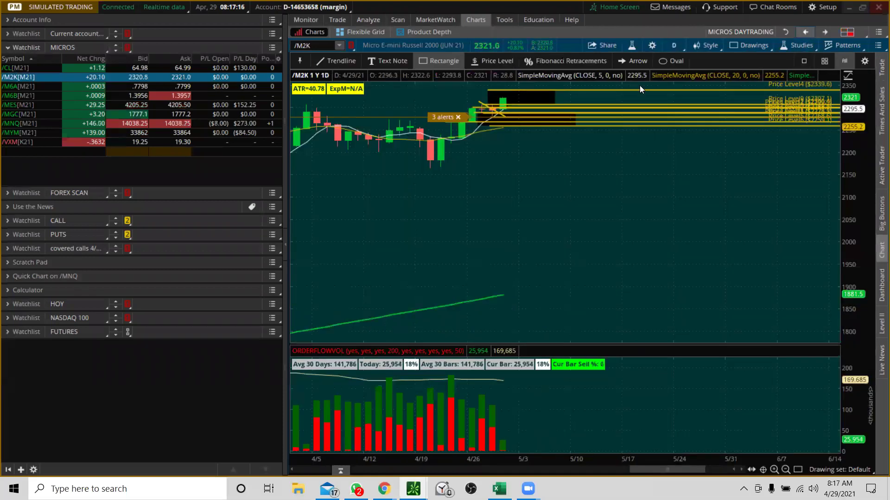
left_click_drag(427, 153, 581, 162)
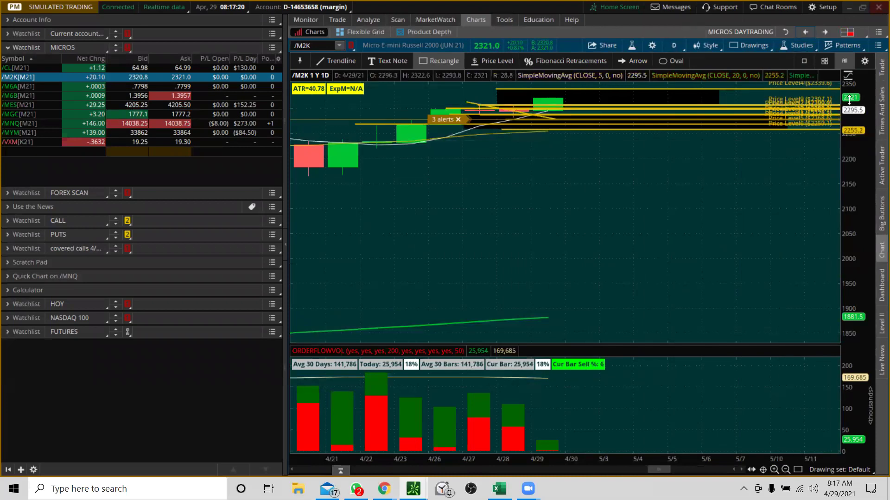
left_click_drag(855, 135, 855, 166)
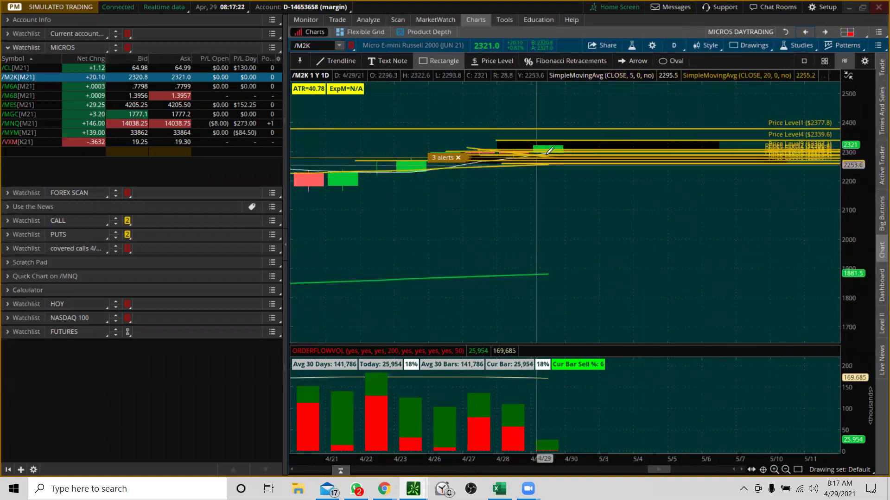
right_click(573, 148)
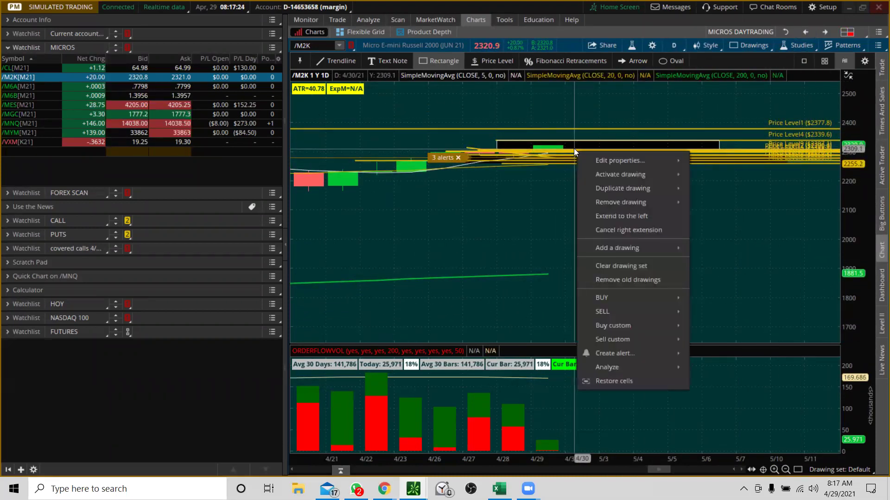
right_click(514, 140)
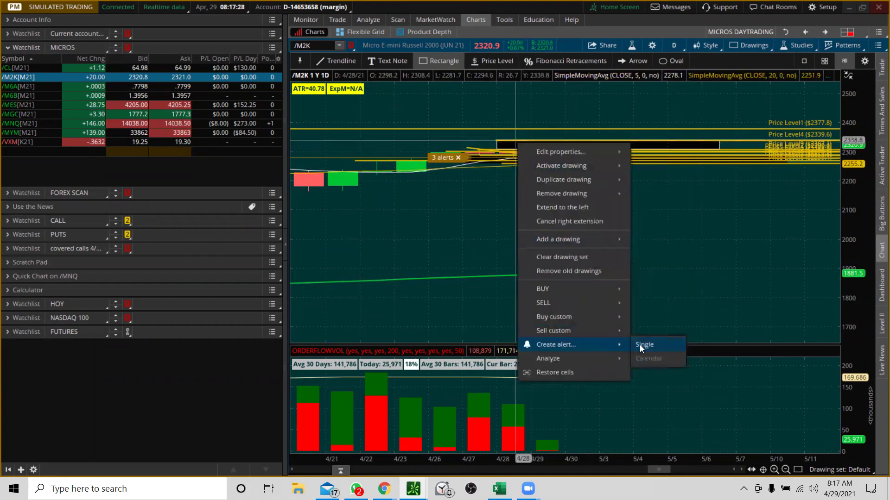
left_click(640, 346)
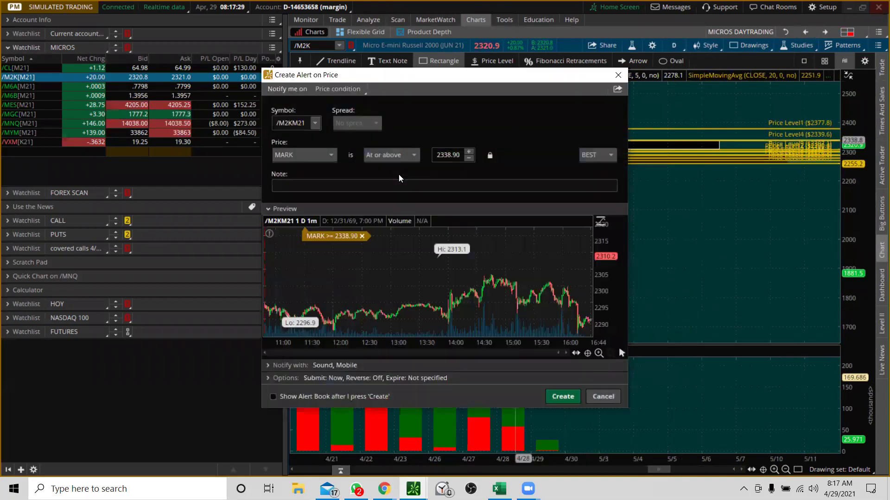
left_click(561, 397)
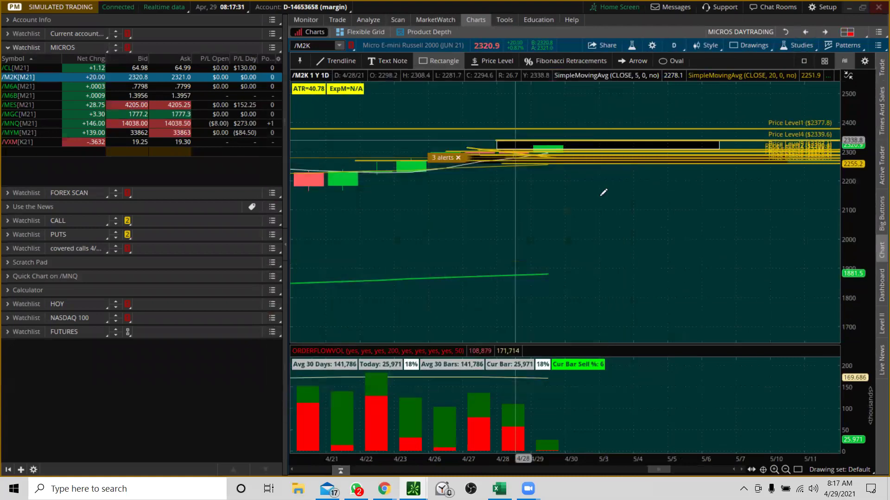
- Clear the whole Default drawing set from the /M2K chart
right_click(621, 153)
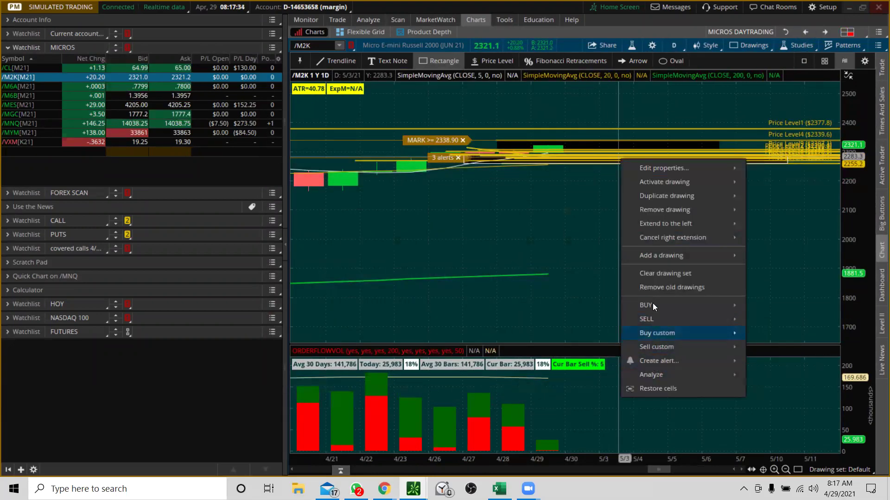
left_click(657, 273)
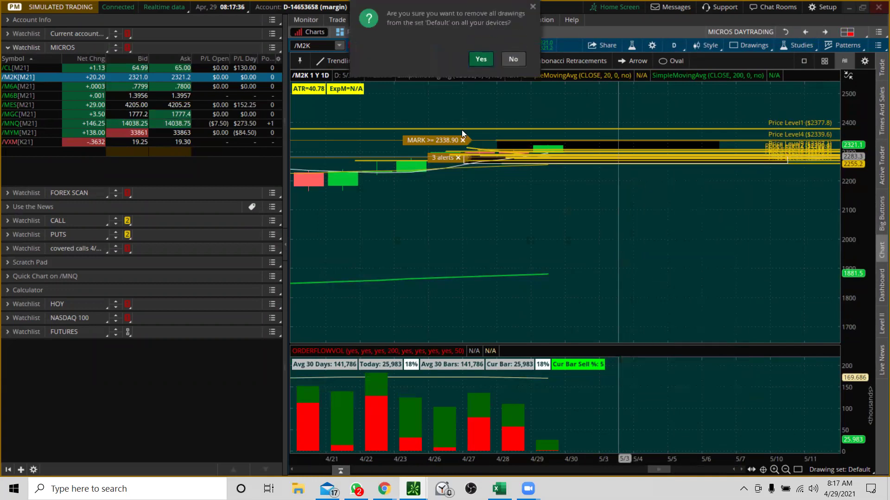
left_click(475, 59)
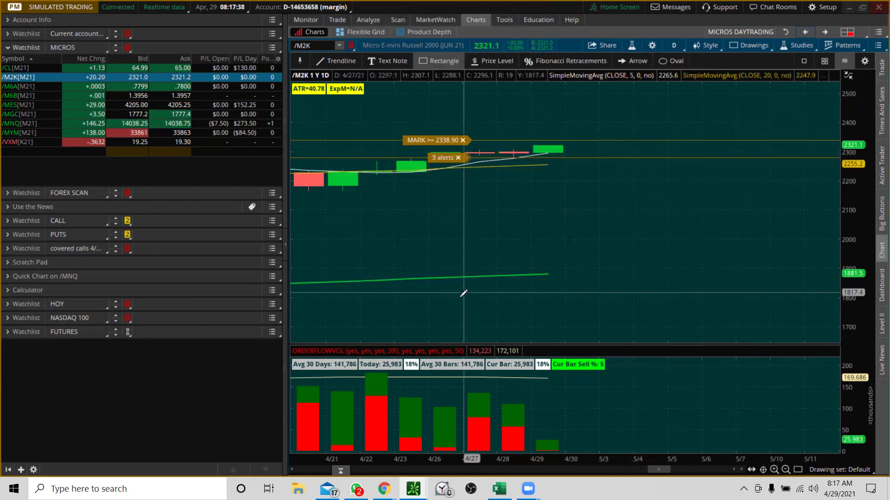
- Move the upper /M2K alert so it triggers when the mark is at or above 2341.80
left_click(337, 65)
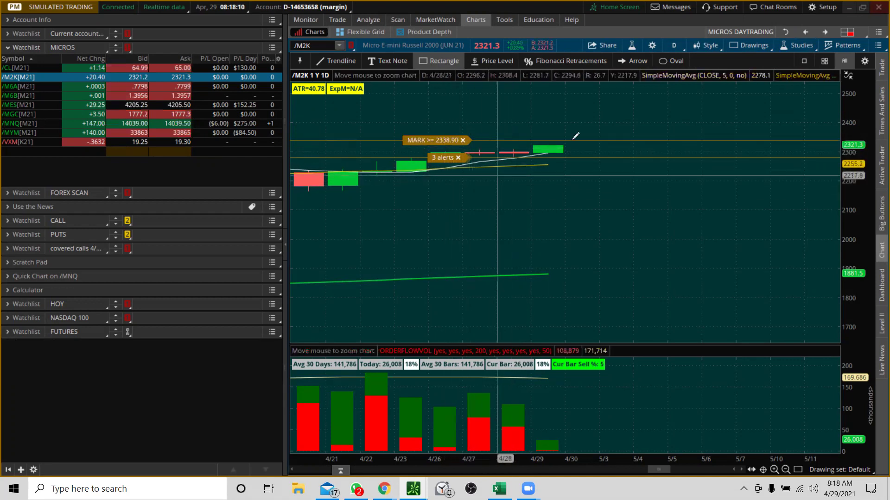
left_click_drag(443, 176, 445, 172)
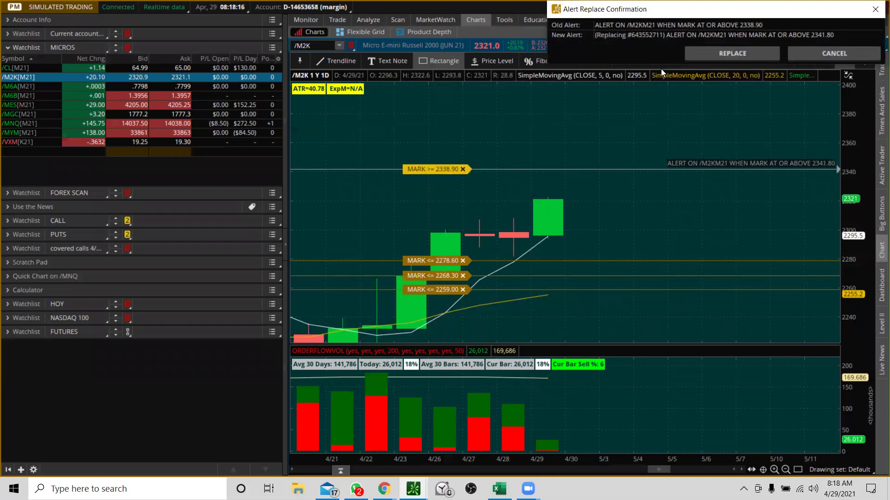
left_click(713, 48)
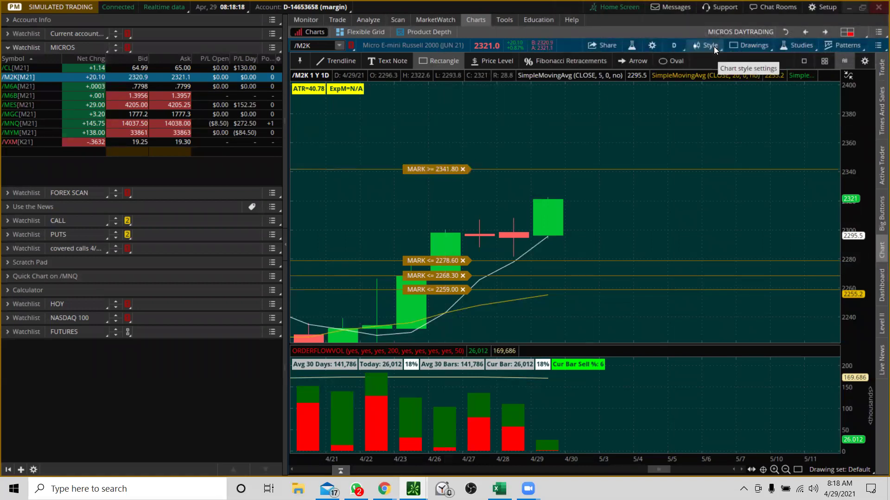
- Draw a rectangle from about 2324 to 2340 above the latest daily candle, and a trendline falling from that candle's low to about 2246
left_click(719, 196)
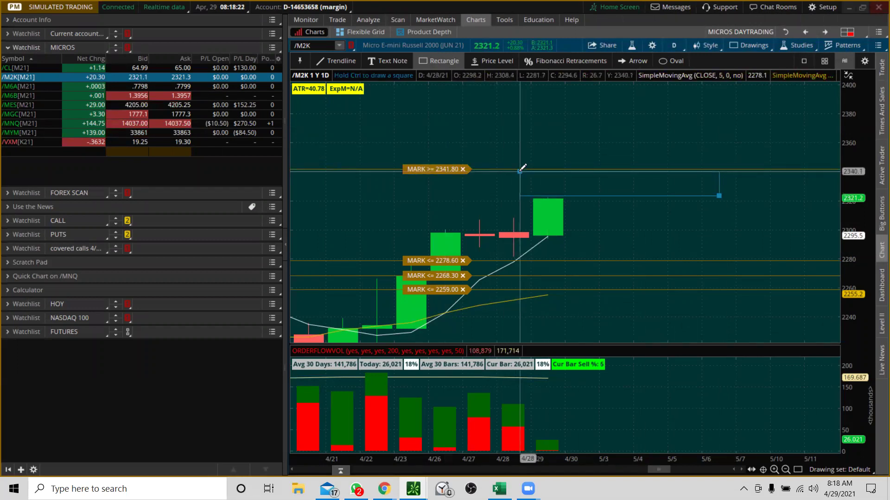
left_click(520, 170)
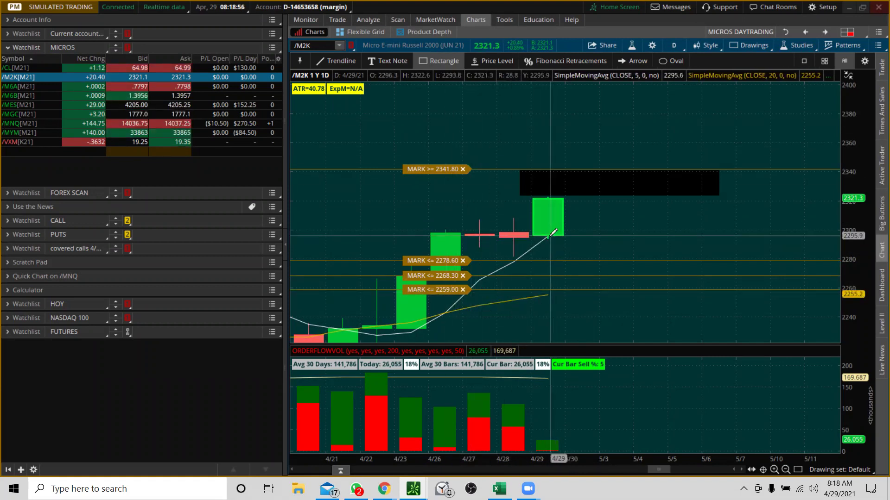
left_click(349, 64)
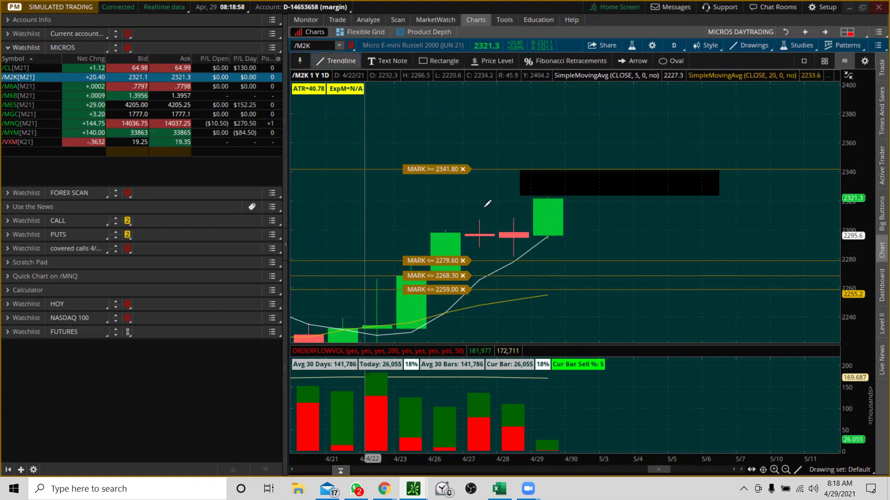
left_click(548, 236)
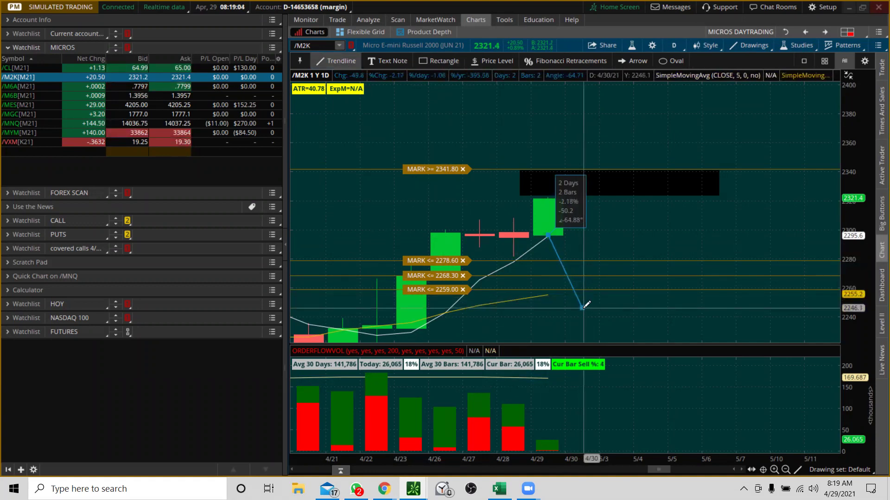
left_click(583, 307)
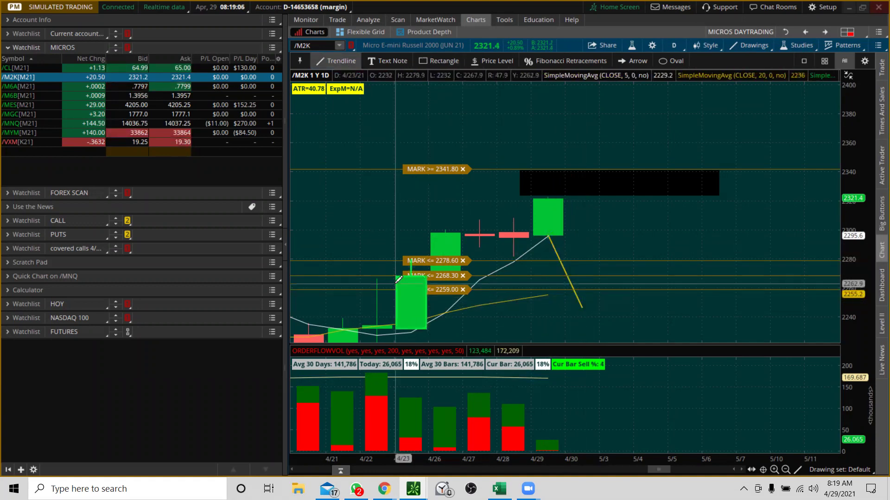
- Draw a rectangle around the falling trendline, from about 2247 up to 2294, extending beyond the latest candle
left_click(451, 57)
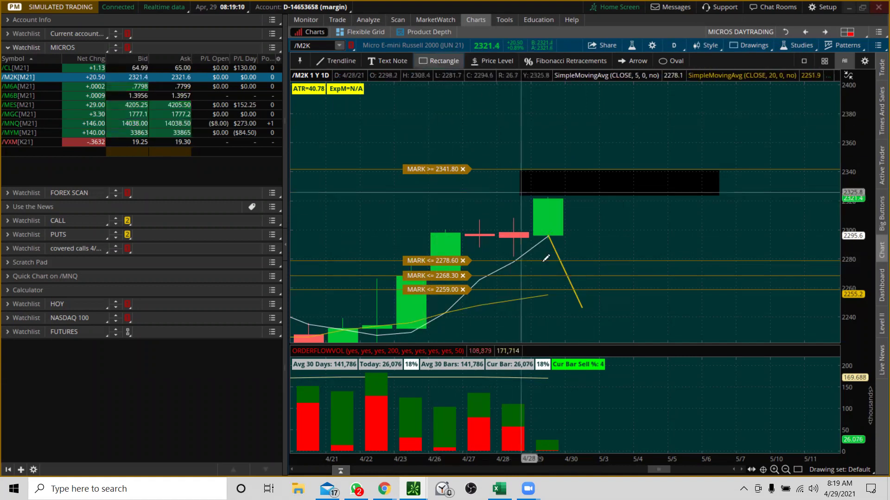
left_click(558, 307)
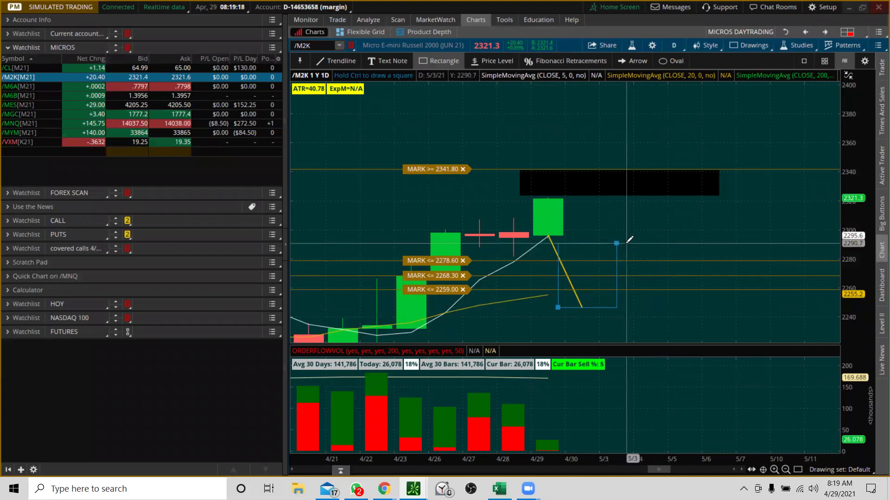
left_click(733, 238)
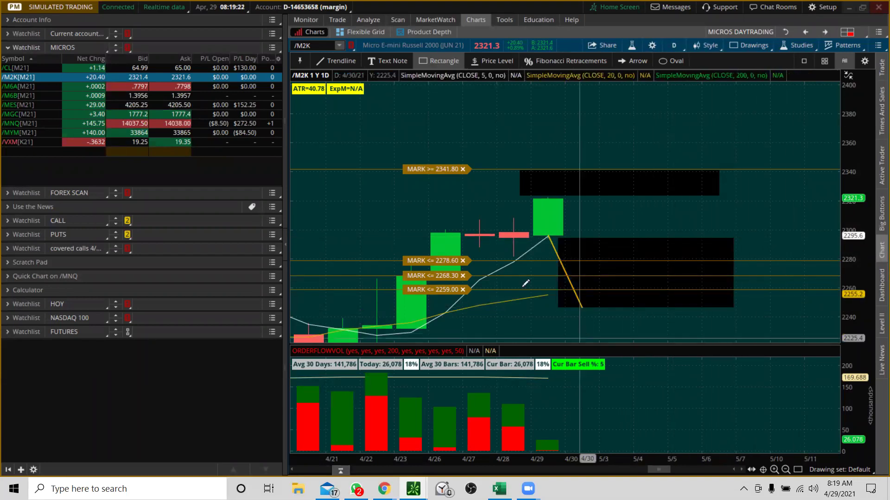
- Delete the three /M2K alerts at or below 2278.60, 2268.30 and 2259.00
left_click(462, 261)
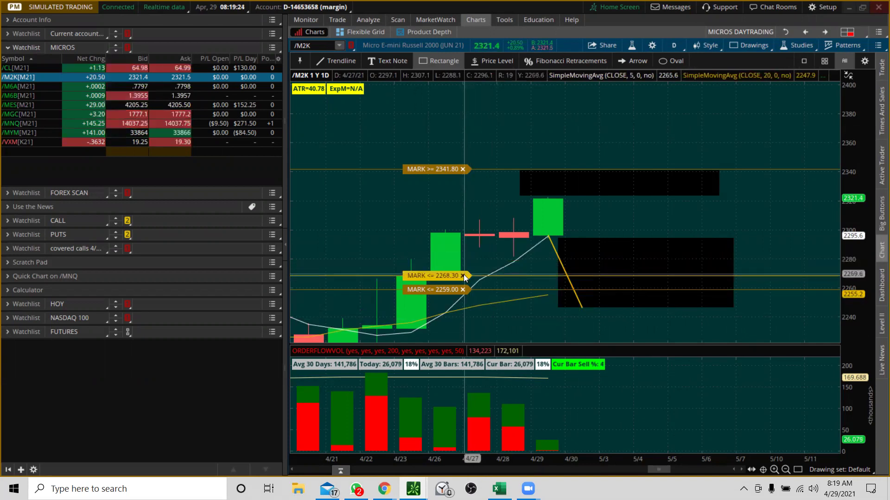
left_click(463, 276)
left_click(464, 290)
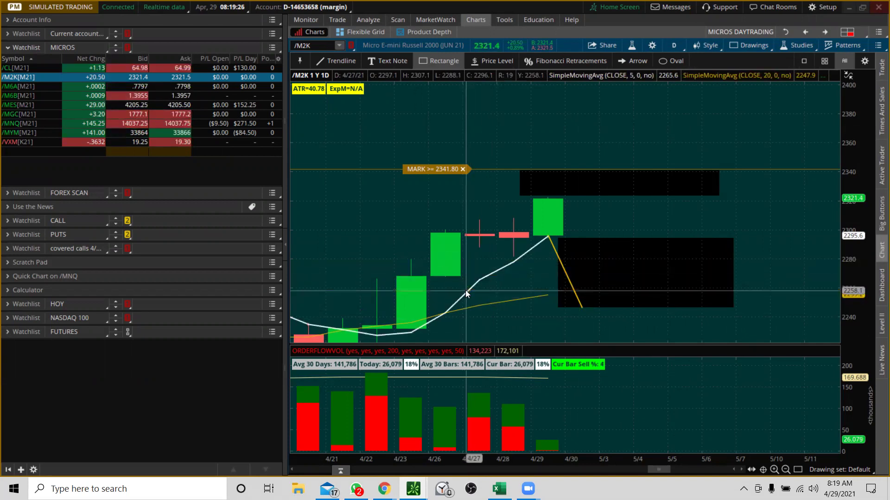
- Create a single /M2K price alert for the mark at or above 2323.80, at the upper rectangle's lower edge
right_click(510, 196)
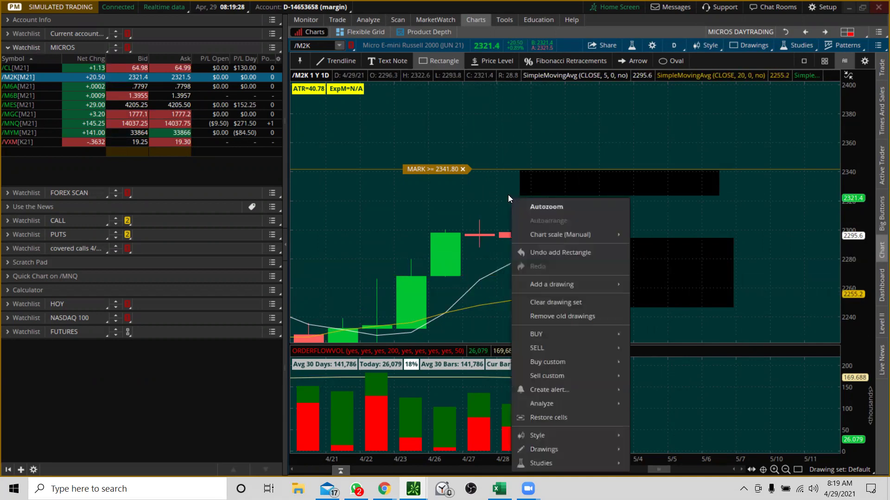
mouse_move(609, 388)
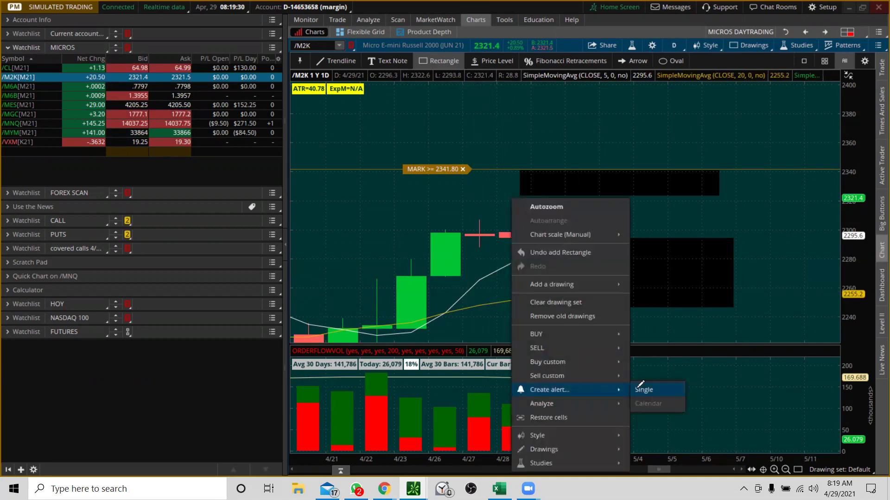
left_click(639, 388)
left_click(562, 396)
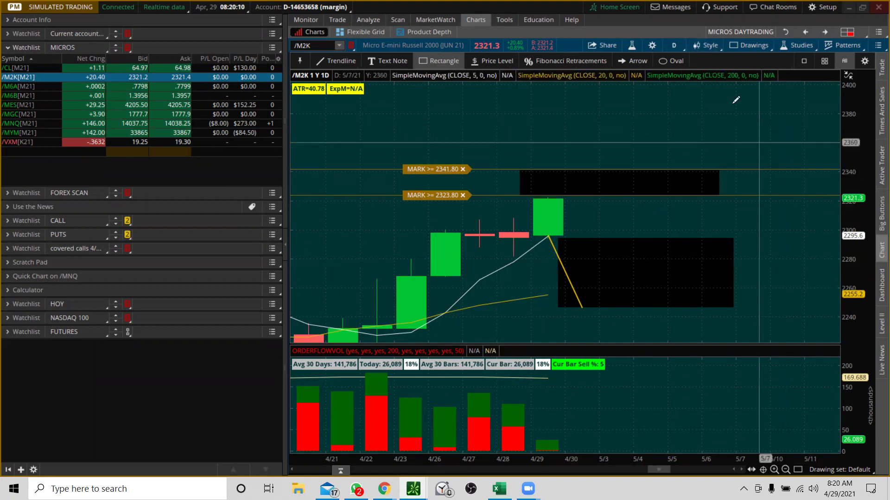
- Switch /M2K to the autozoomed hourly chart and place a price level at 2307.9 on the early April high
left_click(804, 31)
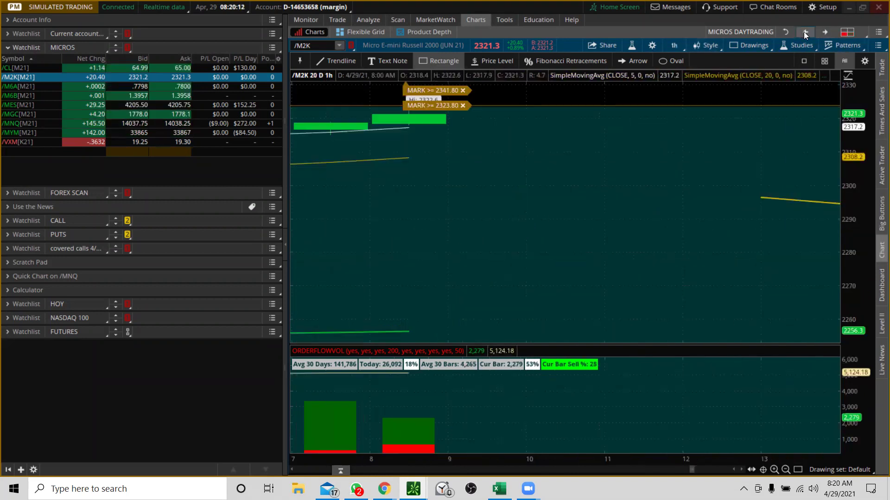
left_click_drag(846, 120, 426, 198)
right_click(389, 203)
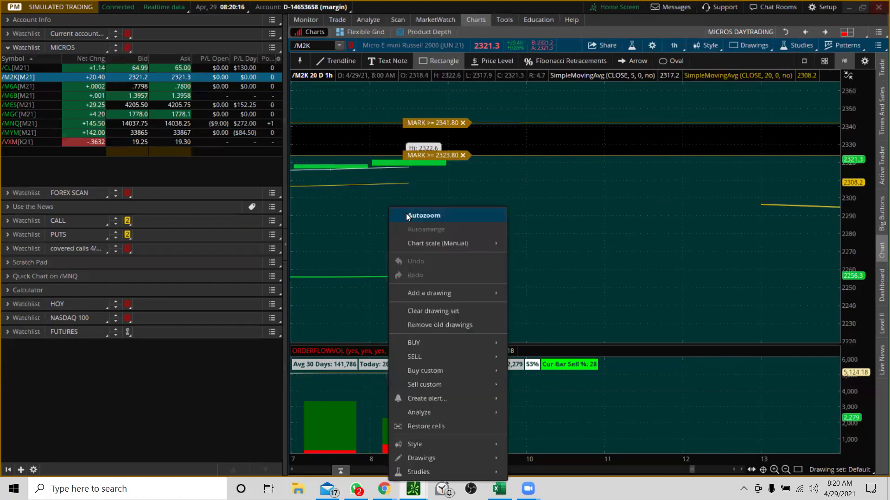
left_click(412, 214)
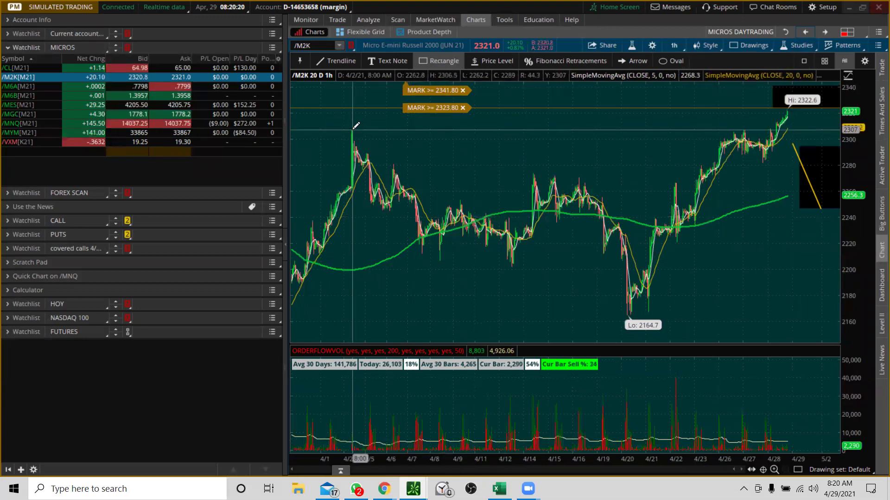
left_click(500, 60)
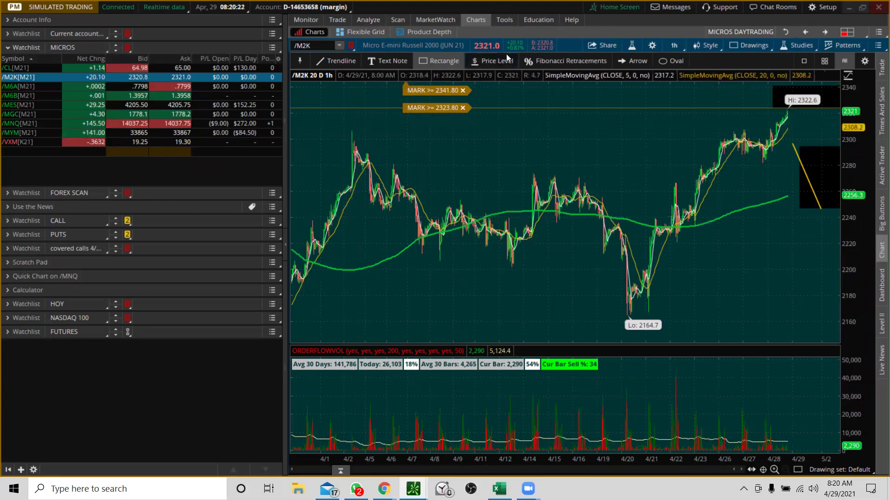
left_click(351, 128)
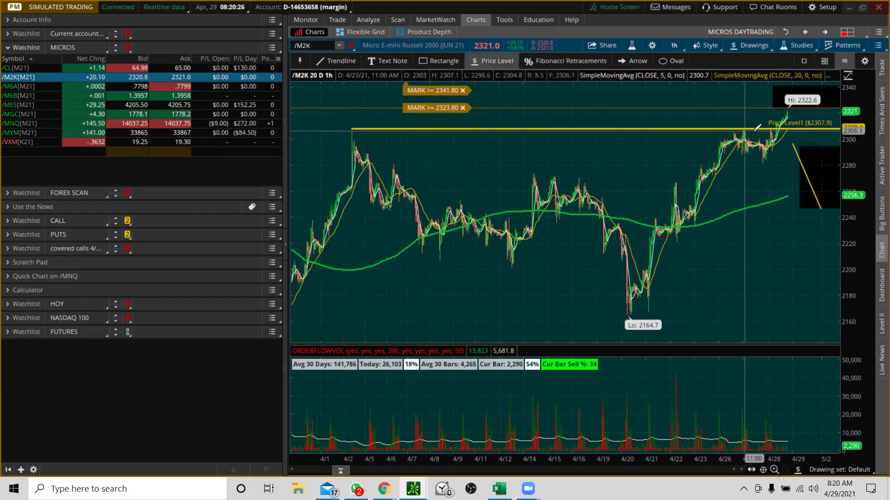
- Draw a thin rectangle just above the 2307.9 price level, from about 2309 to 2313, across the latest hourly candles
left_click_drag(761, 134, 804, 134)
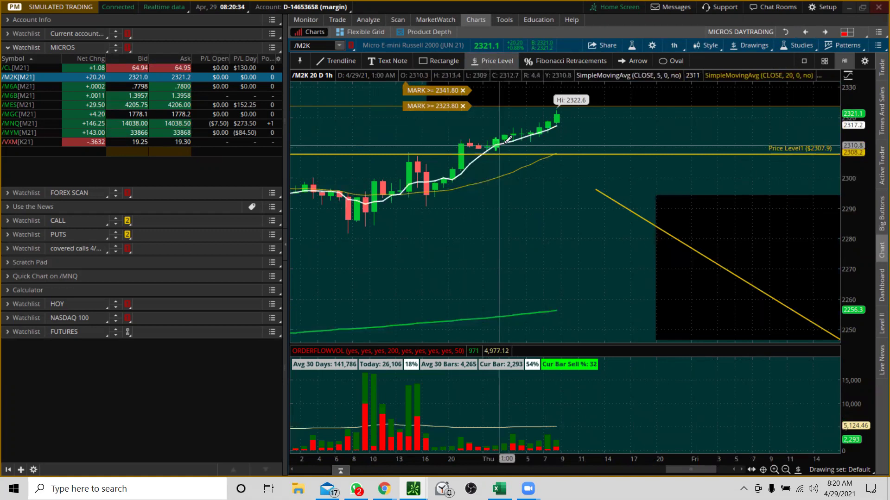
left_click_drag(850, 156, 850, 175)
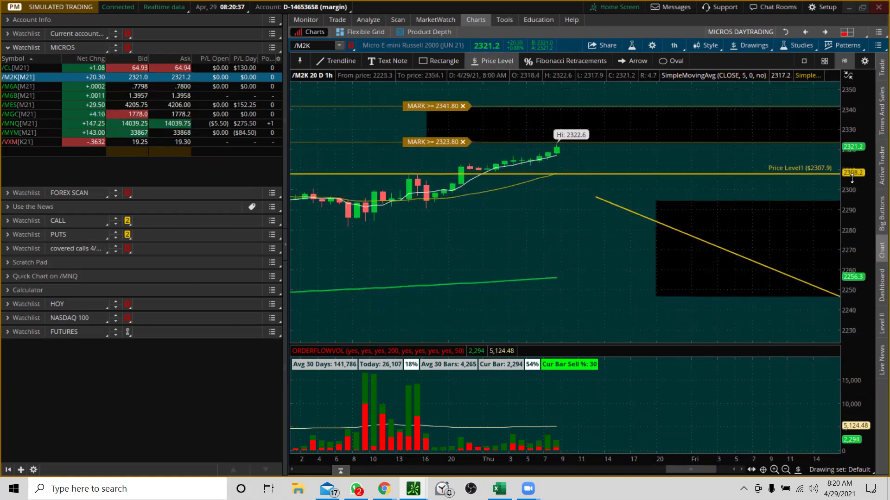
left_click(436, 62)
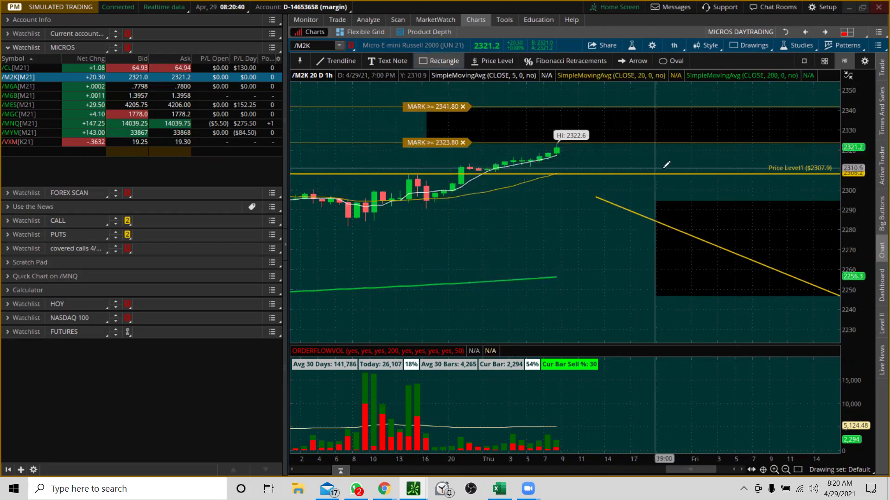
mouse_move(696, 173)
left_mouse_down()
mouse_move(458, 167)
mouse_move(466, 164)
left_mouse_up()
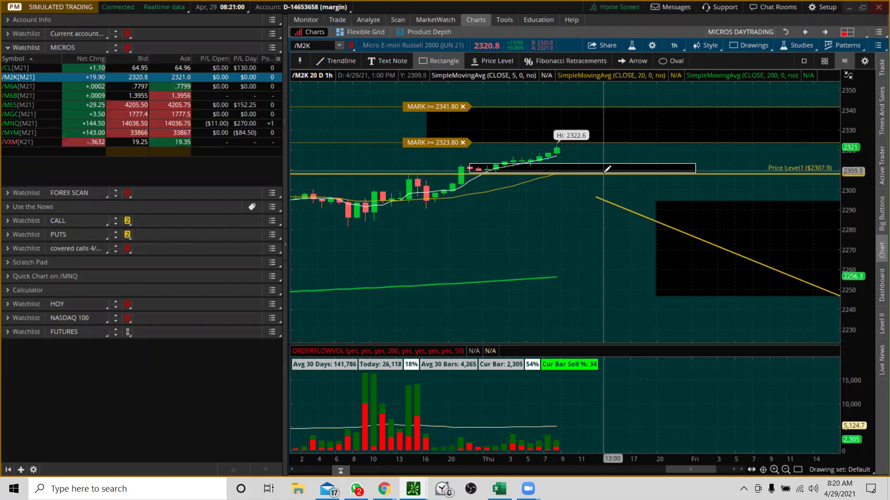
- Return to the 5-minute /M2K chart with the order ladder, place a bracketed one-contract buy stop at 2323.1 and raise it to 2324.10
left_click(807, 31)
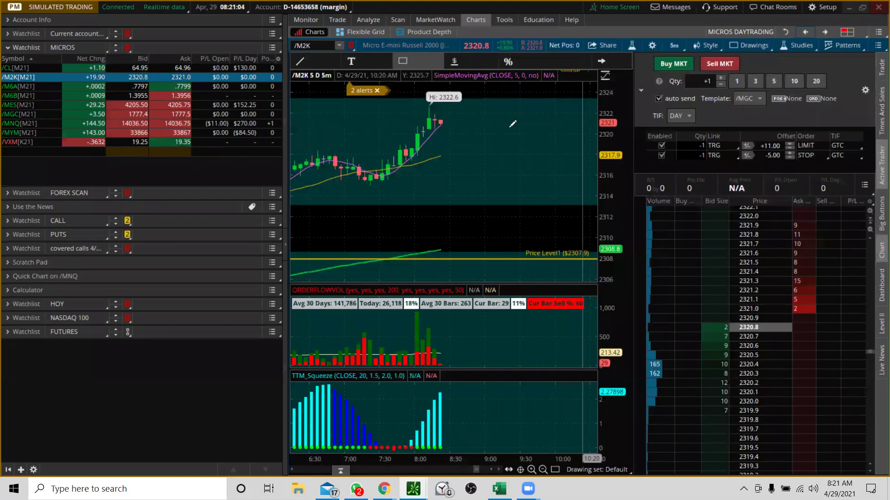
left_click_drag(610, 117, 609, 148)
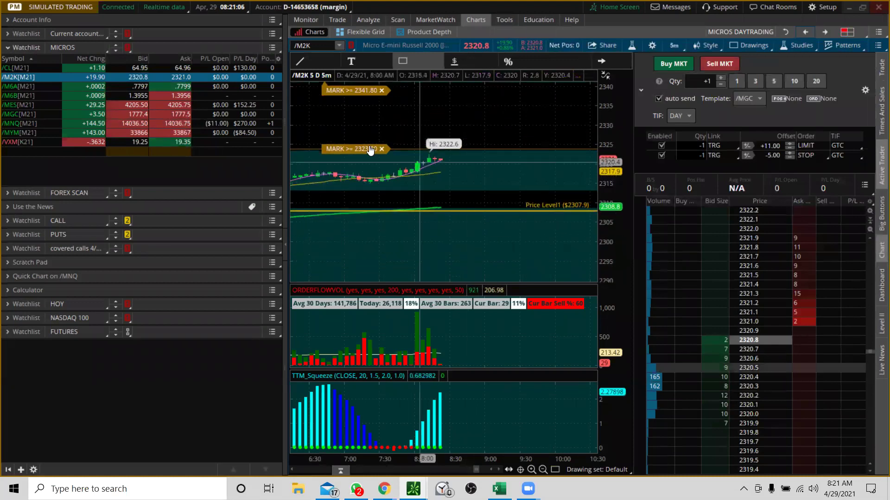
right_click(456, 172)
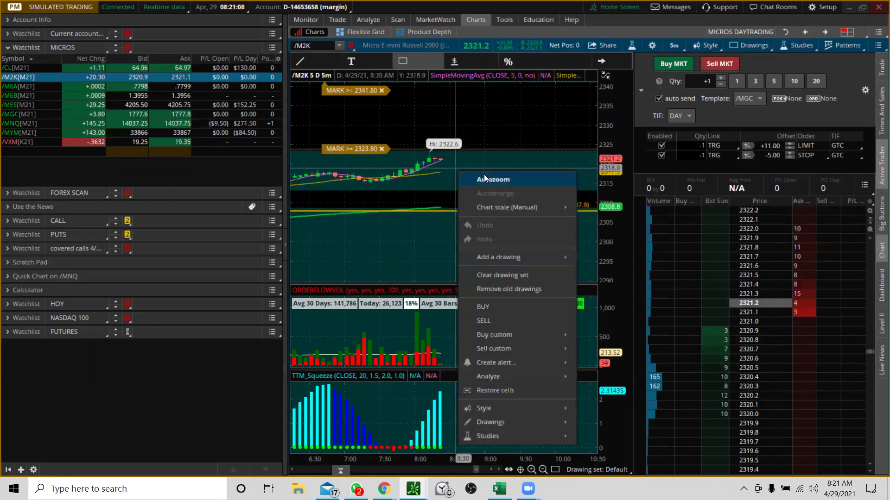
left_click(487, 179)
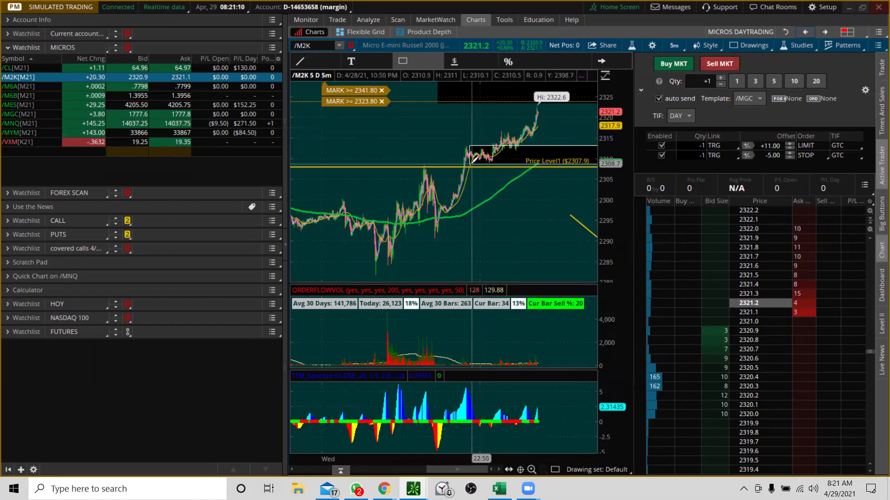
mouse_move(619, 106)
left_mouse_down()
mouse_move(609, 120)
mouse_move(611, 147)
left_mouse_up()
left_click_drag(380, 197, 456, 190)
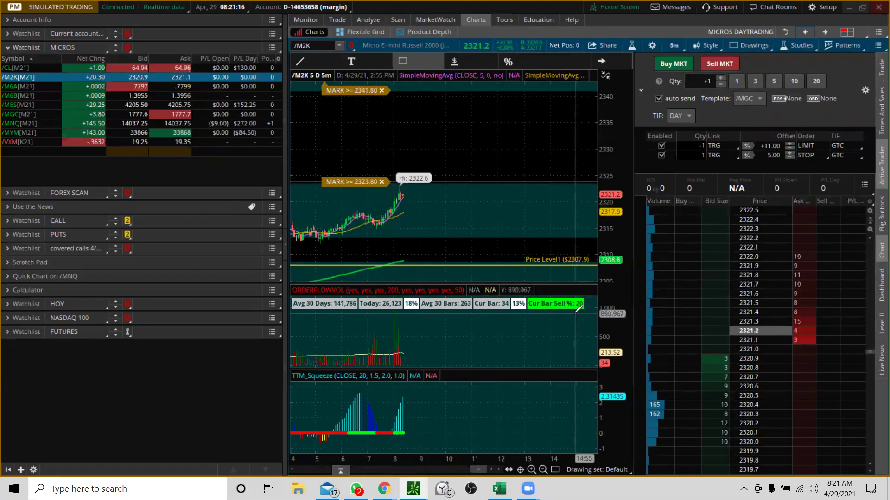
left_click_drag(347, 233, 472, 129)
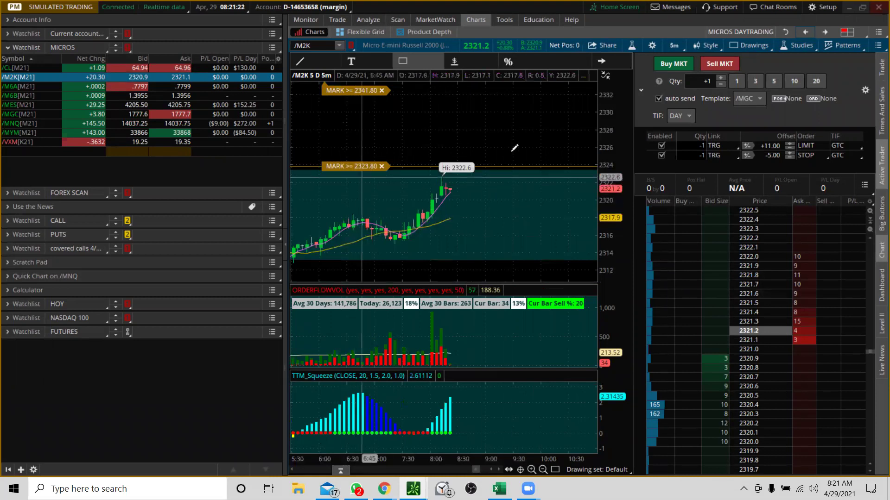
left_click_drag(604, 169, 605, 181)
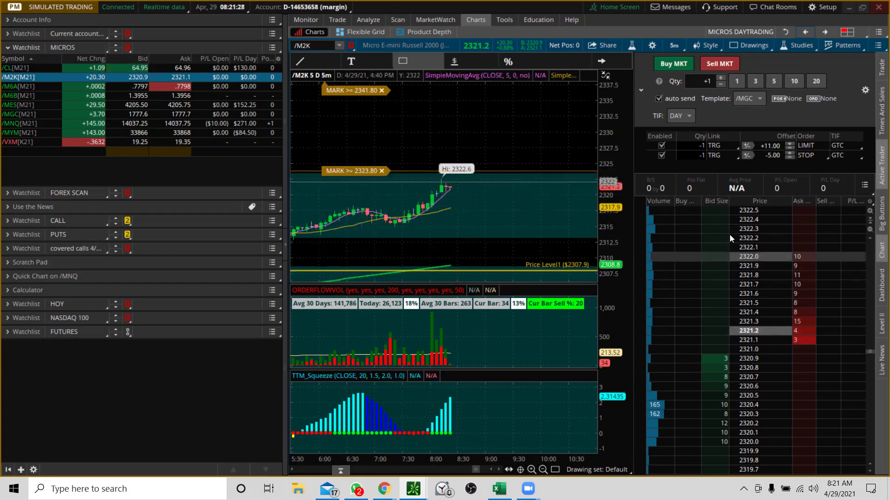
left_click_drag(871, 354, 869, 300)
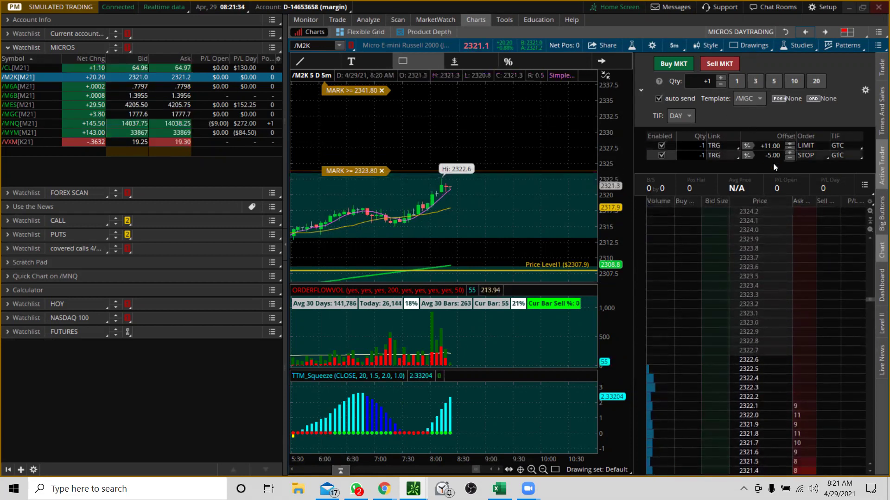
left_click(713, 315)
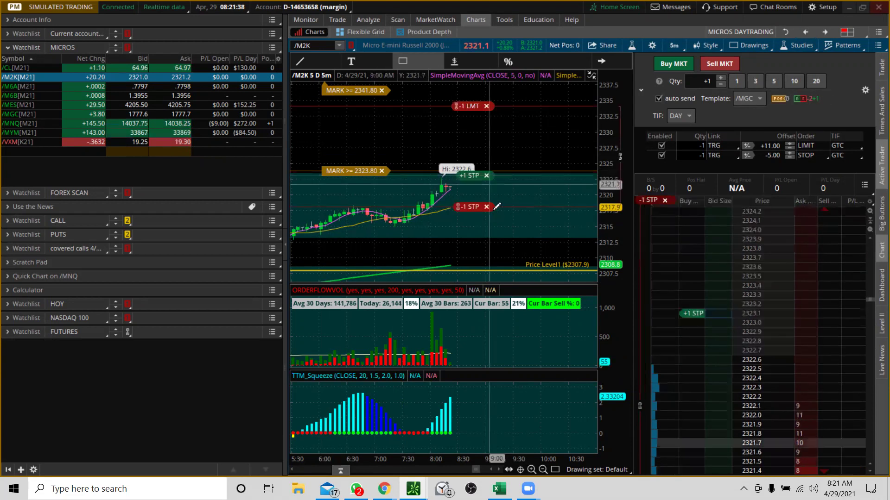
left_click_drag(472, 180, 475, 173)
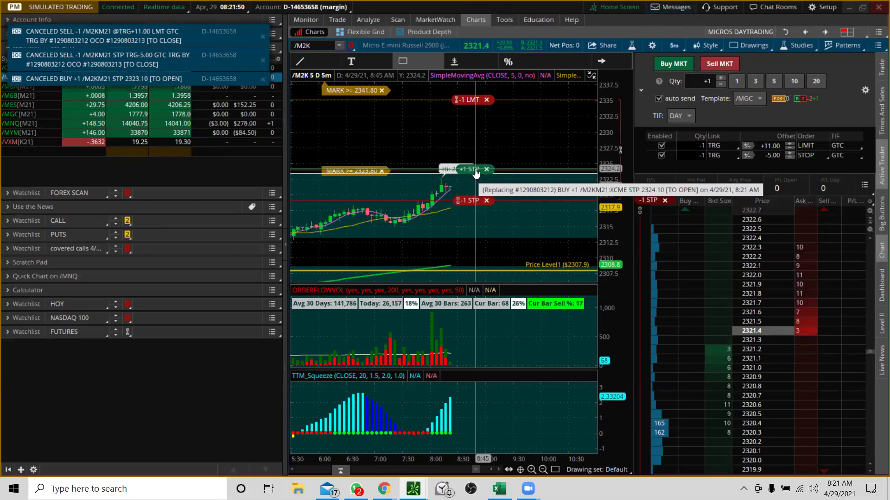
- Move the bracket's protective stop just below the 2307.9 price level and its profit limit up to about 2341, near the 2341.80 alert
left_click_drag(608, 160, 607, 181)
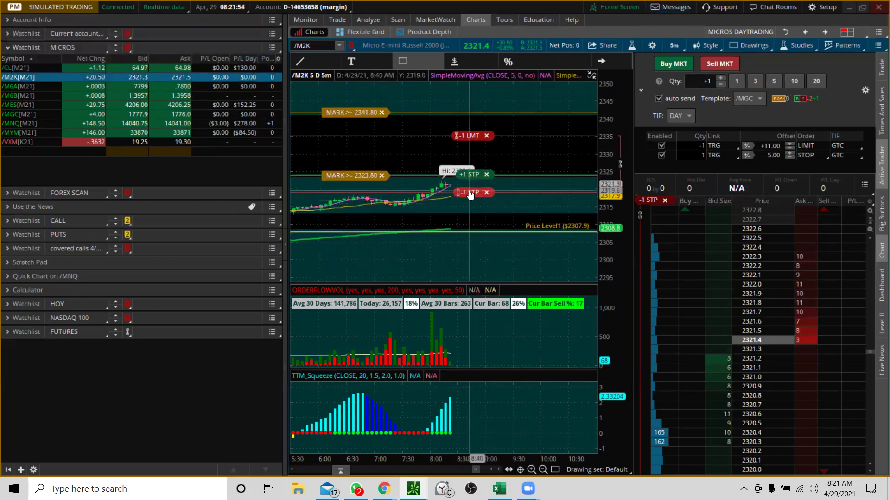
left_click_drag(470, 209, 471, 239)
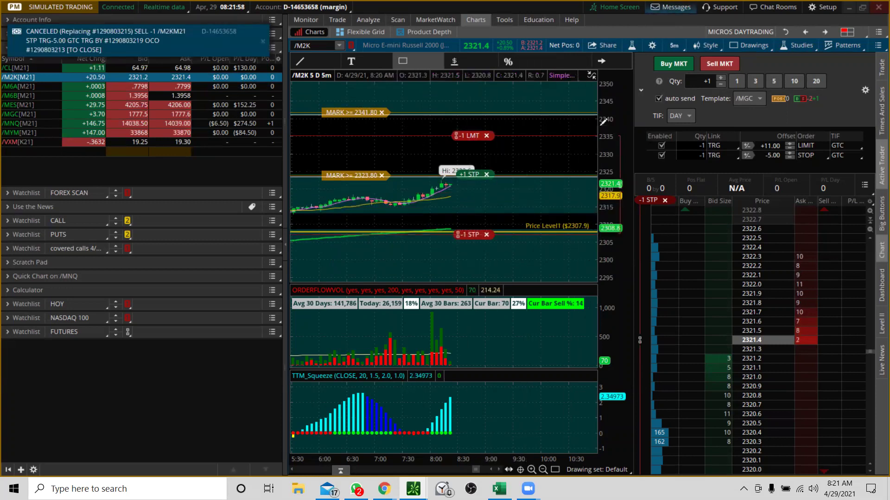
left_click_drag(470, 138, 471, 118)
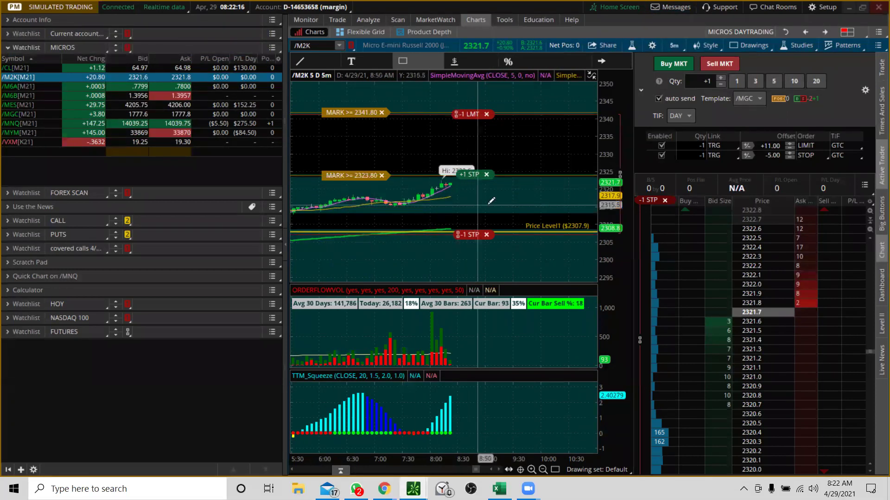
- Place a price level at 2313.8 on the 5-minute /M2K chart, just above the thin rectangle
left_click_drag(422, 239, 521, 170)
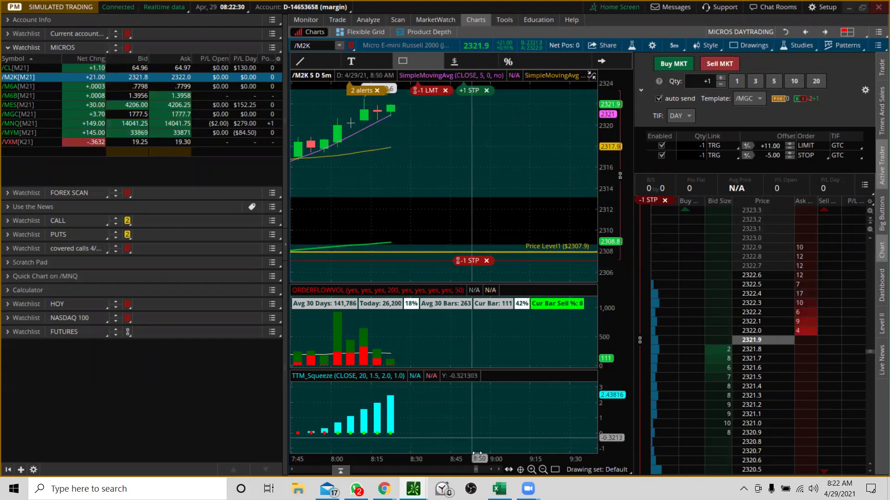
right_click(466, 159)
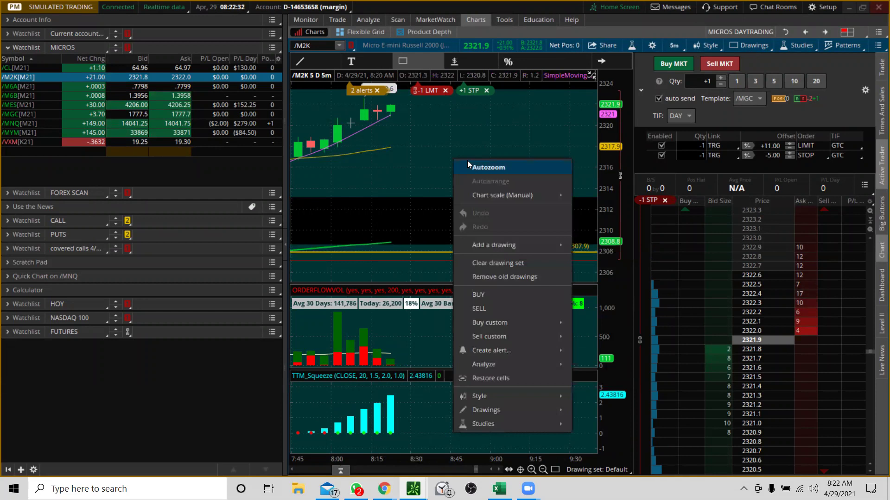
left_click(468, 164)
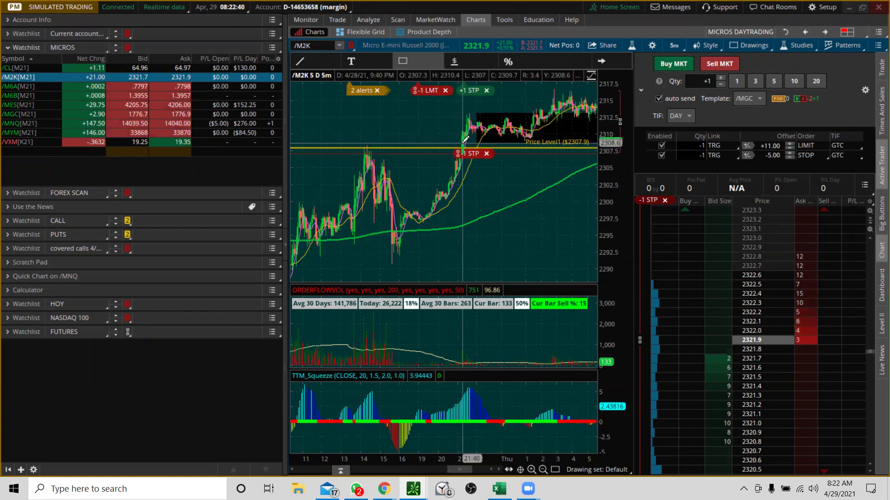
left_click(499, 471)
left_click_drag(499, 470, 499, 470)
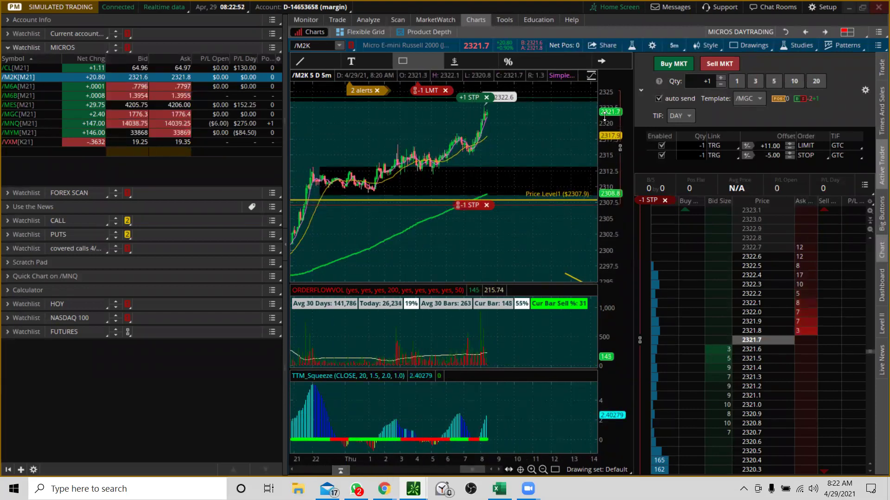
left_click_drag(606, 116, 606, 139)
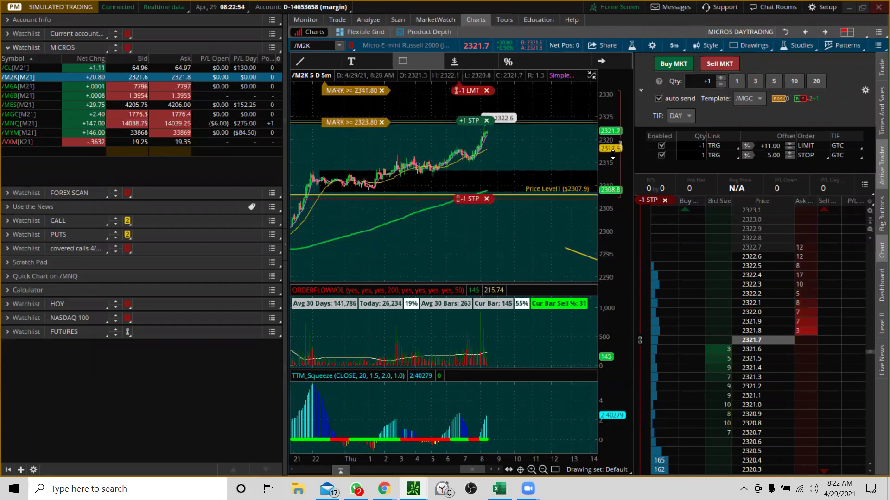
left_click(509, 185)
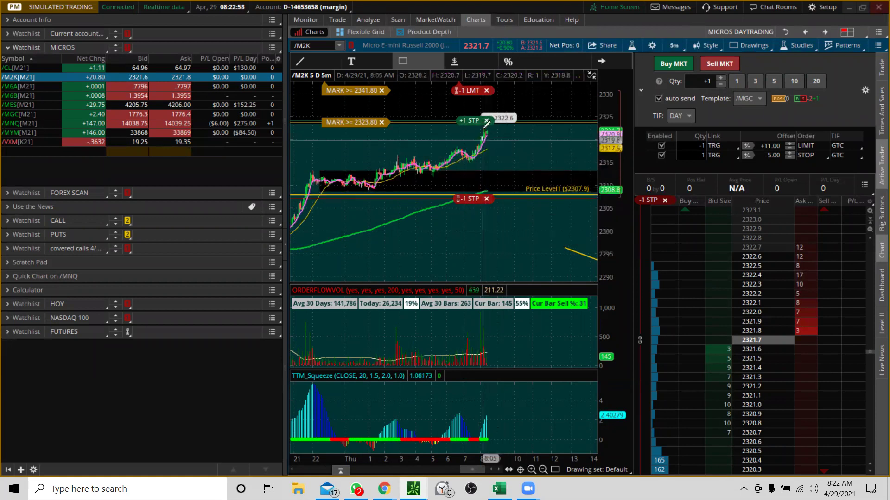
left_click(458, 61)
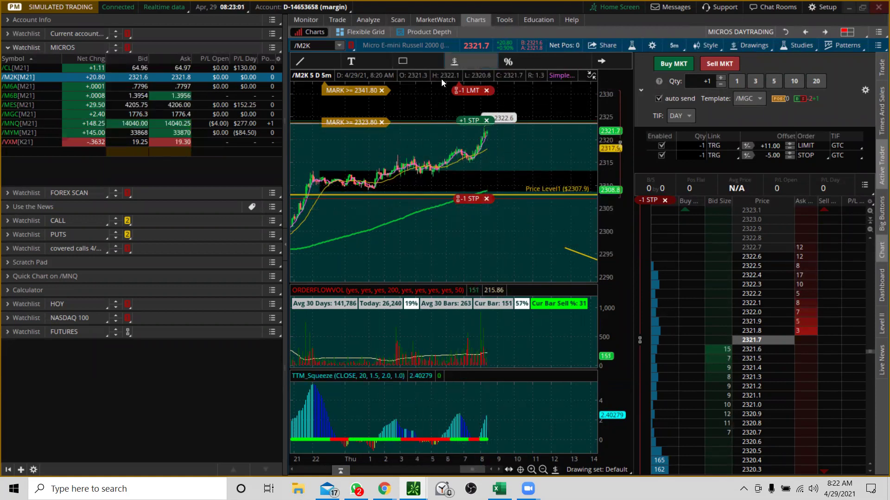
left_click(383, 168)
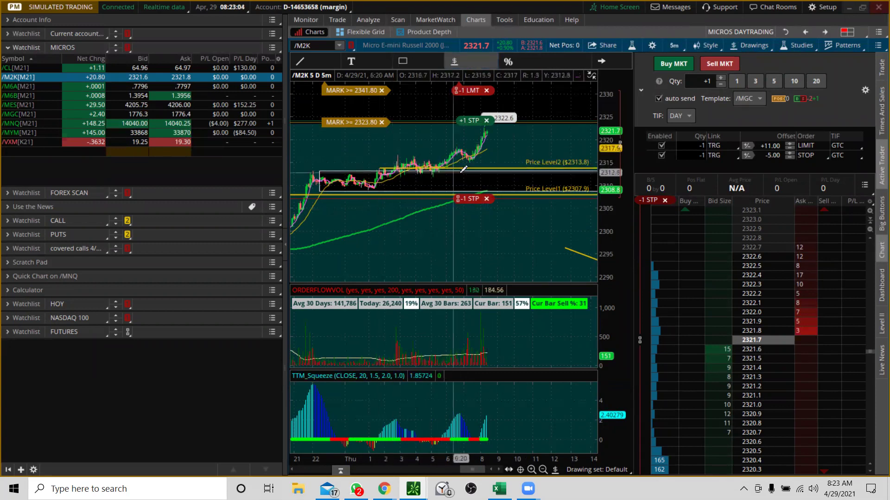
- Raise the 2313.8 price level to 2314.9, just under the latest pullback low
left_click_drag(399, 204, 496, 114)
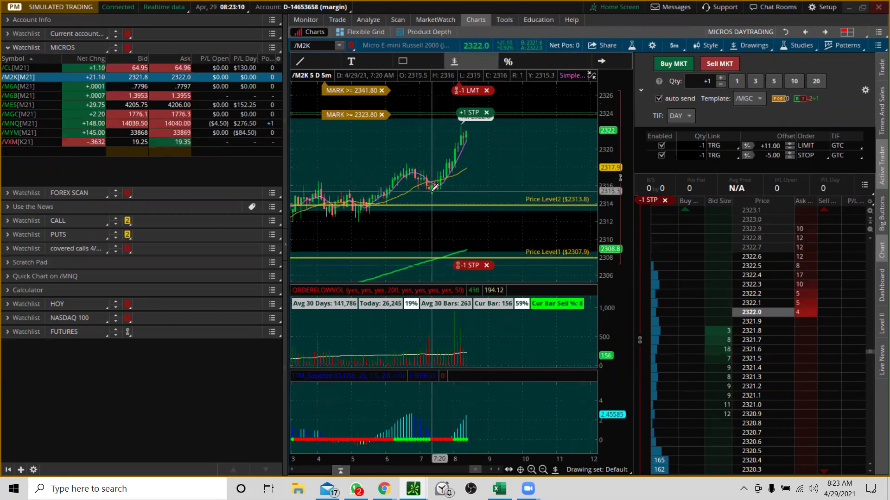
right_click(433, 204)
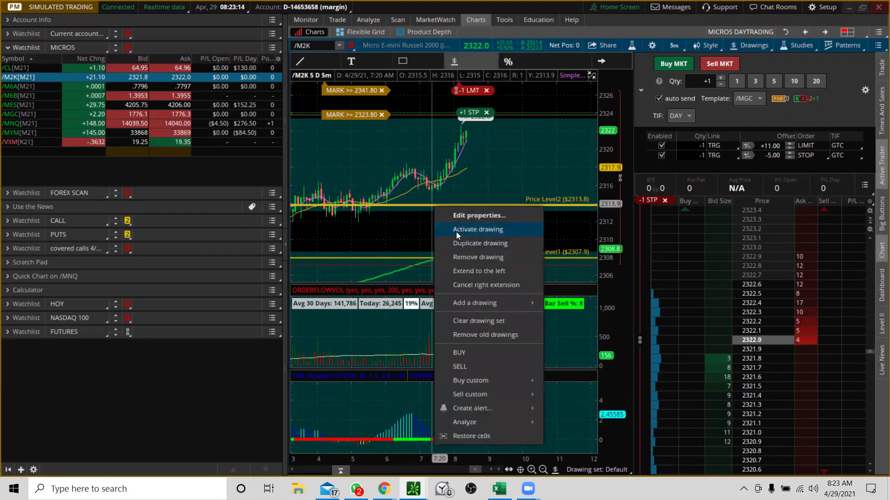
left_click(477, 230)
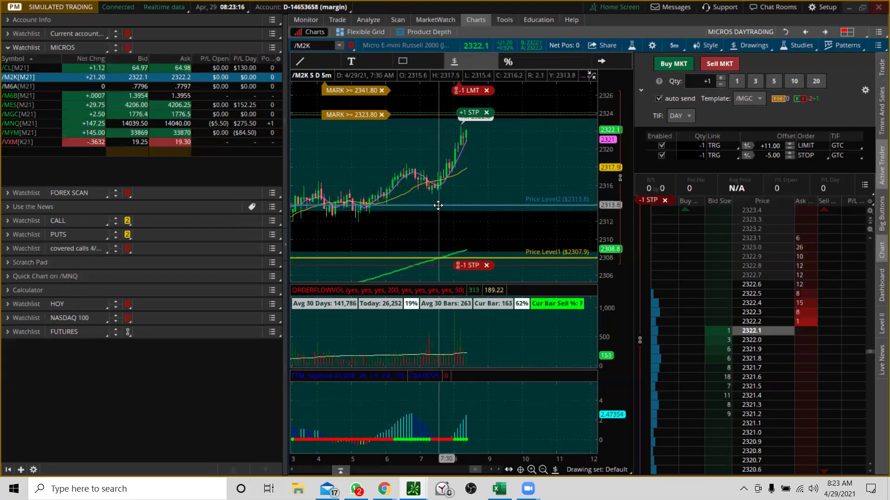
mouse_move(439, 198)
left_mouse_down()
mouse_move(423, 189)
mouse_move(431, 193)
mouse_move(450, 165)
mouse_move(462, 123)
mouse_move(431, 194)
left_mouse_up()
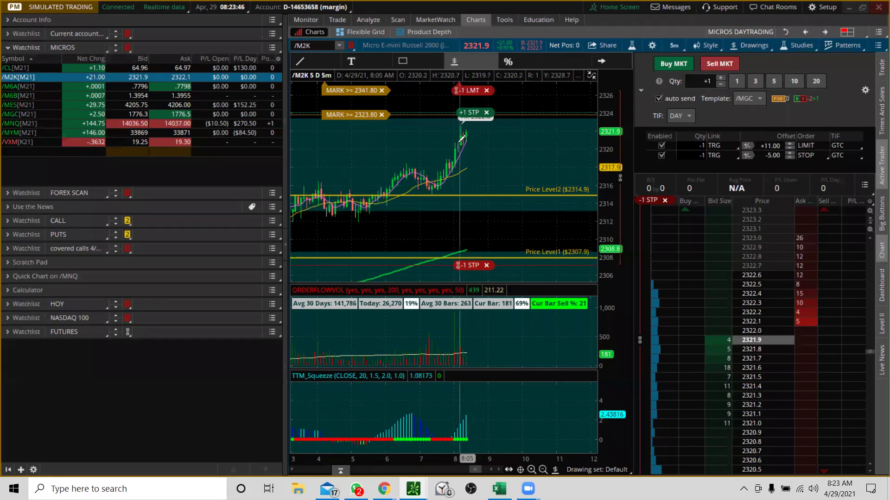
- Replace the thin rectangle with one filling the gap between the 2307.9 and 2314.9 price levels, from about 6:45 to 12:00
right_click(452, 222)
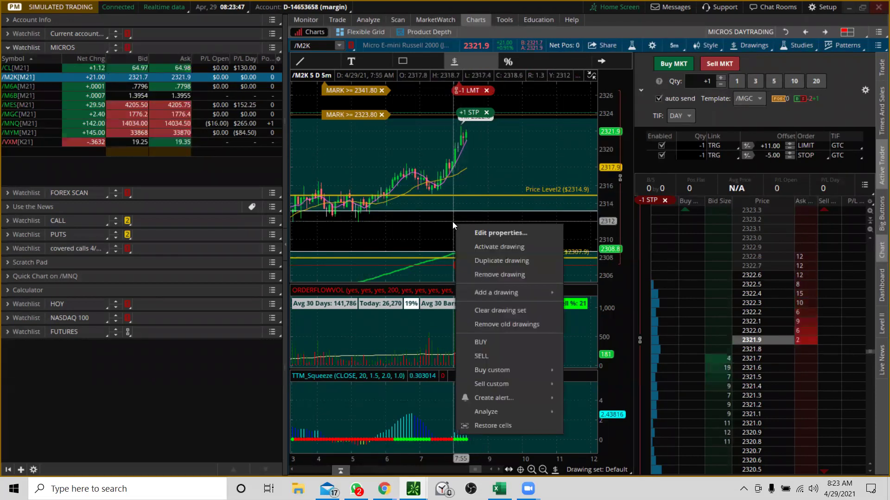
left_click(470, 275)
left_click_drag(608, 118, 606, 148)
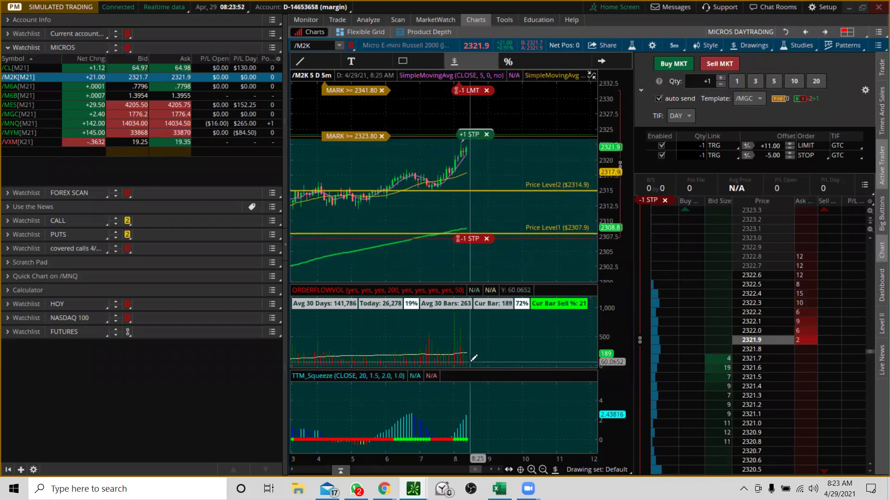
left_click(498, 470)
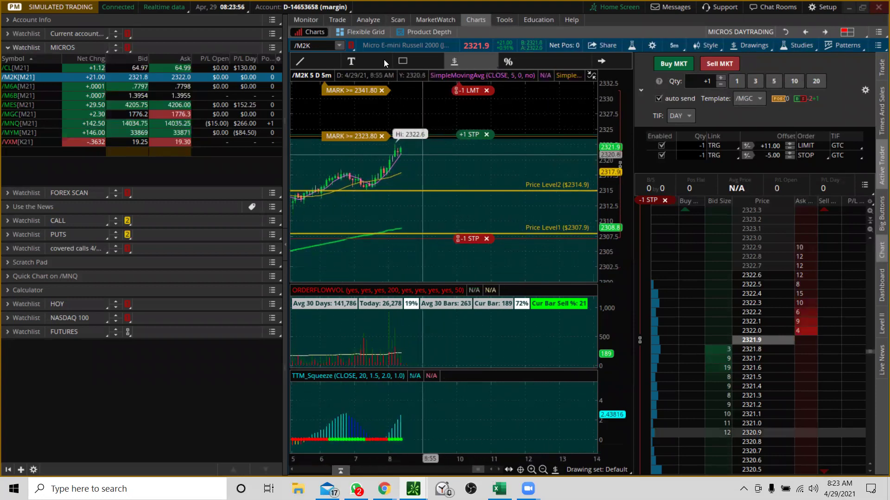
left_click(405, 58)
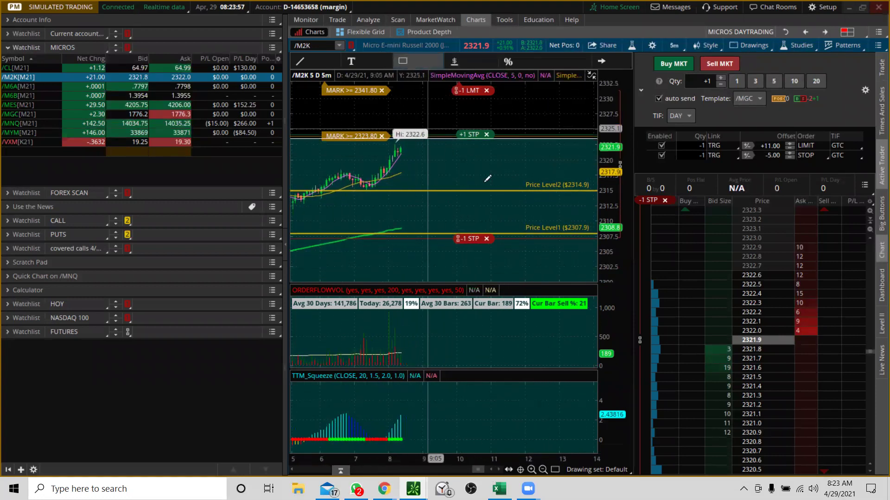
left_click(527, 232)
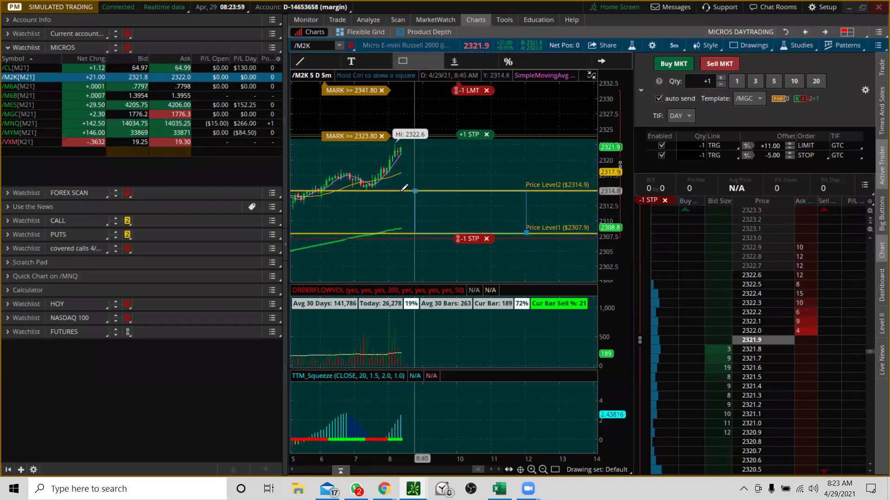
left_click(348, 192)
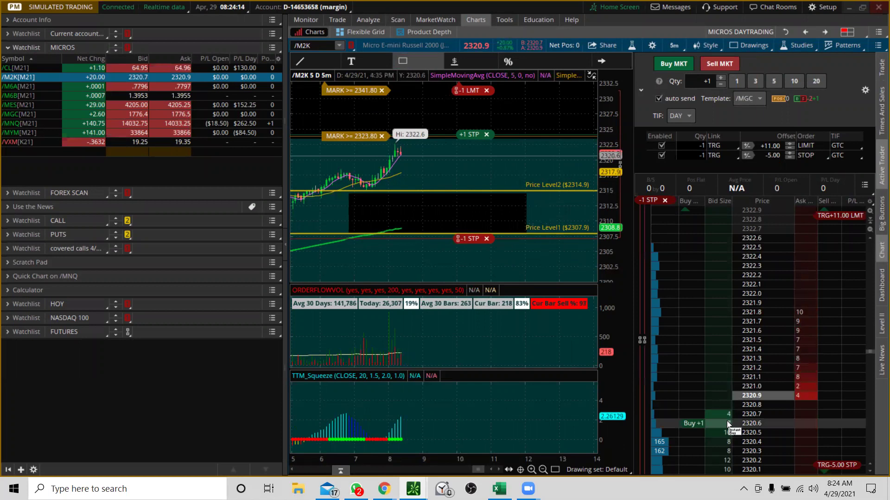
- Place a one-contract bracketed sell stop order on /M2K at 2313.9 from the price ladder
left_click_drag(870, 353, 871, 475)
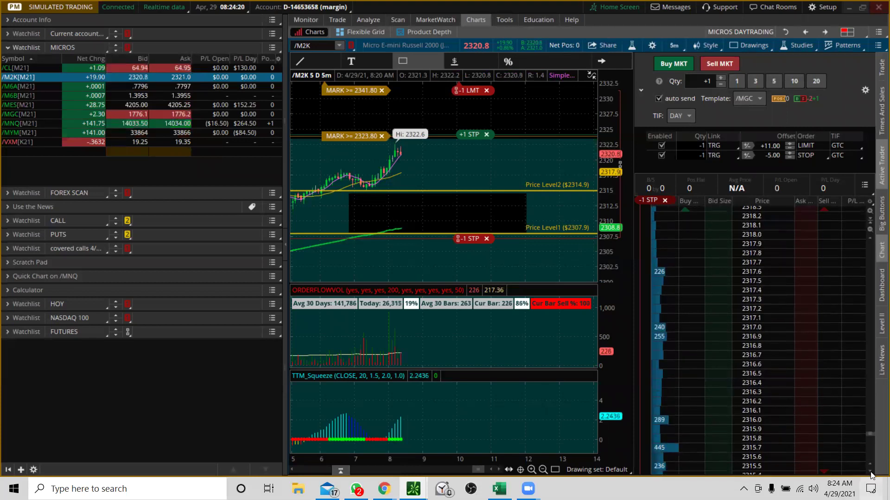
scroll(870, 437, "down", 5)
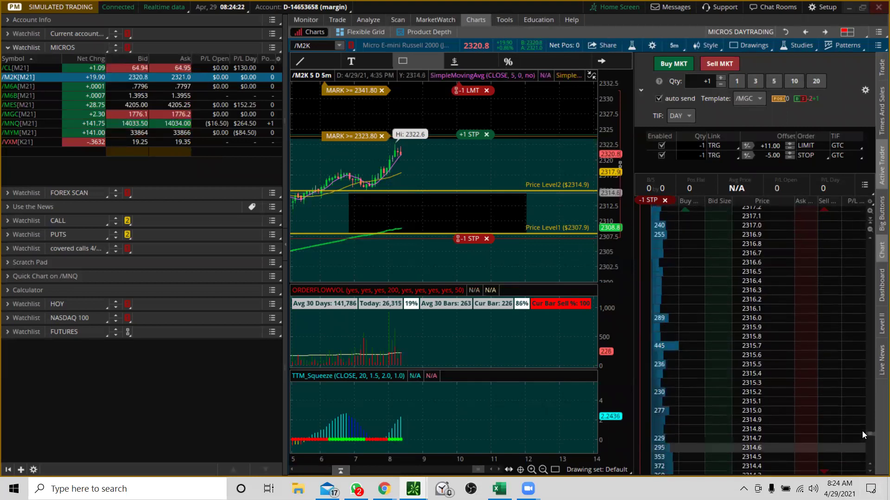
scroll(869, 444, "down", 6)
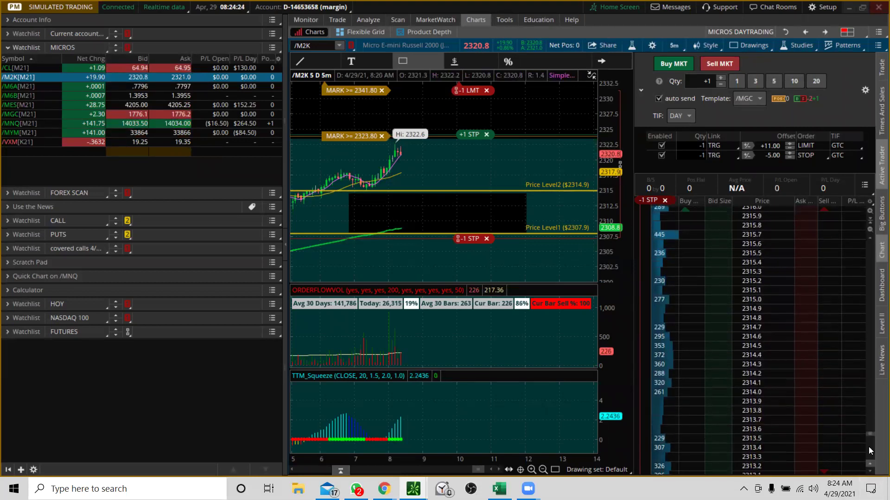
scroll(870, 437, "down", 4)
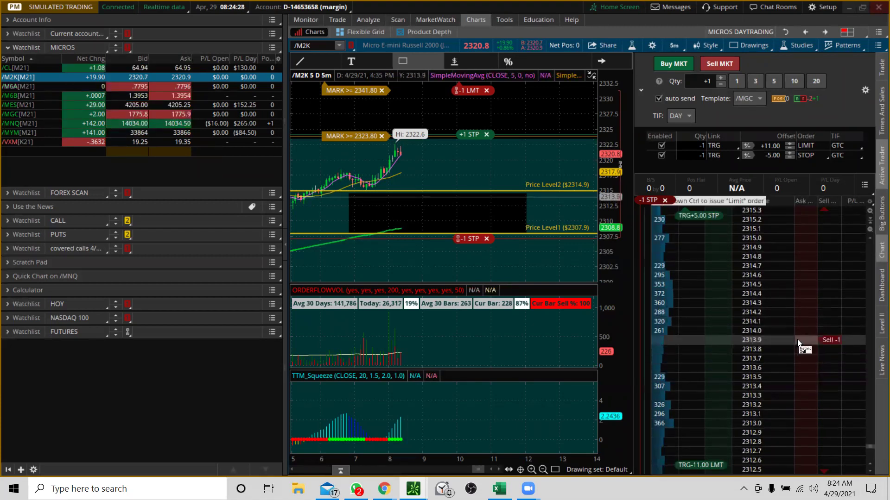
left_click(798, 343)
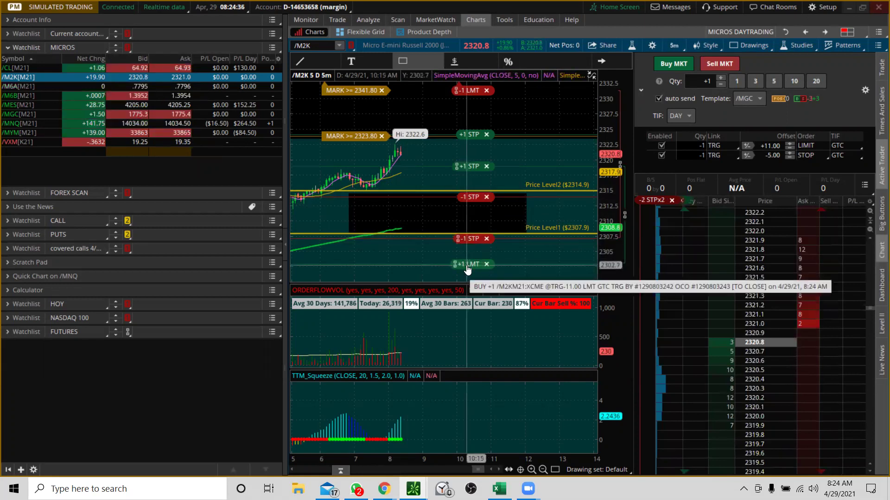
- Move the short bracket's profit limit up to just above the 2307.9 price level and its protective stop to about 2324, near the 2323.80 alert
left_click_drag(468, 264, 469, 236)
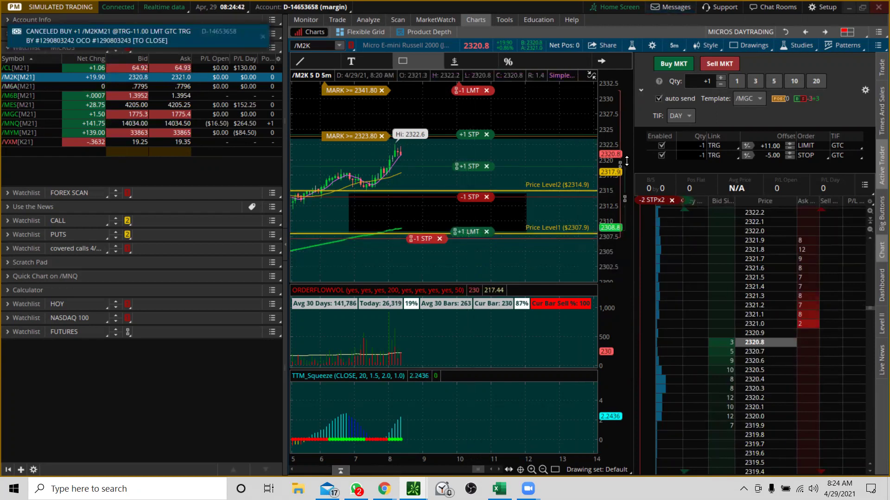
left_click_drag(606, 139, 607, 157)
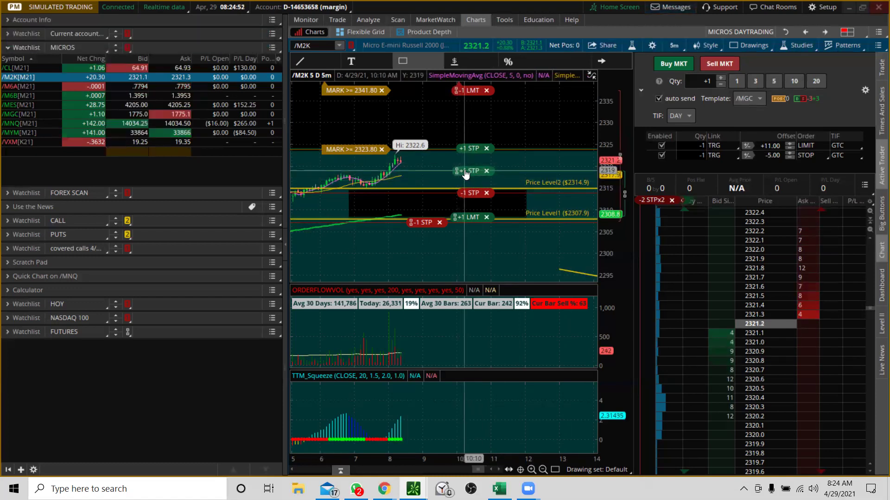
left_click_drag(466, 174, 465, 152)
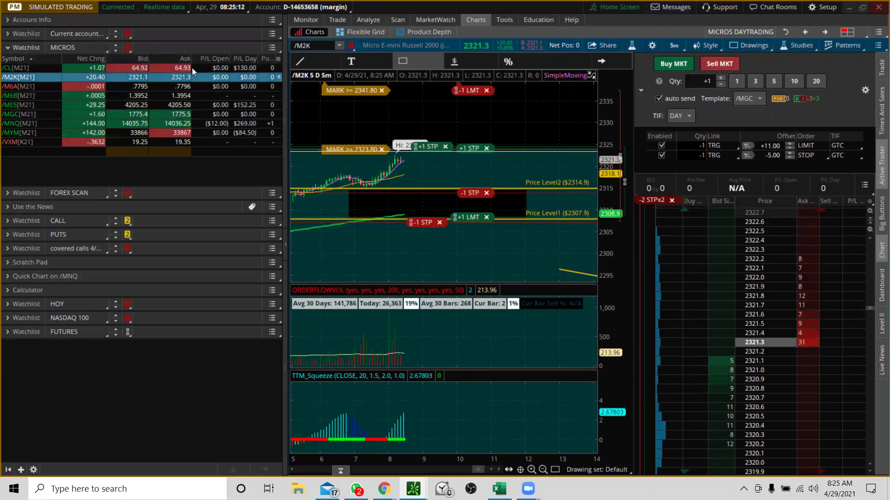
- Load the /MYM 5-minute chart and examine its recent price action against the existing price levels and alerts
left_click(11, 132)
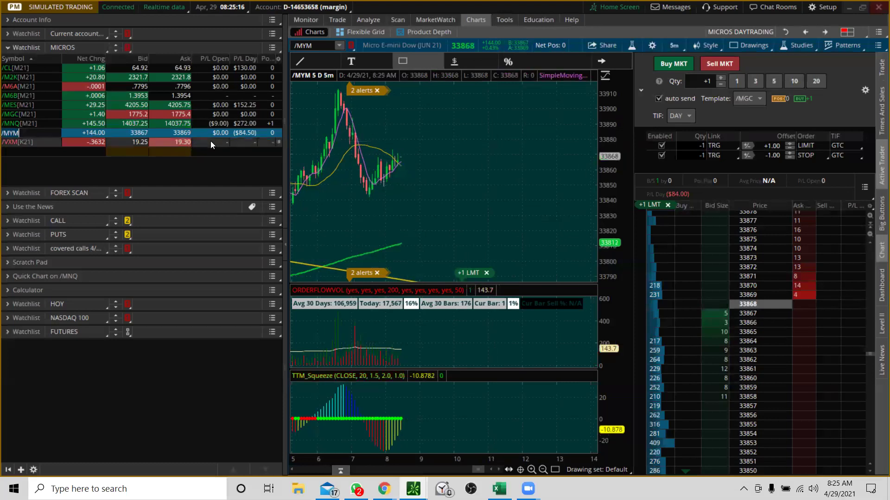
right_click(567, 209)
left_click(580, 220)
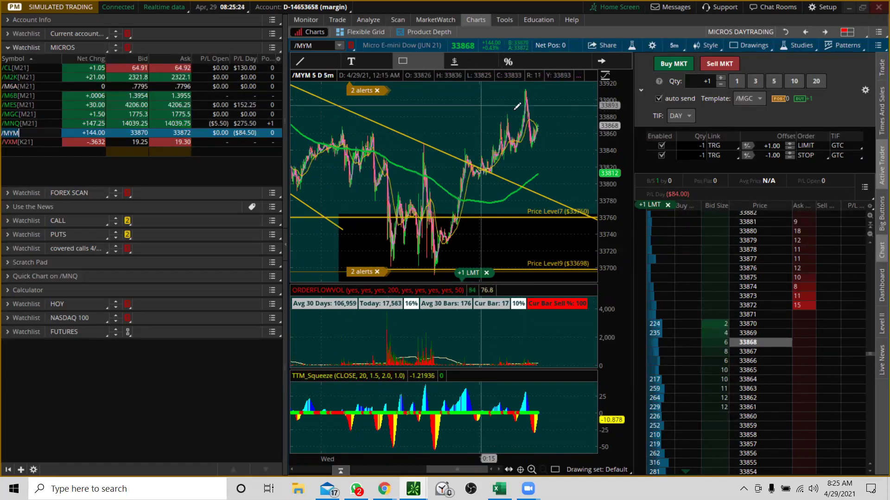
left_click_drag(613, 118, 613, 148)
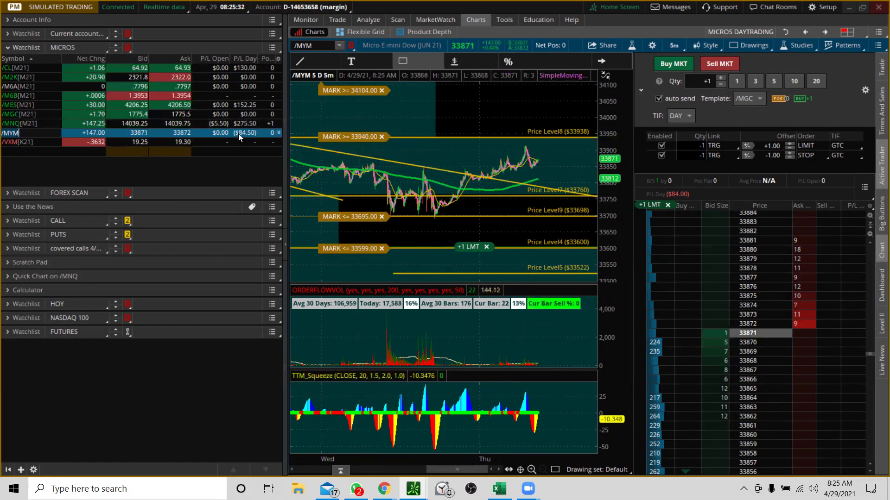
right_click(496, 155)
left_click(505, 162)
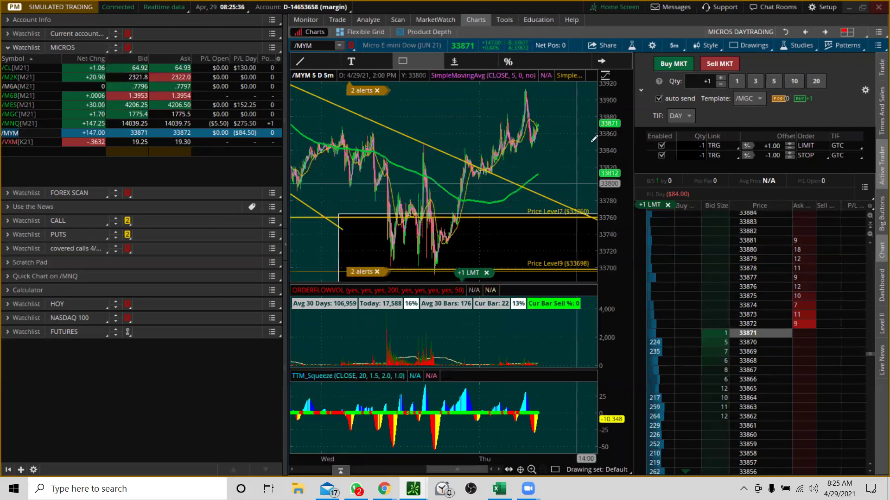
- Switch /MYM to the daily chart and examine the late-April candles, the ATR label and the nearby price levels
left_click(806, 32)
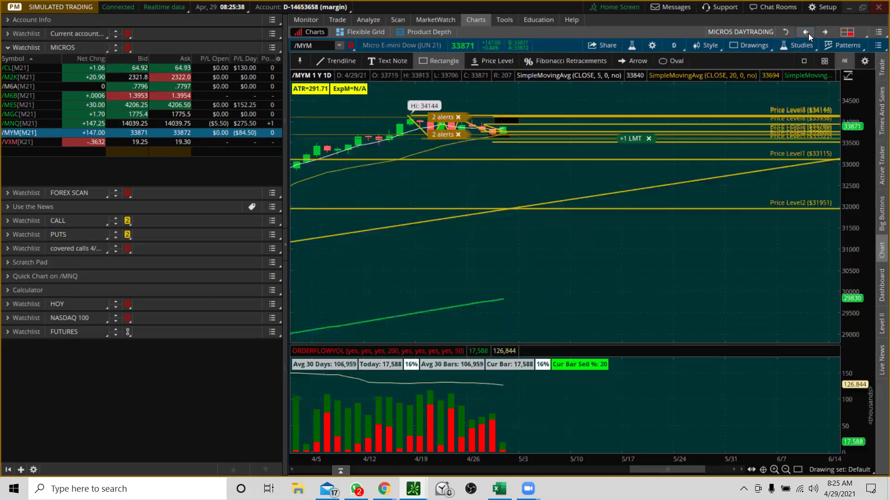
left_click_drag(408, 155, 584, 114)
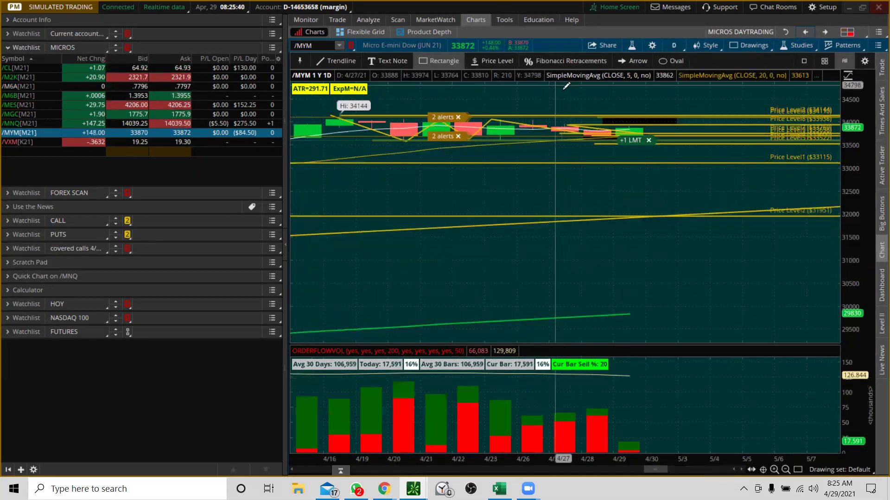
right_click(584, 121)
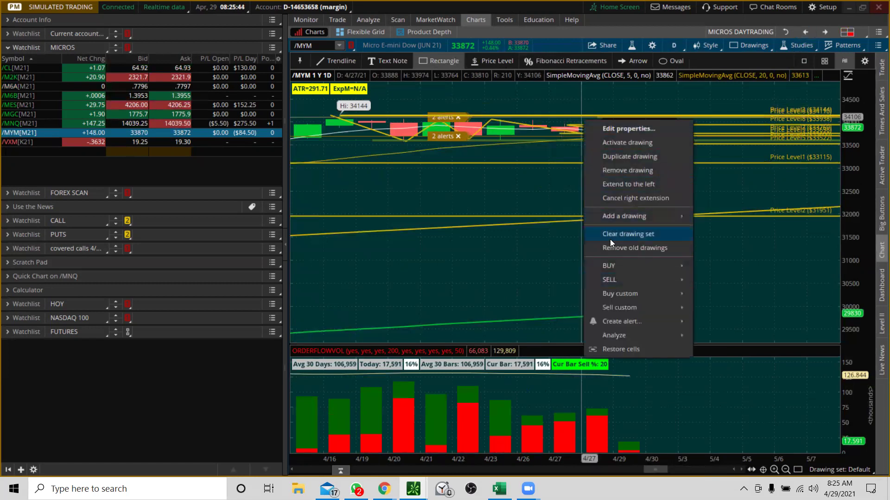
mouse_move(619, 294)
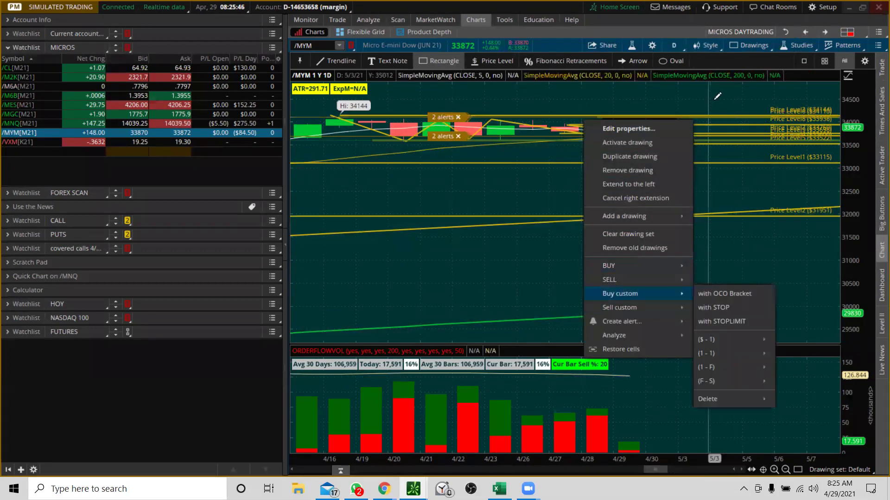
left_click(715, 294)
left_click(724, 101)
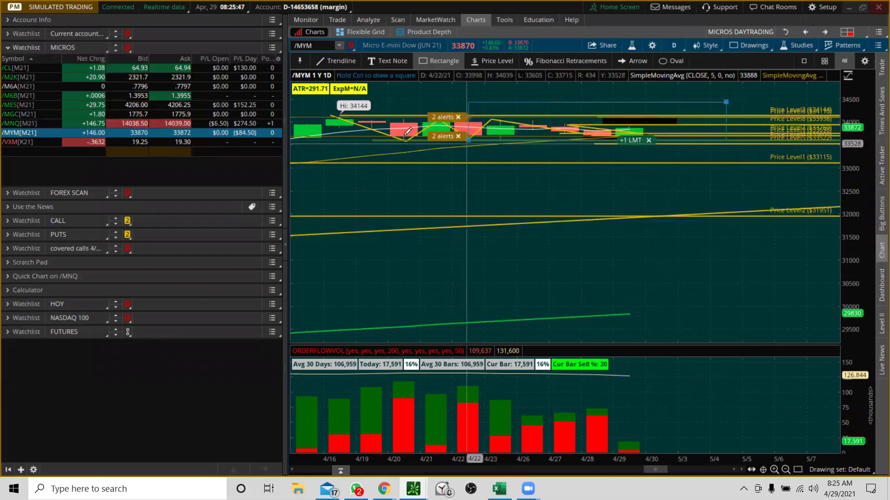
right_click(381, 172)
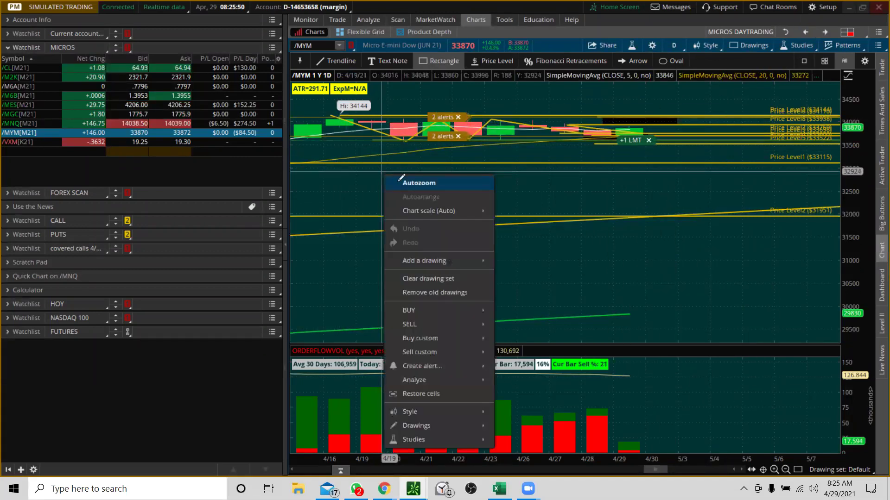
left_click(398, 181)
left_click_drag(716, 127, 744, 126)
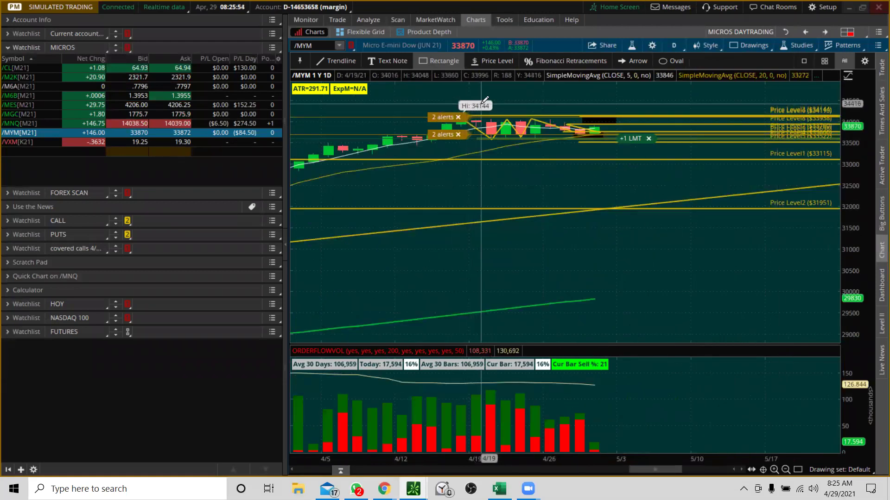
mouse_move(462, 119)
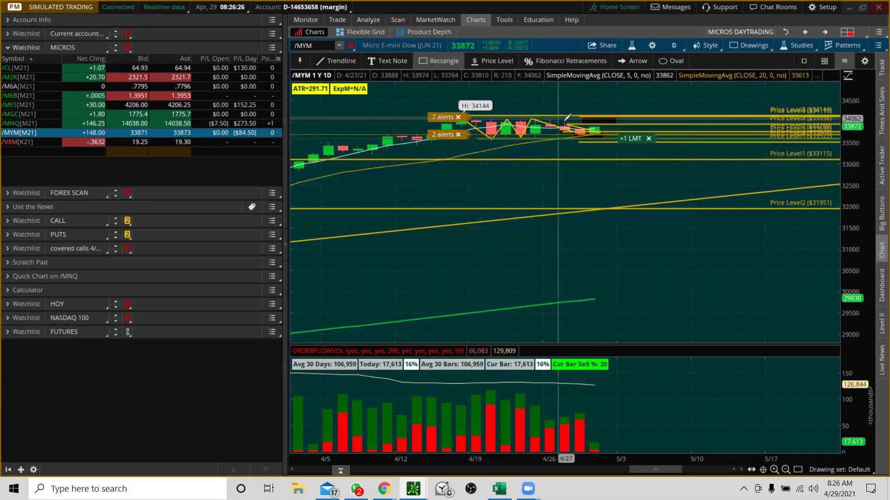
left_click_drag(562, 141, 634, 142)
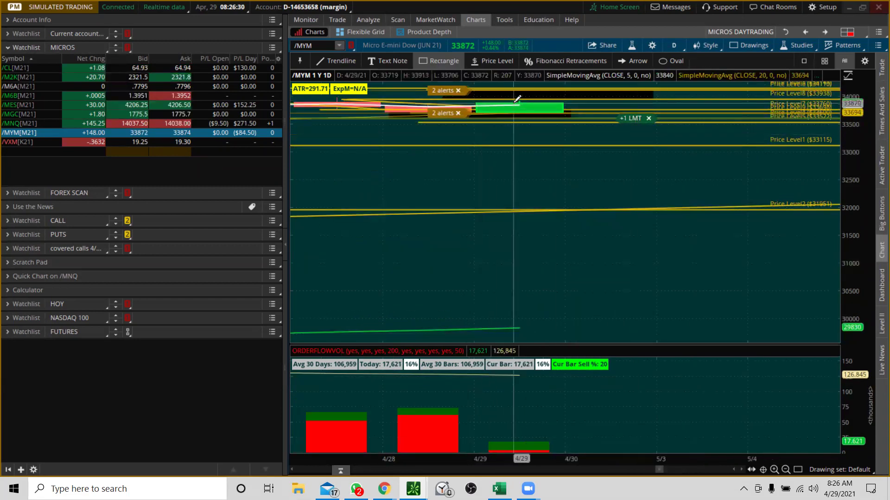
right_click(511, 157)
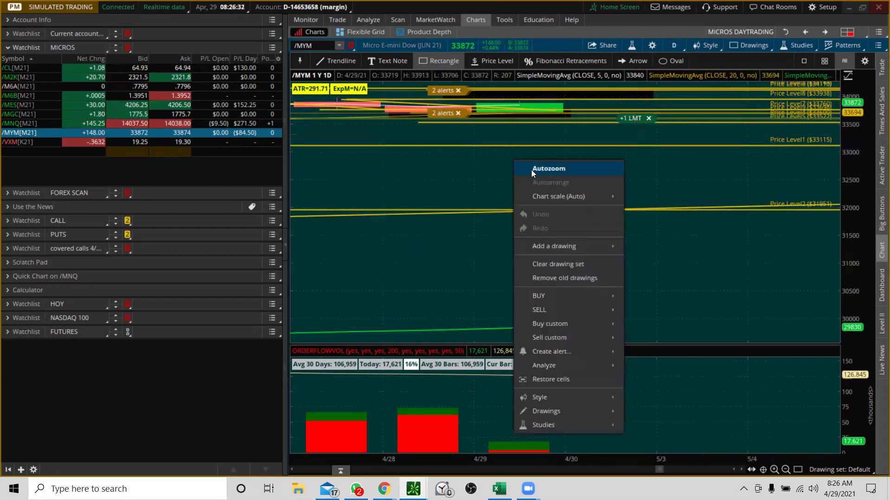
left_click(531, 169)
left_click_drag(724, 119, 770, 120)
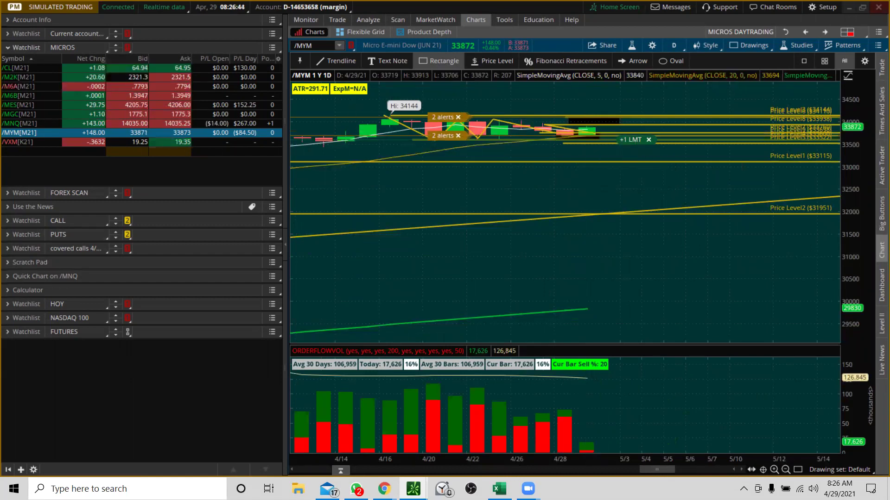
- Add 290 to the day's /MYM opening price of 33719 in the calculator
left_click(7, 291)
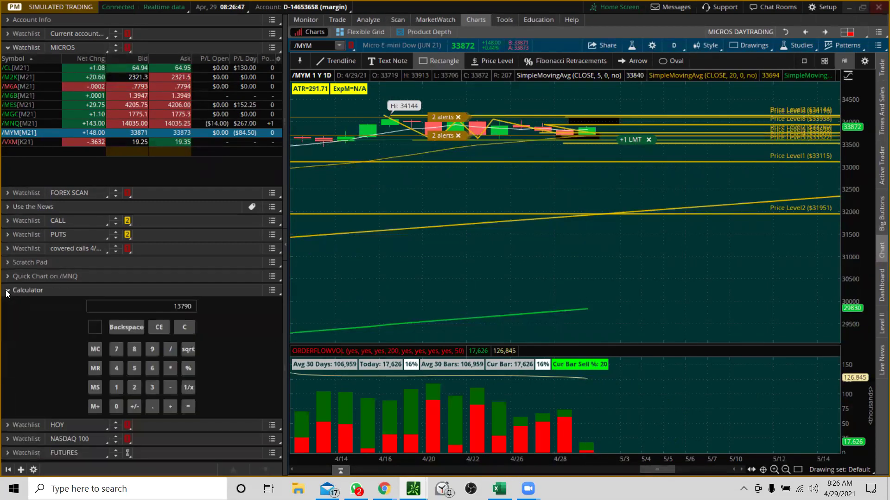
left_click(184, 327)
double_click(157, 391)
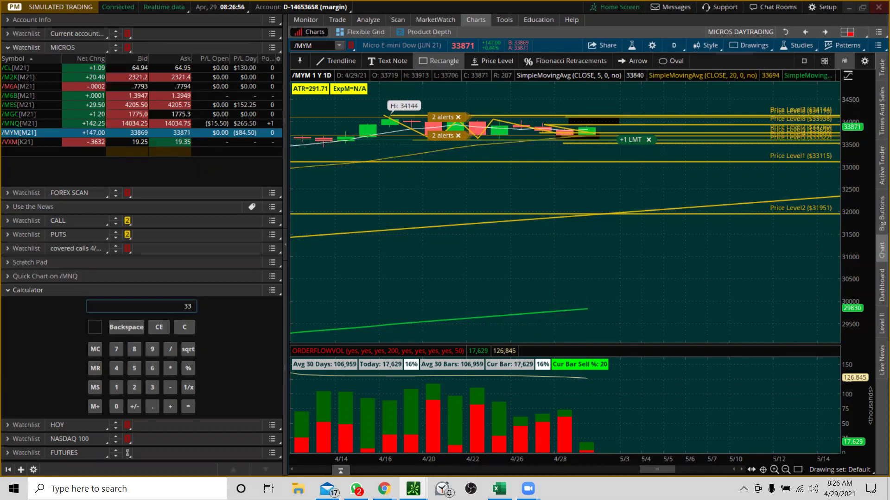
left_click(116, 347)
left_click(118, 385)
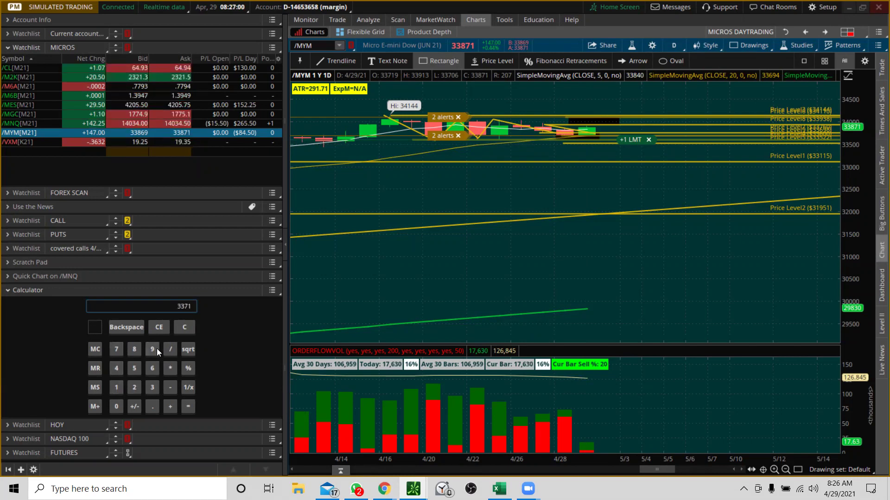
left_click(155, 348)
left_click(132, 388)
left_click(152, 351)
left_click(116, 407)
left_click(187, 407)
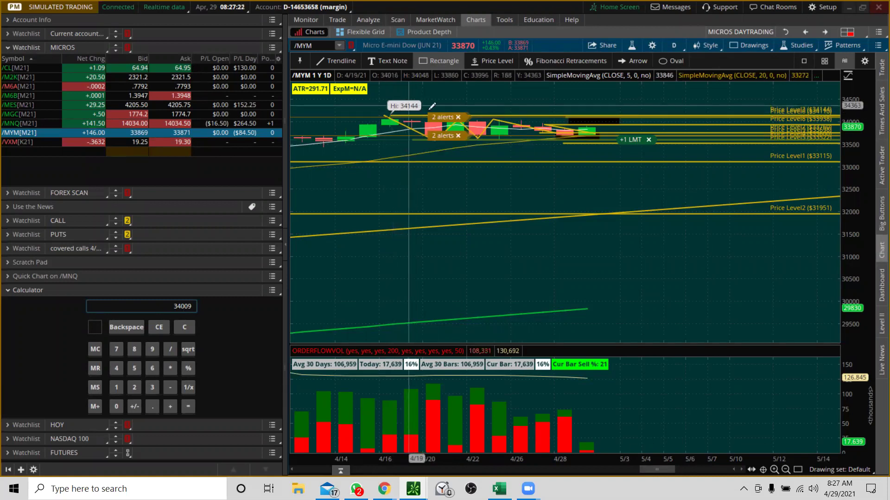
- Switch /MYM to the 1-hour chart and clear its entire drawing set
left_click_drag(541, 153, 675, 153)
left_click(805, 32)
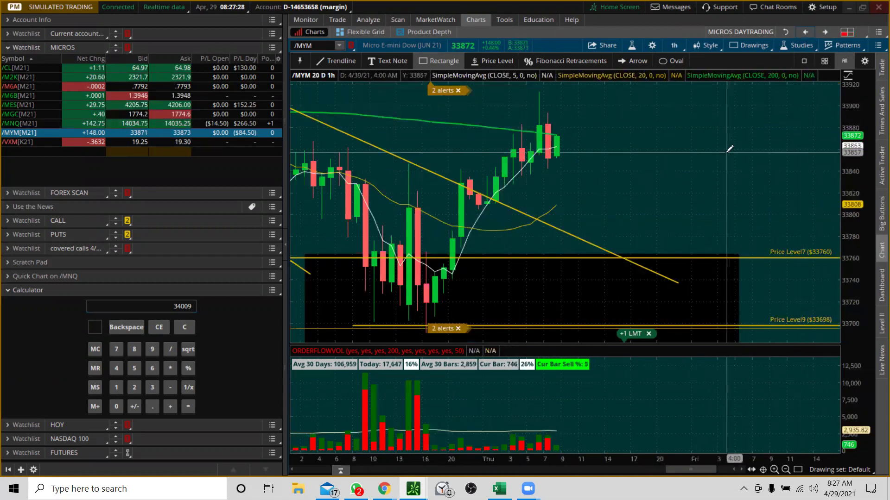
right_click(731, 156)
left_click(742, 163)
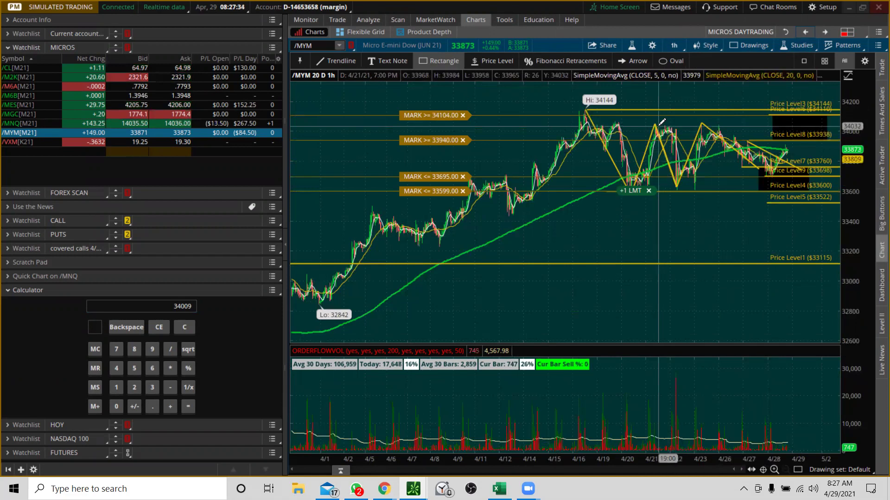
left_click_drag(768, 139, 836, 137)
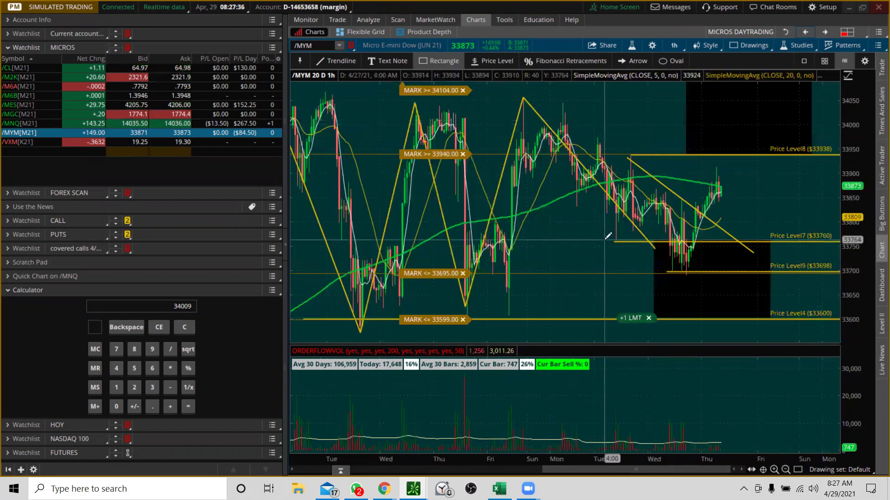
left_click_drag(859, 106, 860, 125)
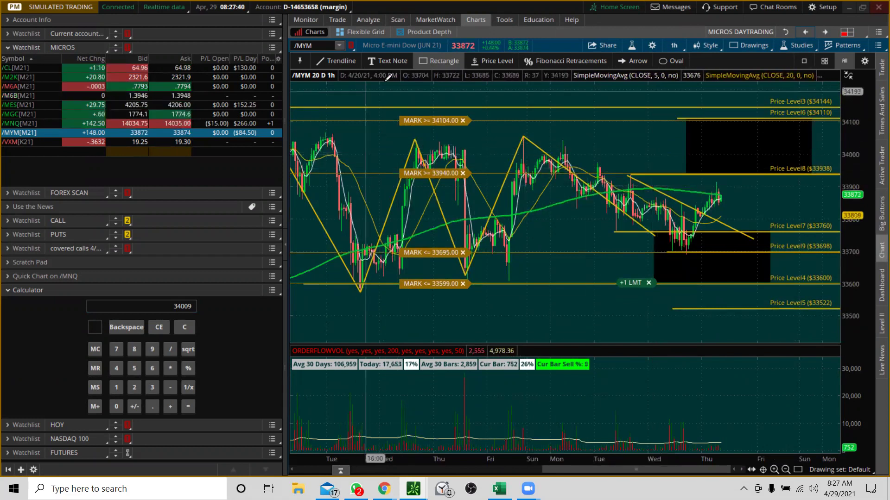
right_click(522, 139)
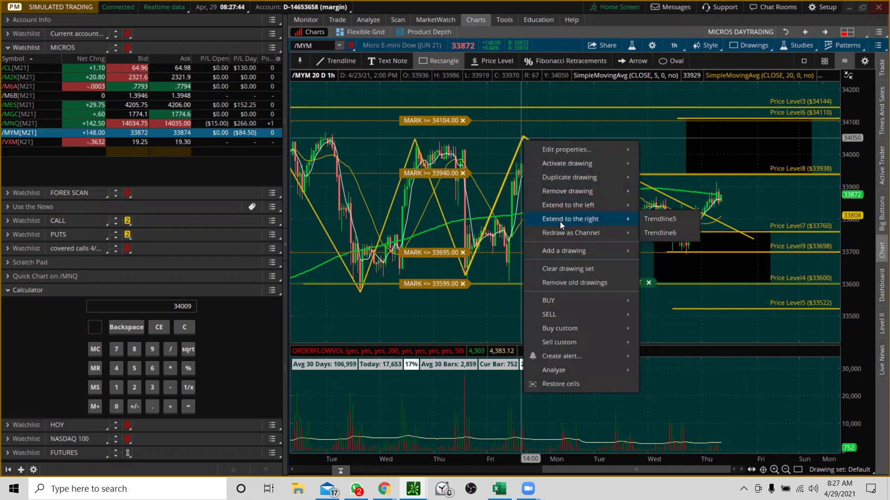
key("Return")
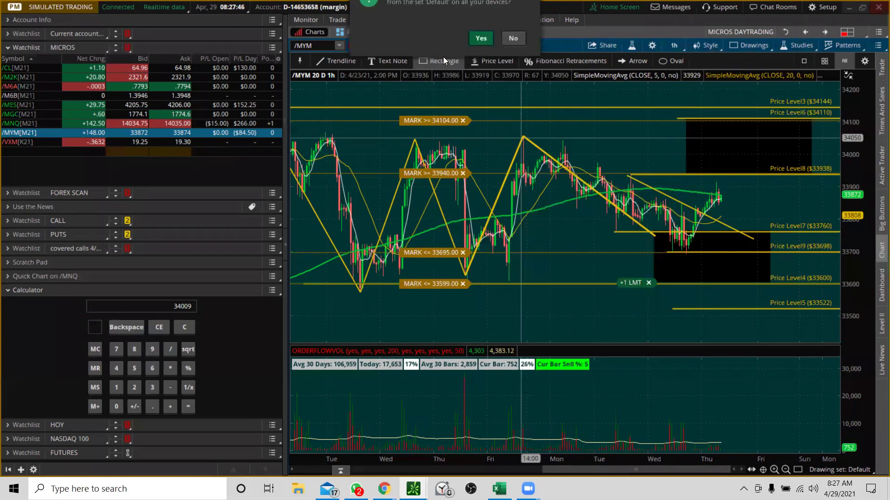
left_click(474, 59)
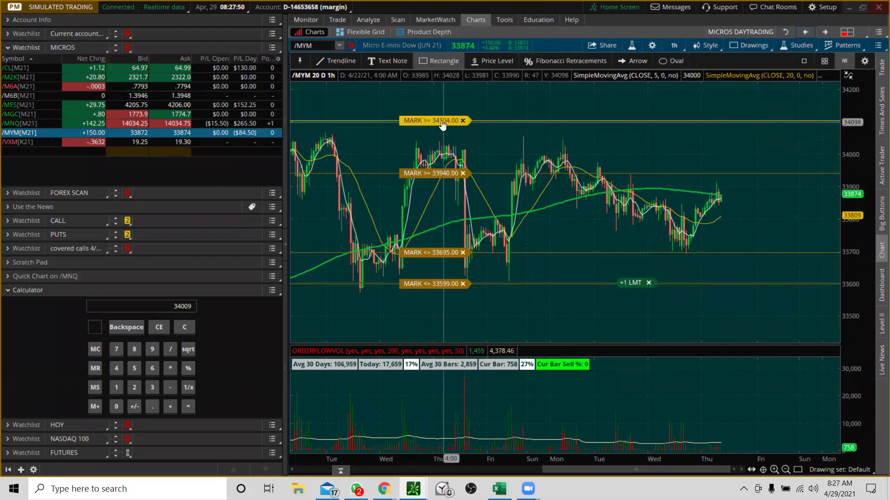
- Place a price level at 33987 on the hourly /MYM chart, between the 33940 and 34104 alerts
left_click(489, 59)
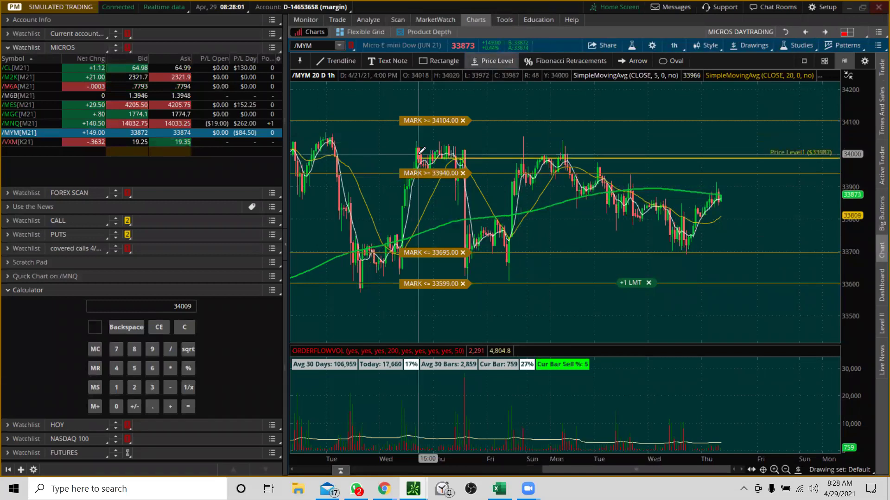
- Move the hourly /MYM price level to 34000 and raise the 33940 alert to 33998
right_click(617, 158)
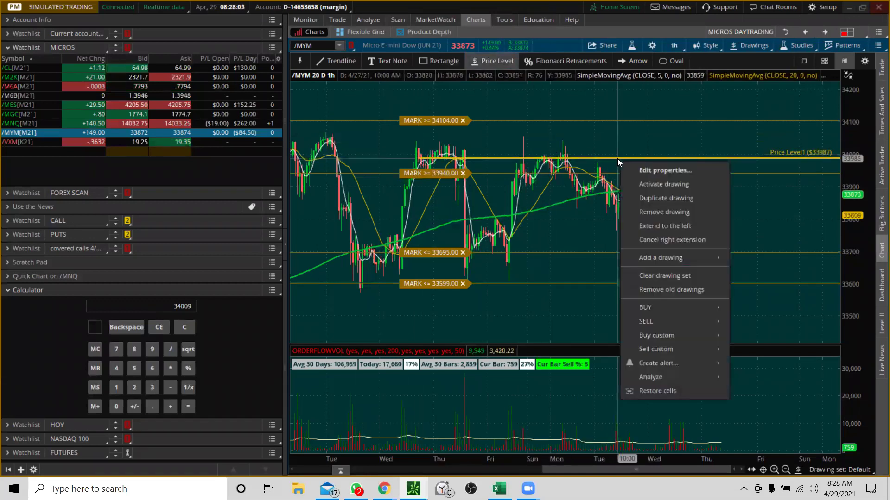
left_click(633, 181)
left_click_drag(630, 158, 629, 154)
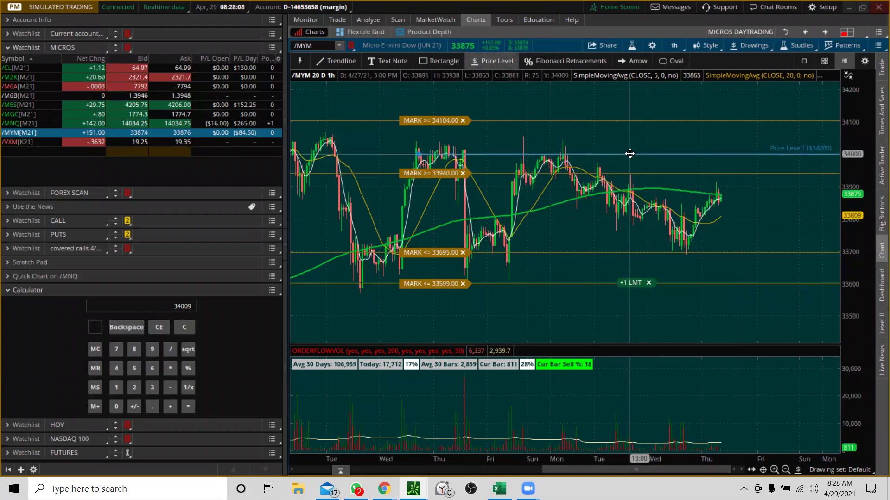
left_click(596, 239)
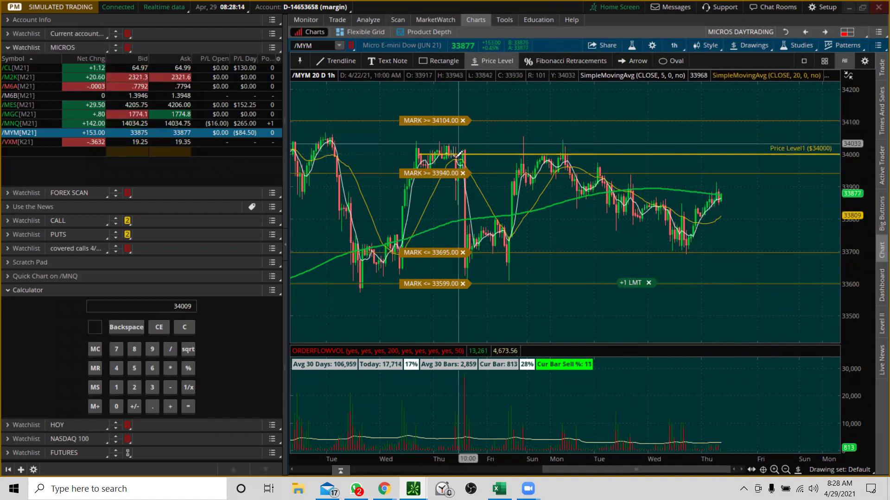
left_click_drag(439, 176, 441, 155)
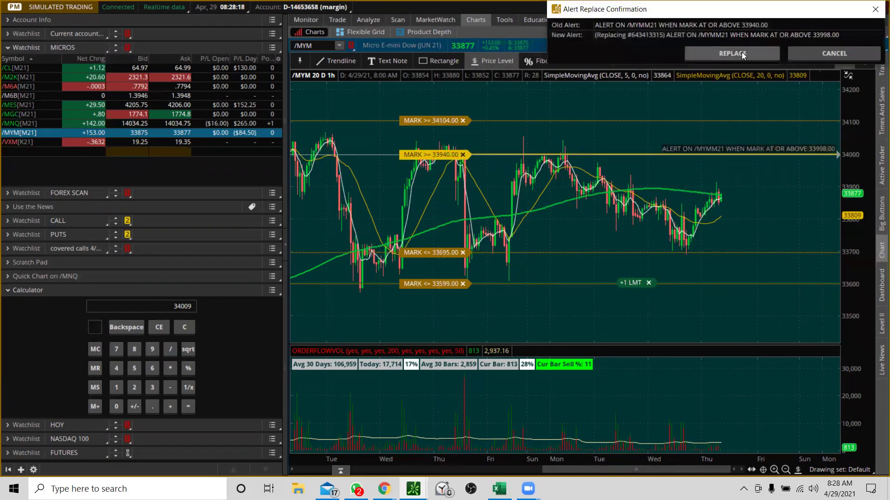
left_click(742, 53)
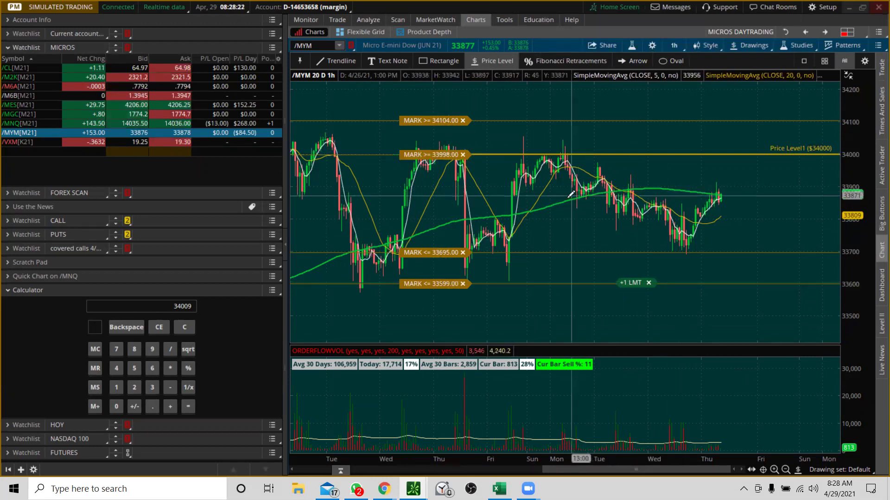
- Draw a rectangle zone between about 33930 and 34000 over the latest /MYM candles, and add a price level at 33930 along its lower edge
left_click(430, 65)
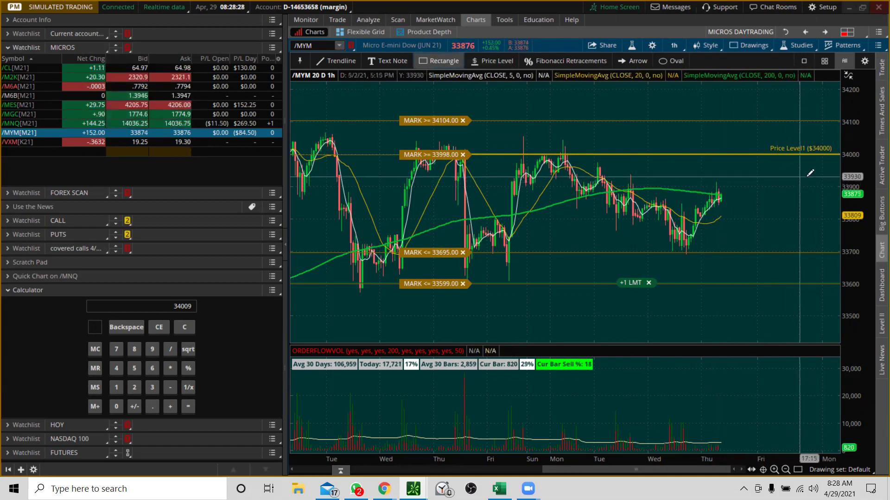
left_click(823, 177)
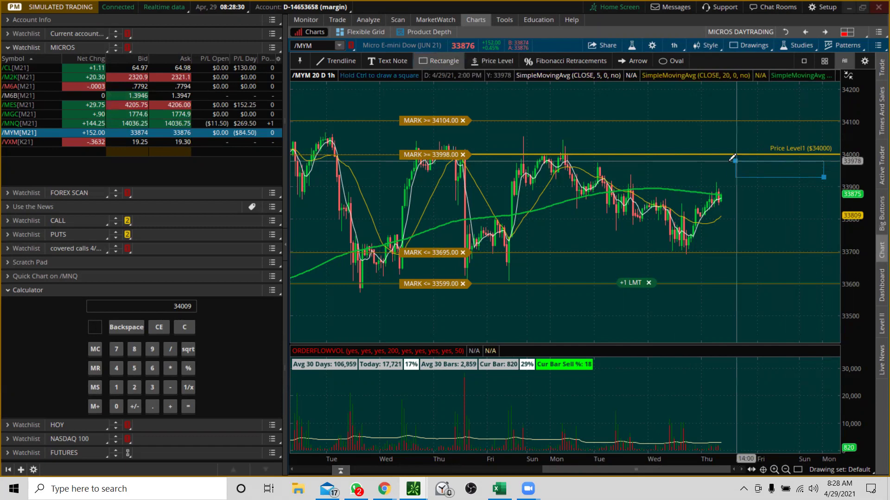
left_click(690, 154)
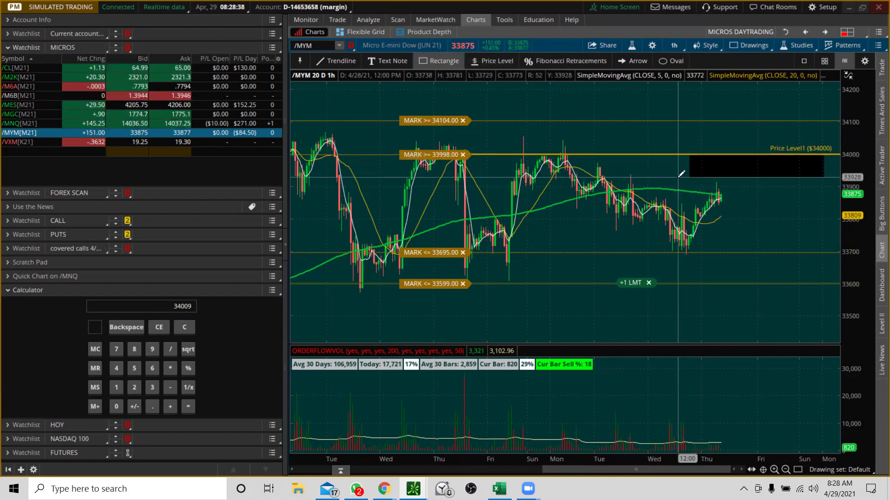
left_click(500, 62)
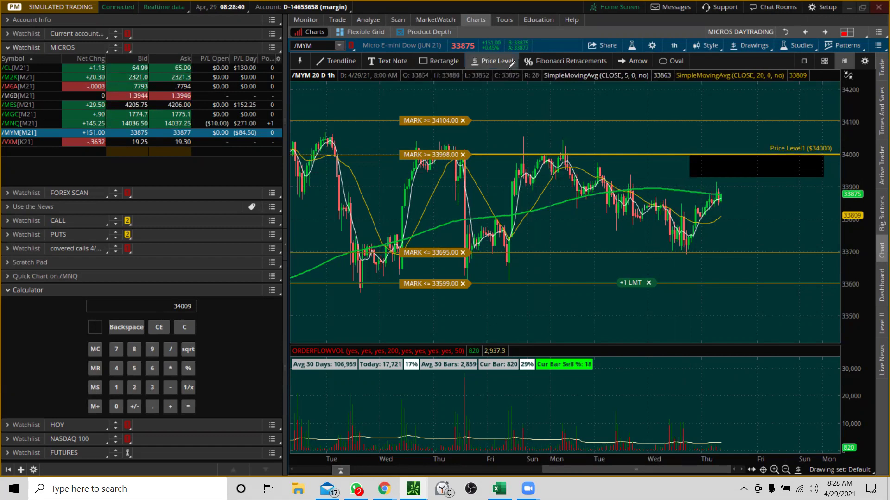
left_click(627, 176)
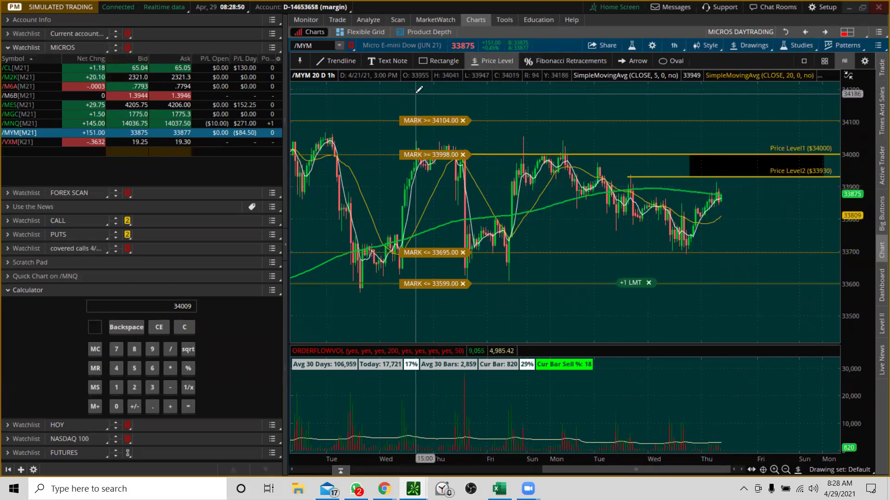
- Draw a descending trendline across the recent /MYM swing highs, from about 34110 down to about 33730
left_click(324, 58)
left_click(497, 119)
left_click(772, 241)
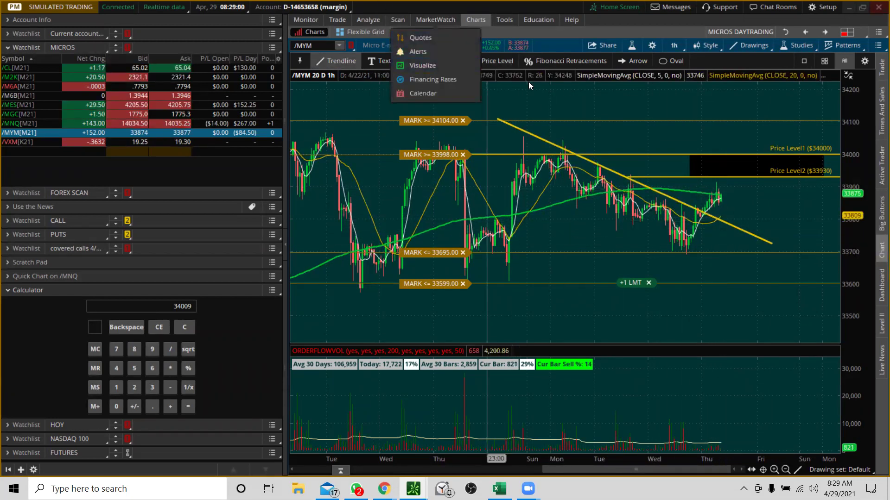
- Draw a rectangle zone from 33778 down to 33699, starting at the latest swing low and extending past the current candles
left_click(450, 63)
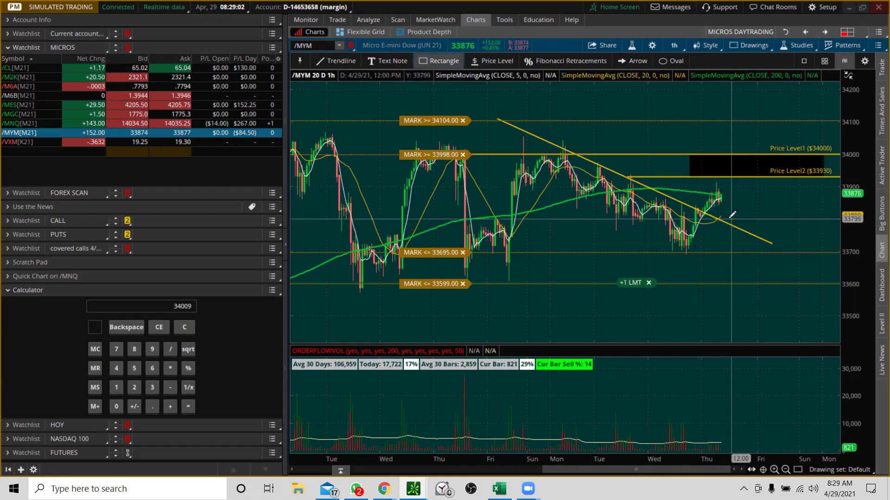
left_click(693, 226)
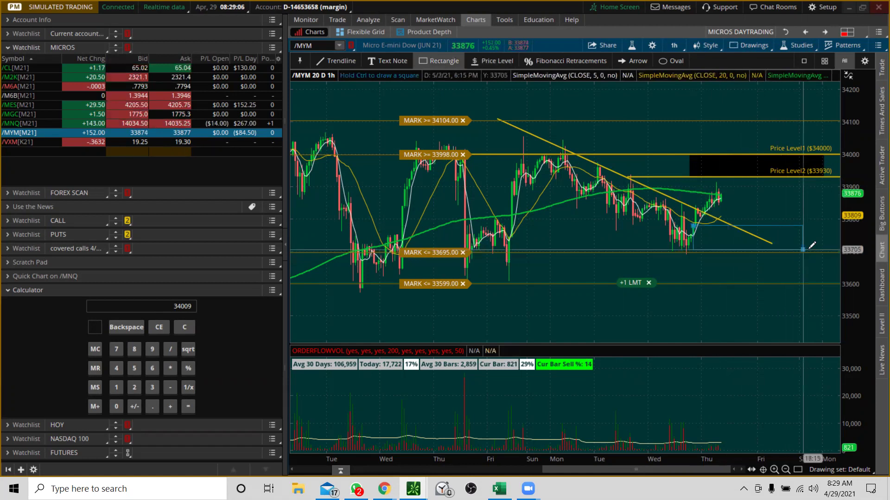
left_click(831, 251)
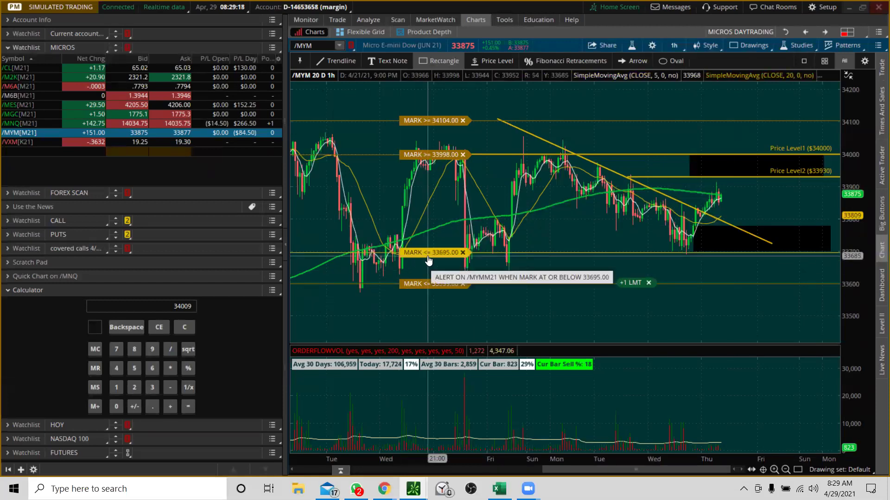
- Raise the two lower /MYM alerts to the support zone's edges: the 33695 alert to 33780 and the 33599 alert to 33705
left_click_drag(428, 260, 435, 227)
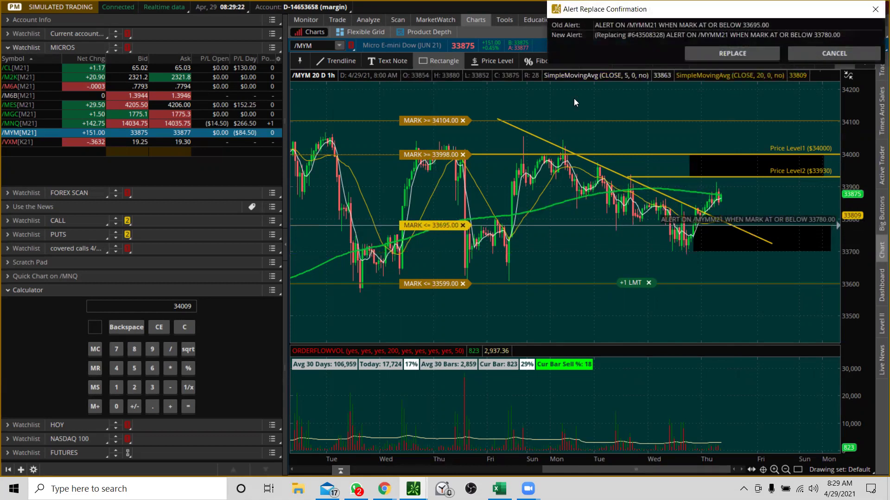
left_click(730, 50)
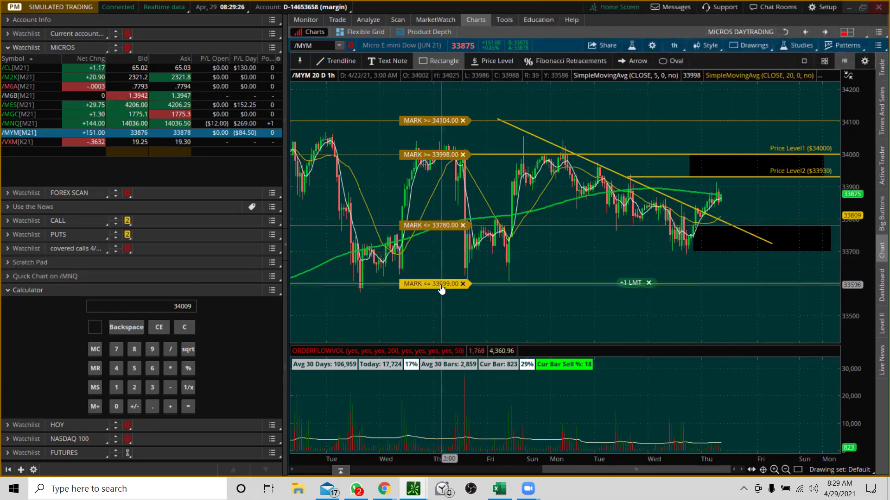
left_click_drag(442, 284, 445, 249)
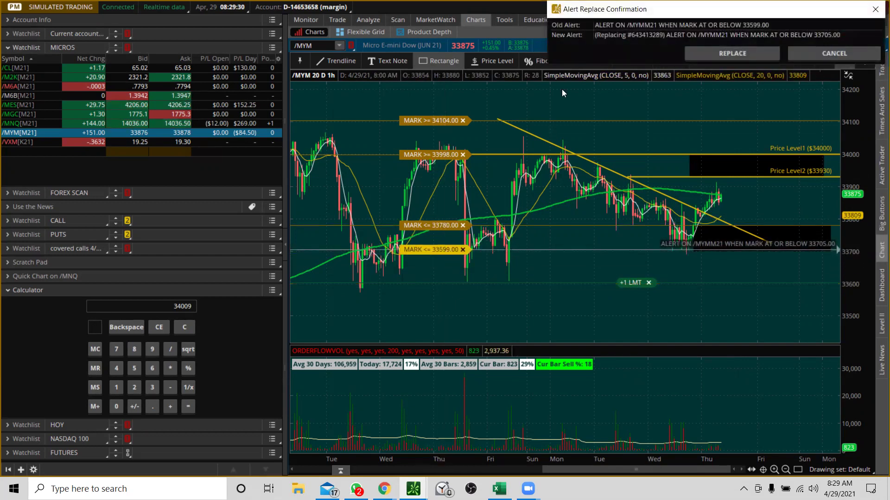
left_click(740, 53)
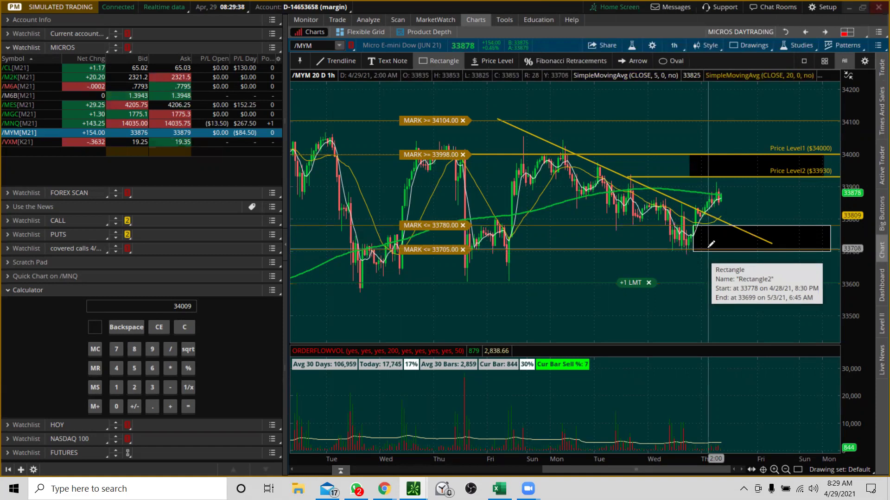
- Restore the layout with the 5-minute chart and order ladder, and place a one-contract /MYM buy stop at 33930 with the /MGC bracket template
left_click(803, 29)
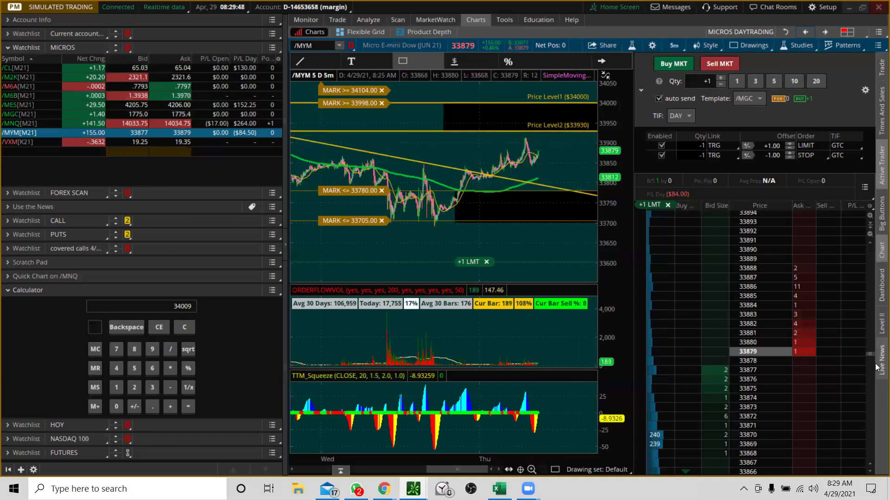
scroll(868, 353, "up", 10)
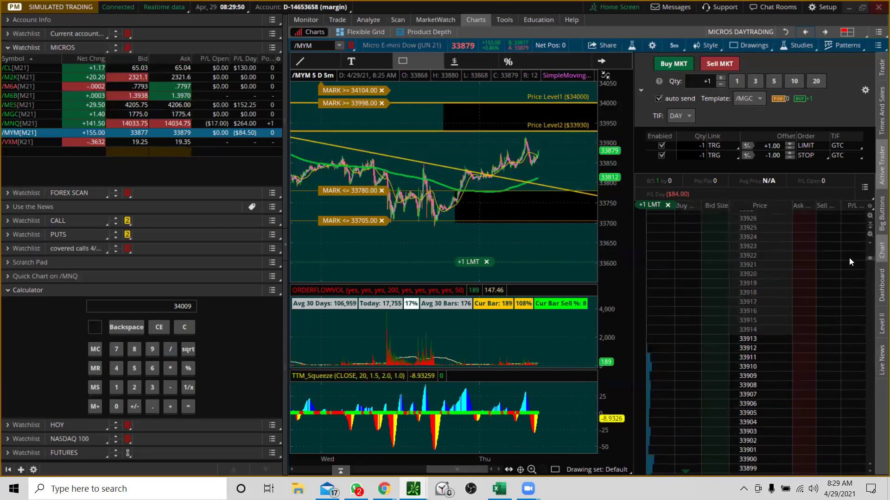
scroll(849, 232, "up", 1)
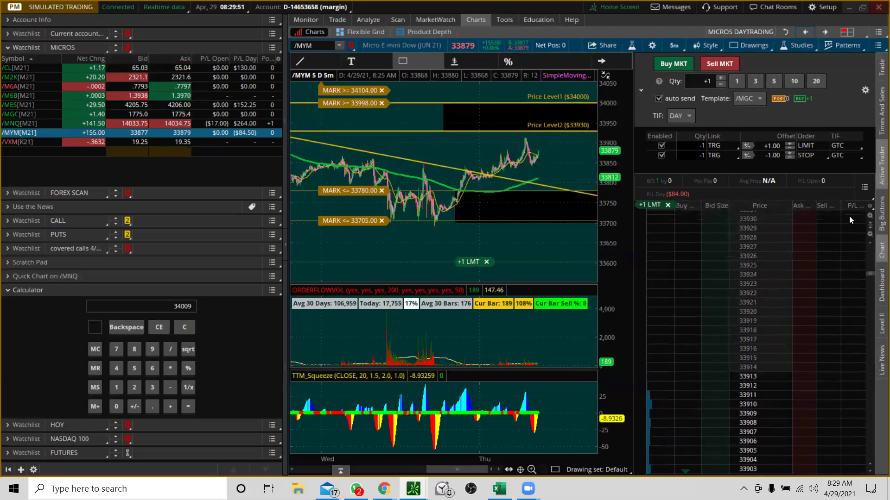
left_click(714, 221)
- Raise the bracket's sell limit to the price level at about 34000 and set its sell stop to 33926
left_click_drag(511, 140, 596, 102)
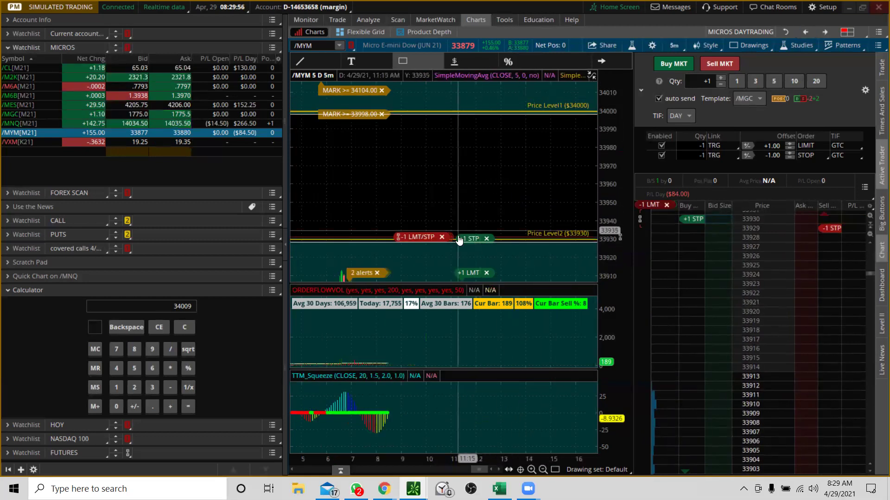
left_click_drag(459, 245, 473, 93)
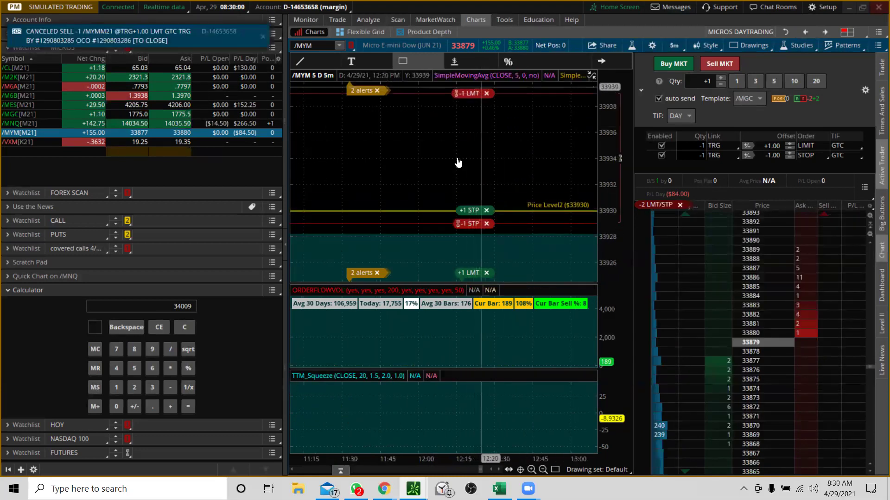
left_click_drag(473, 225, 473, 259)
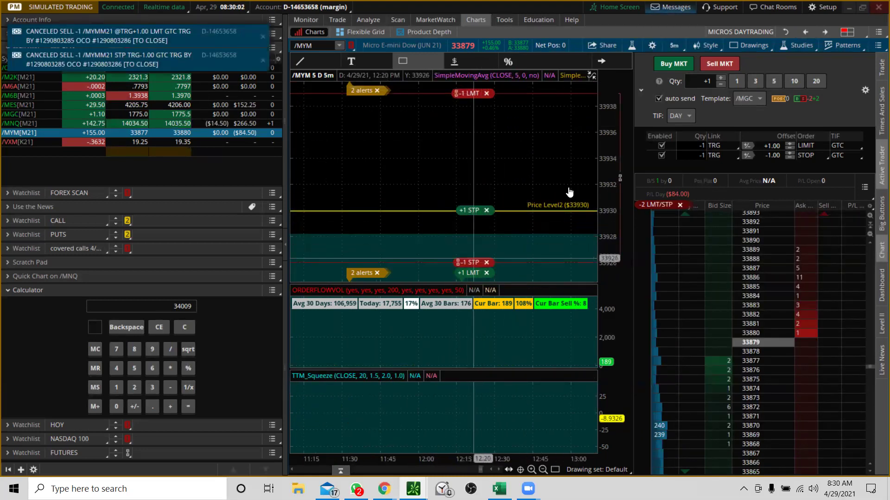
left_click_drag(606, 172, 611, 188)
left_click_drag(605, 102, 599, 186)
left_click_drag(601, 120, 493, 149)
left_click_drag(427, 180, 430, 116)
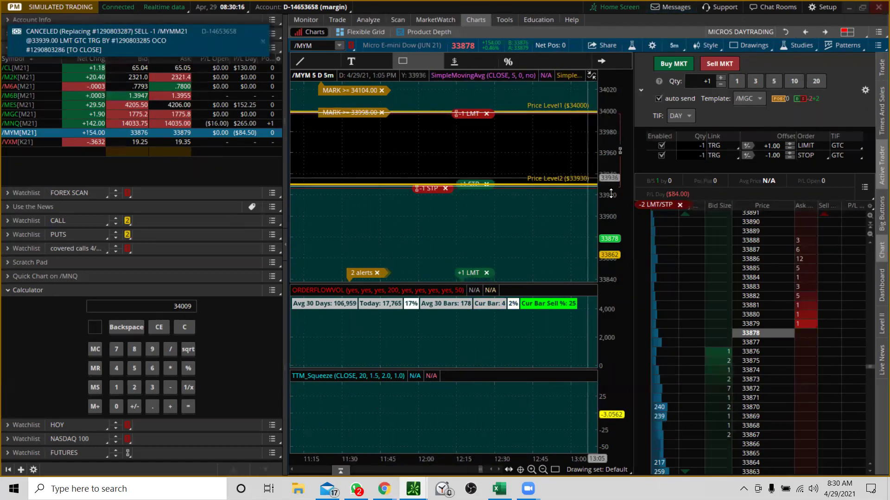
- Lower the bracket's sell stop to about 33690, just below the 33705 alert
left_click_drag(611, 194, 611, 222)
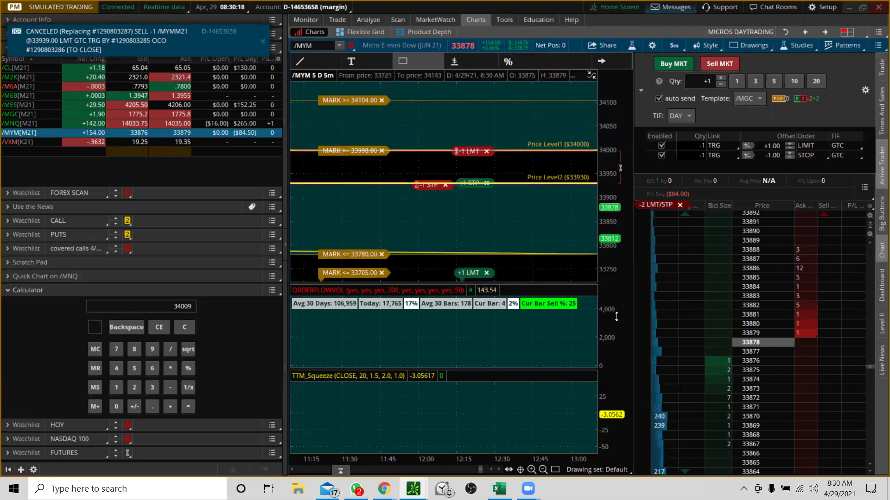
mouse_move(429, 192)
left_mouse_down()
mouse_move(428, 257)
mouse_move(437, 262)
left_mouse_up()
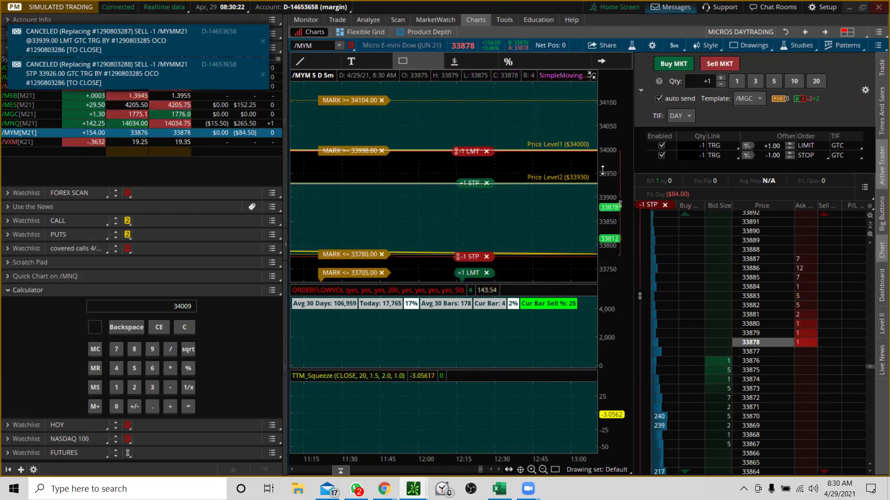
left_click_drag(604, 181, 605, 218)
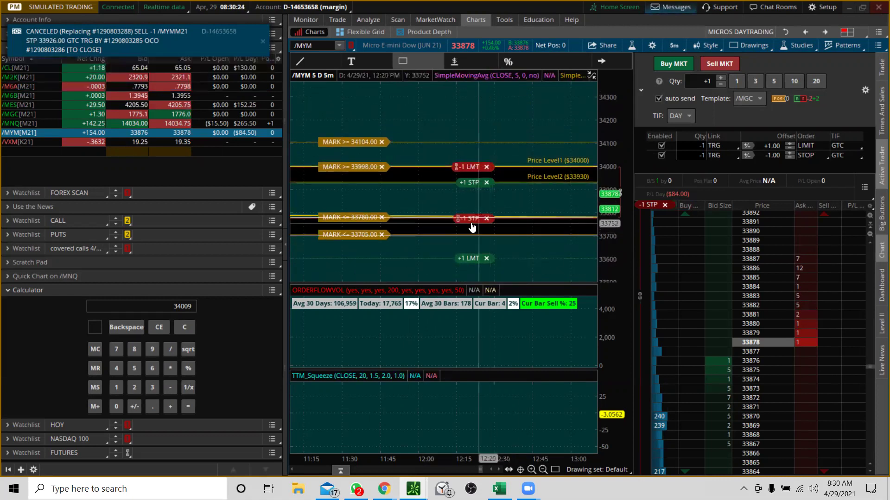
left_click_drag(472, 225, 472, 241)
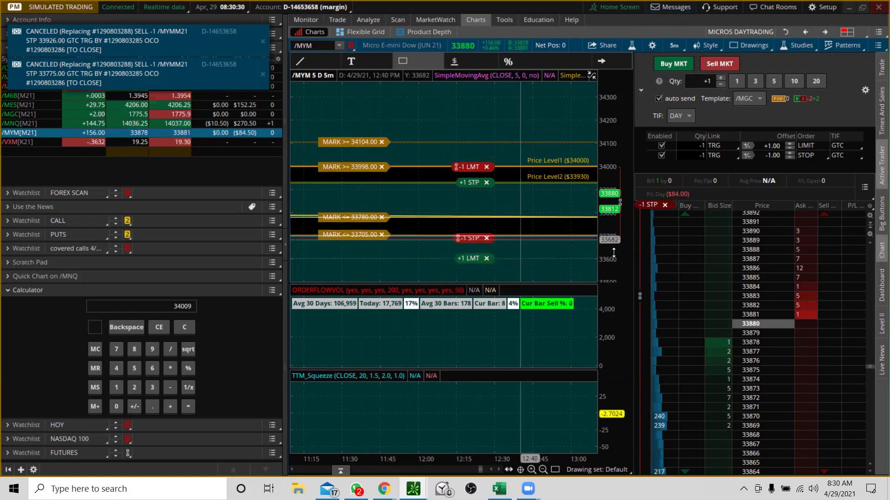
- Place a one-contract /MYM sell stop at 33779 from the order ladder with the M2K SCALP bracket template
left_click(746, 97)
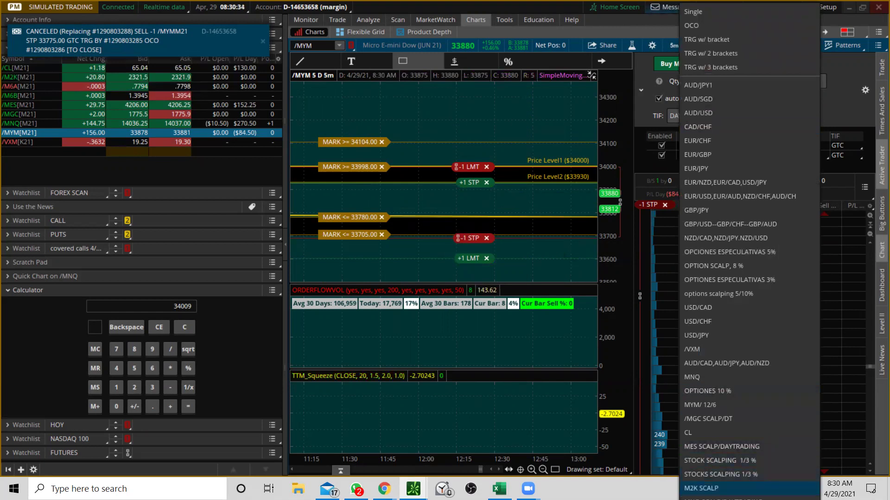
left_click(701, 488)
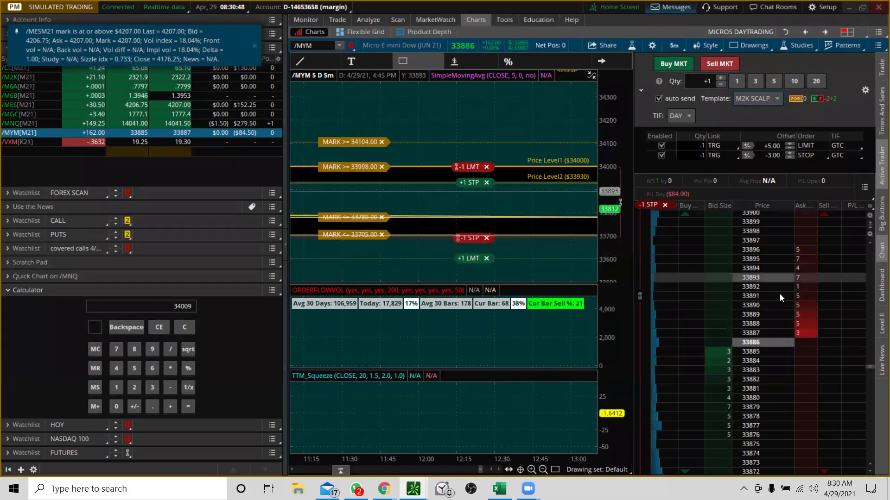
scroll(871, 365, "down", 10)
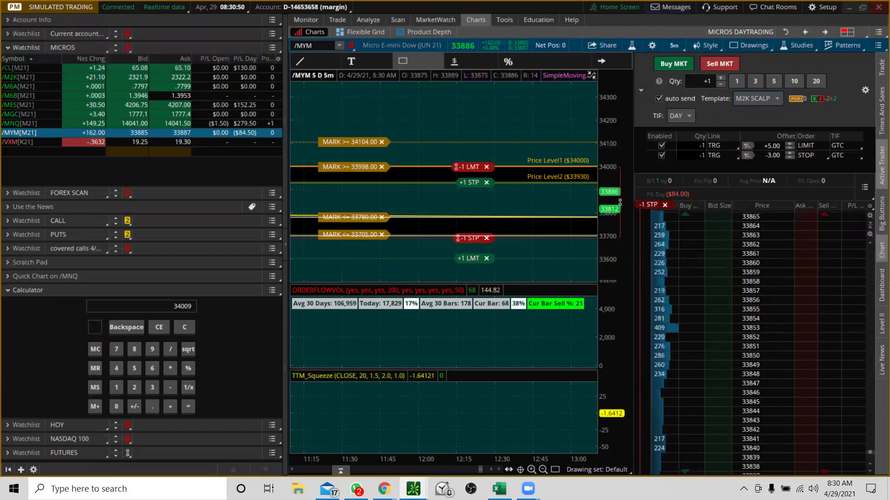
scroll(871, 445, "down", 4)
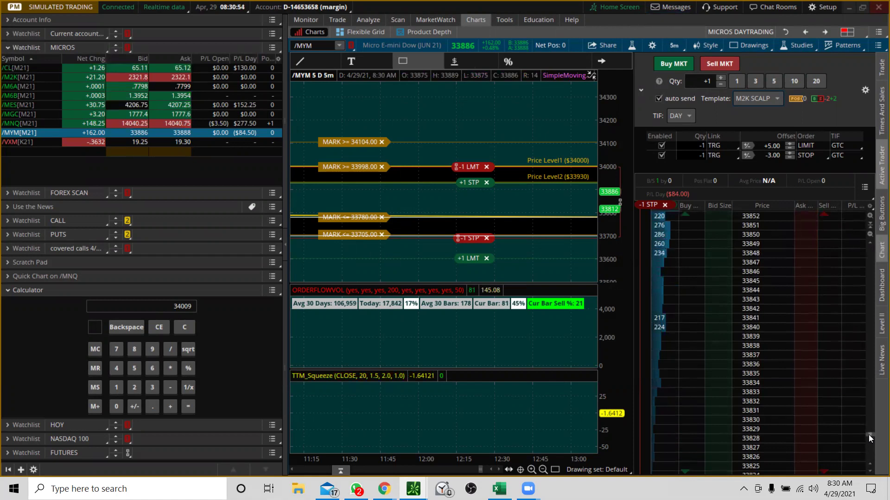
scroll(869, 435, "down", 4)
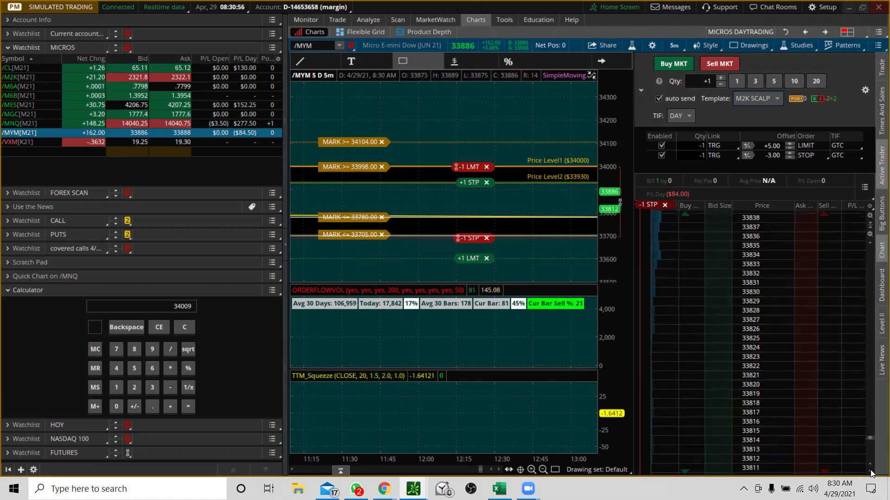
left_click_drag(871, 318, 870, 436)
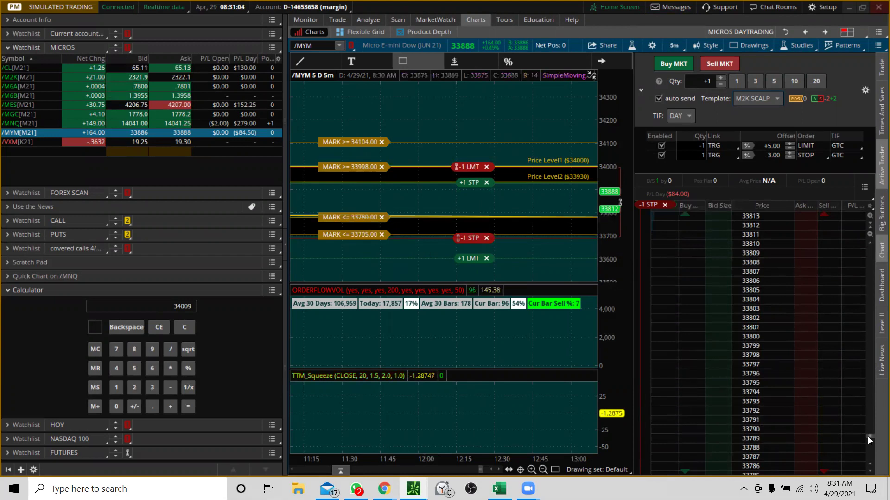
scroll(868, 439, "down", 2)
scroll(868, 410, "down", 2)
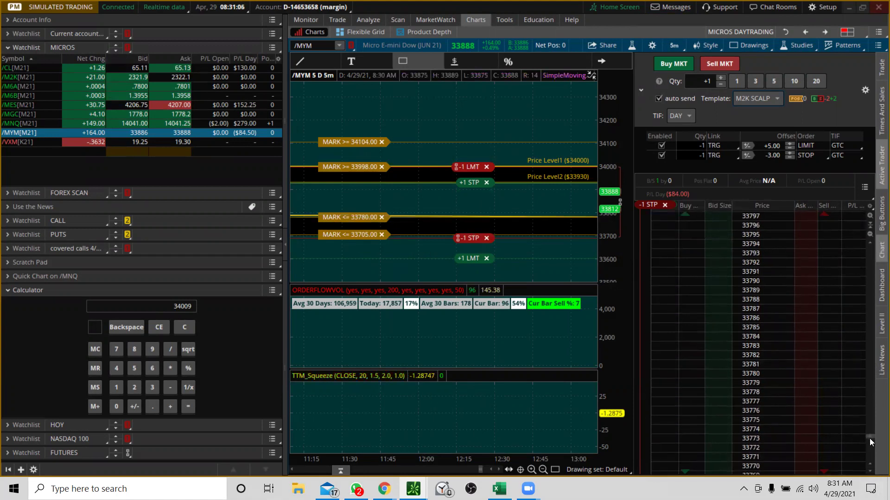
scroll(870, 435, "down", 1)
scroll(866, 439, "down", 1)
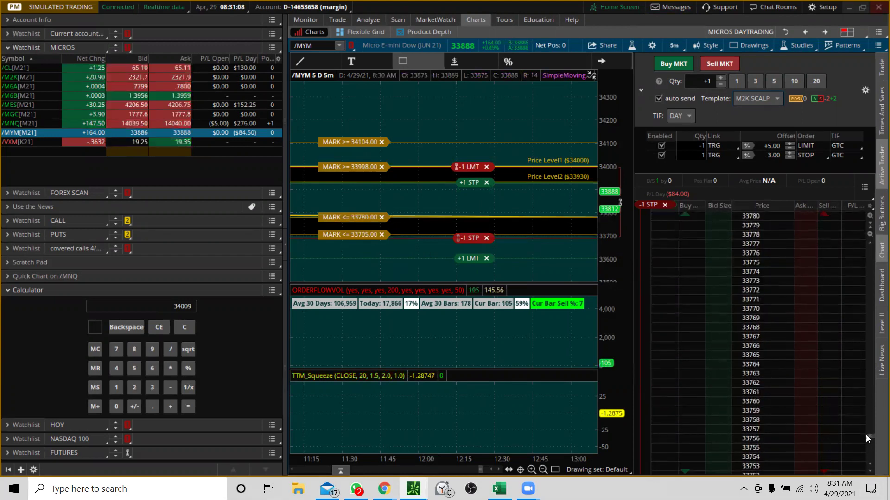
scroll(869, 436, "up", 3)
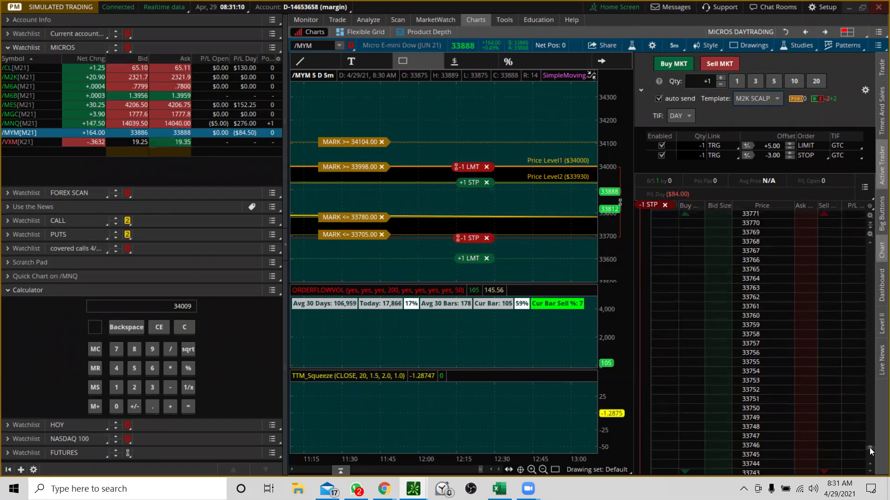
scroll(867, 422, "up", 3)
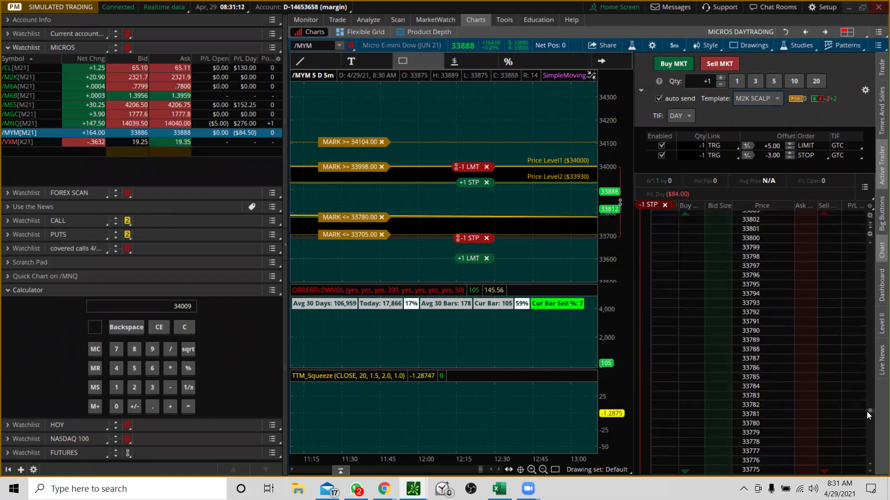
scroll(867, 412, "down", 1)
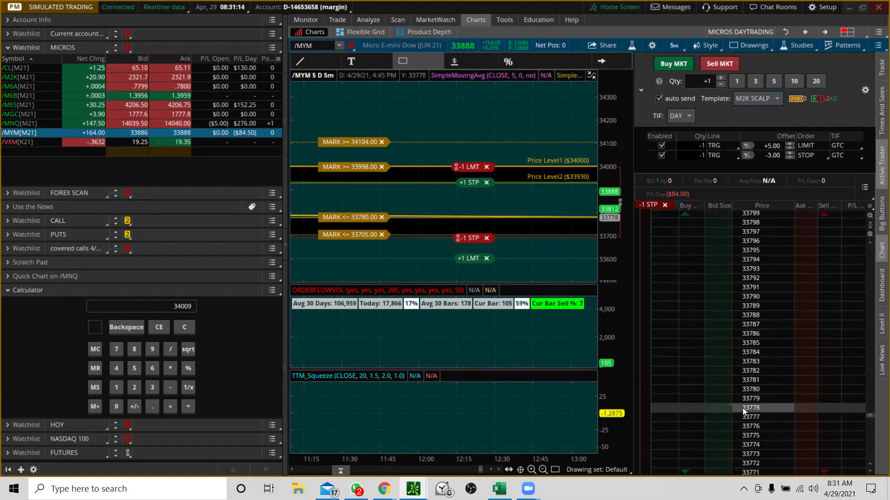
left_click(806, 403)
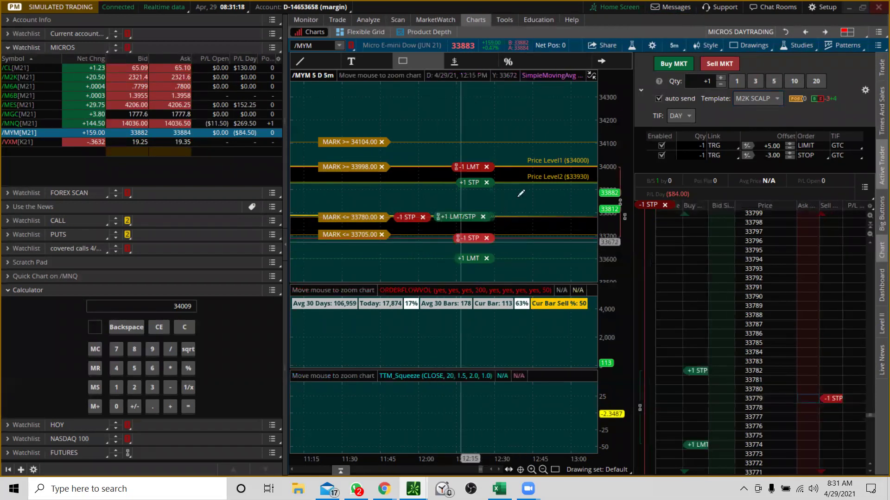
- Lower the new sell order's bracket buy limit on the /MYM chart to the support zone's lower edge at about 33705
scroll(502, 212, "up", 3)
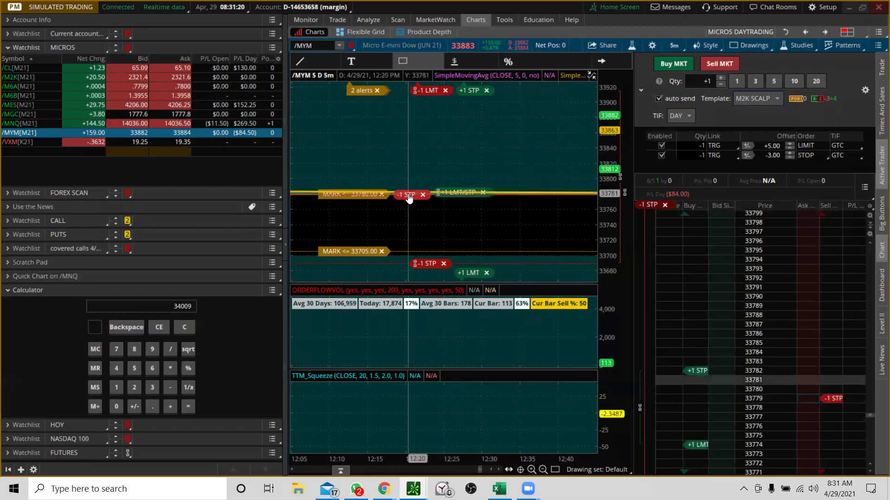
left_click_drag(437, 204, 464, 170)
left_click_drag(474, 249, 473, 273)
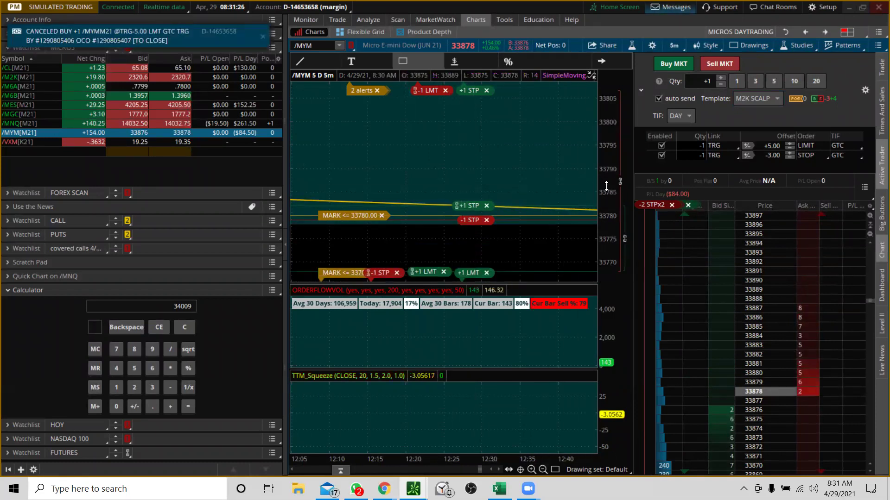
left_click_drag(606, 185, 606, 210)
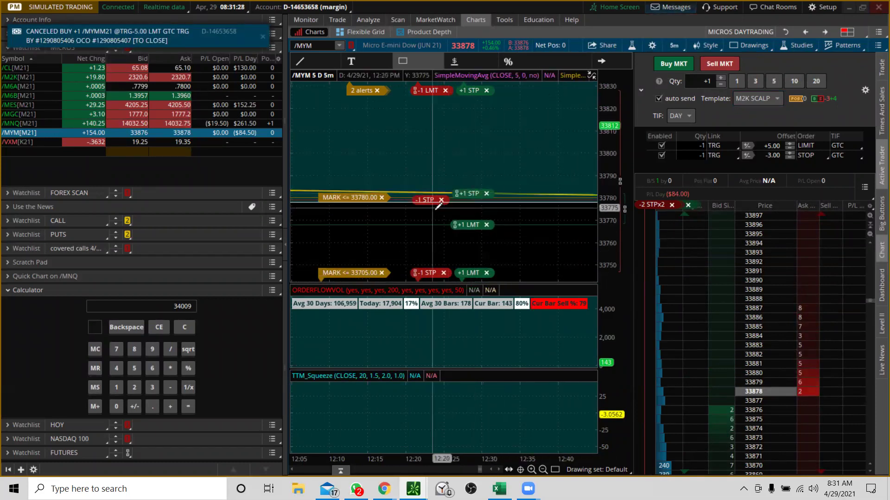
left_click_drag(468, 225, 470, 273)
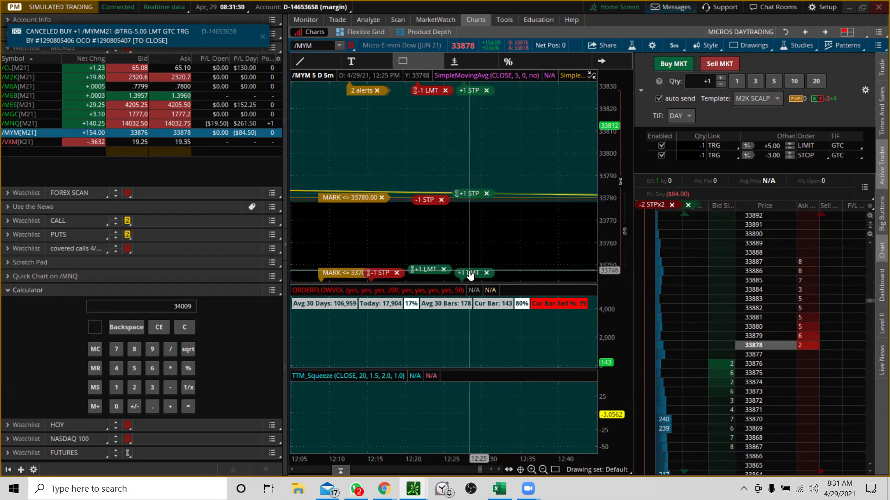
left_click_drag(608, 245, 608, 270)
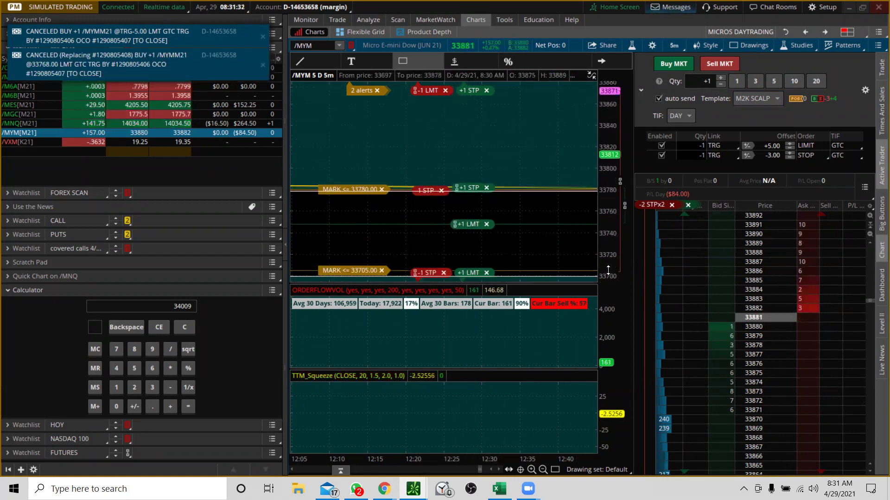
left_click_drag(471, 225, 473, 272)
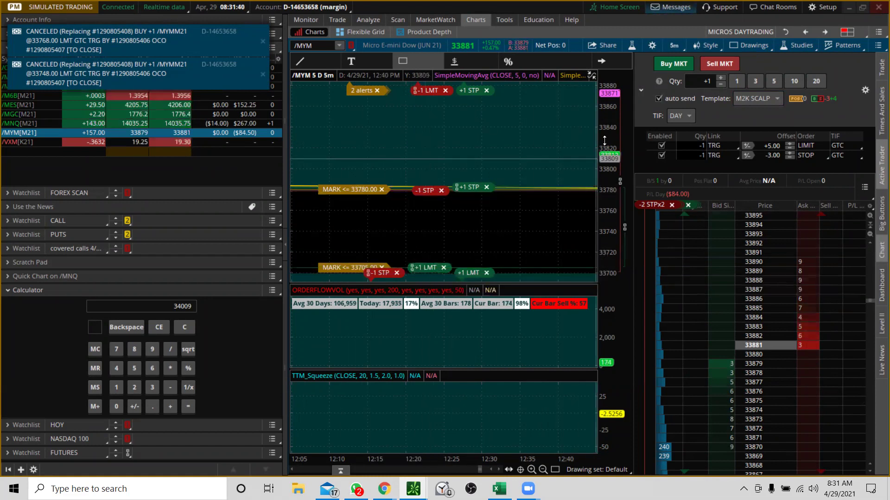
- Raise the new sell order's bracket buy stop on the /MYM chart to the price level at about 33930
left_click_drag(605, 184, 606, 151)
left_click_drag(469, 201, 469, 107)
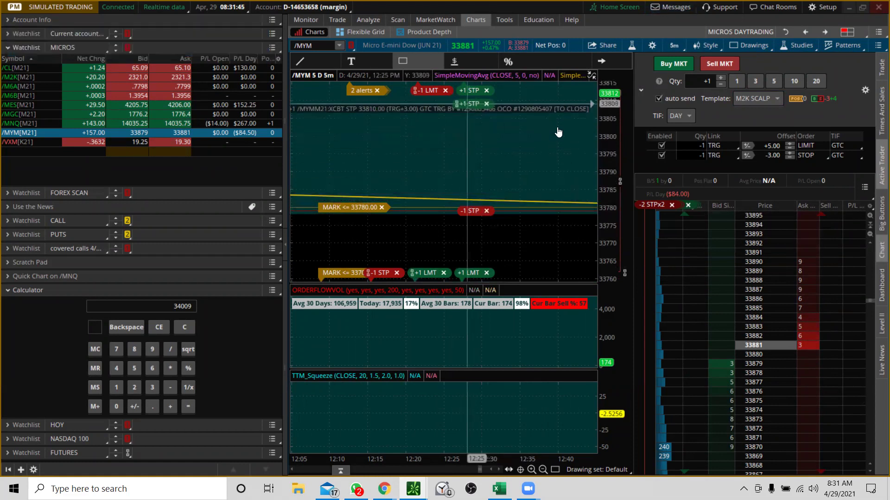
left_click_drag(605, 218, 605, 244)
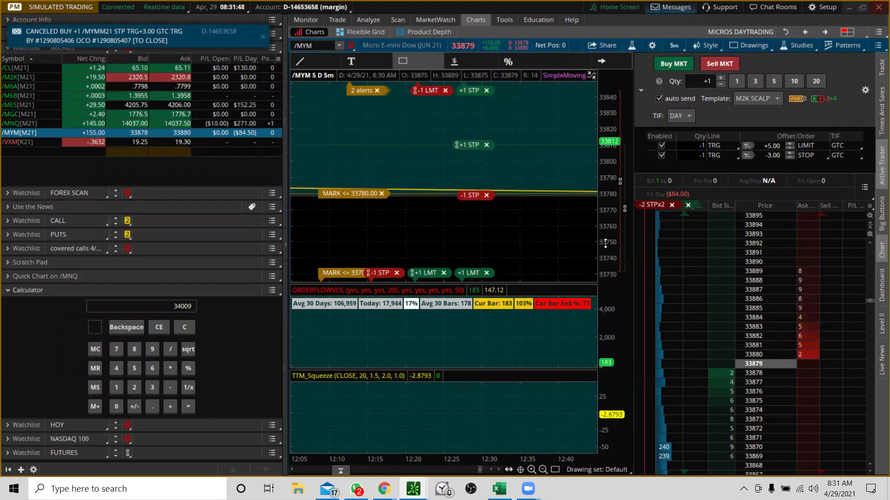
left_click_drag(606, 108, 606, 148)
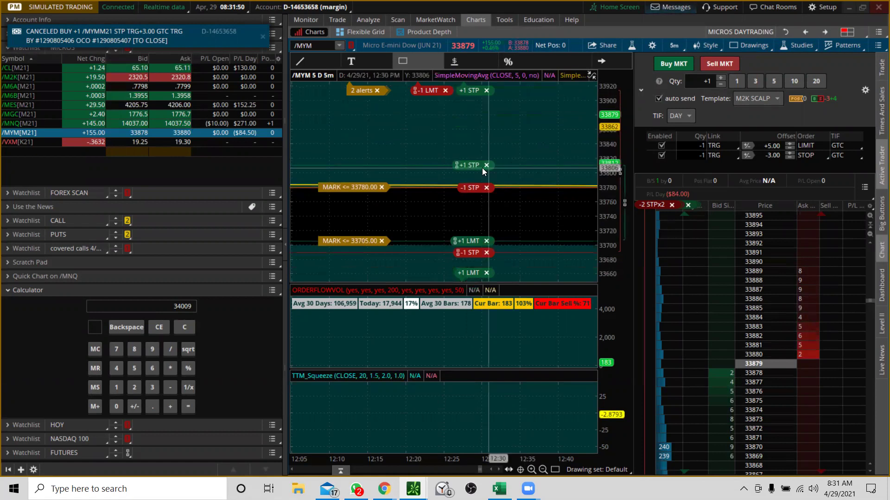
left_click_drag(468, 165, 469, 83)
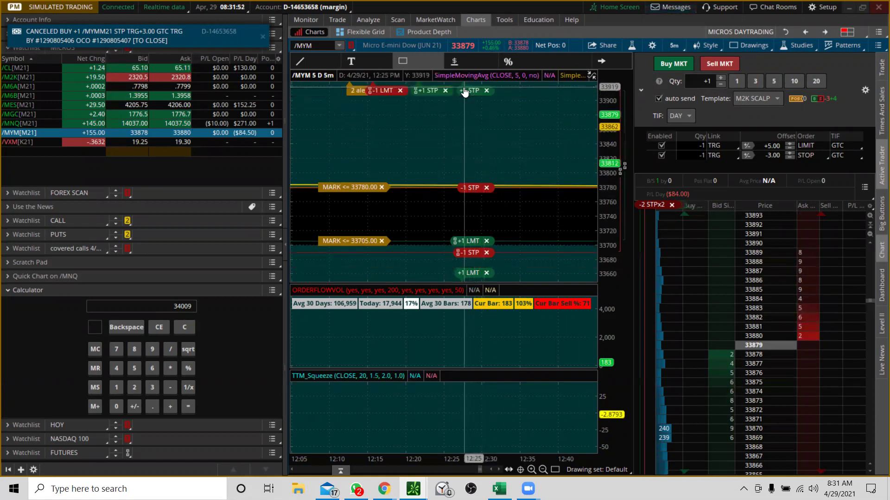
left_click_drag(603, 96, 603, 122)
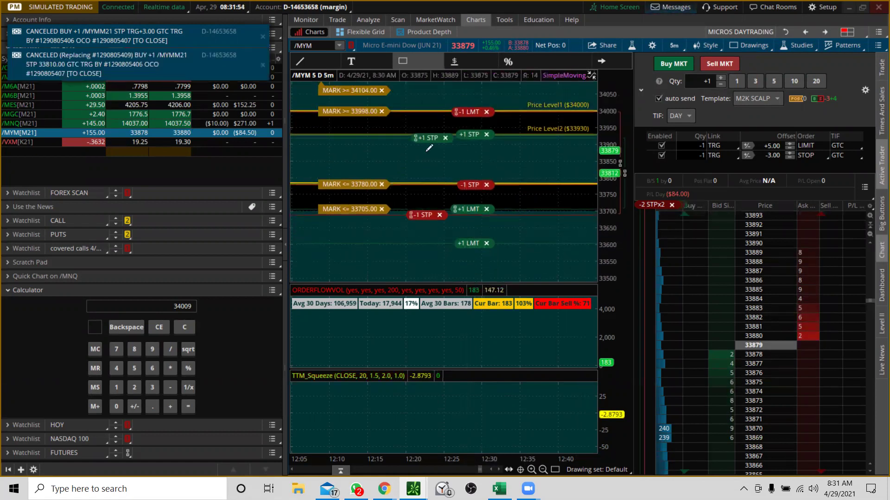
left_click_drag(426, 139, 427, 134)
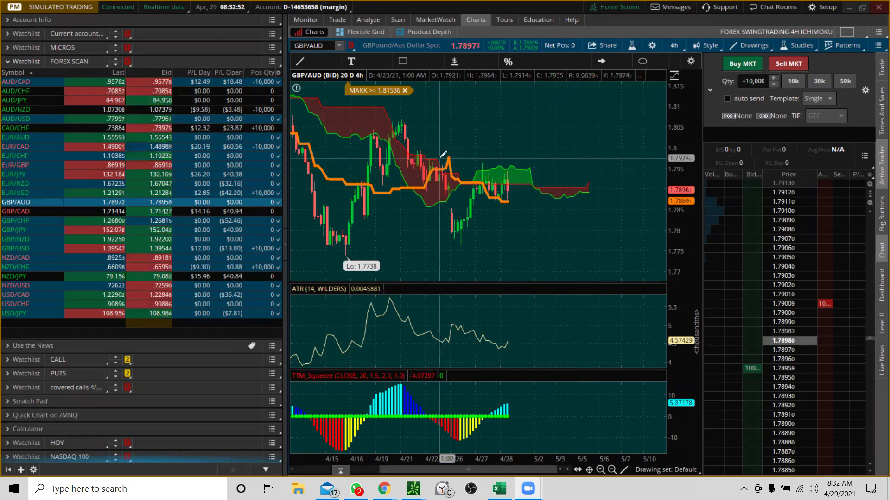
- Review the GBP/AUD, AUD/CAD and AUD/CHF 4-hour charts, examining price against the cloud and the open AUD/CAD orders
left_click_drag(683, 118, 684, 218)
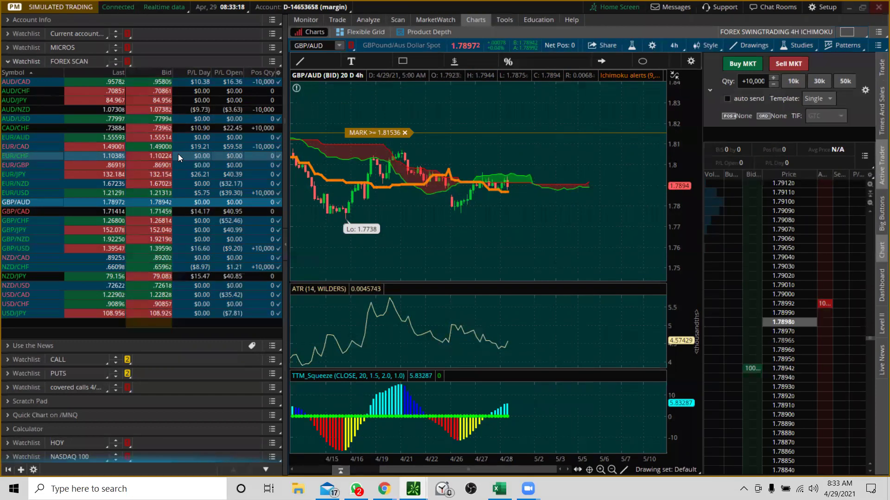
left_click(36, 81)
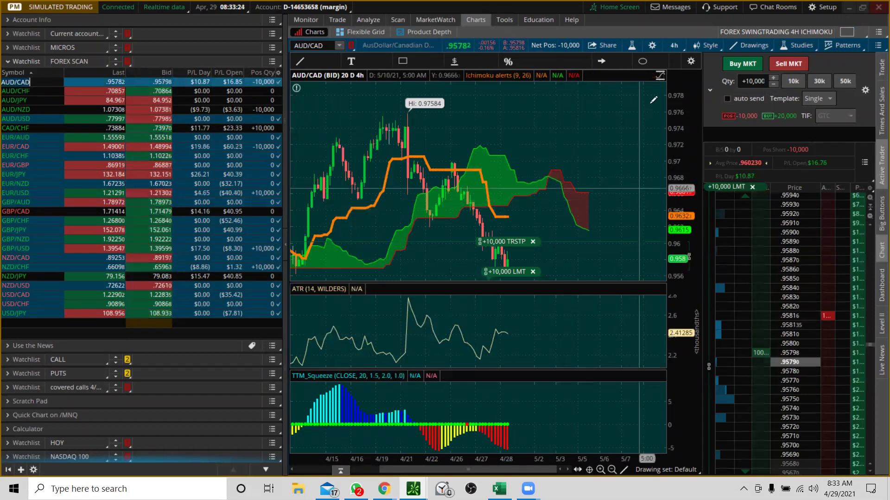
left_click_drag(671, 178, 671, 199)
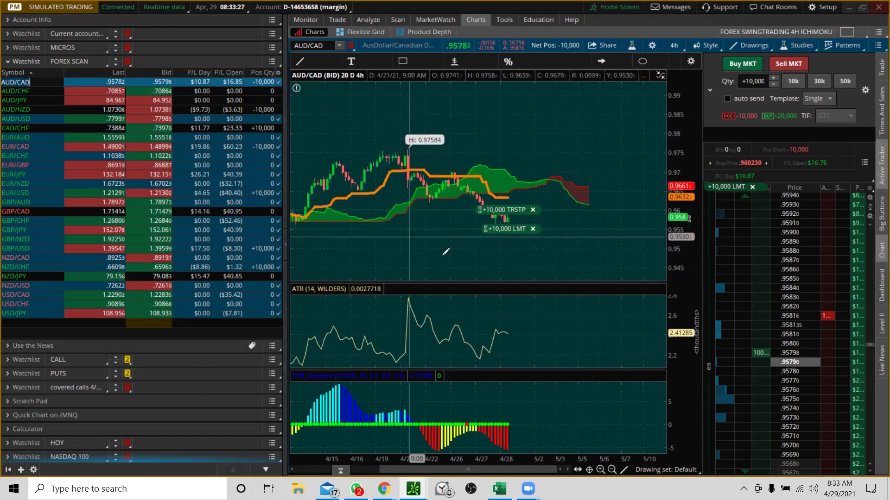
left_click_drag(460, 255, 547, 193)
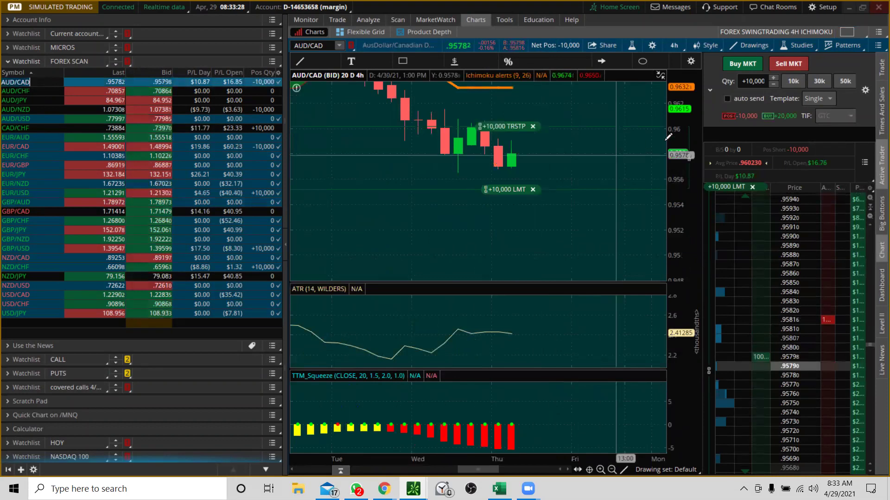
left_click_drag(689, 158, 677, 201)
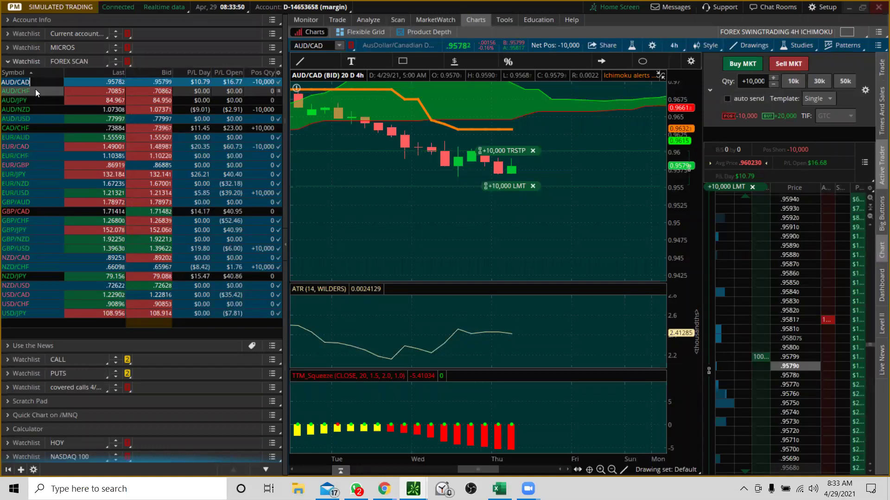
left_click(35, 89)
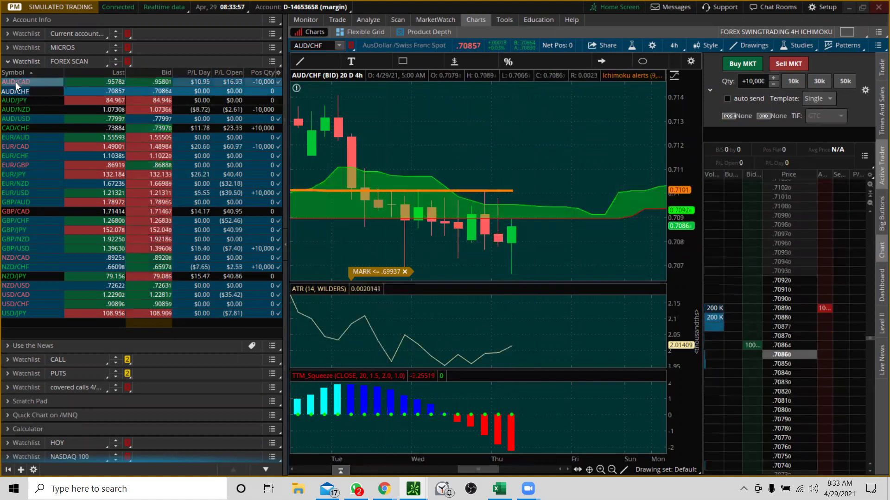
- Create an alert on the AUD/JPY chart for the mark reaching 85.004 or above, just over the recent high
left_click(39, 102)
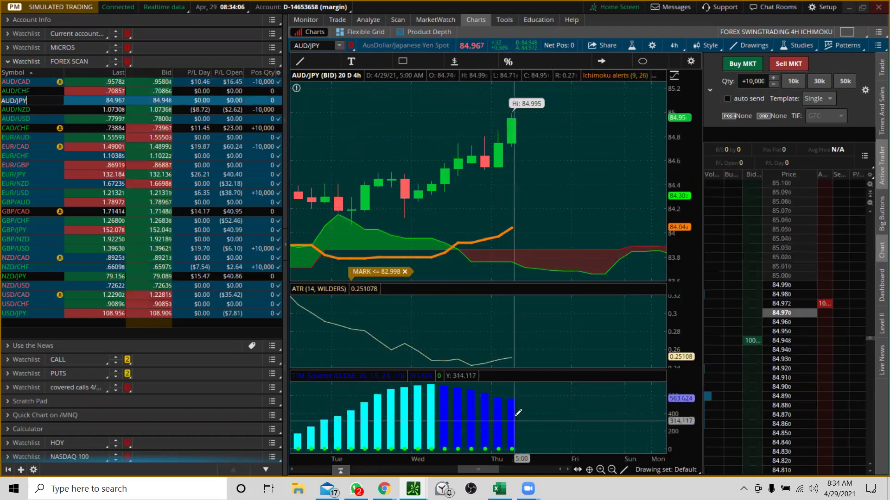
left_click_drag(673, 218, 672, 262)
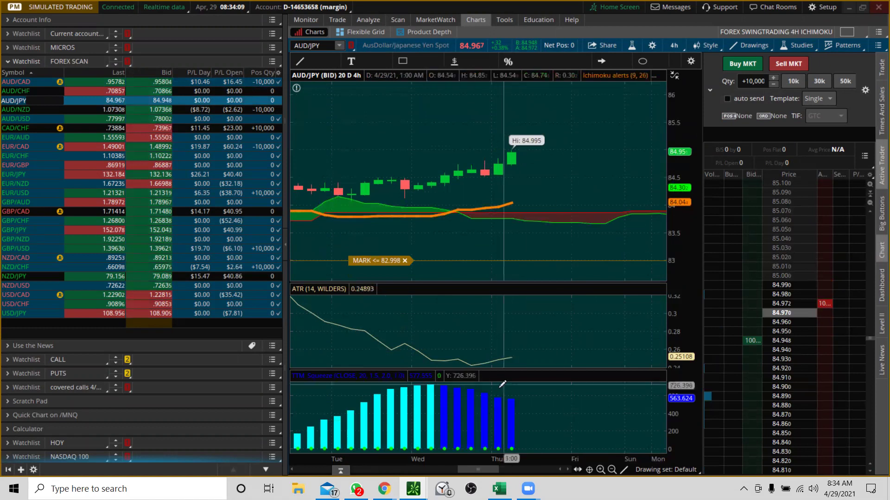
right_click(489, 149)
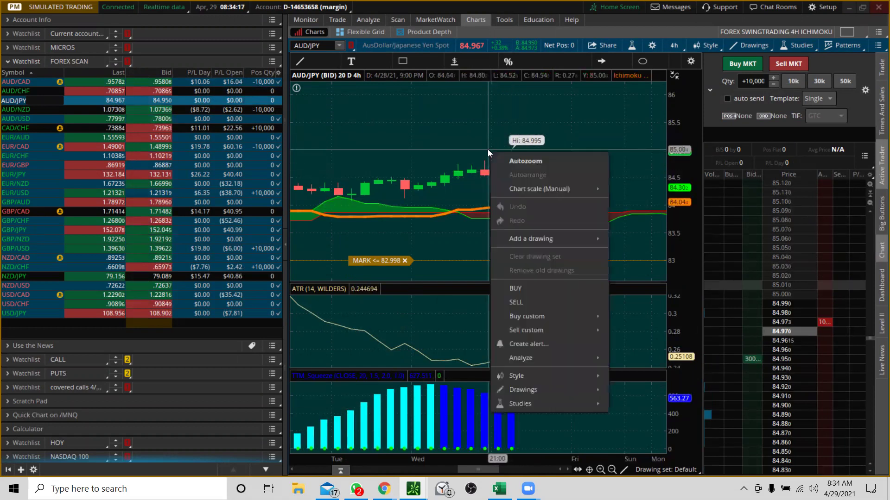
left_click(527, 343)
left_click(559, 395)
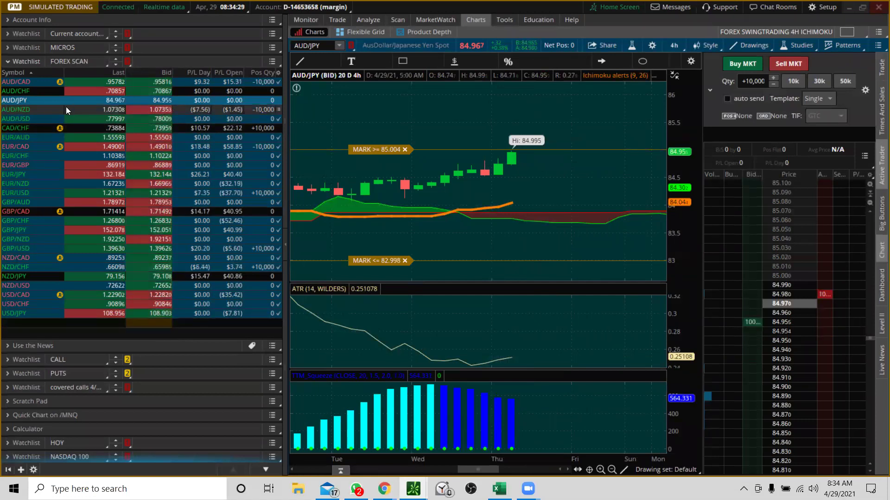
- Review the AUD/NZD 4-hour chart, examining price against the cloud, the drawn price levels and the open buy limit and trailing stop orders
left_click(32, 108)
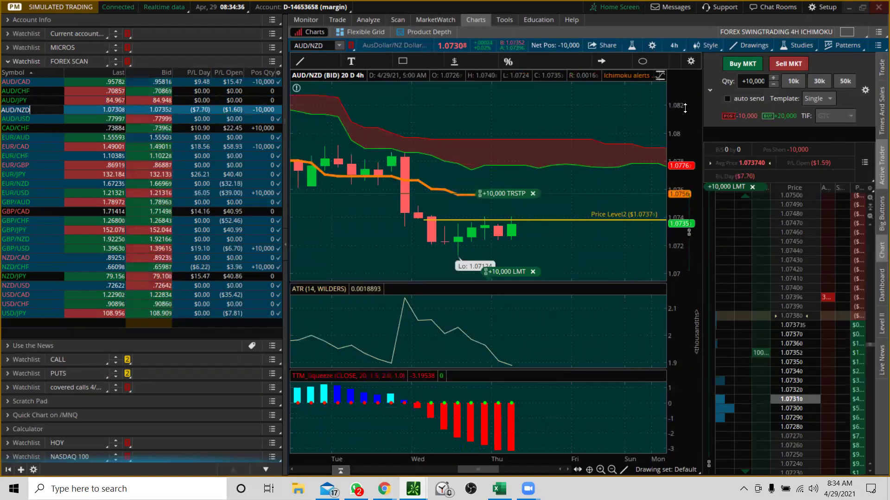
left_click_drag(679, 167, 679, 217)
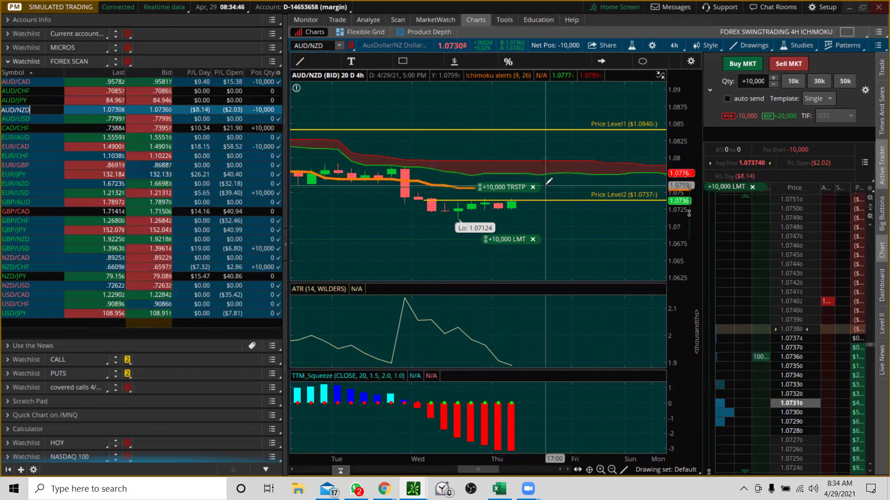
mouse_move(483, 185)
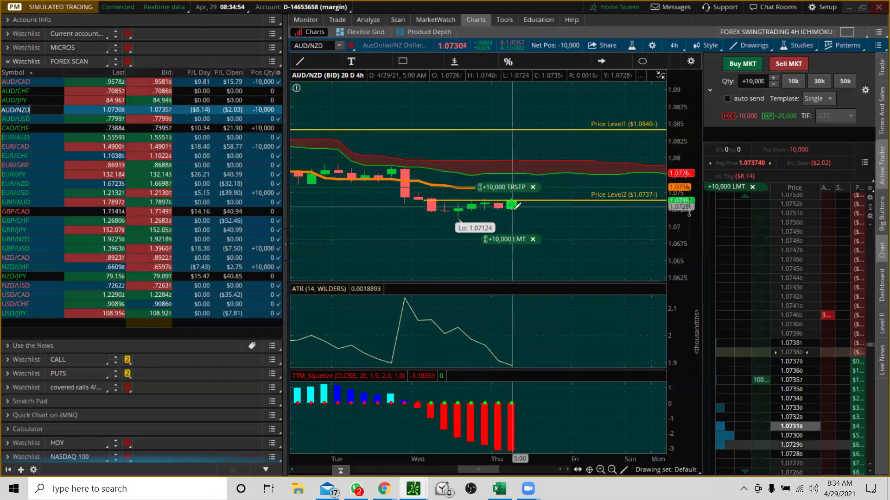
mouse_move(524, 244)
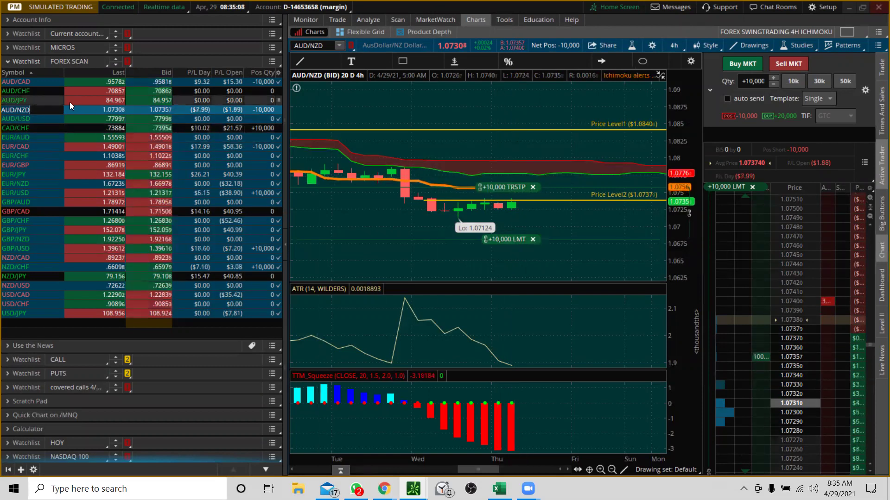
- Open the AUD/USD 4-hour chart and calculate 25 times 1.5 as the ATR-based stop distance
left_click(41, 120)
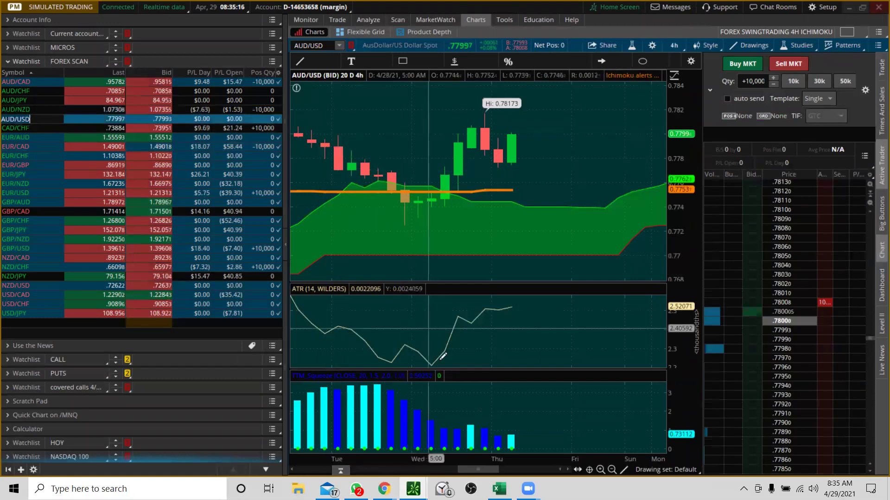
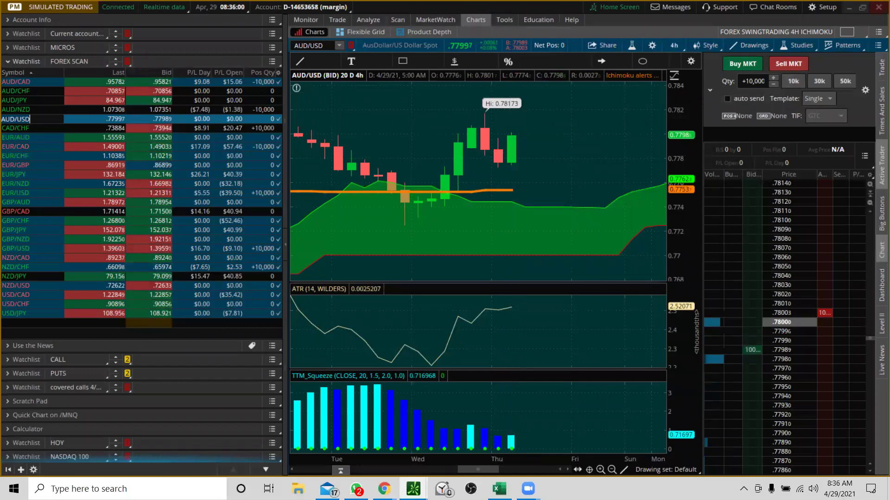
key("Return")
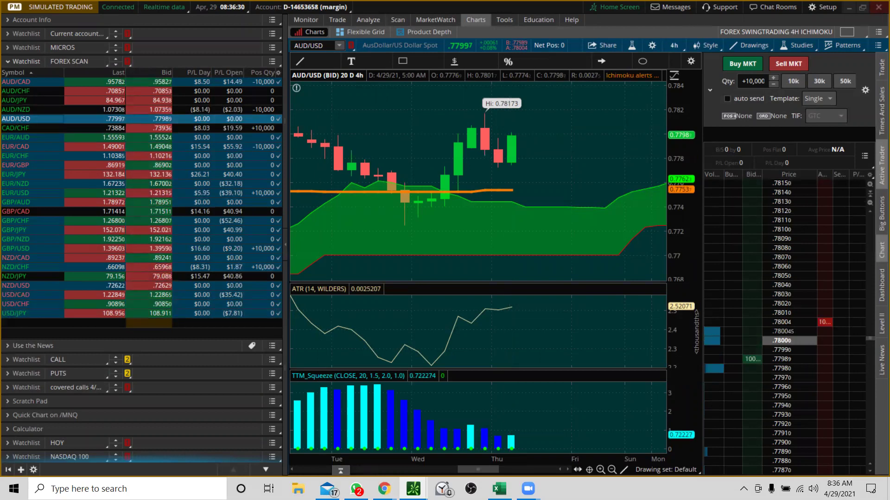
left_click(8, 431)
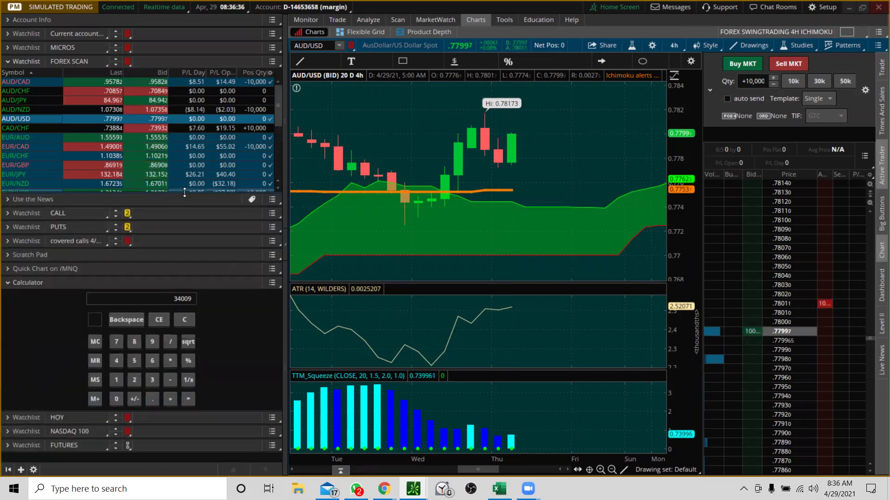
left_click(179, 319)
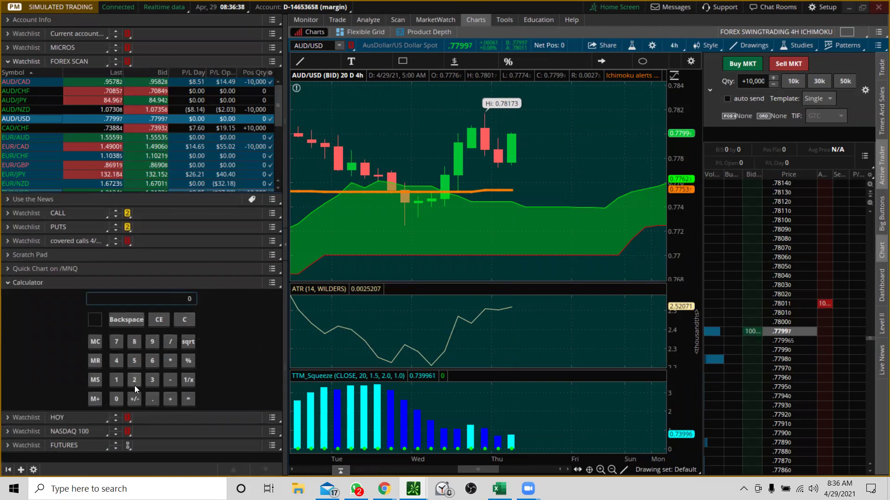
left_click(135, 360)
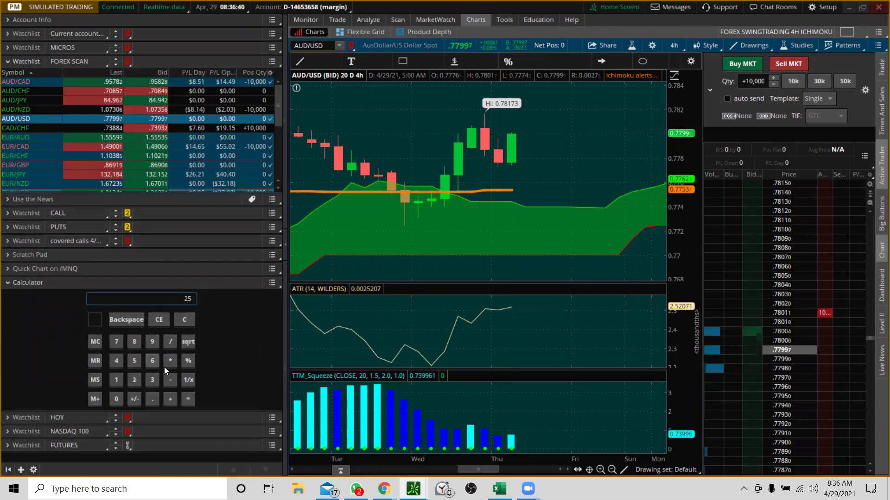
left_click(117, 380)
left_click(148, 402)
left_click(133, 361)
left_click(183, 400)
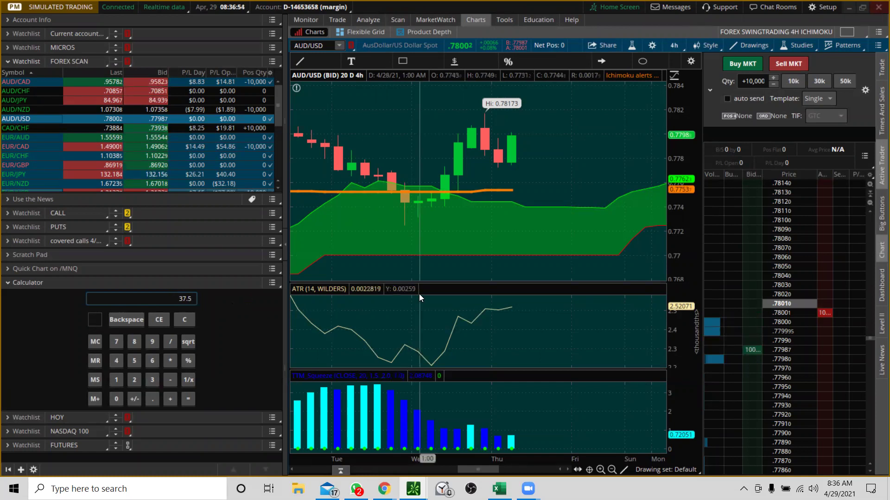
- Start a custom 10,000-unit AUD/USD buy order with an OCO bracket from the latest candle on the chart
right_click(513, 146)
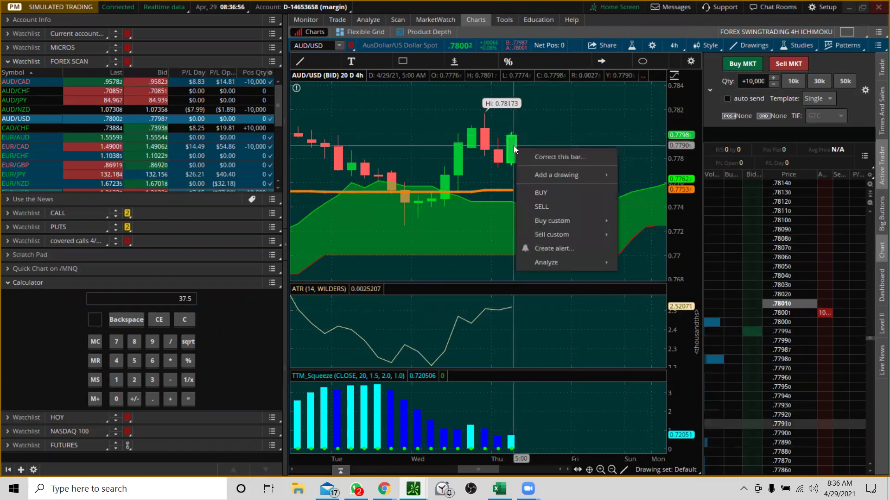
mouse_move(531, 221)
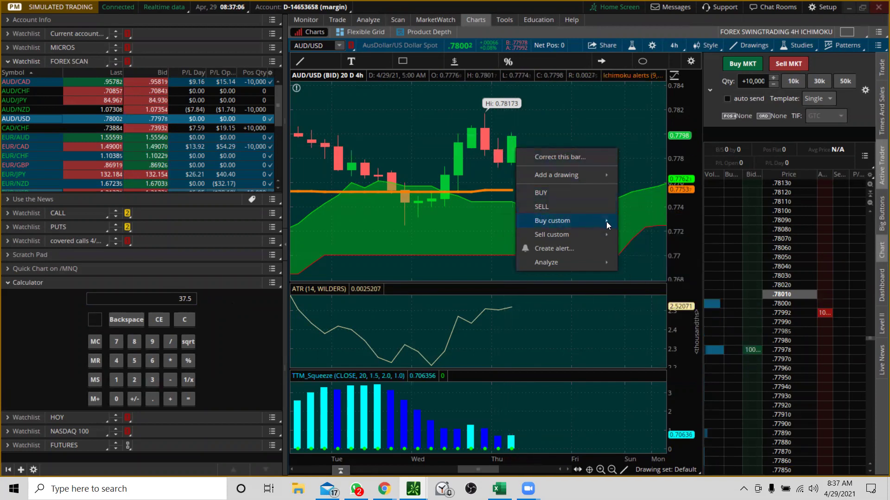
mouse_move(602, 220)
left_click(633, 221)
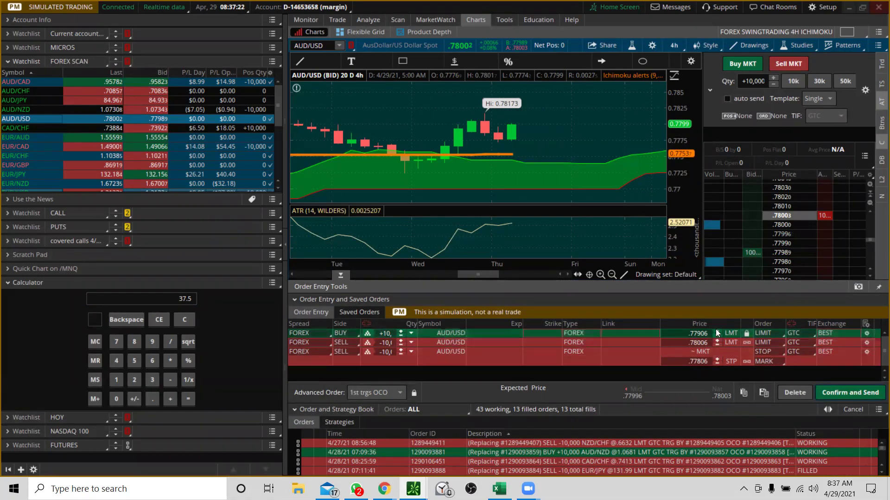
- Change the AUD/USD bracket's stop leg to a trailing stop with a -.0038 offset from the mark
left_click(770, 354)
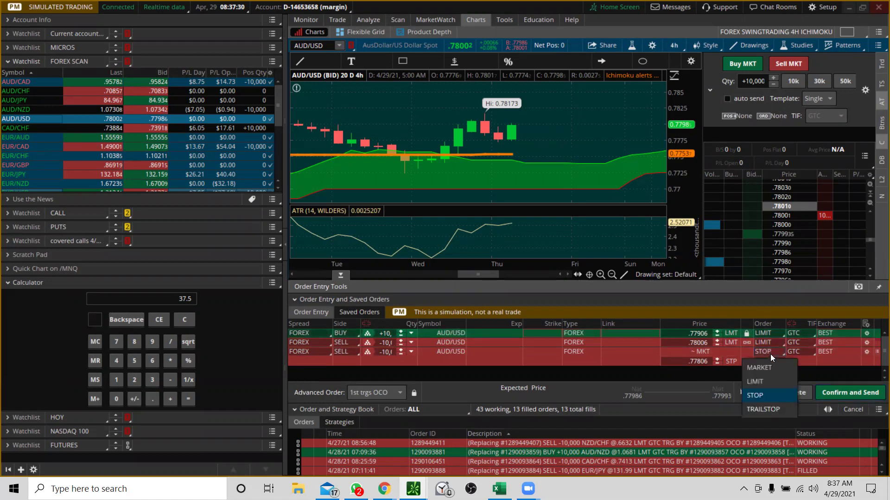
left_click(764, 409)
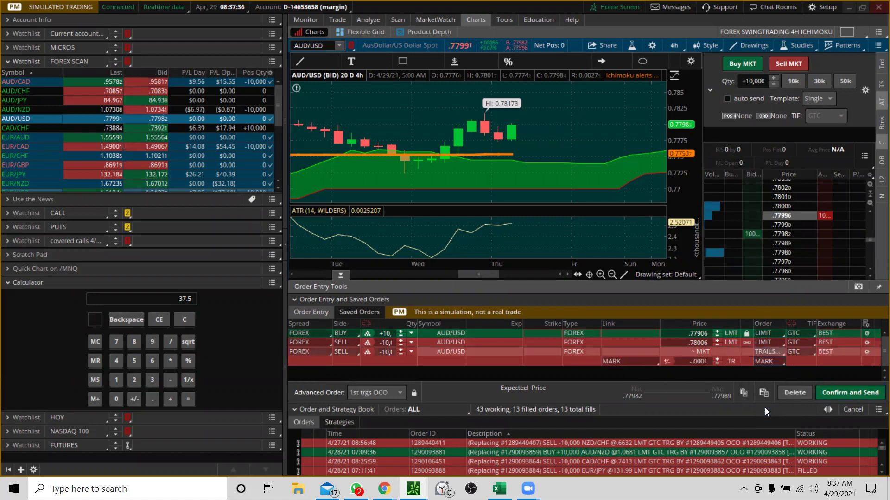
left_click(666, 362)
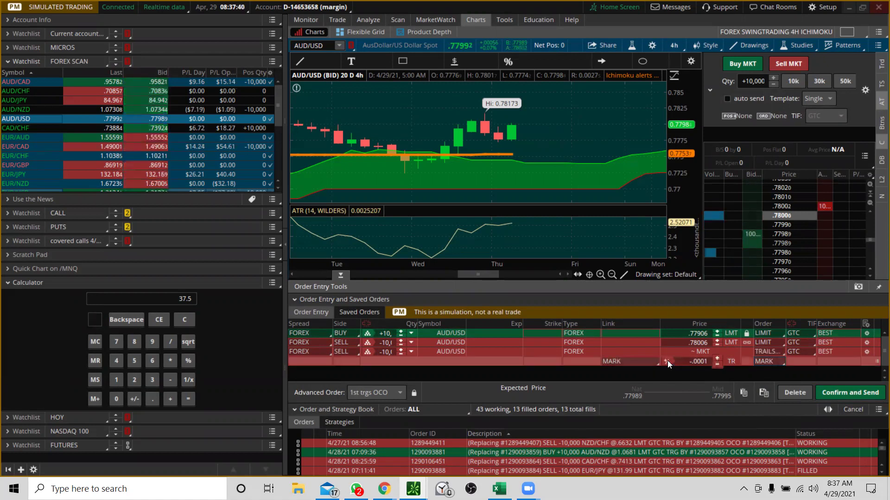
left_click(708, 362)
key("BackSpace")
key("BackSpace")
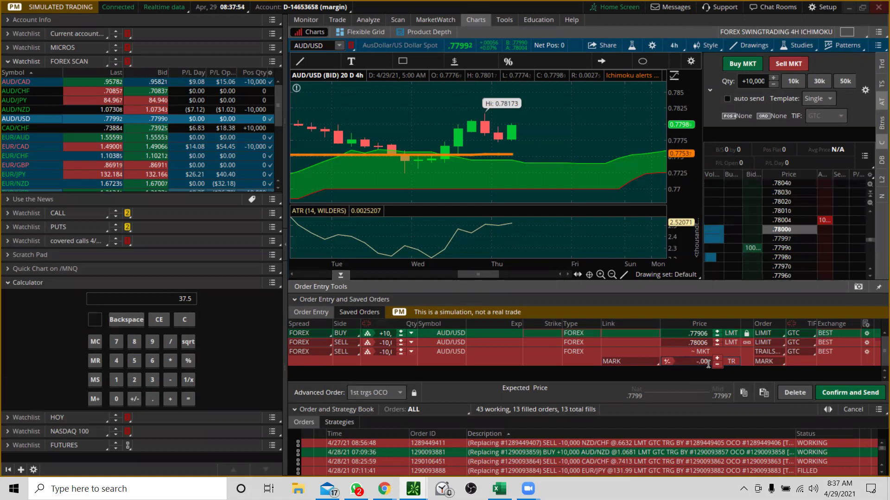
type("38")
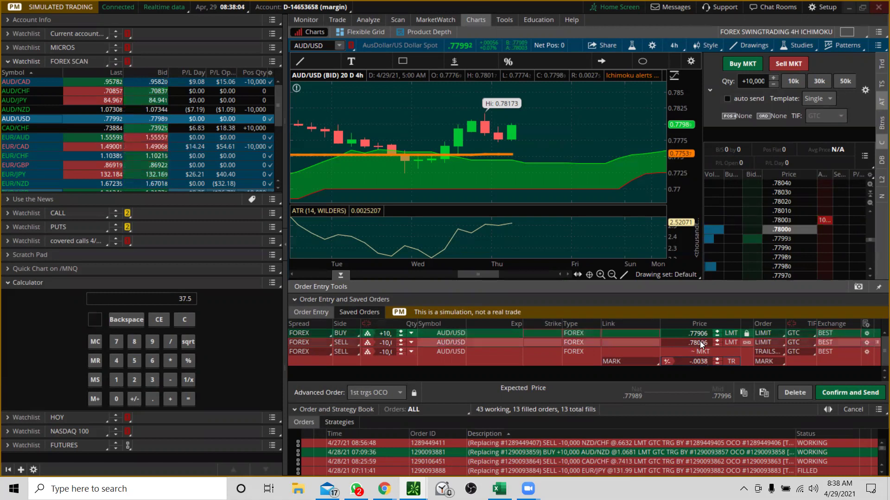
- Link the bracket's sell limit price to the trigger price with an offset of +.004
left_click(745, 342)
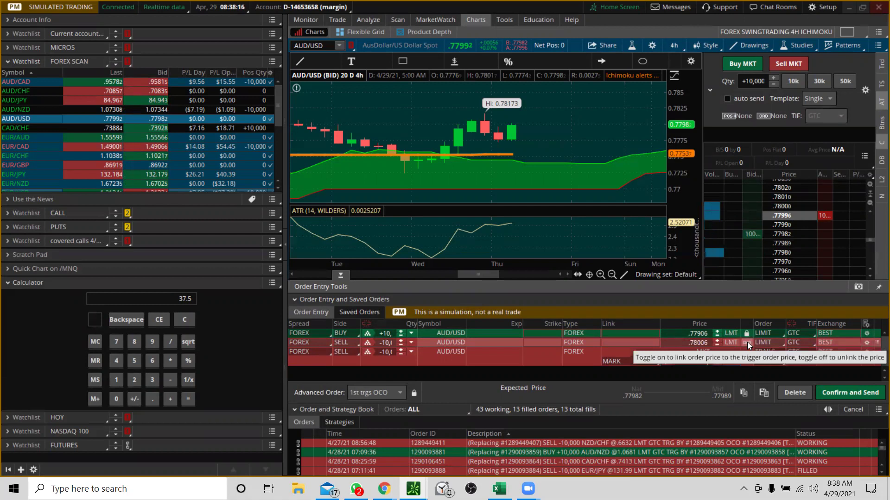
left_click(746, 342)
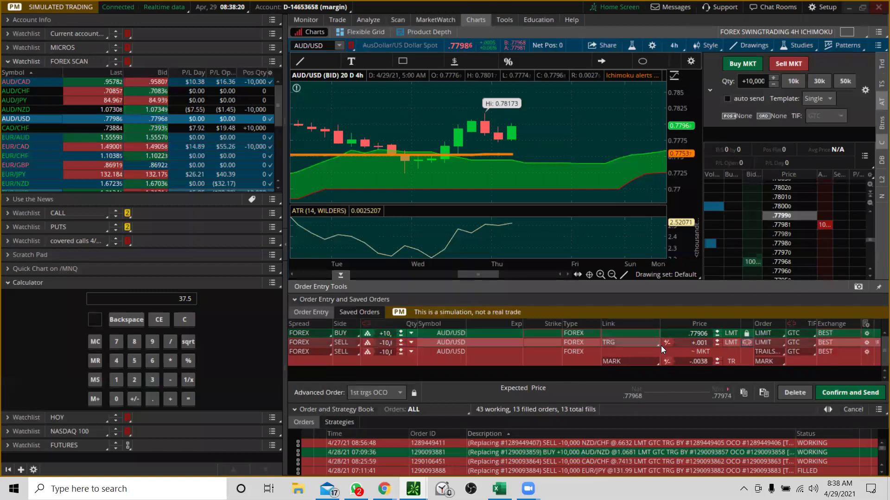
left_click(709, 344)
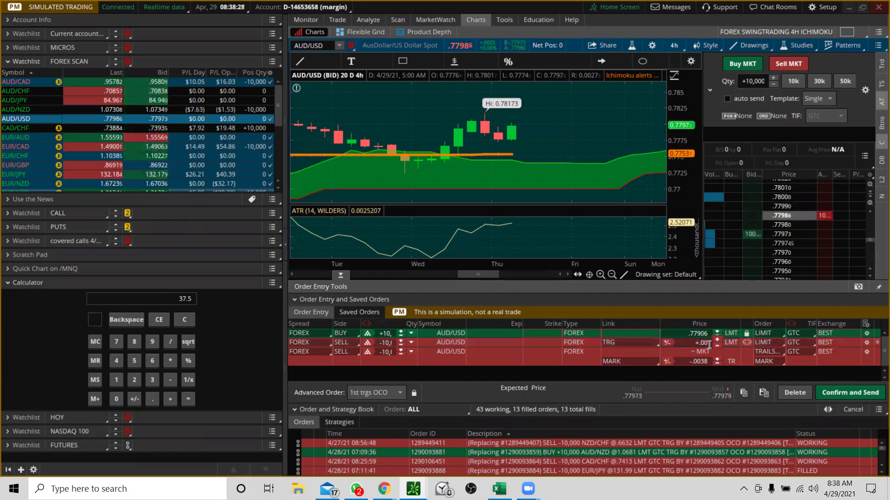
type("4")
- Change the AUD/USD buy order to a market order and send the bracketed trade
left_click(700, 334)
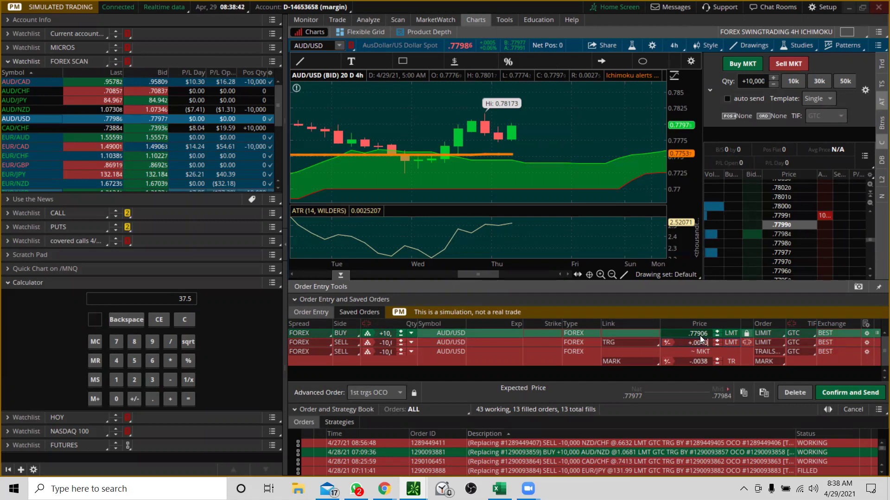
left_click(762, 331)
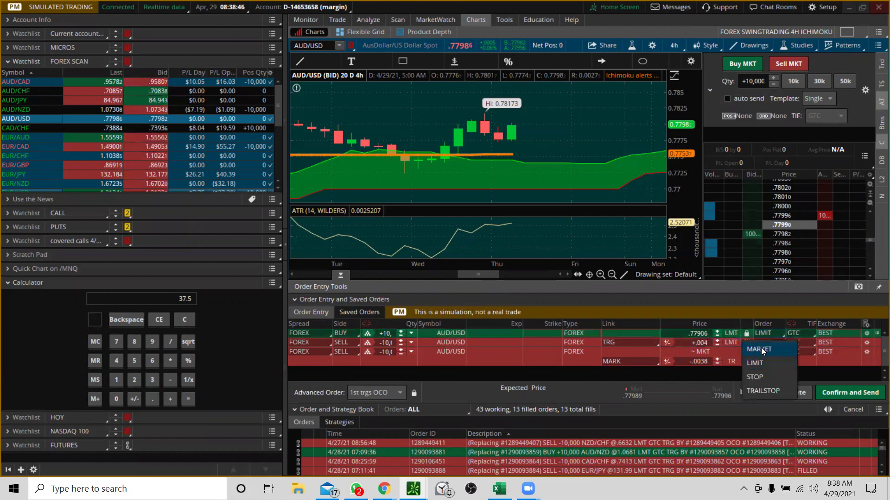
left_click(760, 349)
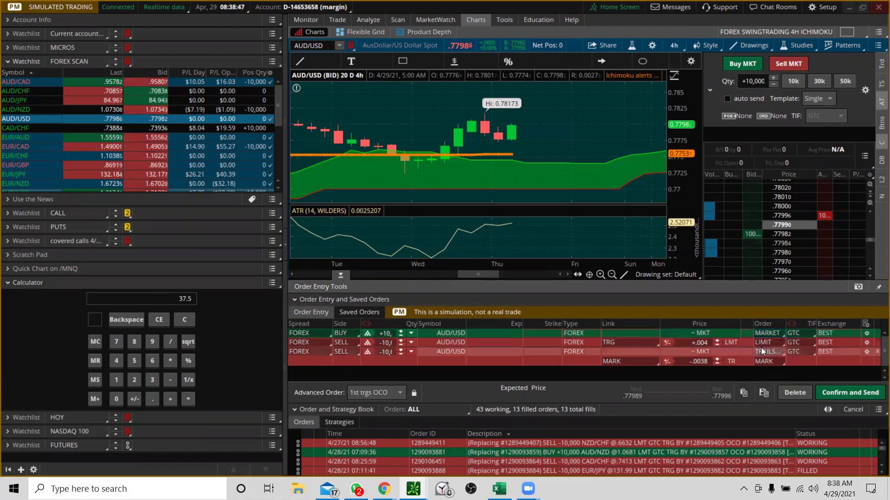
left_click(835, 393)
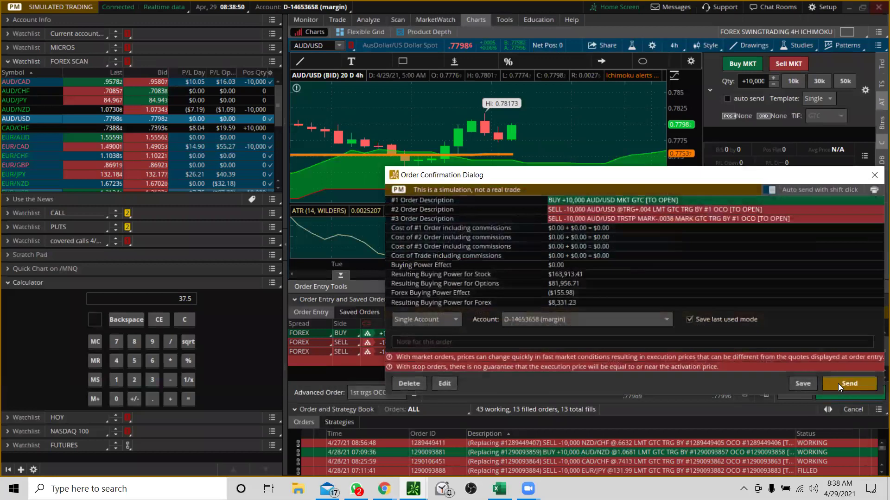
left_click(838, 384)
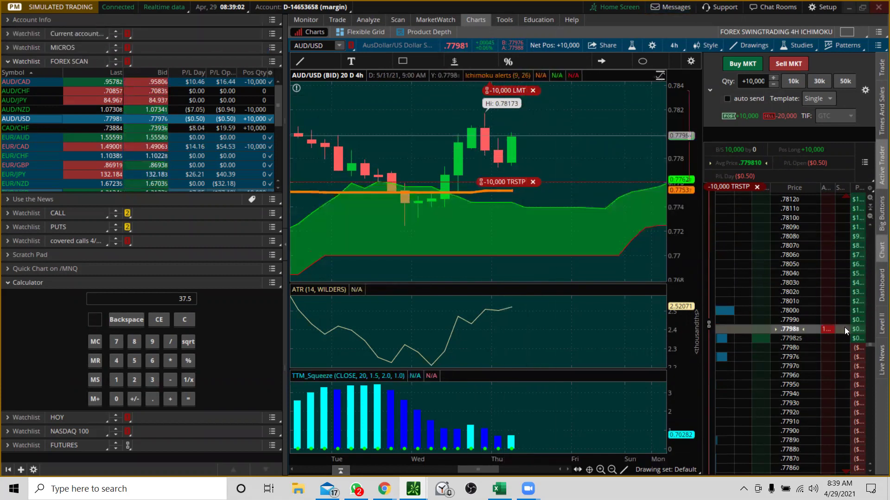
- Examine the AUD/USD position's profit figures on the price ladder and its sell limit and trailing stop on the chart
left_click_drag(817, 186, 808, 185)
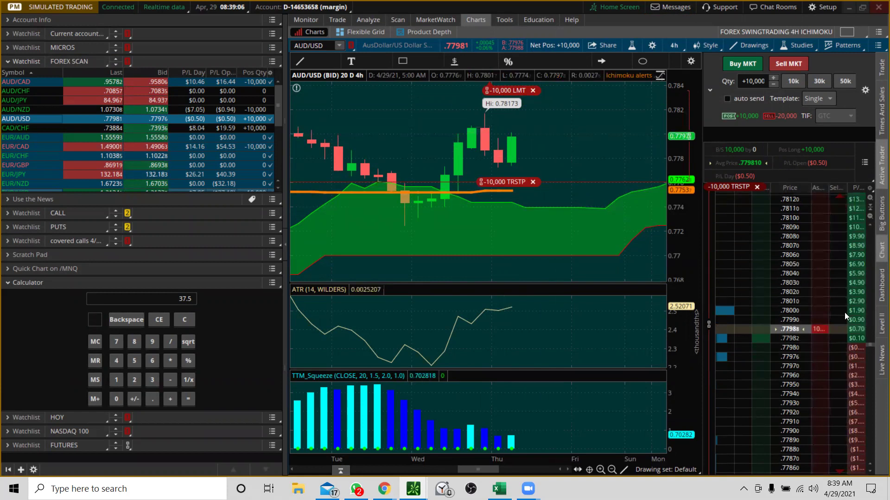
scroll(867, 345, "down", 1)
left_click_drag(868, 345, 862, 236)
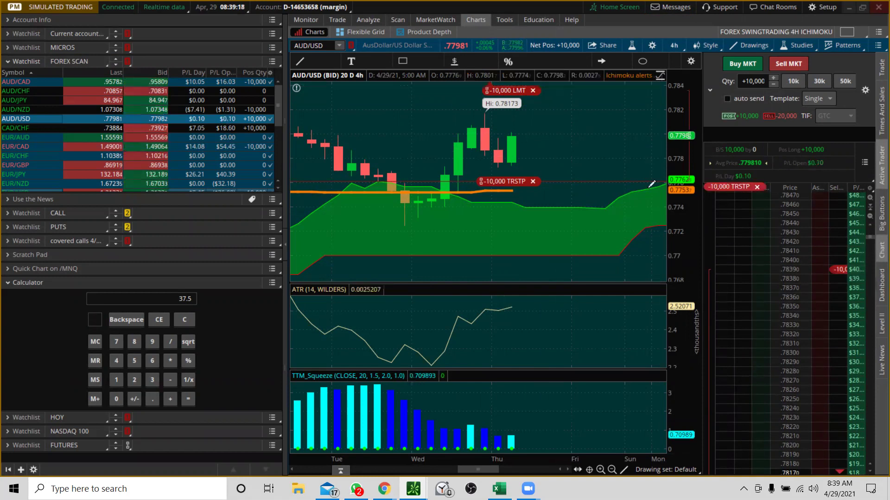
left_click_drag(674, 98, 676, 176)
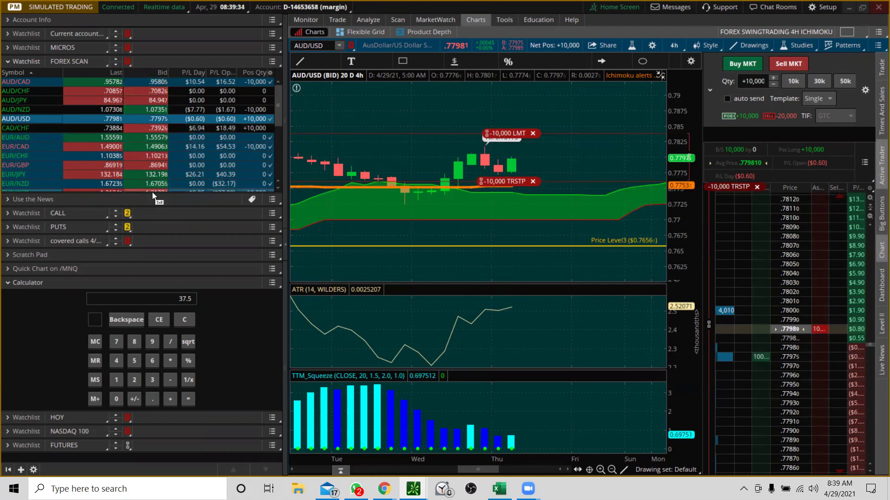
- Open the CAD/CHF 4-hour chart and turn on the display of executed trades
left_click_drag(152, 192, 154, 326)
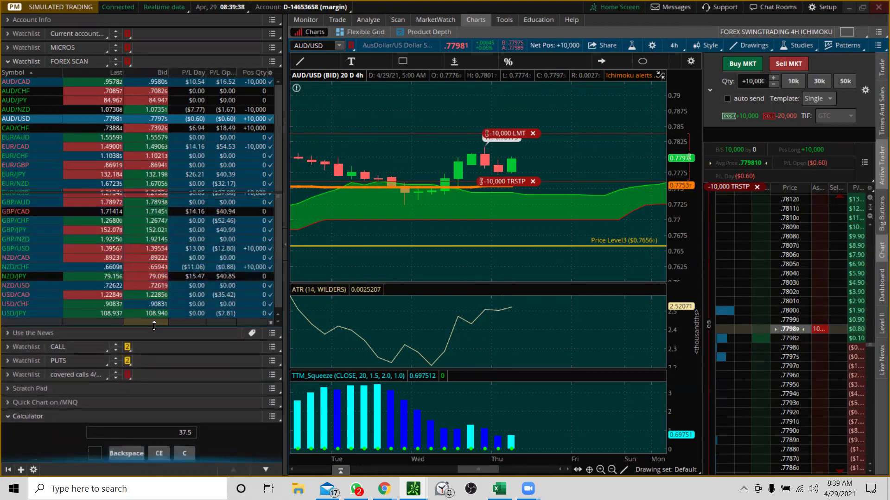
left_click(18, 127)
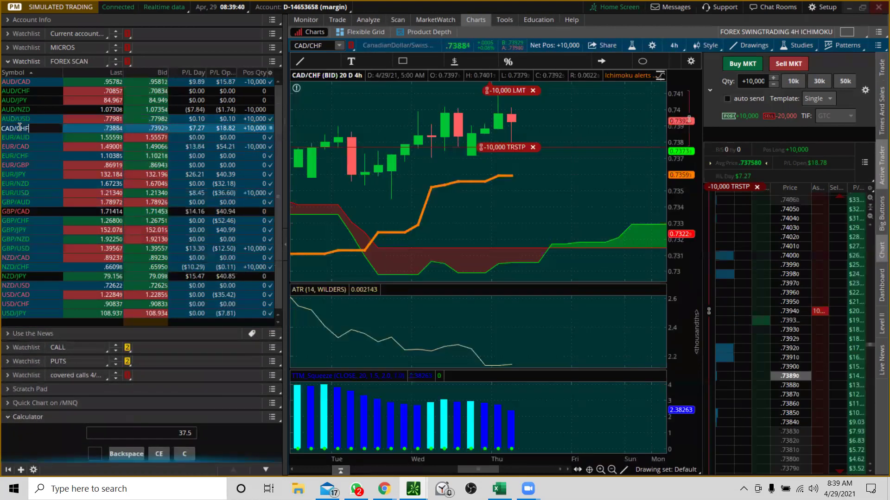
left_click_drag(678, 114, 677, 148)
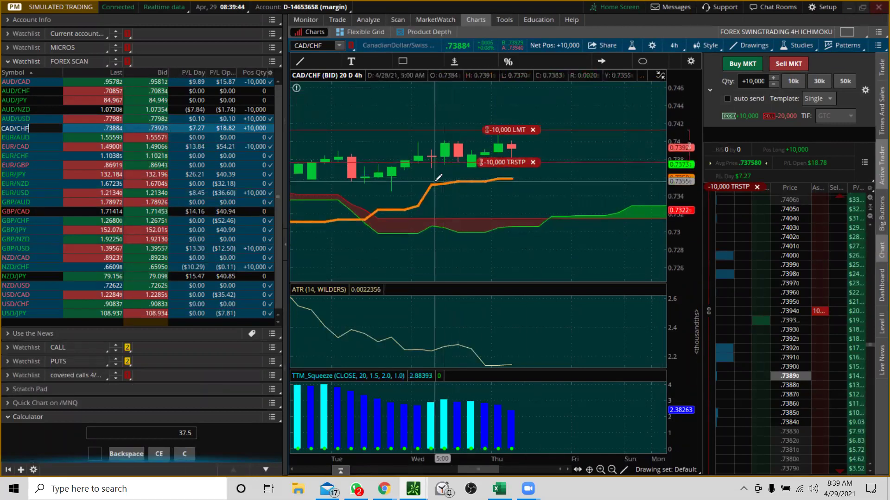
left_click(705, 45)
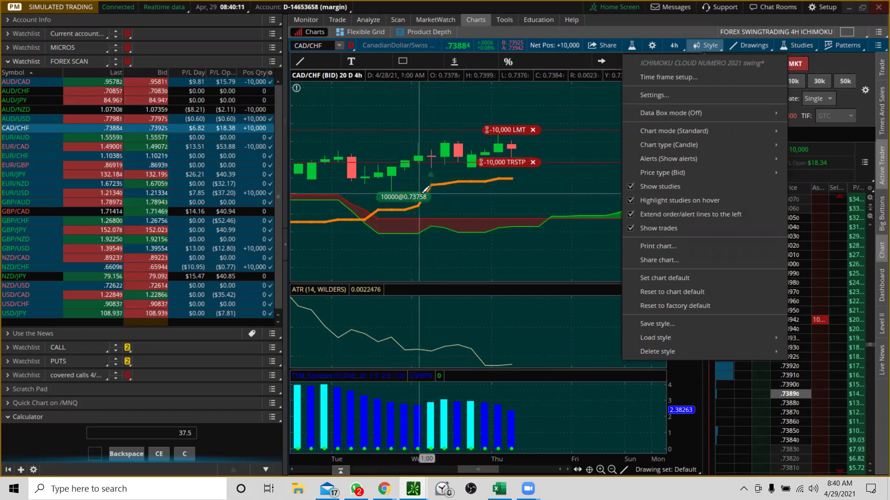
left_click(560, 150)
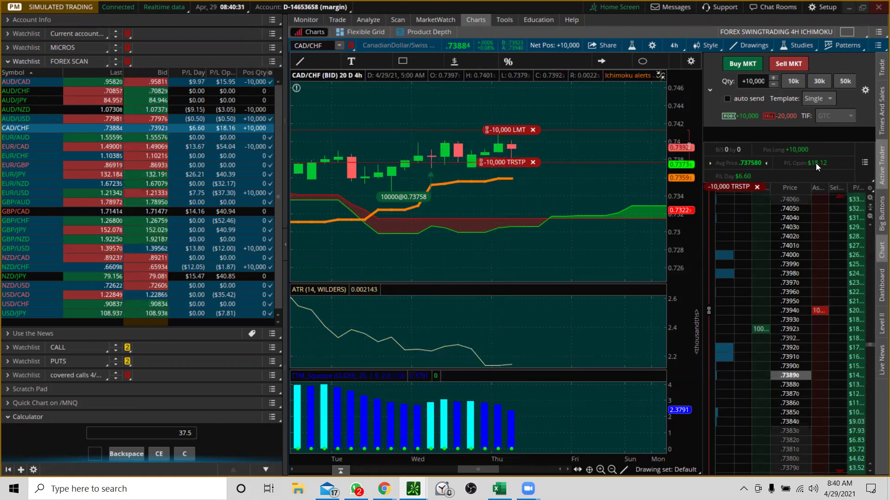
- Examine the CAD/CHF position's limit and trailing stop orders up close and open the EUR/AUD 4-hour chart
left_click_drag(464, 180, 540, 113)
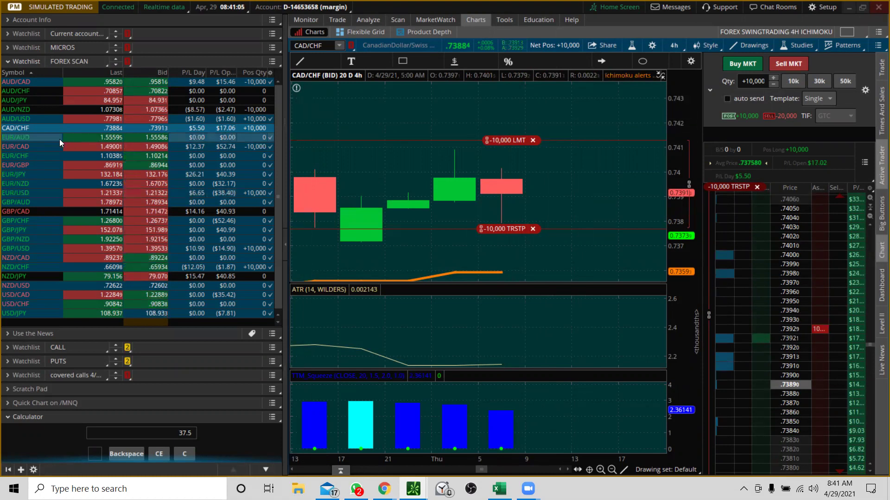
left_click(33, 137)
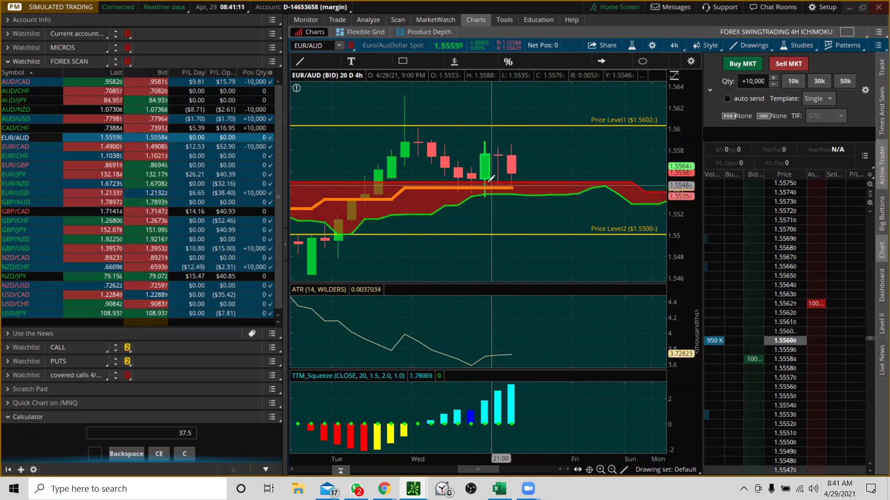
- Open the EUR/CAD 4-hour chart and examine the short position's trailing stop and buy limit on the chart and price ladder
left_click(33, 147)
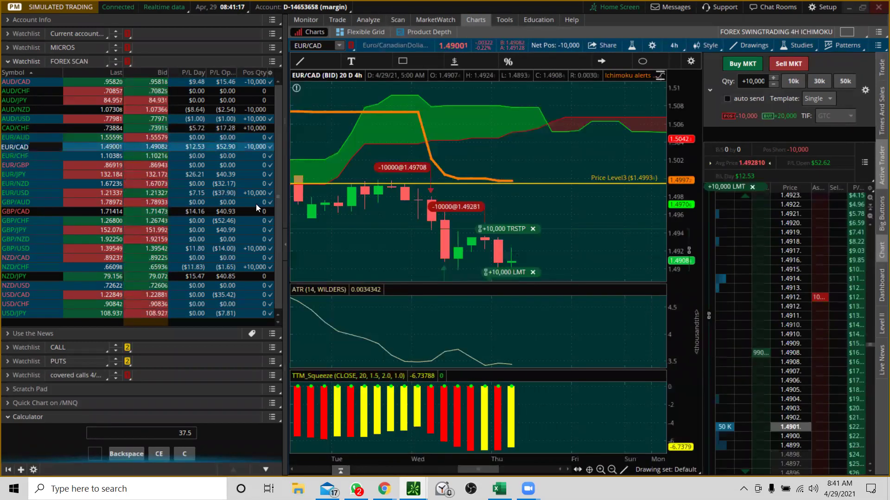
left_click_drag(682, 84, 682, 124)
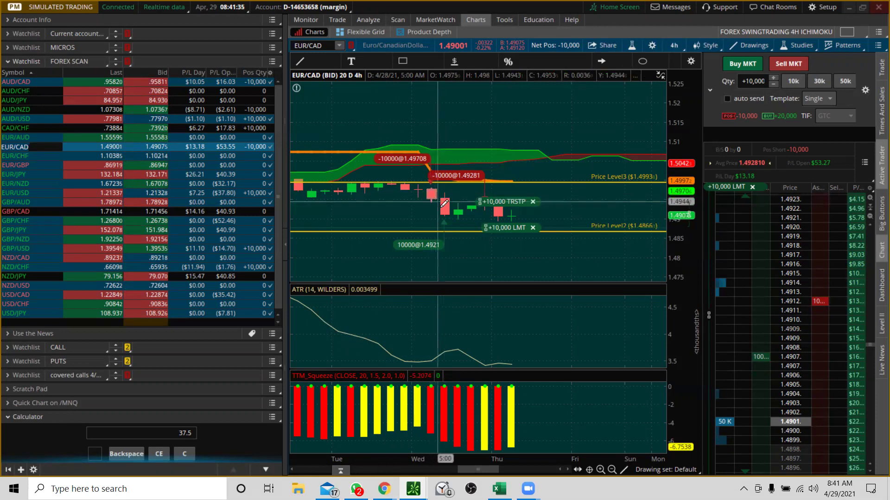
left_click_drag(462, 239, 536, 172)
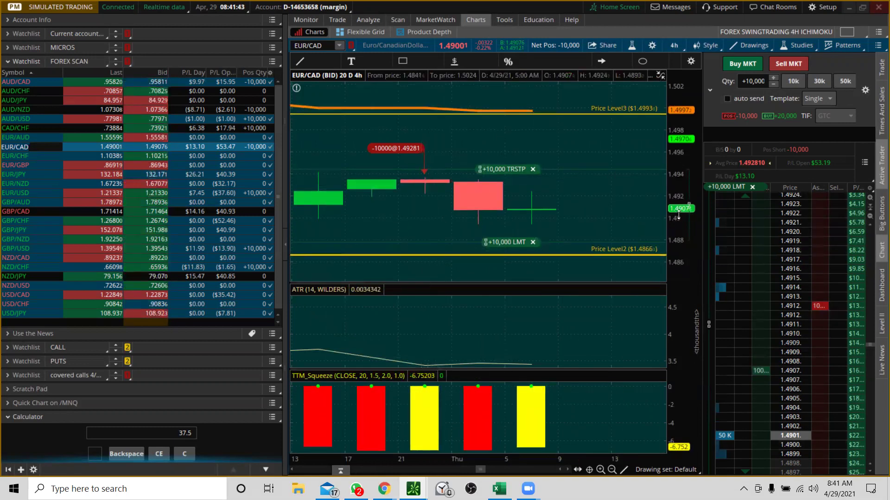
left_click_drag(680, 193, 680, 218)
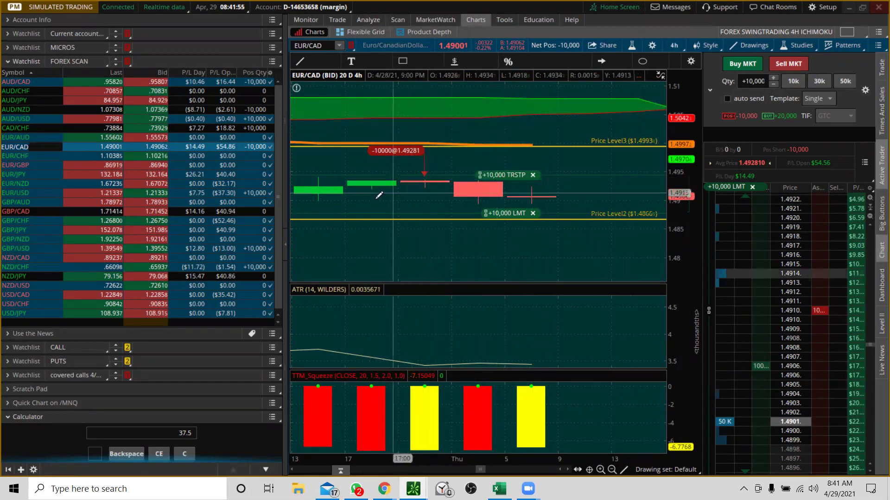
left_click_drag(375, 223, 667, 117)
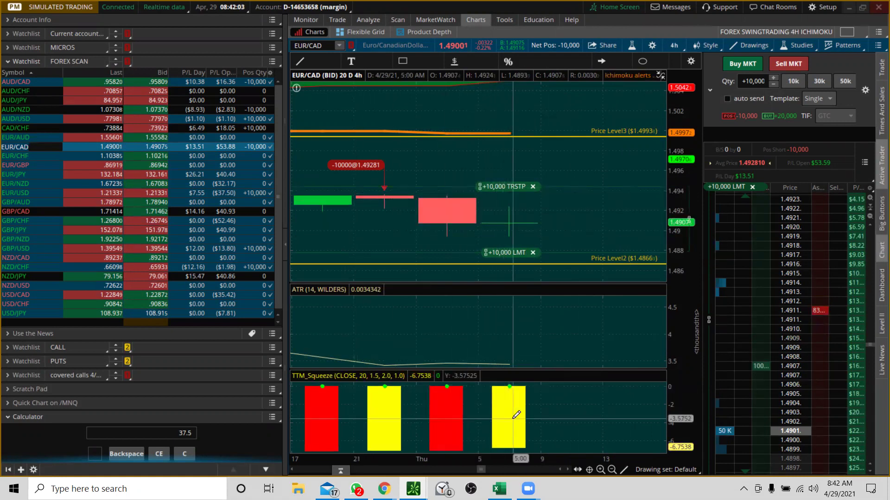
left_click_drag(677, 190, 498, 229)
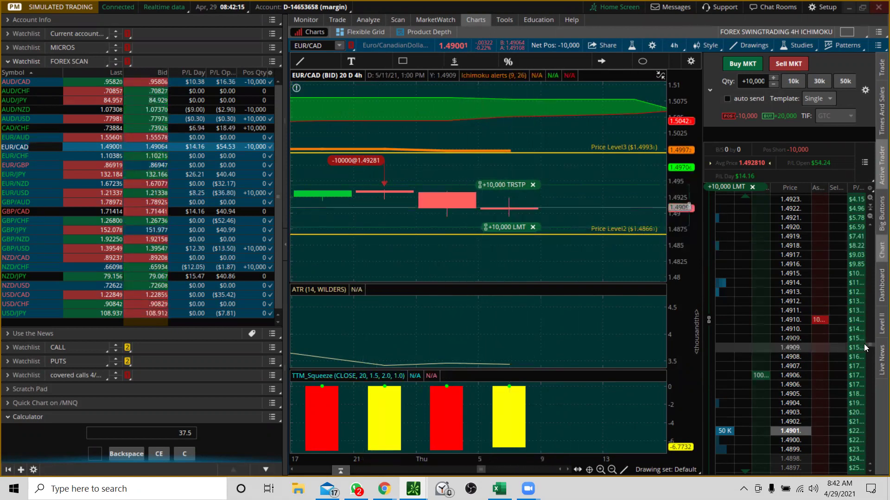
left_click_drag(869, 344, 876, 445)
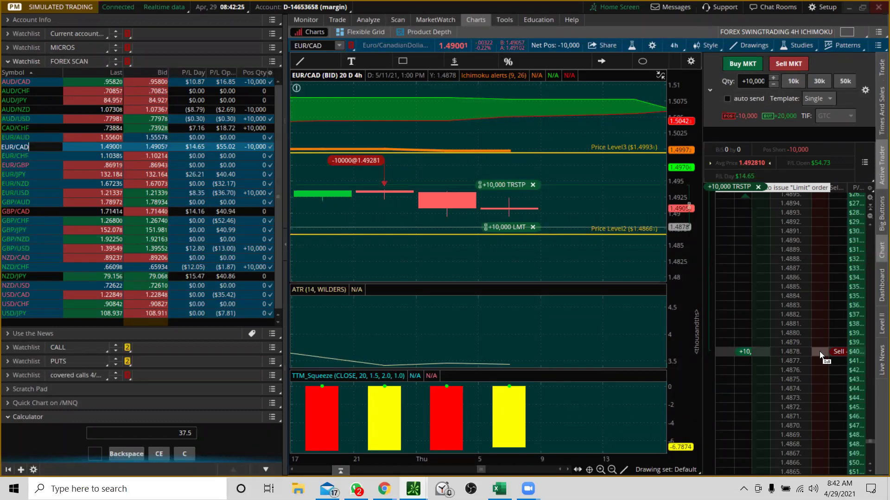
- Remove the two price level lines at 1.4866 and 1.4993 from the EUR/CAD chart
right_click(359, 235)
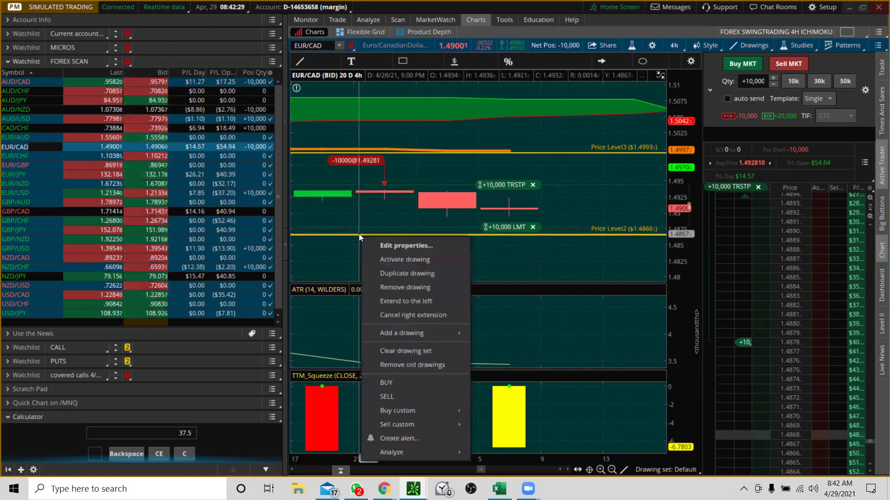
left_click(377, 288)
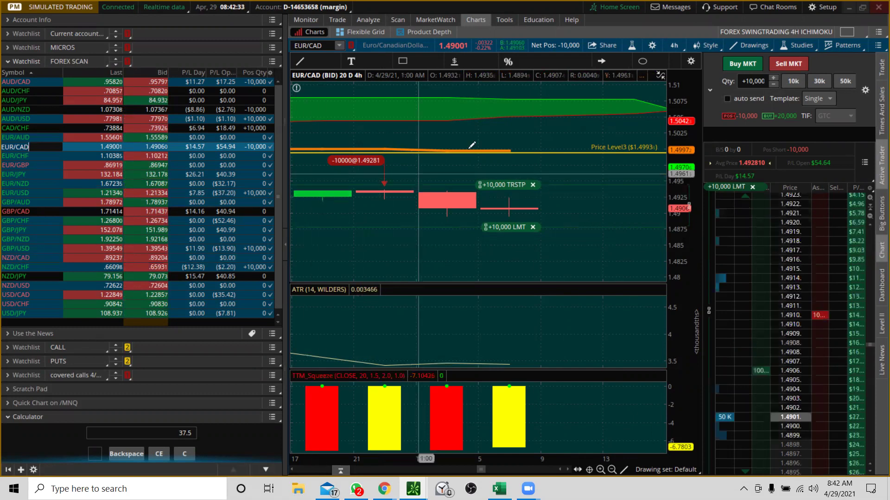
right_click(509, 151)
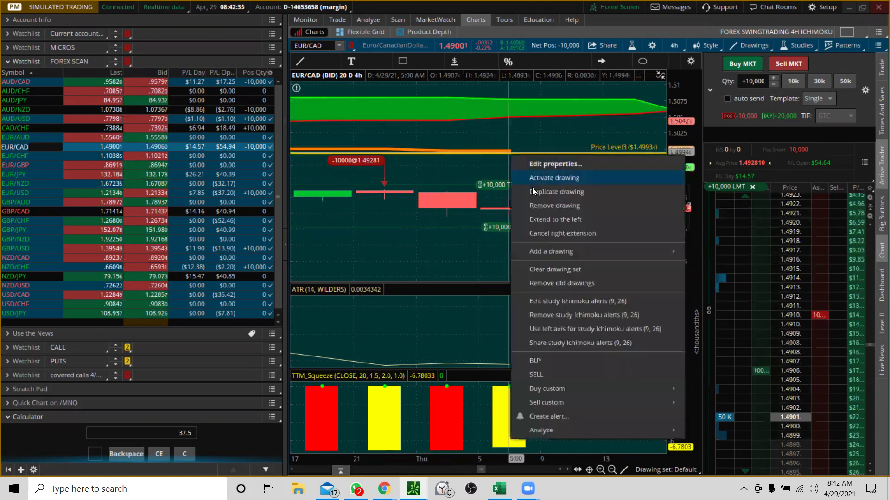
left_click(538, 205)
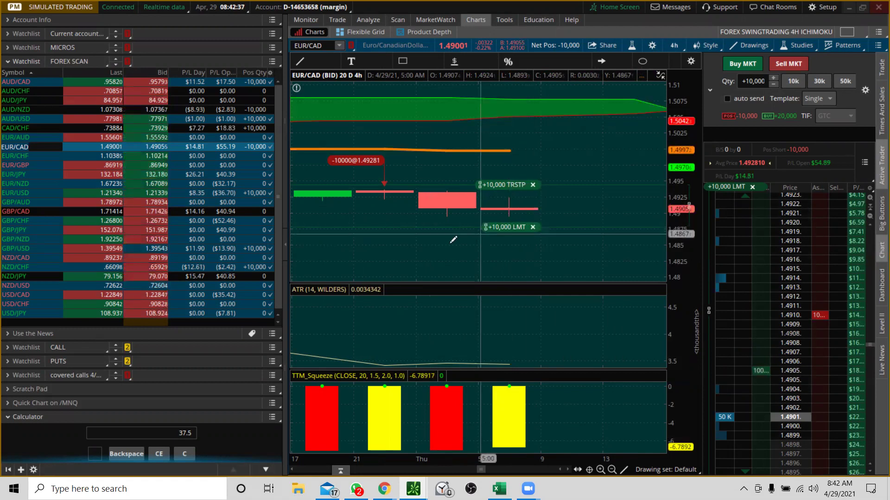
- Review the executed trades on the EUR/CAD chart and inspect the buy limit order's details
right_click(464, 246)
left_click(468, 248)
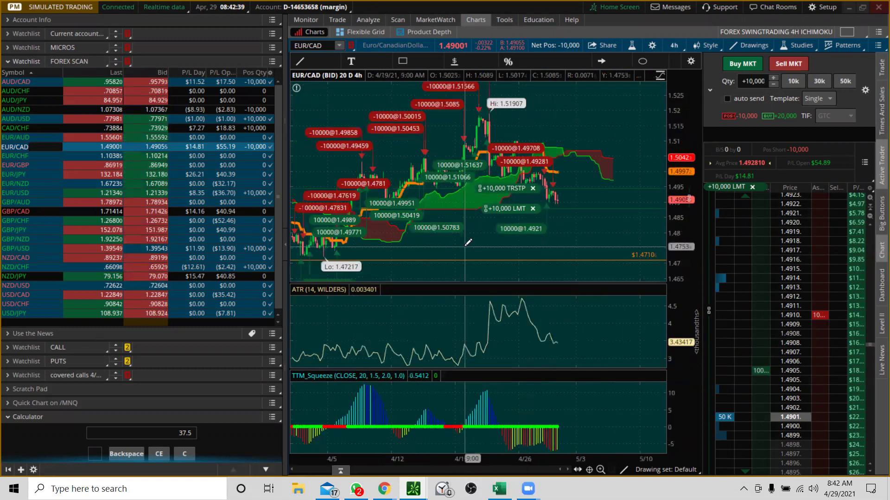
left_click_drag(534, 204, 584, 188)
left_click_drag(686, 152, 686, 176)
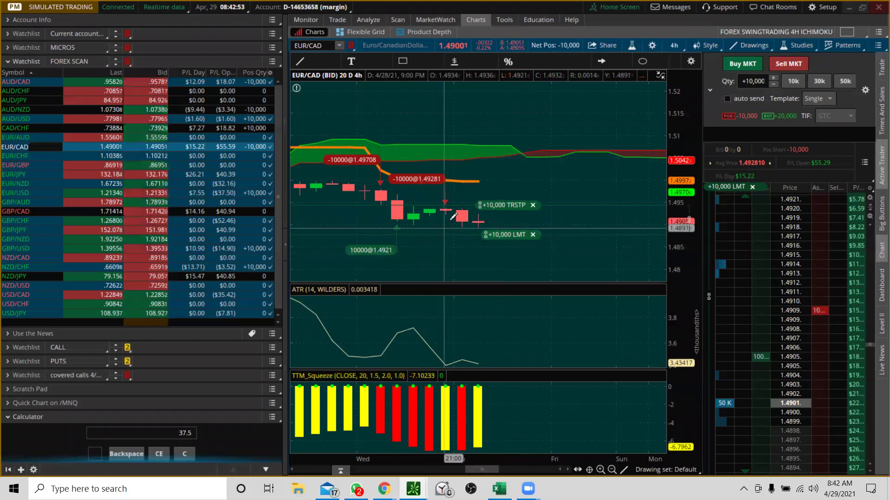
mouse_move(502, 242)
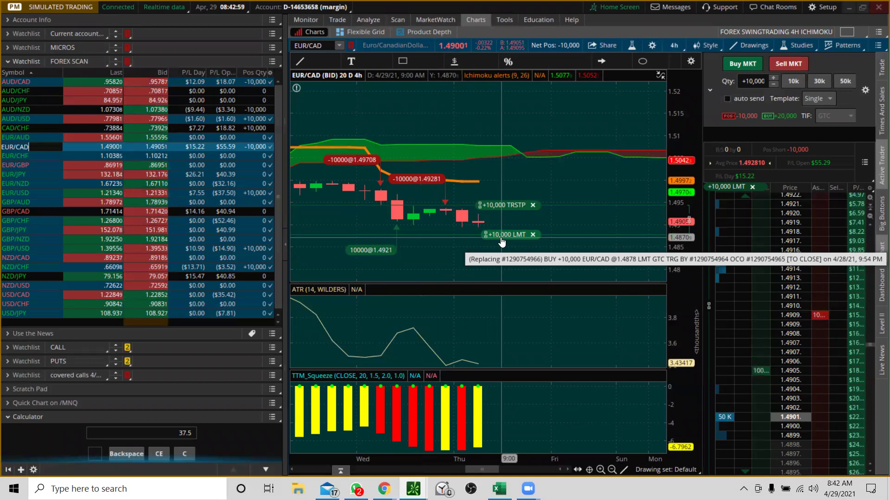
- Switch the EUR/CAD chart to the 1 Y : 1D time frame and add the ATRMMM study
left_click(673, 44)
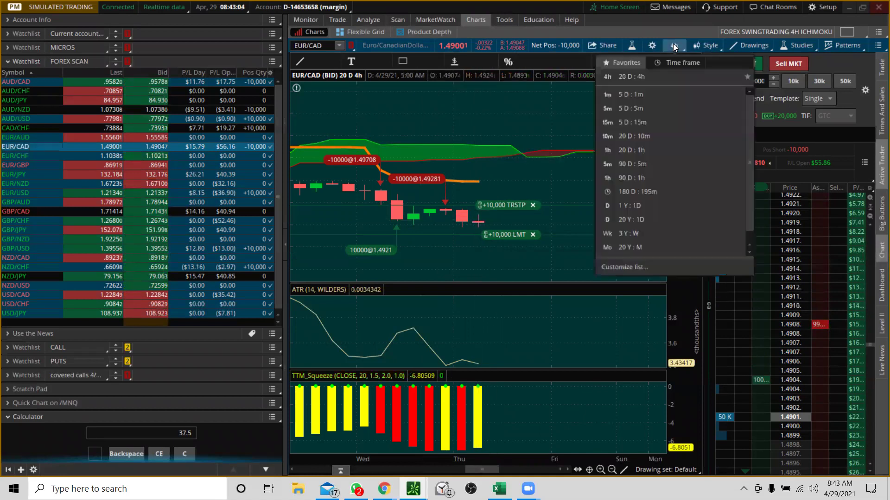
left_click(618, 206)
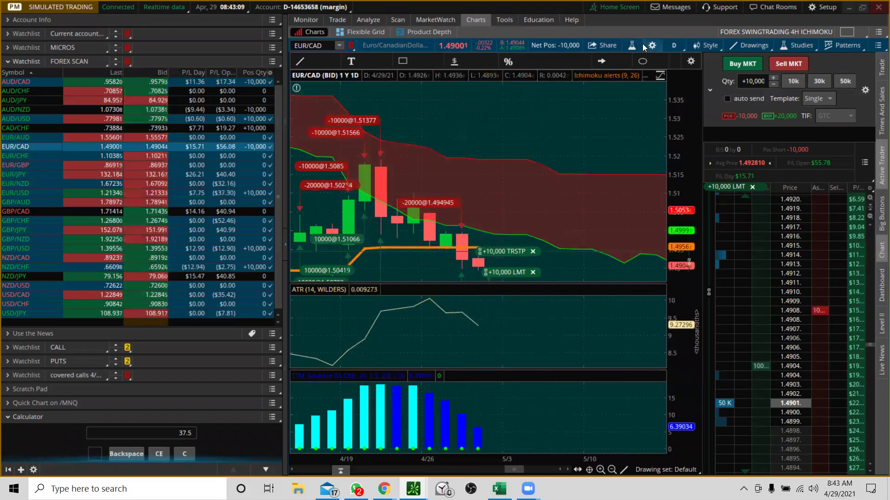
left_click(632, 44)
left_click(395, 191)
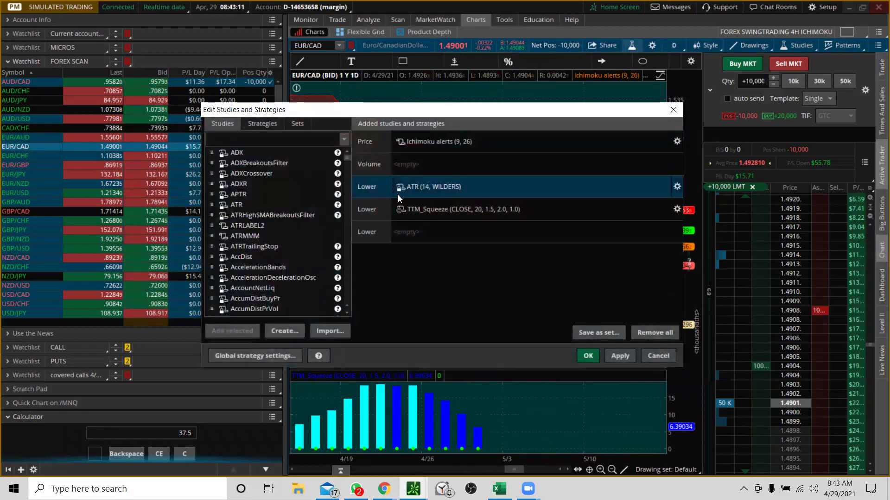
left_click(267, 138)
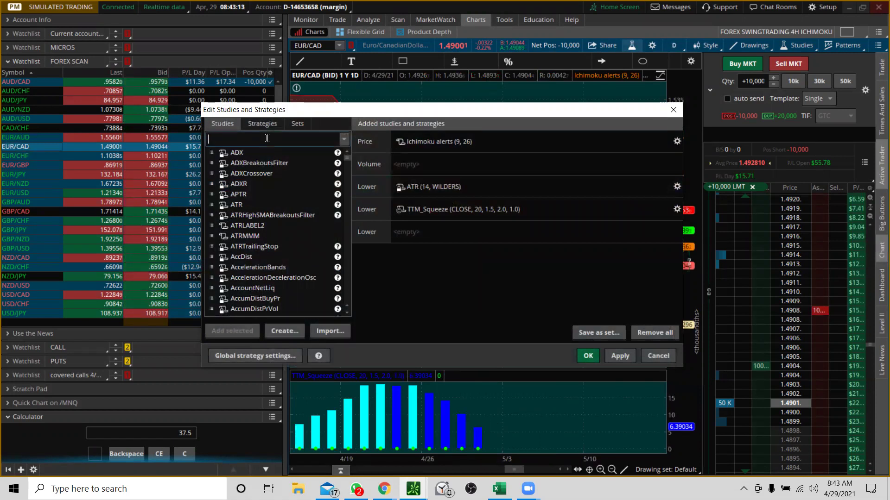
type("ATR")
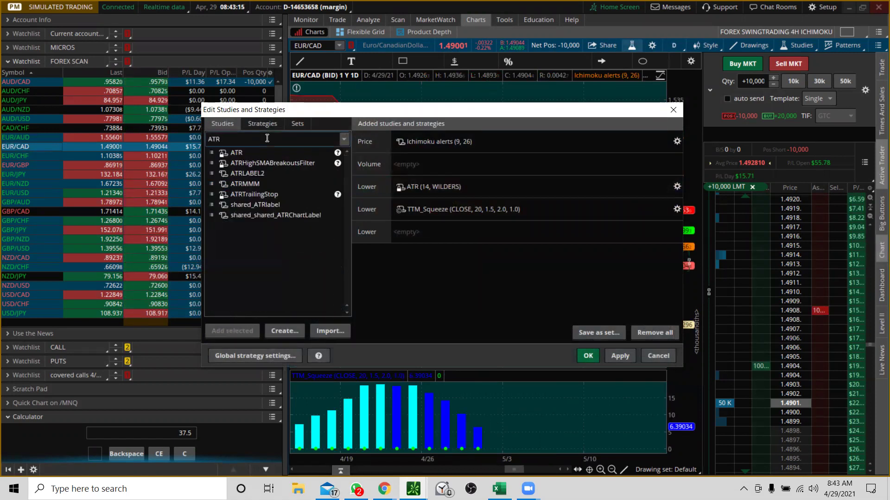
double_click(248, 183)
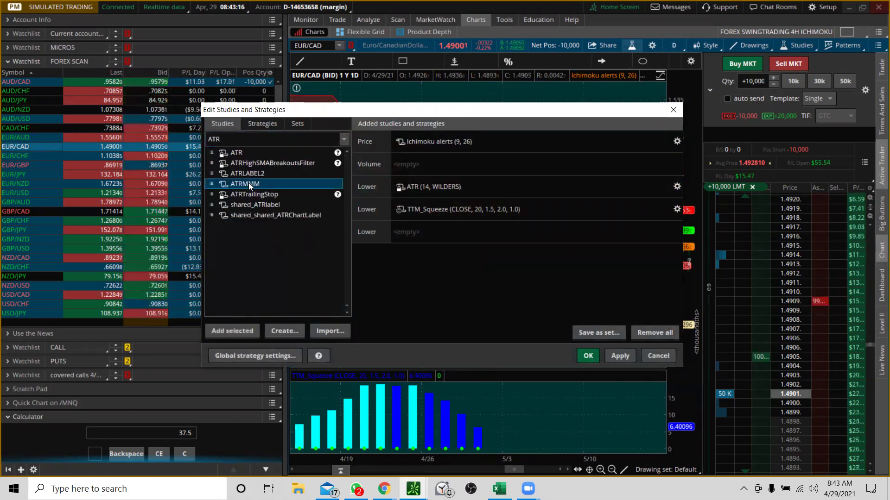
left_click(622, 354)
left_click(588, 355)
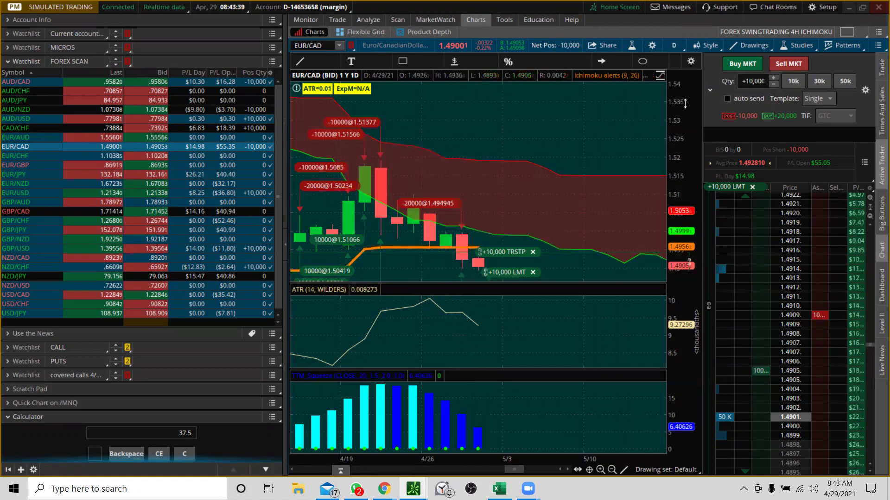
- Examine the EUR/CAD daily chart and return it to the 20 D : 4h time frame
left_click_drag(686, 104, 624, 162)
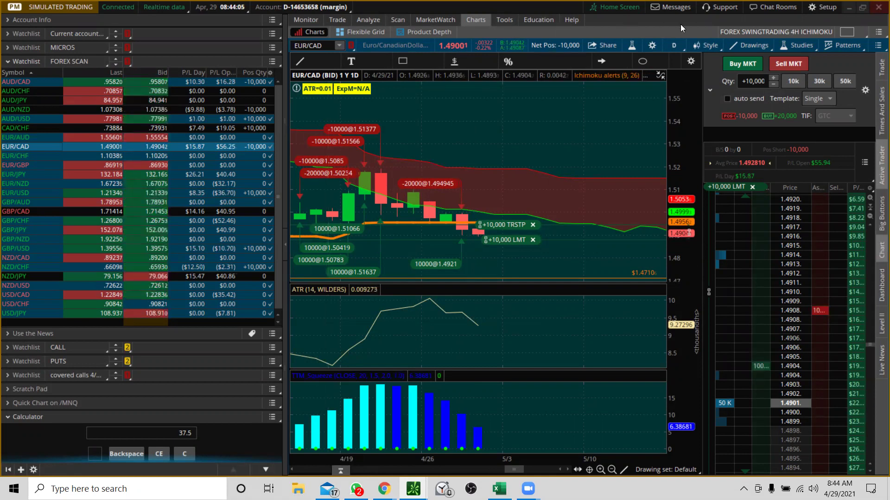
left_click(673, 45)
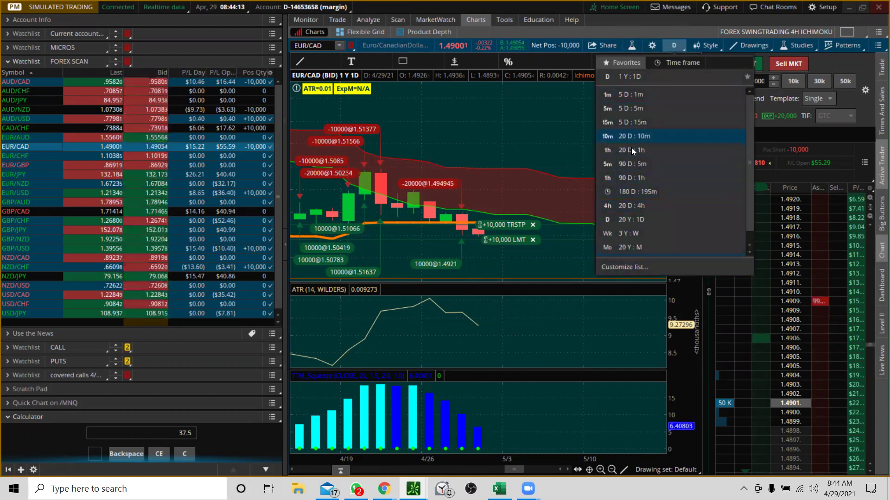
left_click(636, 205)
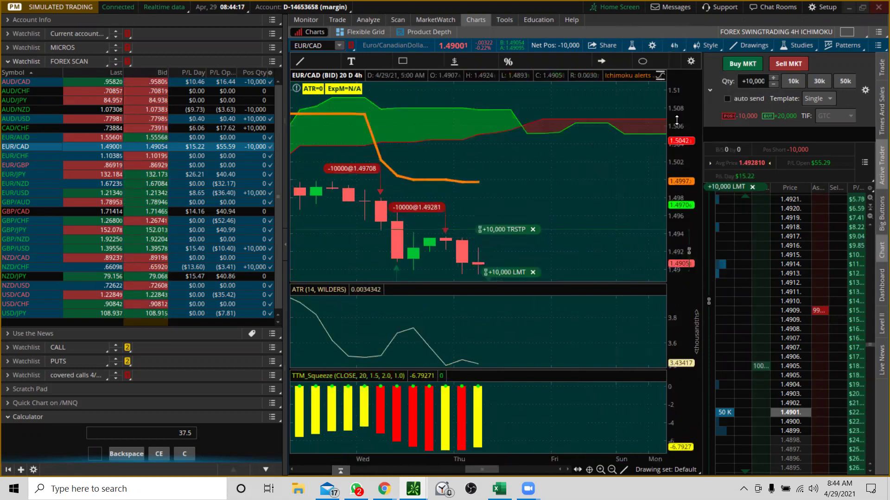
- Review the EUR/CHF and EUR/GBP 4-hour charts from the forex watchlist
left_click(225, 156)
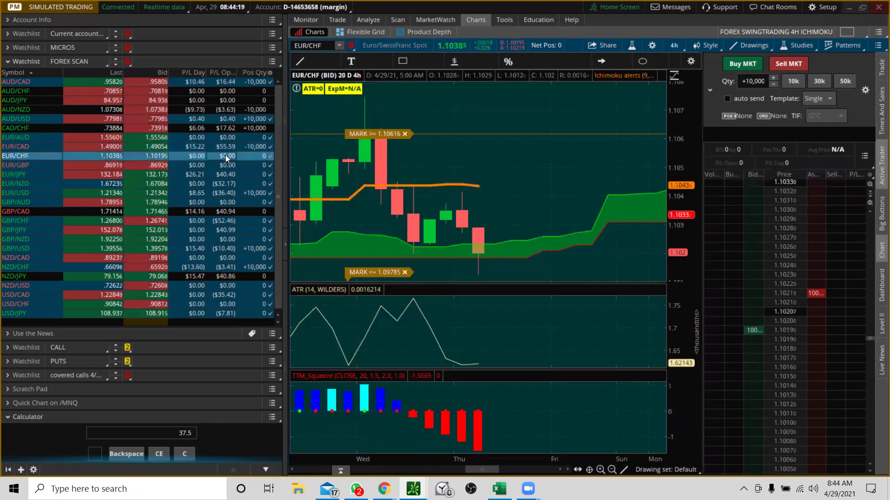
left_click_drag(682, 156, 682, 194)
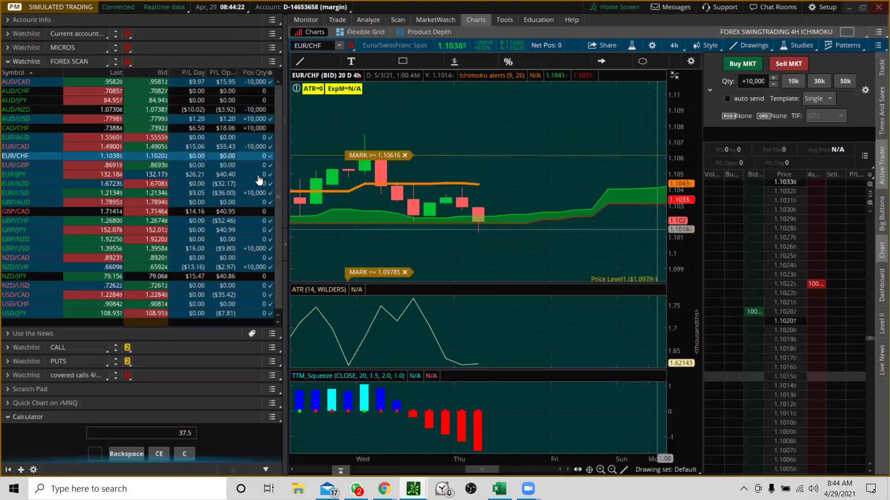
left_click(41, 165)
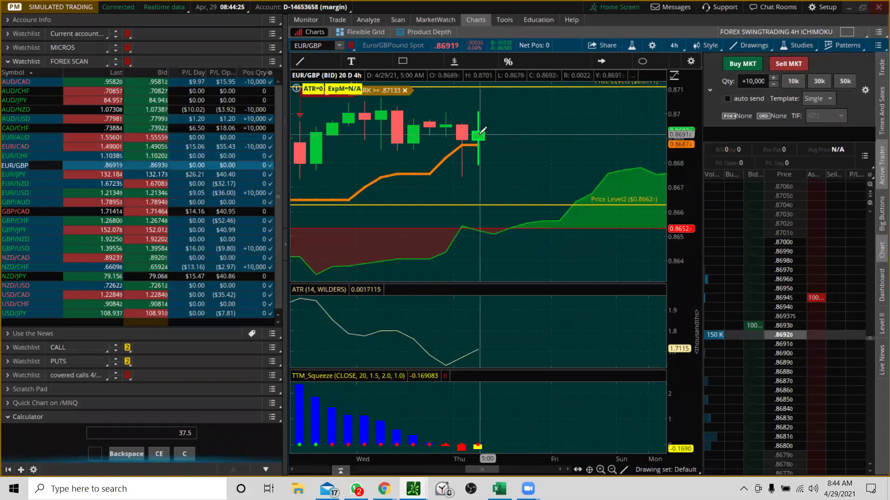
- Open the EUR/JPY 4-hour chart and clear all its drawings in the Default set
left_click(38, 176)
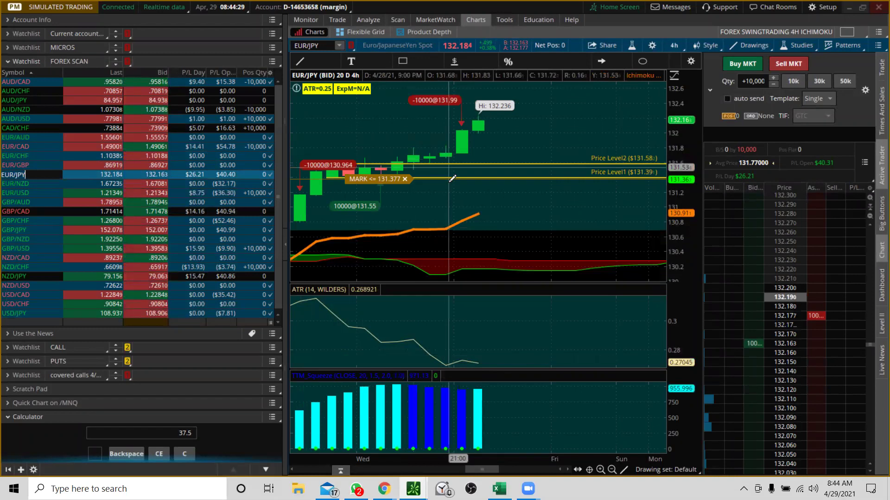
right_click(487, 163)
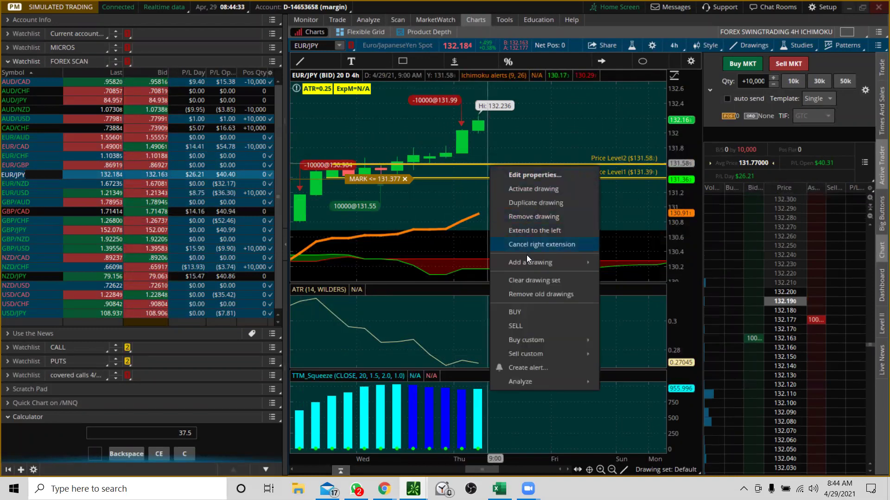
left_click(526, 281)
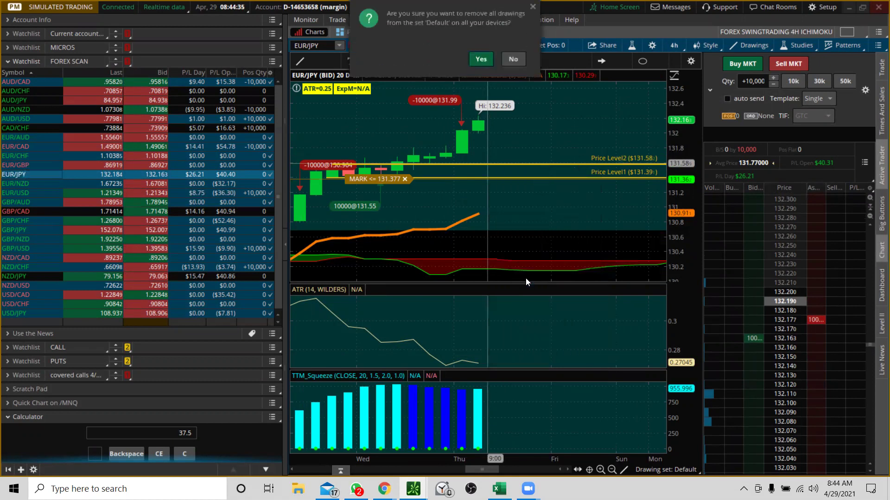
left_click(480, 59)
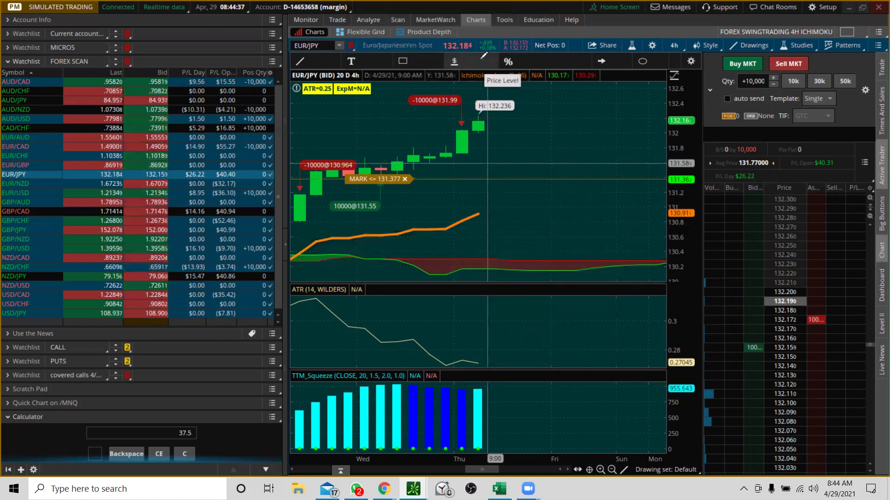
- Cancel the EUR/JPY alert for a mark at or below 131.377
left_click_drag(697, 113, 698, 139)
left_click(405, 179)
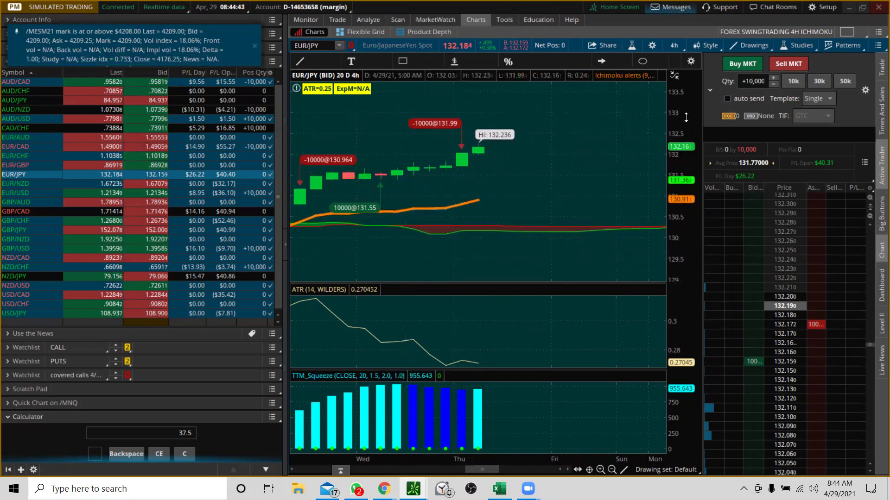
left_click_drag(692, 92, 684, 123)
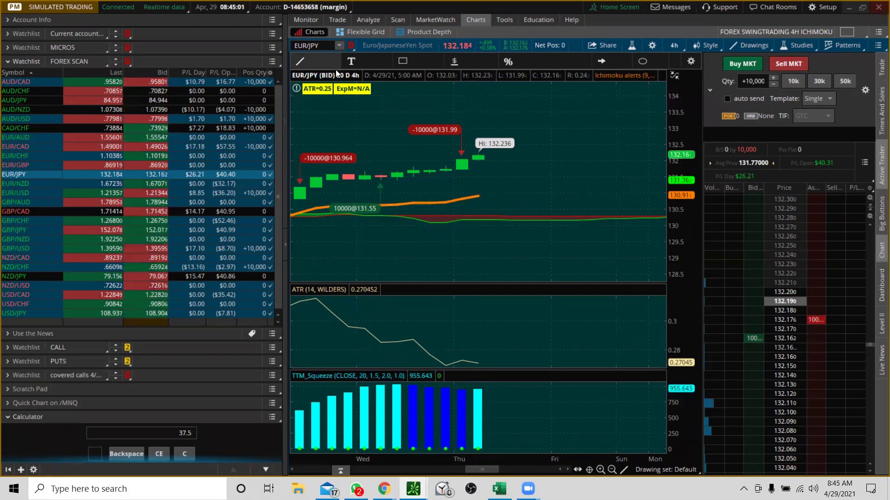
- Remove the ATRMMM (14) study from the EUR/JPY 4-hour chart and apply the change
left_click(634, 46)
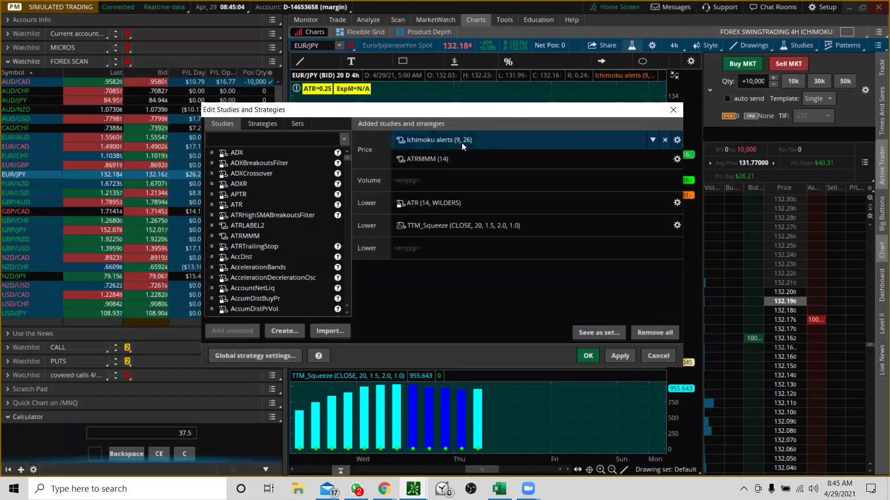
left_click(677, 159)
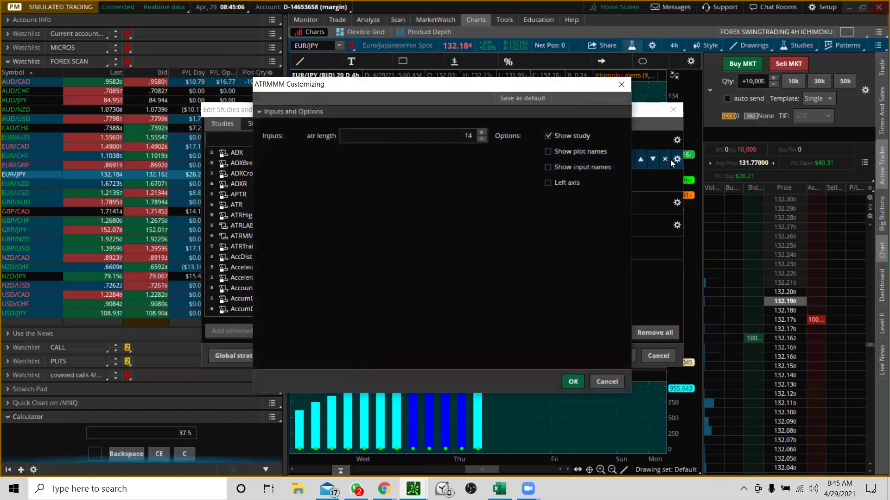
left_click(606, 382)
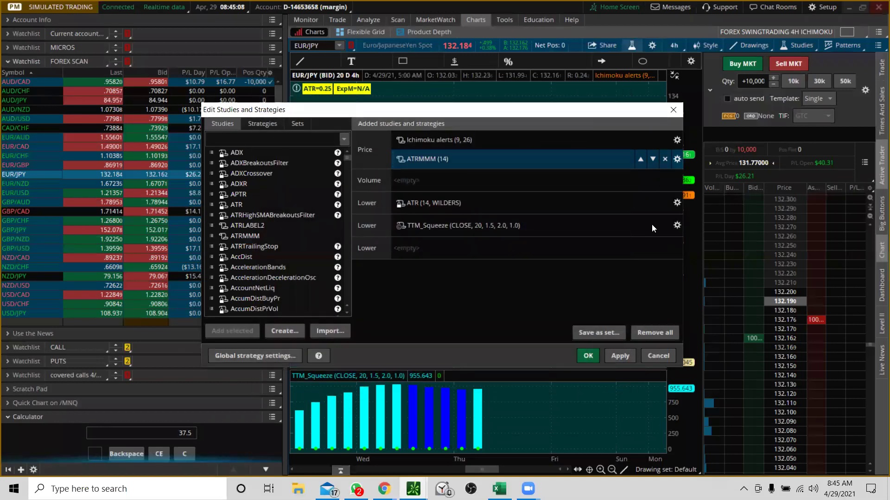
left_click(663, 160)
left_click(621, 357)
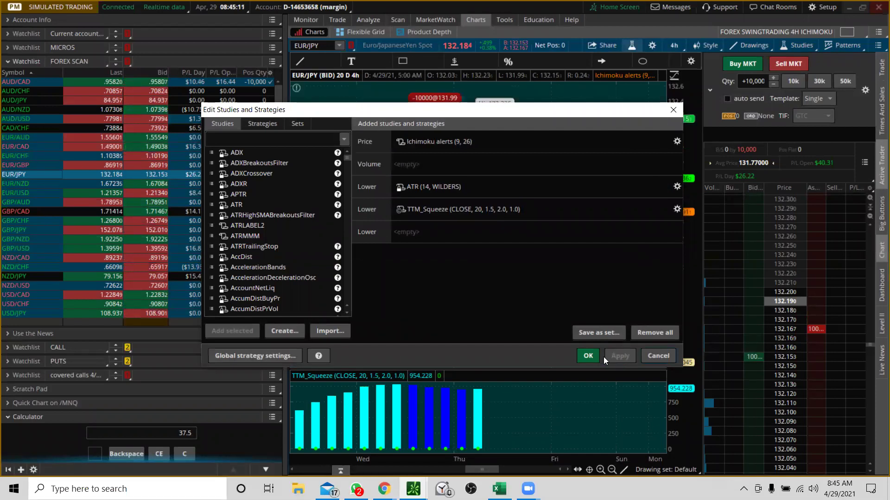
left_click(587, 355)
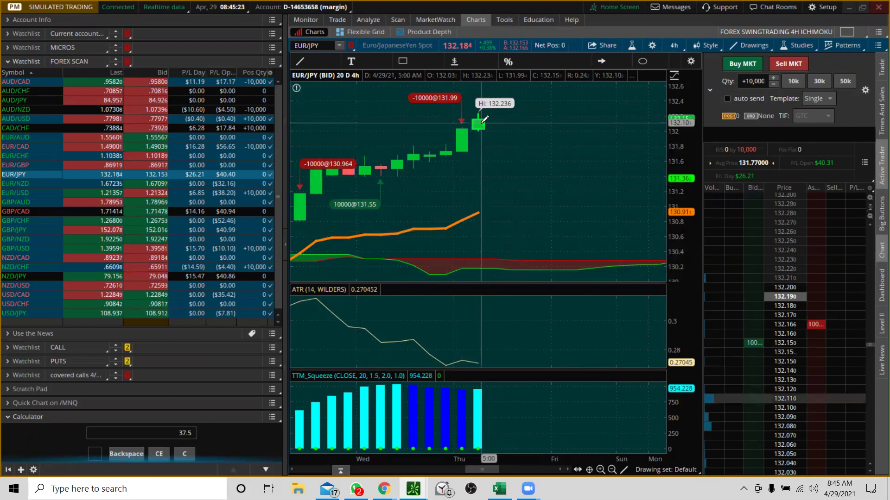
- Clear and fully reveal the calculator, and multiply 27 by 1.5 to work out the EUR/JPY ATR stop distance
left_click(179, 454)
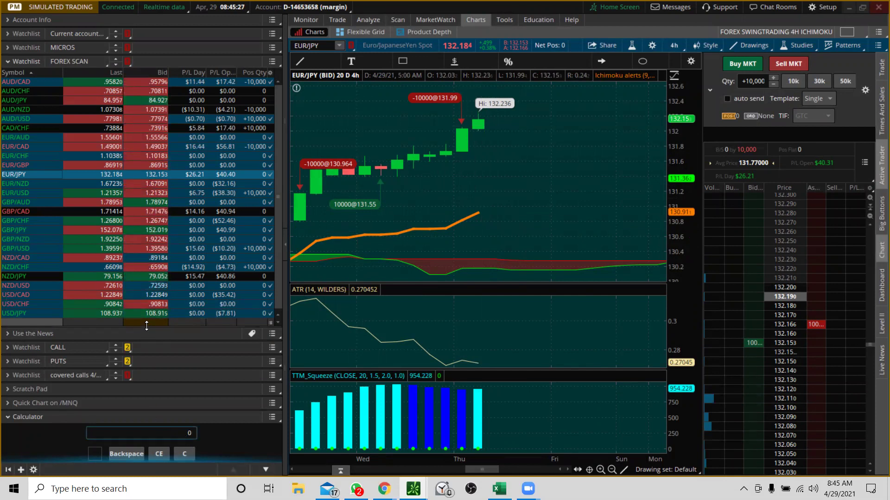
left_click_drag(146, 326, 146, 207)
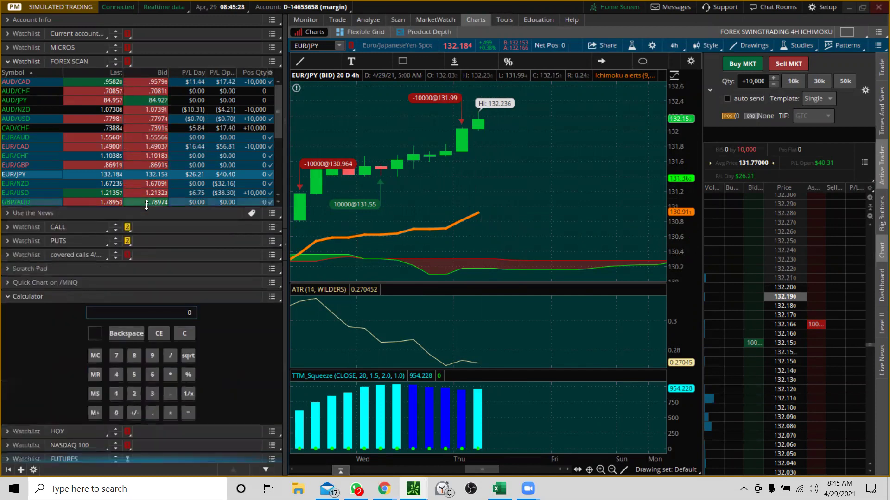
left_click(116, 358)
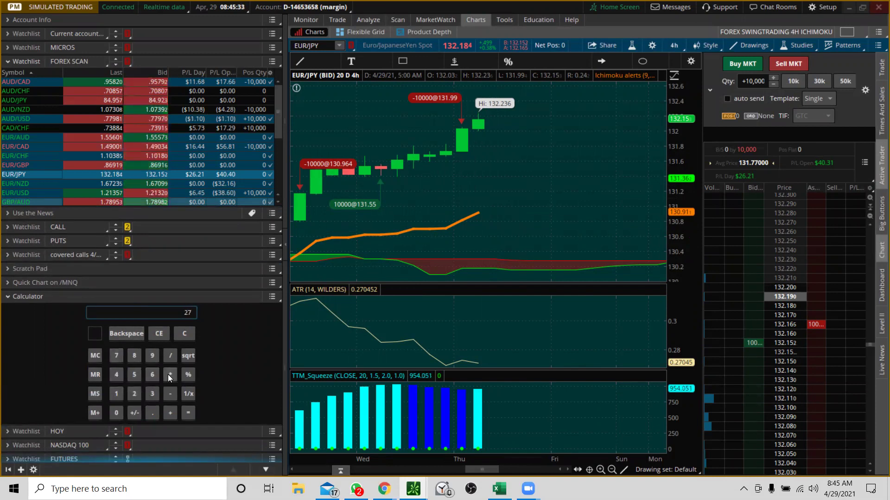
left_click(117, 394)
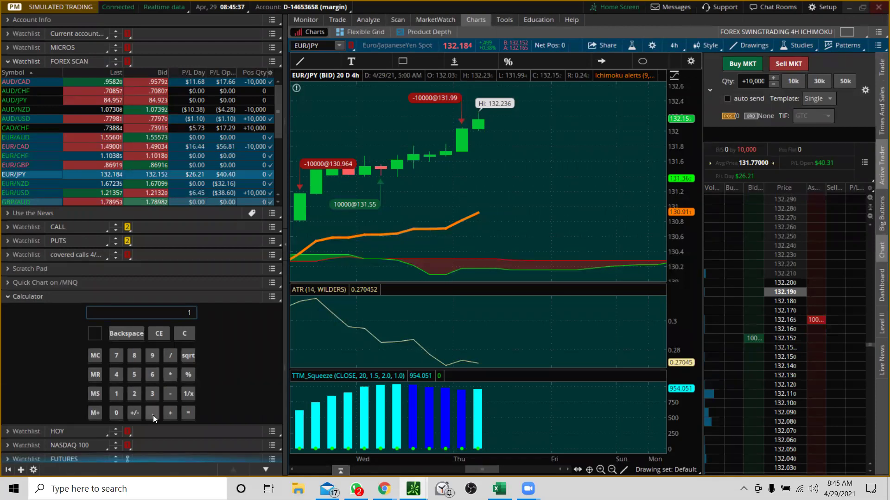
left_click(153, 415)
left_click(133, 377)
left_click(188, 413)
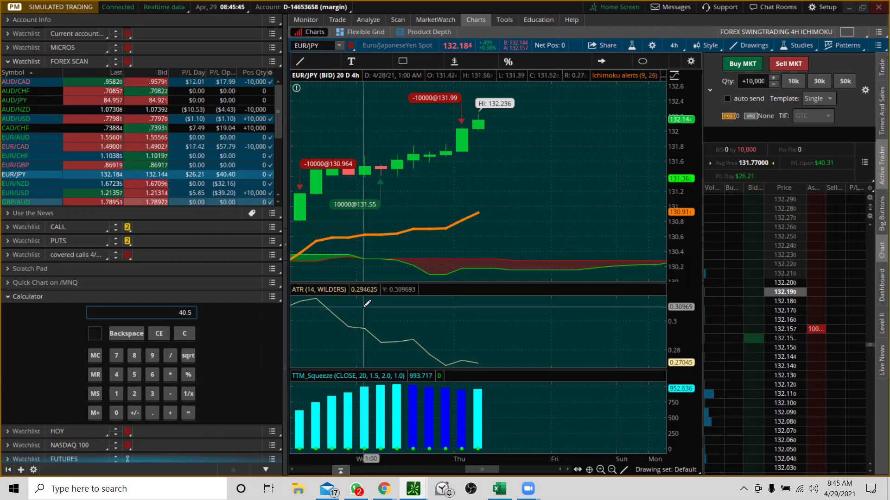
- Draft a EUR/JPY buy order with an OCO bracket from the latest candle and change its stop leg to TRAILSTOP
right_click(480, 125)
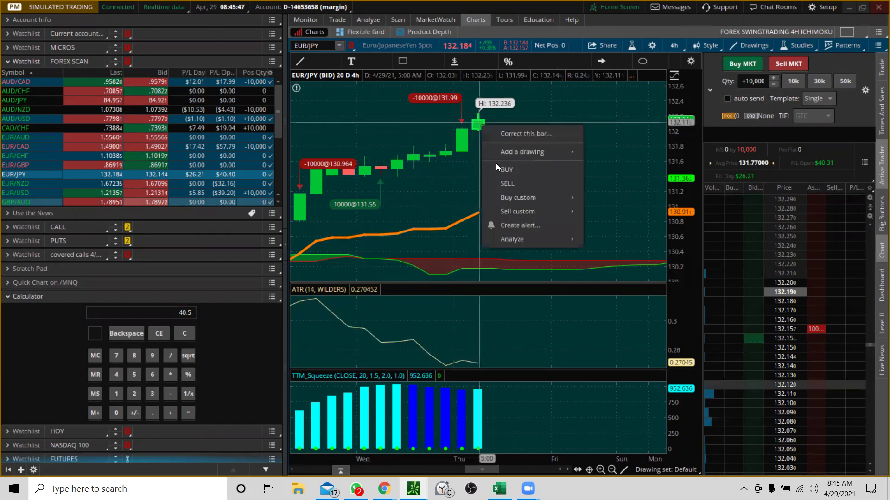
mouse_move(504, 199)
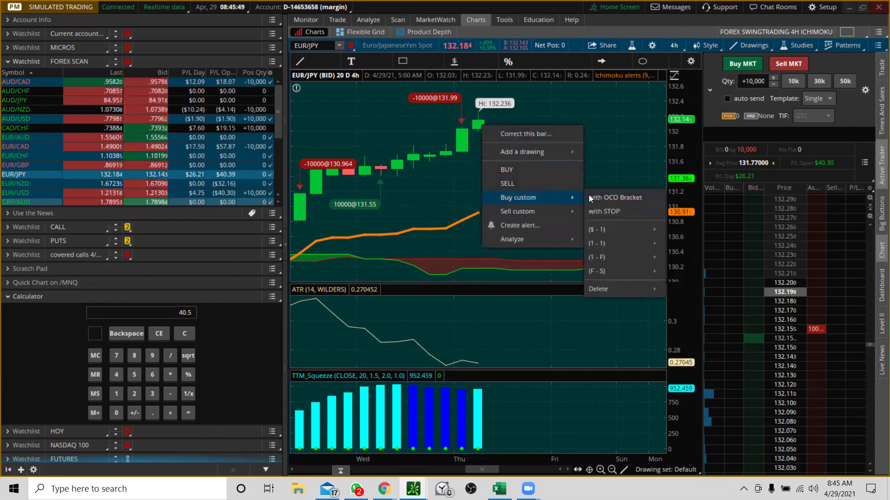
left_click(603, 197)
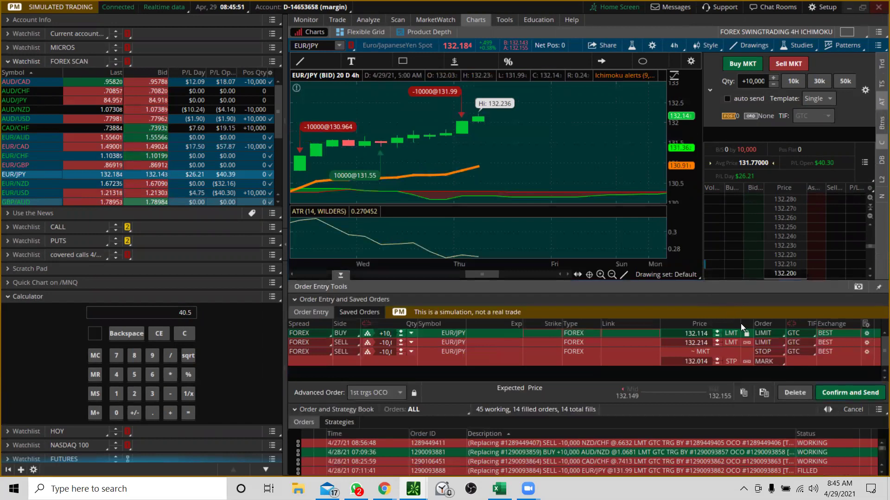
left_click(760, 350)
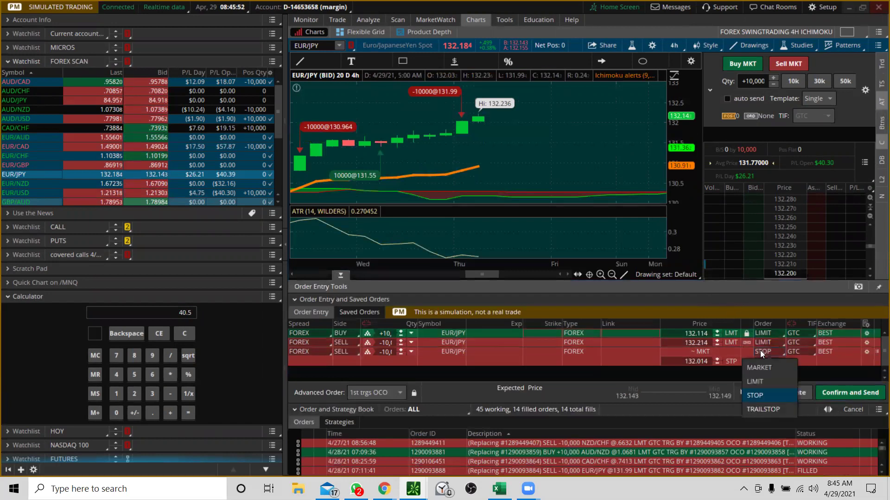
left_click(764, 406)
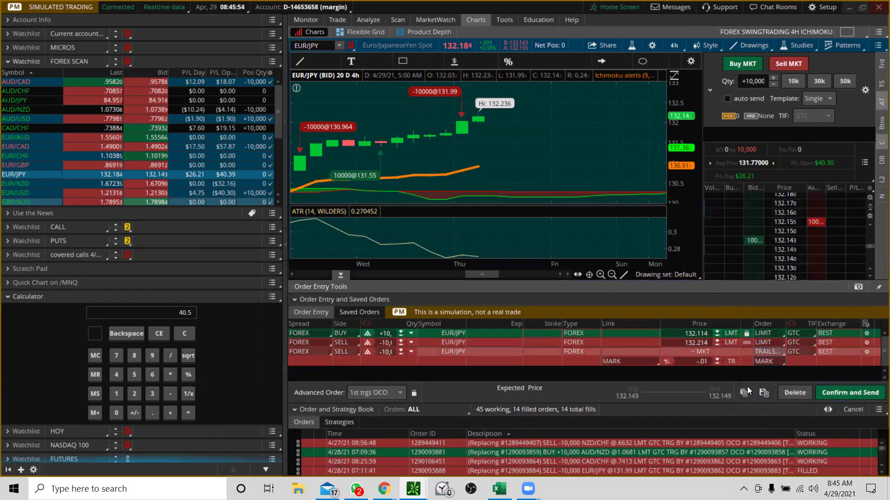
- Set the trailing stop offset to -.41 and delete the drafted EUR/JPY bracket order without sending it
left_click(707, 361)
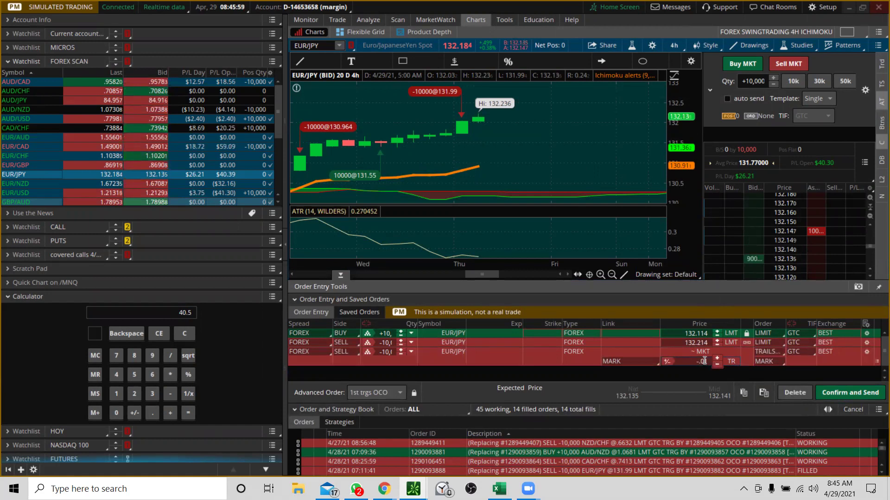
key("BackSpace")
key("BackSpace")
key("BackSpace")
type(".41")
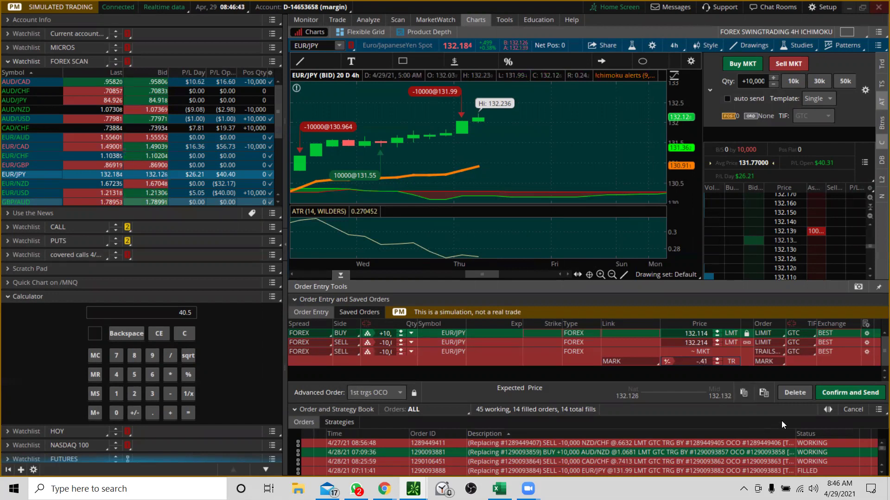
left_click(787, 395)
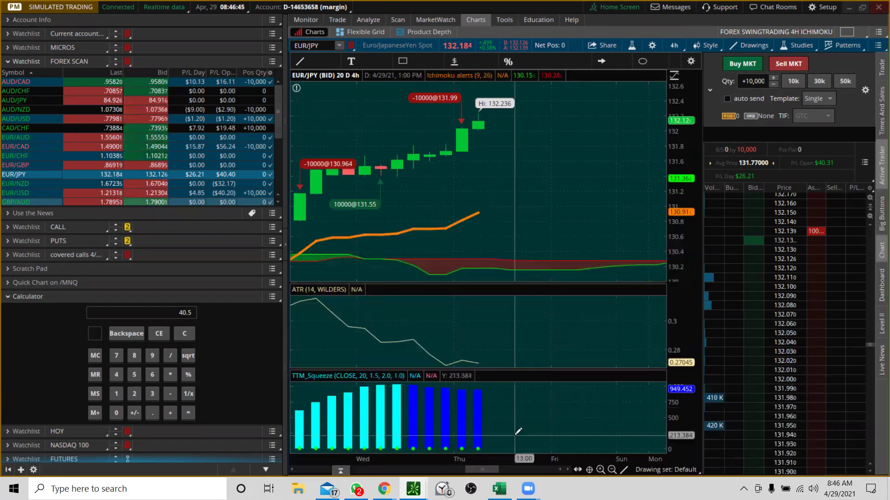
- Choose the price level drawing tool and create a EUR/JPY alert at about 132.22, near the latest candle's high
left_click_drag(685, 118, 683, 245)
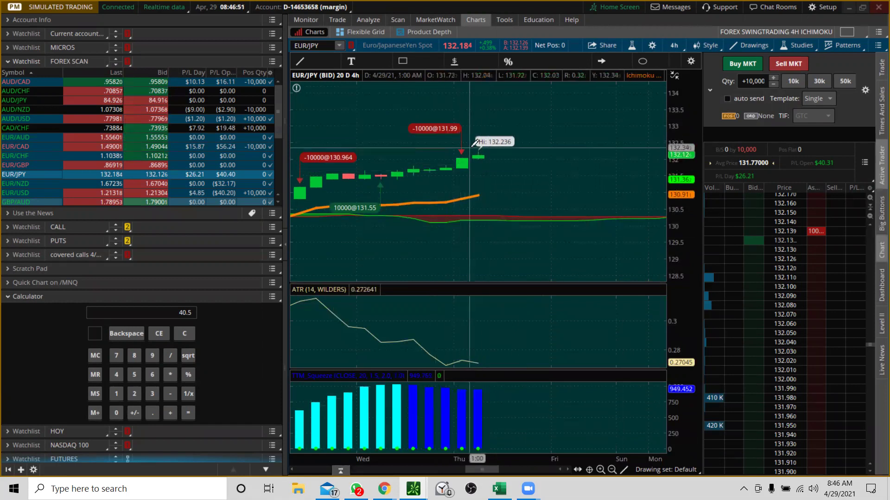
left_click(448, 62)
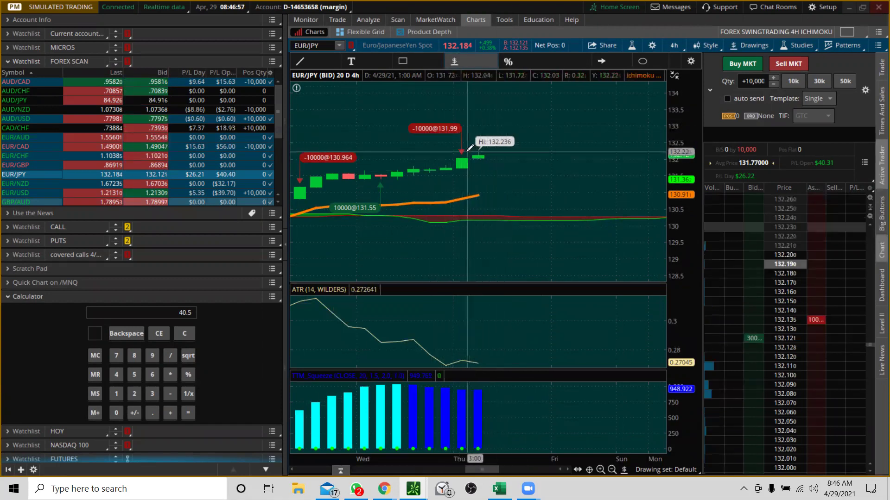
right_click(467, 153)
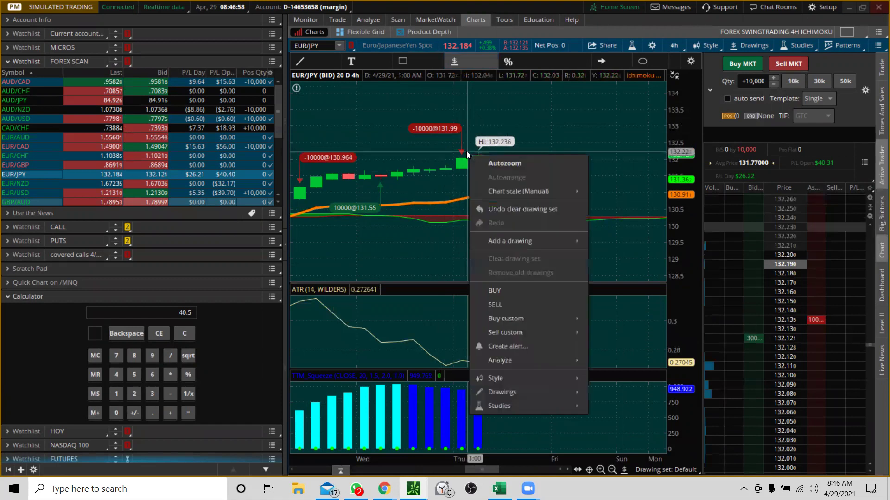
left_click(501, 345)
left_click(559, 397)
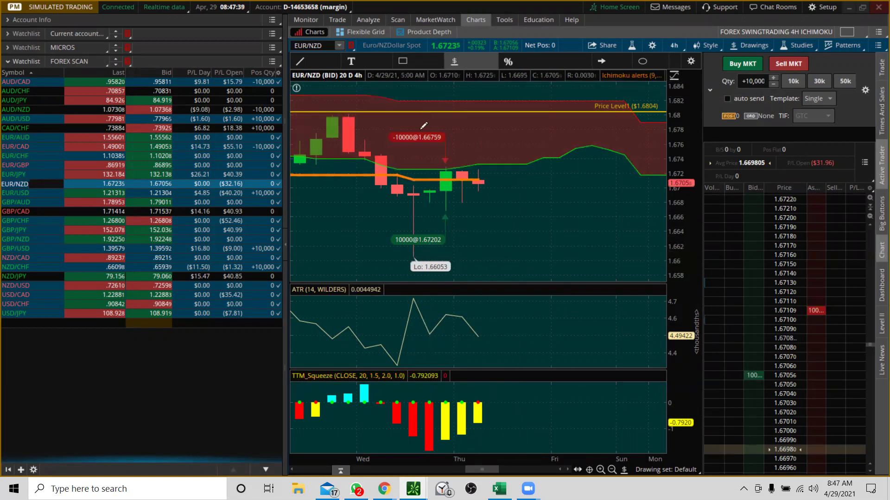
- Create a EUR/NZD price alert for the mark at or below 1.66666
right_click(381, 215)
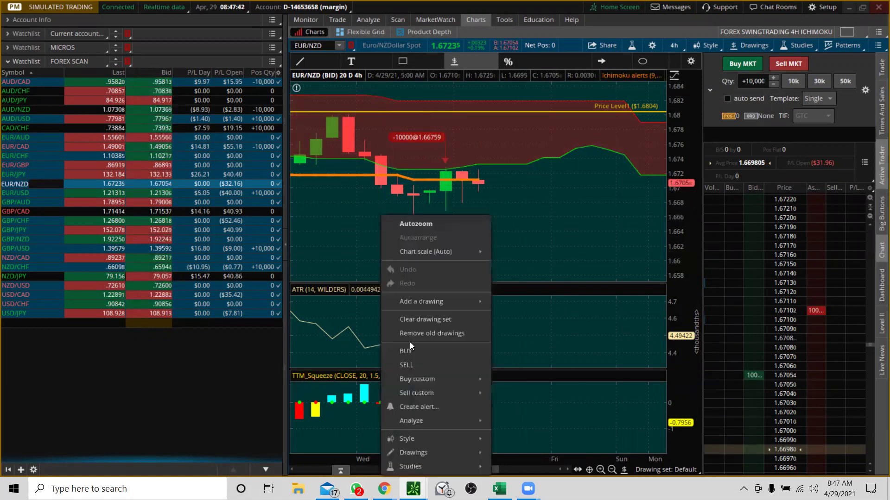
left_click(432, 405)
left_click(409, 157)
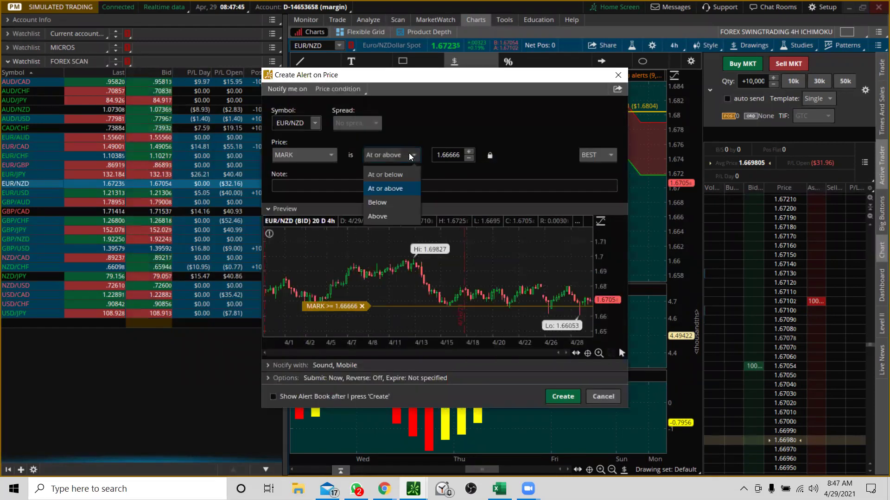
left_click(405, 175)
left_click(573, 396)
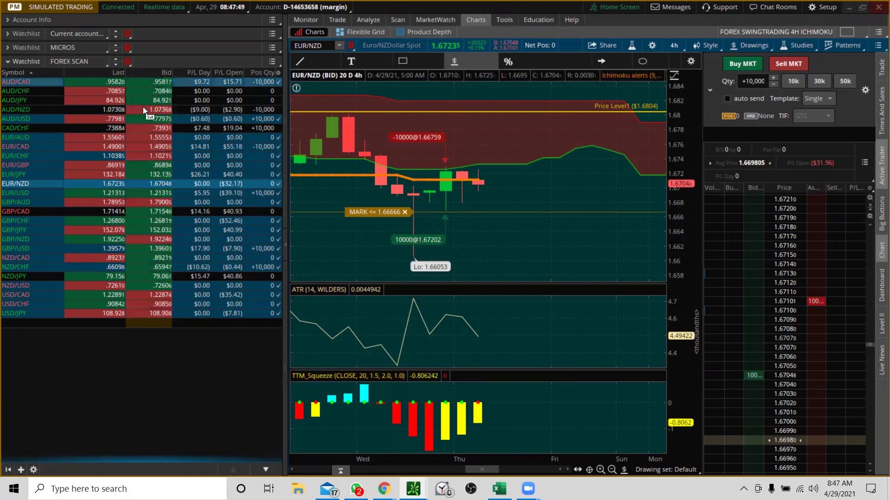
- Collapse the FOREX SCAN watchlist and use the cleared calculator to subtract 6720 from 6675
left_click(11, 61)
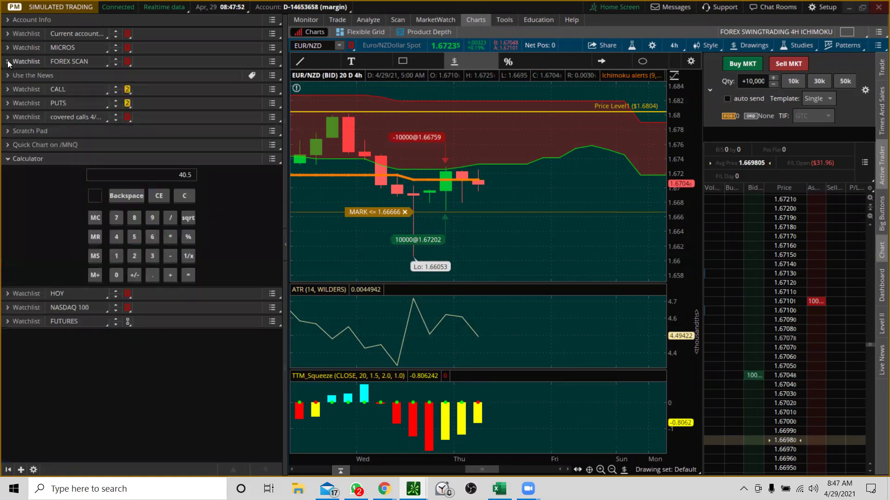
left_click(181, 195)
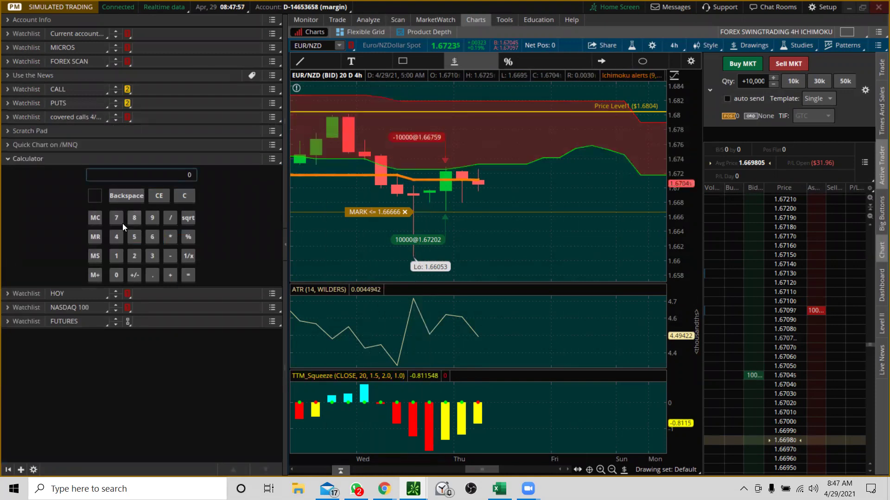
left_click(152, 237)
left_click(118, 220)
left_click(131, 235)
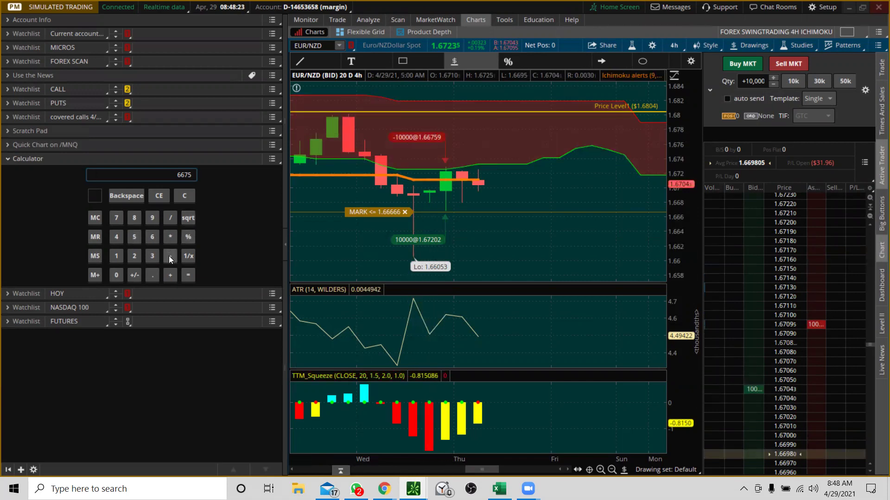
left_click(151, 236)
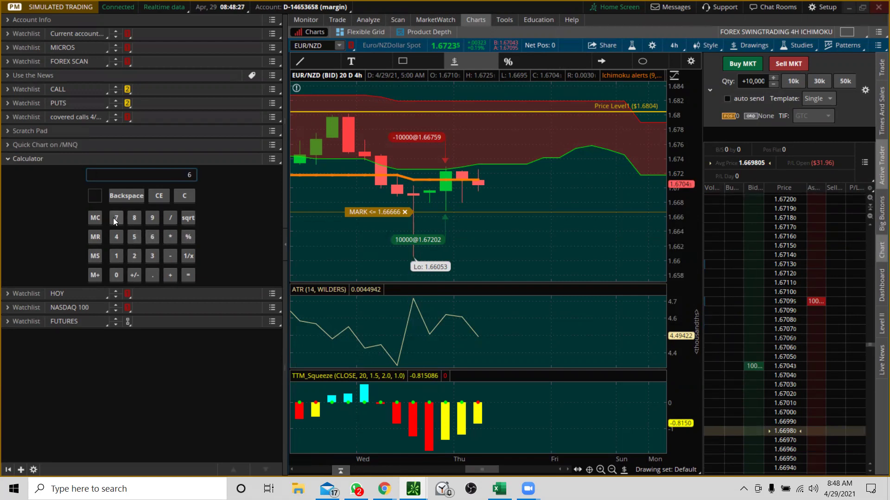
left_click(115, 220)
left_click(134, 257)
left_click(116, 275)
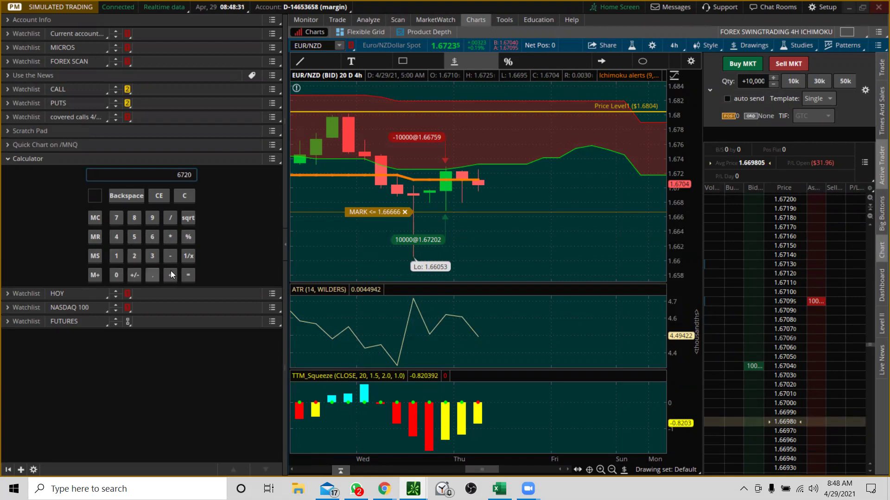
left_click(185, 277)
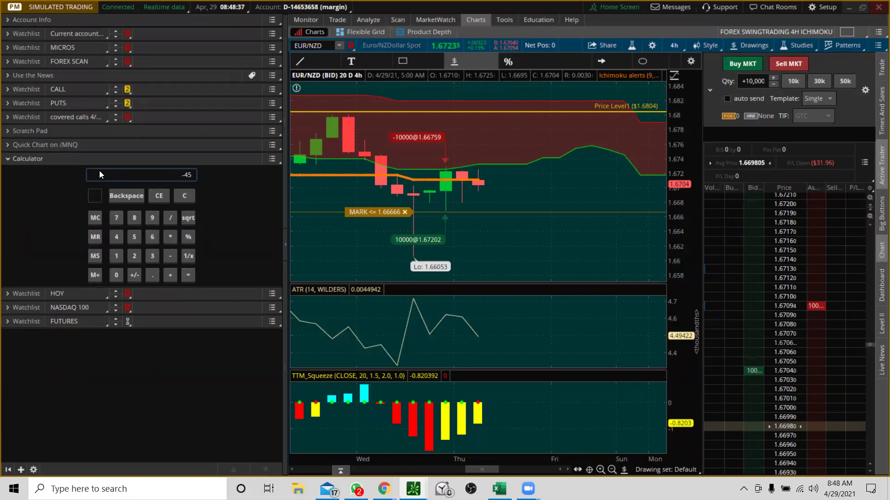
- Clear the calculator and compute the pip difference between the EUR/NZD entry and exit prices as 6720 minus 6675
left_click(184, 197)
left_click(116, 217)
left_click(131, 258)
left_click(118, 277)
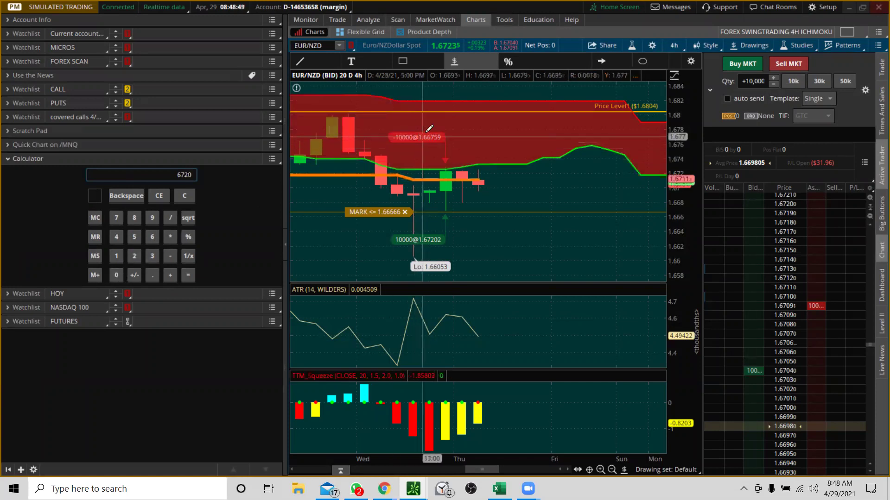
mouse_move(437, 132)
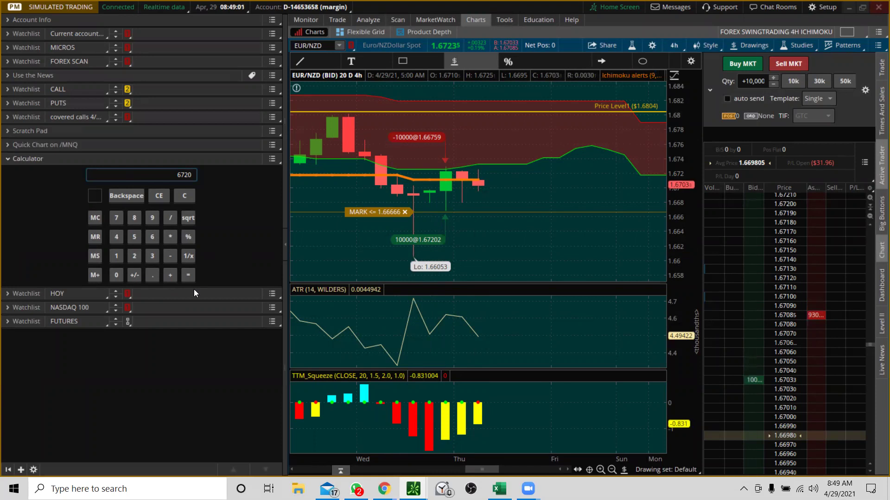
left_click(170, 254)
left_click(152, 237)
left_click(116, 217)
left_click(133, 237)
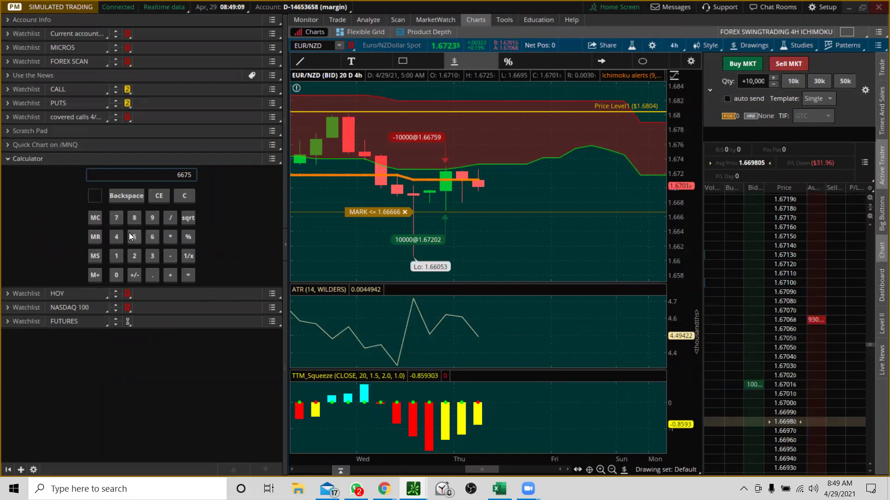
left_click(188, 276)
- Clear and collapse the calculator, expand the FOREX SCAN watchlist again, and dismiss the alert and order notifications covering it
left_click(185, 197)
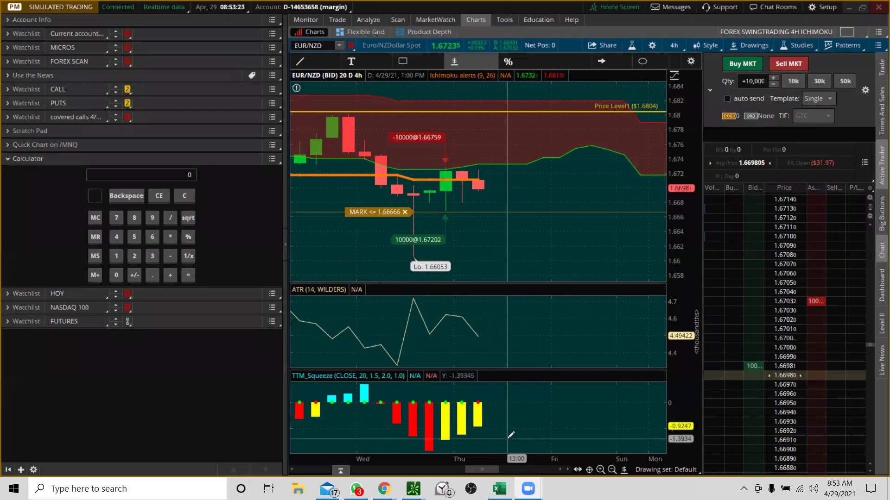
left_click(7, 160)
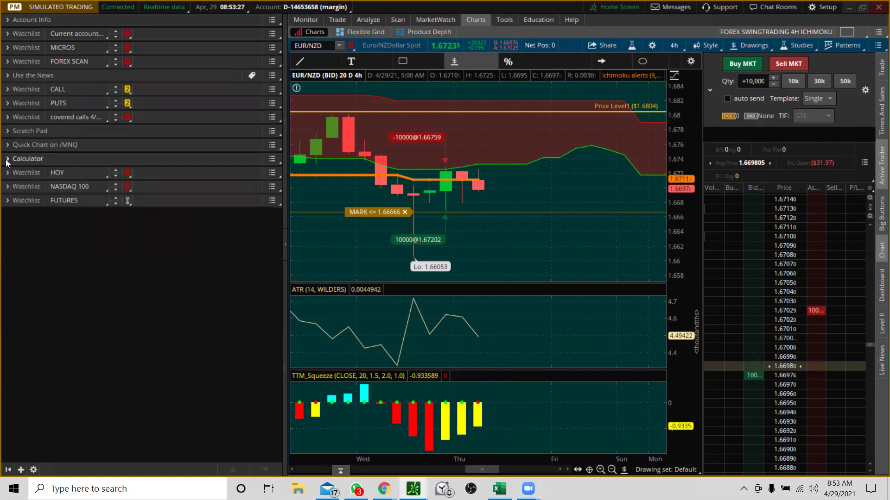
left_click(8, 62)
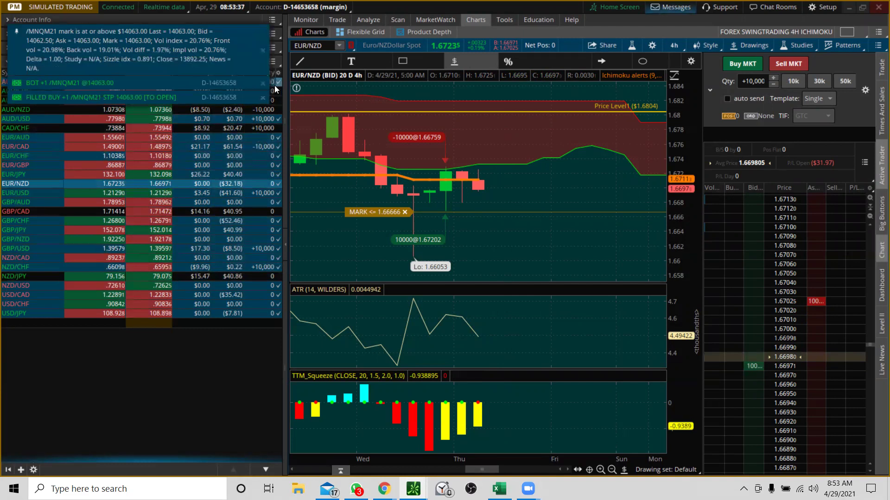
left_click(262, 51)
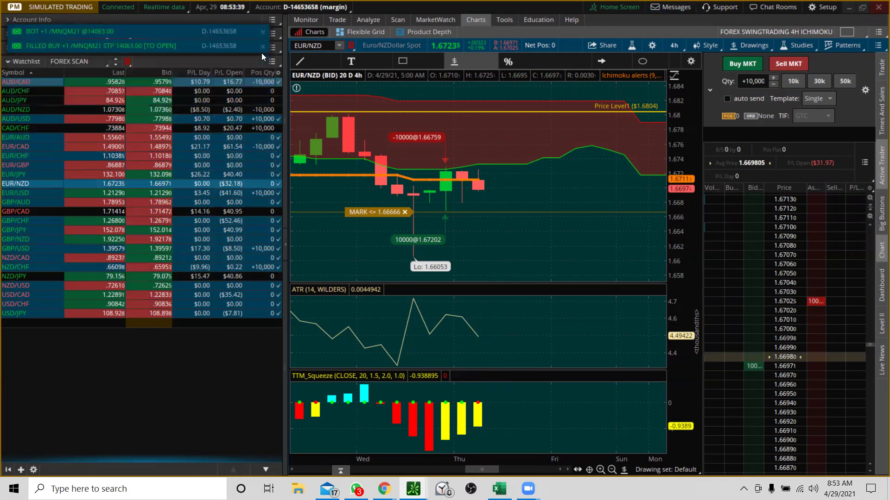
left_click(261, 33)
left_click(262, 32)
- Show the account's activity and positions and collapse all groups in the position statement
mouse_move(301, 21)
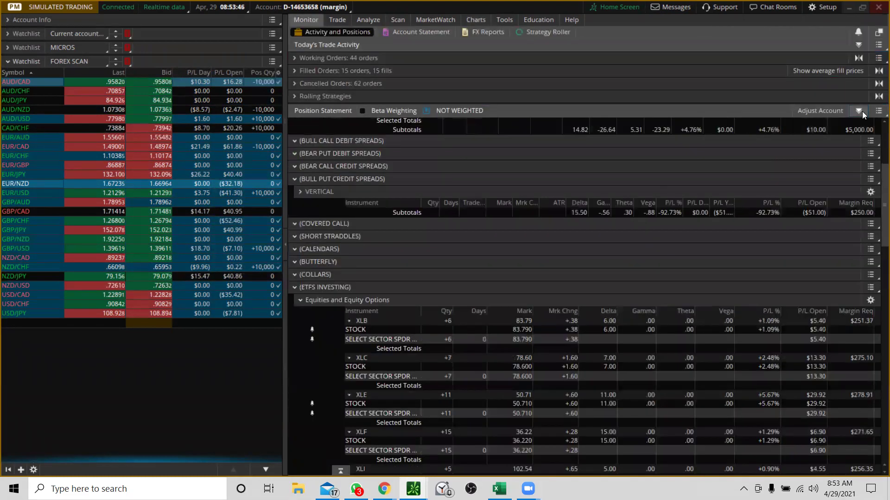
left_click(858, 111)
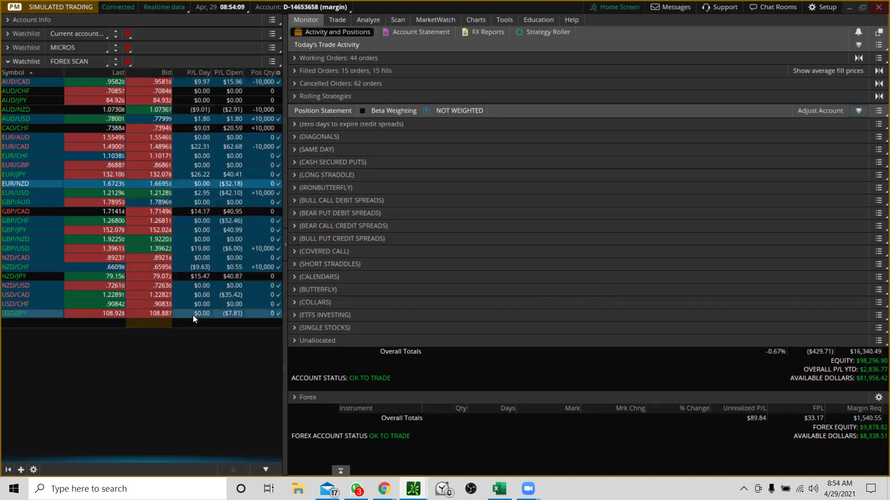
- Return to the charts, load EUR/USD from the watchlist, and compress its price scale to fit both pending sell orders
left_click(479, 21)
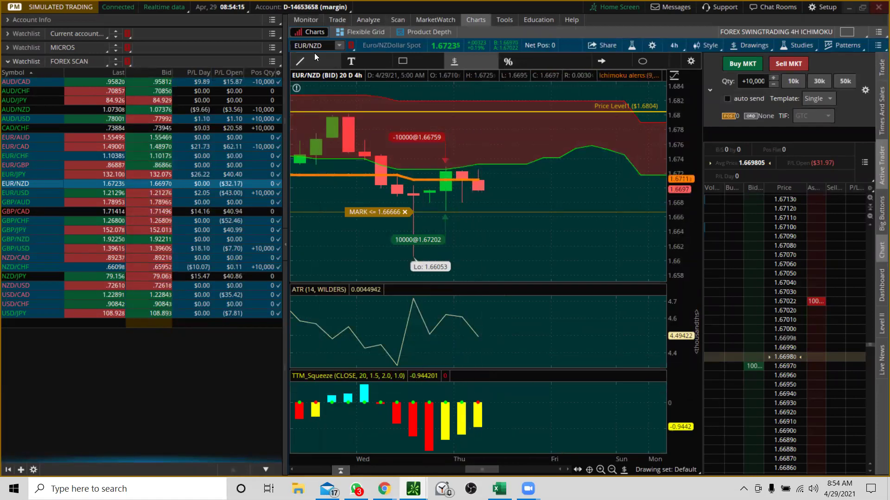
left_click(33, 191)
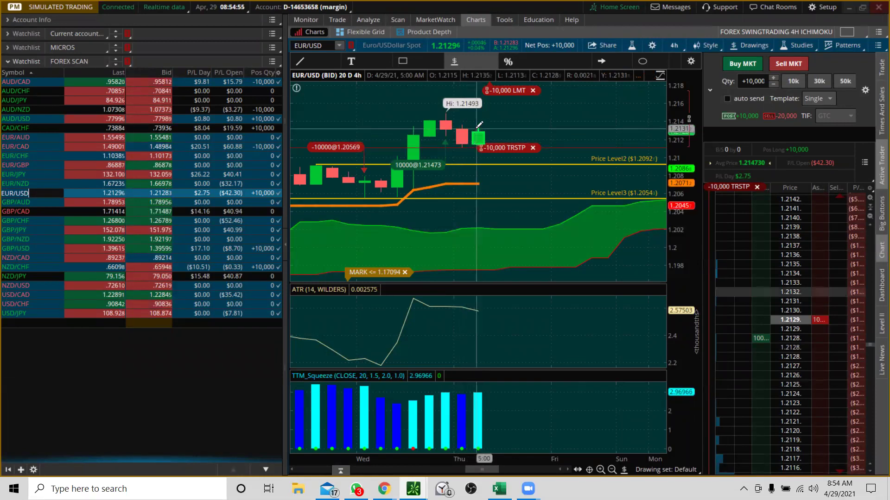
left_click_drag(676, 113, 677, 135)
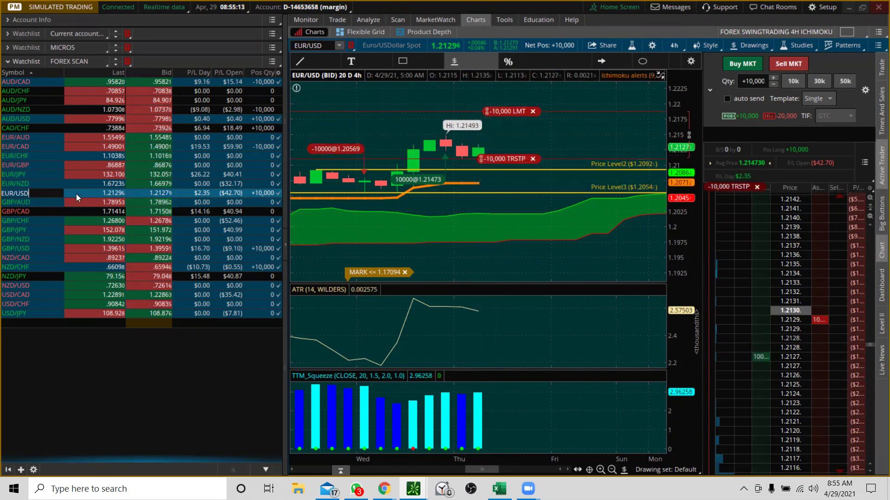
- Review the GBP/AUD and GBP/CAD charts, compressing the GBP/CAD price scale to fit its entry and exit markers
left_click(35, 206)
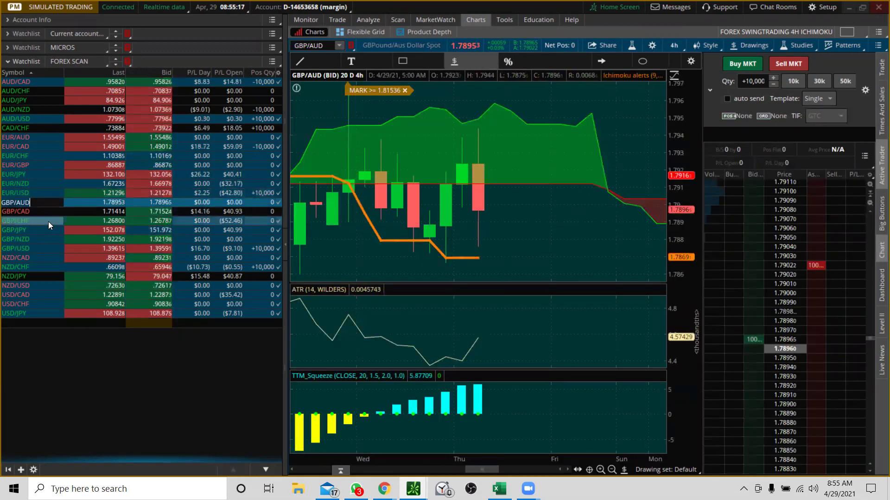
left_click(42, 211)
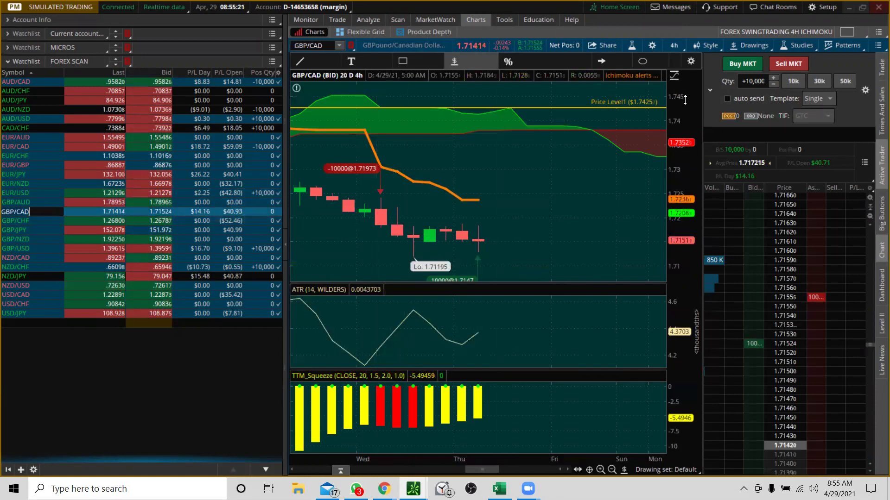
left_click_drag(685, 98, 679, 272)
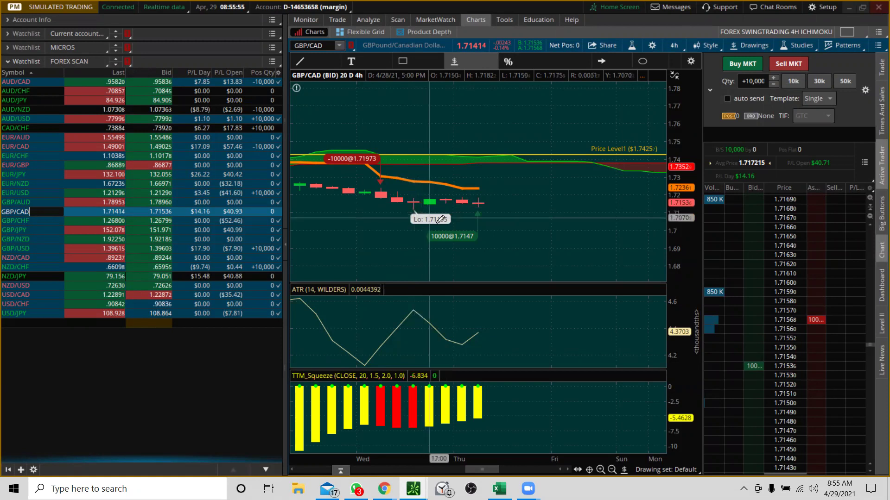
mouse_move(470, 232)
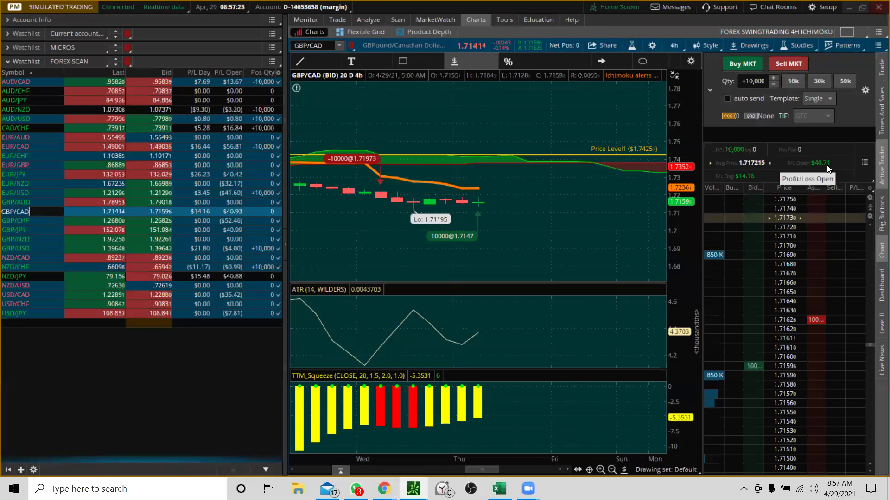
- Review the GBP/CHF chart with a compressed price scale, comparing it with the GBP/JPY chart
left_click(38, 221)
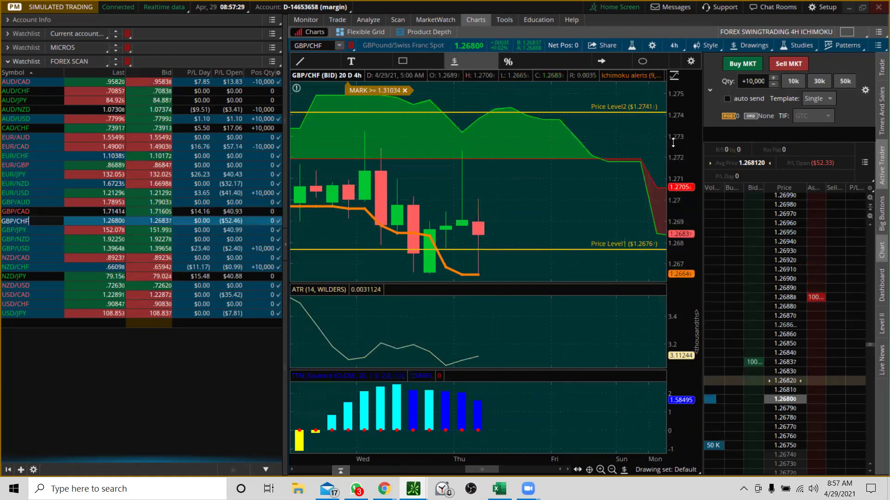
left_click_drag(673, 143, 674, 249)
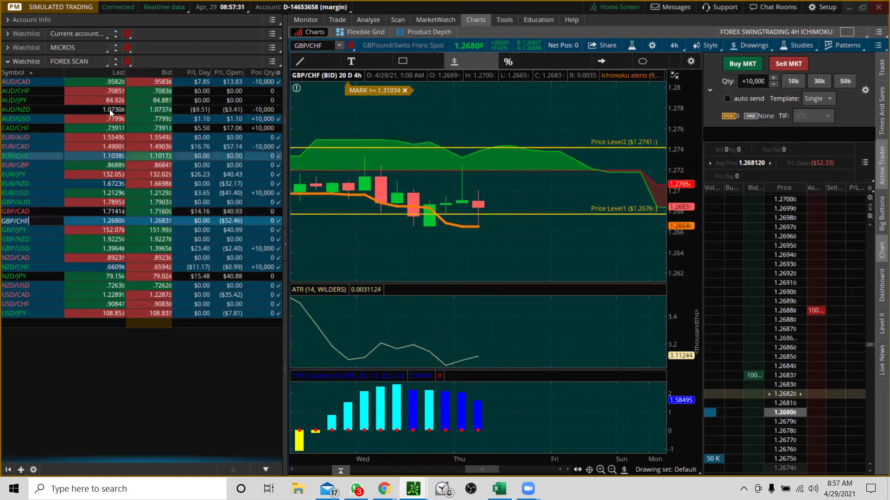
left_click(33, 230)
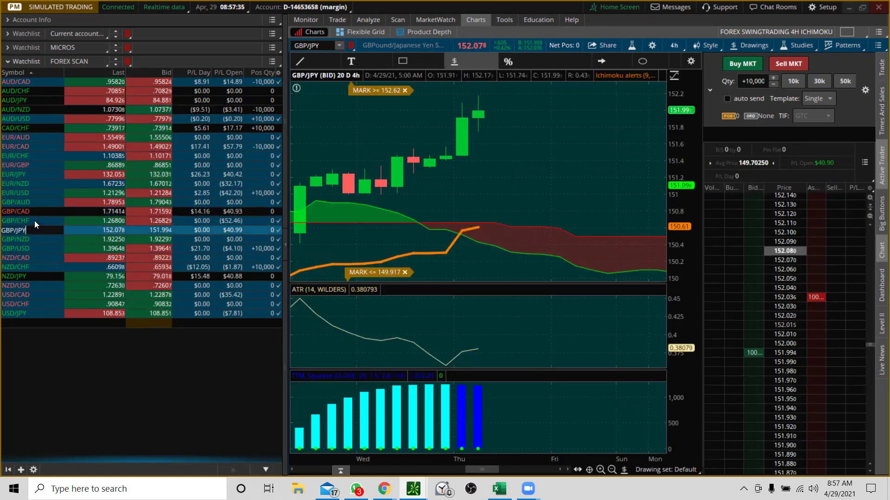
left_click(35, 221)
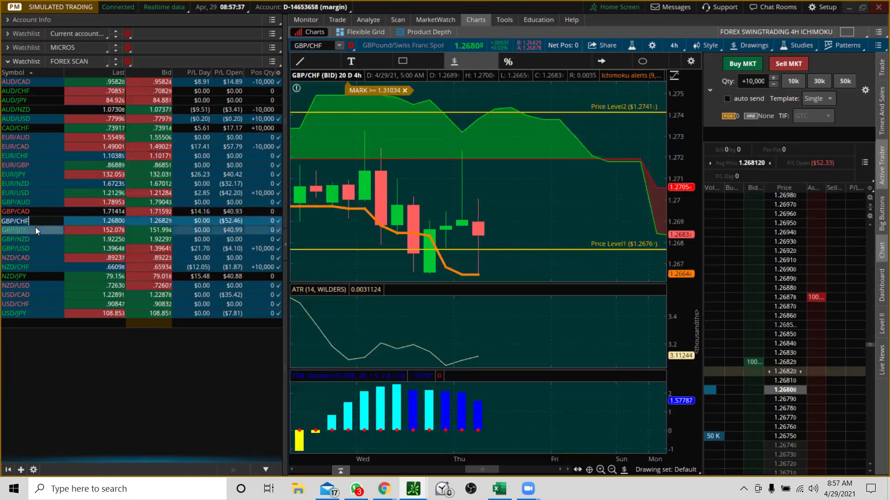
- On the GBP/JPY chart, lower the upper price alert to trigger at or above 152.22
left_click(36, 229)
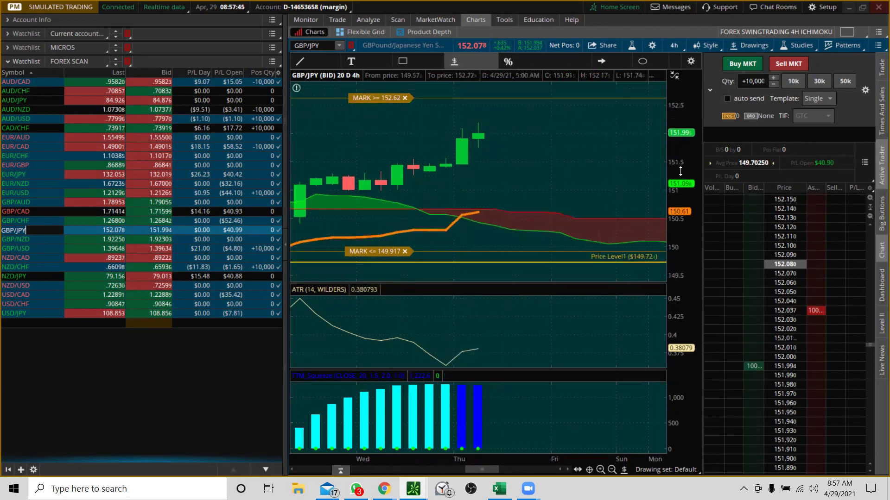
left_click_drag(388, 110, 389, 137)
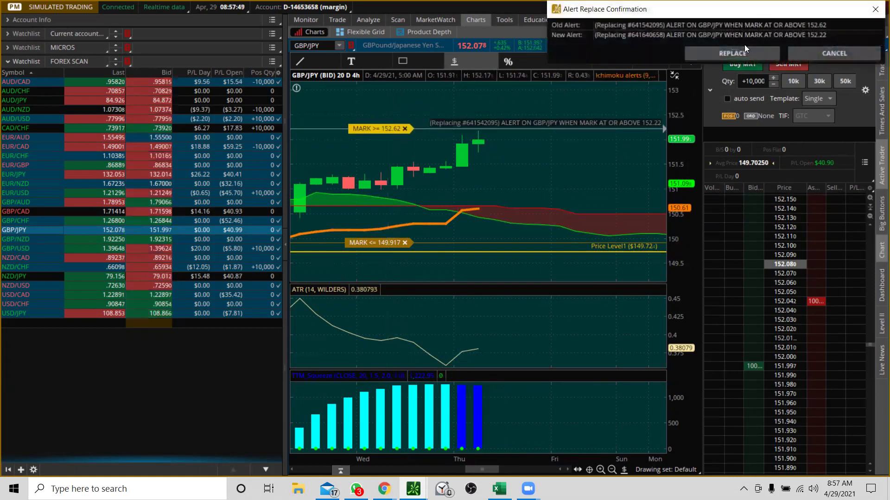
left_click(733, 54)
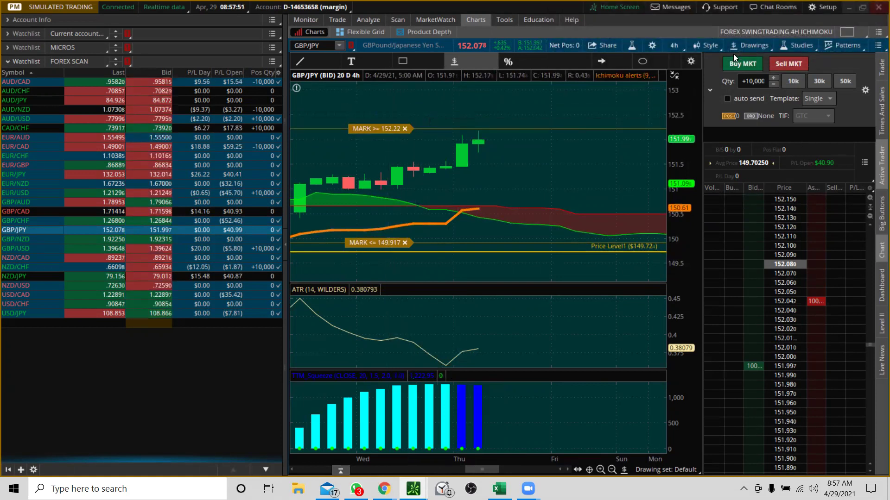
- Examine the full 20-day GBP/JPY price history and its past trade markers, including a close-up of price action since mid-April
right_click(485, 179)
left_click(503, 187)
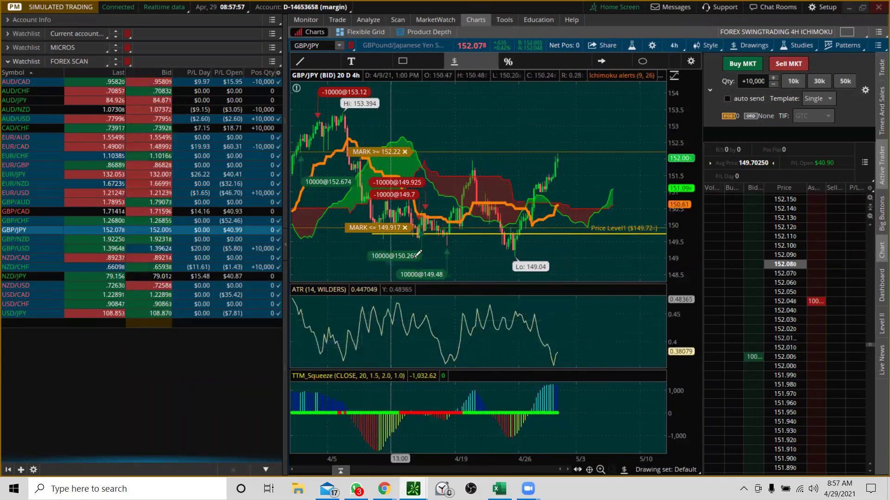
left_click_drag(427, 253, 579, 164)
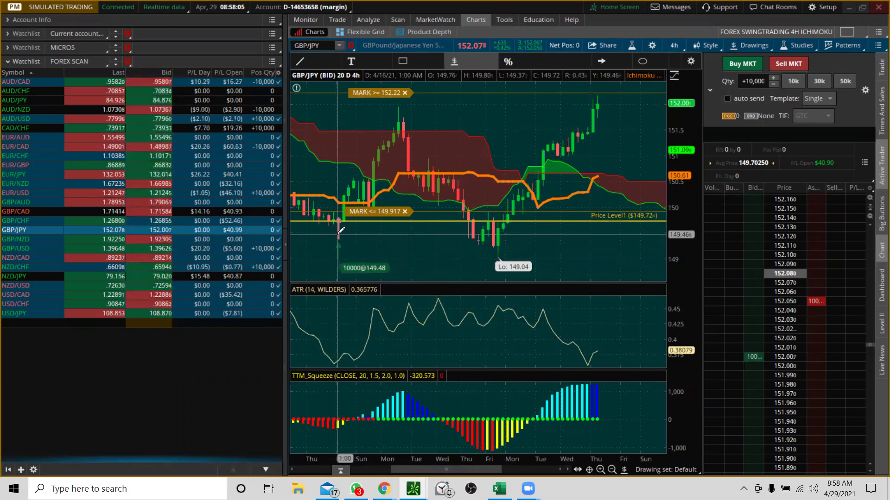
right_click(422, 239)
left_click(433, 250)
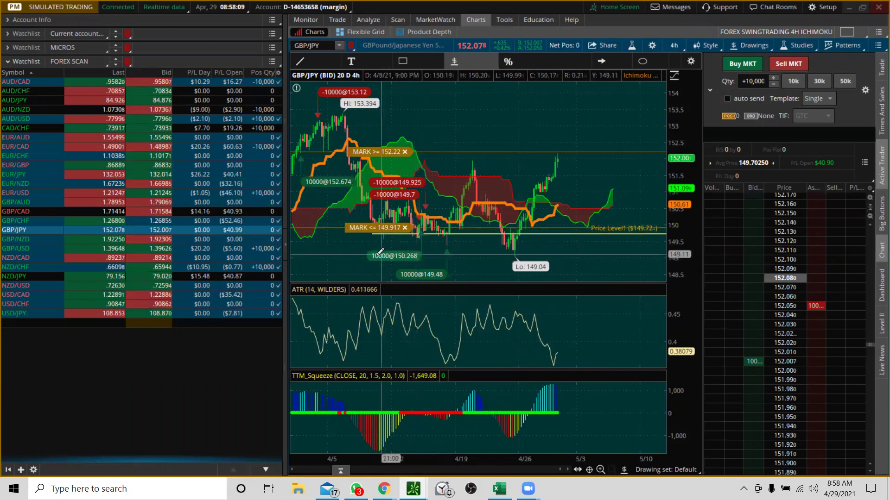
- Examine the mid-April GBP/JPY trade entries and exits up close, followed by the price action since the late-April low
left_click_drag(409, 239, 514, 239)
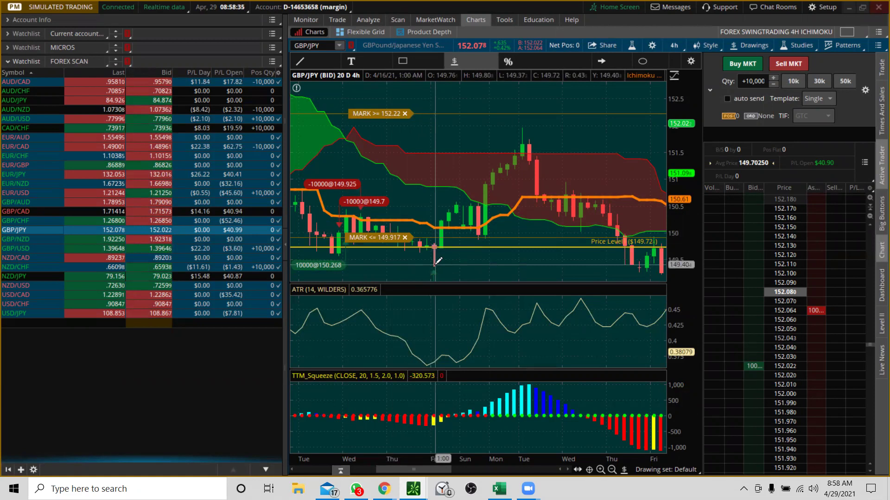
left_click_drag(672, 257, 672, 275)
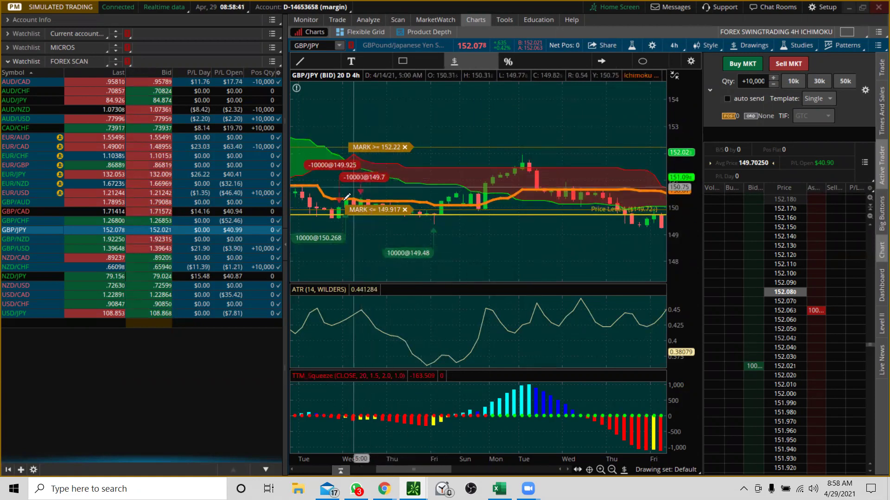
left_click_drag(344, 220, 461, 186)
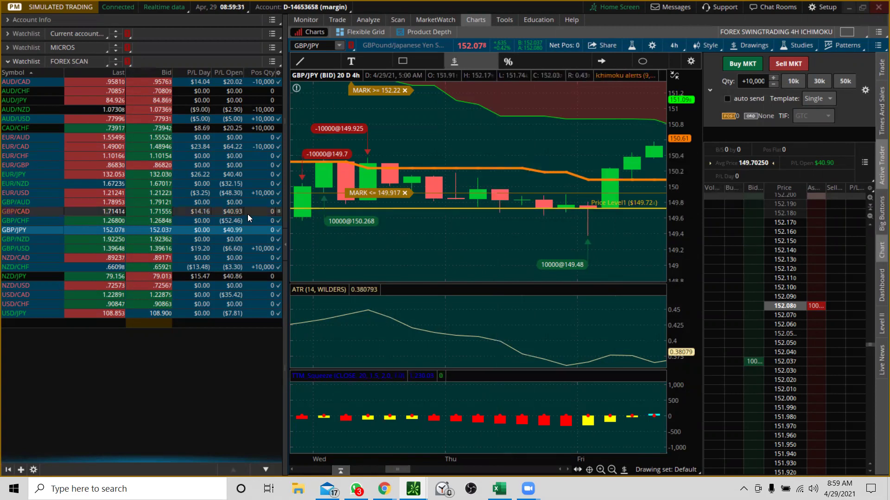
right_click(539, 240)
left_click(559, 244)
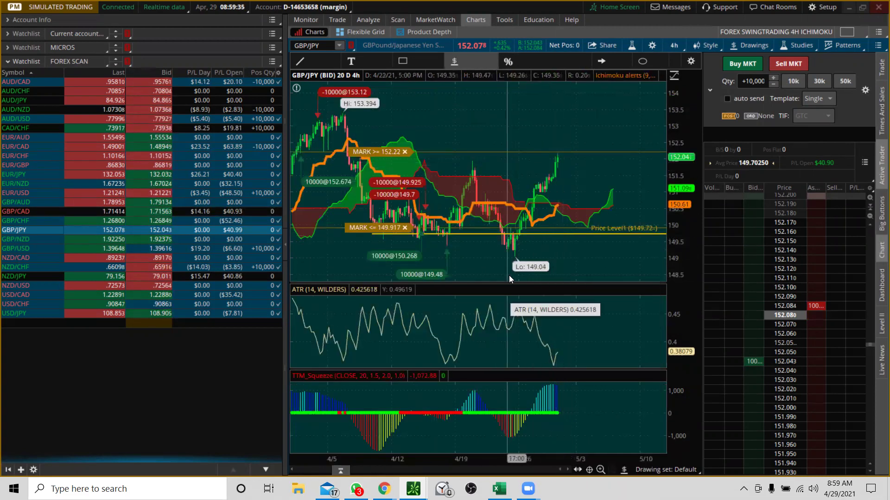
left_click_drag(482, 273, 516, 273)
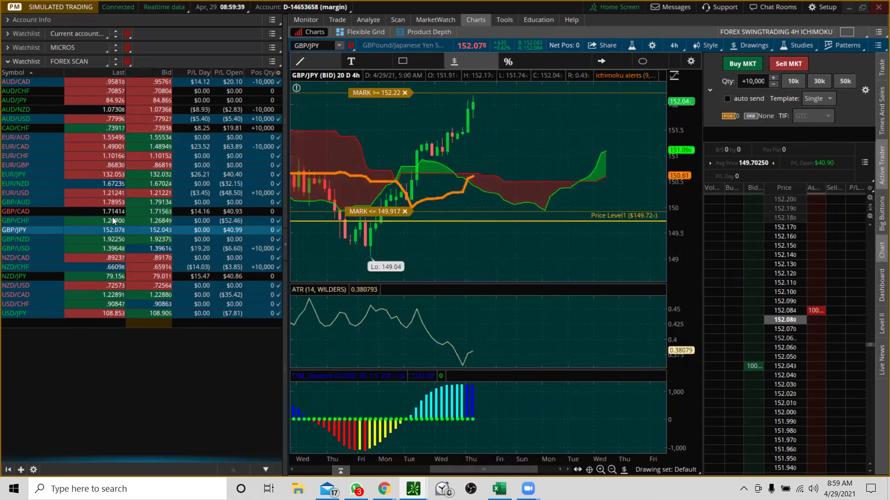
- On the GBP/NZD chart, inspect the mid-April short trade and remove the lower price alert at or below 1.91664 covering its exit marker
left_click(26, 239)
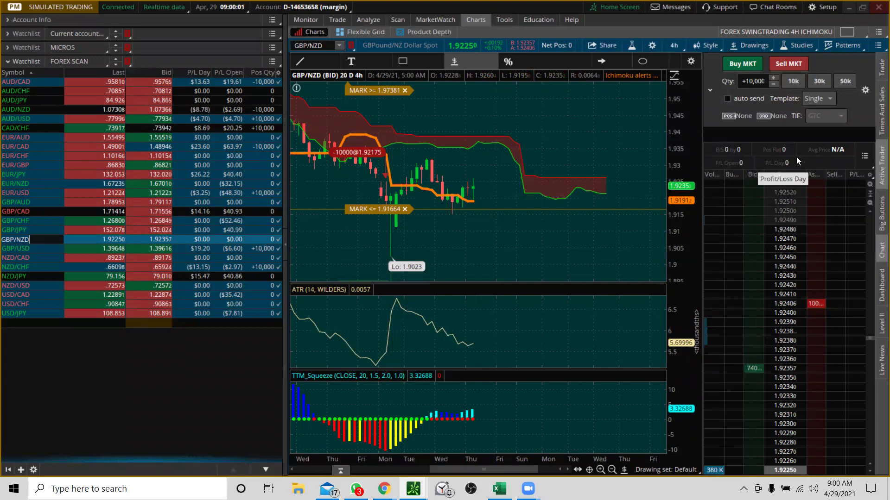
right_click(542, 239)
left_click(548, 245)
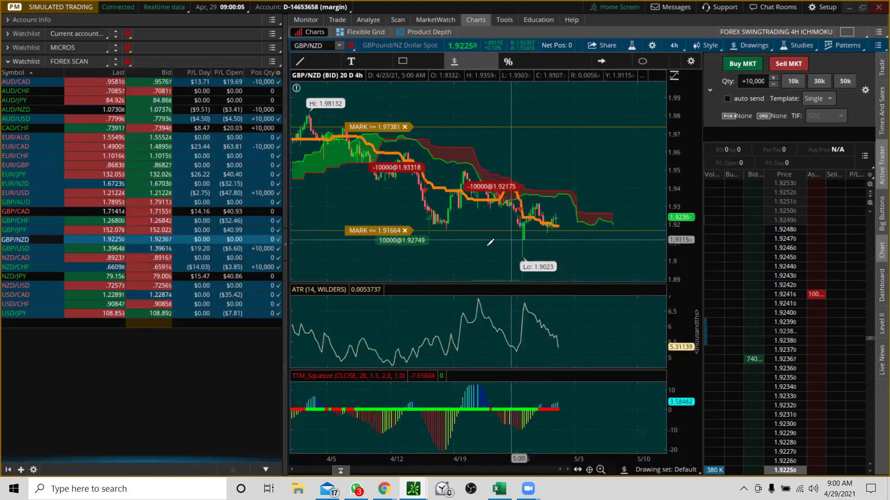
left_click_drag(407, 241, 581, 175)
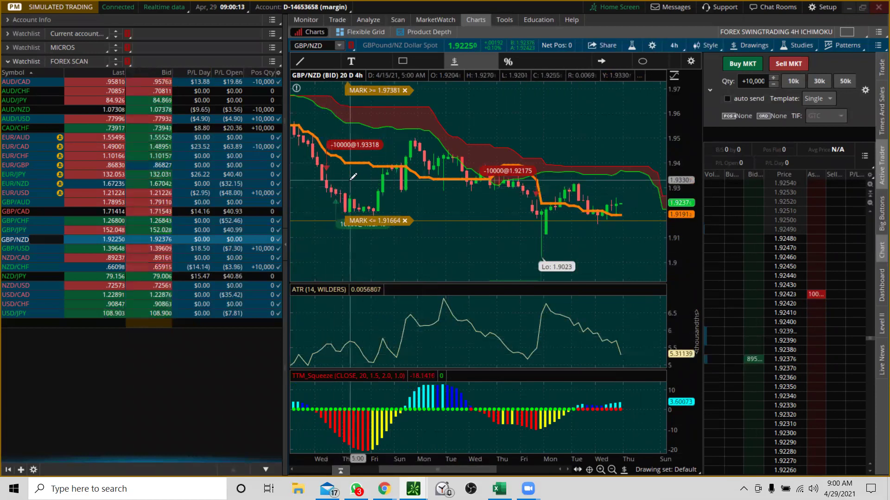
mouse_move(315, 231)
left_mouse_down()
mouse_move(368, 194)
mouse_move(398, 153)
mouse_move(401, 127)
left_mouse_up()
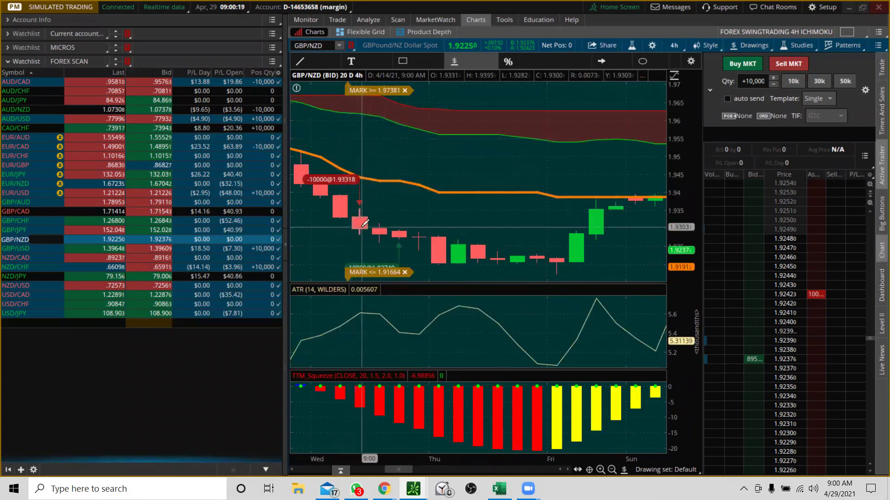
left_click_drag(684, 211, 684, 223)
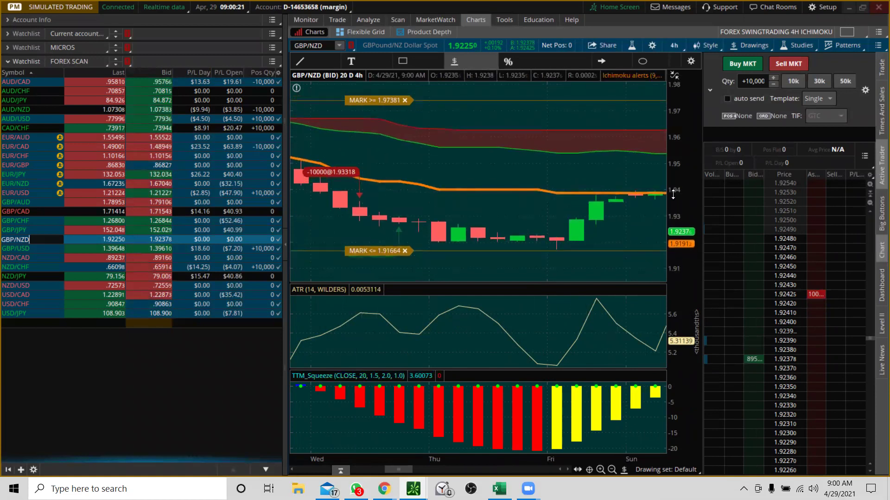
left_click(404, 251)
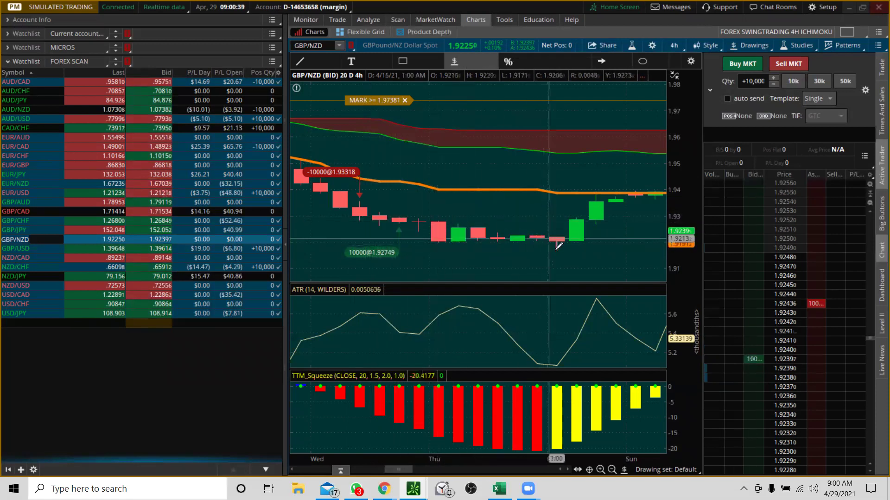
- Review the late-April GBP/NZD short trade with a compressed price scale showing both entry and exit markers, plus the latest candles
left_click(568, 469)
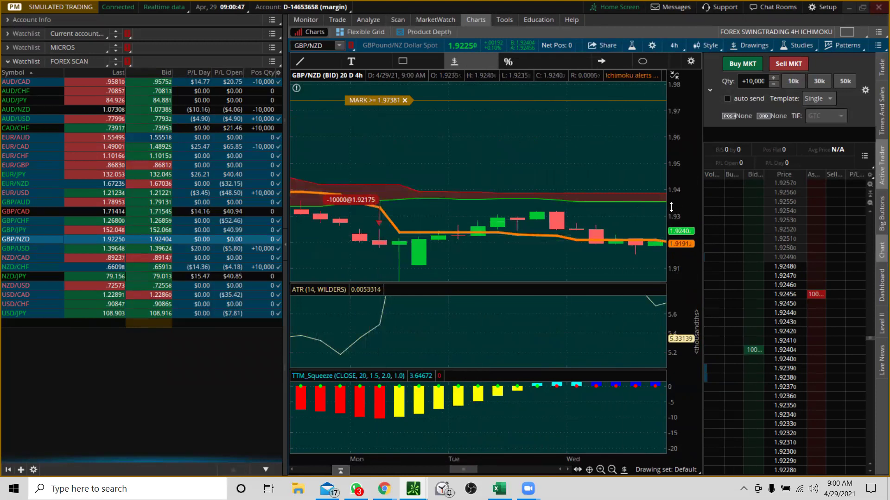
left_click_drag(682, 108, 394, 223)
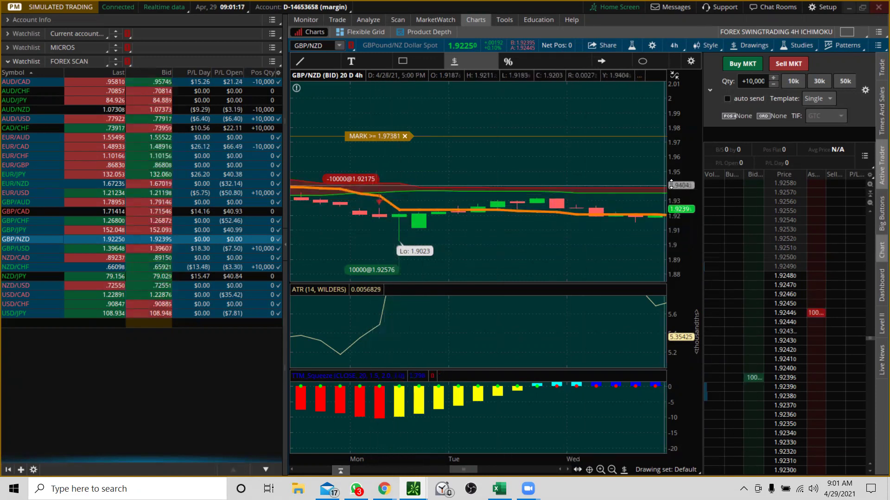
left_click_drag(673, 213, 672, 232)
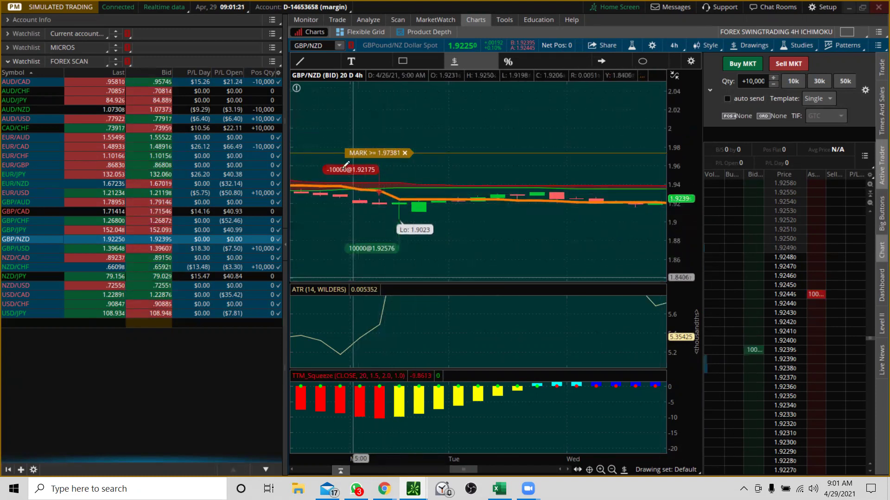
mouse_move(362, 165)
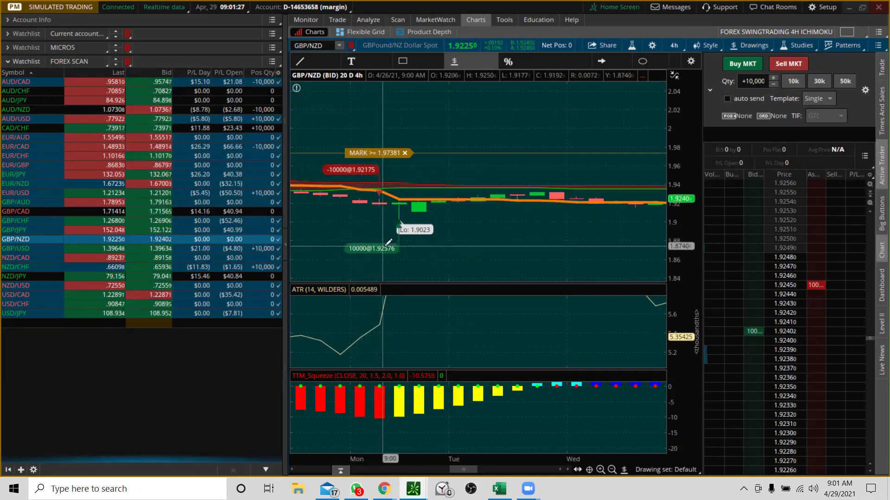
mouse_move(389, 244)
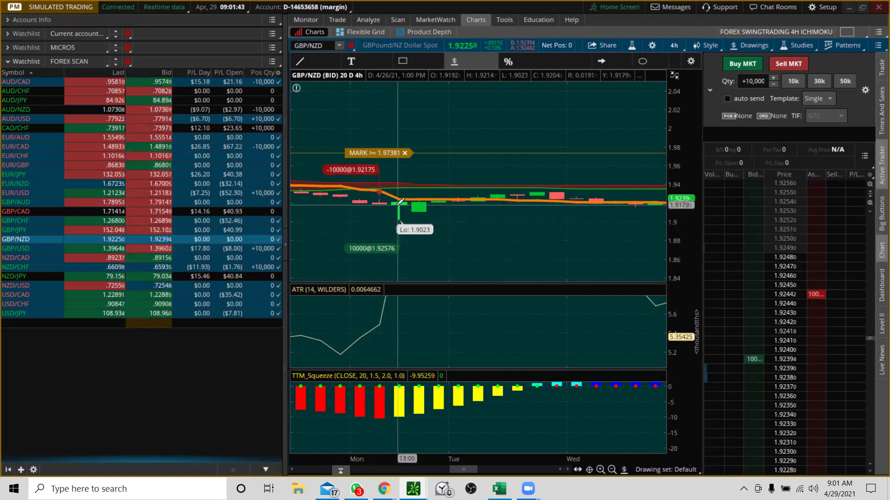
left_click(568, 467)
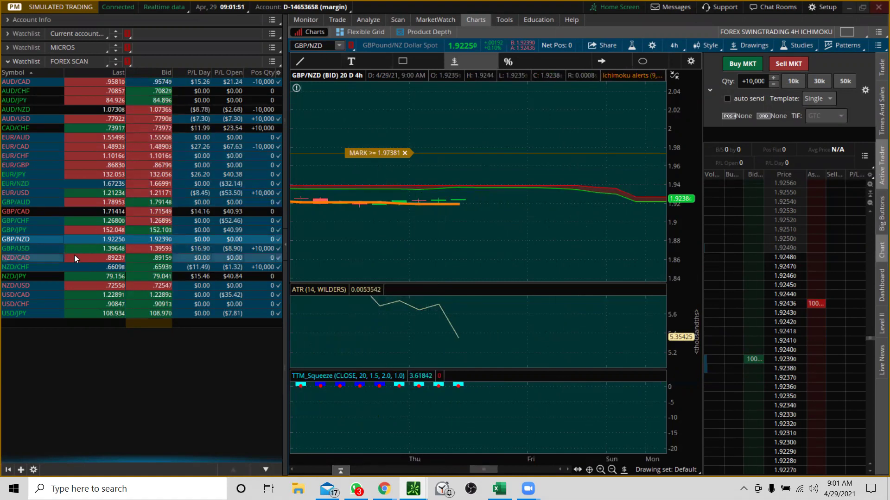
- Review the GBP/USD chart and its open long position, fitting the entry marker, stop and limit orders into the price scale
left_click(44, 245)
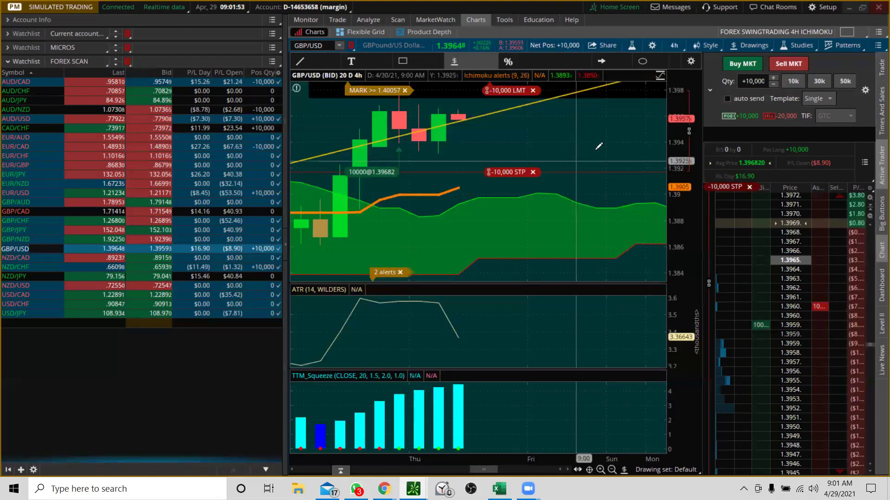
right_click(607, 138)
left_click(626, 150)
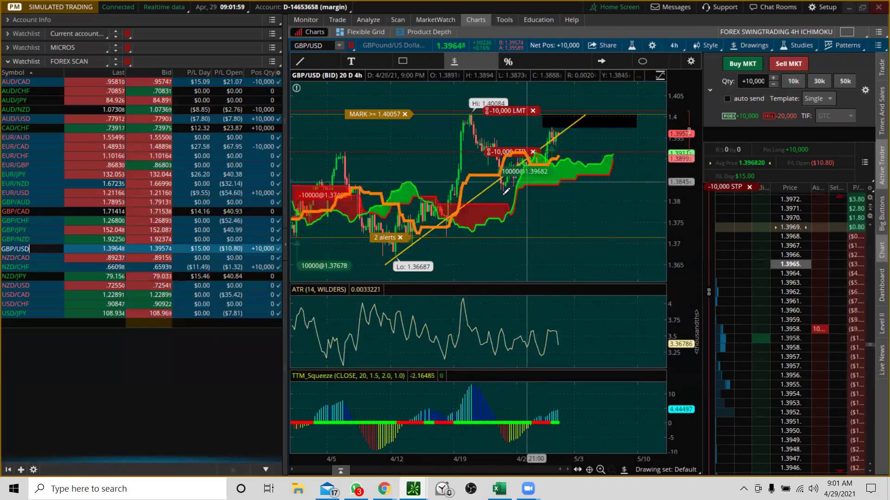
left_click_drag(496, 181, 633, 180)
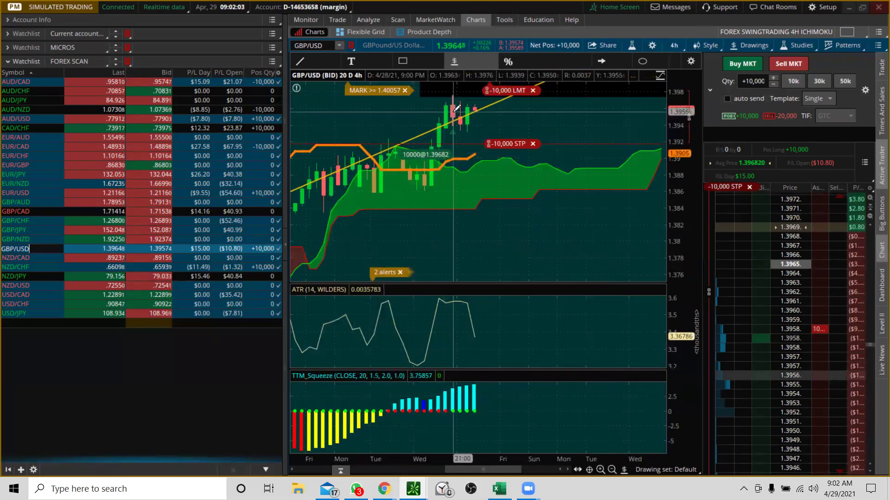
left_click_drag(675, 135, 674, 202)
left_click_drag(407, 202, 536, 117)
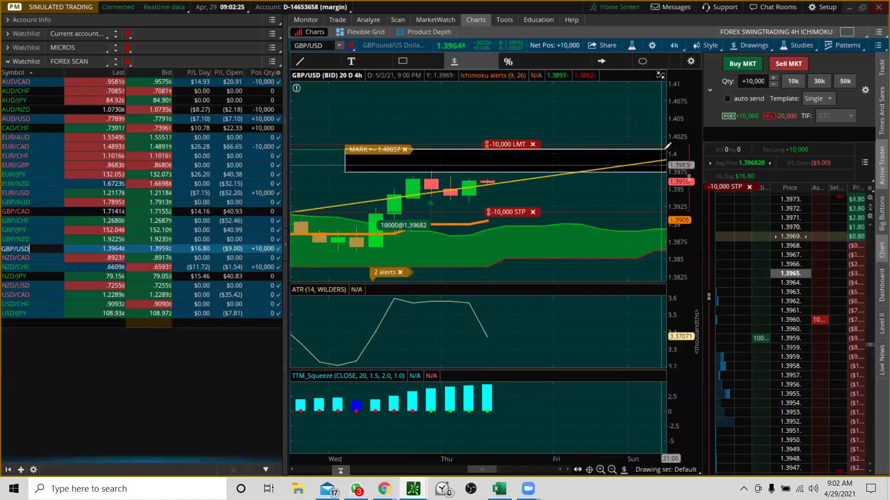
left_click_drag(676, 132, 677, 142)
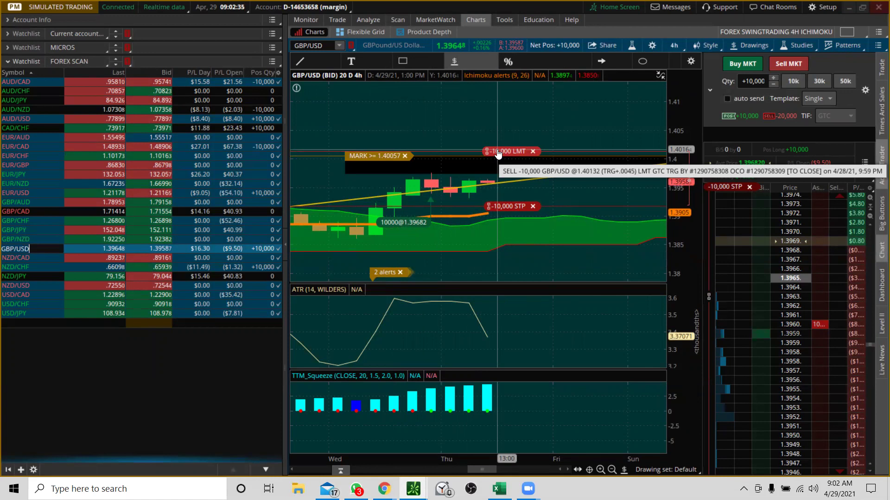
- Lower the 10,000 GBP/USD limit sell order to 1.4009 and send the replacement order
left_click_drag(868, 344, 852, 219)
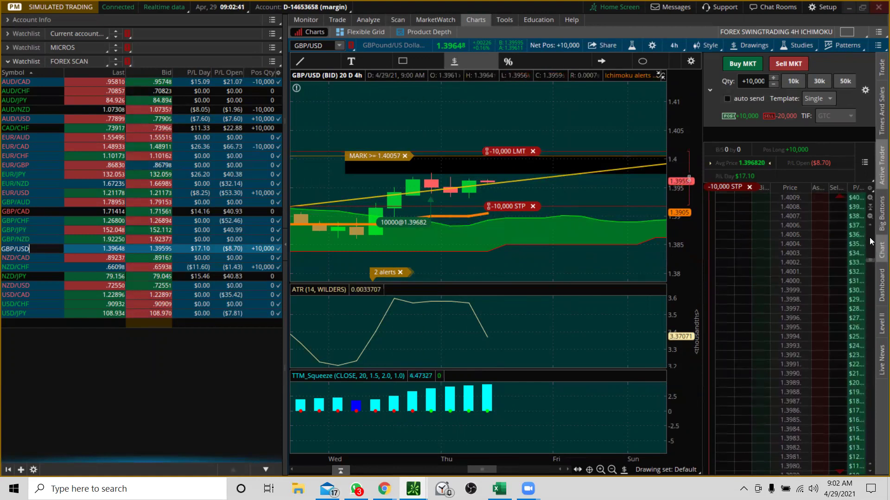
mouse_move(869, 261)
left_mouse_down()
mouse_move(869, 235)
mouse_move(838, 252)
mouse_move(838, 281)
left_mouse_up()
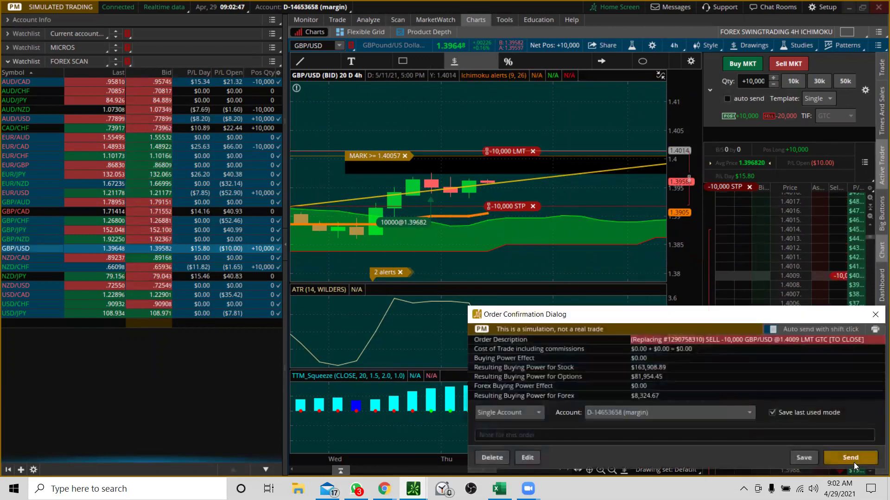
left_click(848, 458)
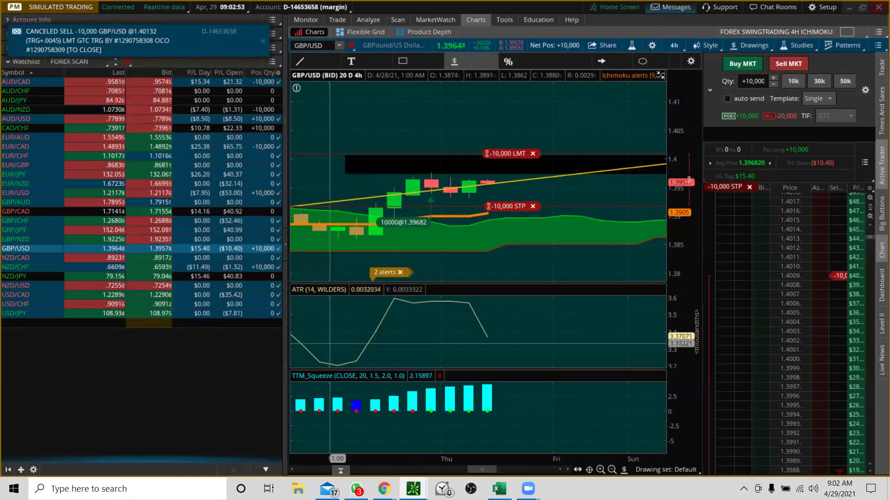
left_click_drag(674, 120, 671, 165)
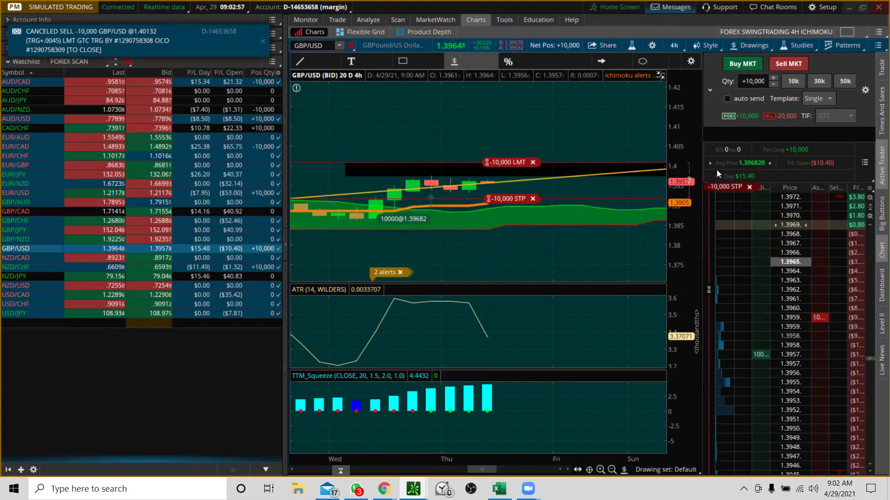
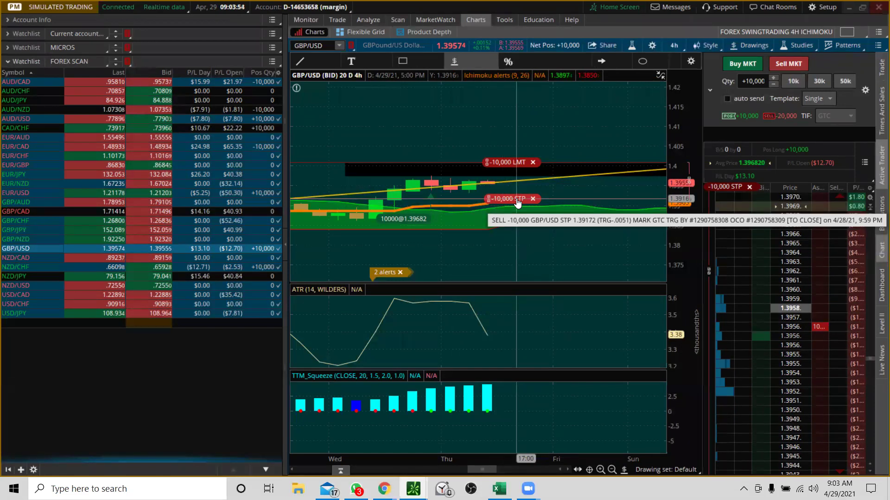
- Replace the GBP/USD stop order with a GTC trailing stop offset -.0051 from the mark and send it
mouse_move(510, 202)
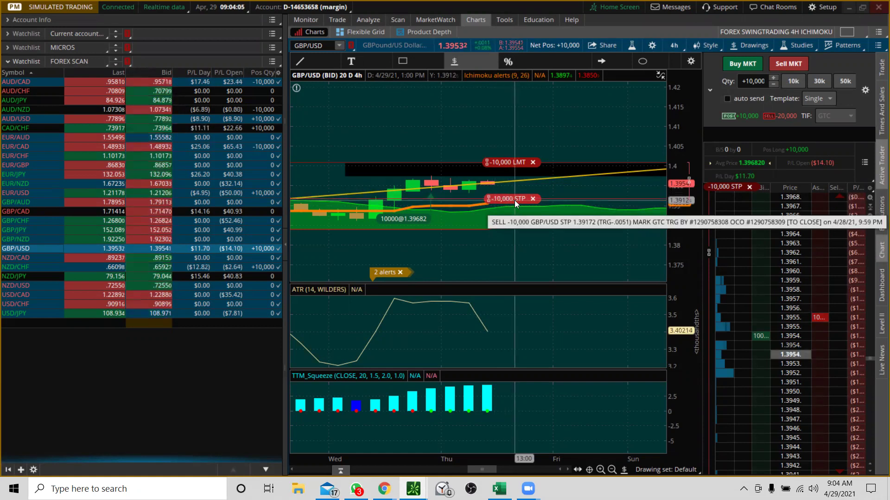
right_click(515, 204)
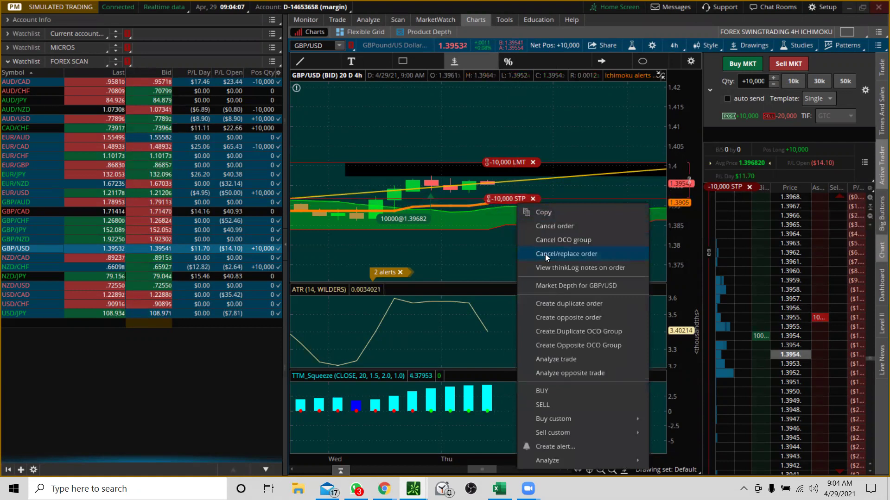
left_click(583, 255)
left_click(775, 334)
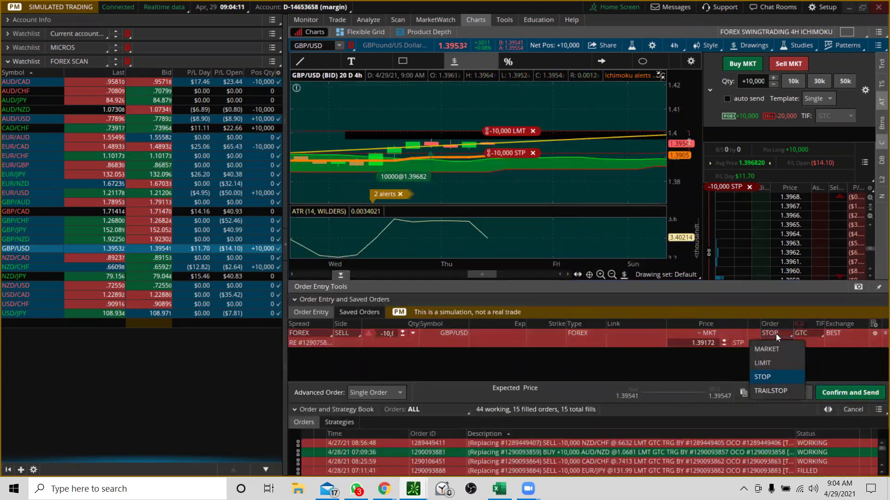
left_click(774, 390)
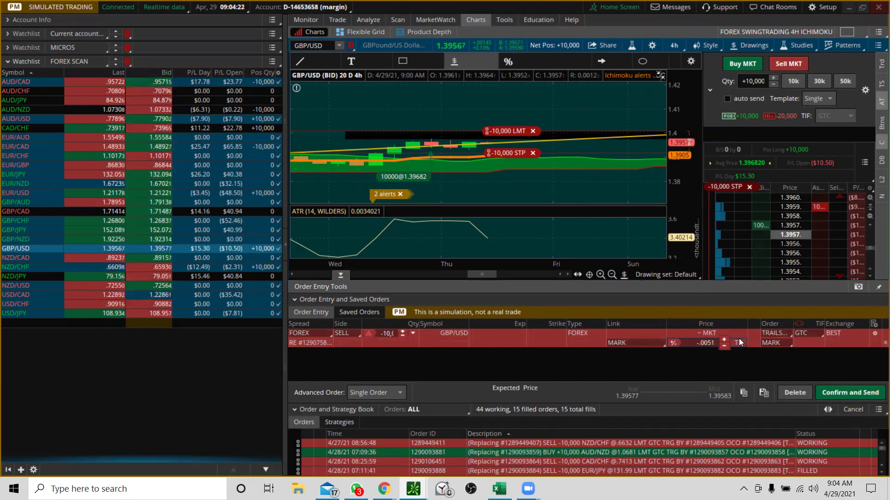
left_click(843, 391)
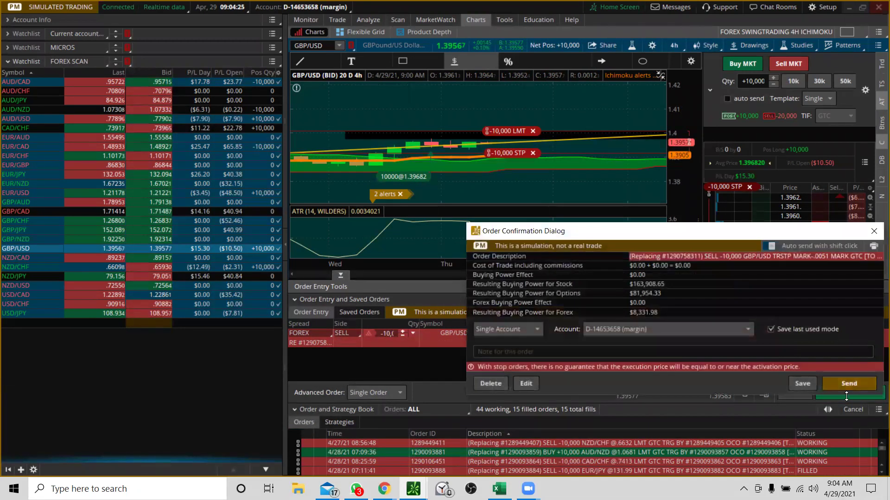
left_click(843, 384)
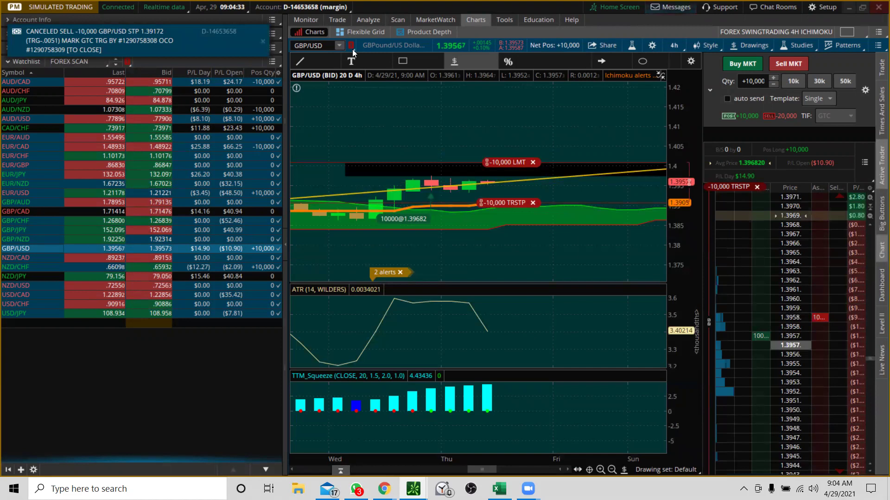
- Review the NZD/CAD 4-hour chart, from the full April history with past trade markers down to the latest candles beneath the cloud
left_click(34, 257)
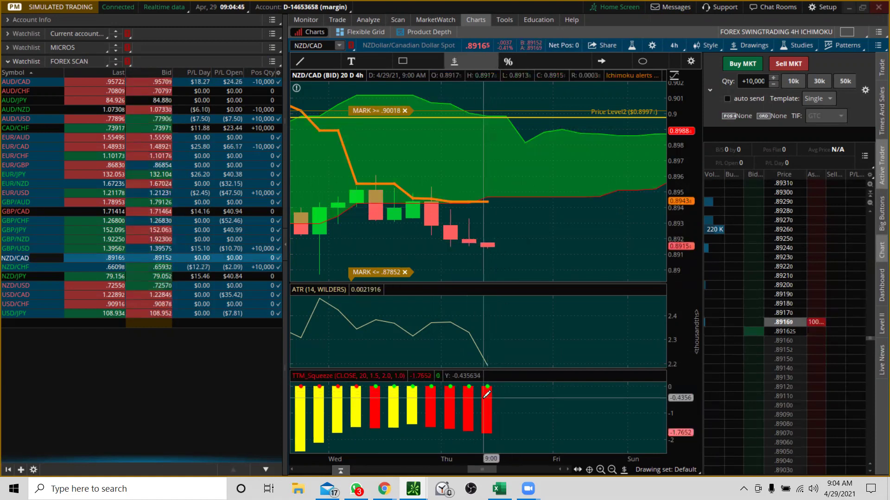
right_click(558, 224)
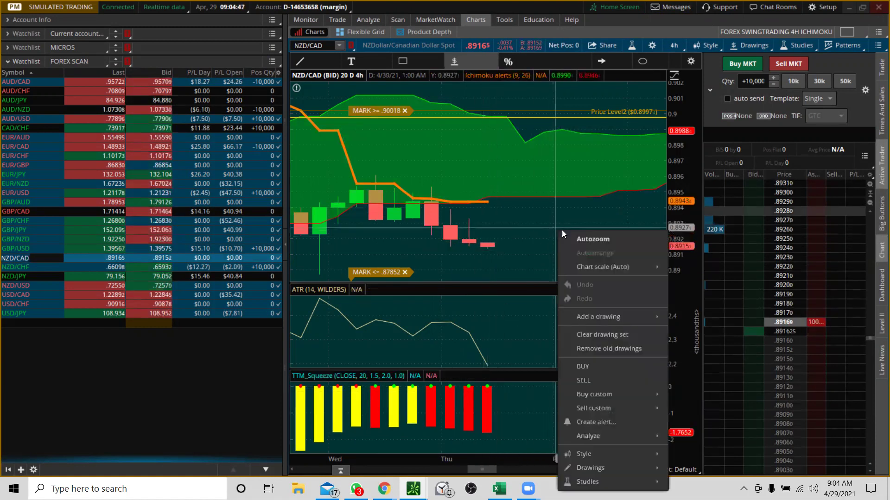
left_click(576, 238)
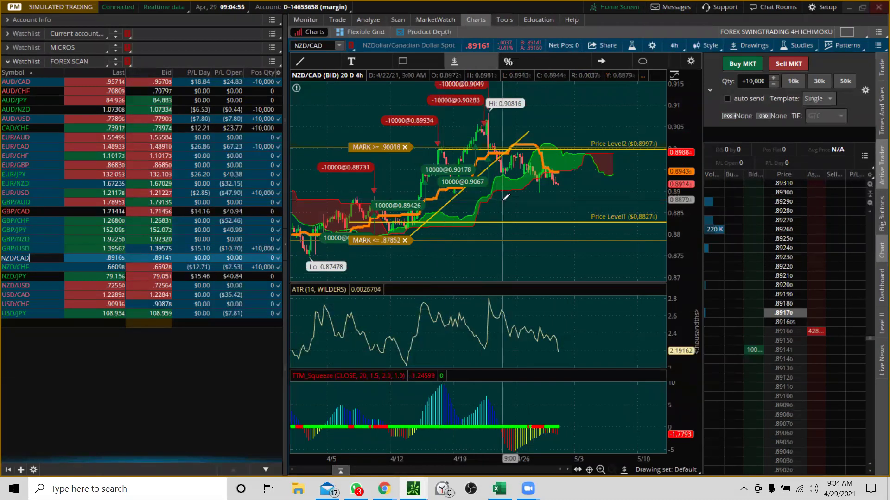
left_click_drag(503, 199, 612, 152)
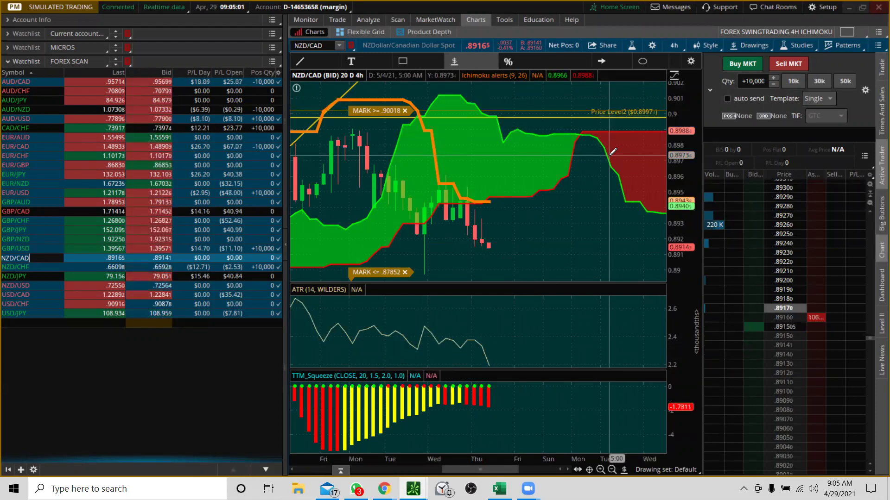
left_click_drag(467, 195, 510, 191)
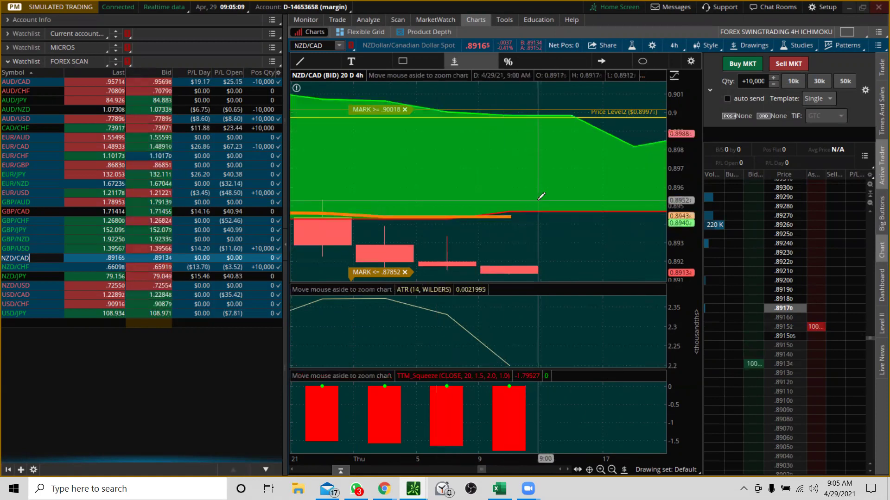
right_click(453, 238)
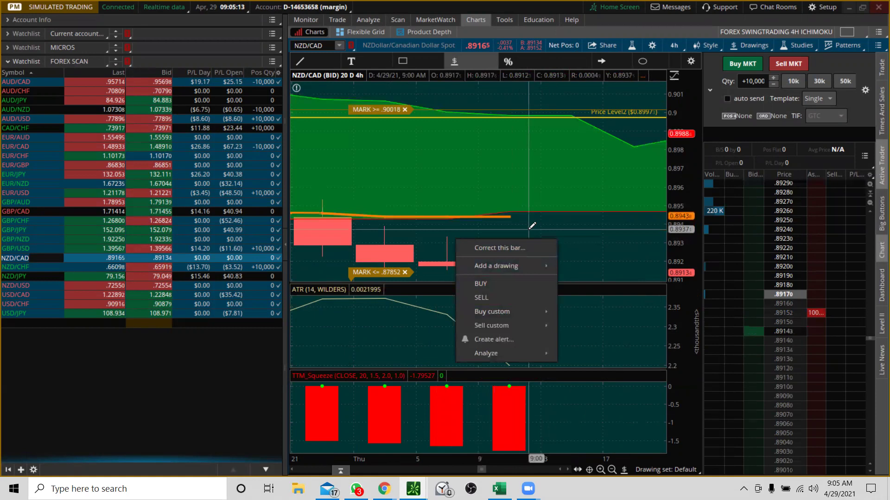
right_click(531, 233)
left_click(543, 240)
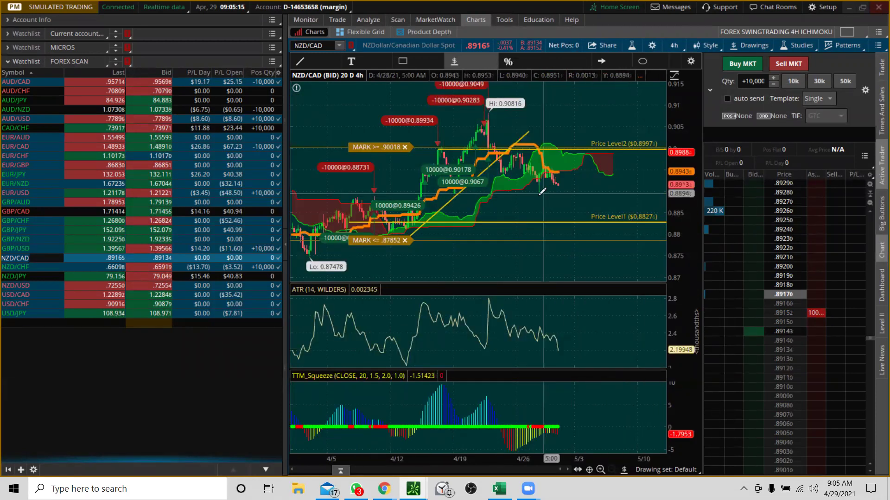
left_click_drag(543, 173, 600, 179)
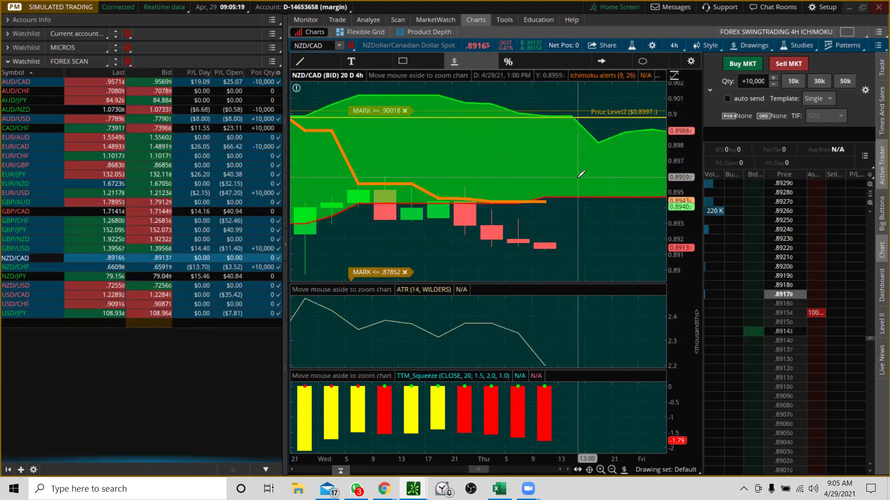
- Place a price level at about 0.8933 on the NZD/CAD chart and delete it
left_click(571, 222)
left_click_drag(521, 202, 509, 216)
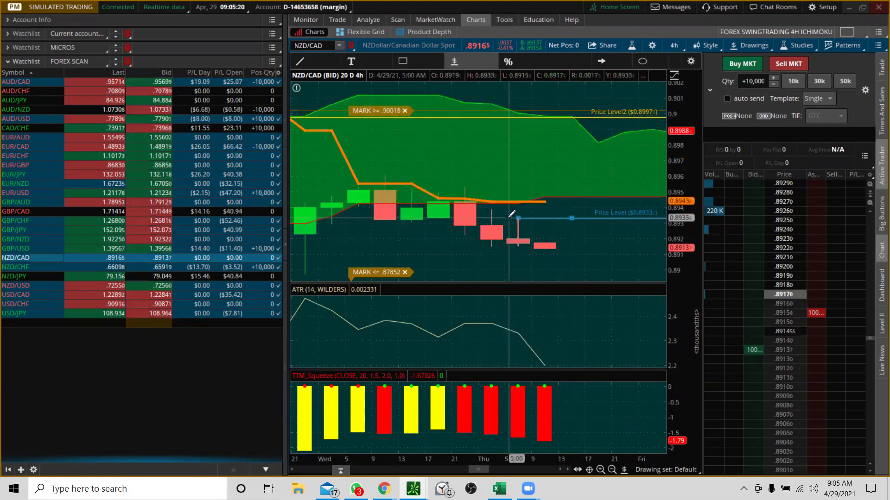
key("Delete")
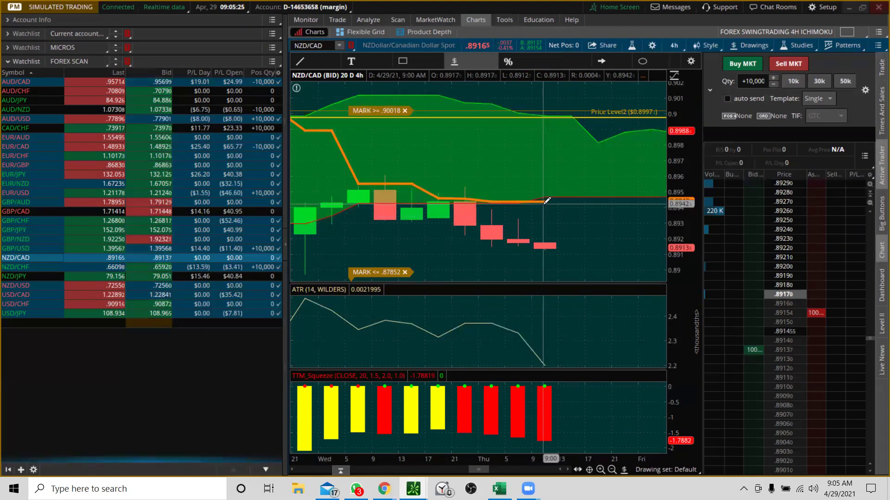
right_click(549, 249)
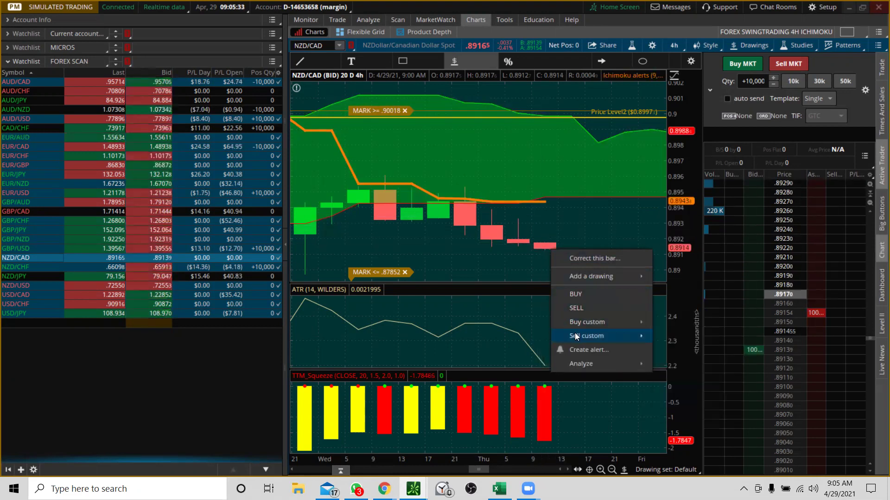
mouse_move(613, 335)
left_click(668, 333)
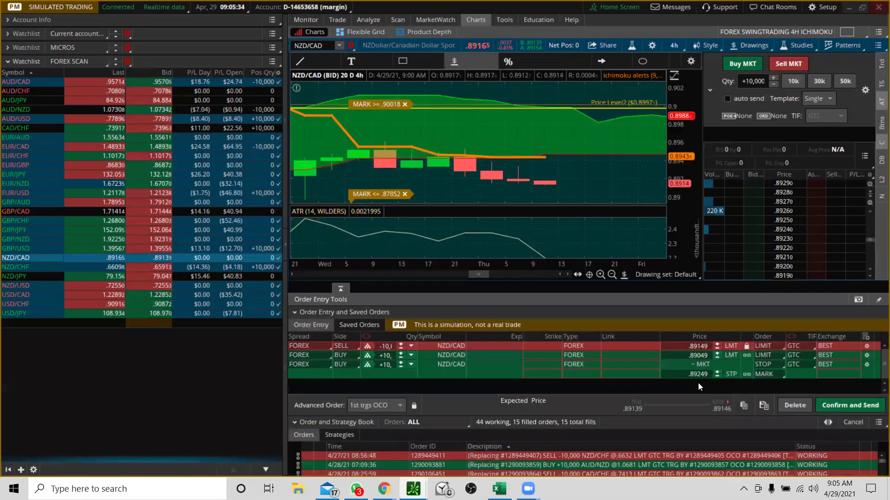
left_click(765, 352)
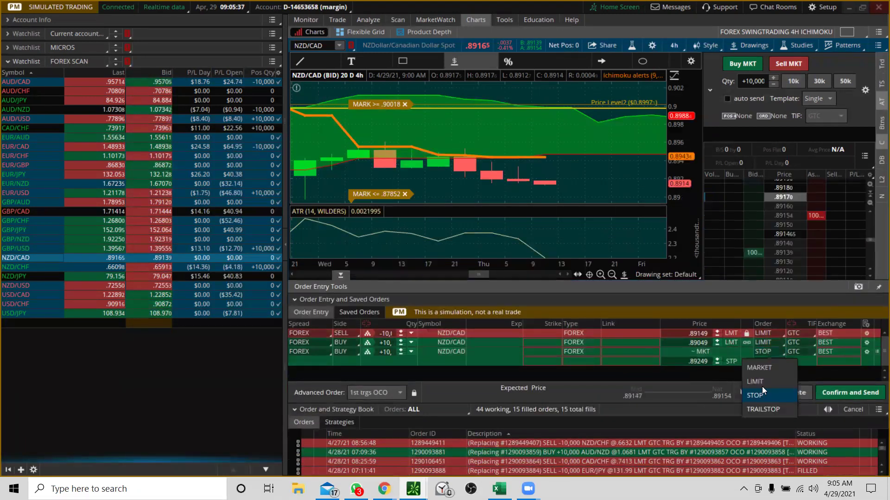
left_click(758, 410)
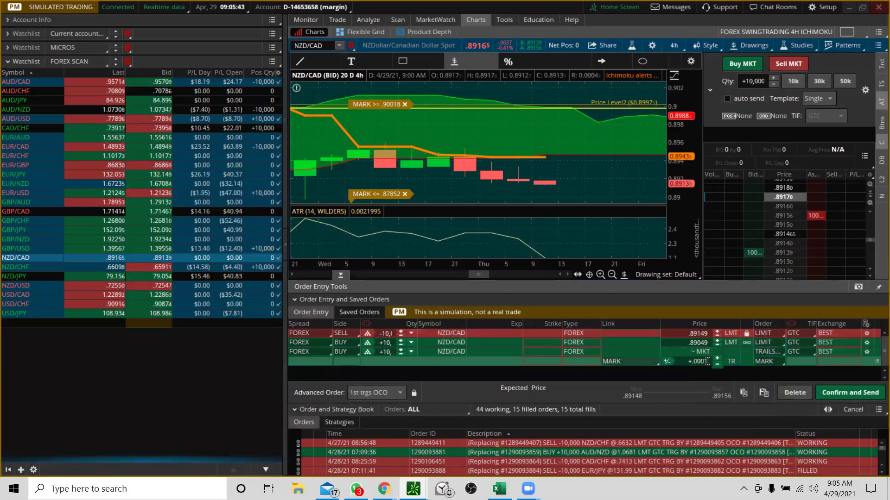
left_click(791, 393)
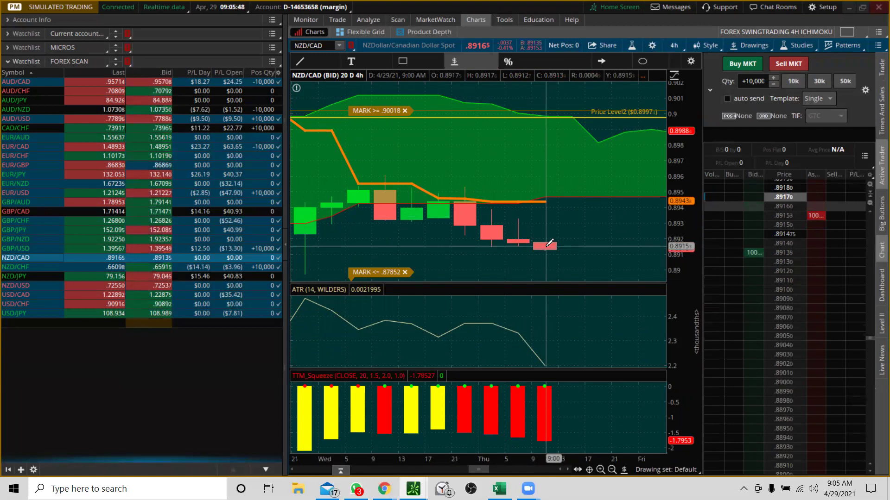
- Draft a 10,000 NZD/CAD sell order with OCO bracket, using a trailing stop +.0033 from the mark and a limit -.0040 from the trigger
right_click(546, 247)
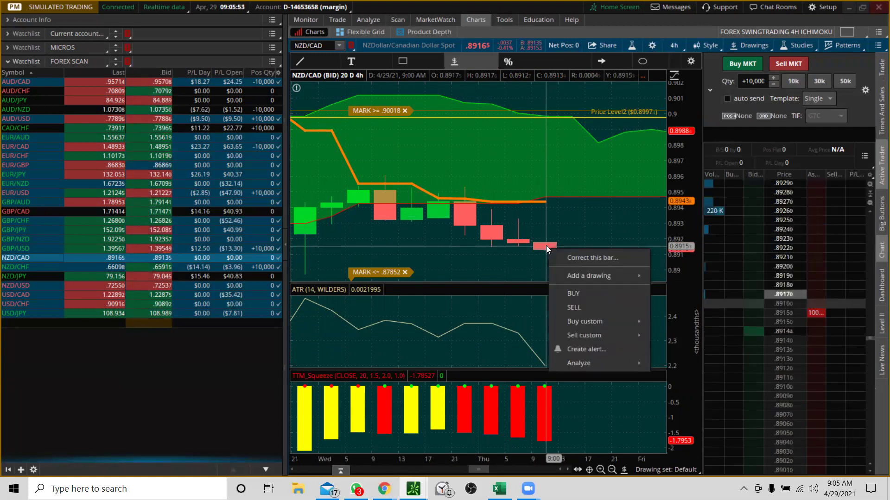
mouse_move(575, 335)
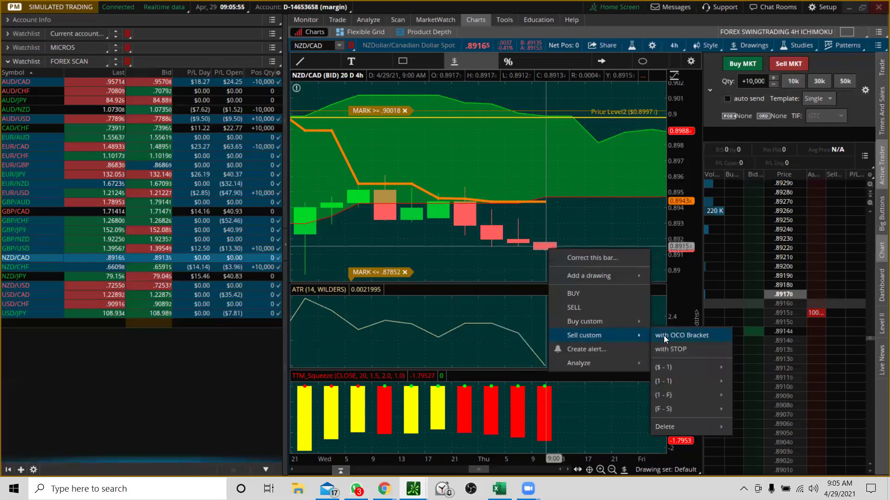
left_click(664, 335)
left_click(763, 351)
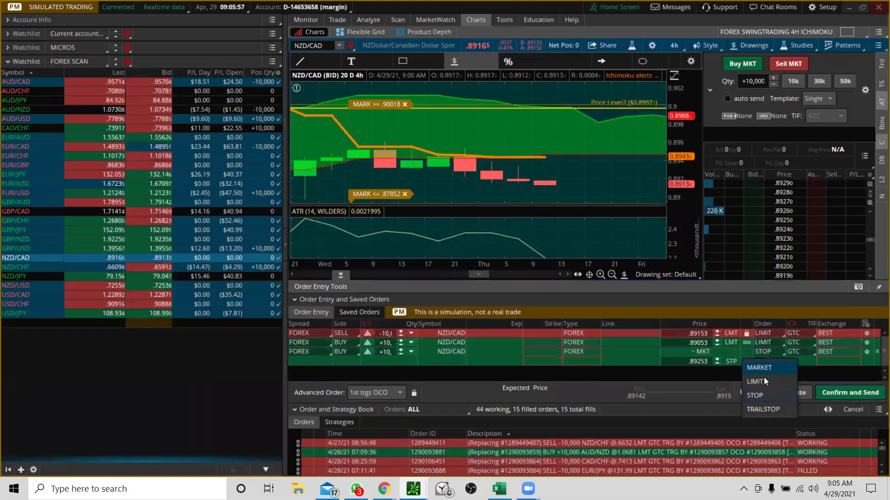
left_click(762, 409)
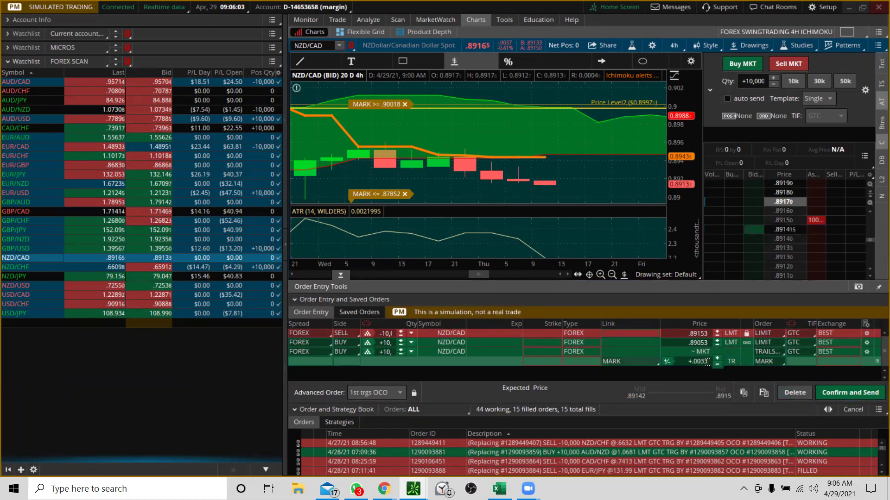
left_click(744, 343)
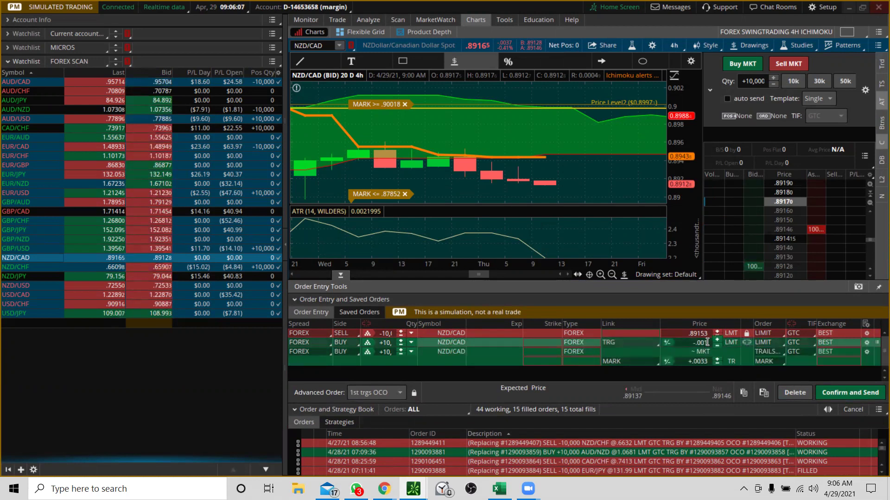
scroll(707, 343, "down", 3)
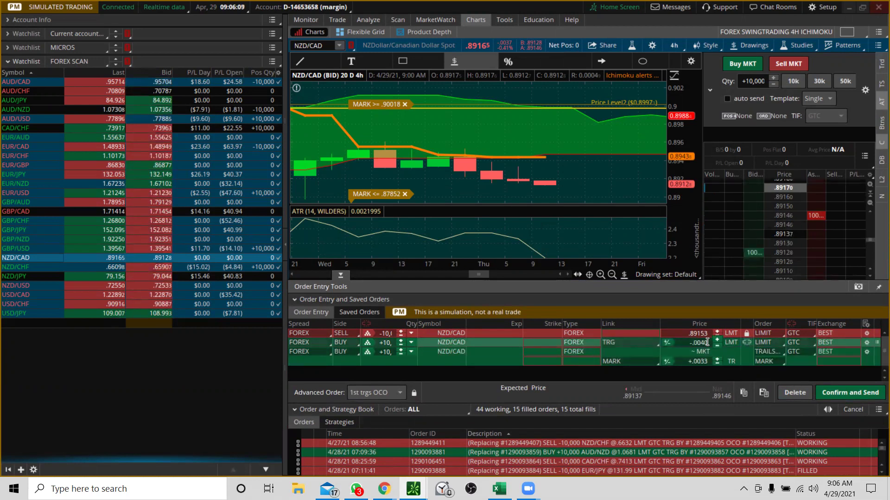
- Change the NZD/CAD sell entry to a market order and send the bracket
left_click(759, 342)
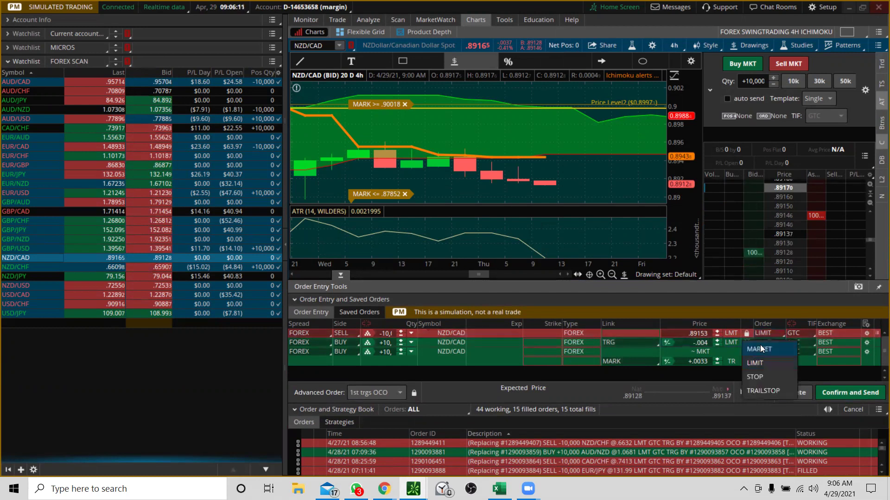
left_click(760, 347)
left_click(837, 393)
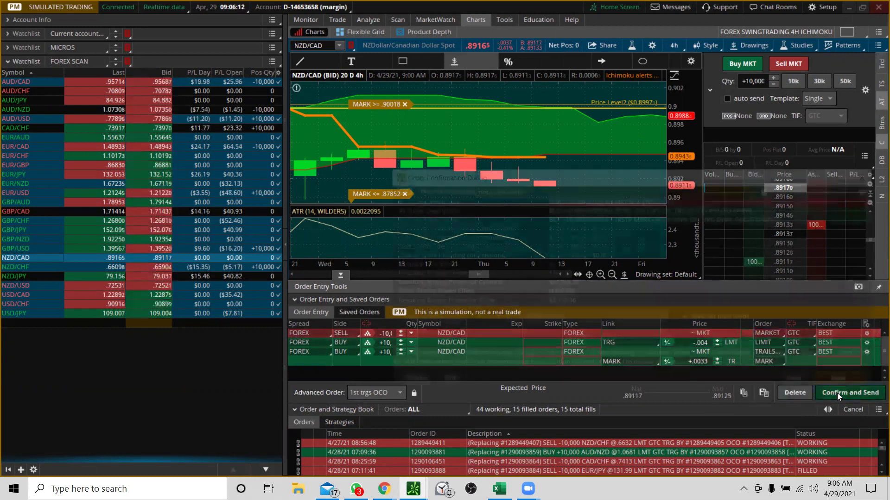
left_click(838, 383)
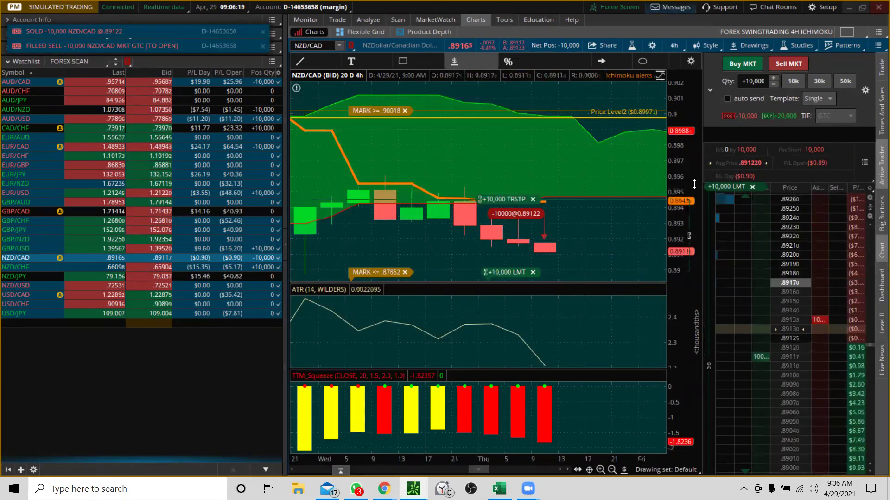
- Examine the new NZD/CAD short with its trailing stop and limit orders against the price levels and the full April history
left_click_drag(680, 162, 679, 211)
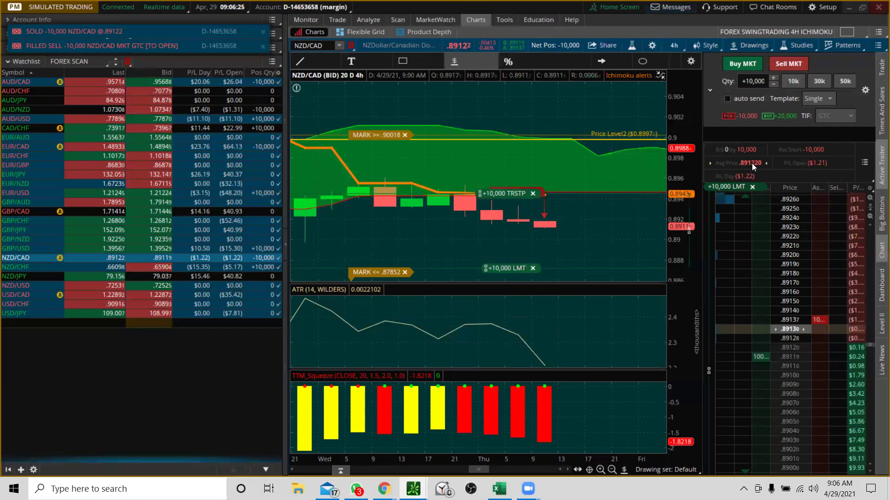
left_click_drag(679, 206, 679, 221)
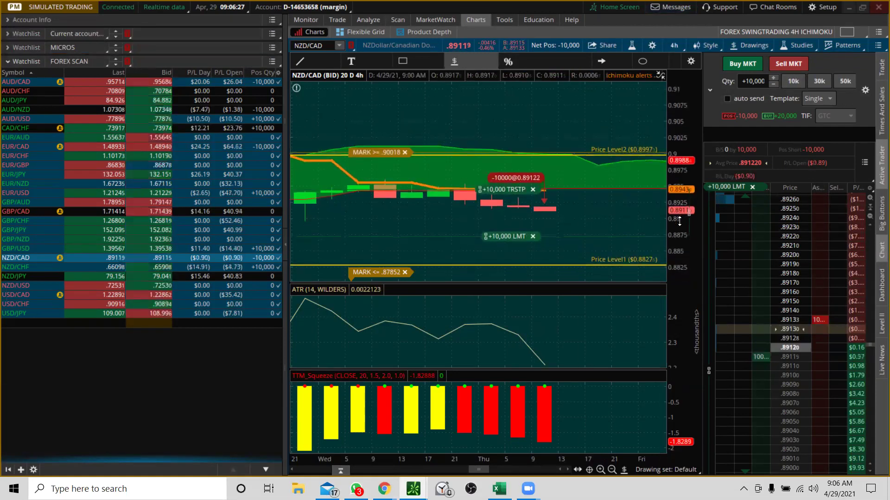
right_click(595, 208)
left_click(612, 224)
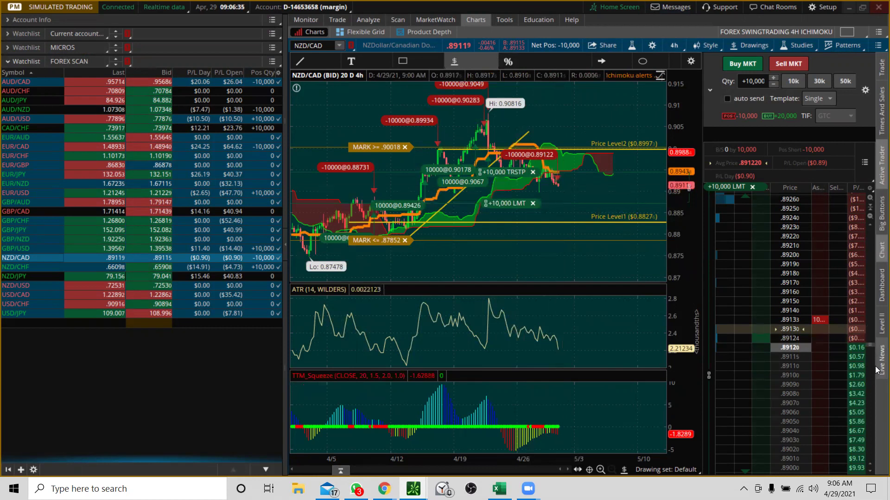
- Lower the 10,000 NZD/CAD buy limit order to .8862 and send the replacement order
scroll(862, 425, "down", 10)
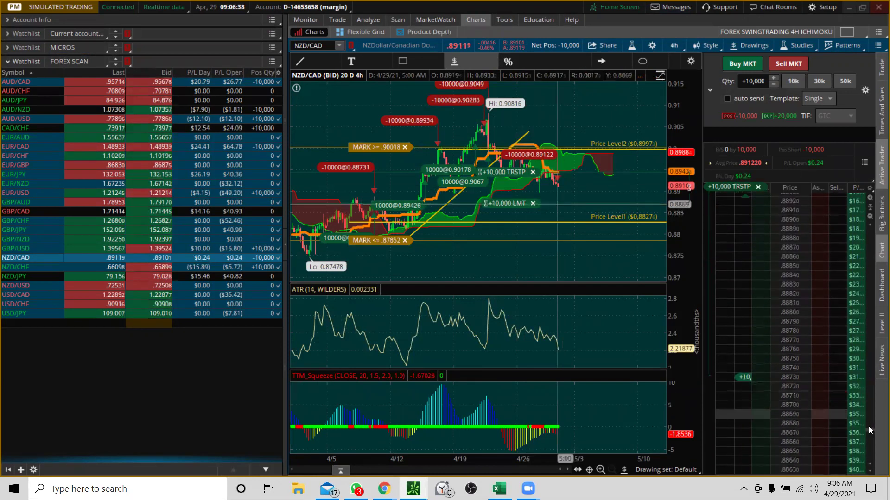
left_click_drag(870, 435, 870, 452)
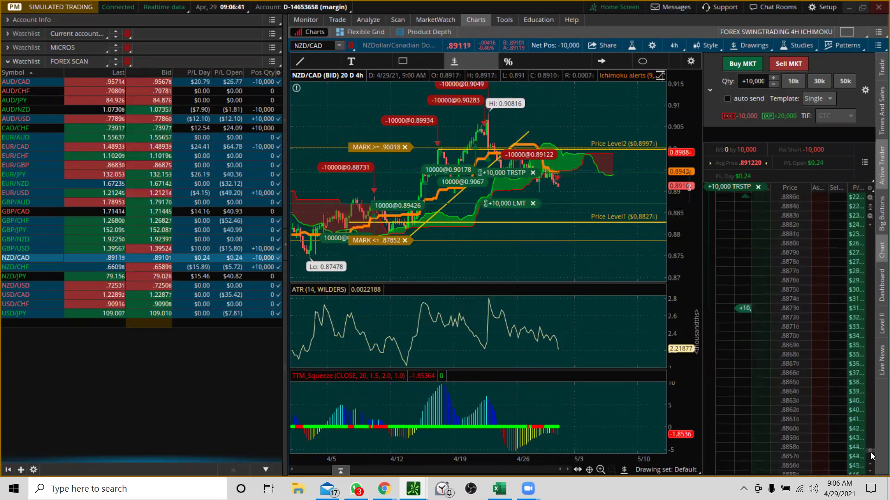
left_click_drag(737, 298, 750, 409)
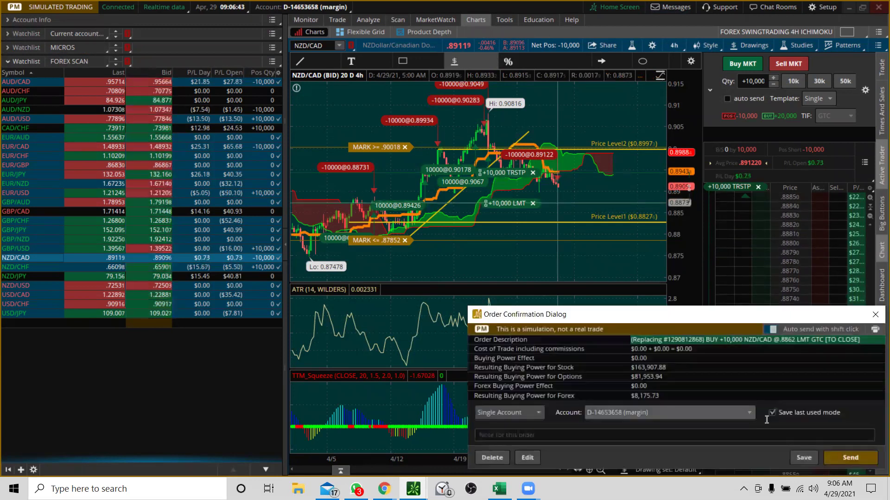
left_click(834, 457)
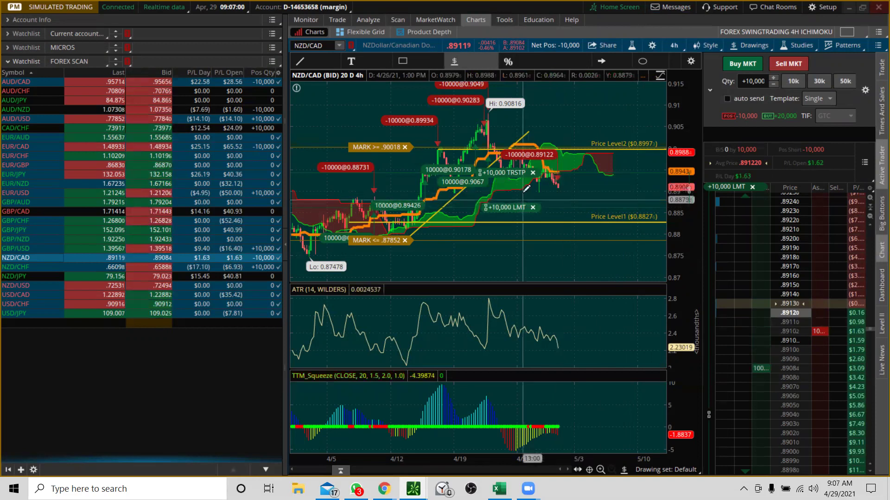
- Review the NZD/CAD short on the latest candles, fitting the entry marker, trailing stop and limit order into the price scale
left_click_drag(531, 190, 591, 184)
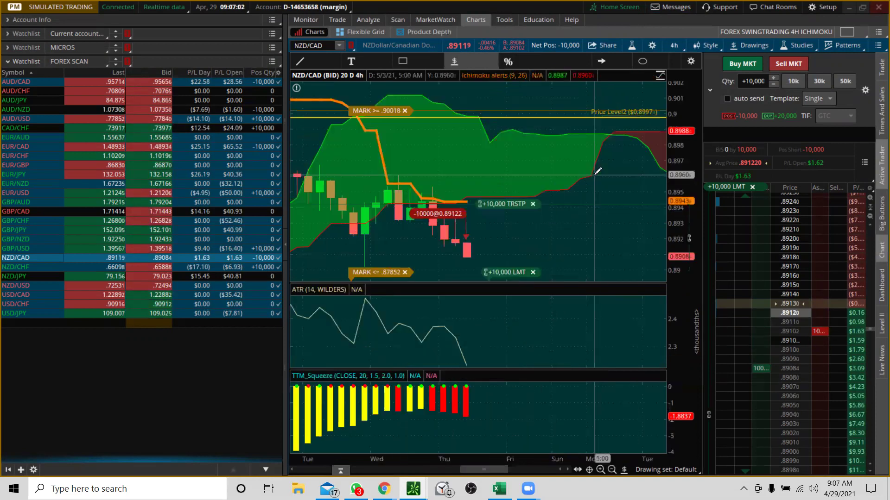
left_click_drag(679, 168, 678, 188)
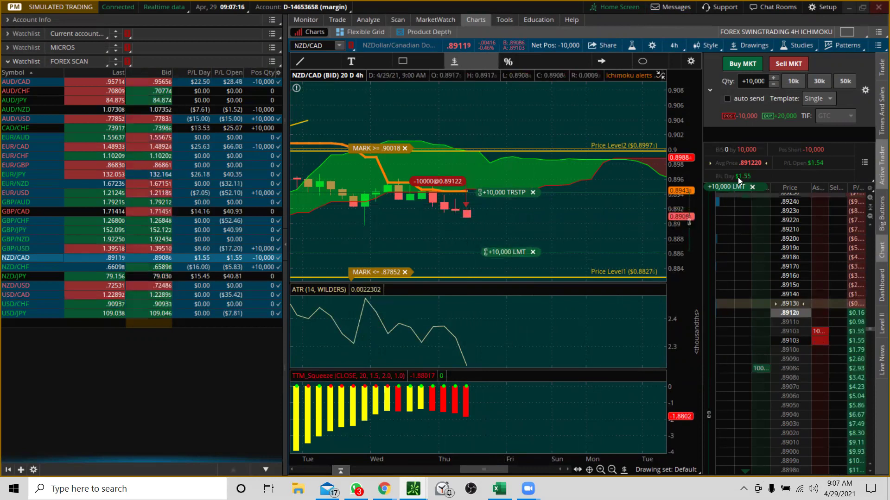
left_click_drag(421, 229, 504, 193)
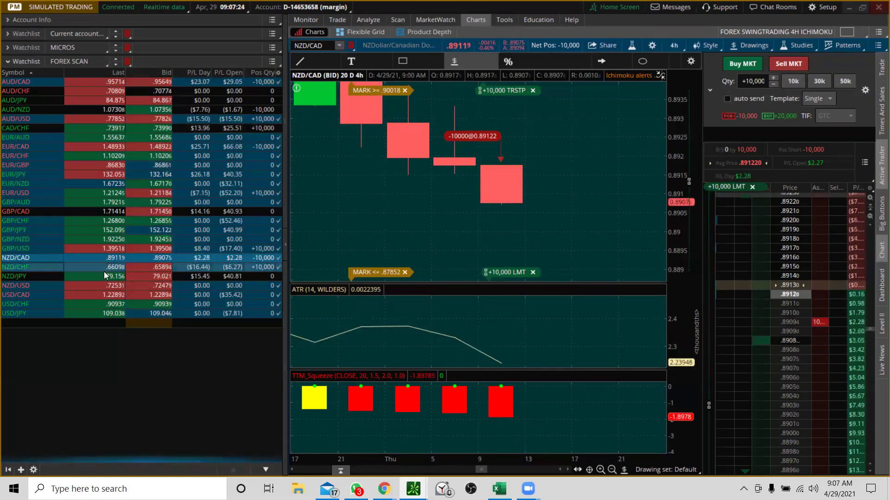
- Review GBP/CHF from the FOREX SCAN watchlist, viewing its full April history and then its latest candles against the price levels
left_click(17, 220)
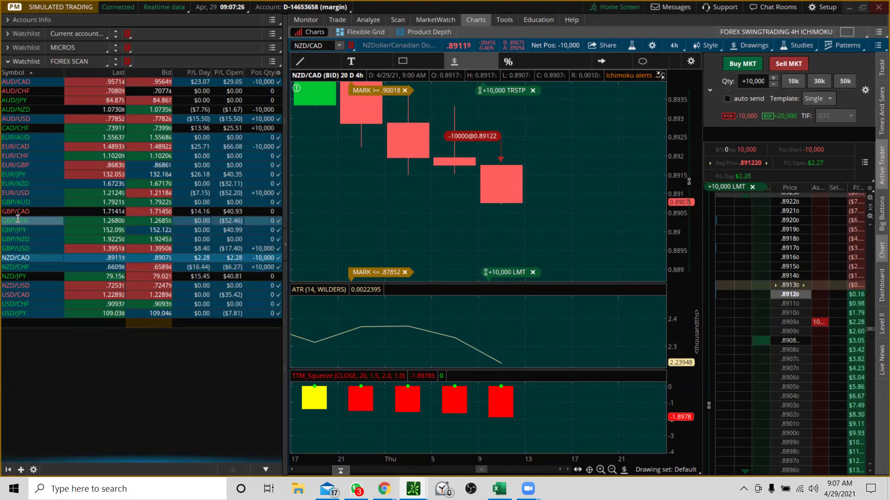
right_click(507, 197)
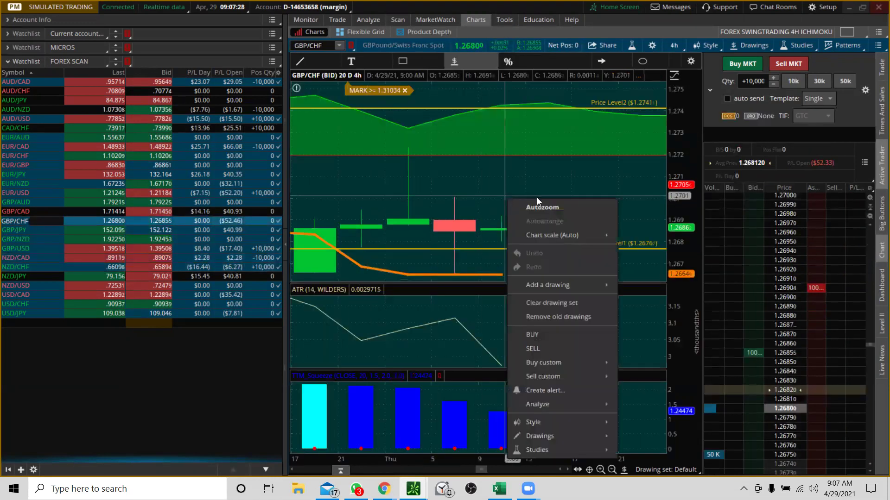
left_click(542, 207)
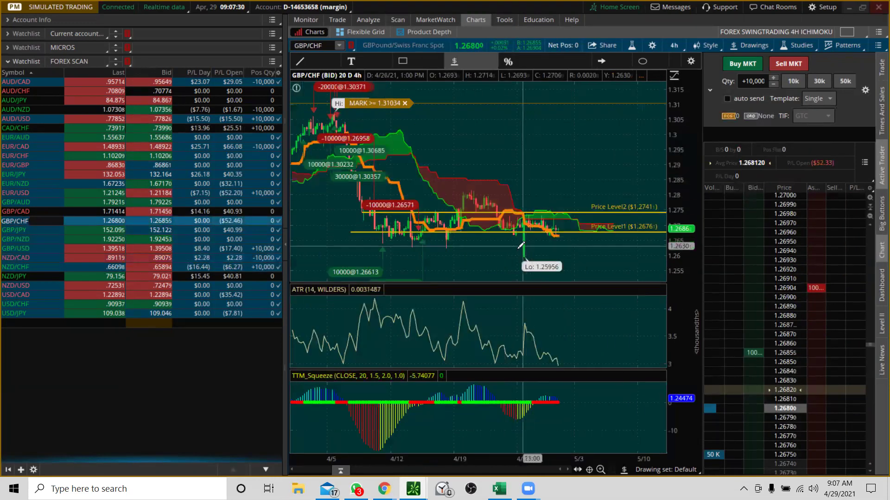
left_click_drag(519, 247, 602, 250)
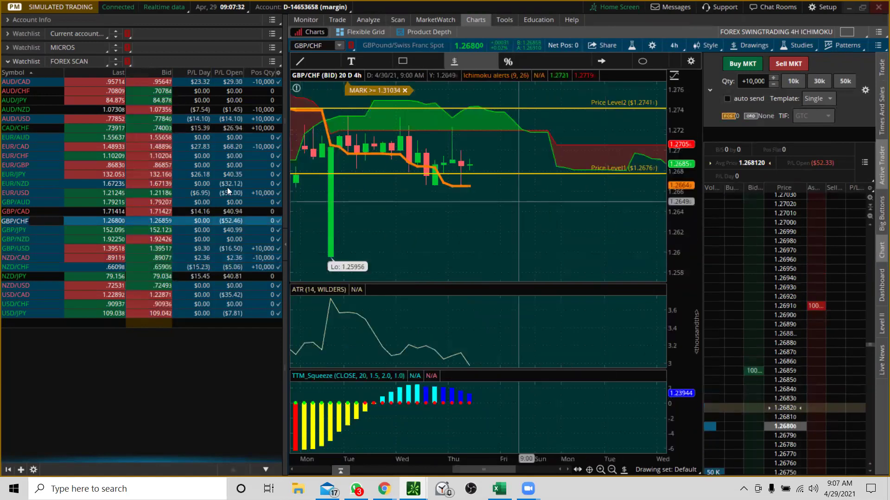
- Examine the GBP/JPY 4-hour chart, comparing the latest candles and the orange Ichimoku line with the cloud and alert levels
left_click(34, 230)
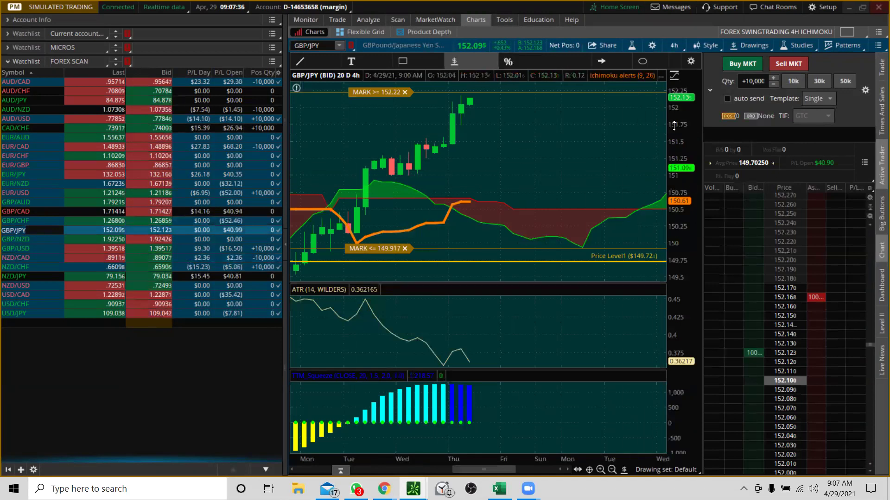
left_click_drag(675, 147, 675, 177)
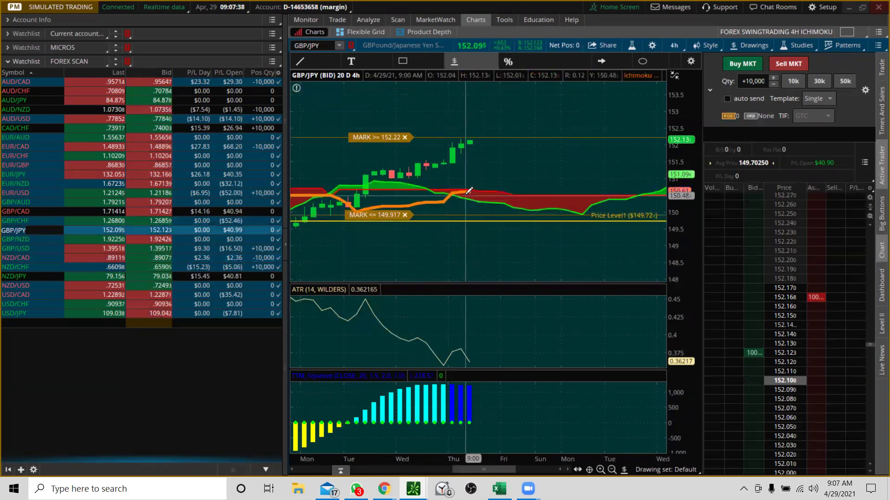
left_click_drag(478, 199, 482, 181)
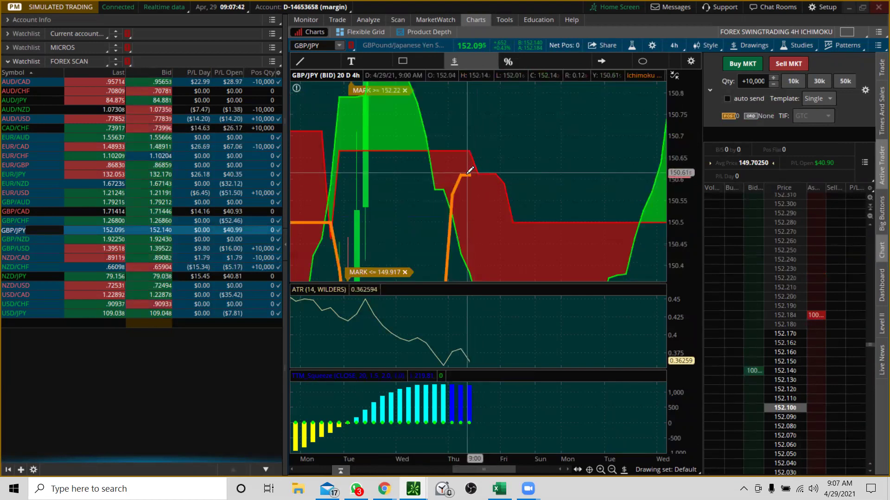
- Compare the GBP/NZD, GBP/USD and AUD/NZD charts, inspecting the rectangle zone around the GBP/USD limit order
left_click(39, 240)
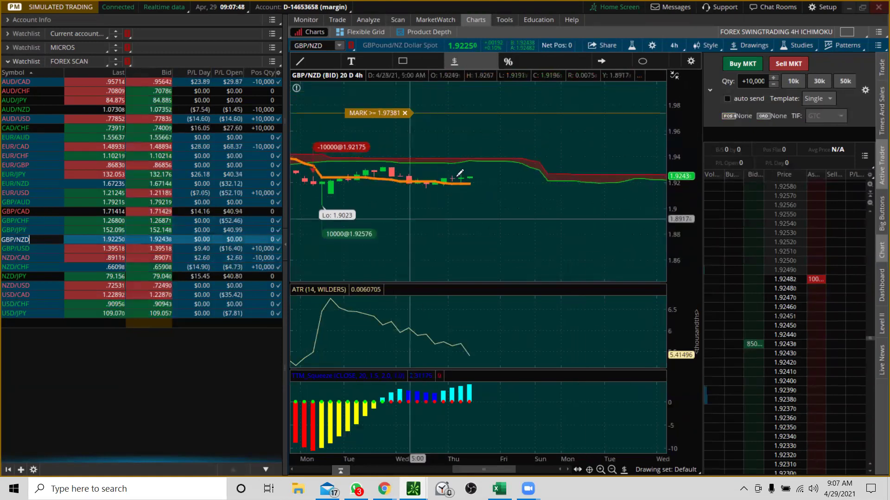
left_click(44, 249)
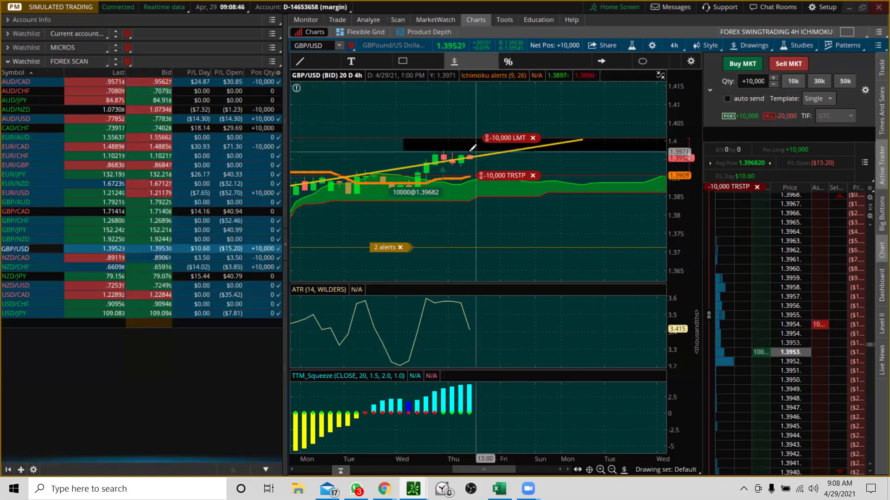
mouse_move(480, 142)
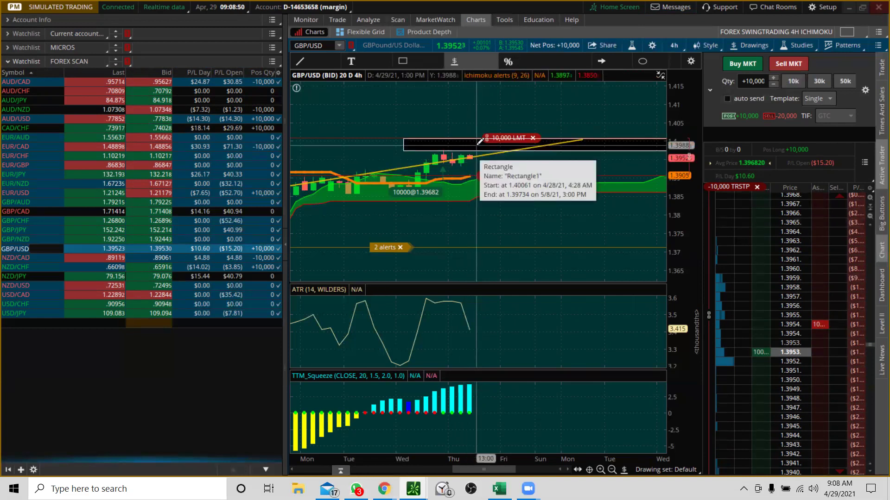
left_click(21, 239)
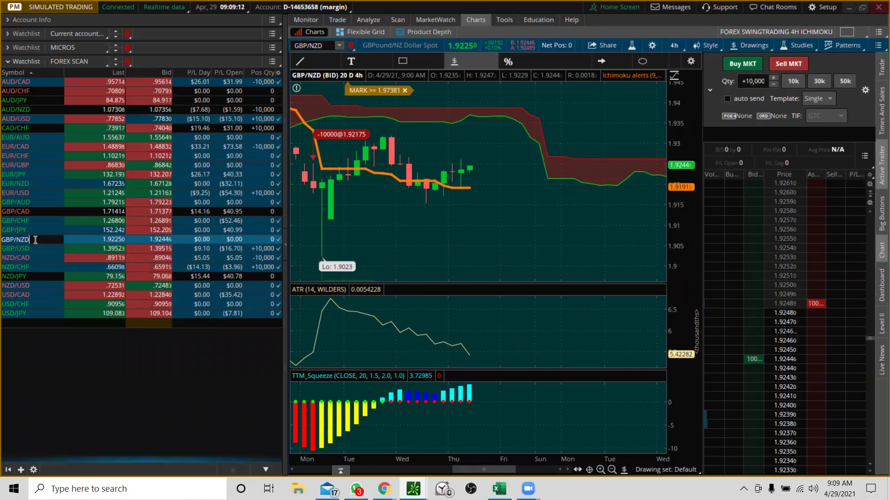
left_click(13, 111)
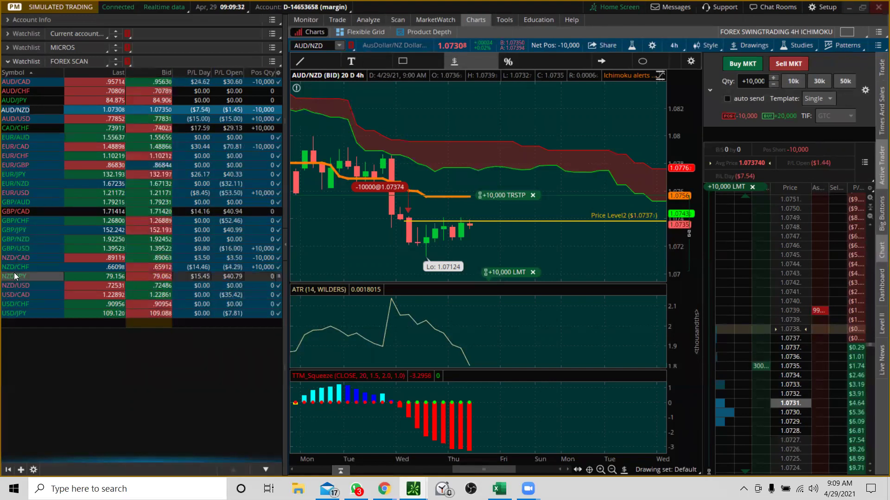
- Check the NZD/CAD short's trailing stop and limit on the chart and price ladder, widening the P/L Open column to show full amounts
left_click(15, 258)
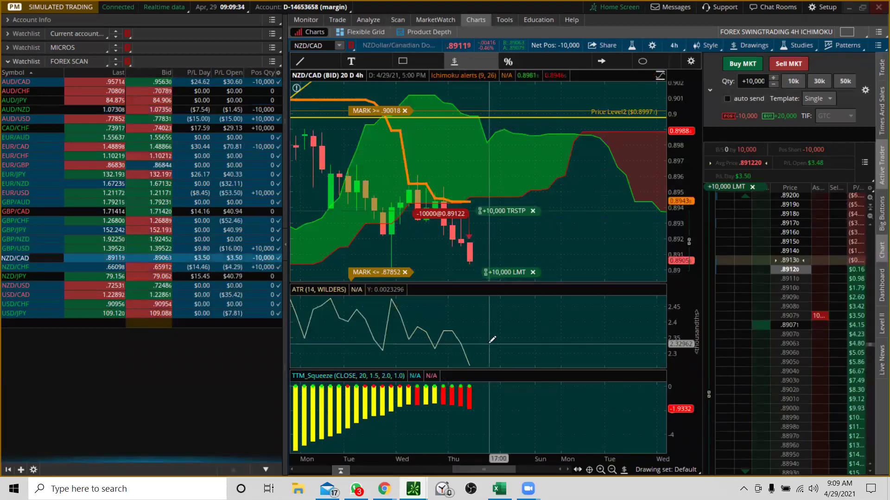
left_click_drag(678, 160, 688, 224)
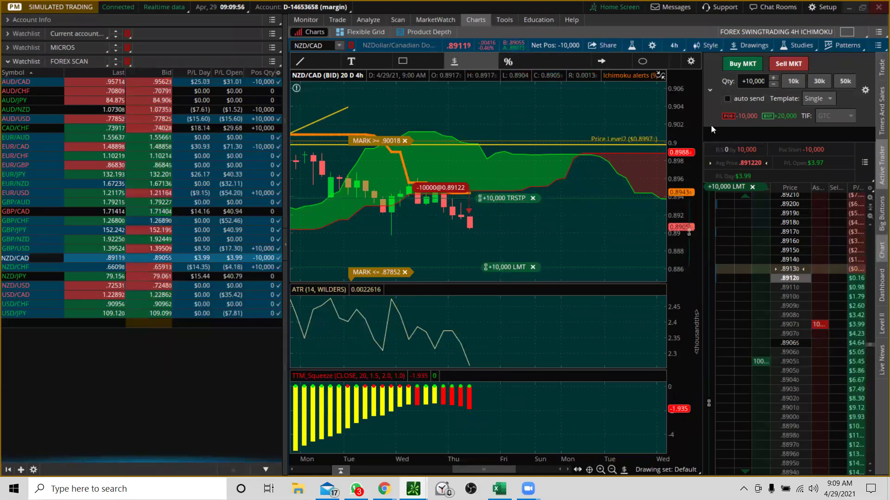
scroll(871, 413, "down", 1)
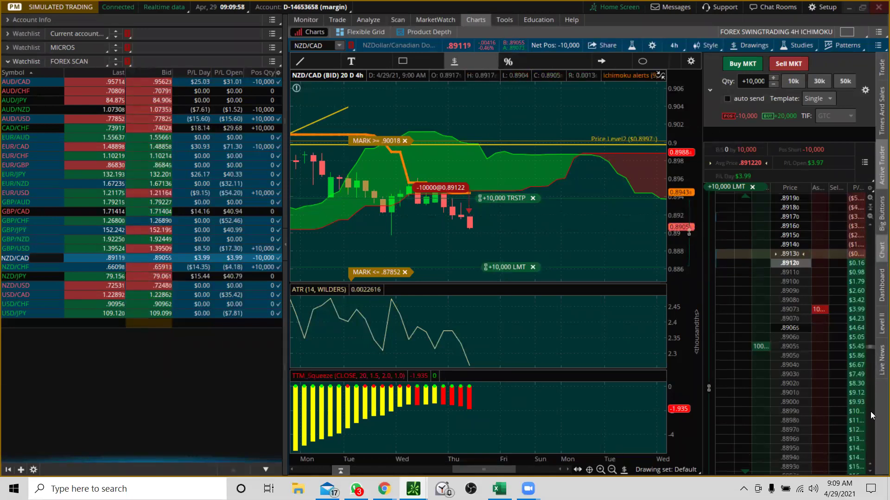
scroll(872, 419, "down", 3)
left_click_drag(868, 361, 869, 431)
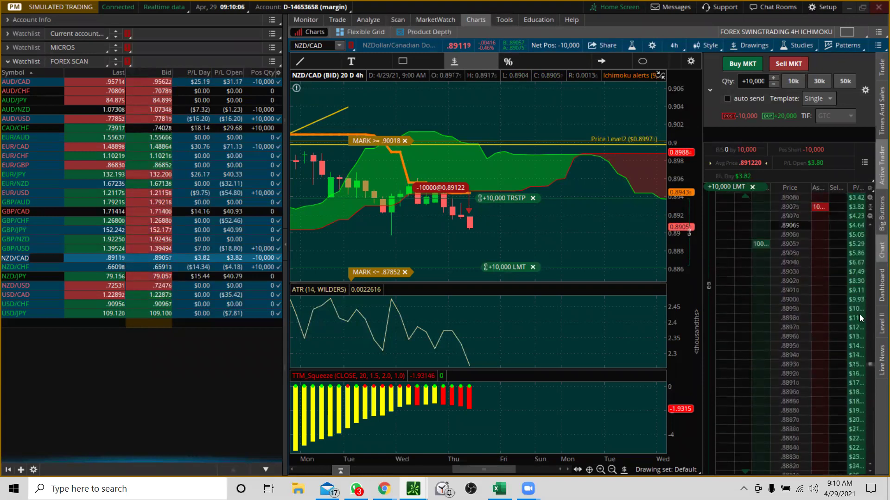
scroll(859, 326, "up", 10)
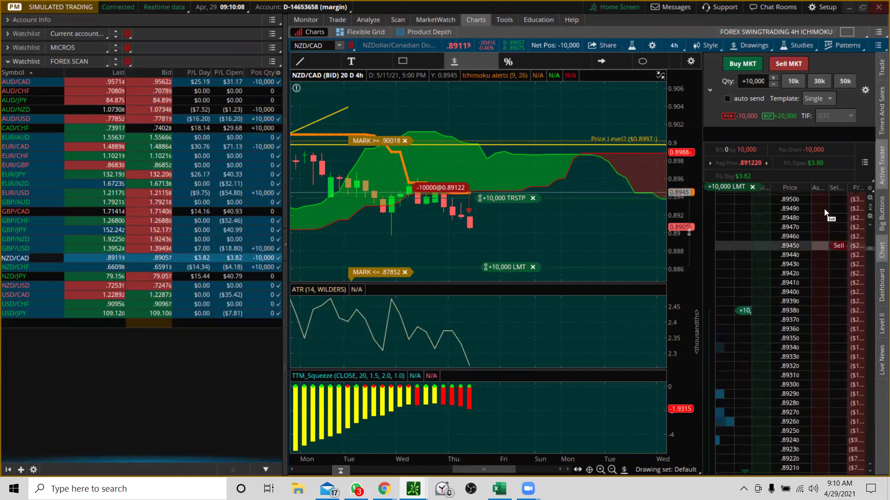
left_click_drag(845, 184, 838, 184)
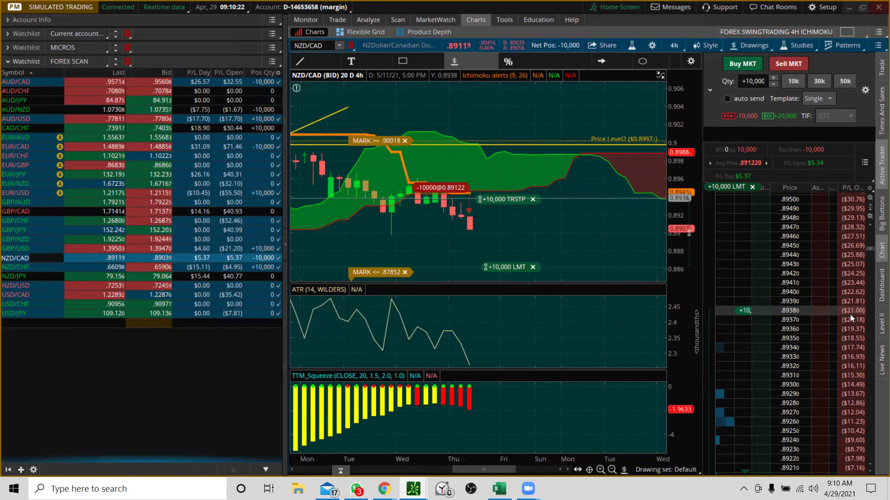
- Replace the 10,000 NZD/CAD buy trailing stop with a MARK+.0045 offset and send the order
right_click(508, 199)
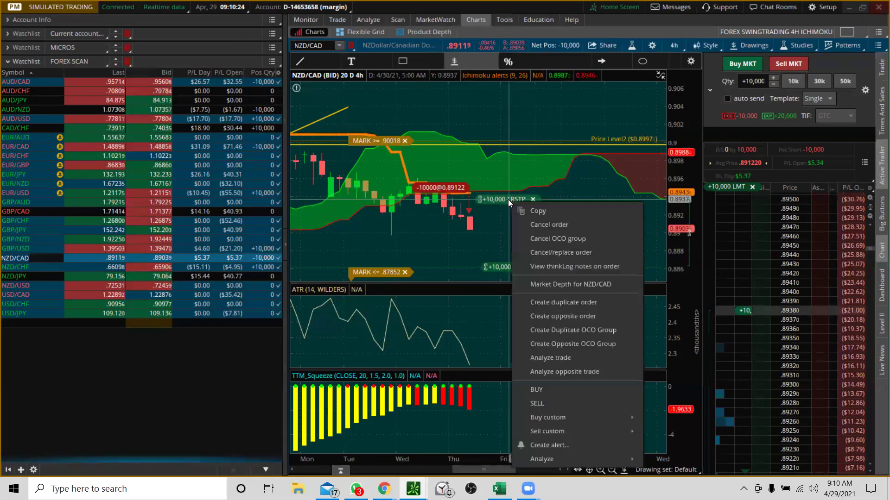
left_click(547, 252)
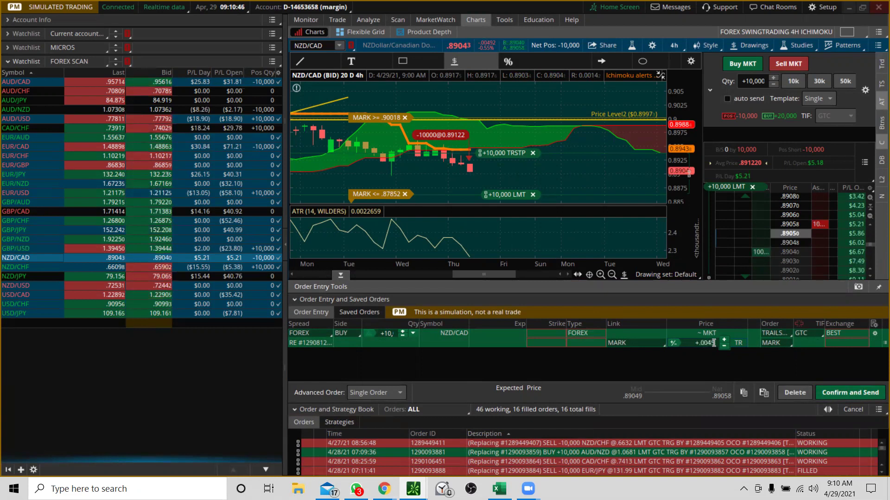
left_click(820, 388)
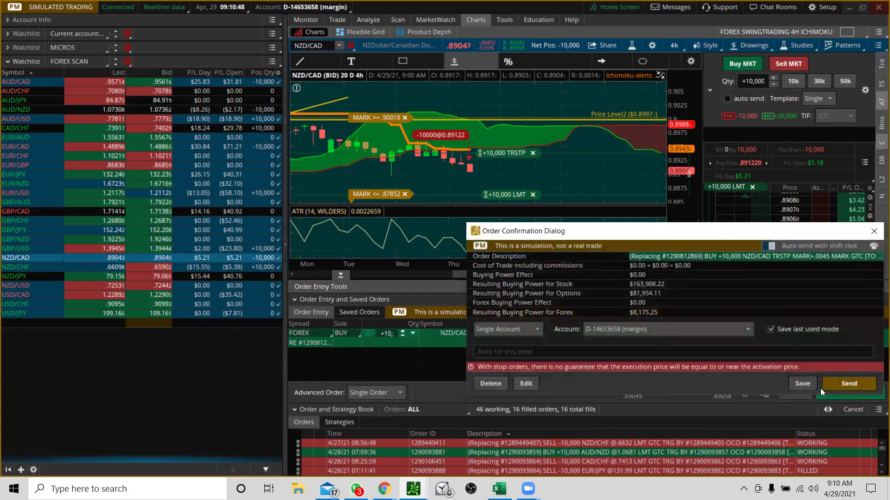
left_click(829, 384)
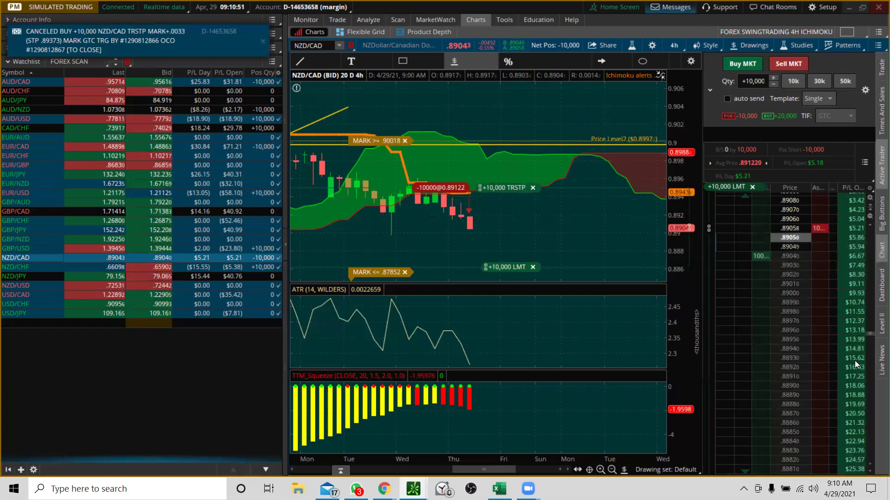
- Inspect the replaced NZD/CAD trailing stop on the price ladder and against the latest candles, fitting entry and stop into the price scale
scroll(868, 332, "up", 10)
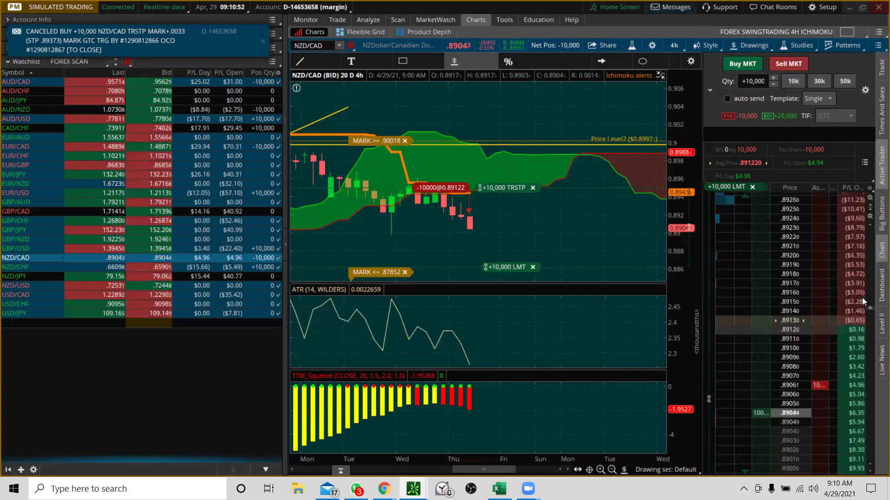
scroll(849, 221, "up", 1)
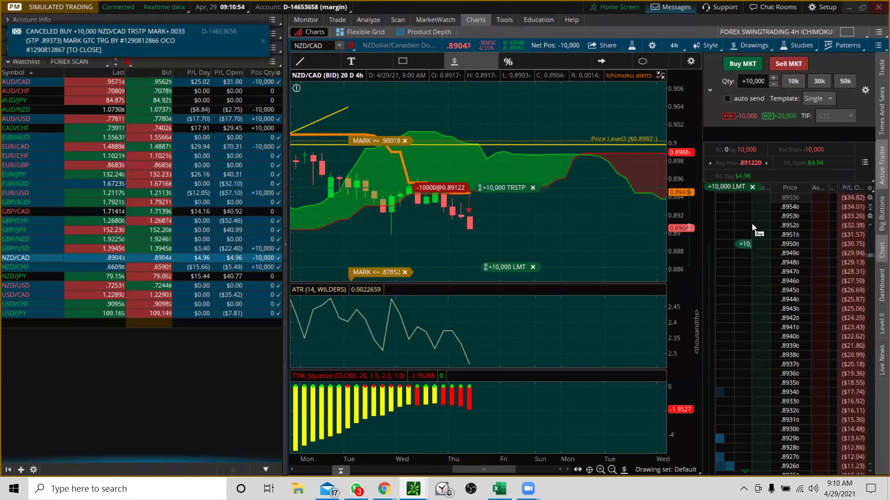
scroll(868, 253, "up", 2)
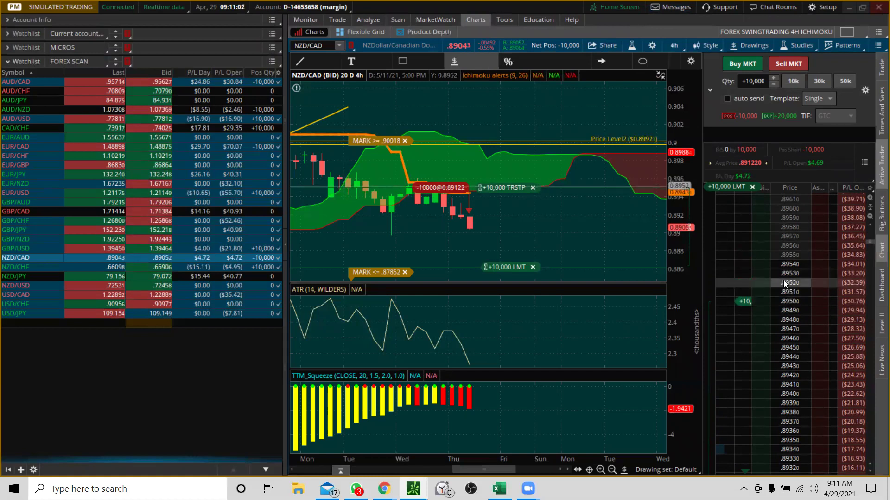
left_click_drag(429, 206, 496, 148)
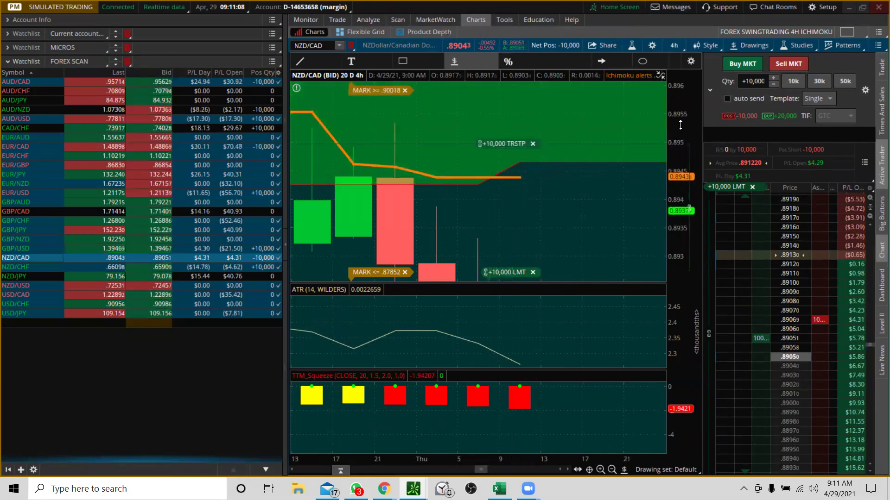
left_click_drag(678, 126, 677, 186)
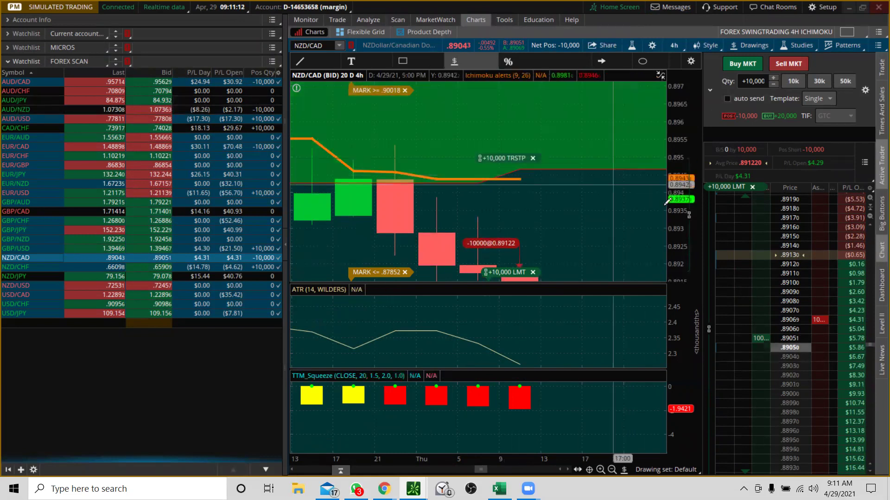
left_click_drag(678, 188, 678, 200)
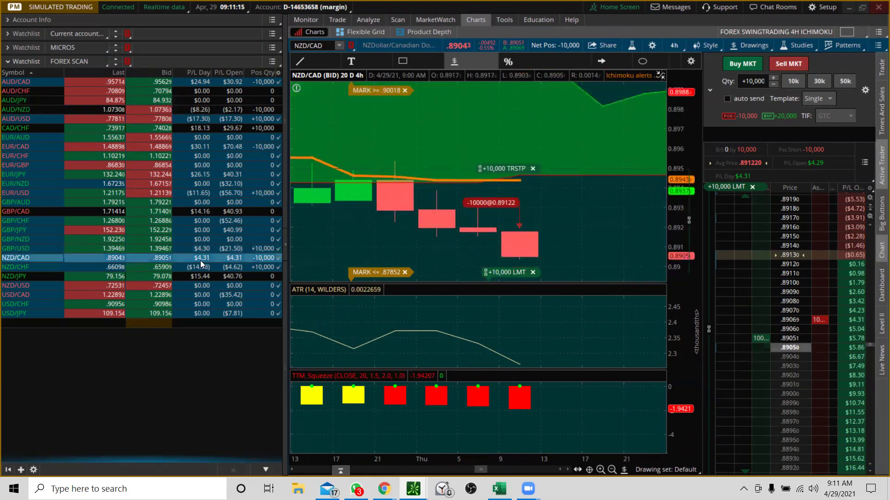
- Review the NZD/CHF long with its limit and trailing stop orders, followed by the NZD/JPY chart with both price levels in view
left_click(28, 268)
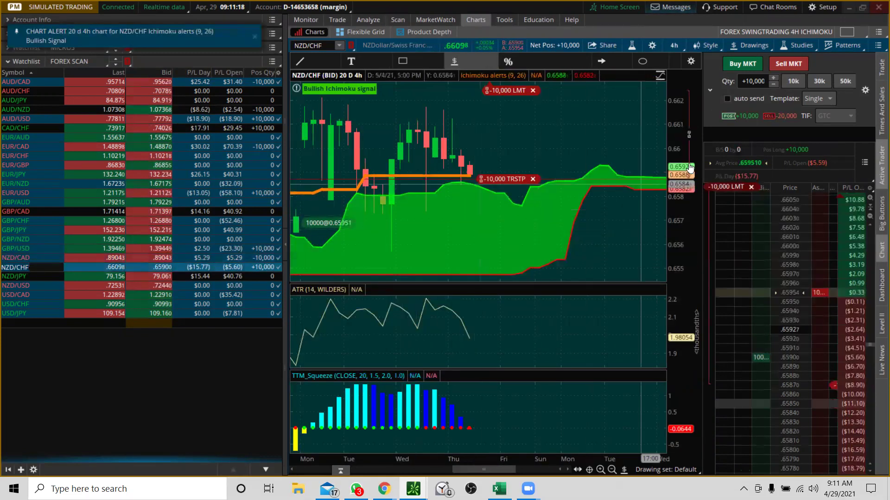
left_click_drag(674, 138, 673, 172)
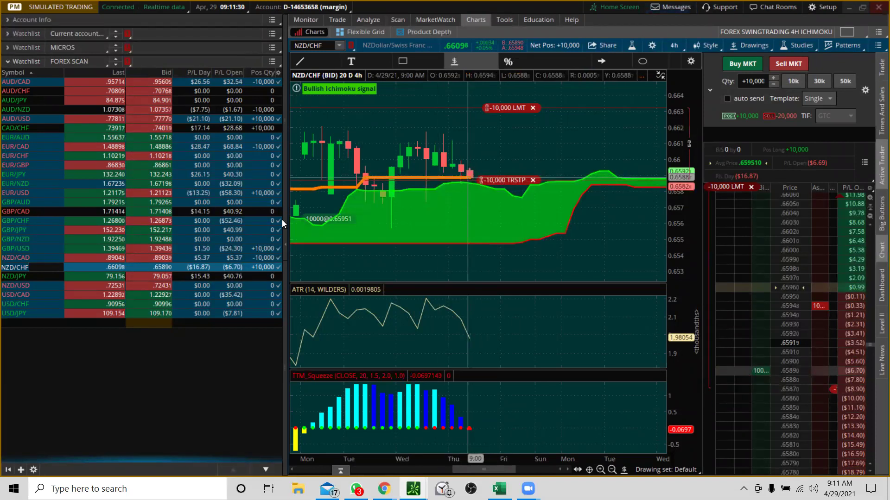
left_click(19, 275)
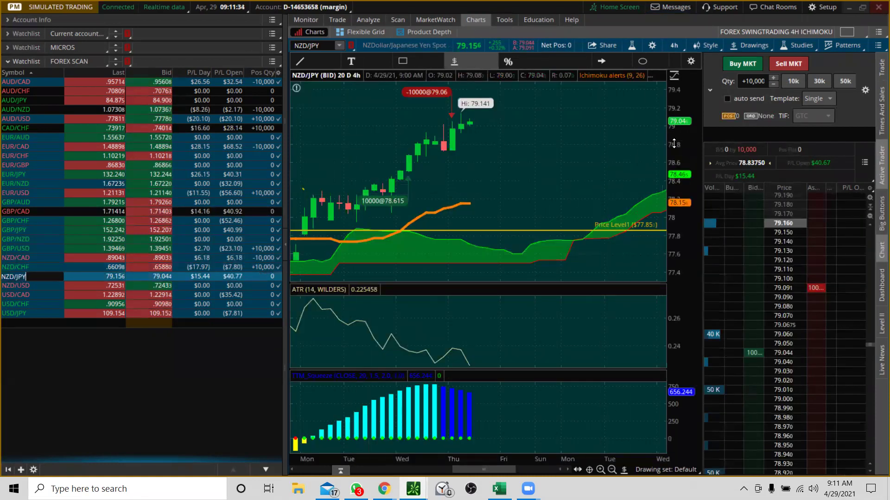
left_click_drag(674, 144, 672, 195)
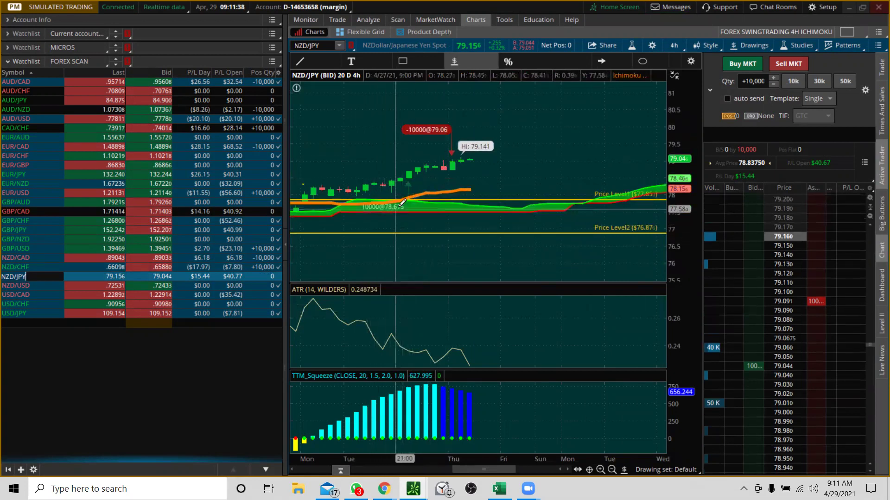
mouse_move(402, 202)
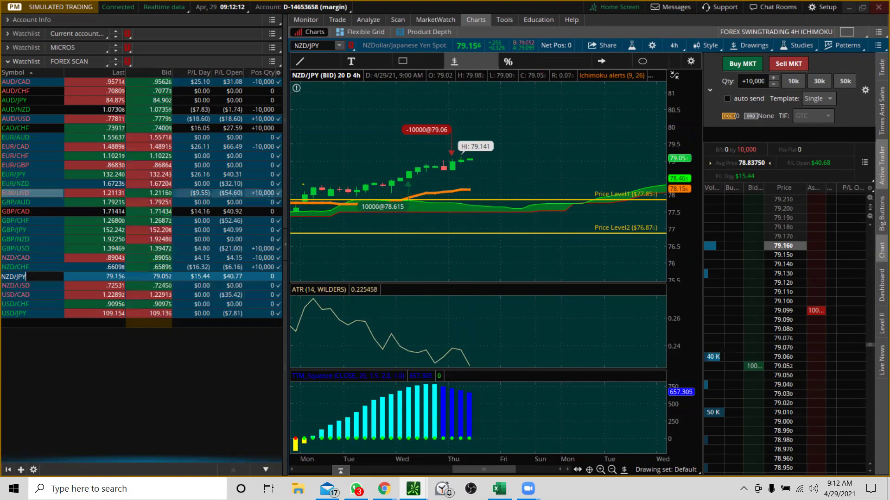
- Create an NZD/USD price alert for MARK at or above .72651 from the 4-hour chart
left_click(35, 285)
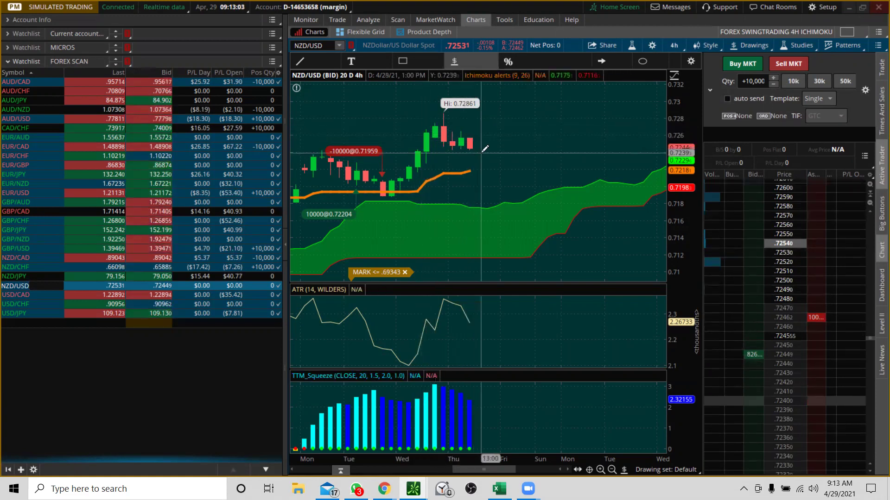
right_click(422, 134)
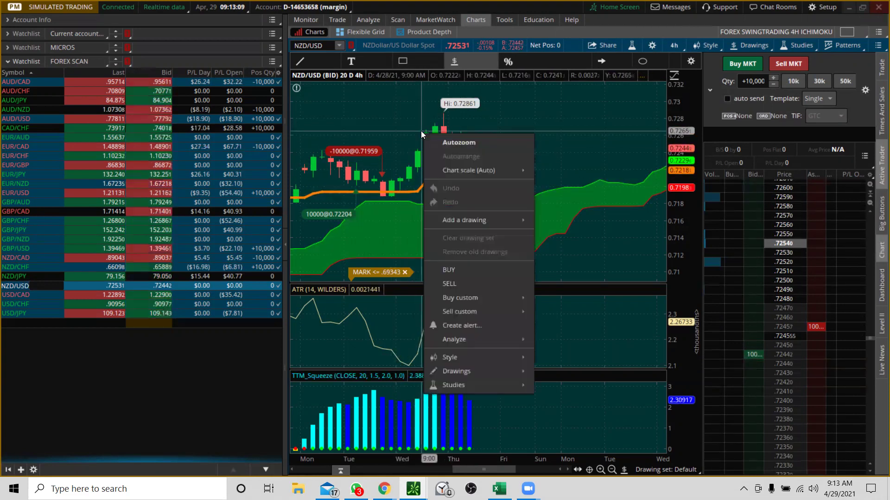
left_click(475, 325)
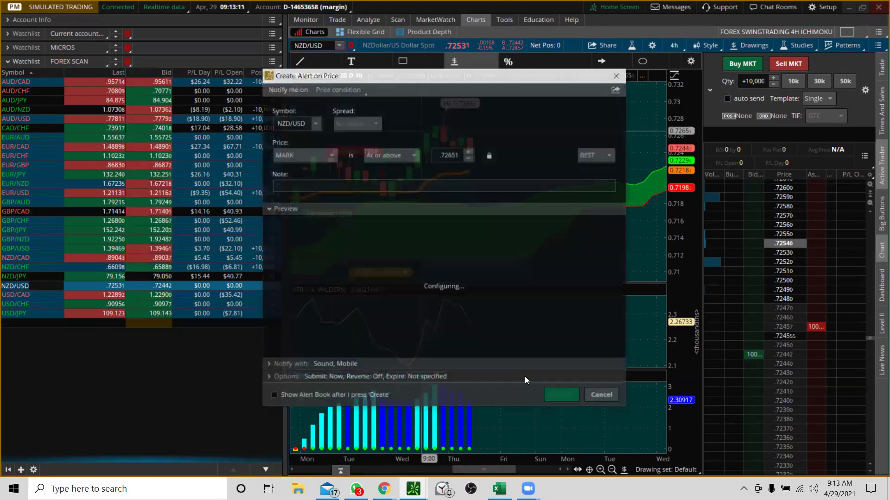
left_click(552, 395)
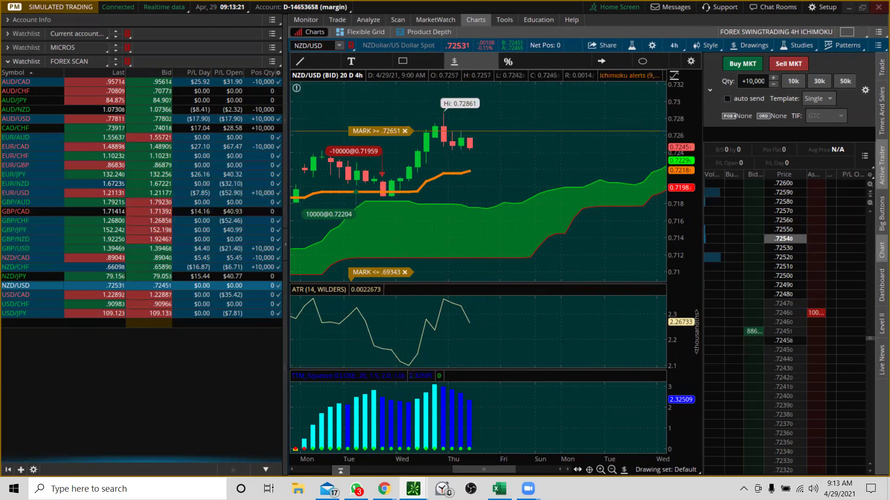
- Create a USD/CAD price alert for MARK at or below 1.22737, just under the latest candles
left_click(26, 296)
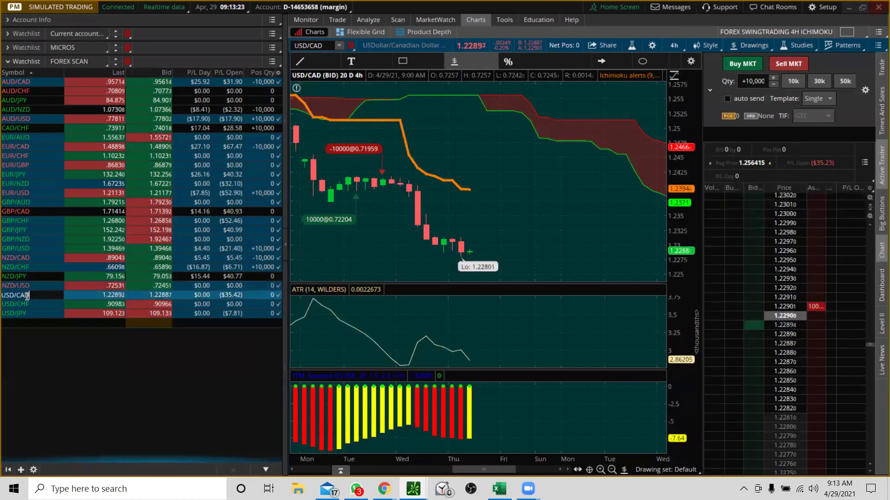
left_click_drag(681, 122, 682, 153)
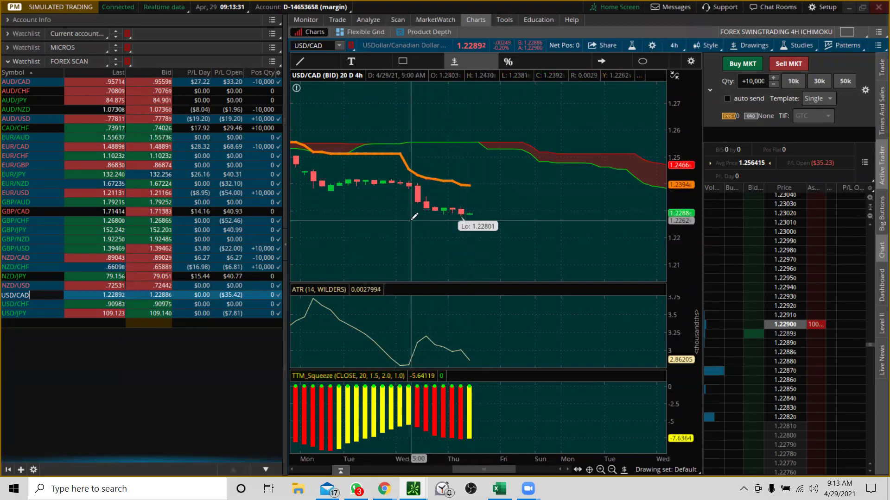
right_click(415, 214)
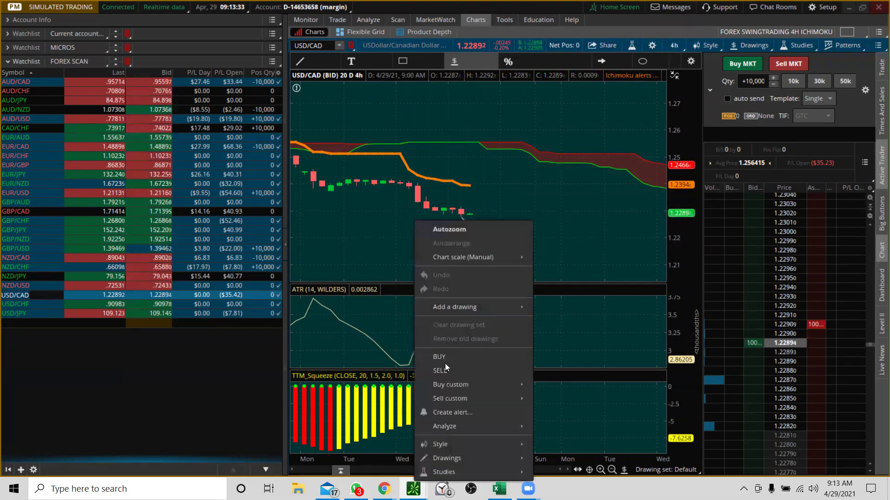
left_click(447, 413)
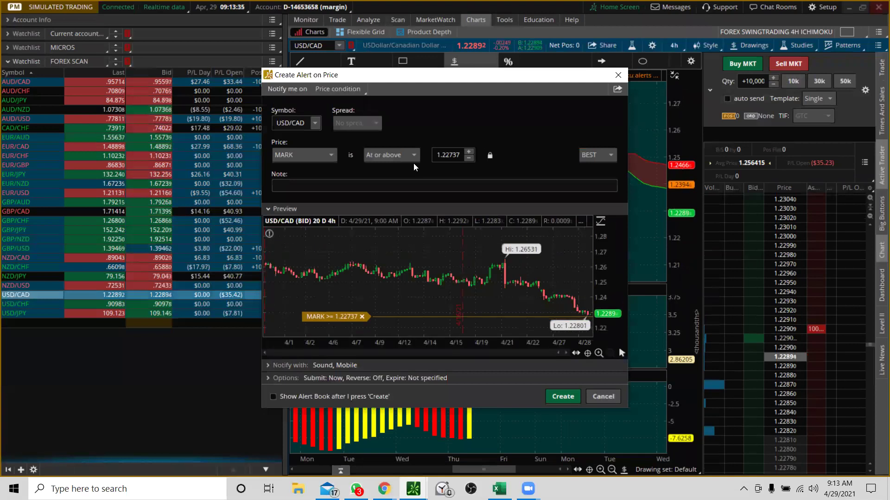
left_click(413, 156)
left_click(408, 177)
left_click(563, 396)
- Prepare a 10,000 USD/CHF sell order with an OCO bracket and make its stop leg a TRAILSTOP
left_click(28, 304)
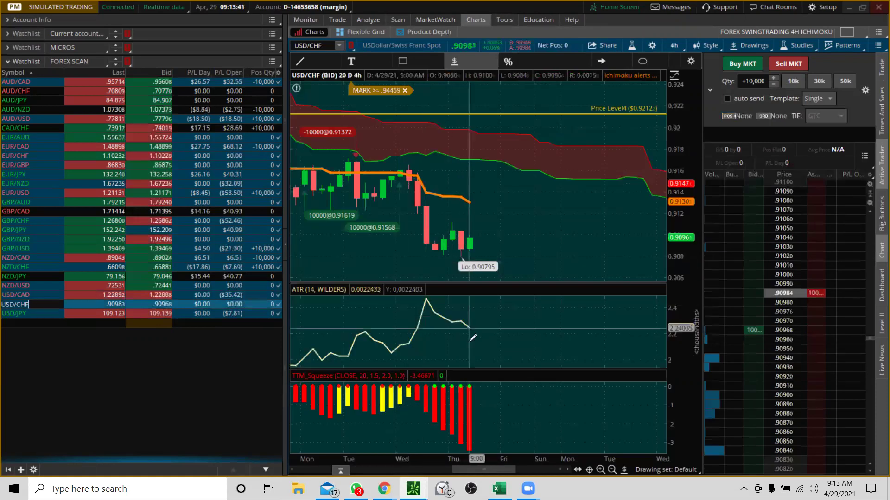
right_click(472, 245)
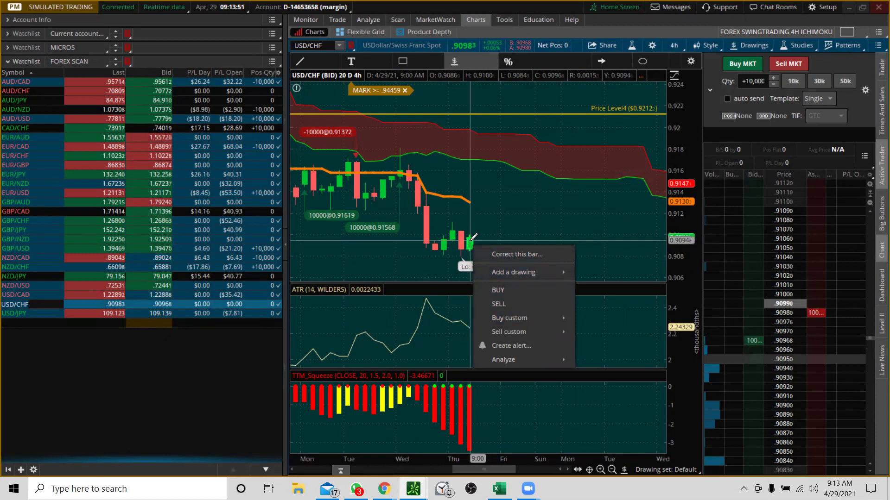
mouse_move(505, 332)
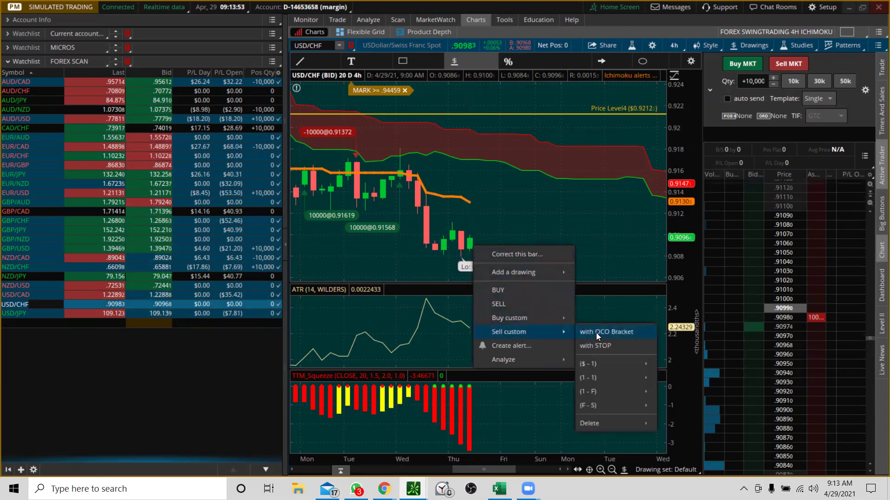
left_click(596, 332)
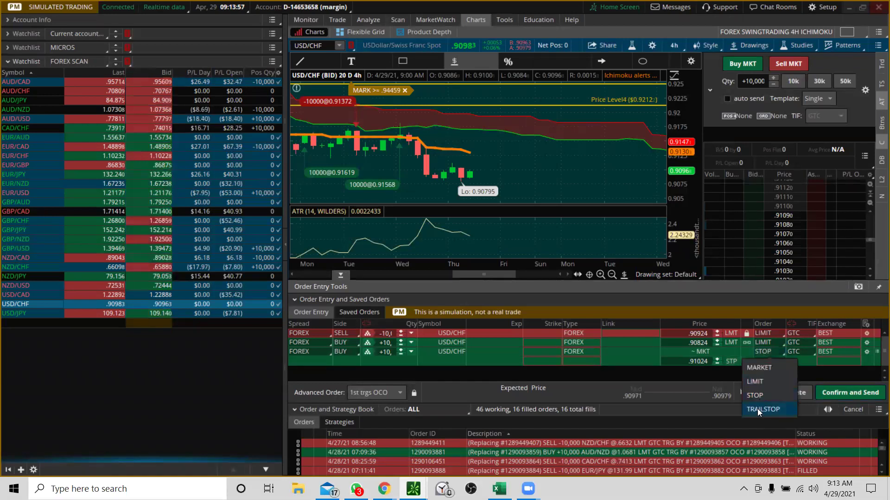
left_click(757, 408)
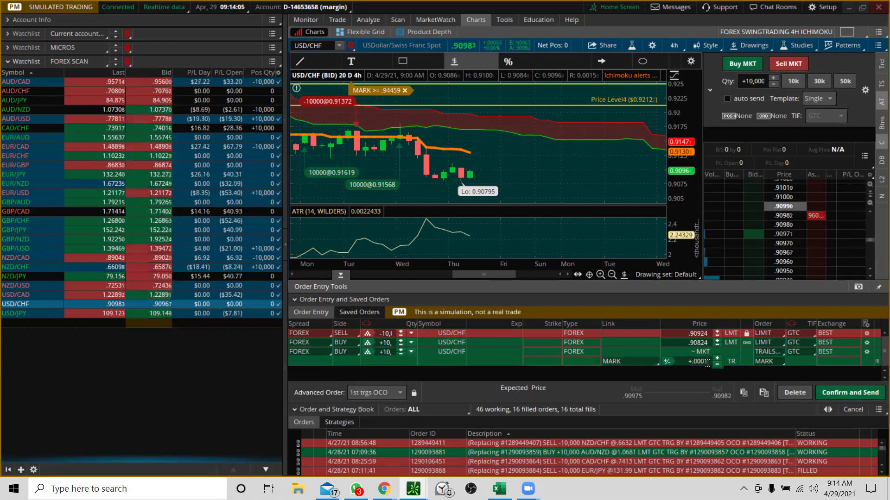
- Set the USD/CHF trailing stop offset to MARK+.0033 and the buy limit offset to TRG-.0040
key("BackSpace")
type("33")
left_click(744, 343)
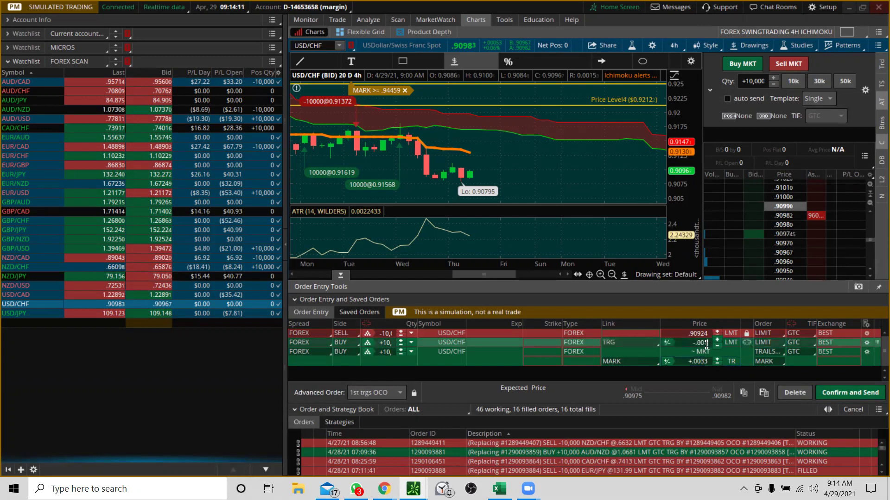
type("0")
type("40")
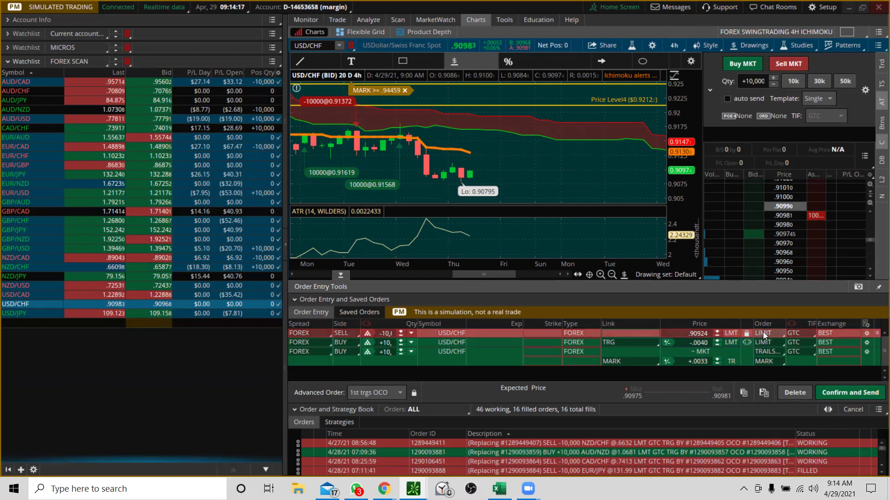
- Change the USD/CHF sell entry to a MARKET order and send the bracketed trade
left_click(763, 332)
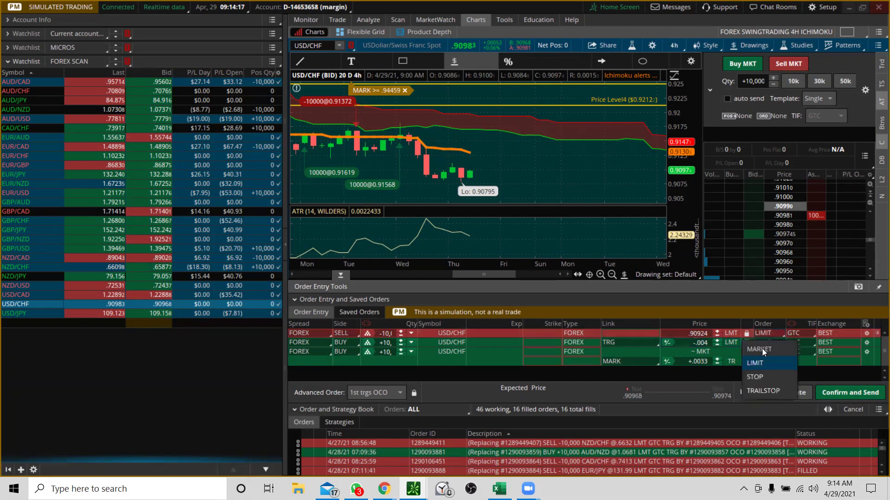
left_click(762, 350)
left_click(841, 393)
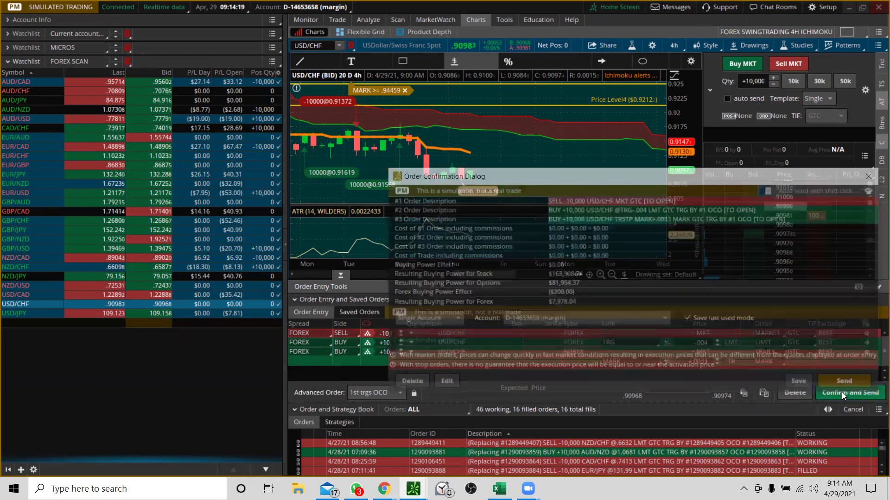
left_click(842, 383)
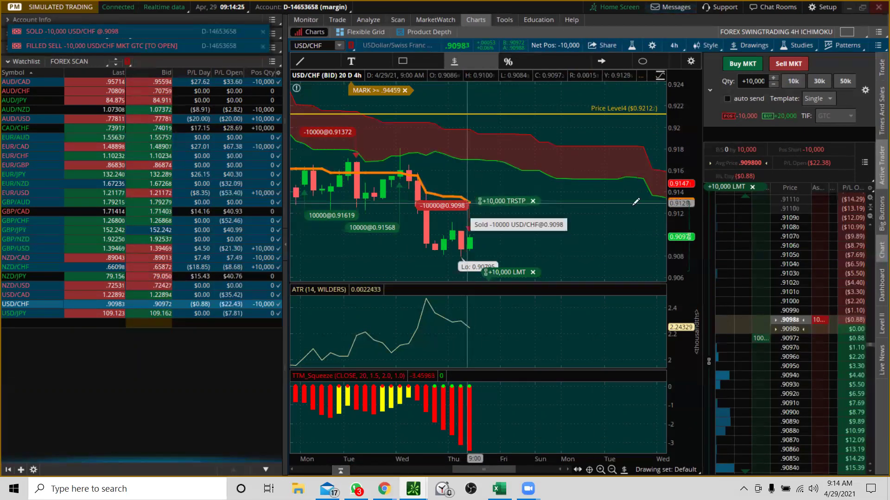
- Move the USD/CHF buy limit to .9061 on the price ladder and send the replacement order
left_click_drag(693, 205, 695, 229)
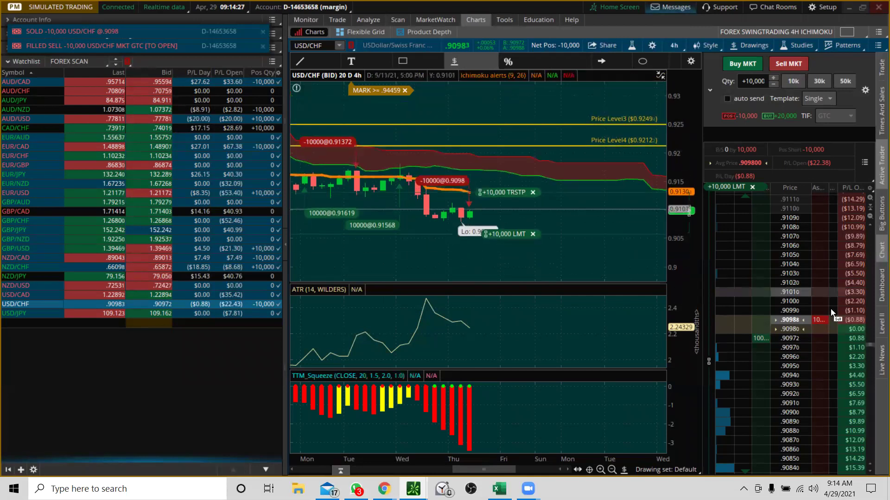
scroll(870, 351, "down", 10)
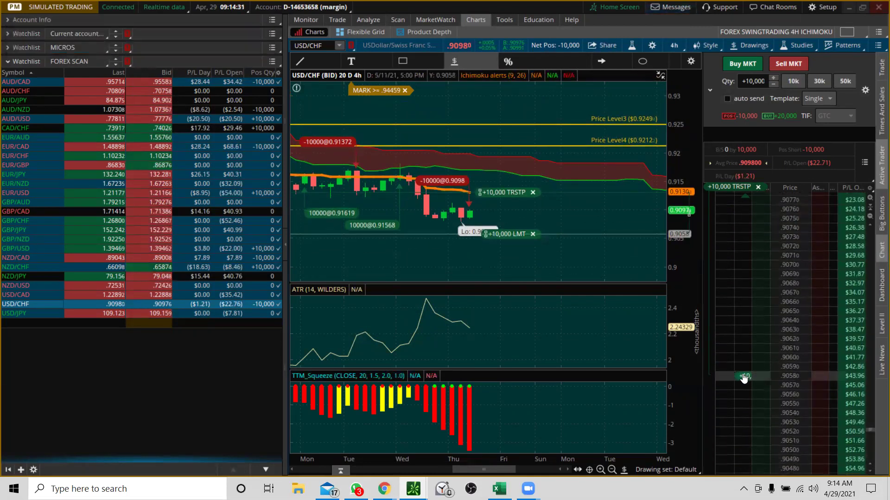
left_click_drag(743, 372, 741, 348)
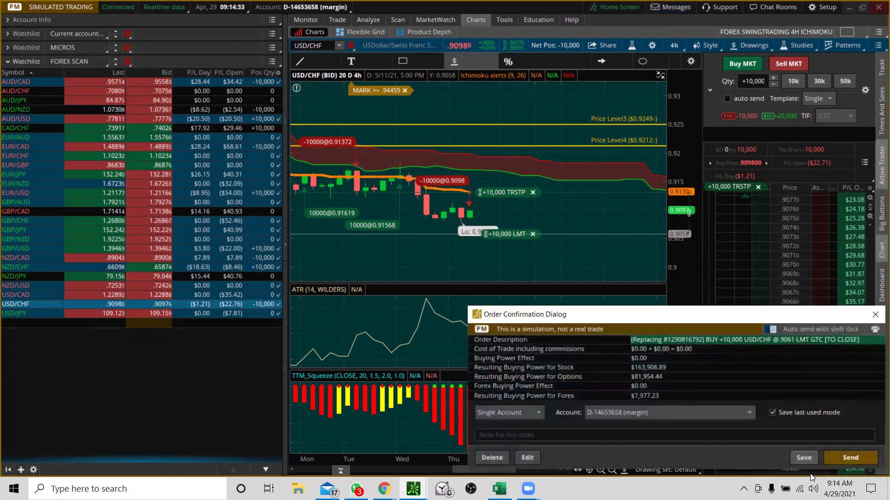
left_click(840, 460)
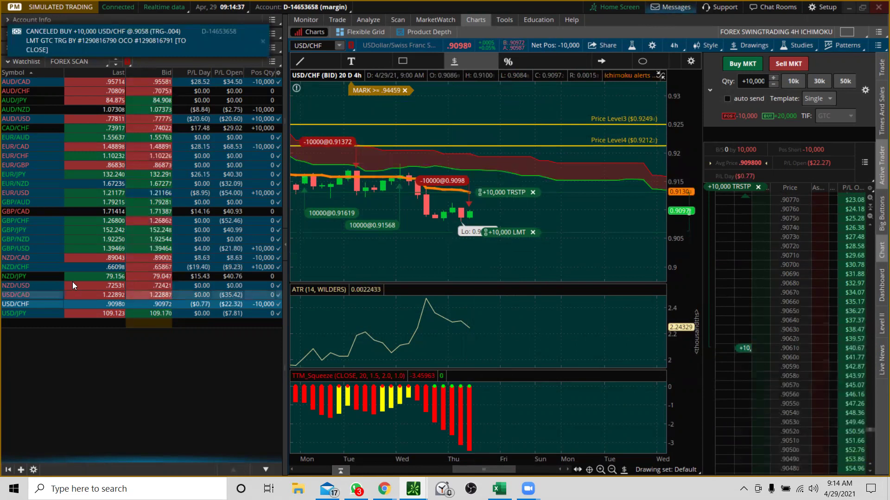
- Review the USD/JPY 4-hour chart against the Ichimoku cloud and price level with a wider price scale
left_click(22, 303)
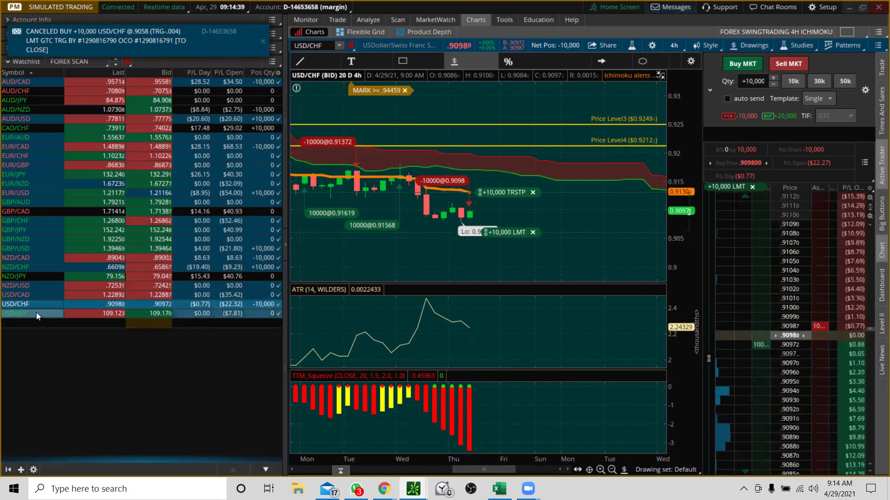
left_click(37, 313)
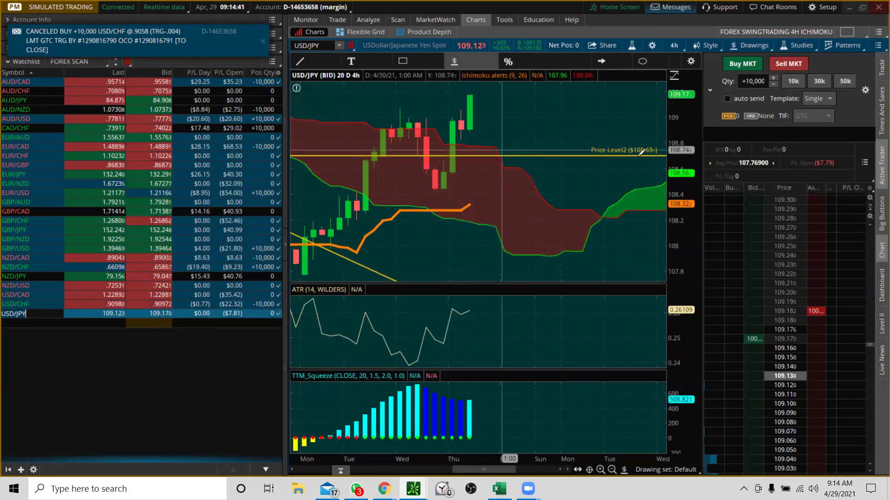
left_click_drag(690, 121, 690, 153)
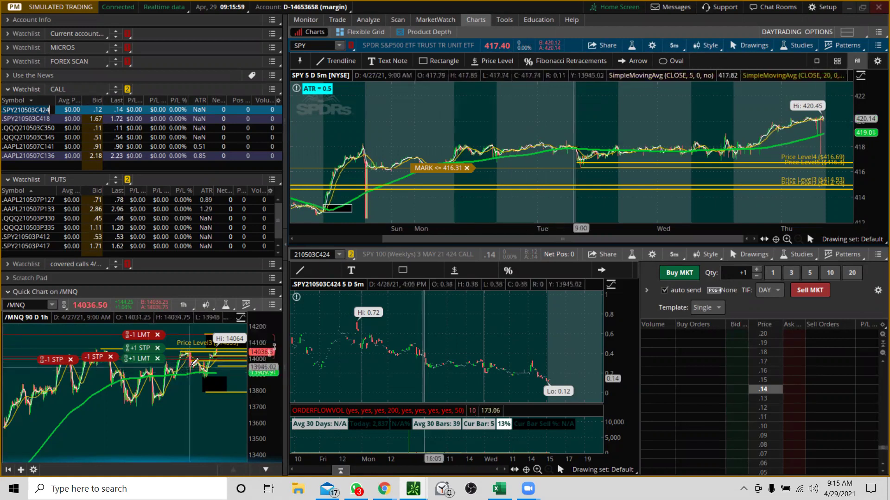
- Examine the /MNQ 1-hour quick chart's latest candles, price levels and working stop and limit orders
left_click_drag(191, 346, 250, 326)
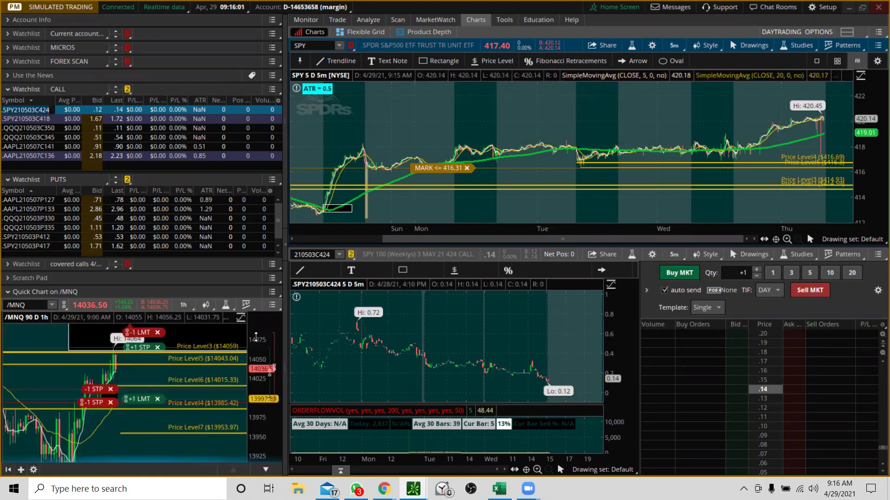
left_click_drag(72, 392, 216, 326)
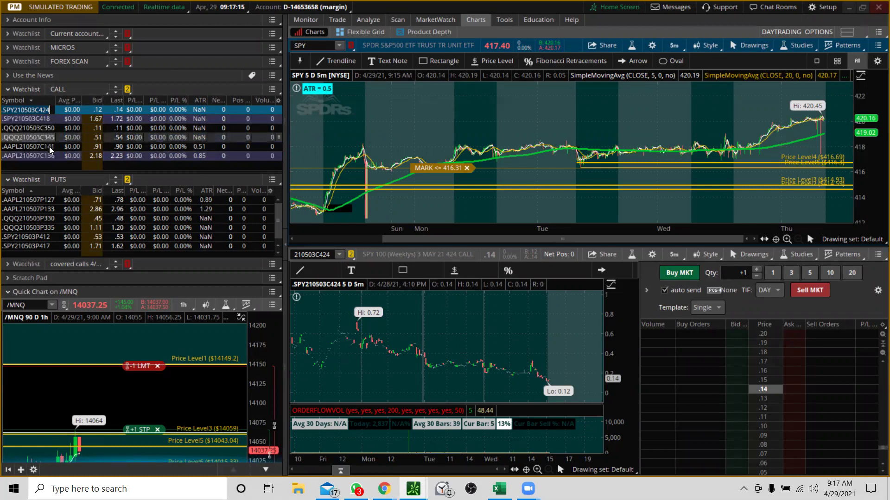
- Delete all the SPY, QQQ and AAPL call option symbols from the CALL watchlist
key("Delete")
left_click(50, 119)
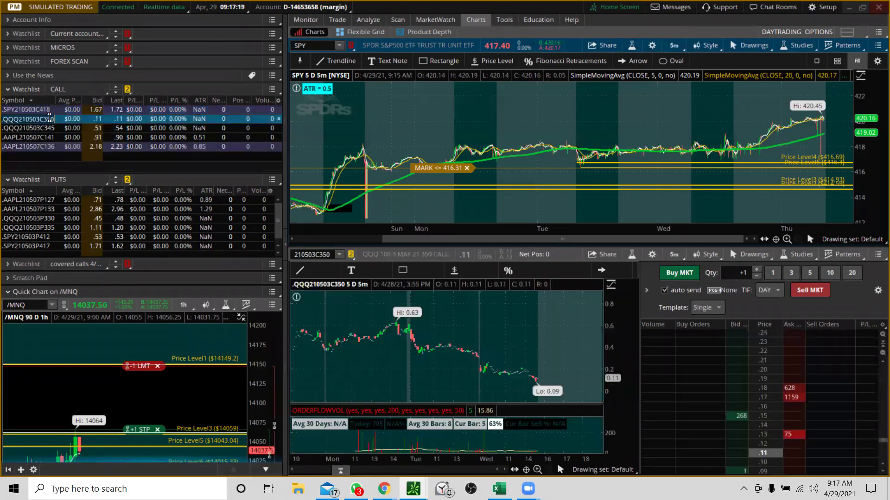
left_click(50, 111)
key("Delete")
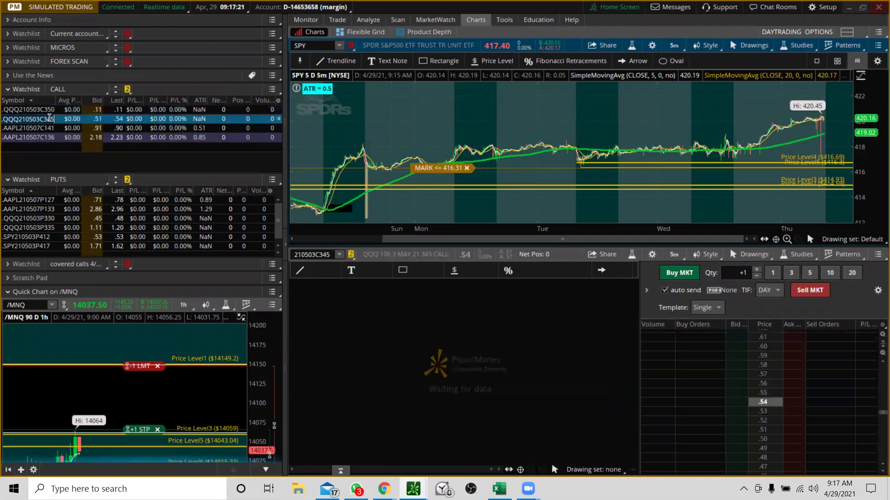
left_click(50, 109)
key("Delete")
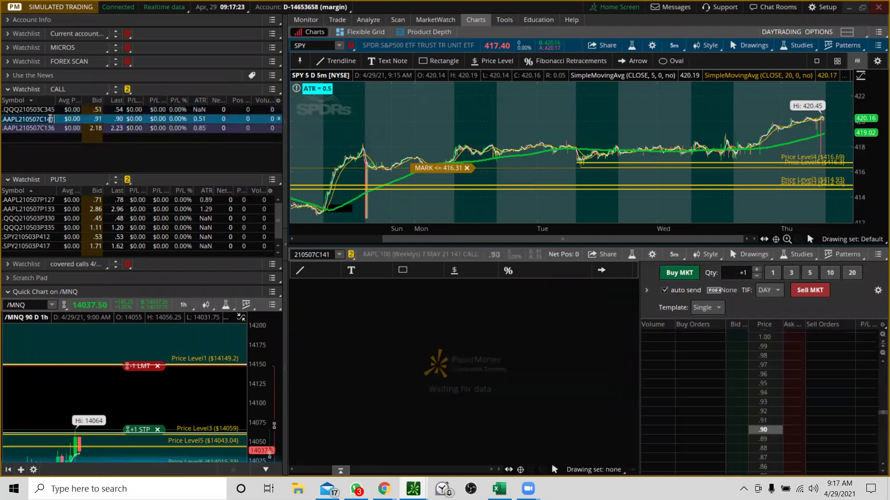
left_click(51, 109)
key("Delete")
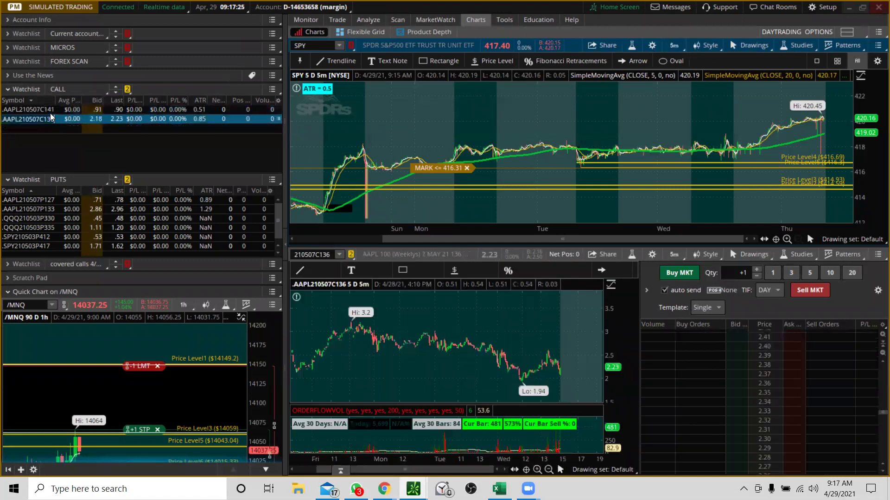
left_click(51, 110)
key("Delete")
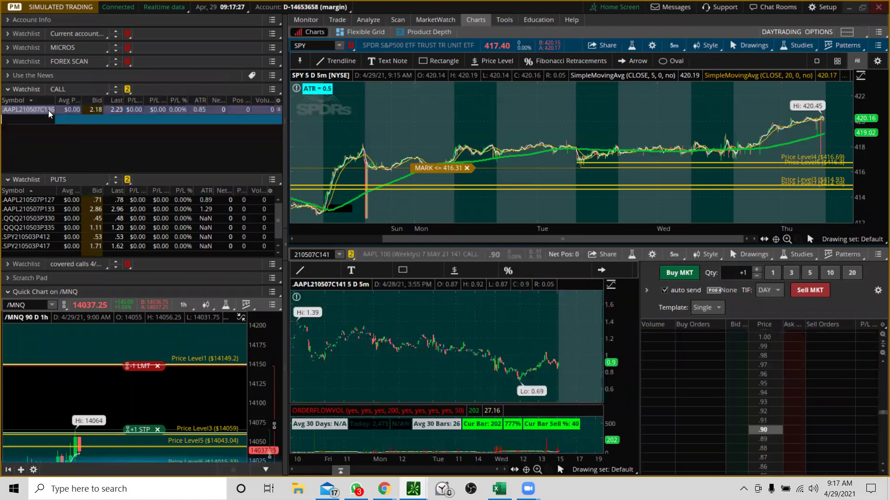
key("Delete")
- Delete all the AAPL, QQQ and SPY put option symbols from the PUTS watchlist
left_click(39, 200)
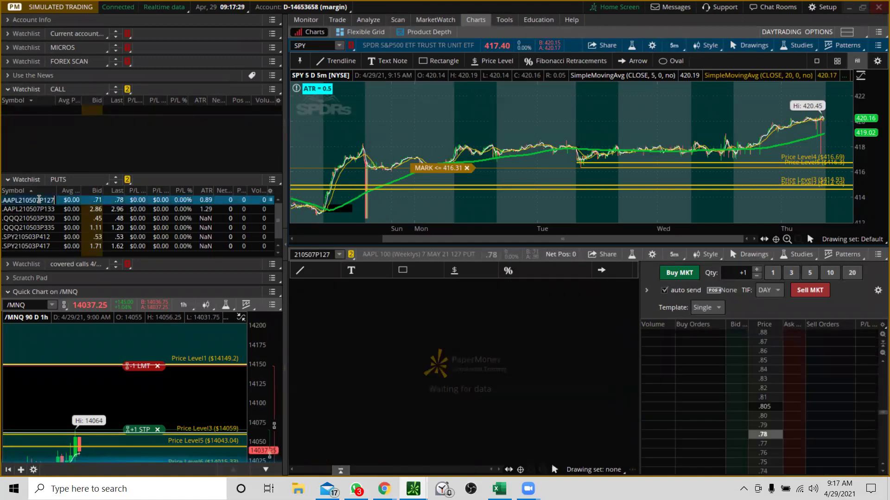
key("Delete")
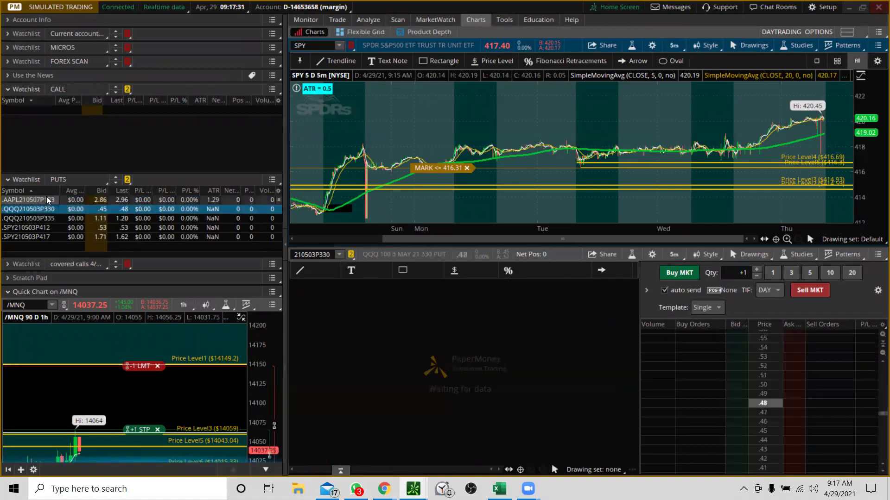
key("Delete")
left_click(50, 211)
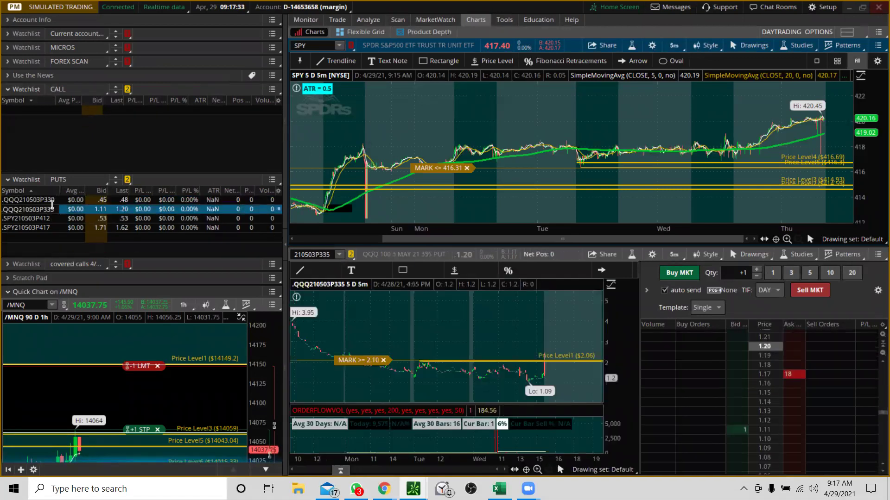
left_click(53, 201)
key("Delete")
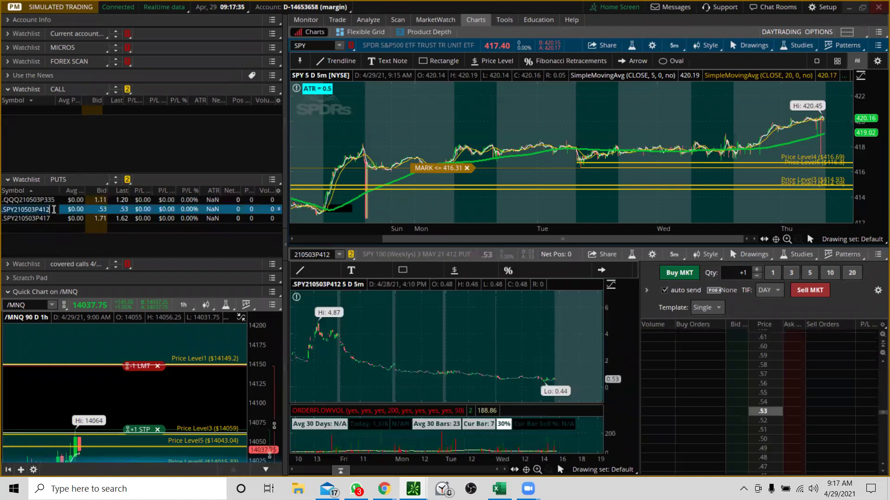
left_click(53, 200)
key("Delete")
left_click(55, 200)
key("Delete")
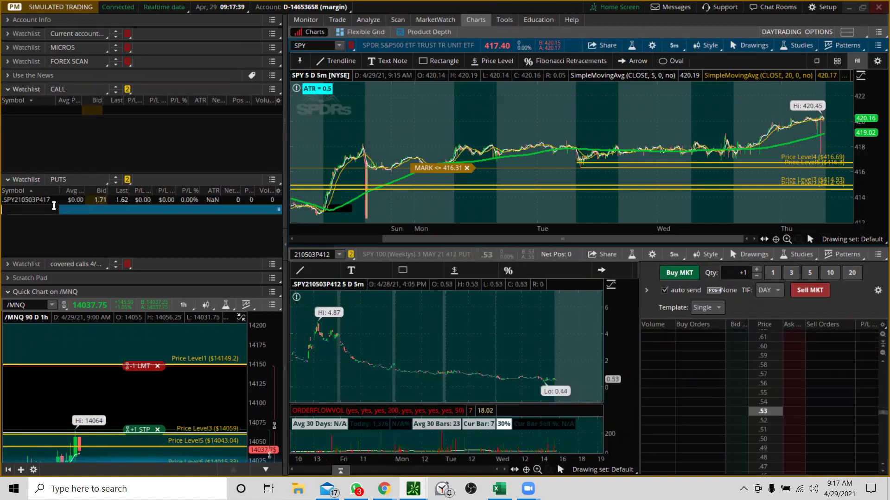
left_click(55, 201)
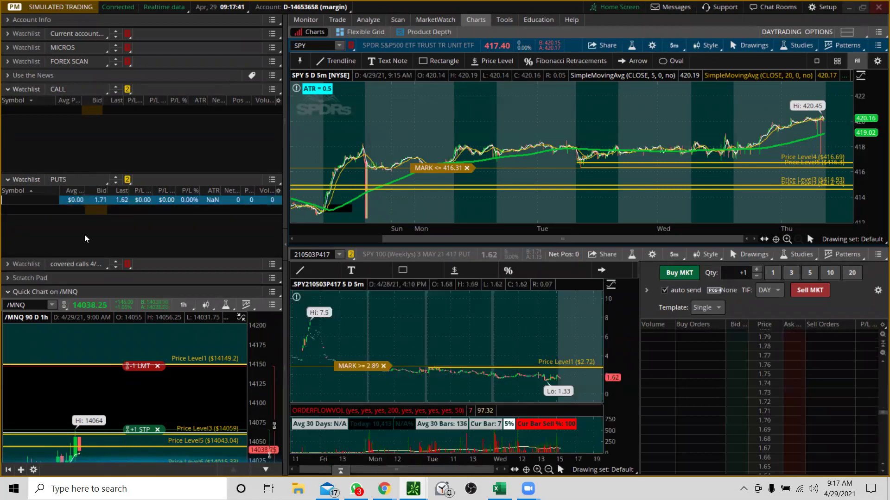
key("Delete")
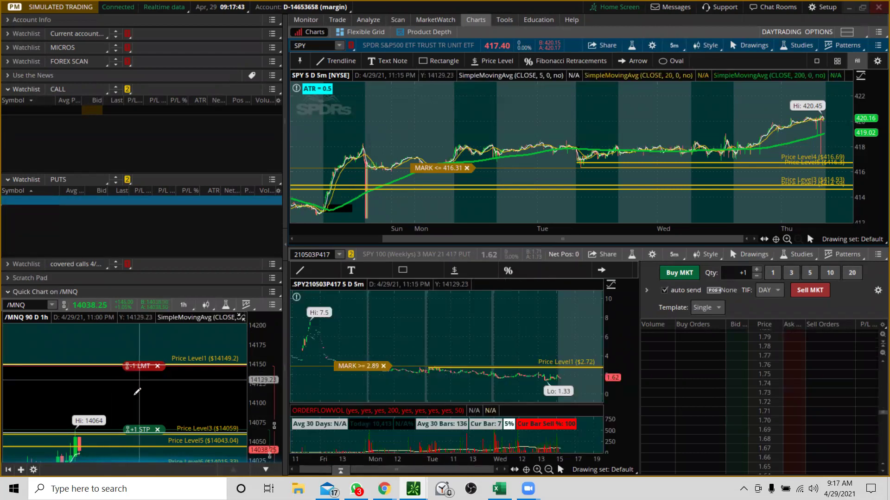
left_click_drag(260, 348, 261, 379)
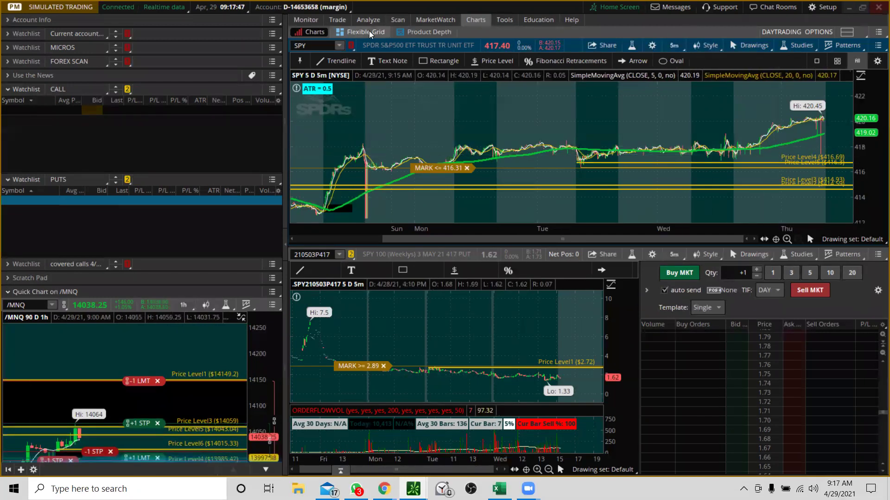
- Show the SPY option chain with the order entry section collapsed and expand the 5 MAY 21 weekly expiration
mouse_move(334, 21)
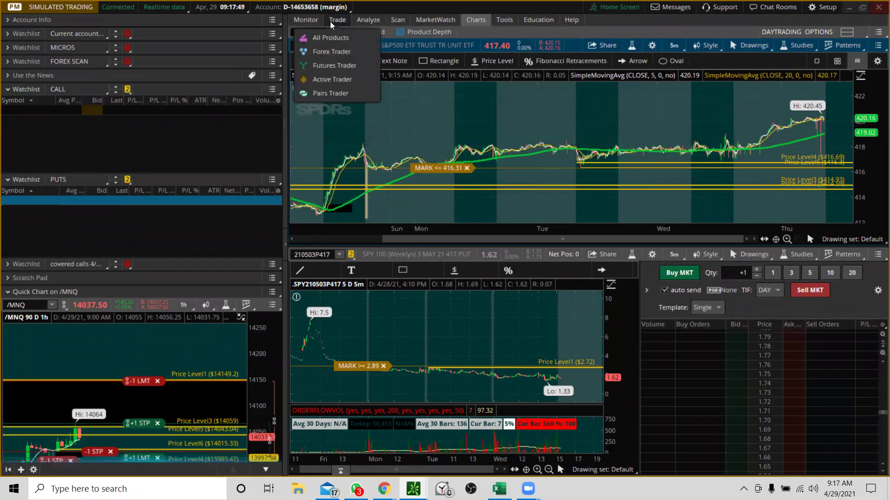
left_click(333, 21)
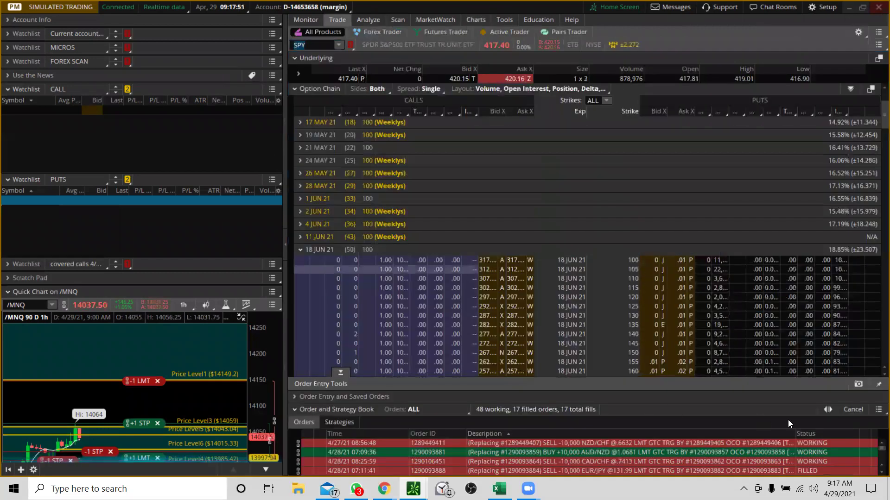
left_click(340, 373)
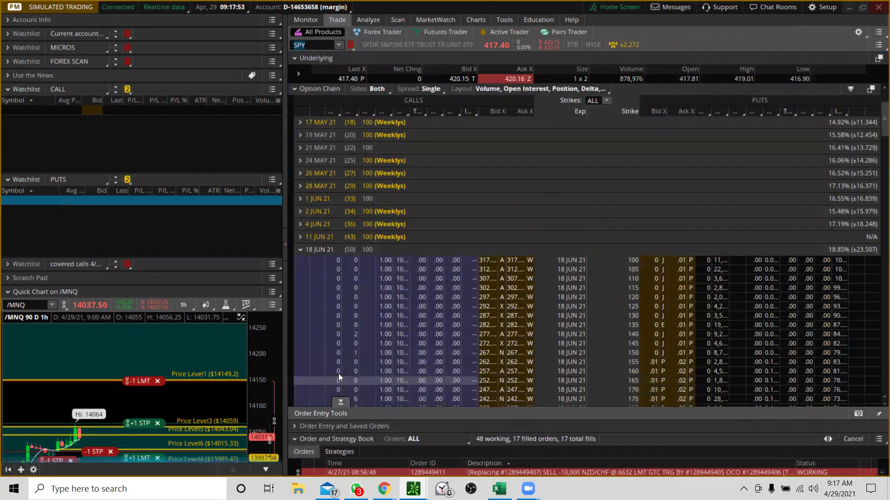
left_click(310, 47)
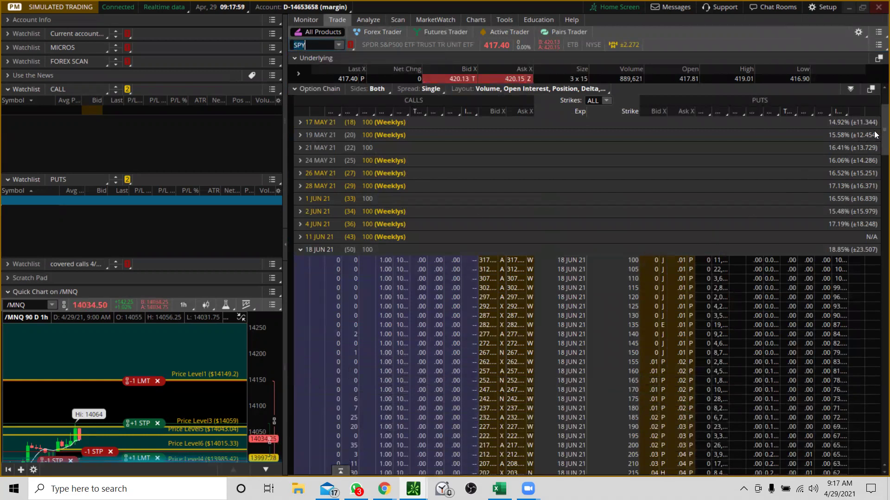
scroll(874, 128, "up", 4)
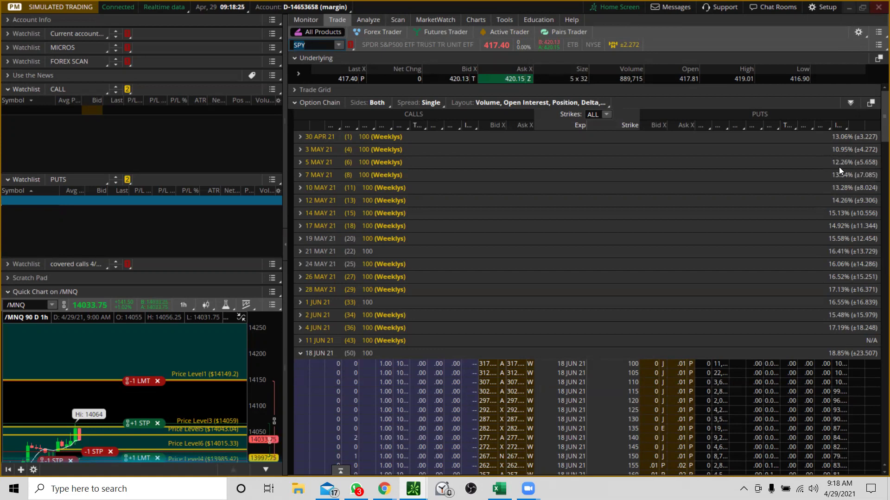
left_click(300, 162)
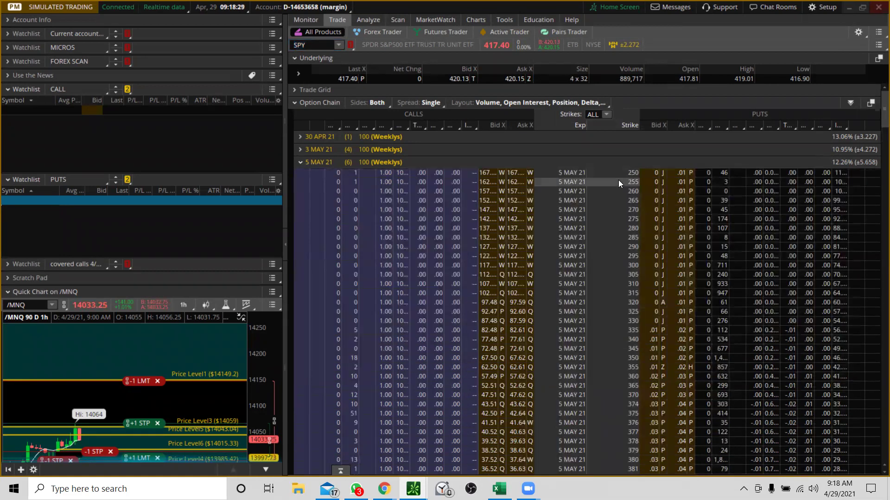
- Add the SPY 5 MAY 21 call with strike 425 to the CALL watchlist
scroll(875, 168, "down", 10)
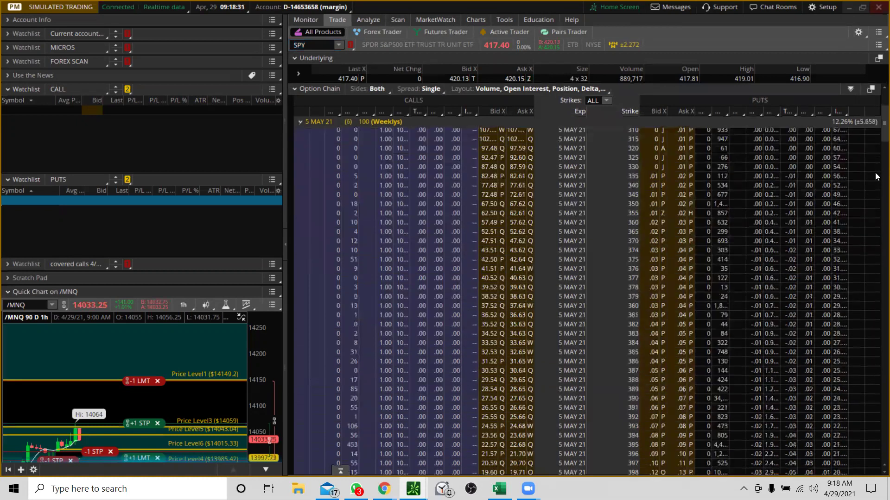
scroll(875, 158, "down", 8)
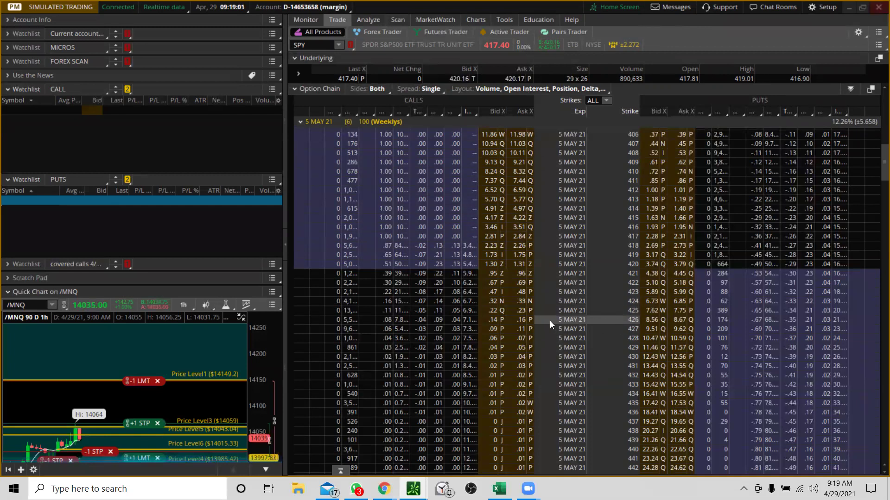
right_click(517, 309)
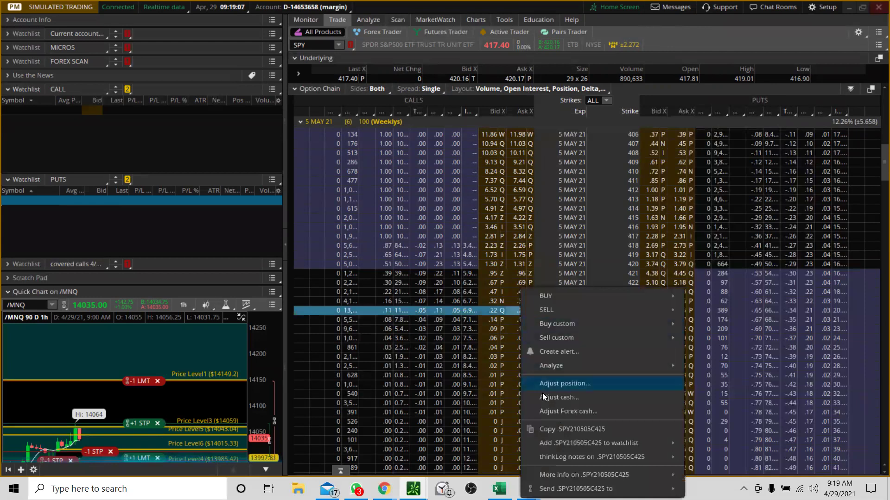
mouse_move(647, 448)
mouse_move(693, 388)
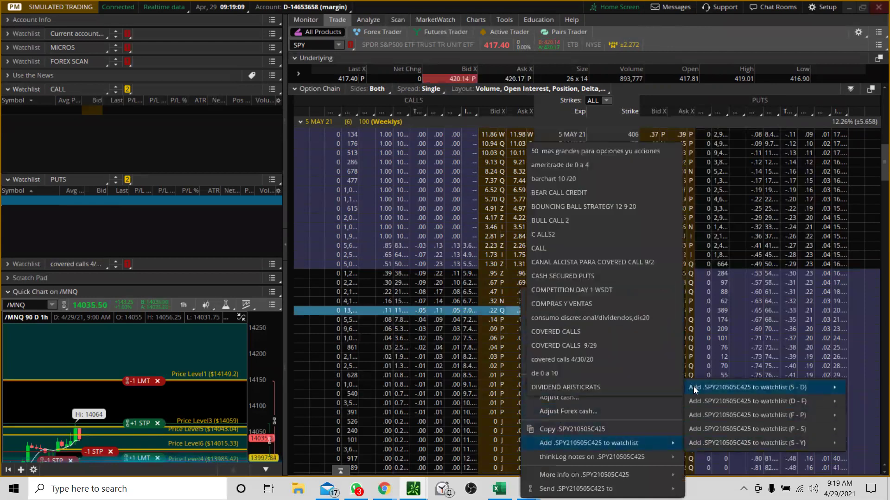
left_click(539, 247)
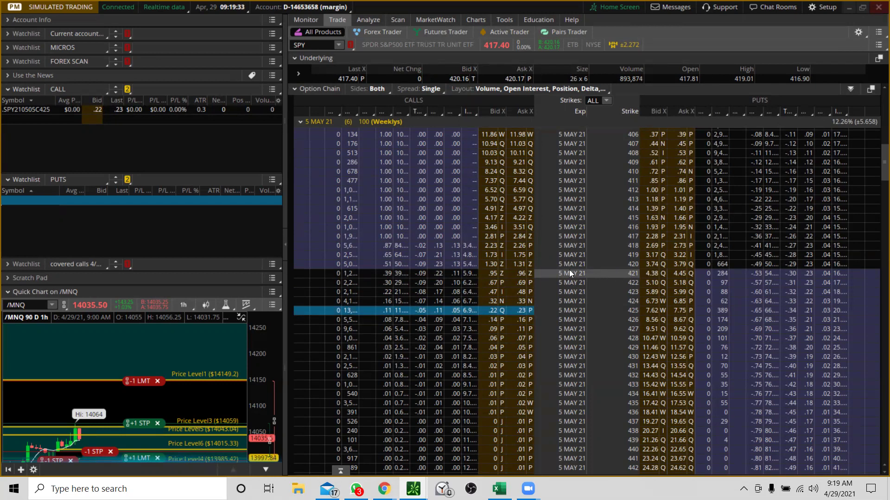
- Add the SPY 5 MAY 21 call with strike 421 to the CALL watchlist
right_click(515, 270)
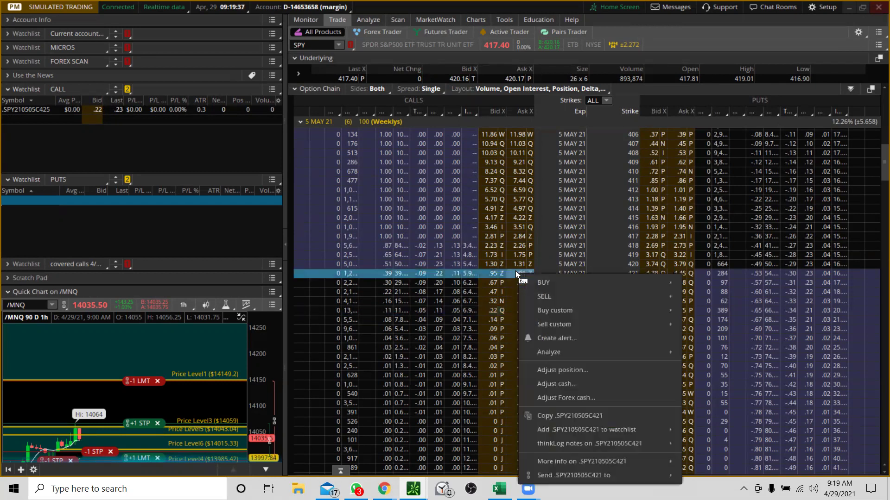
mouse_move(583, 435)
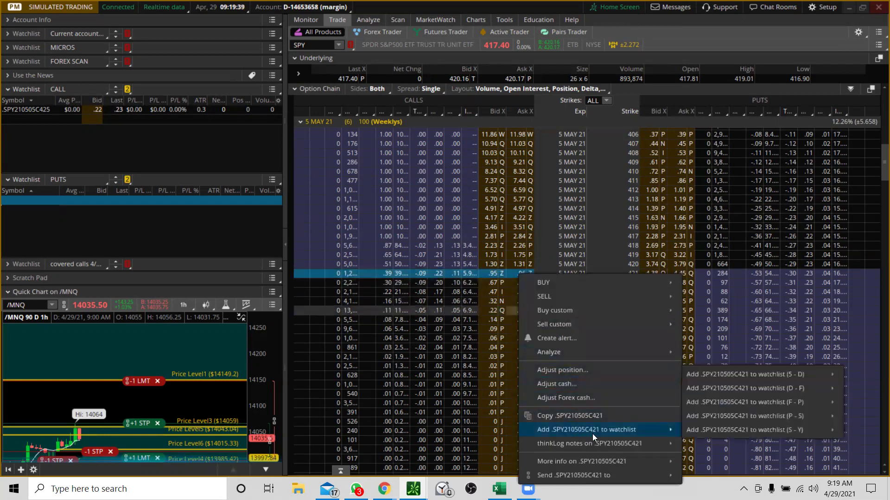
mouse_move(701, 374)
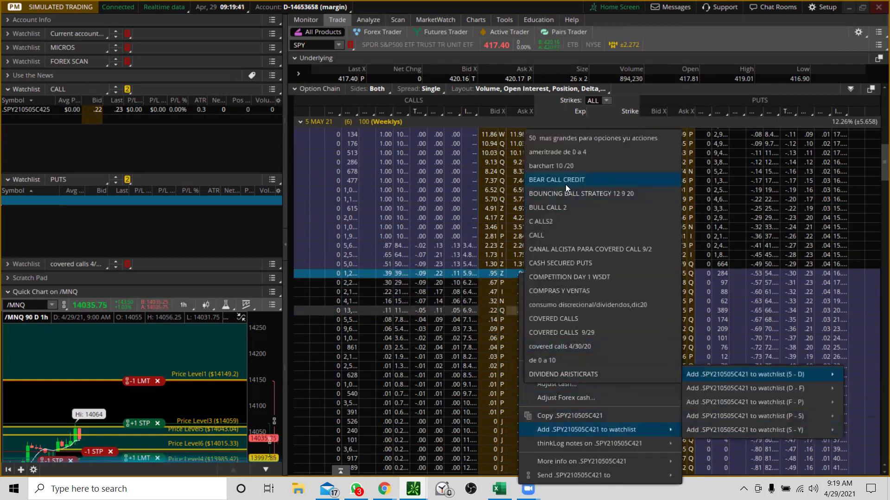
left_click(537, 234)
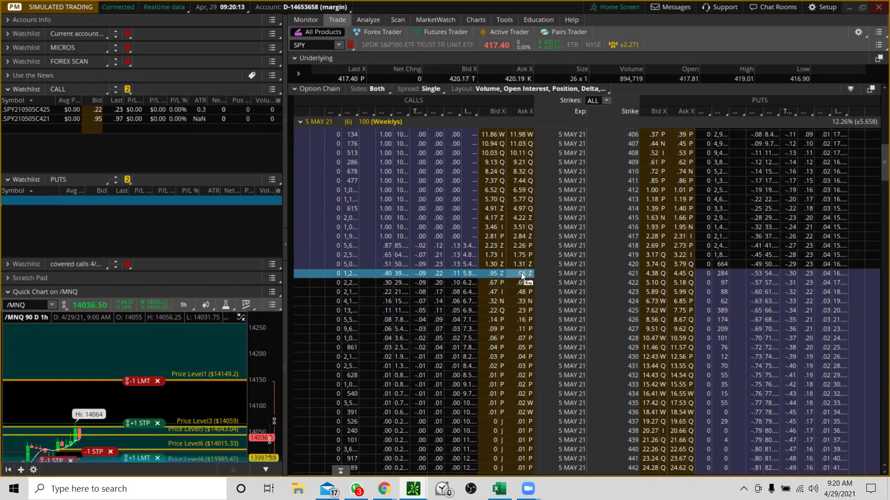
right_click(521, 272)
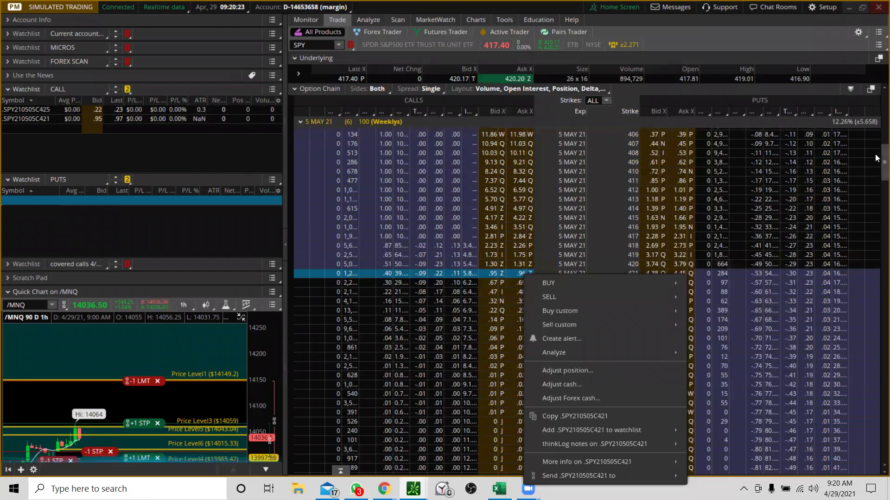
- Add the SPY 5 MAY 21 put with strike 415 to the PUTS watchlist
scroll(874, 163, "down", 2)
scroll(875, 163, "up", 3)
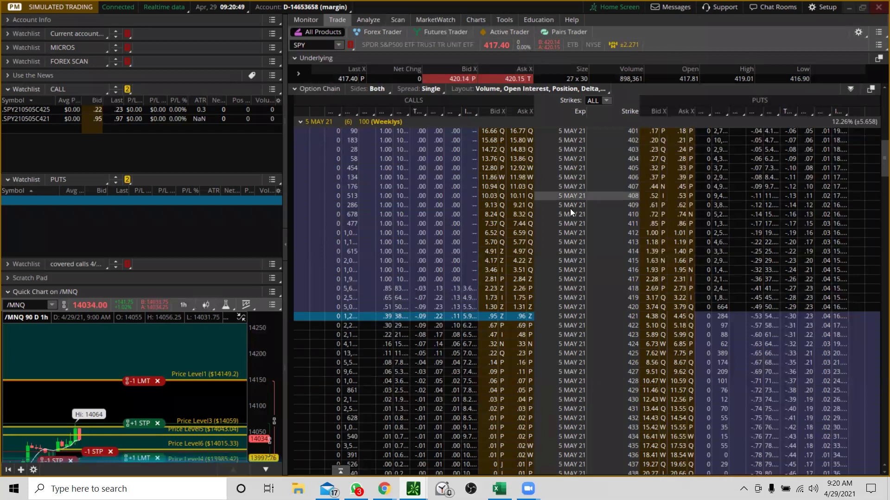
right_click(674, 260)
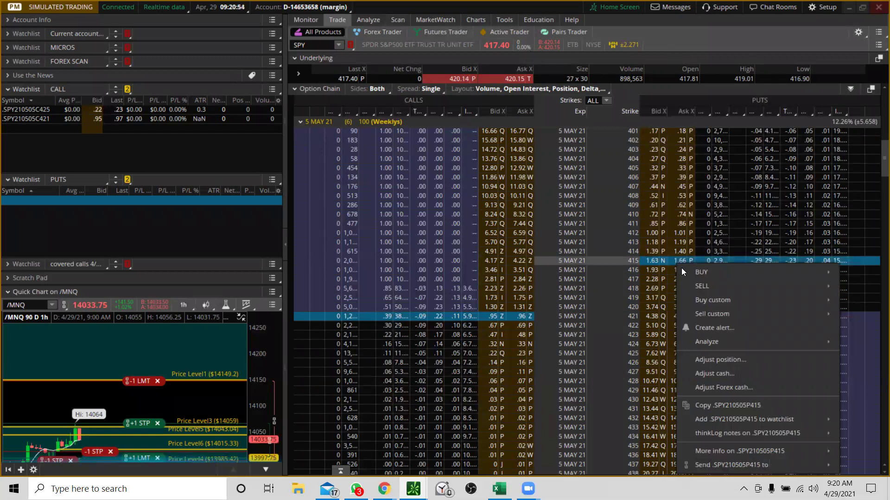
mouse_move(744, 420)
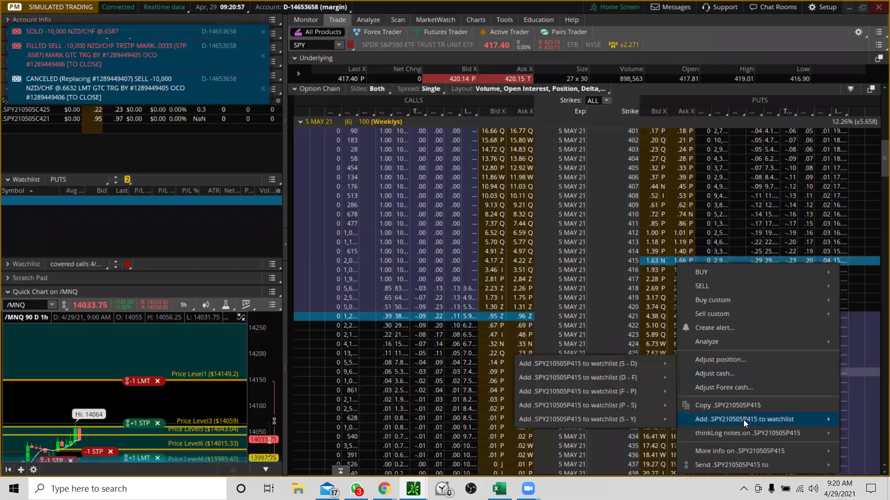
mouse_move(648, 406)
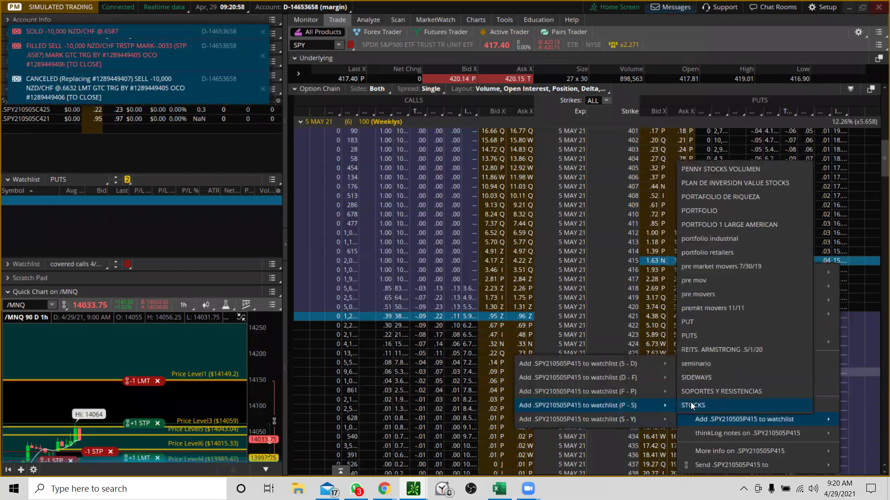
left_click(688, 337)
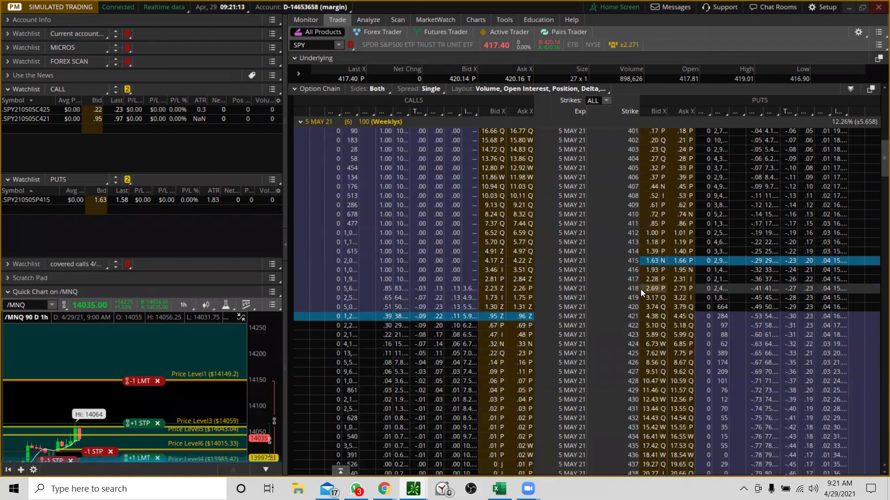
- Add the SPY 5 MAY 21 put with strike 418 to the PUTS watchlist
right_click(680, 288)
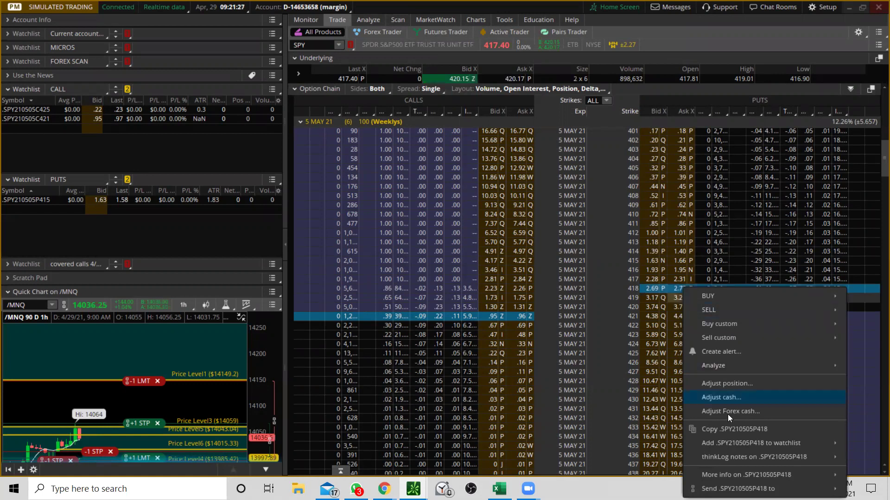
mouse_move(732, 443)
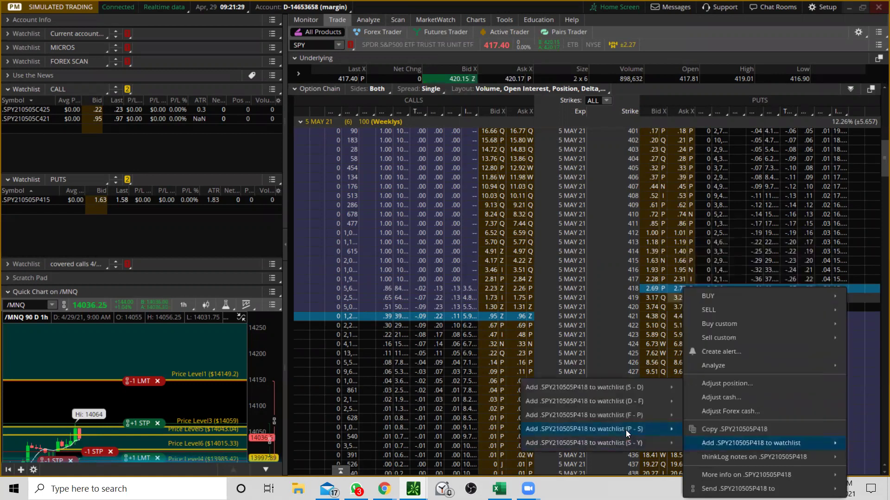
mouse_move(673, 429)
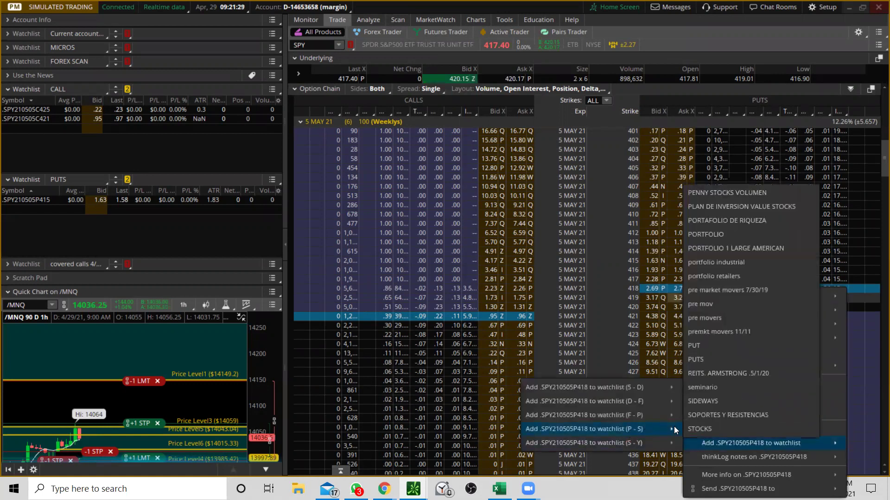
left_click(695, 360)
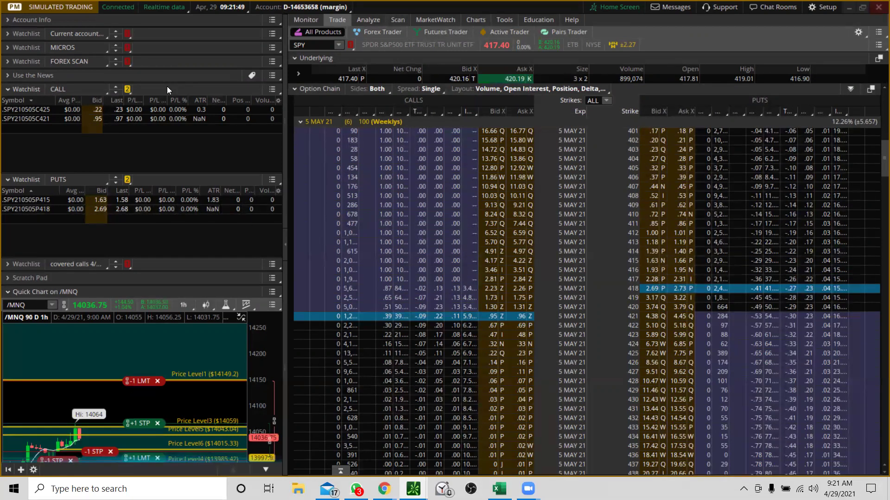
- Load the option chain for QQQ in place of SPY
left_click(314, 46)
type("QQQ")
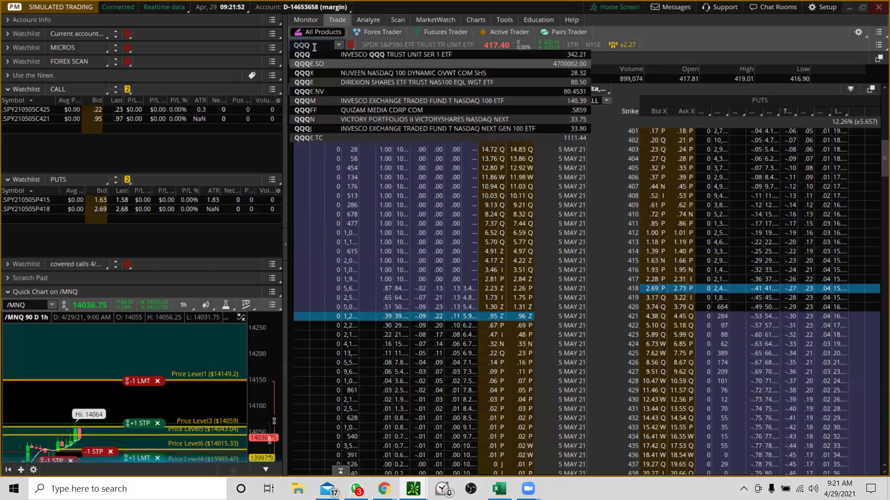
key("Return")
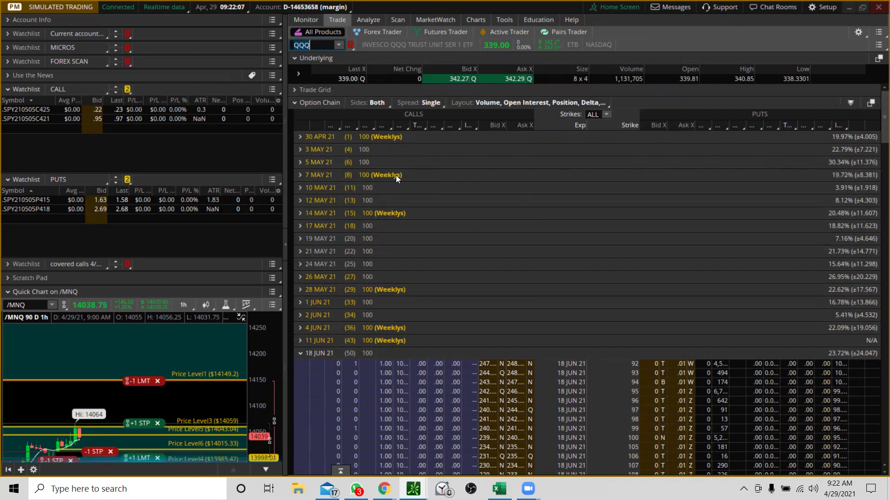
- Expand the QQQ 5 MAY 21 expiration and add its call with strike 352 to the CALL watchlist
left_click(299, 162)
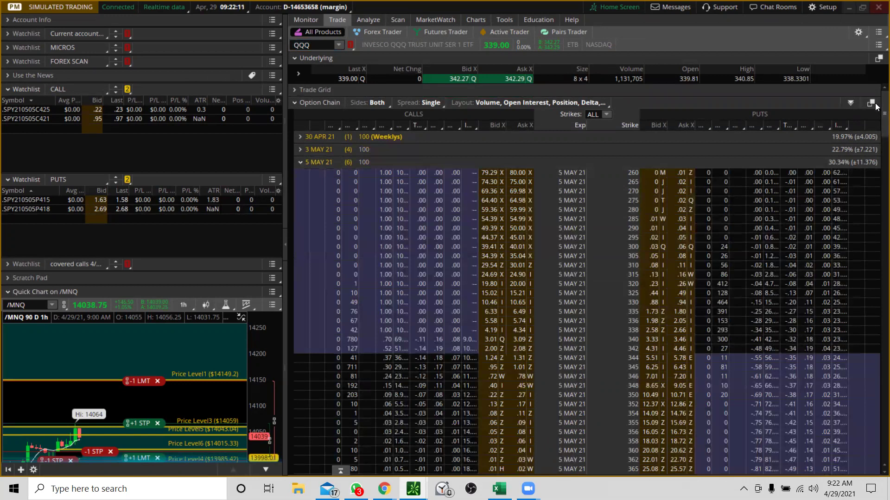
scroll(876, 107, "down", 10)
scroll(876, 107, "up", 5)
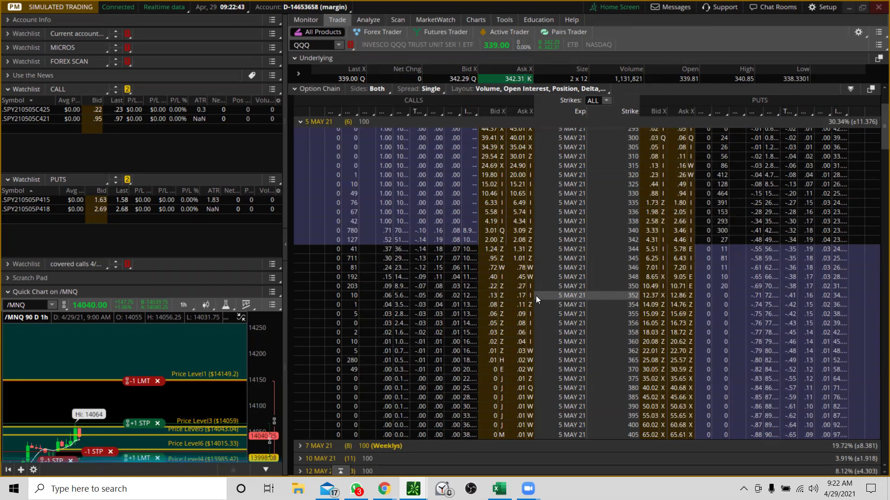
right_click(517, 295)
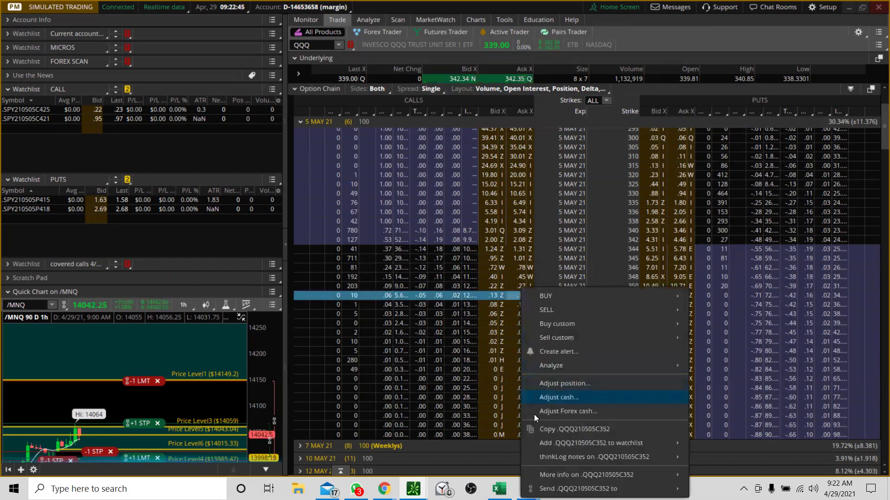
mouse_move(597, 447)
mouse_move(699, 387)
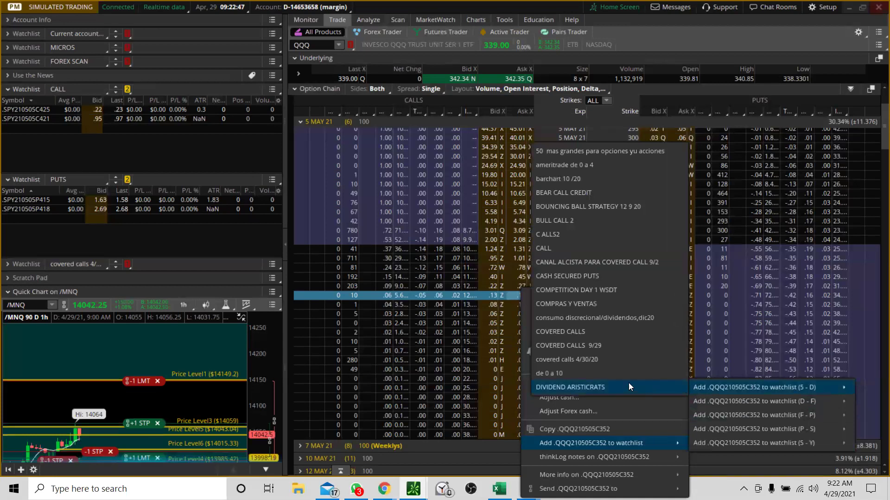
left_click(549, 249)
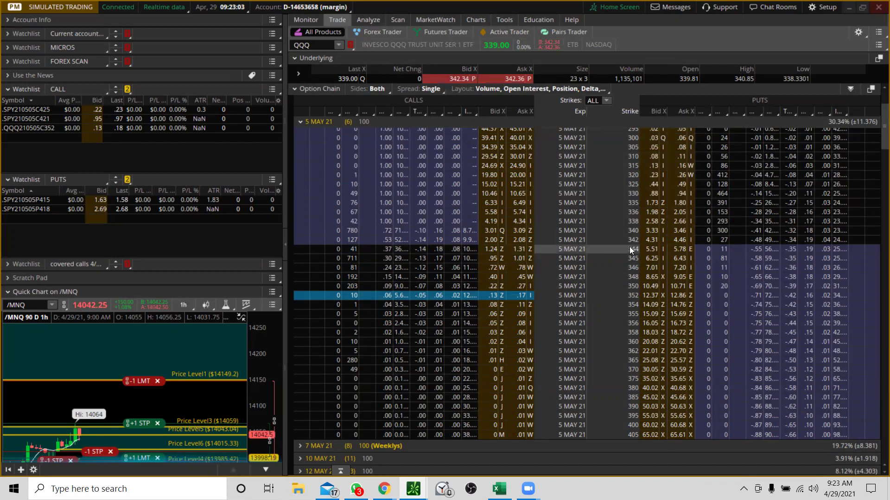
- Add the QQQ 5 MAY 21 call with strike 344 to the CALL watchlist
right_click(517, 251)
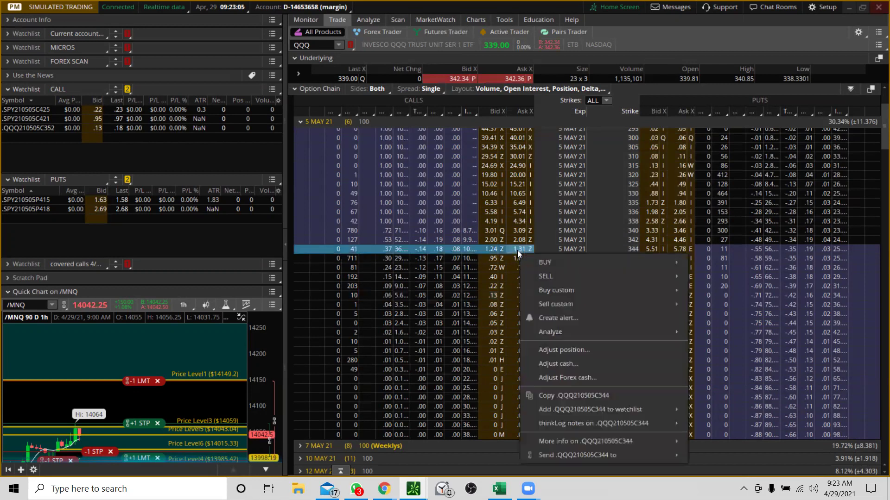
mouse_move(574, 409)
mouse_move(701, 408)
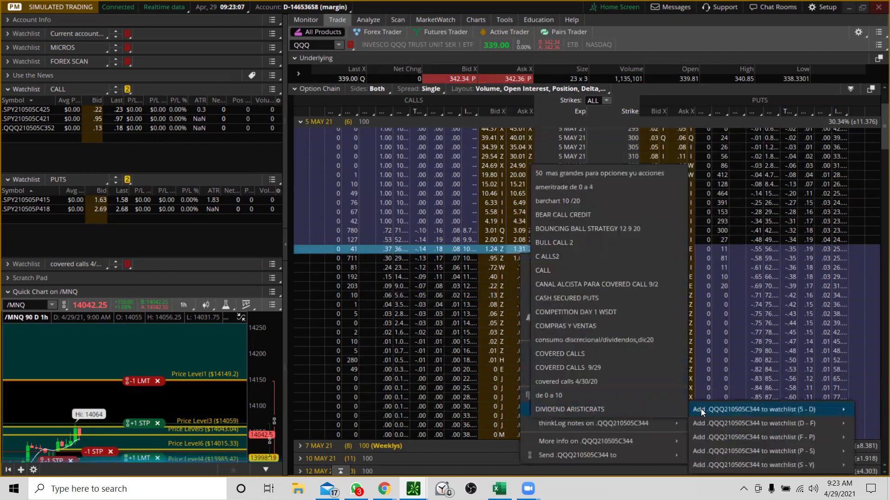
left_click(549, 271)
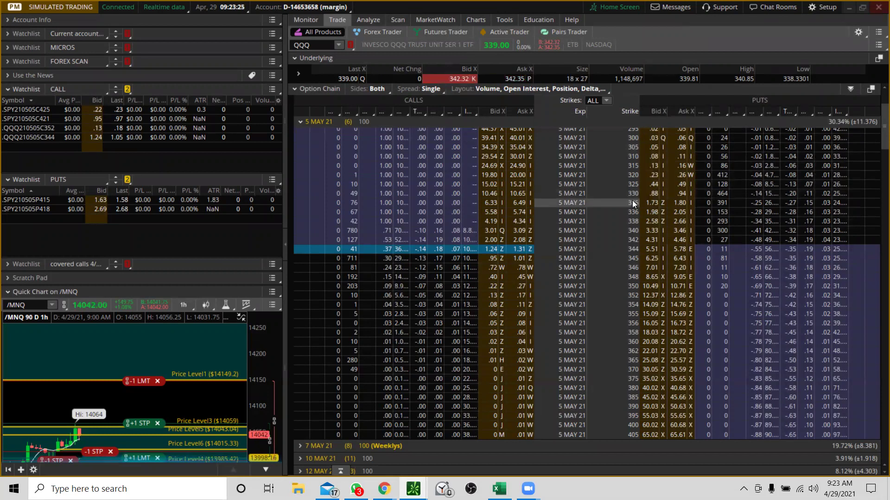
- Add the QQQ 5 MAY 21 put with strike 335 to the PUTS watchlist
right_click(670, 206)
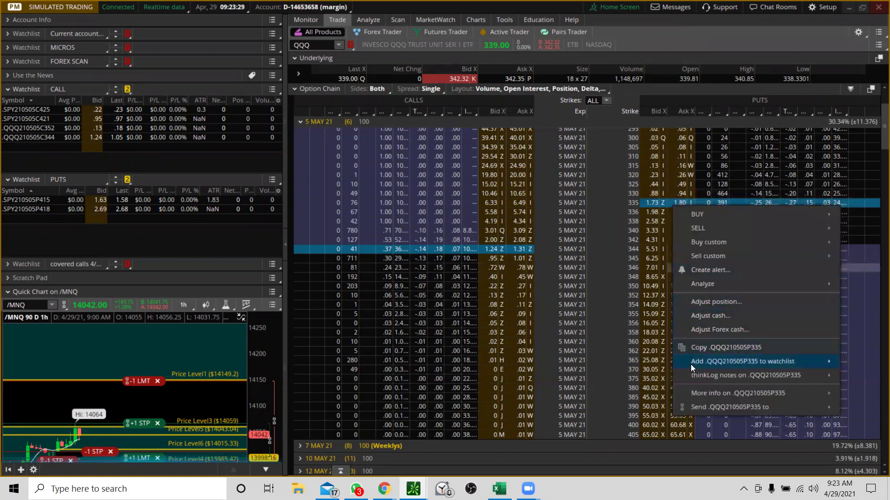
mouse_move(693, 363)
mouse_move(649, 400)
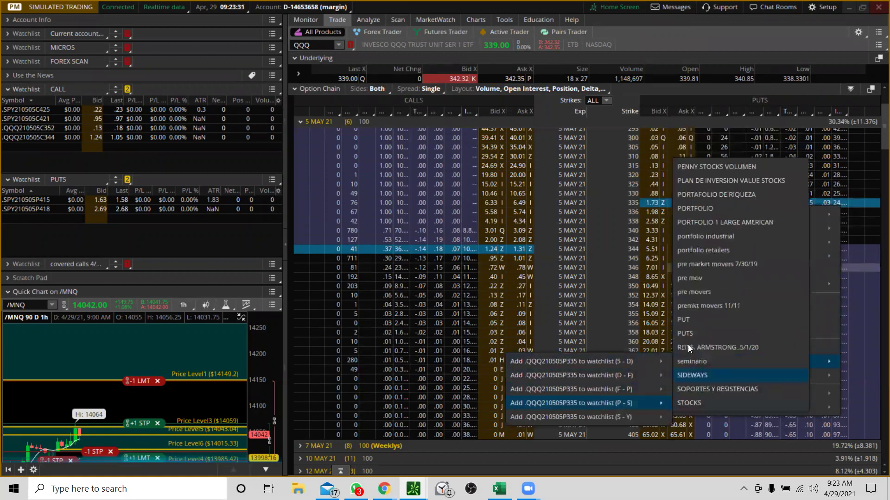
left_click(689, 330)
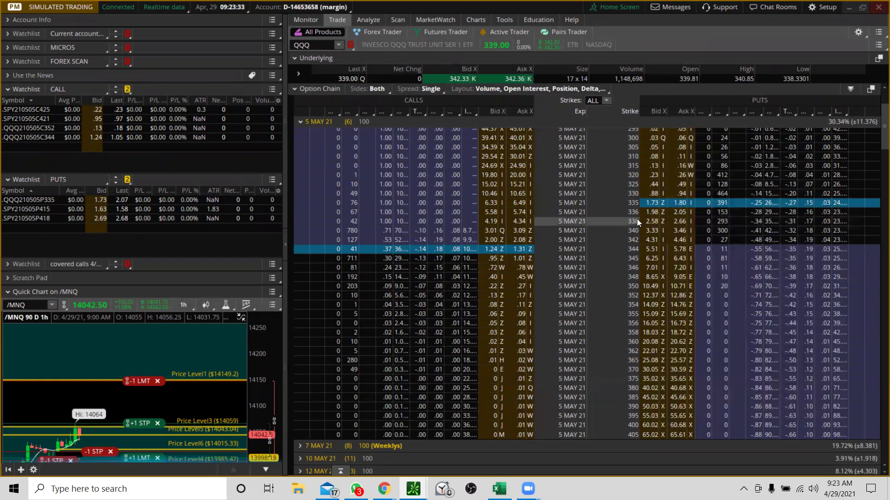
- Add the QQQ 5 MAY 21 put with strike 338 to the PUTS watchlist
right_click(679, 220)
mouse_move(699, 377)
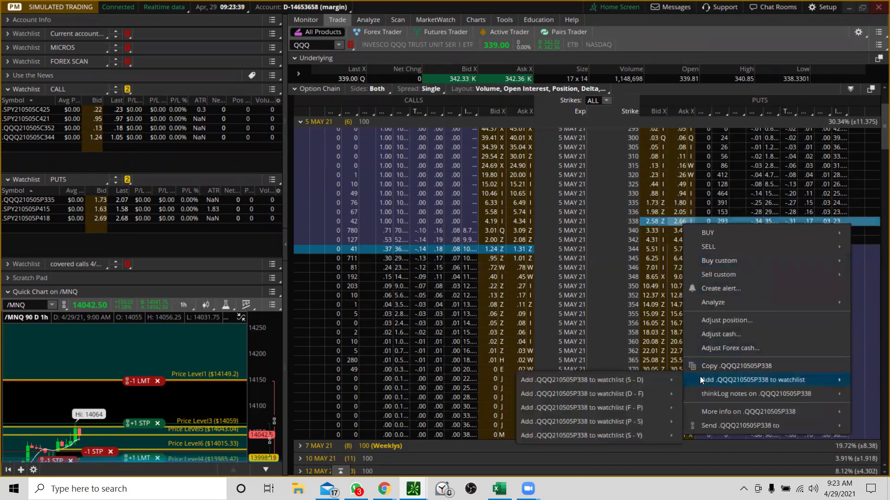
mouse_move(662, 418)
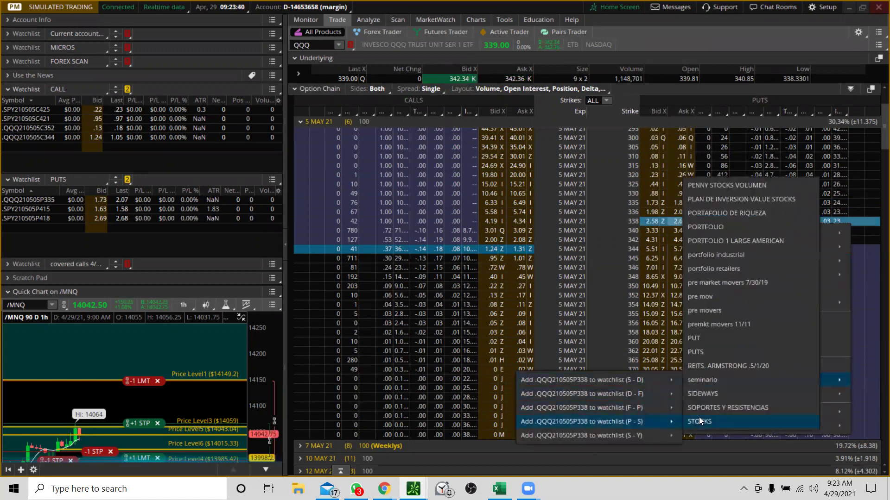
left_click(702, 352)
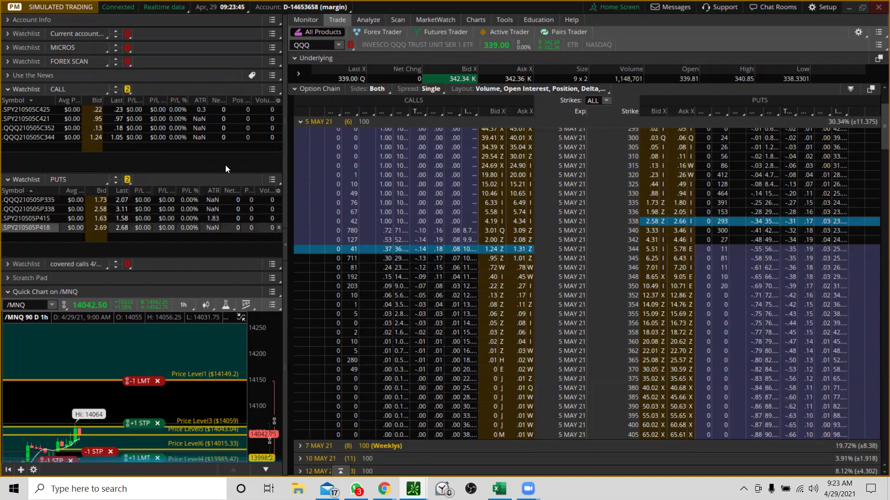
- Load the option chain for AAPL in place of QQQ and collapse its 18 JUN 21 expiration
left_click(319, 48)
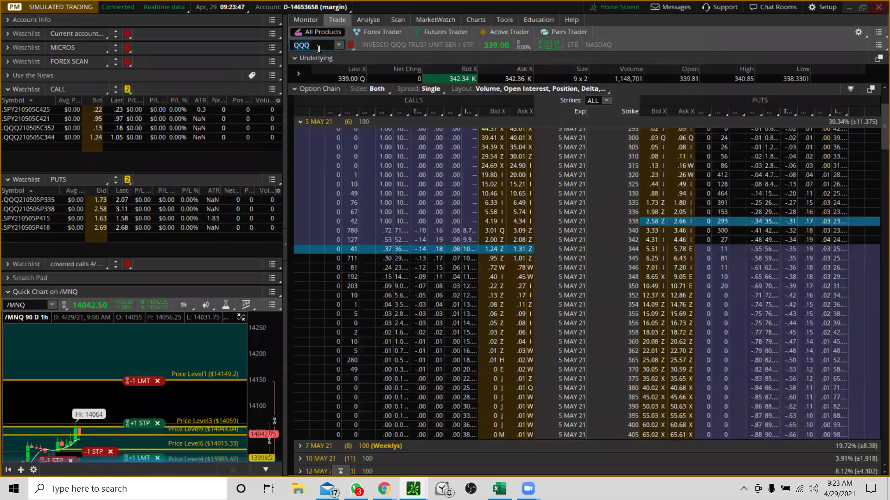
type("AAPL")
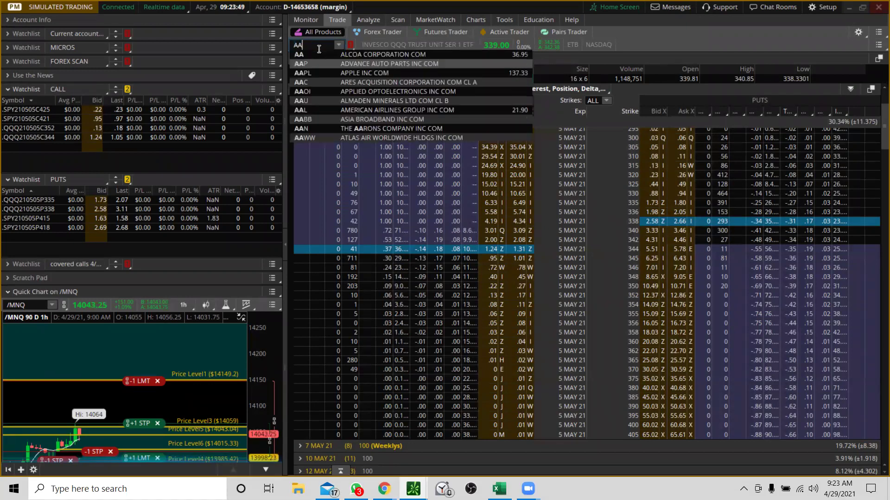
key("Return")
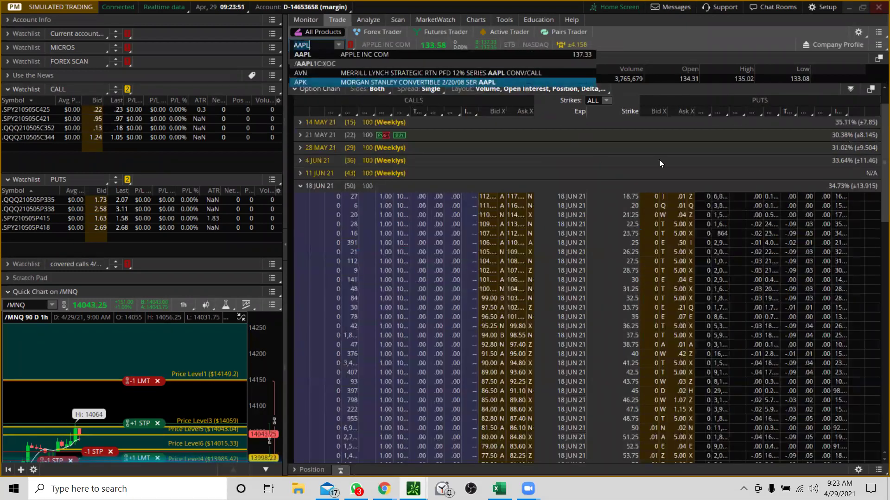
left_click(299, 186)
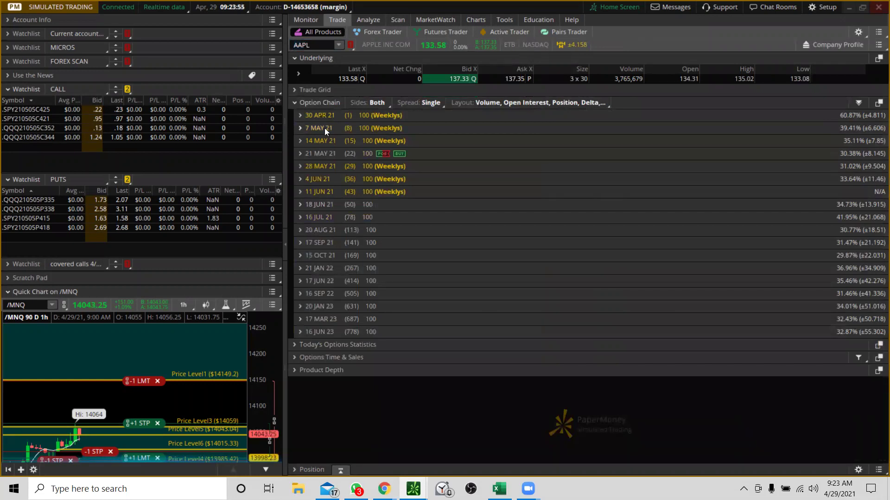
- Expand the AAPL 7 MAY 21 weekly expiration and add its call with strike 143 to the CALL watchlist
left_click(301, 127)
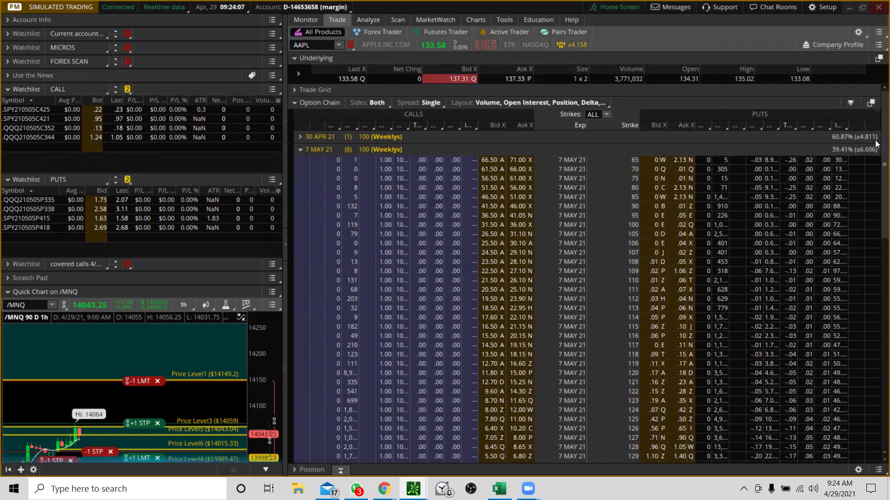
scroll(875, 153, "down", 2)
scroll(875, 154, "down", 10)
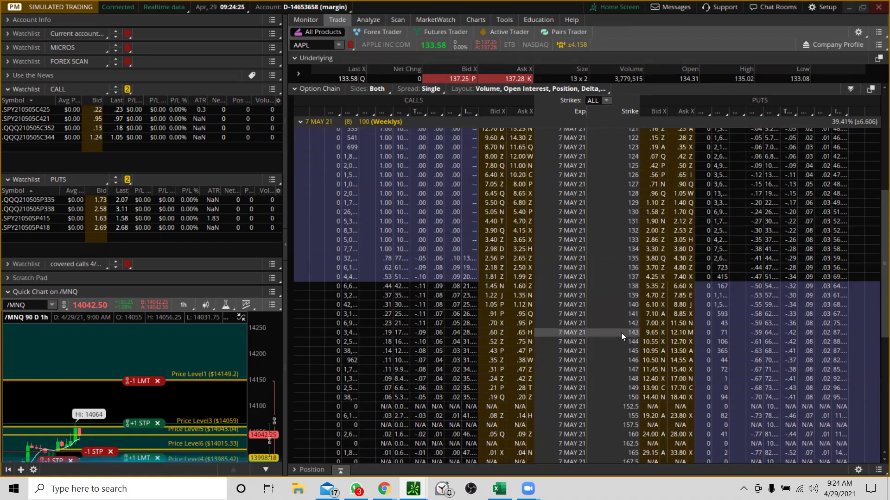
right_click(518, 331)
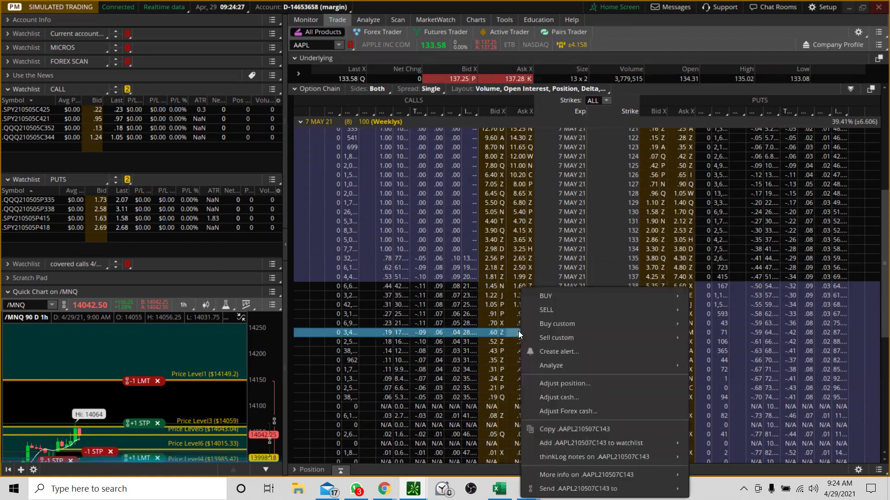
mouse_move(663, 449)
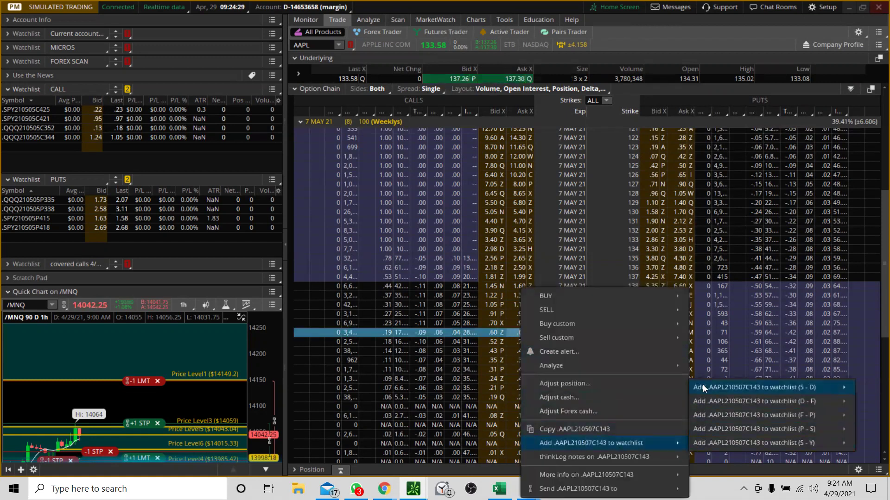
mouse_move(702, 388)
left_click(544, 249)
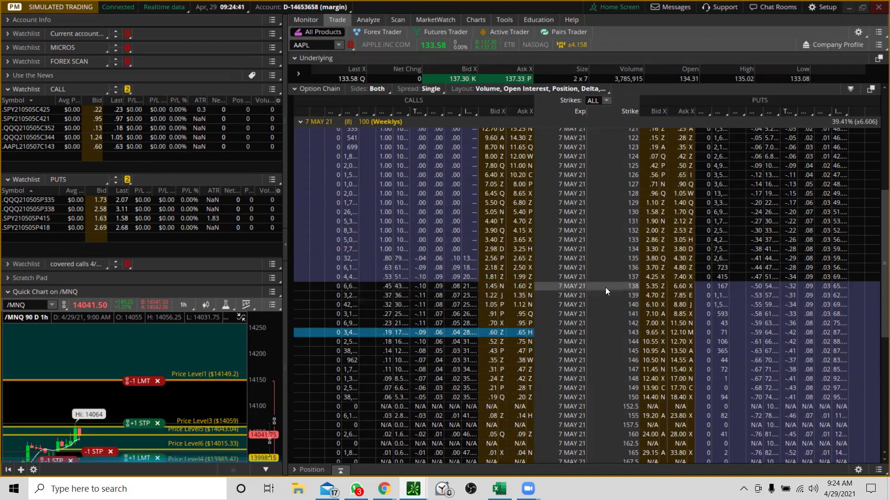
- Add the AAPL 7 MAY 21 call with strike 138 to the CALL watchlist
right_click(518, 284)
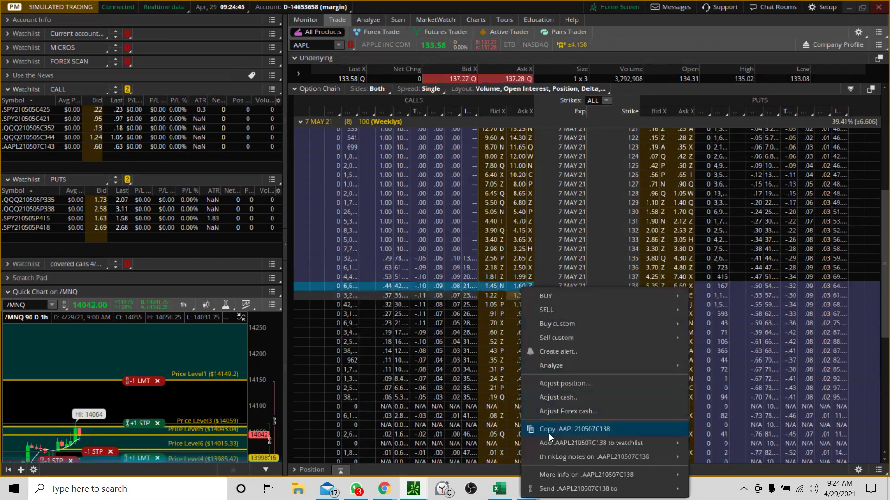
mouse_move(609, 443)
mouse_move(702, 390)
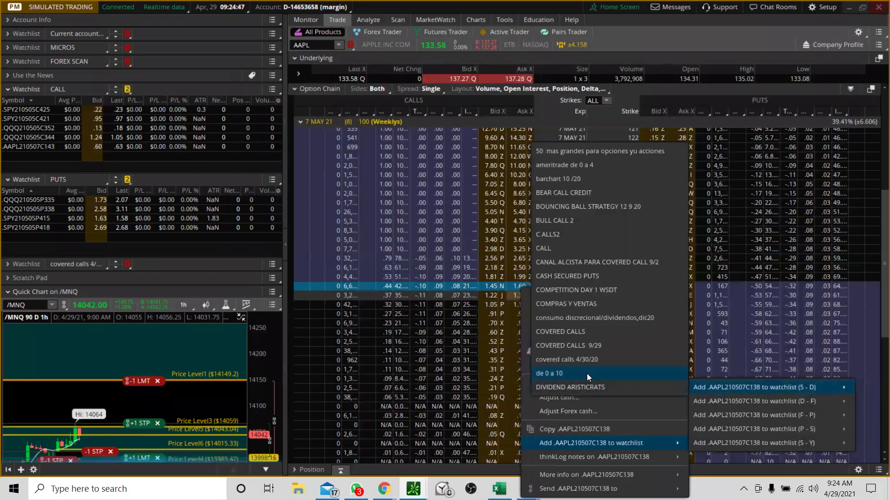
left_click(542, 248)
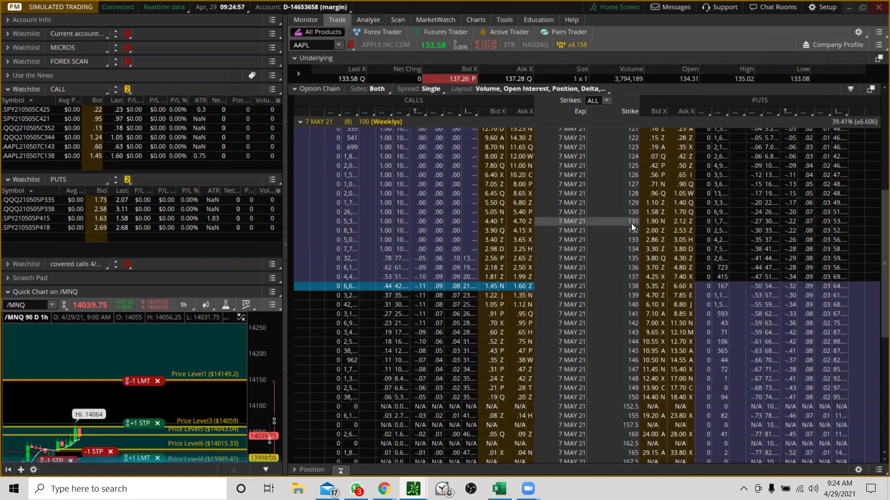
- Add the AAPL 7 MAY 21 put with strike 131 to the PUTS watchlist
right_click(676, 224)
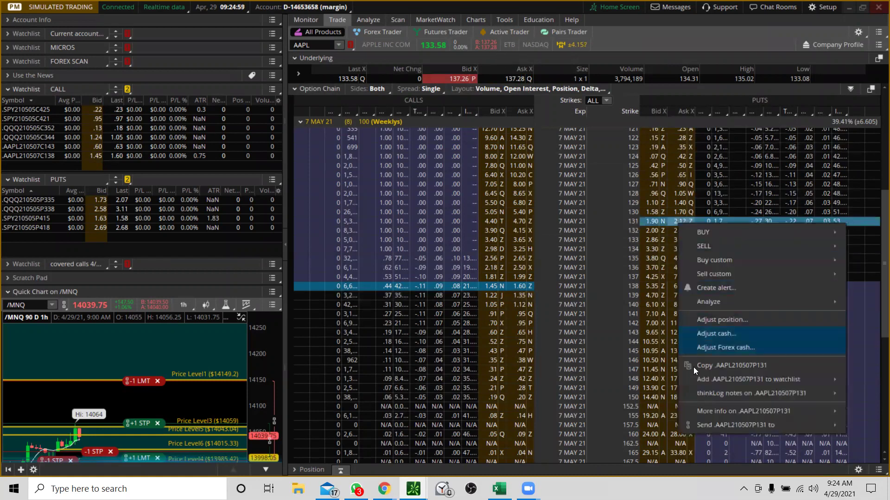
mouse_move(693, 374)
mouse_move(646, 419)
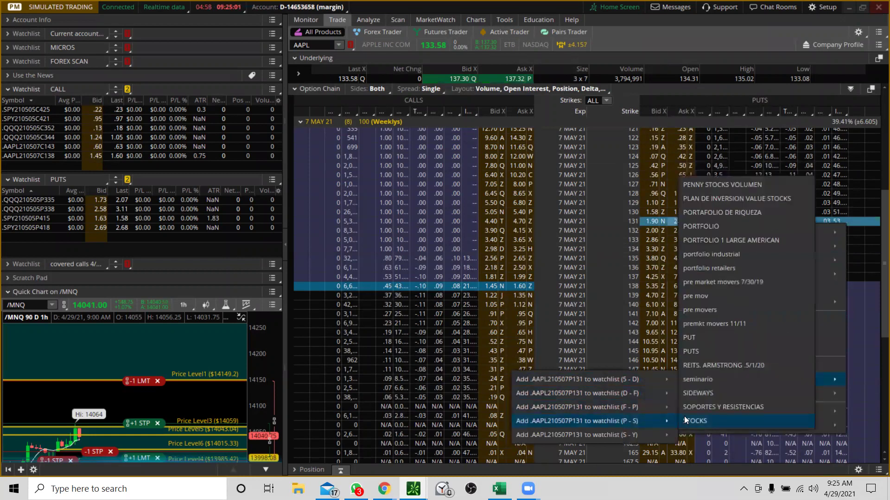
left_click(692, 352)
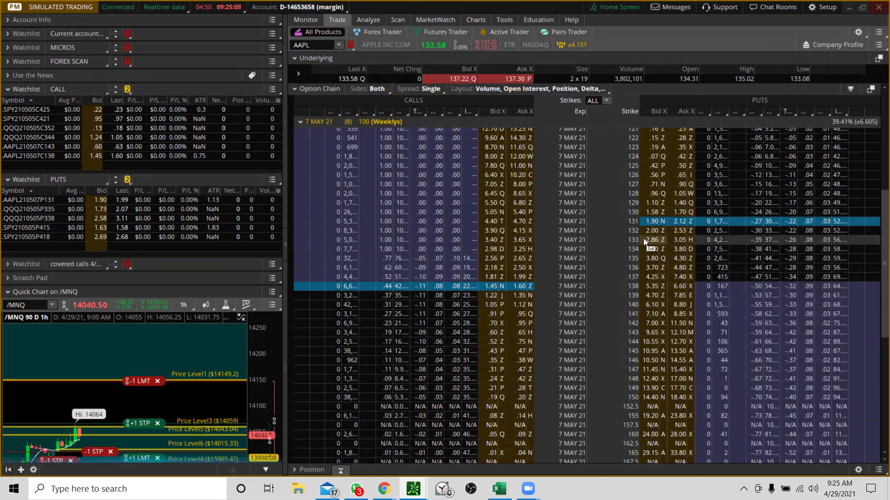
- Add the AAPL 7 MAY 21 put with strike 133 to the PUTS watchlist
right_click(678, 240)
mouse_move(715, 400)
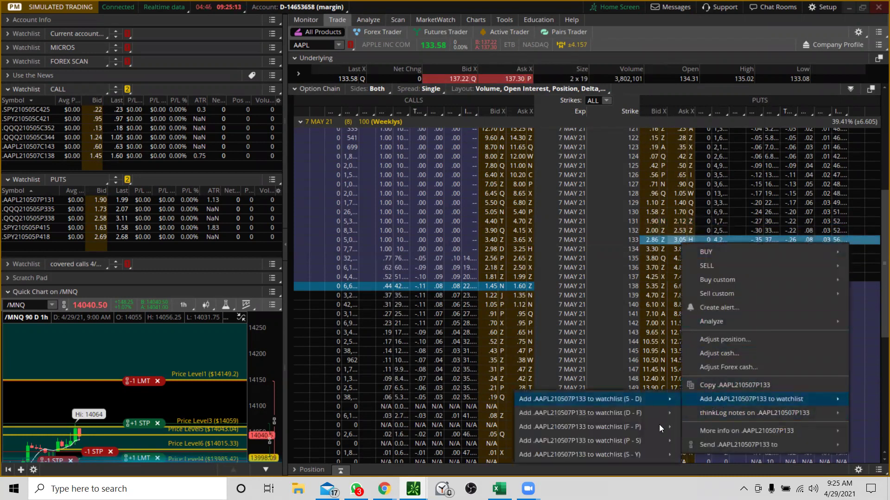
mouse_move(675, 442)
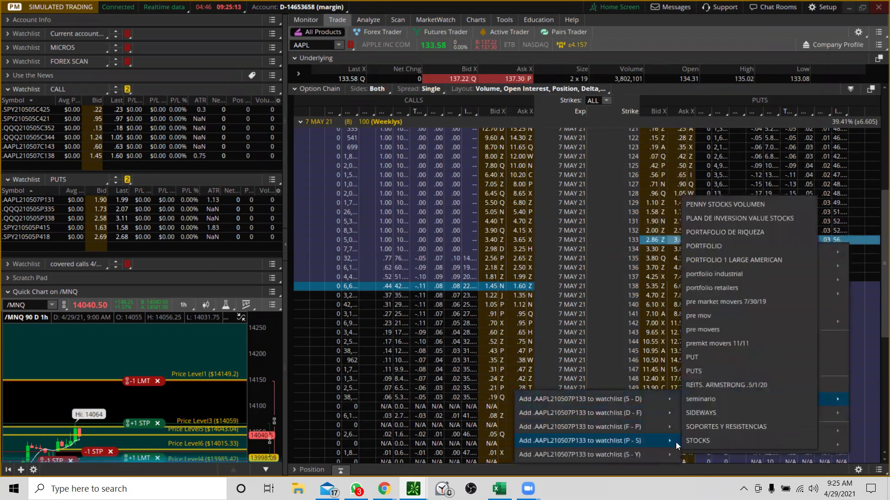
left_click(693, 373)
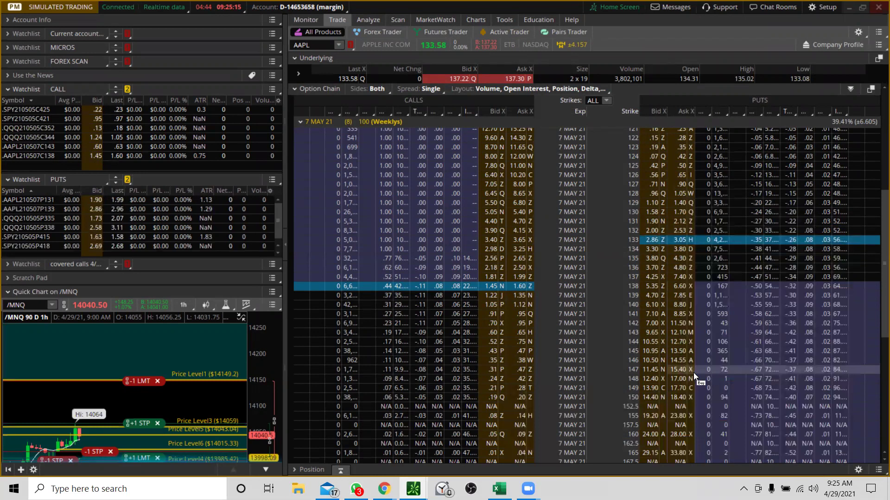
right_click(72, 419)
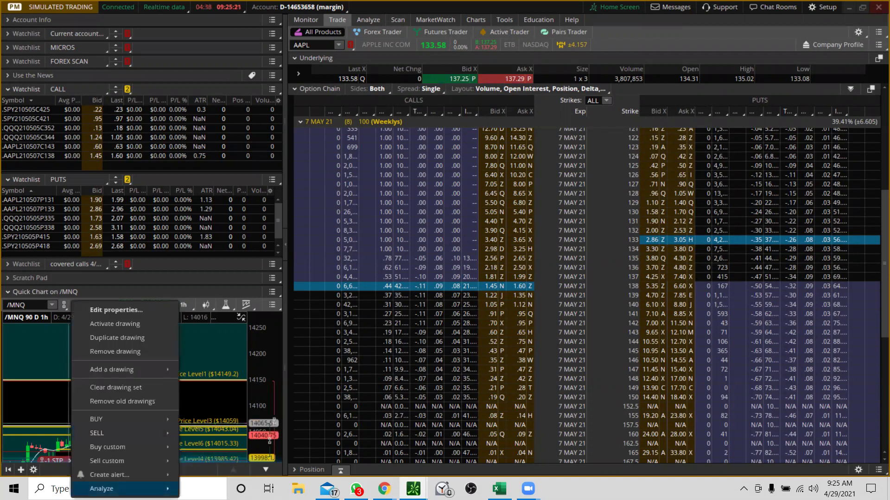
left_click(185, 458)
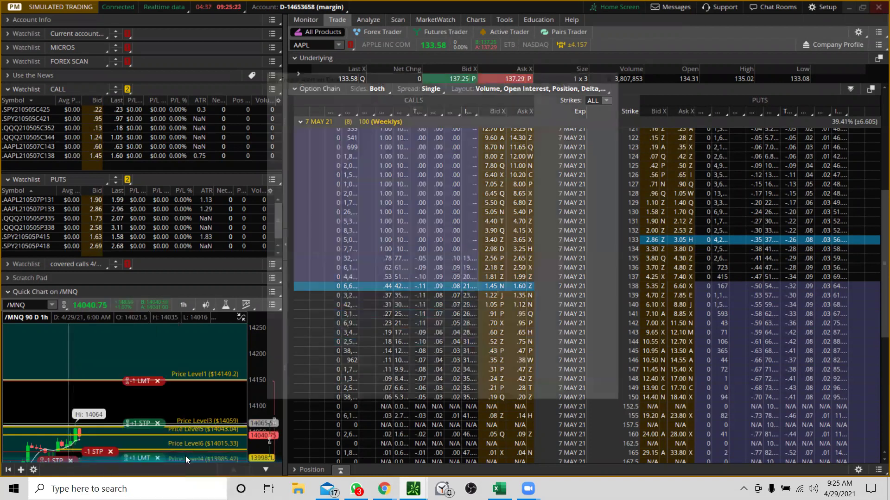
left_click(561, 397)
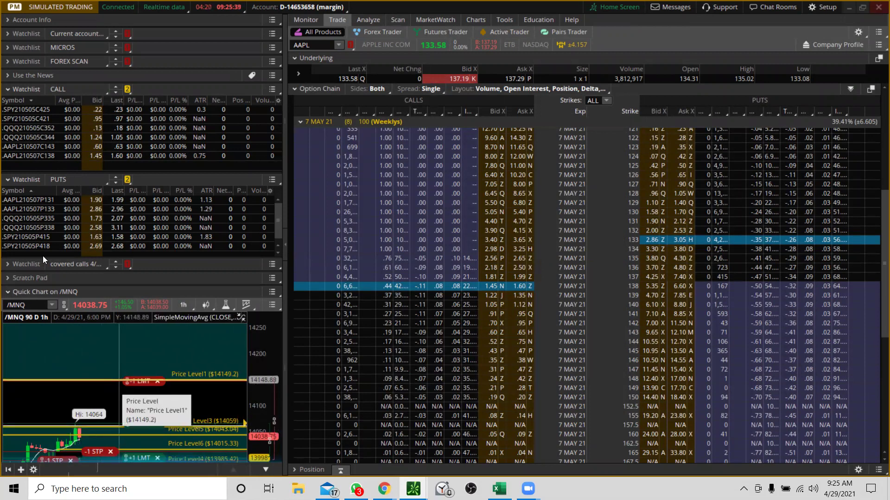
- Open the AAPL 5-day 5-minute chart and view the price move around the latest earnings release
left_click(476, 23)
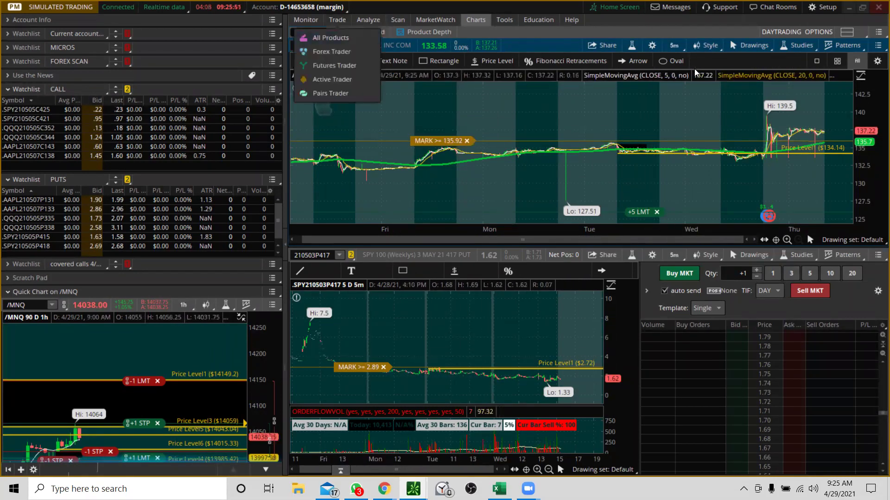
scroll(621, 172, "up", 3)
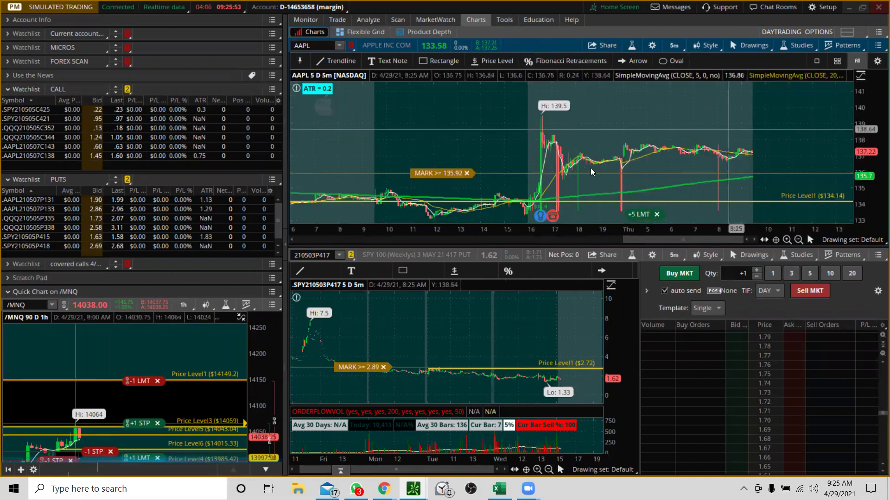
left_click_drag(860, 169, 860, 180)
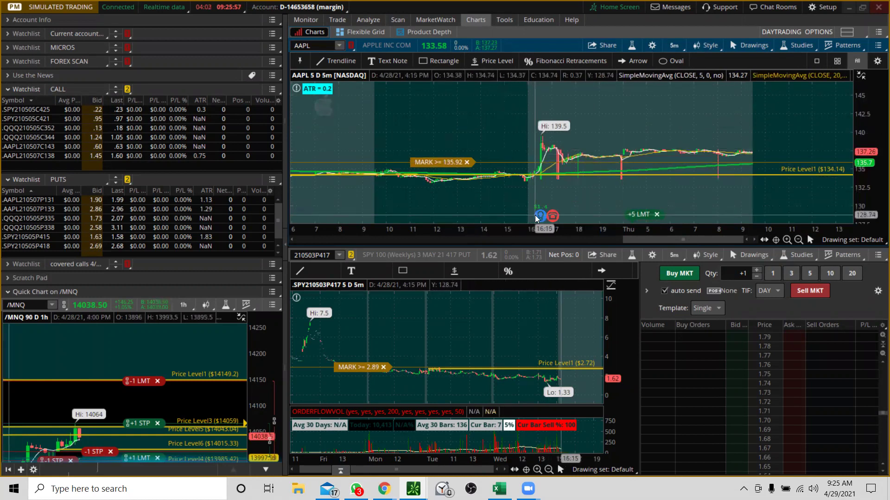
- Switch the AAPL chart to the 1 Y : 1D time frame and inspect its earnings markers
left_click(674, 47)
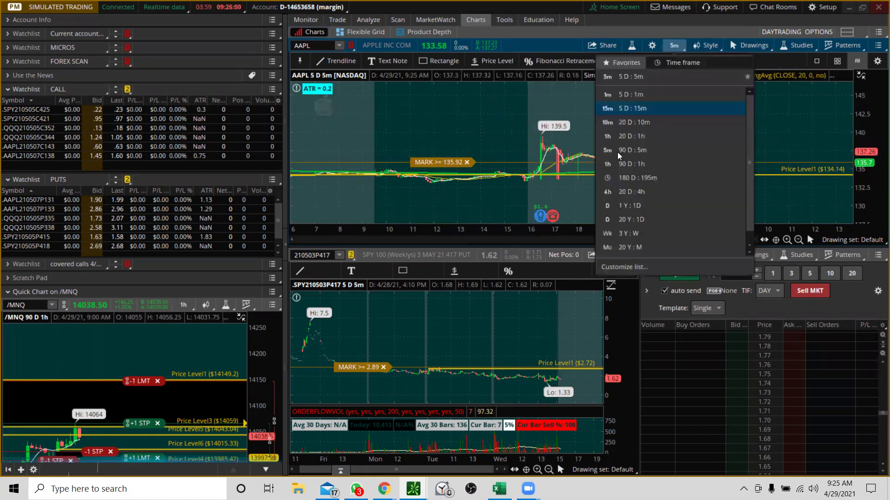
left_click(621, 207)
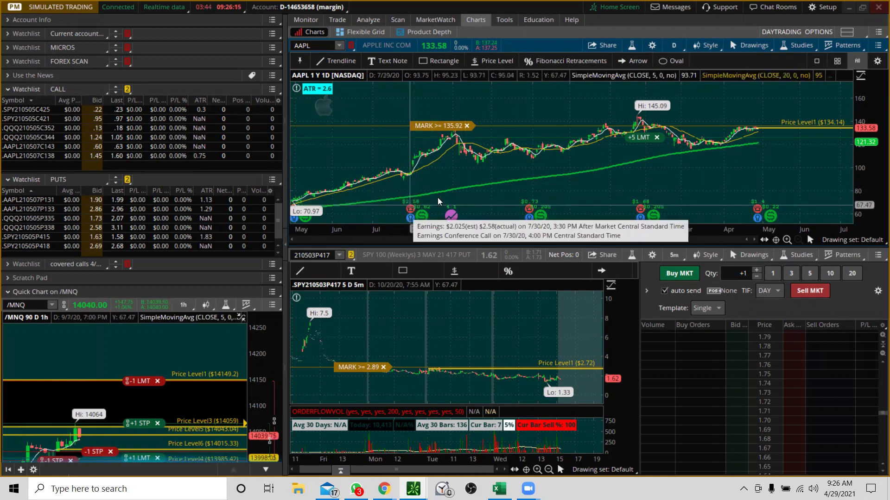
mouse_move(529, 211)
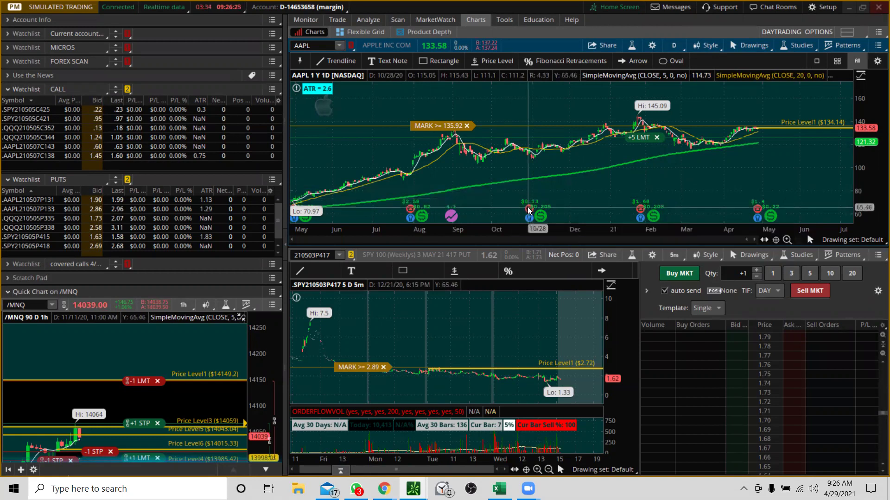
mouse_move(640, 209)
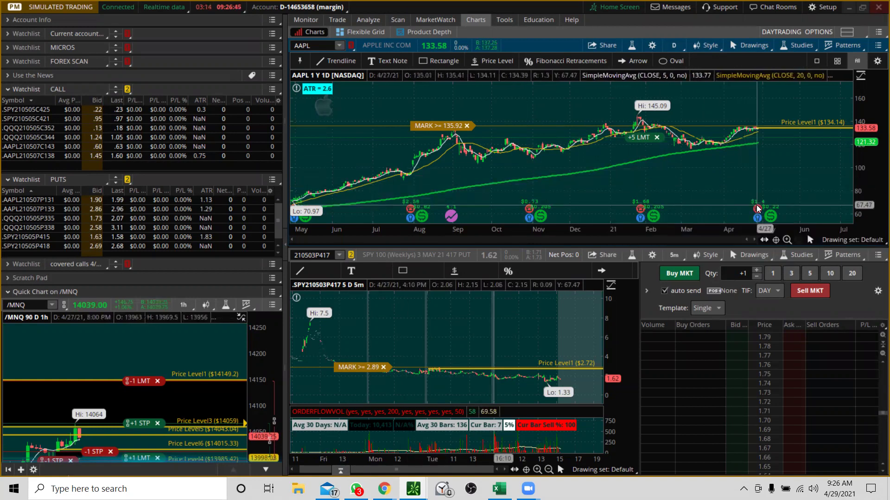
mouse_move(758, 208)
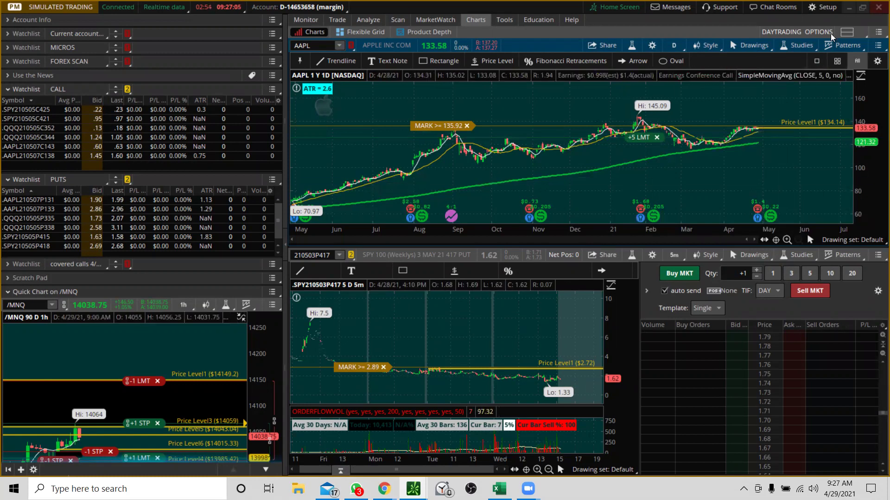
- Return the AAPL chart to the 5 D : 5m time frame and add a price level at the 139.5 high
left_click(673, 46)
left_click(628, 109)
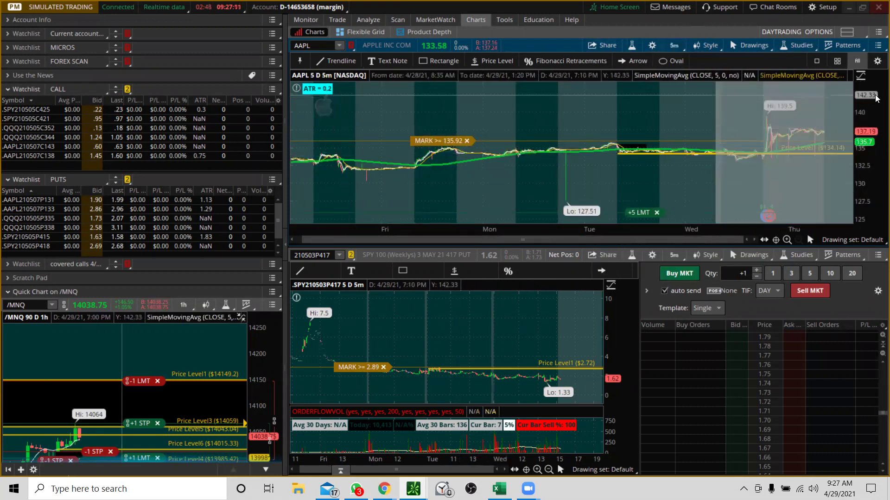
left_click(488, 61)
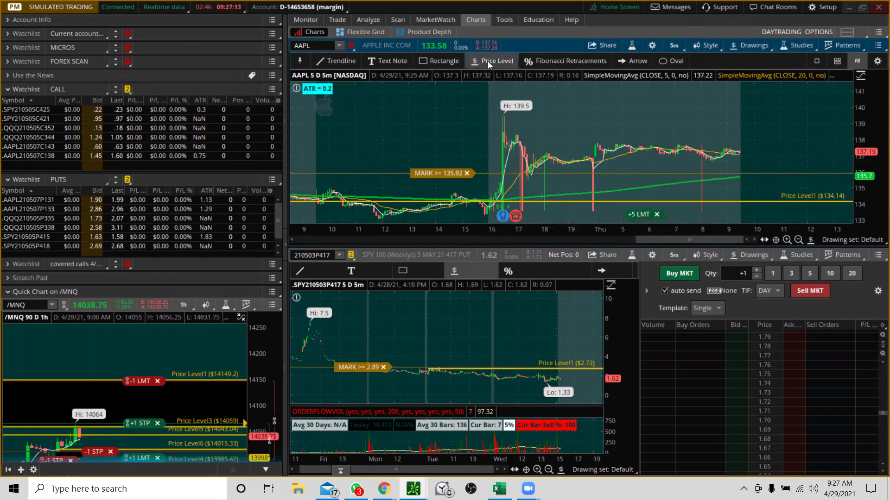
left_click(505, 109)
left_click(506, 110)
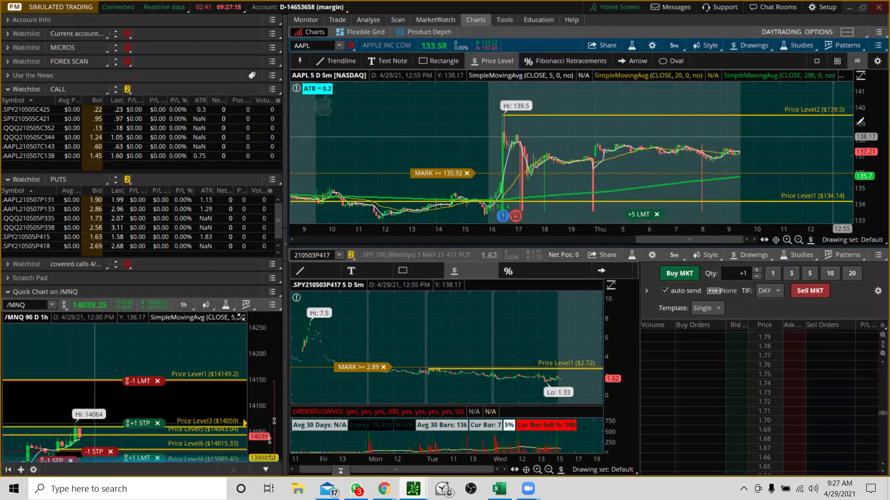
- Add an AAPL price level at about 133.54 along the after-hours lows
left_click_drag(868, 143, 868, 167)
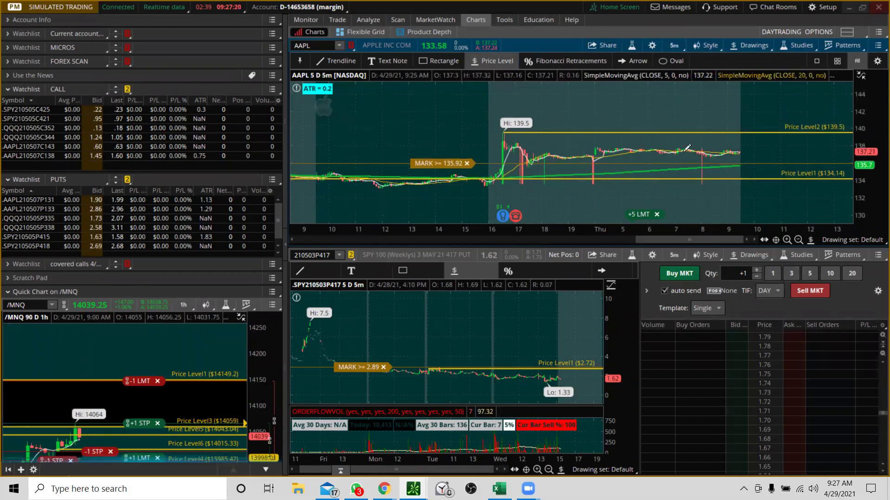
left_click(507, 183)
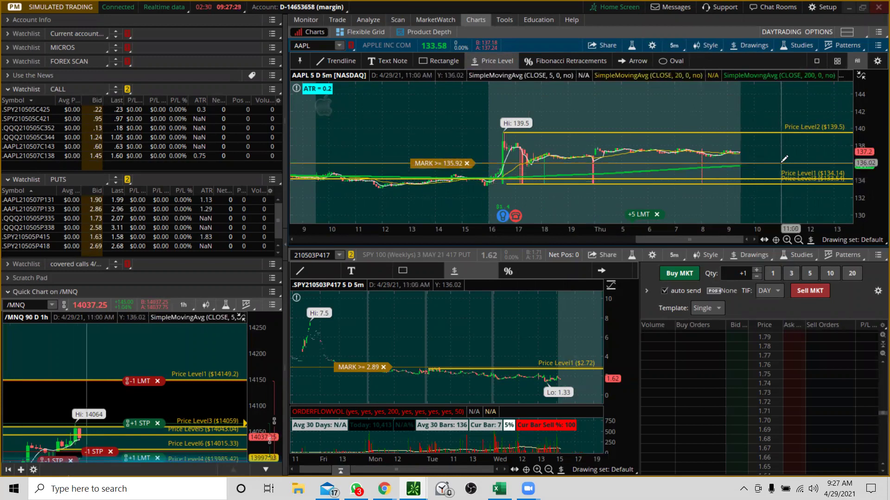
- Draw connected trendlines on the AAPL chart from the latest candle down to about 135.7 and up to the 139.5 level
left_click(333, 68)
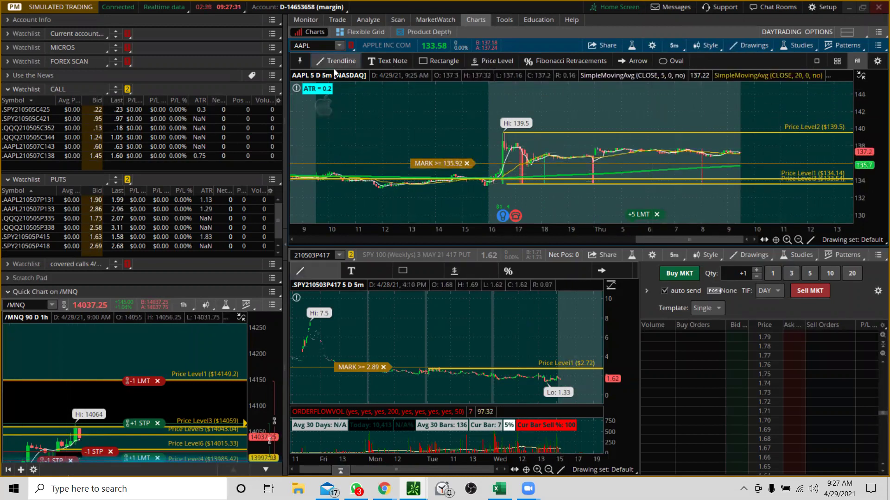
left_click(739, 151)
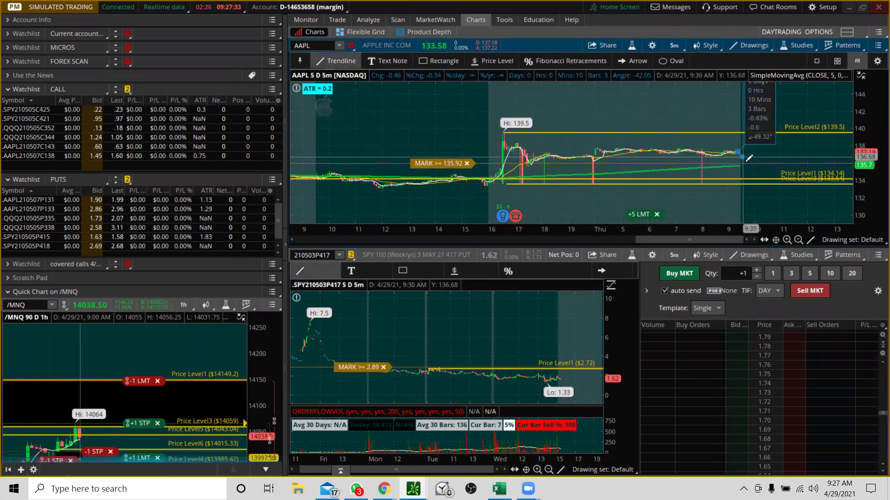
left_click(746, 165)
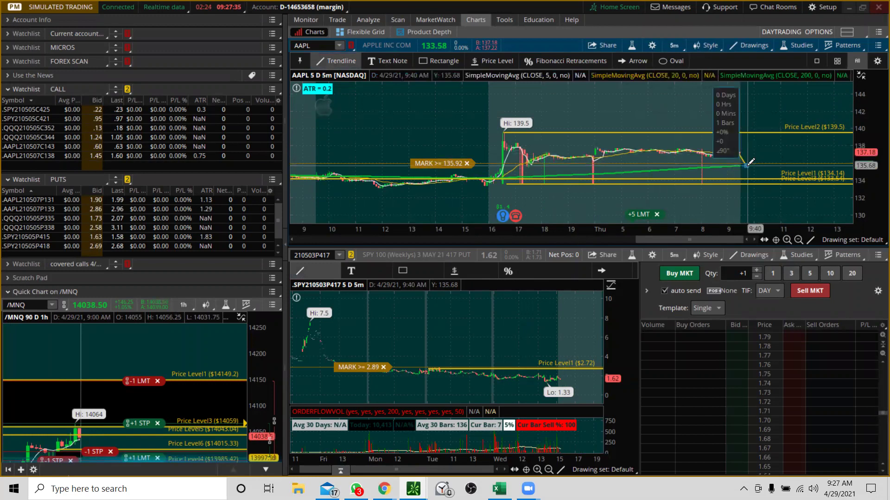
left_click(766, 132)
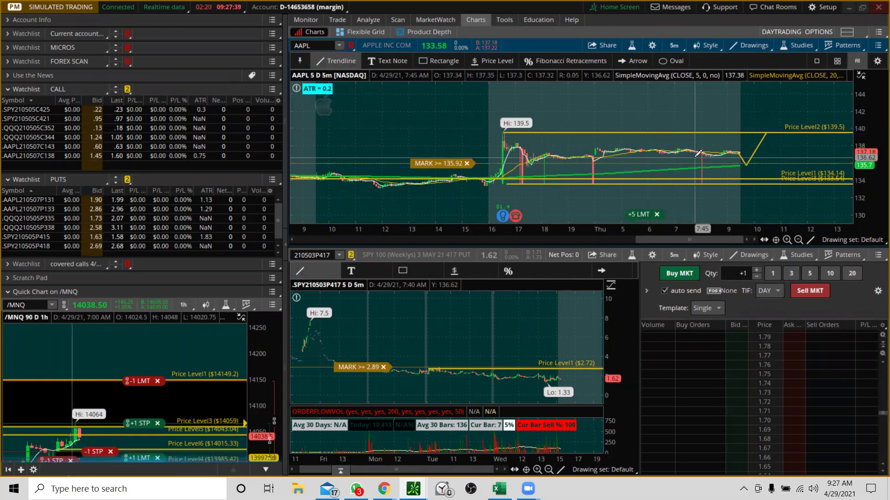
- Add an AAPL price level at 137.91 and view the levels around the current price
left_click(510, 63)
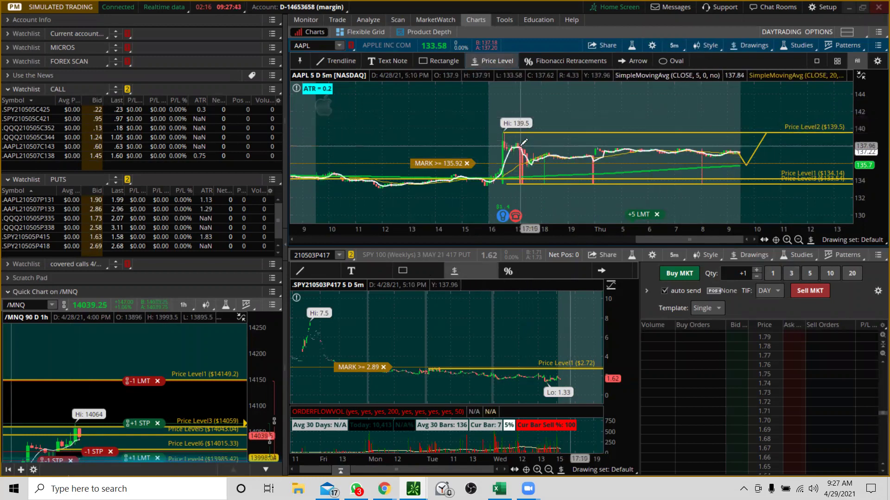
left_click(570, 147)
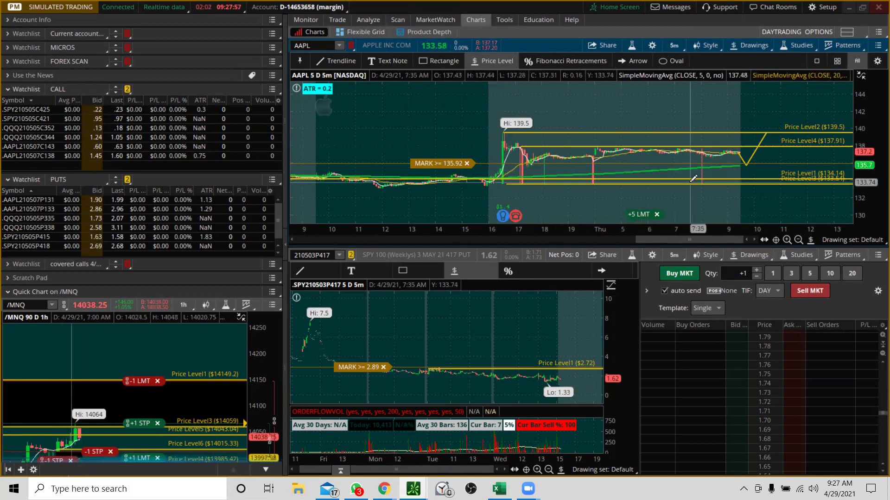
scroll(692, 178, "up", 5)
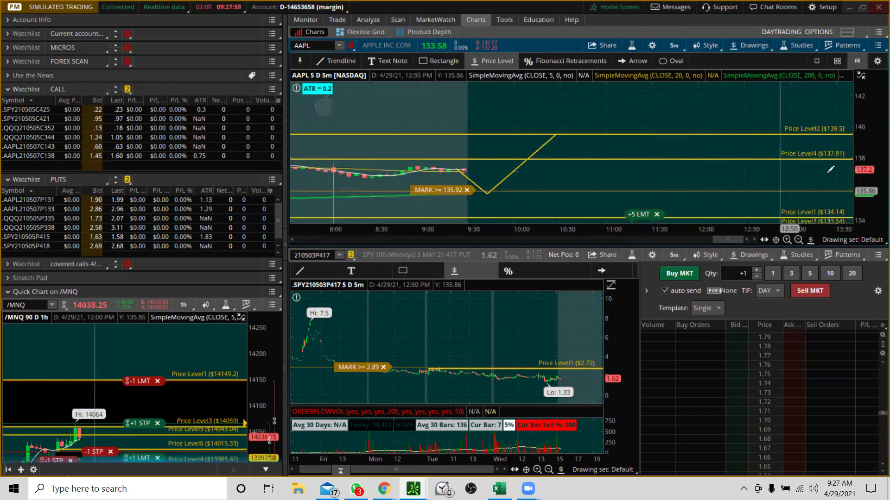
left_click_drag(870, 132, 870, 153)
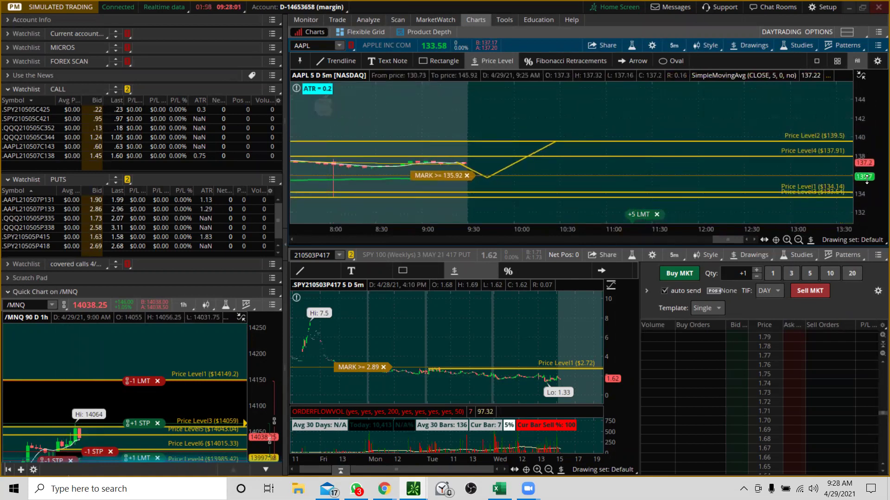
- Load the SPY symbol in the upper chart
left_click(314, 41)
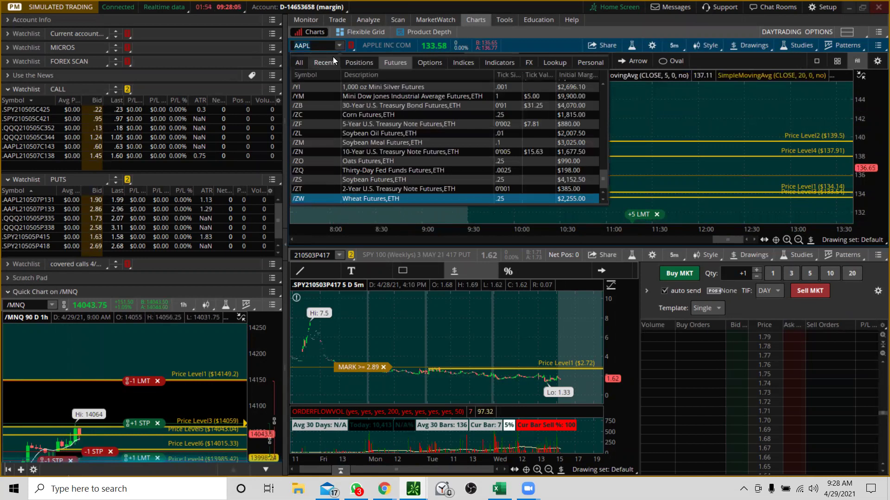
key("Return")
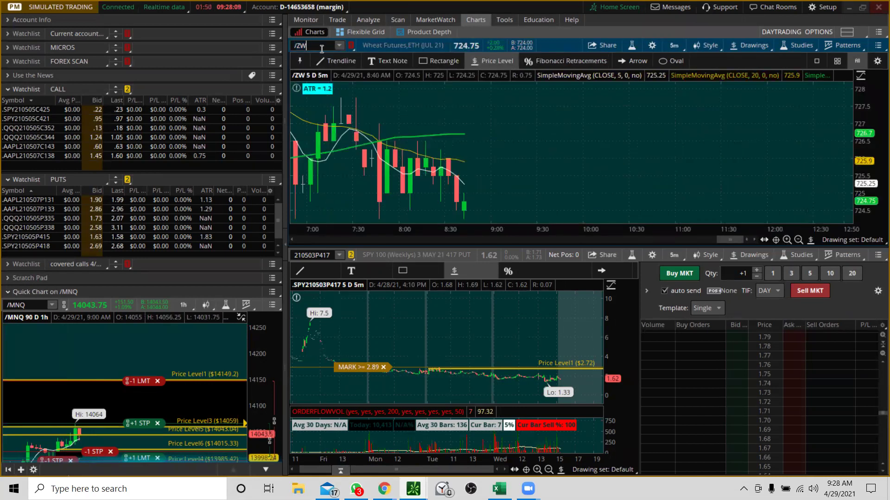
type("SPY")
key("Return")
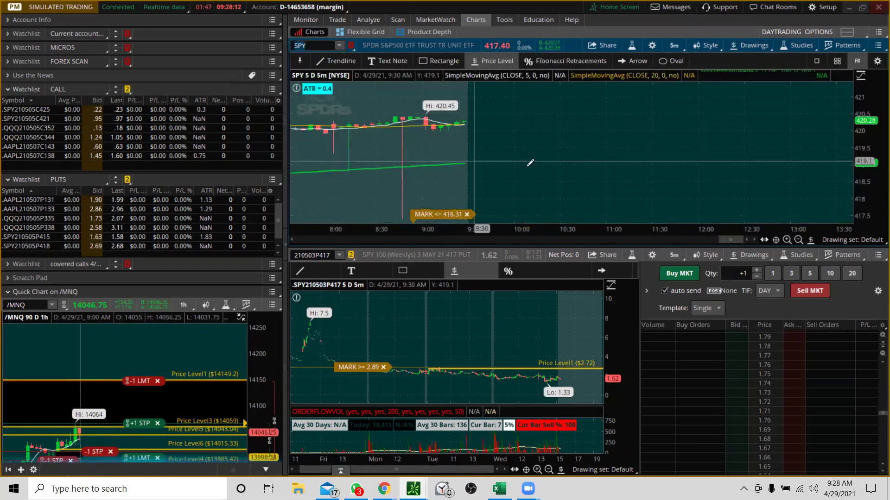
- Reset the SPY chart zoom and add a price level at 418.84 along the previous session's peak
right_click(528, 149)
left_click(532, 155)
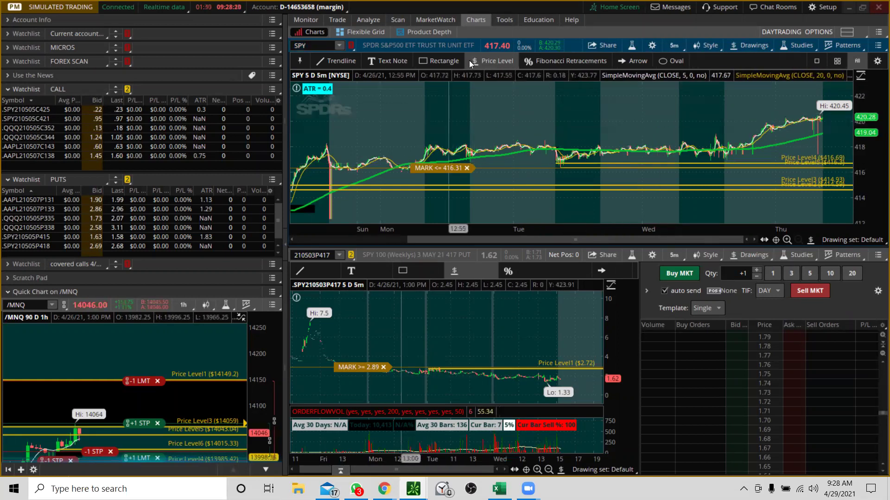
left_click(717, 134)
left_click_drag(668, 156, 867, 116)
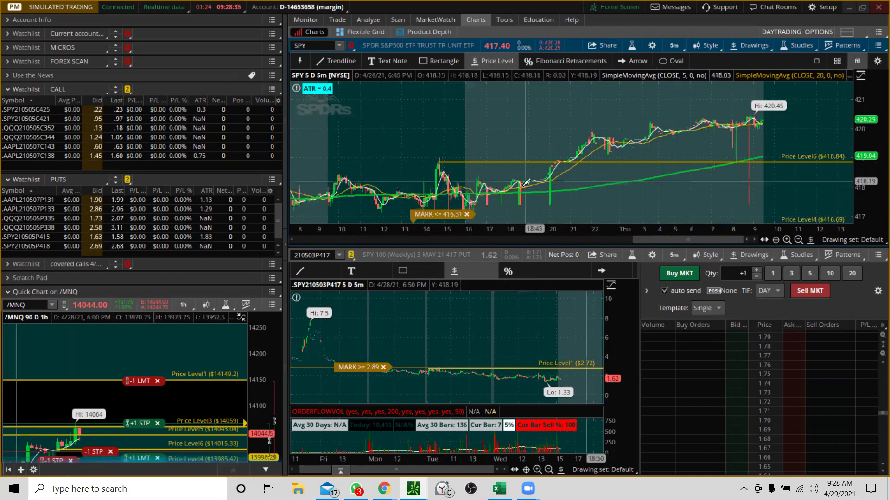
- Cancel SPY's MARK <= 416.31 alert and set the chart alerts display to Show arrows only
left_click(467, 214)
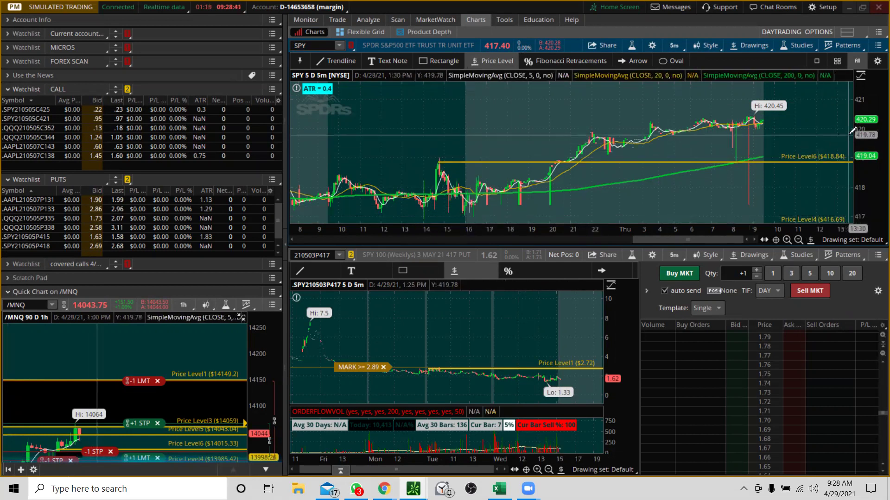
left_click_drag(858, 138, 858, 157)
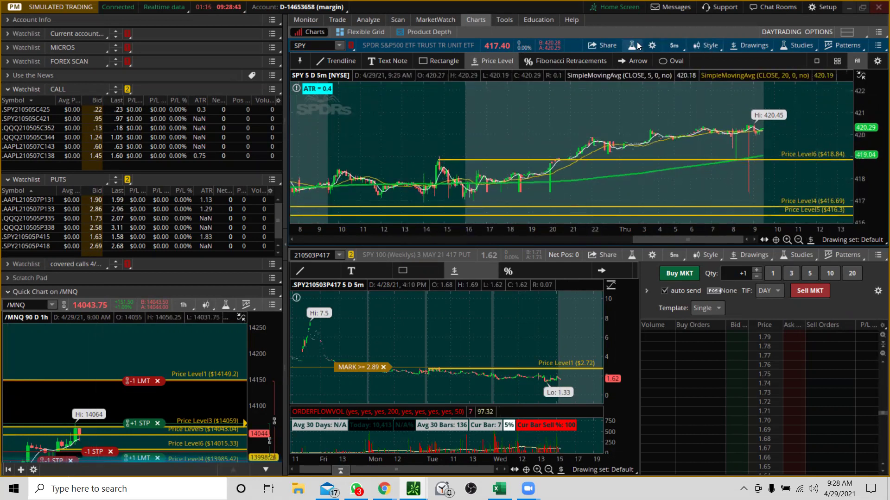
left_click(651, 45)
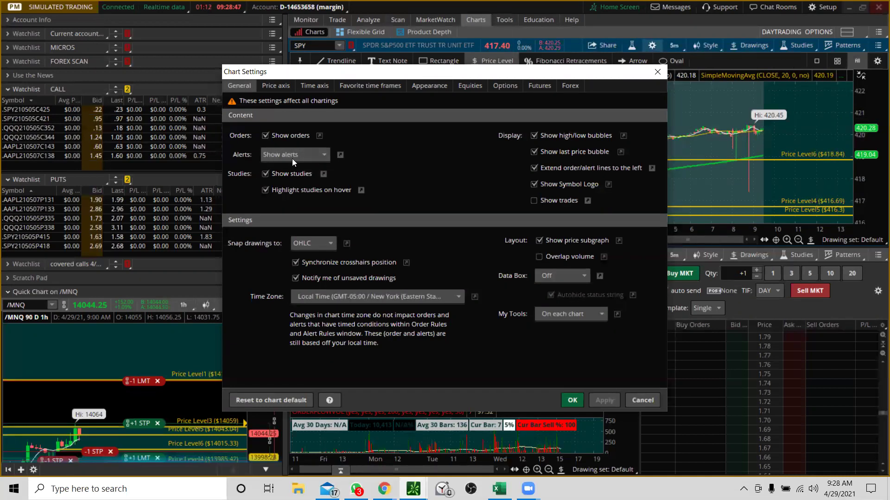
left_click(323, 154)
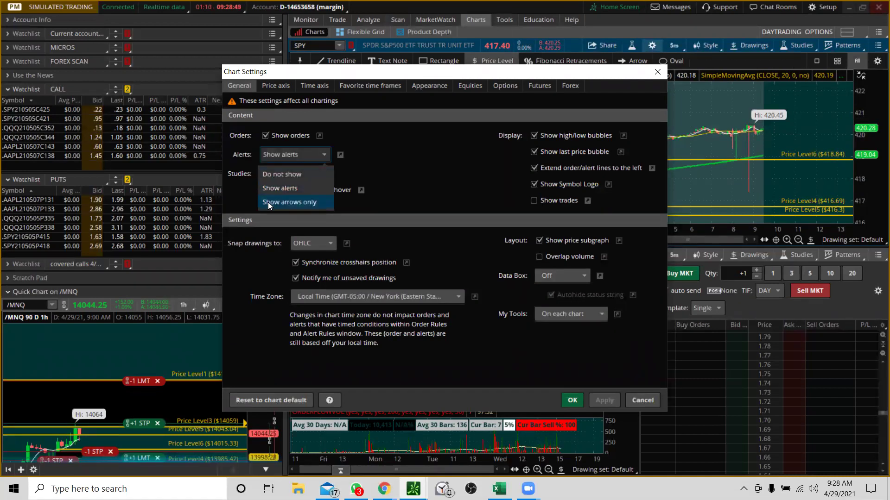
left_click(310, 202)
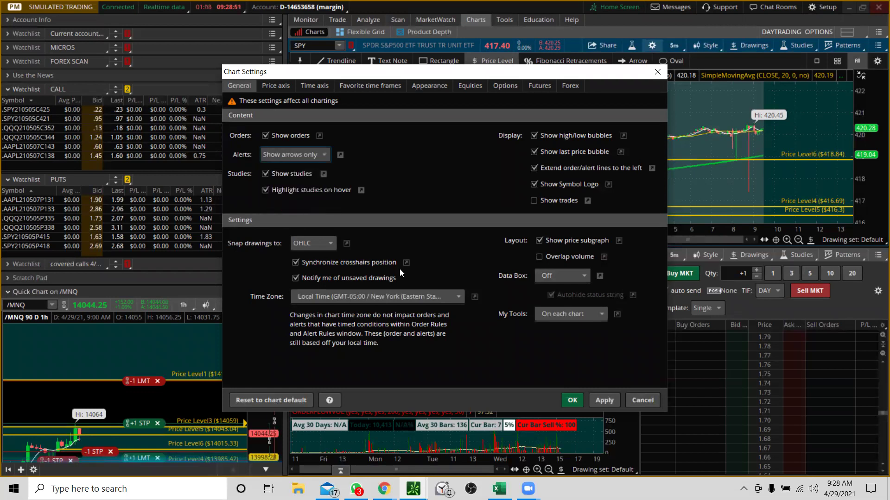
left_click(610, 401)
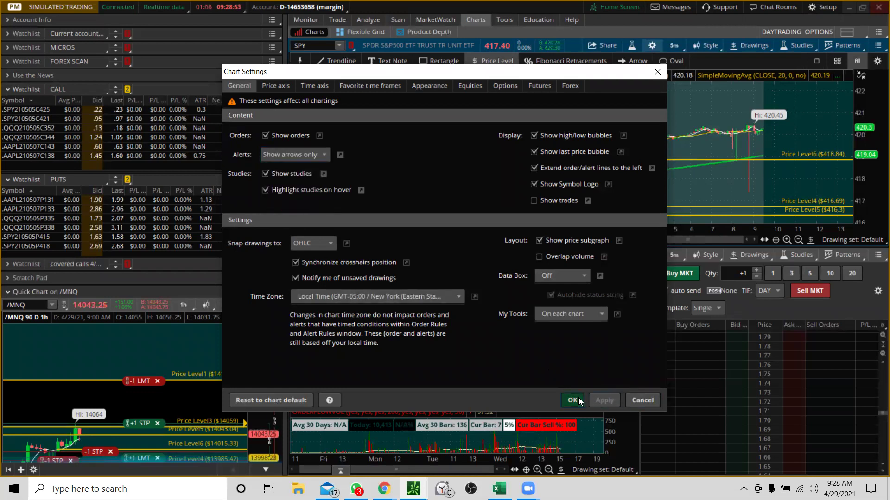
left_click(577, 400)
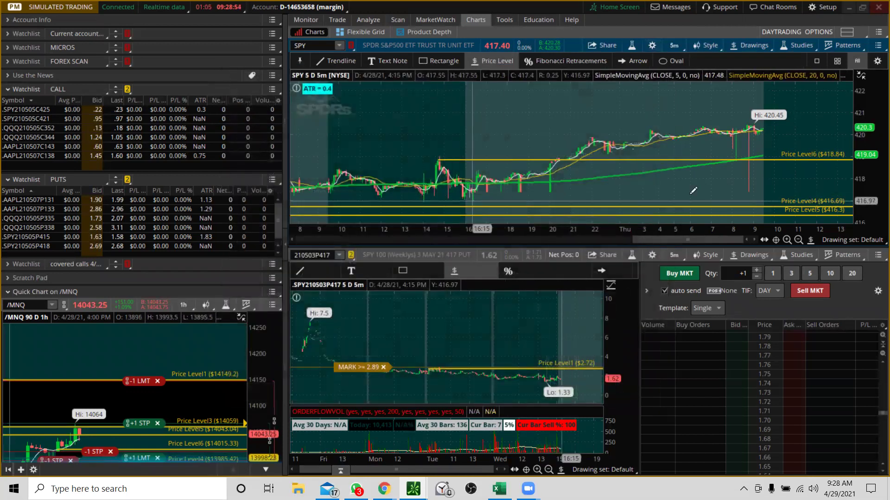
- Add a SPY price level at 416.9 along the recent lows and remove the existing 416.69 level
left_click_drag(872, 104, 871, 139)
left_click_drag(401, 199, 760, 134)
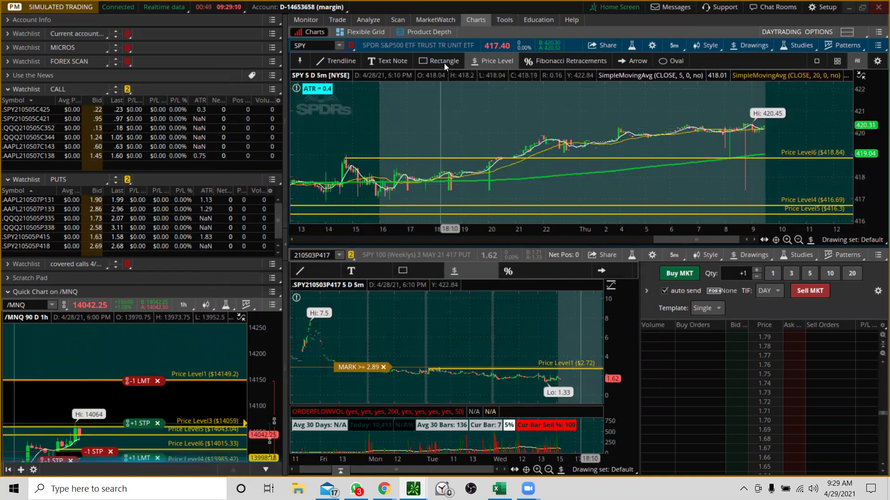
left_click(327, 199)
right_click(494, 204)
left_click(520, 258)
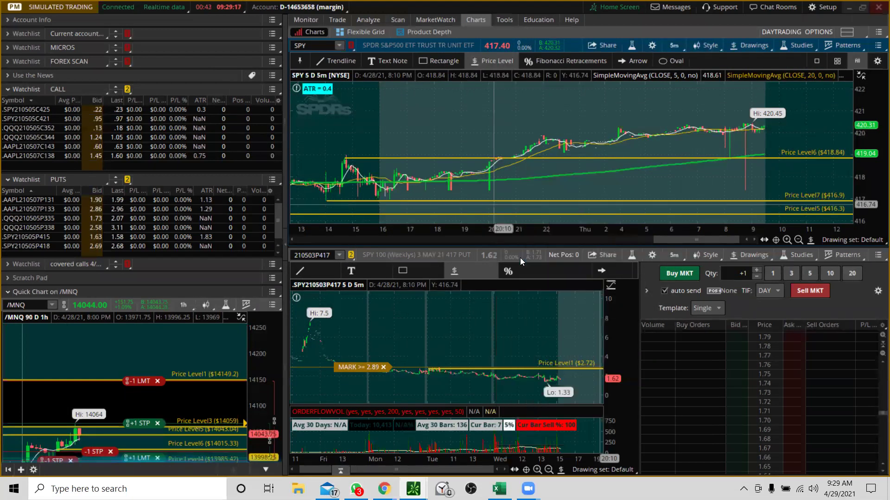
- Remove the SPY price level at 416.3 and draw a rising trendline along the overnight highs, extended past the latest candles
right_click(488, 214)
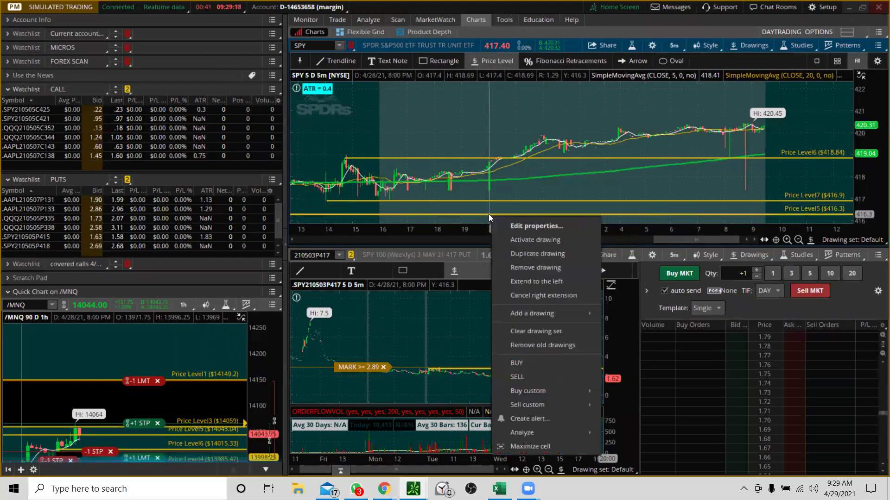
left_click(509, 268)
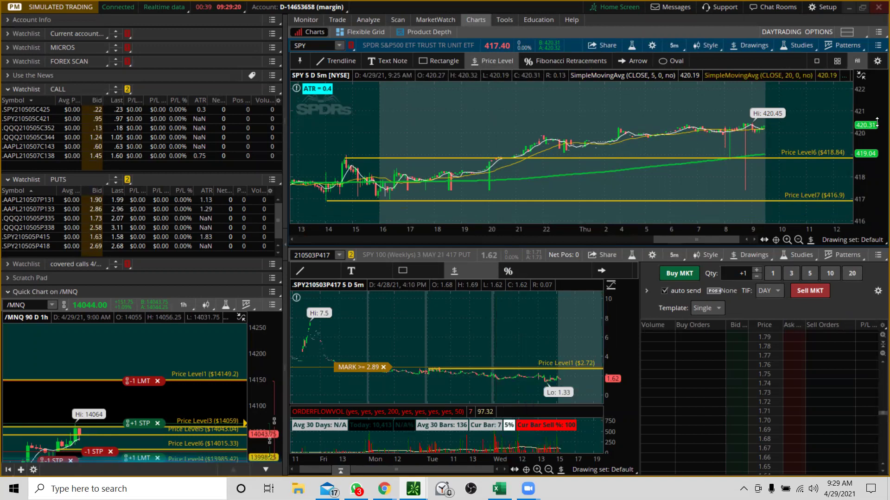
left_click_drag(870, 115, 870, 139)
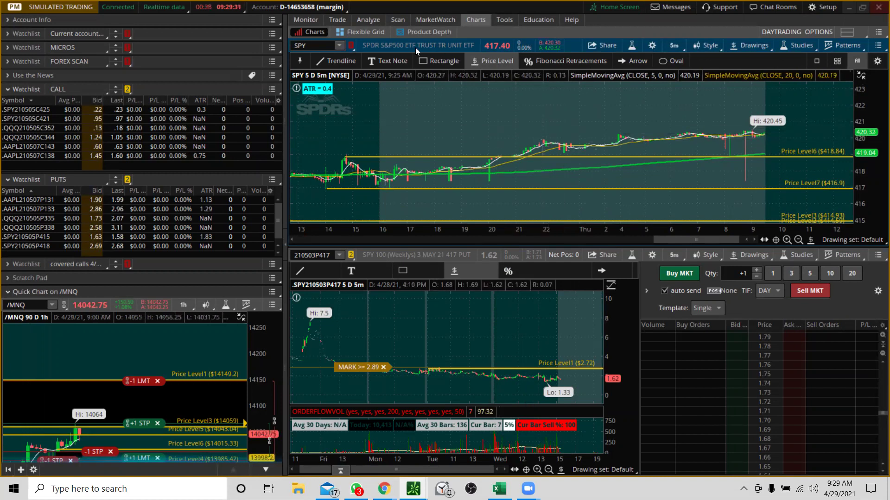
left_click(342, 61)
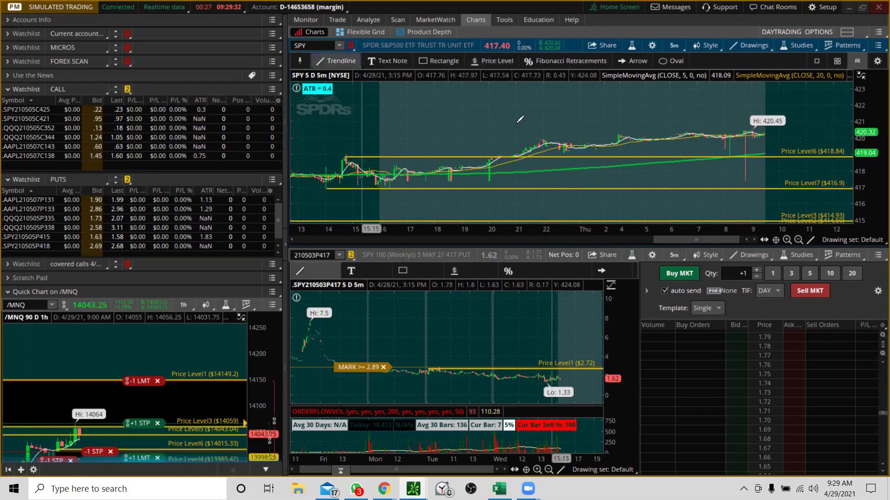
left_click(541, 139)
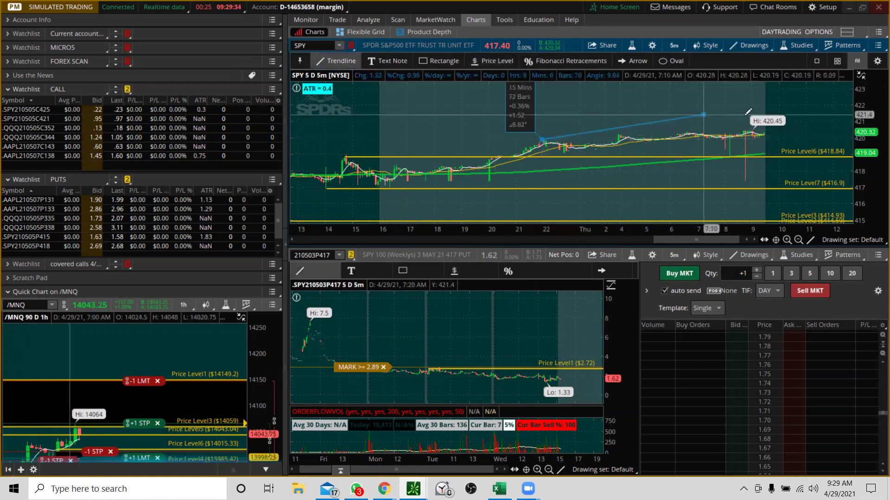
left_click(826, 125)
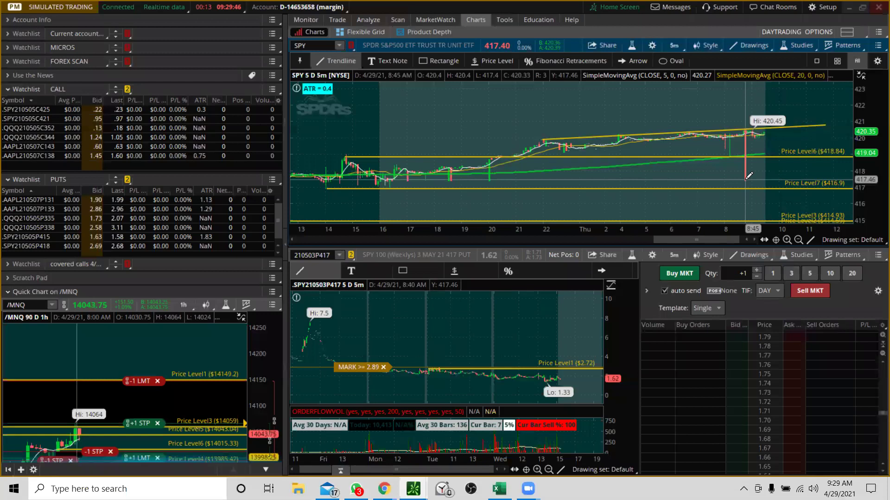
- Add a SPY price level and move it to 417.41, along the low of the premarket wick
left_click(490, 60)
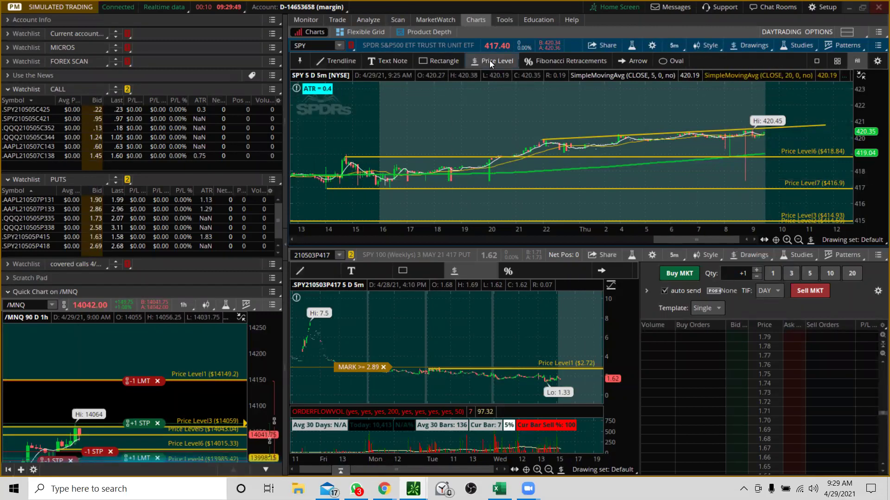
left_click(402, 170)
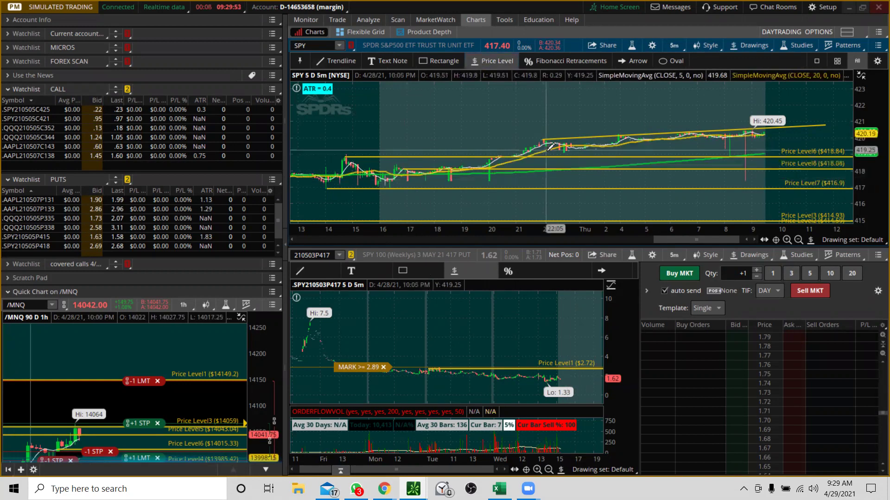
right_click(515, 168)
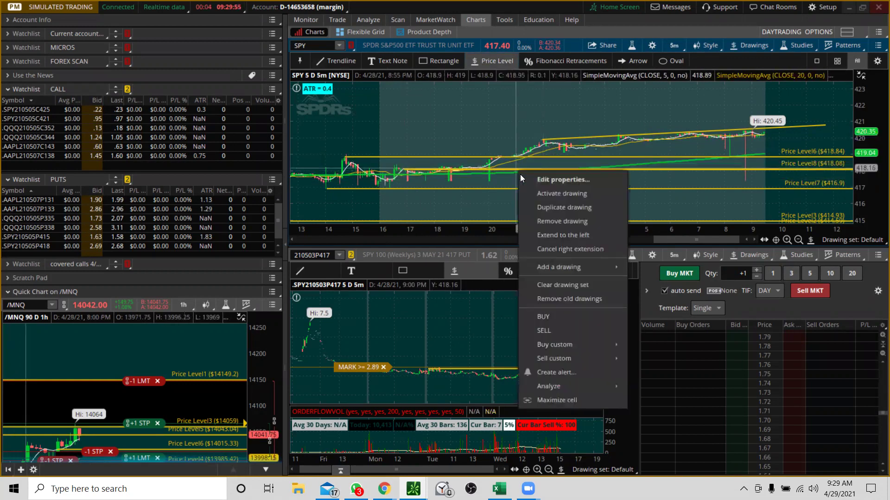
left_click(535, 194)
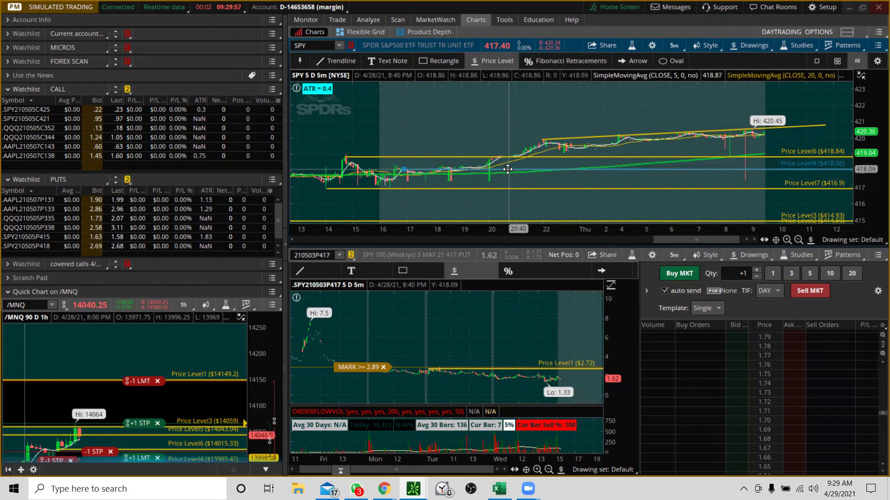
left_click_drag(508, 175, 508, 180)
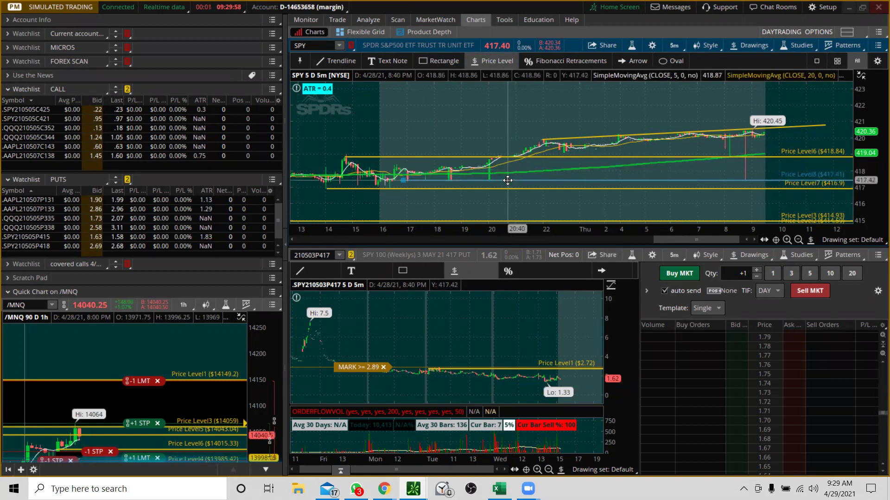
left_click(510, 186)
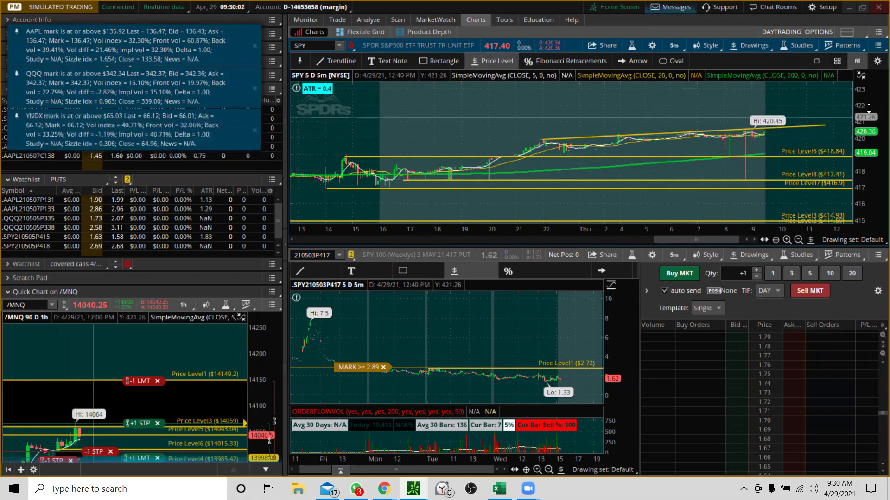
- Zoom the SPY chart in on the 9:30 opening candle and enlarge its cell to show the volume study
left_click_drag(870, 107, 866, 159)
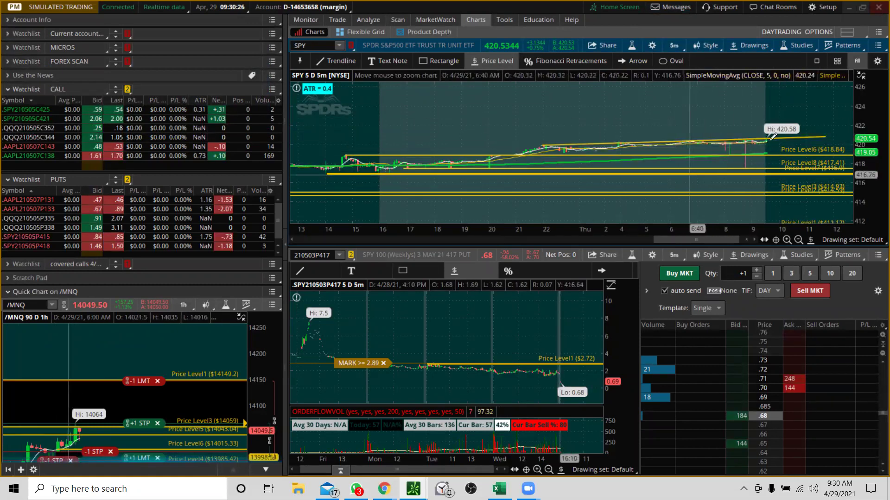
scroll(518, 160, "up", 5)
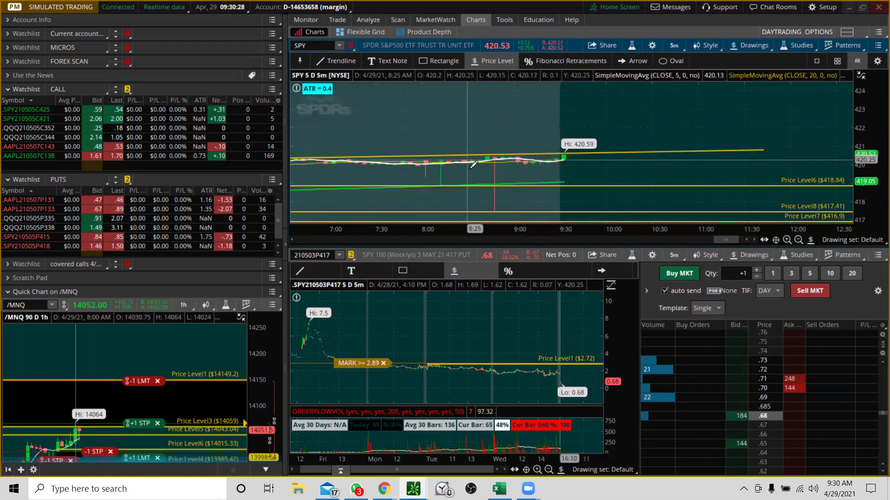
left_click_drag(503, 174, 786, 113)
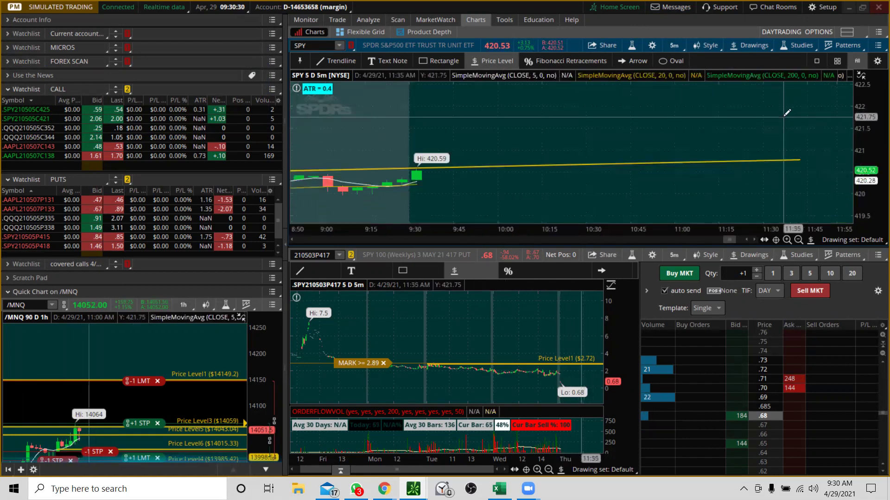
left_click_drag(859, 121, 859, 142)
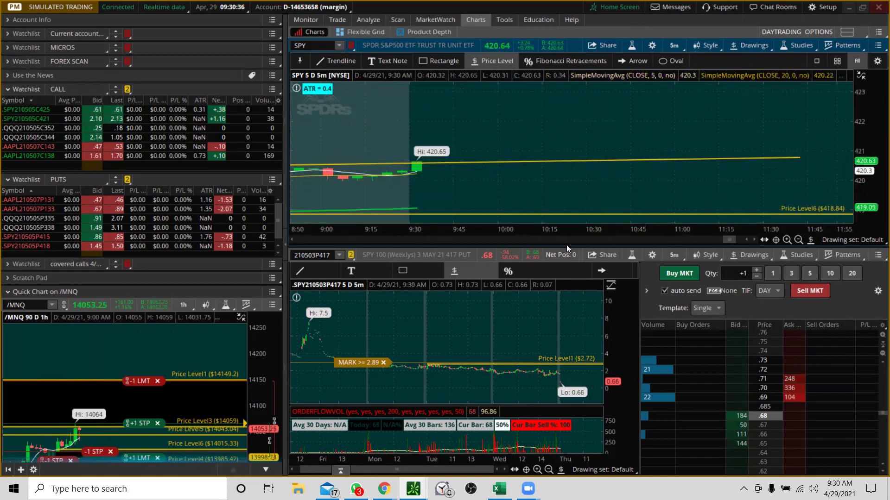
left_click_drag(562, 246, 561, 271)
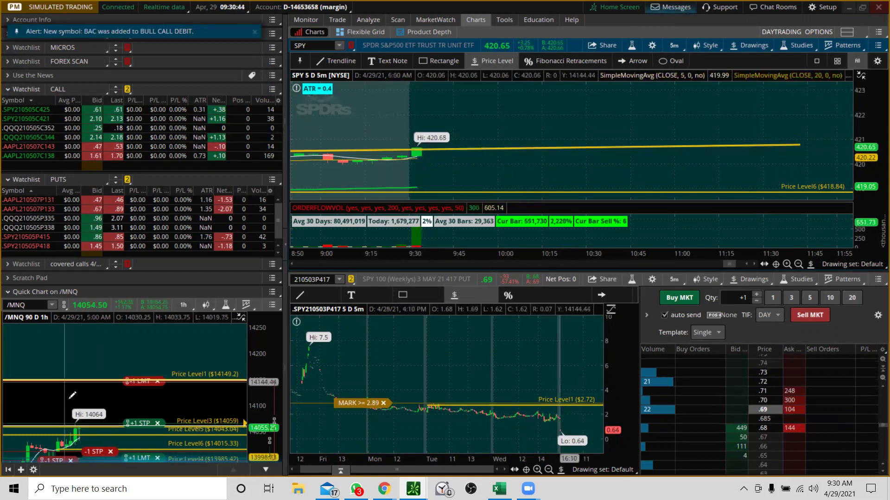
- Load /MES in the quick chart and adjust its view and price scale around the latest candles
left_click_drag(251, 393, 251, 407)
left_click(37, 308)
type("/")
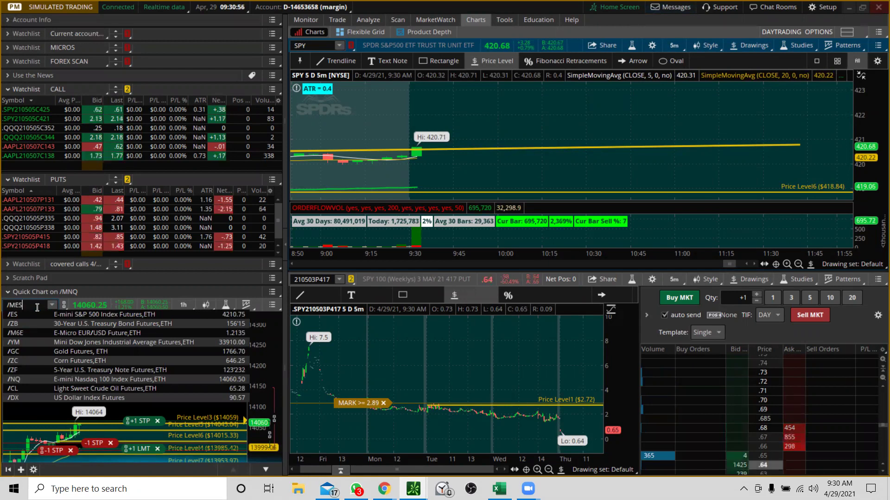
key("Return")
left_click(37, 307)
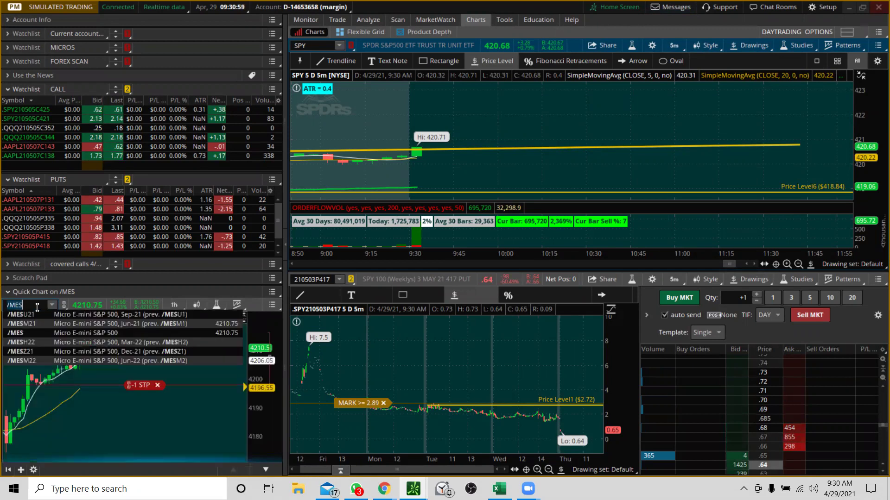
left_click(255, 375)
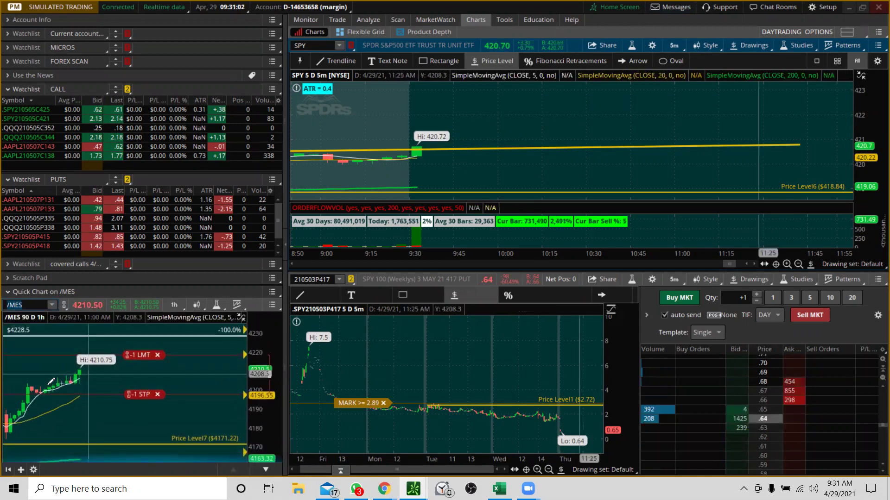
left_click_drag(41, 324, 169, 385)
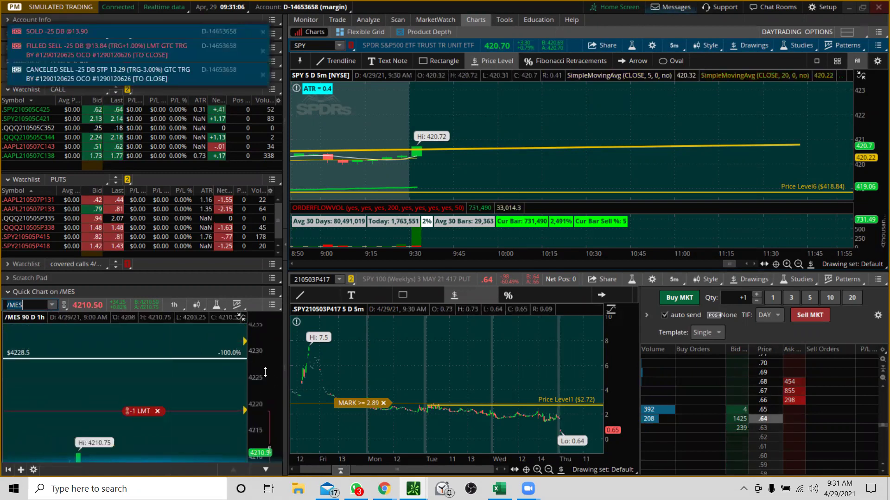
left_click_drag(265, 366, 269, 447)
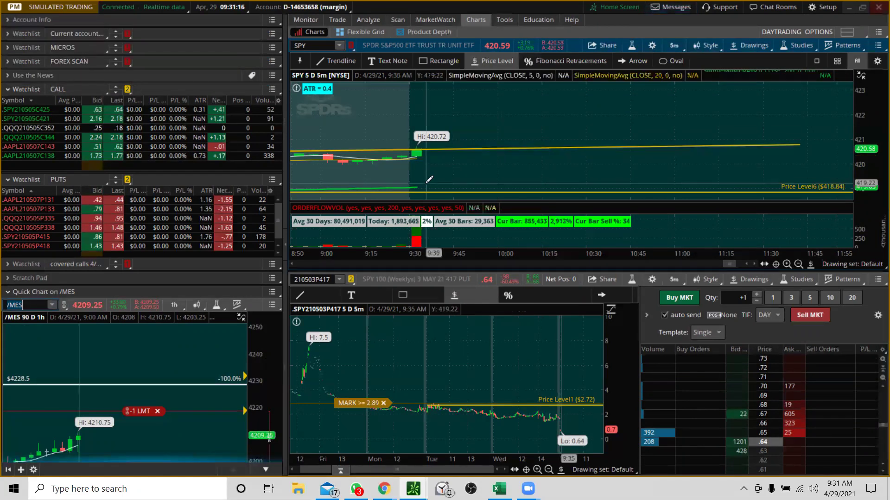
- Load the DB symbol in the upper chart
left_click(320, 46)
type("D")
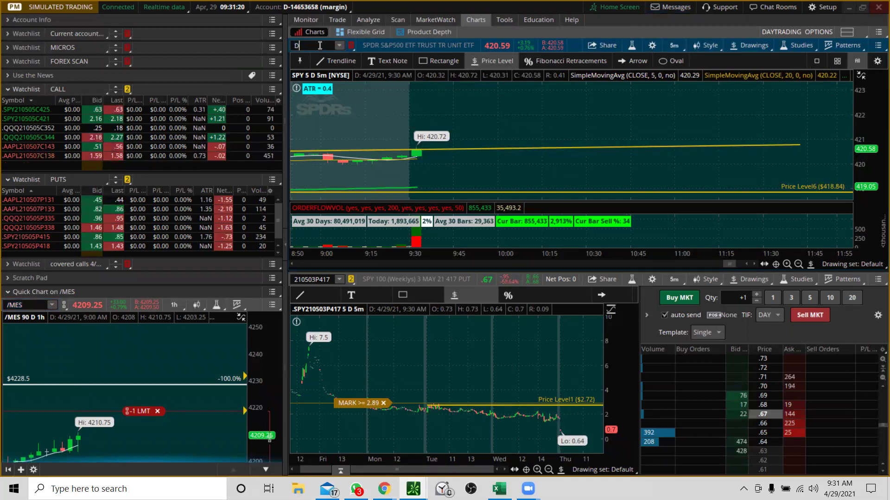
type("B")
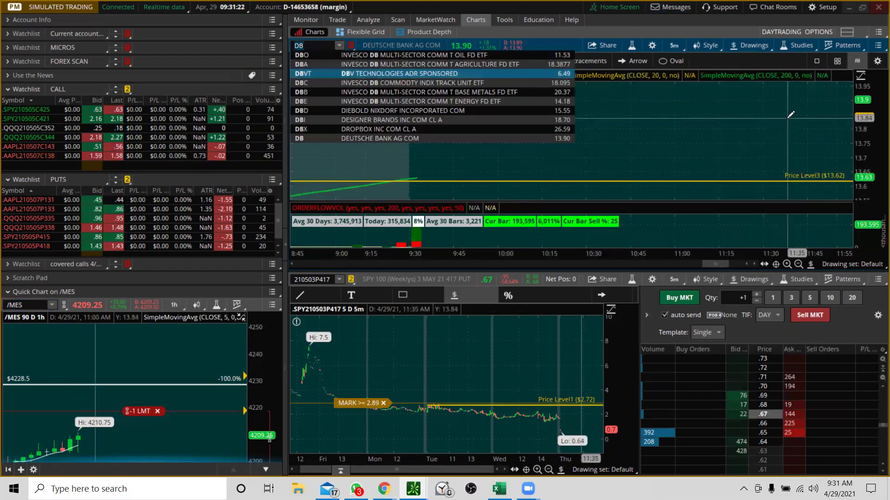
- Switch the chart layout to the DAYTRADING STOCKS grid
left_click(846, 32)
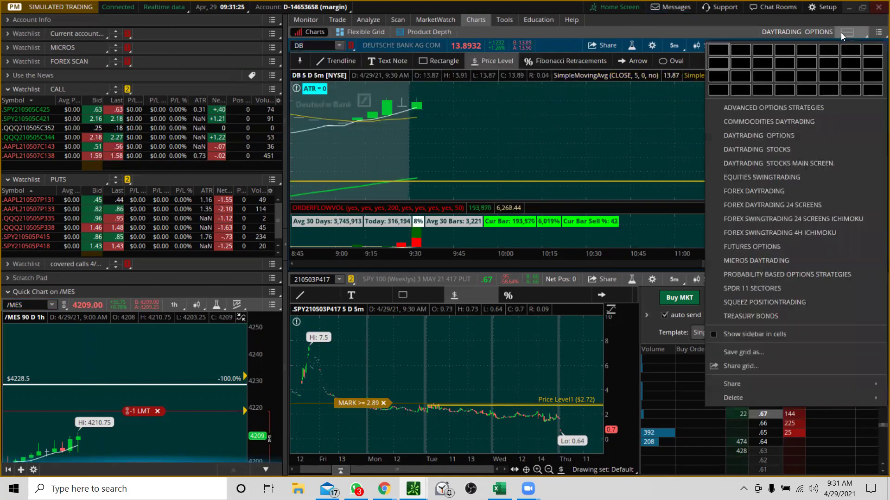
left_click(743, 122)
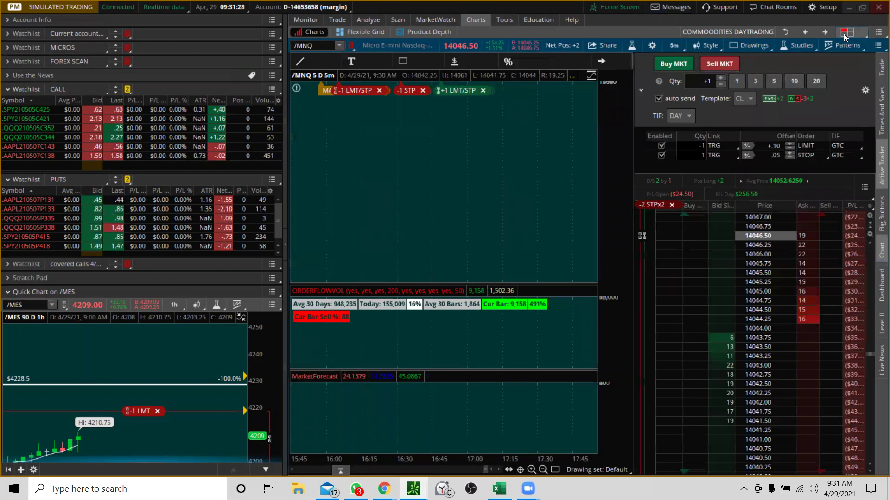
left_click(843, 34)
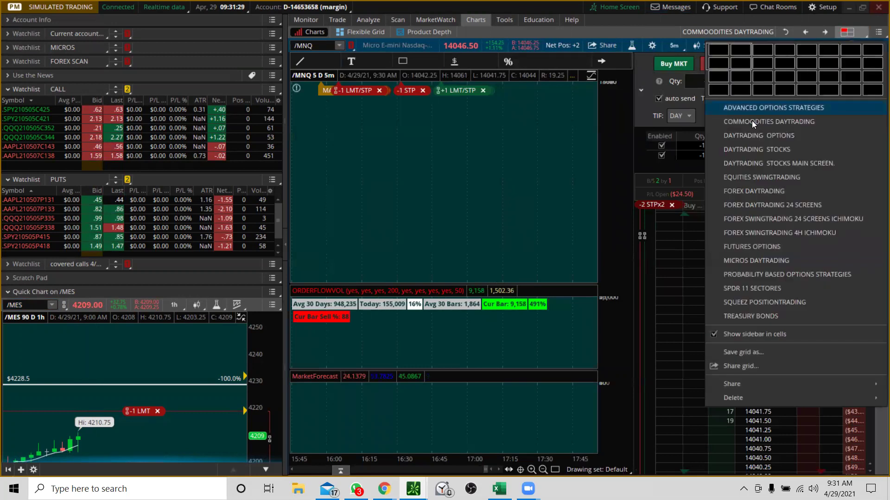
left_click(751, 149)
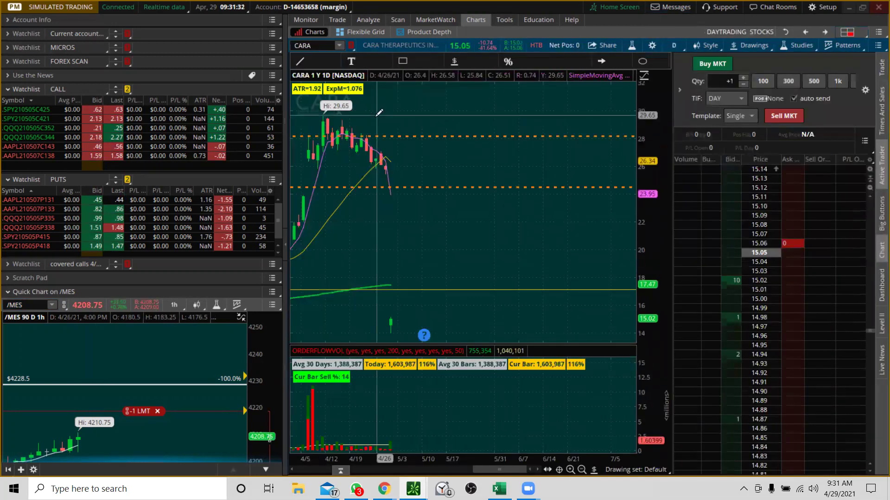
- Load DB in the DAYTRADING STOCKS grid and review its daily, 1-hour and 5-minute charts
left_click(315, 48)
type("DB")
key("Return")
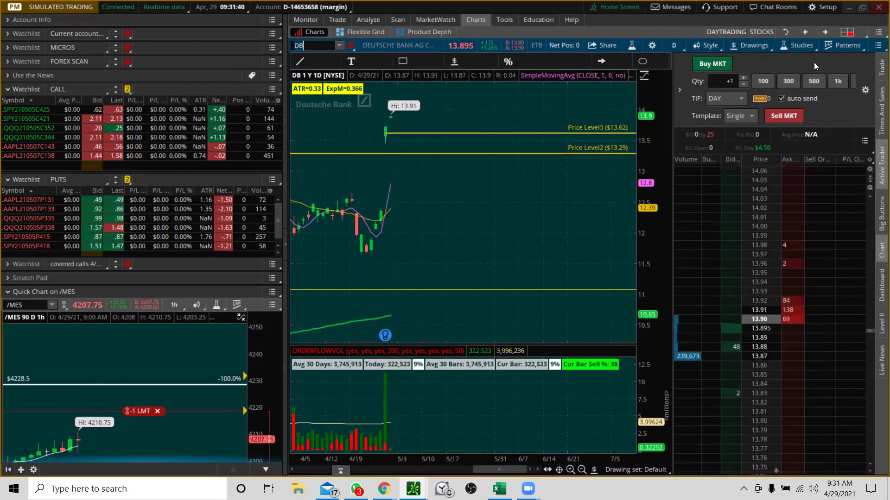
left_click(805, 33)
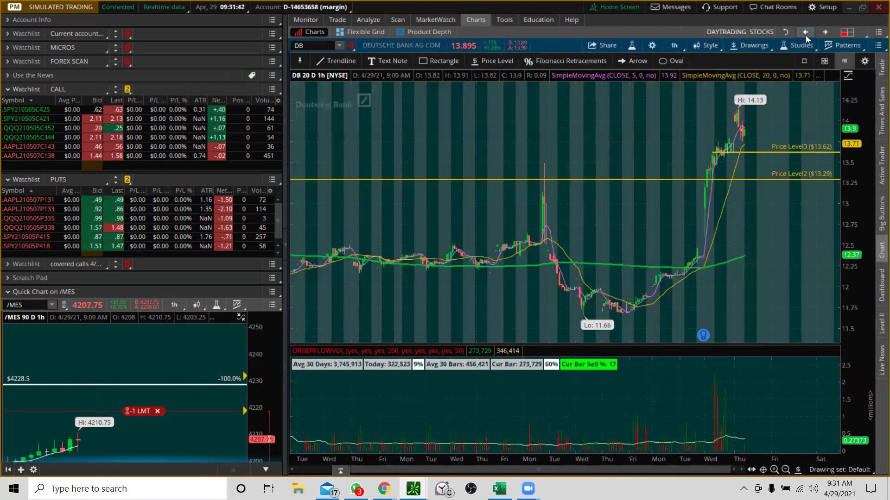
left_click(805, 35)
left_click(806, 35)
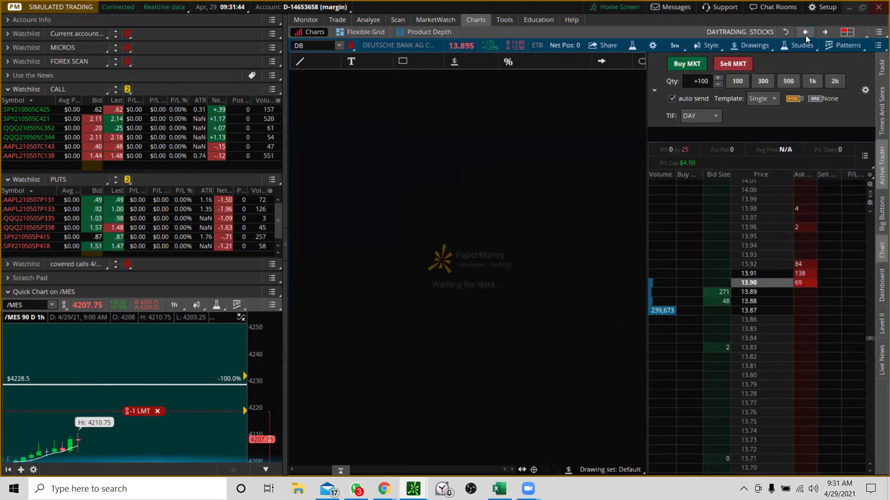
- Return to the DAYTRADING OPTIONS grid and zoom the SPY chart in on the 9:30 opening candle
left_click(844, 36)
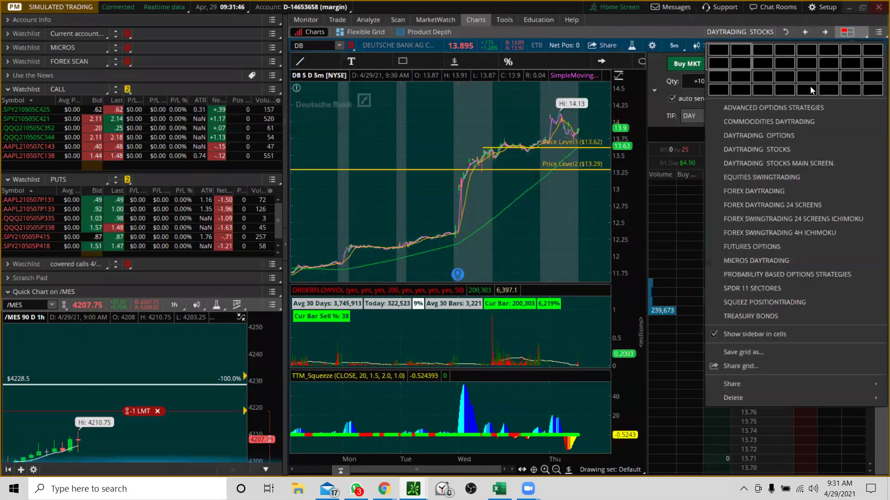
left_click(778, 135)
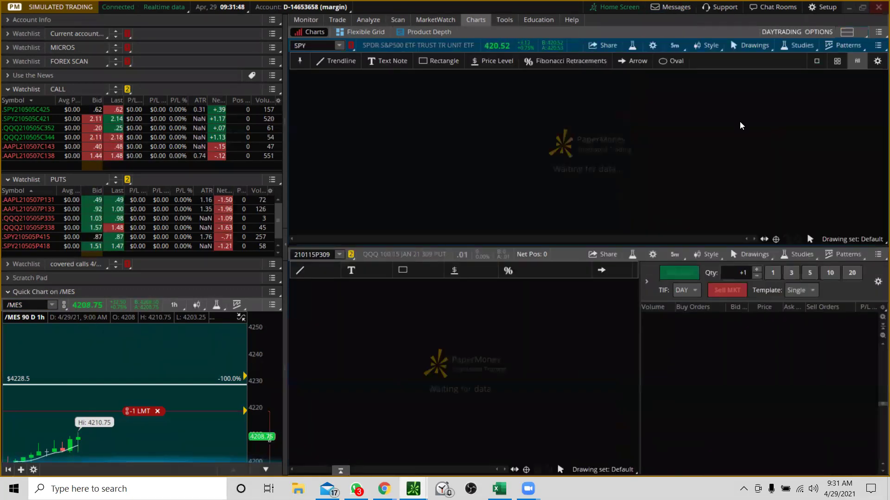
scroll(744, 133, "up", 3)
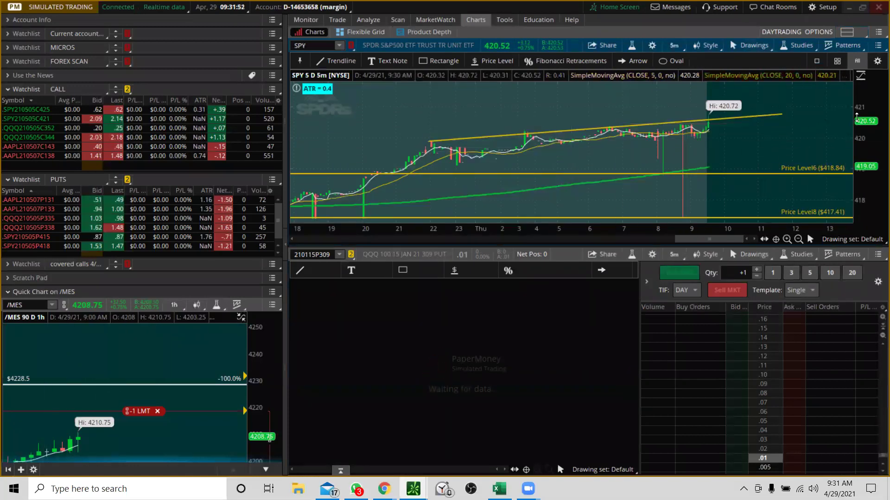
left_click_drag(856, 117, 857, 139)
left_click_drag(662, 145, 805, 100)
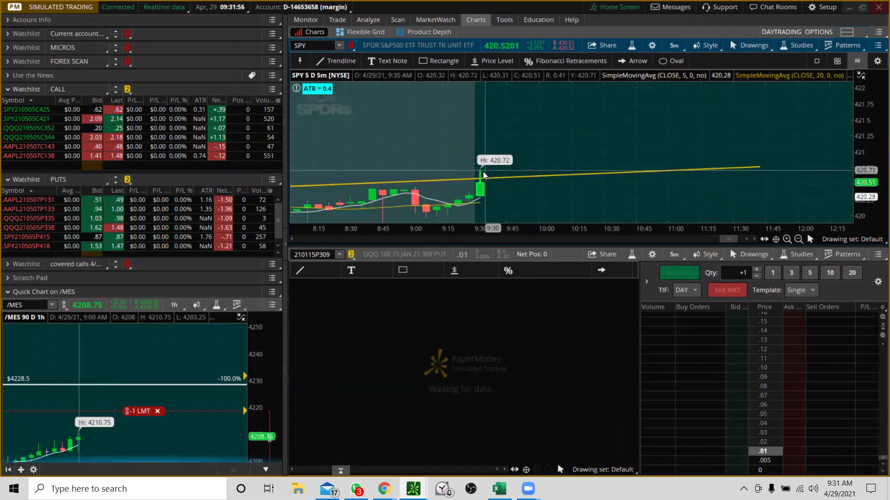
- Load the SPY 5 May 418 put in the lower chart and dismiss the two /MYM order notifications
left_click_drag(865, 113, 864, 130)
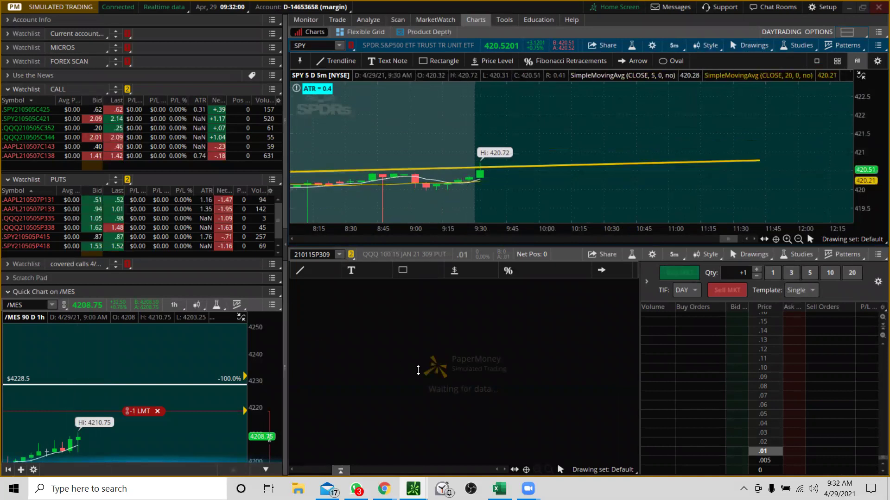
left_click(145, 247)
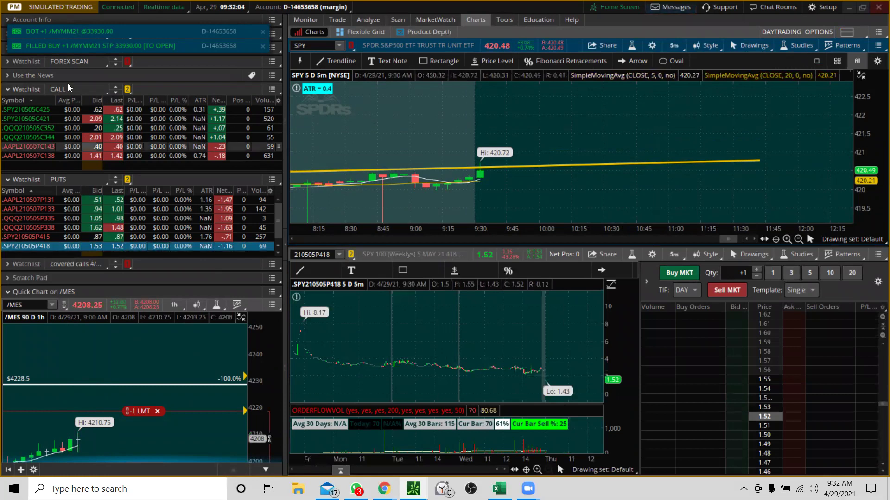
left_click(262, 32)
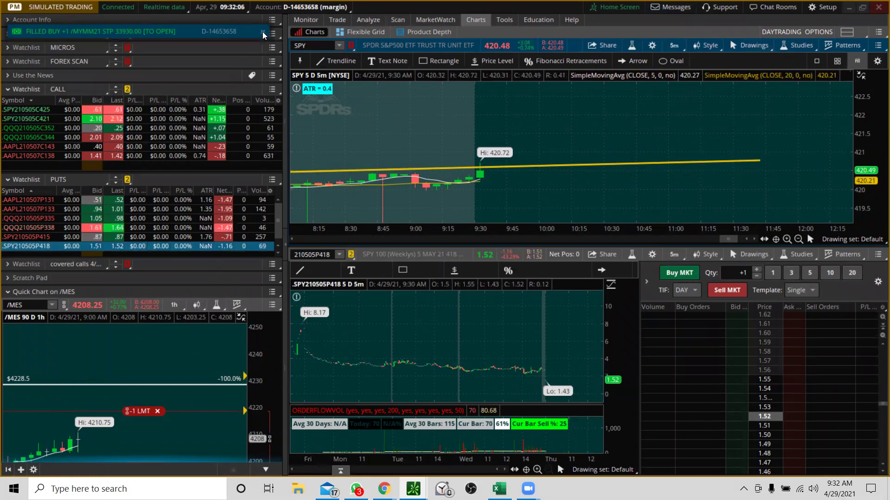
left_click(262, 31)
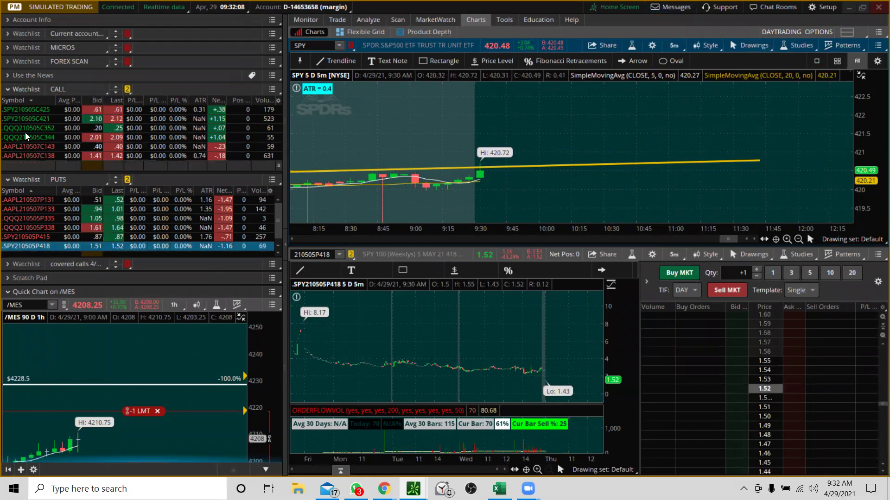
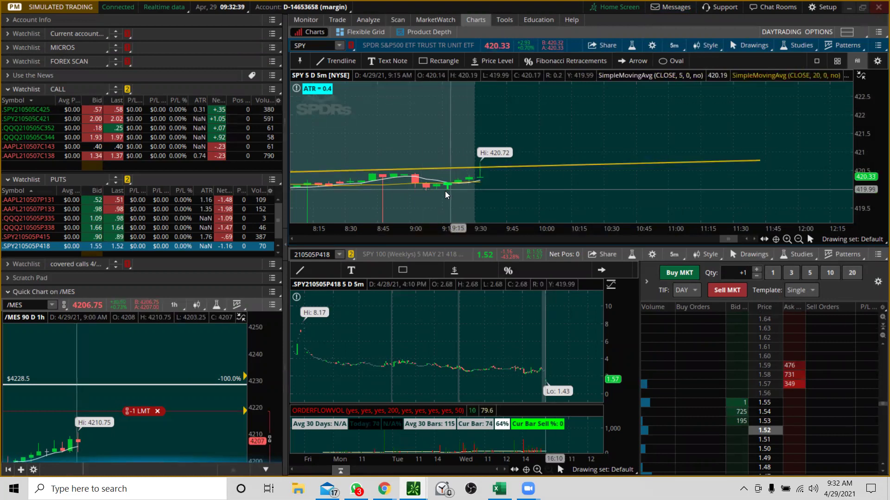
- Examine SPY's 9:30 candle against the rising trendline and the 418.84 price level, autozooming the chart for wider context
left_click_drag(442, 191, 643, 128)
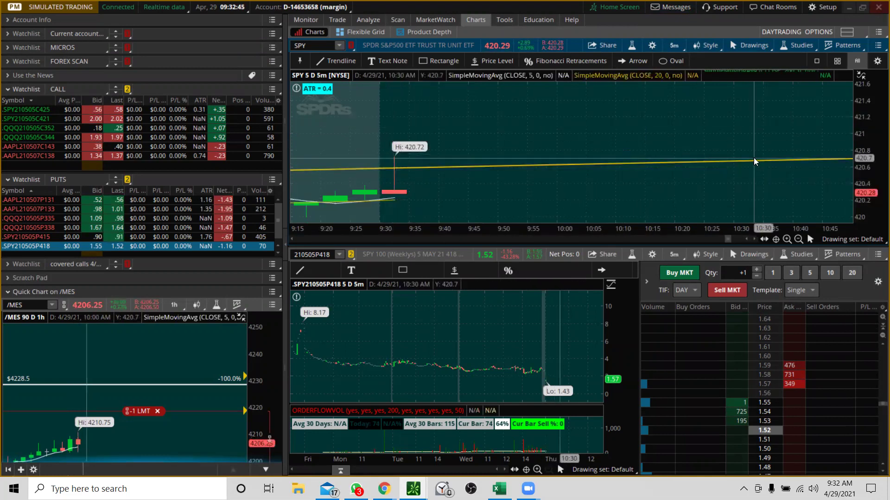
left_click_drag(868, 118, 866, 179)
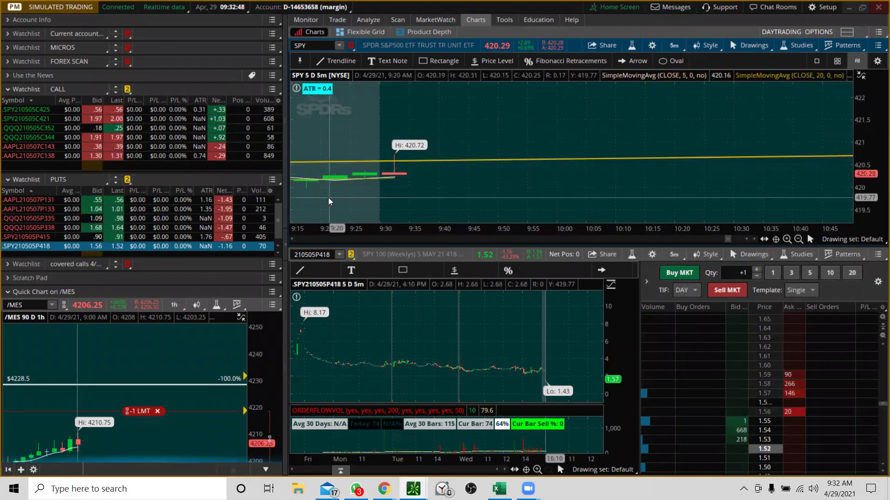
left_click_drag(350, 198, 609, 127)
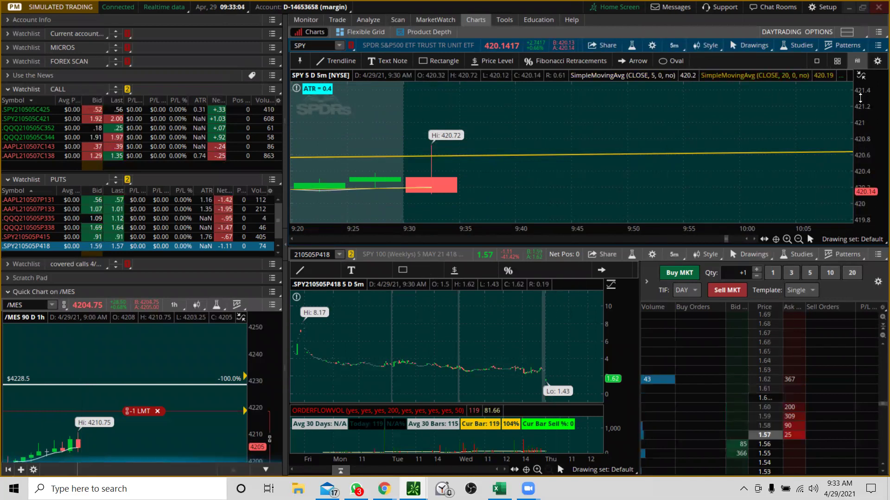
left_click_drag(860, 103, 860, 138)
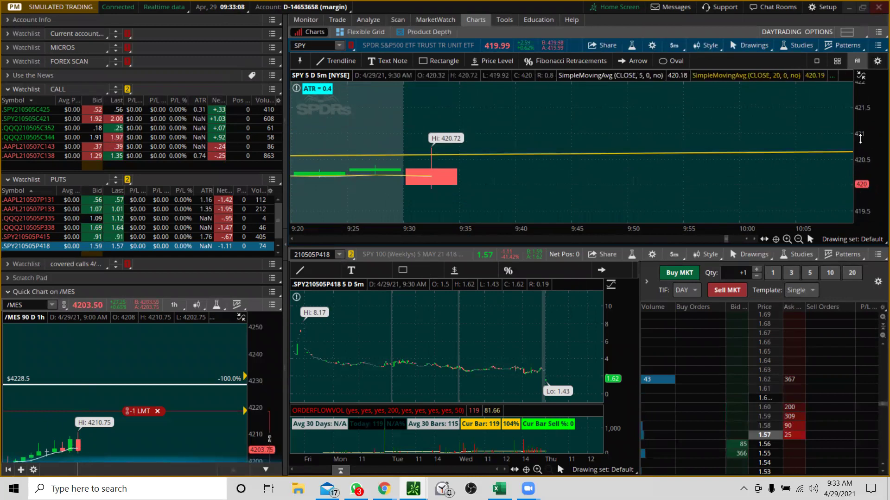
left_click_drag(863, 89, 865, 145)
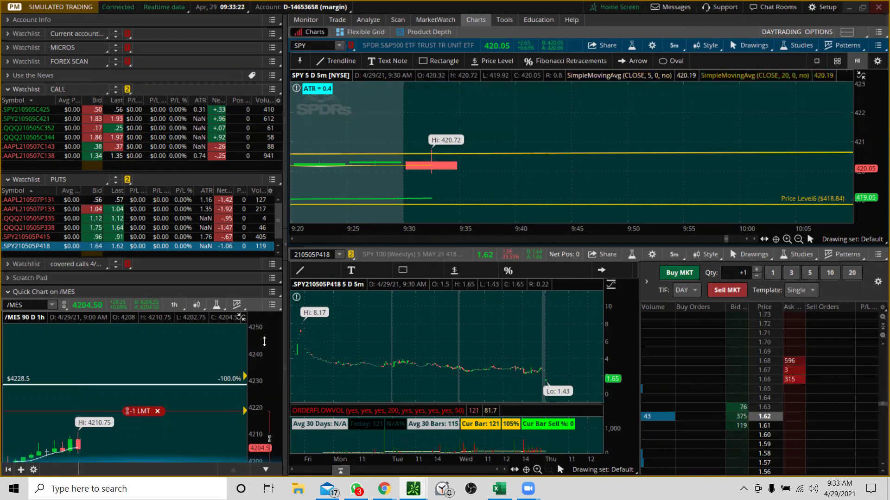
right_click(486, 173)
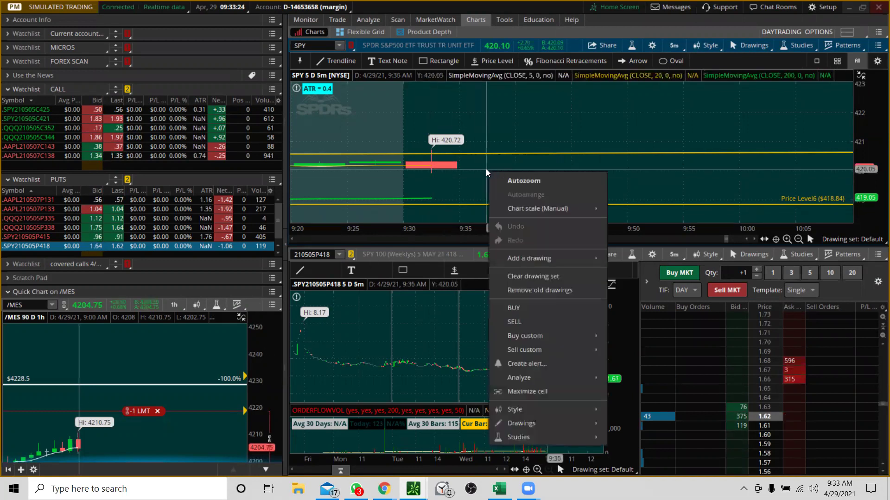
left_click(506, 180)
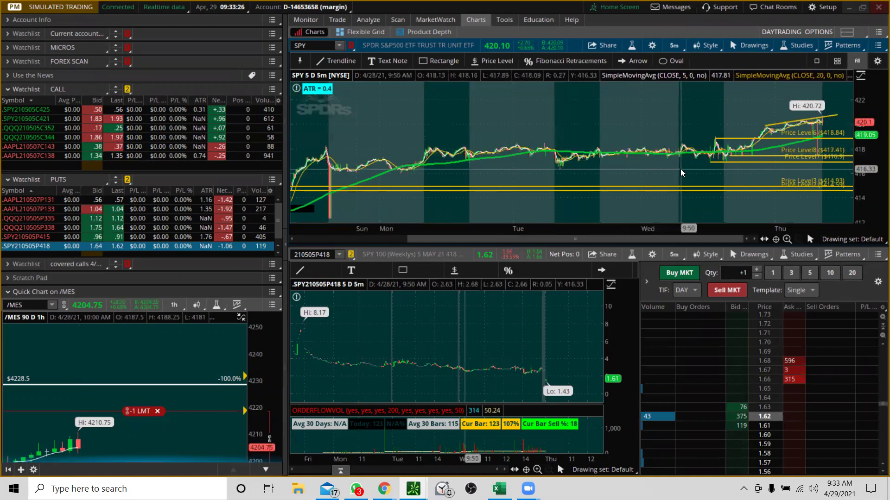
left_click_drag(680, 169, 852, 157)
left_click_drag(430, 201, 433, 193)
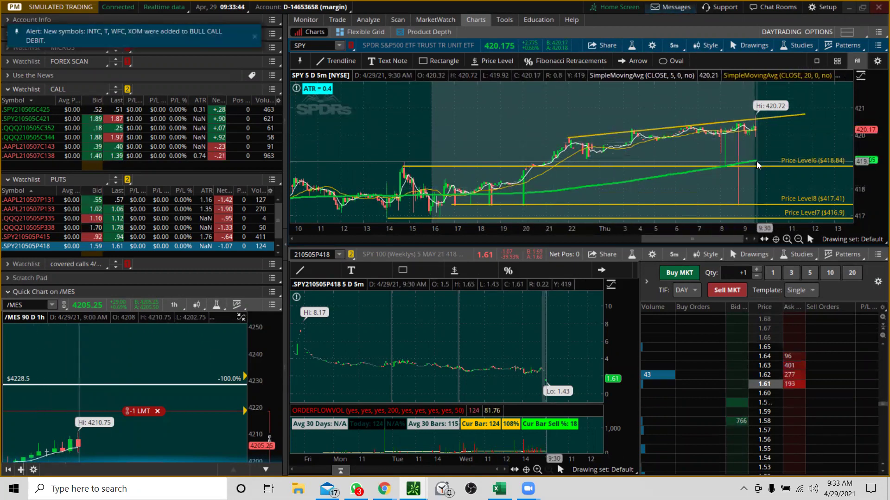
scroll(748, 151, "up", 5)
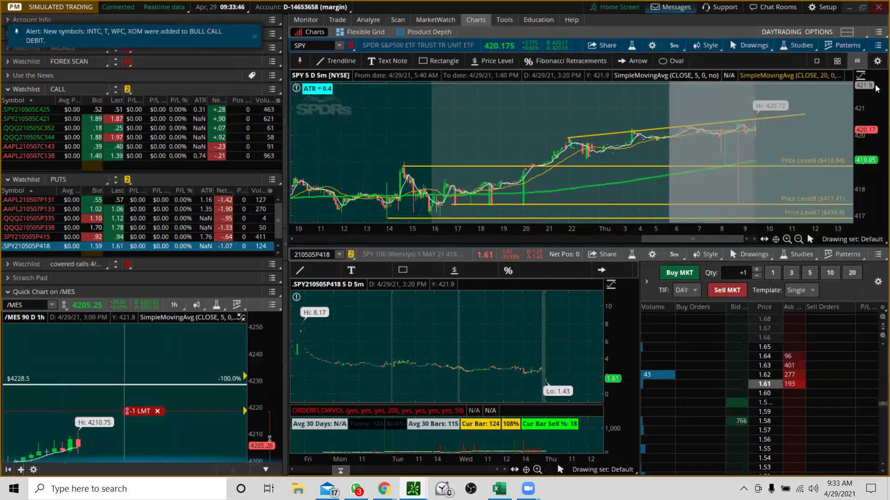
left_click_drag(858, 102, 601, 183)
left_click_drag(524, 170, 790, 98)
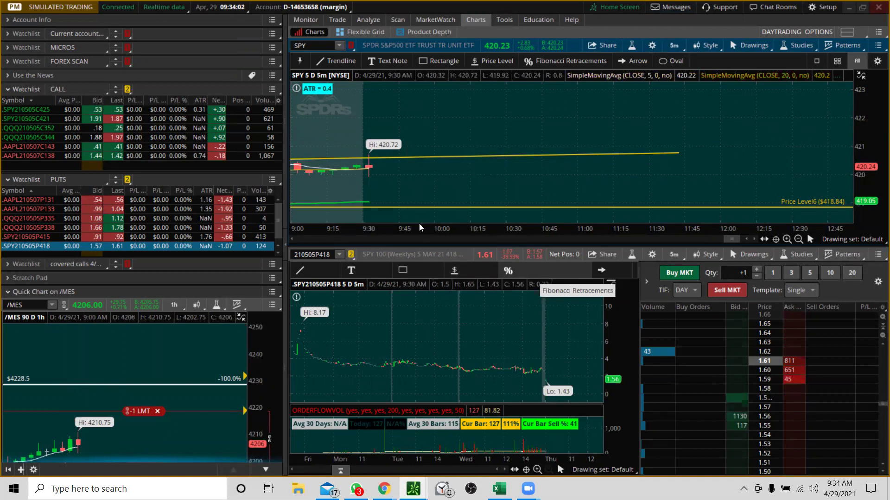
- Load the SPY 5 May 425 call and its 421 call in turn in the lower chart, and examine the 421 call's opening candle
left_click(46, 110)
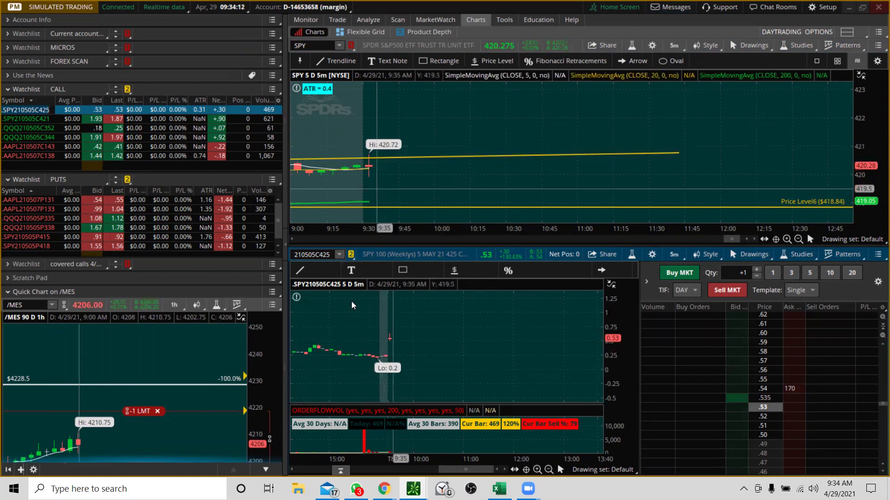
left_click(48, 119)
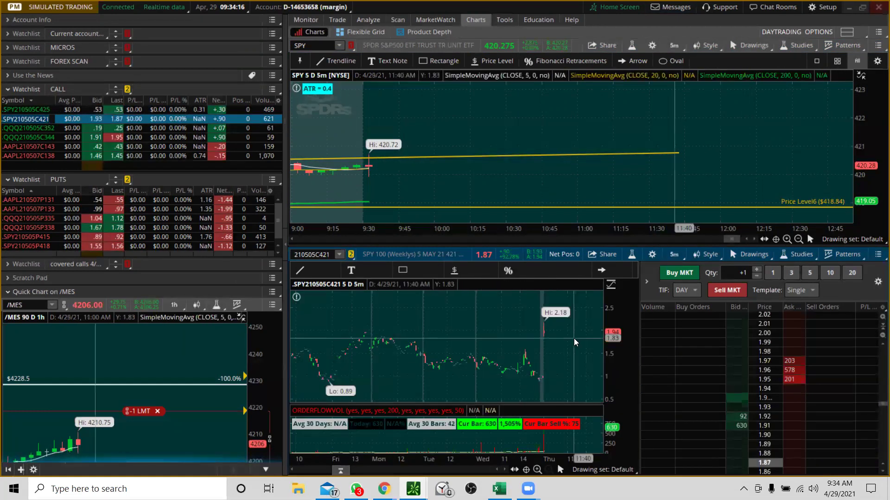
left_click_drag(517, 337, 614, 316)
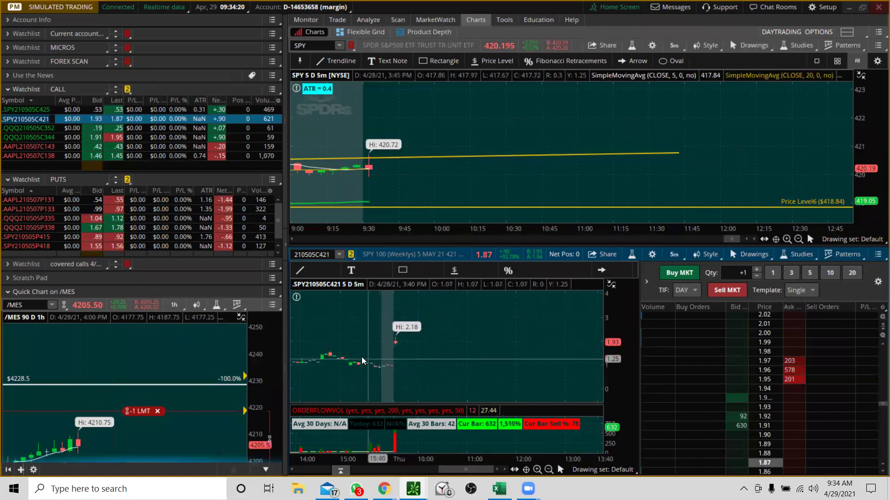
left_click_drag(369, 355, 514, 309)
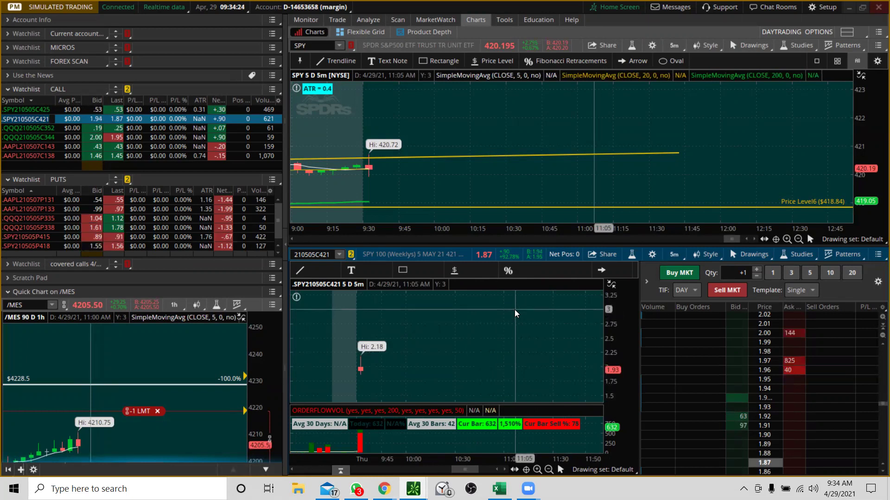
- Load QQQ in the upper chart and review its opening candle
left_click(329, 45)
type("QQ")
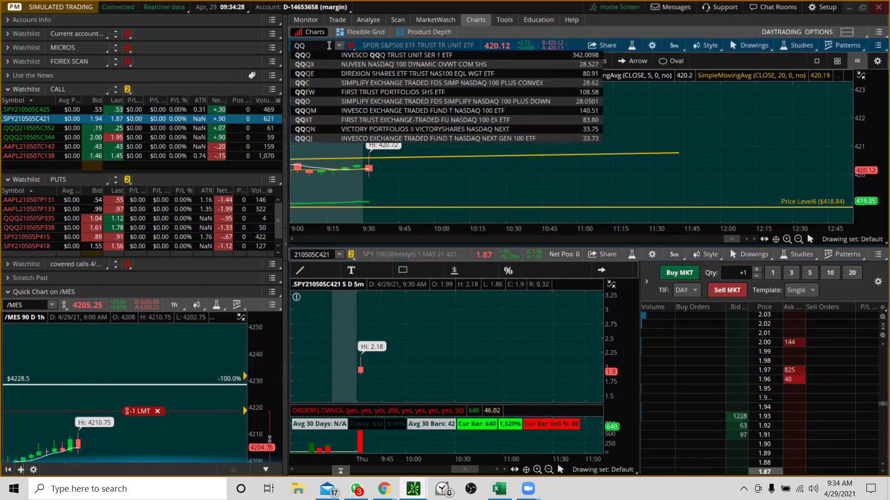
type("Q")
key("Return")
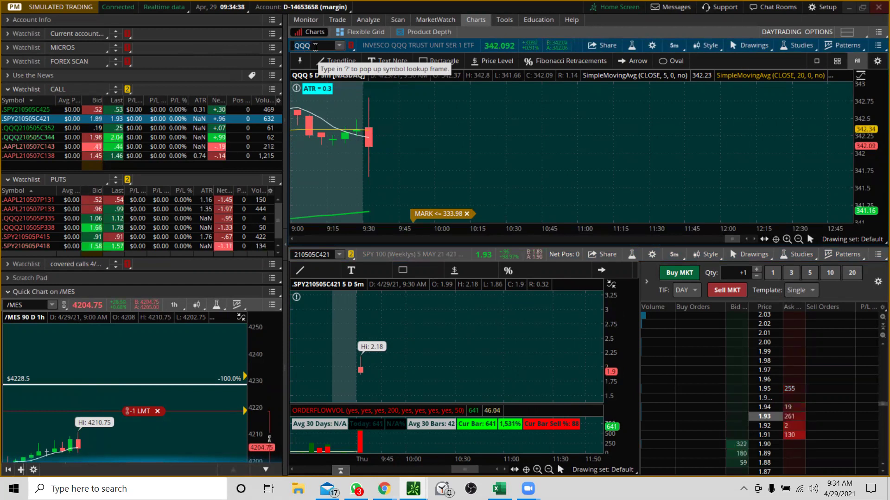
- Load AAPL in the upper chart and fit the view to its opening candles and the price levels from 133.54 to 139.5
type("PL")
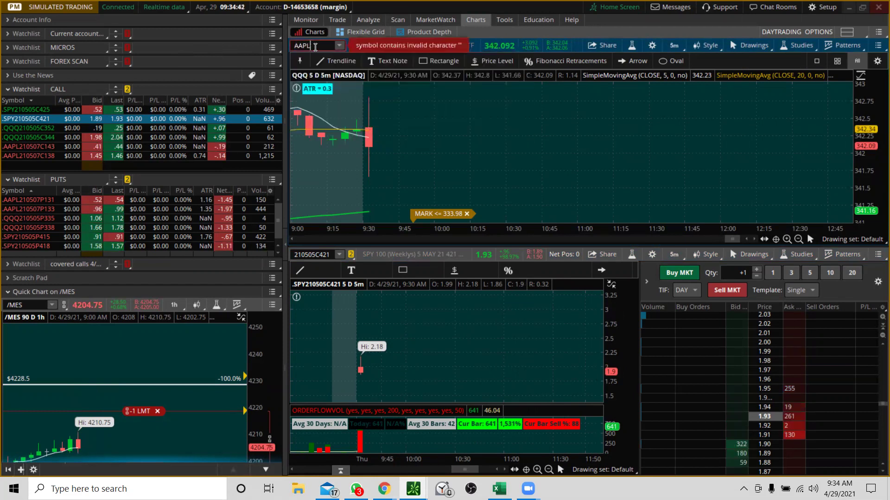
key("Return")
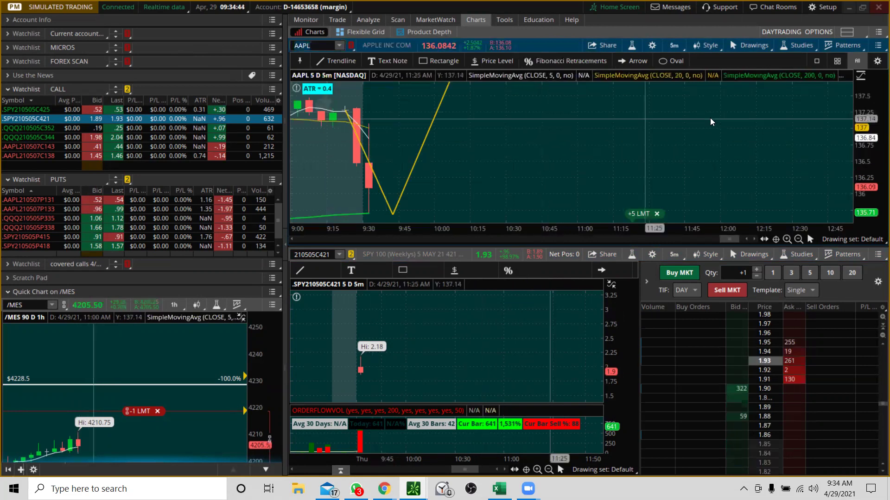
right_click(673, 116)
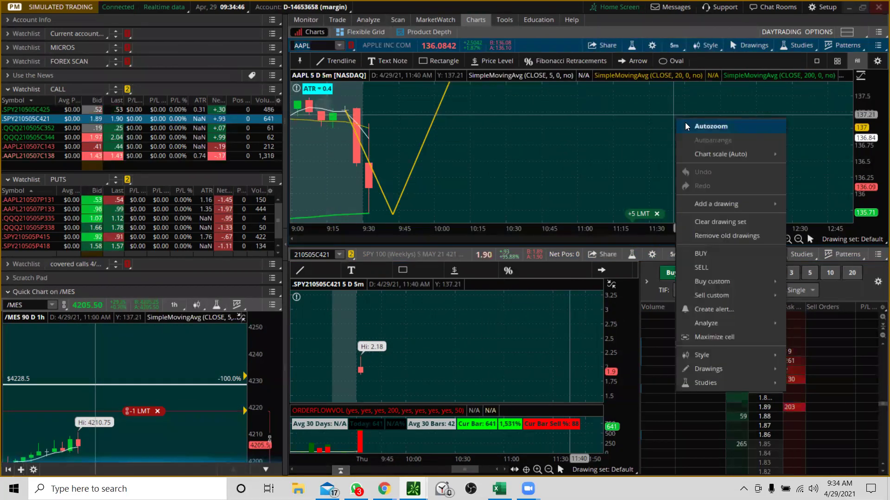
scroll(732, 162, "up", 3)
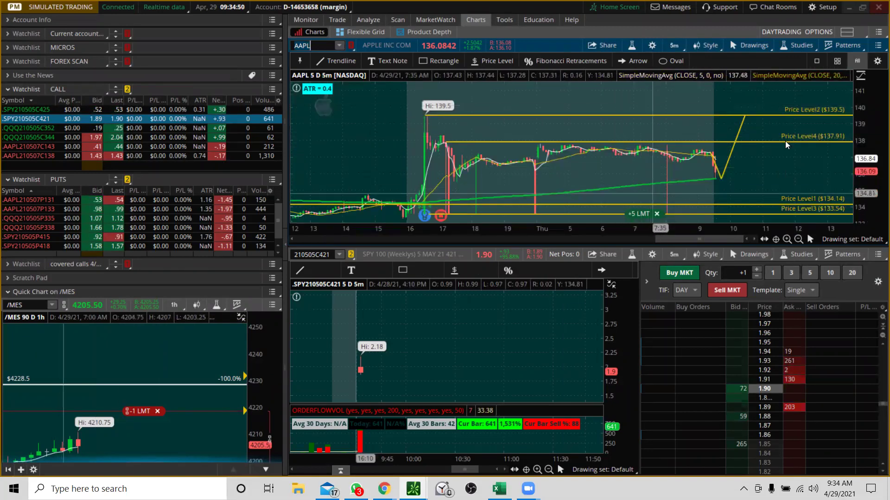
scroll(653, 116, "up", 3)
left_click_drag(868, 136, 867, 169)
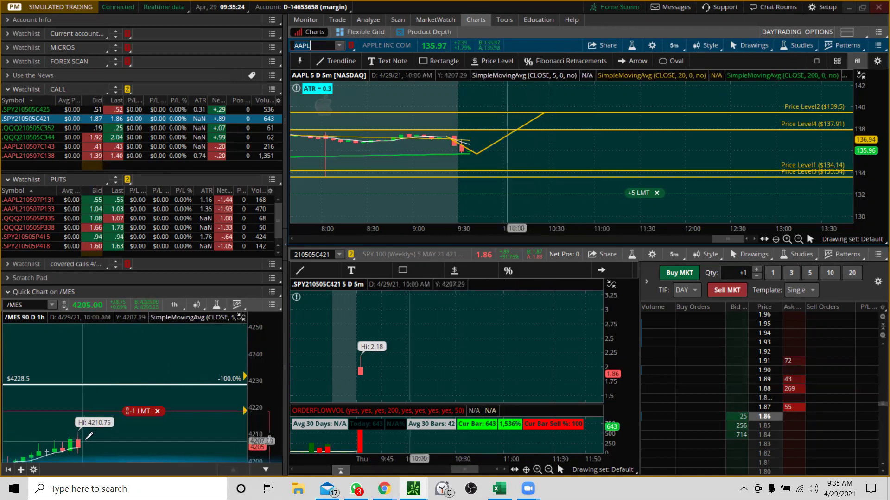
- Review the working orders on the /MES quick chart and the positions in the MICROS watchlist
left_click_drag(261, 347, 266, 399)
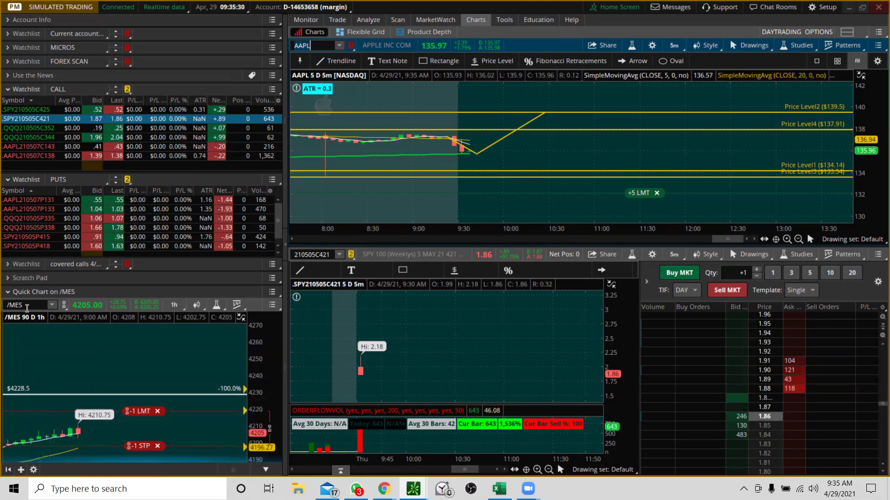
left_click(6, 48)
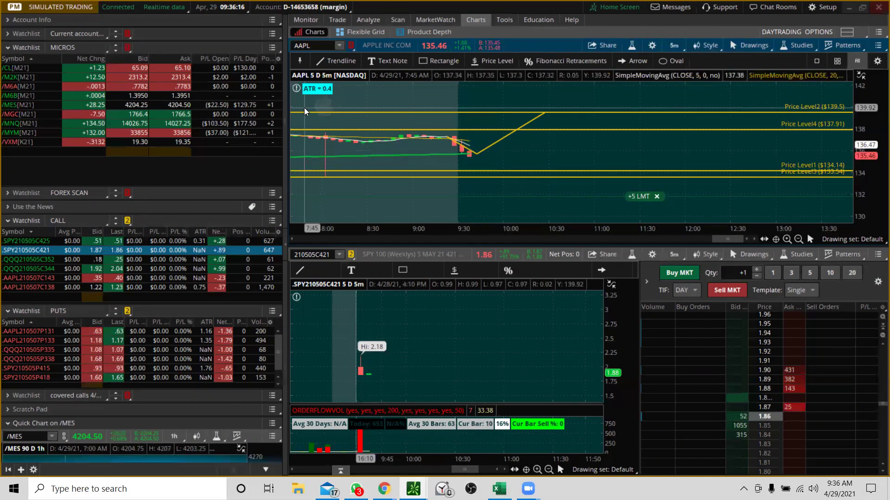
left_click(6, 49)
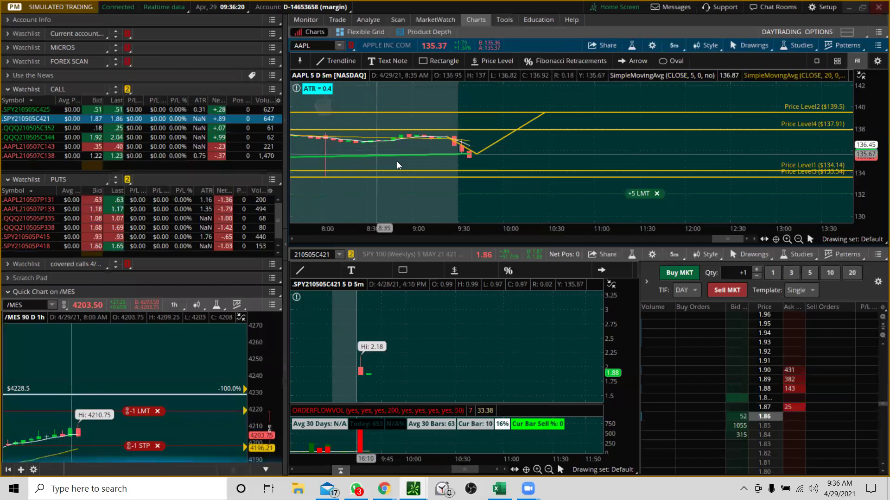
- Draw a rectangle on the AAPL chart from the 9:25 candle at about 135.75 to 11:35 at about 137.01
left_click(435, 63)
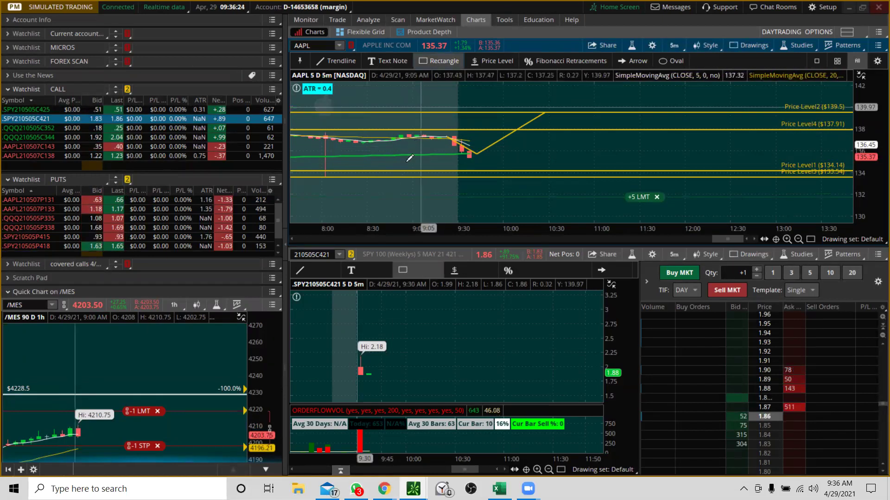
scroll(651, 100, "up", 3)
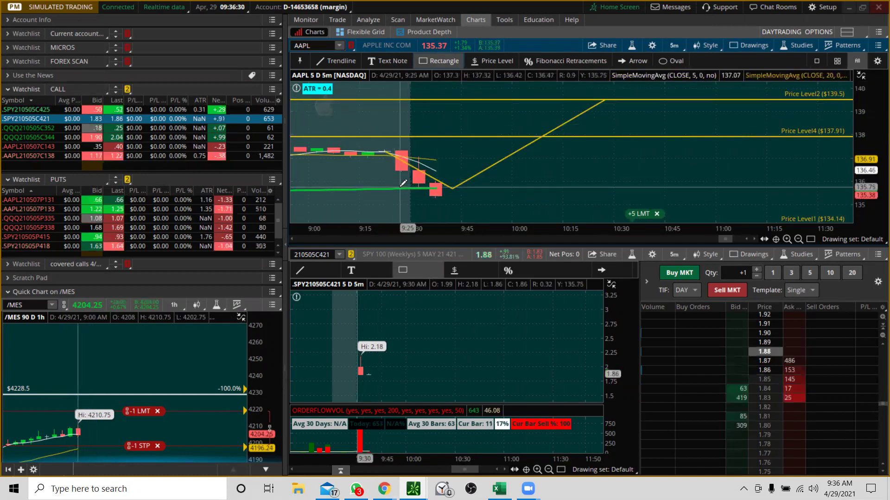
left_click(400, 186)
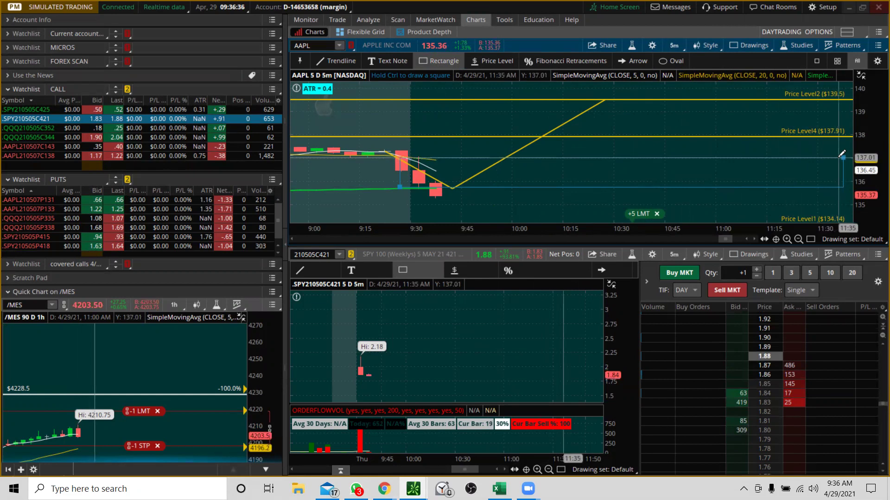
left_click(842, 157)
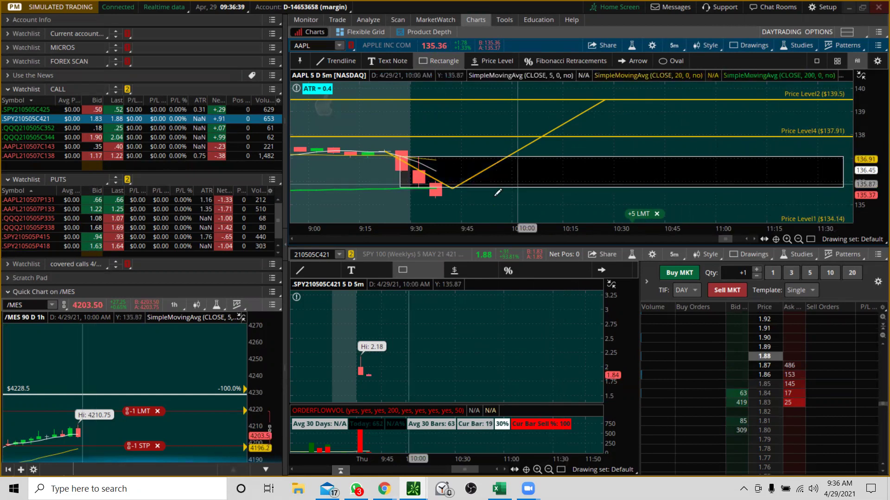
- Try to adjust the rectangle drawn on the AAPL chart near its left edge at the 9:25 candle
scroll(463, 139, "up", 3)
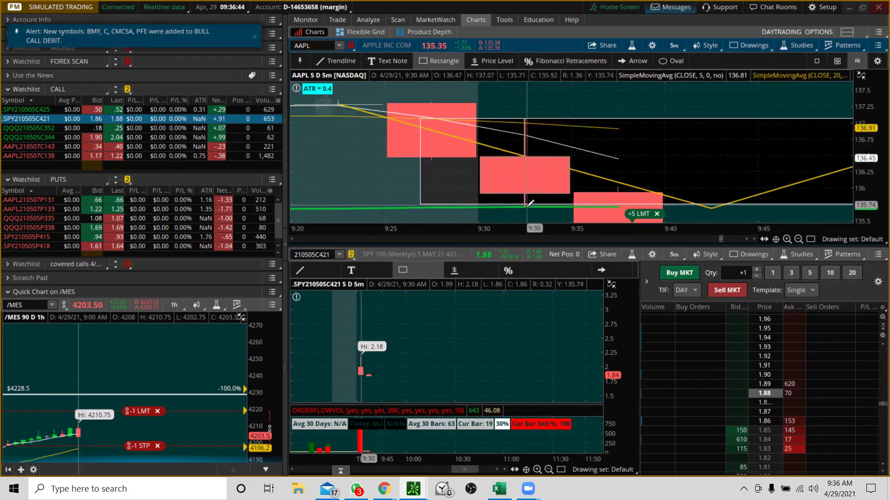
right_click(420, 204)
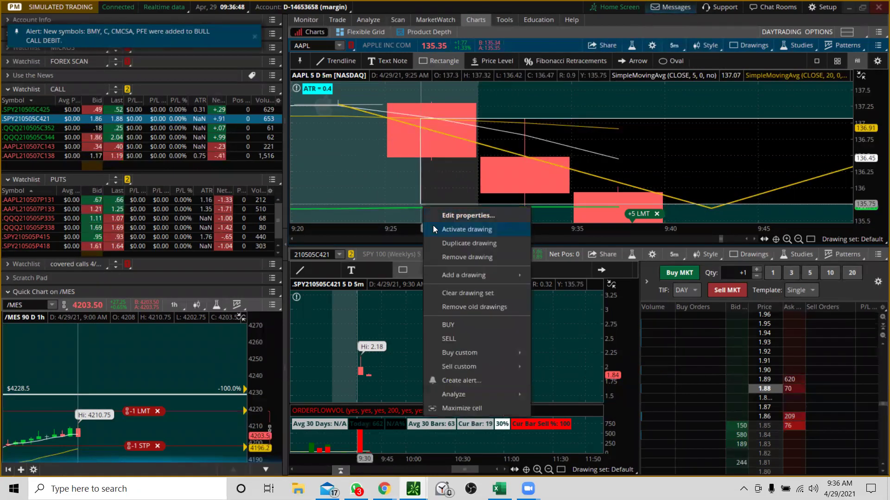
left_click(432, 222)
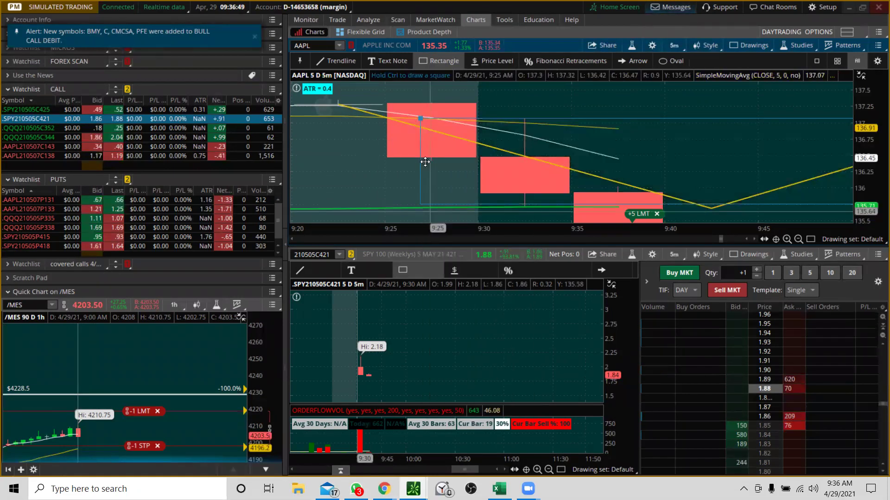
right_click(657, 157)
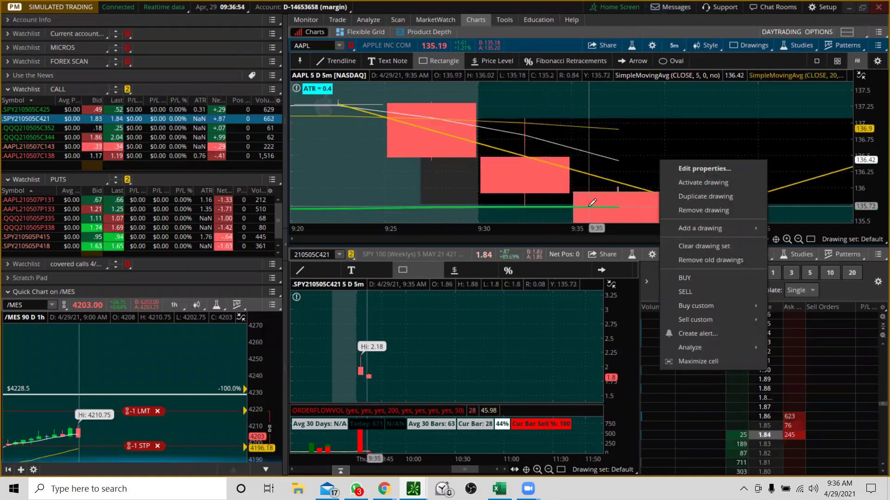
left_click(837, 151)
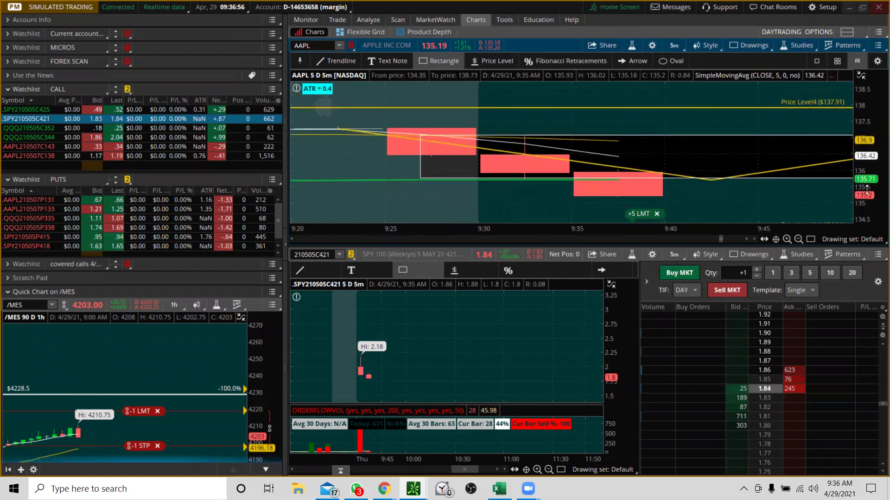
- Add a price level at 135.08 on the AAPL chart, at the low of the 9:35 candle
left_click_drag(862, 111, 862, 146)
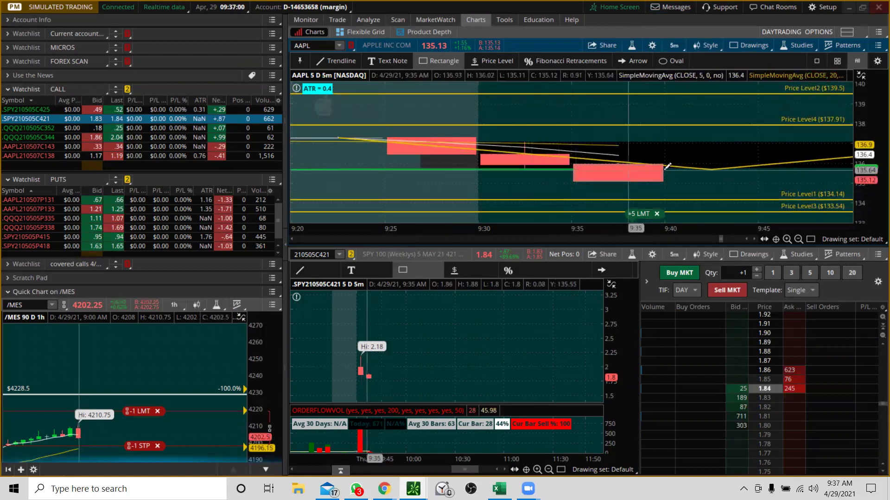
right_click(505, 187)
left_click(523, 195)
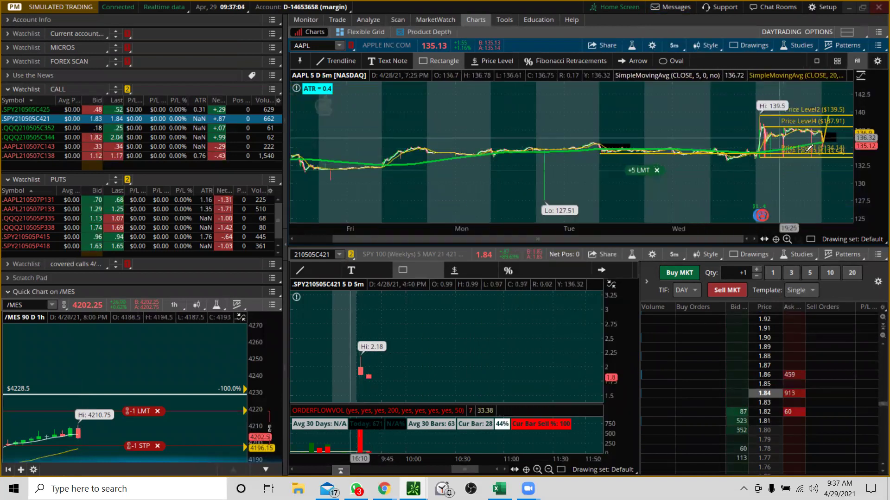
scroll(669, 223, "up", 5)
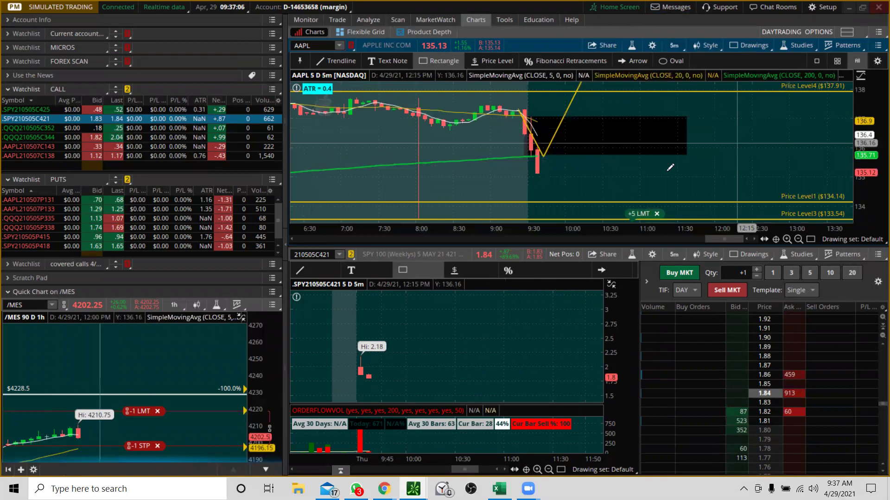
left_click_drag(864, 108, 864, 139)
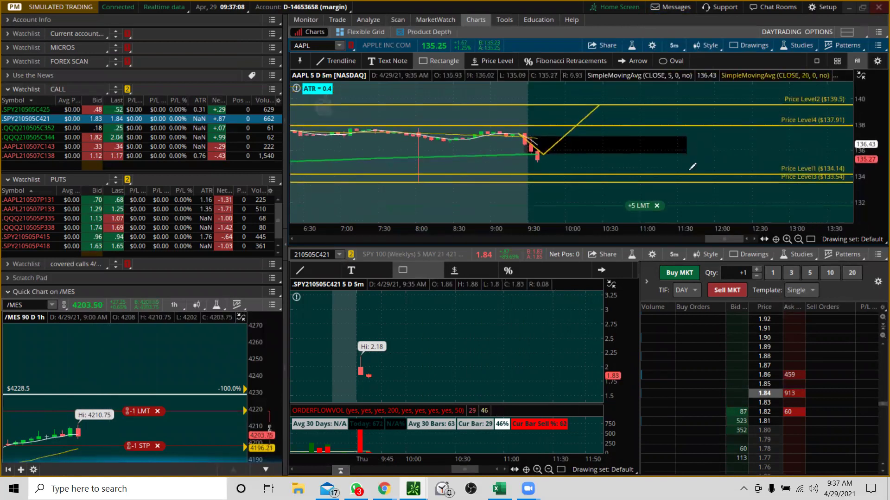
left_click_drag(514, 189, 743, 127)
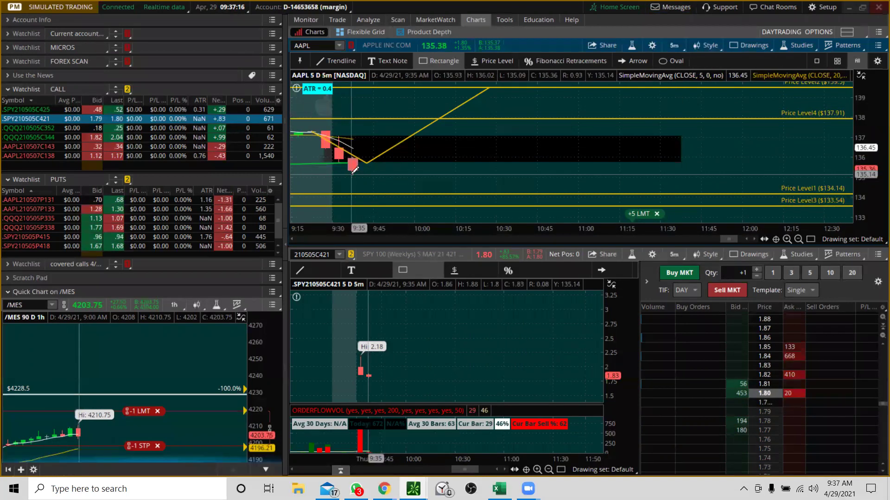
left_click(479, 62)
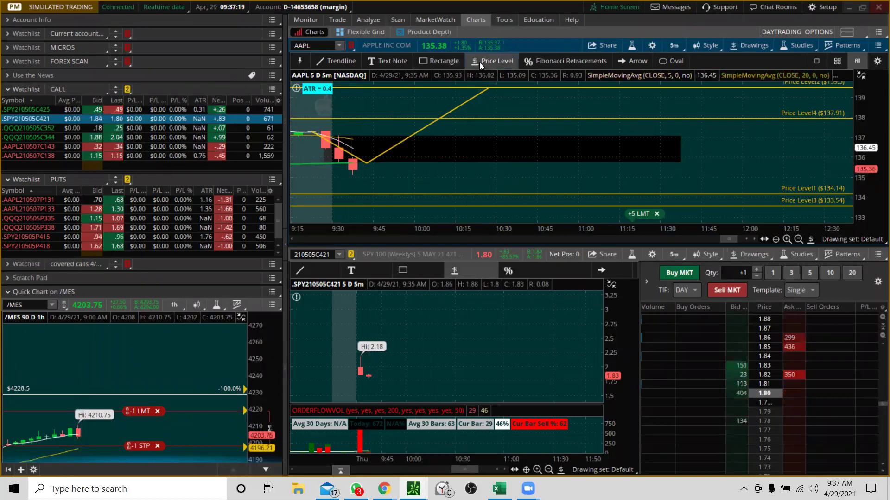
left_click(337, 173)
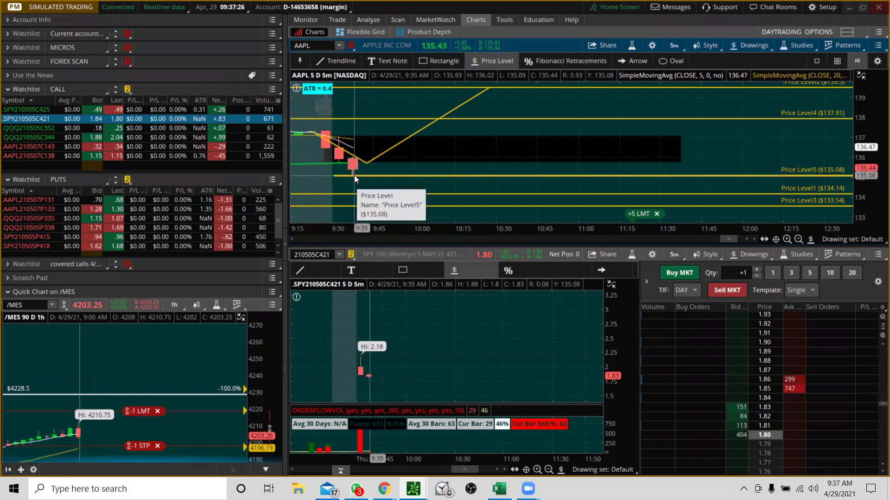
- Create an AAPL price alert for the mark being at or below 135.08
right_click(354, 175)
left_click(405, 399)
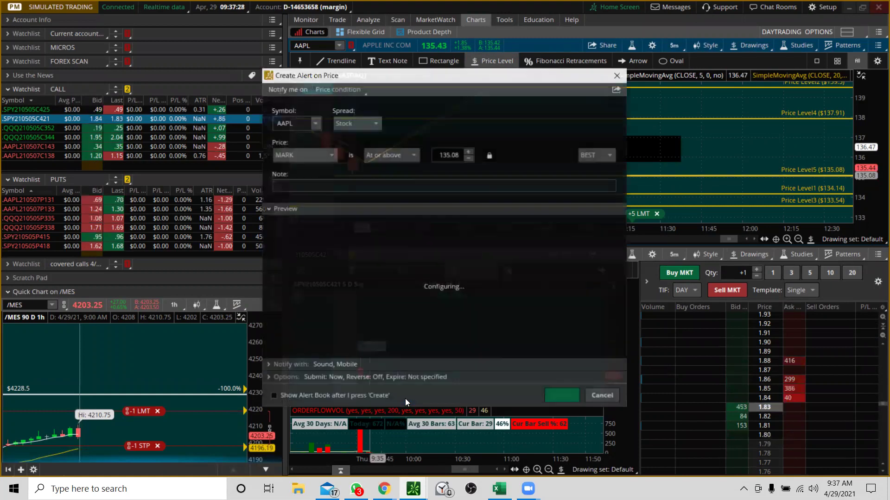
left_click(414, 155)
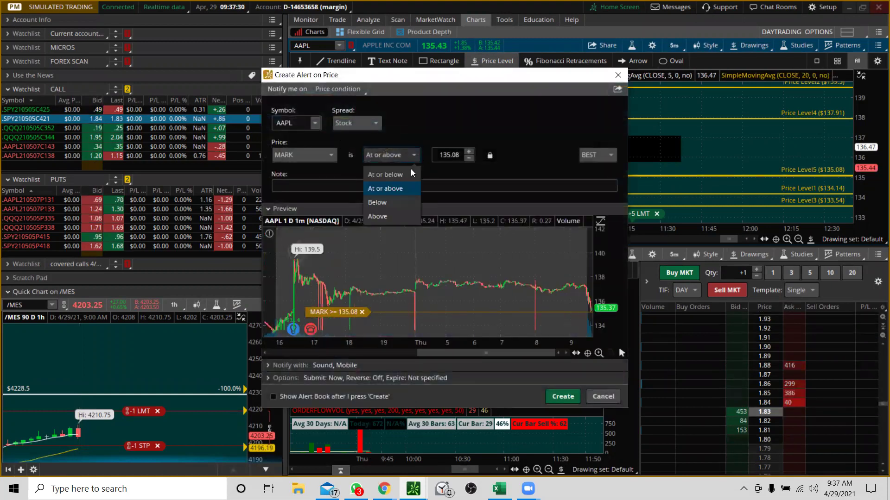
left_click(385, 175)
left_click(562, 396)
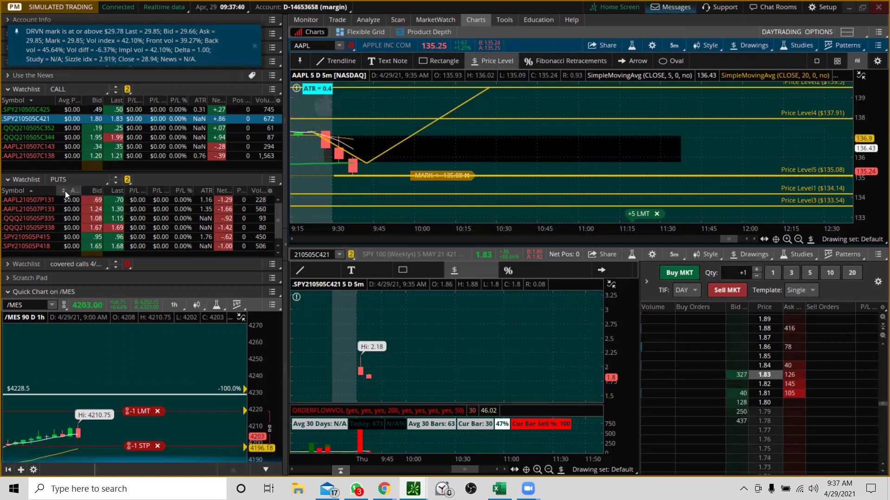
- Load the AAPL210507P133 put in the lower chart and fit the view to its opening candles
left_click(49, 207)
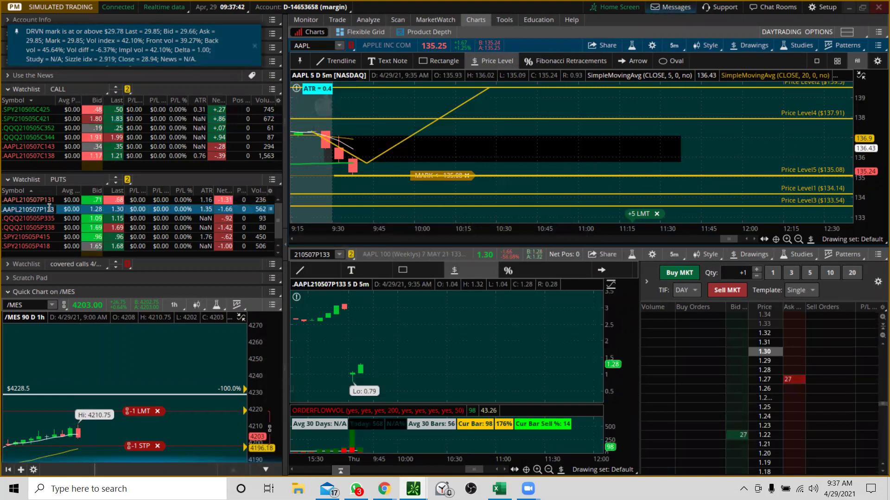
right_click(446, 363)
left_click(480, 233)
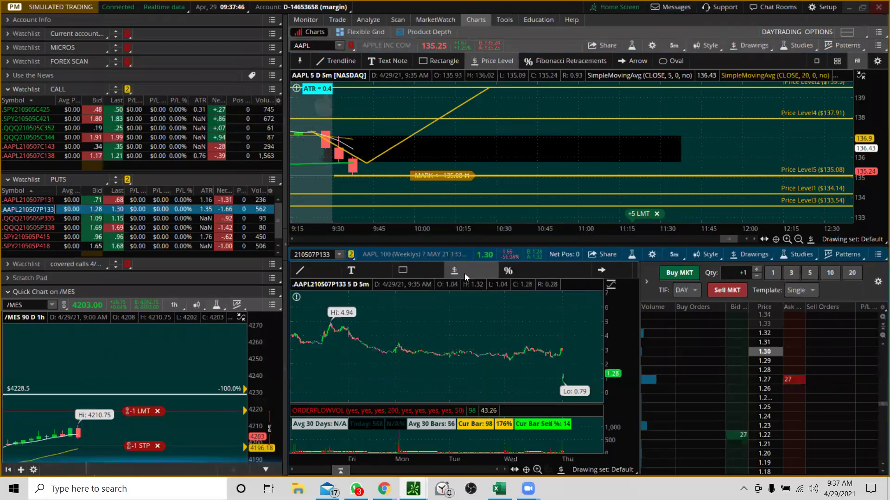
left_click_drag(549, 373, 616, 366)
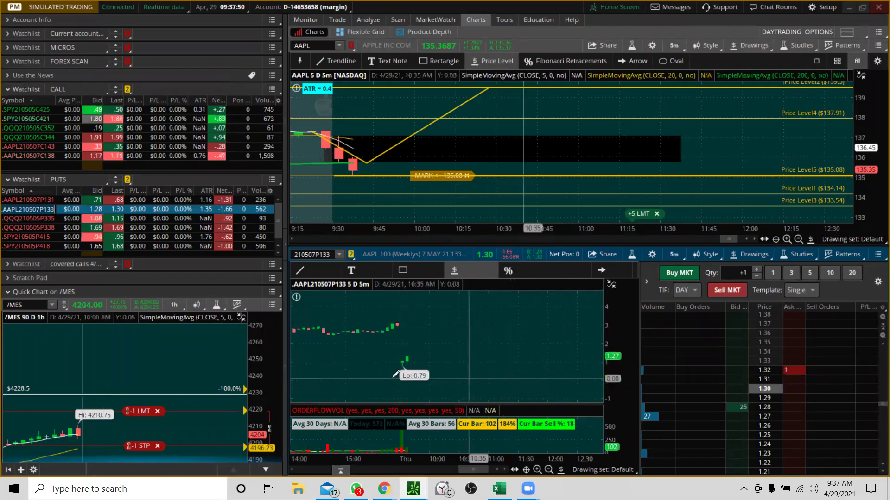
left_click_drag(367, 377, 484, 325)
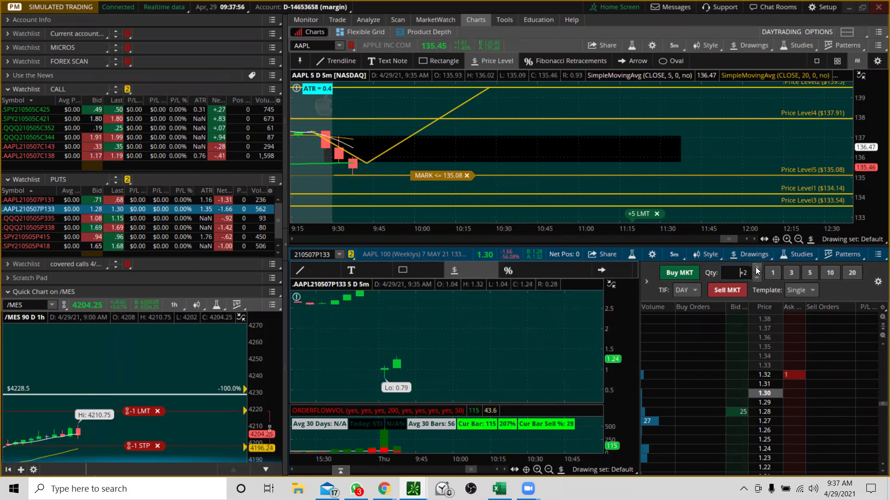
- Set the AAPL put order quantity to +2 and apply the OPTIONES 10 % order template
left_click(791, 288)
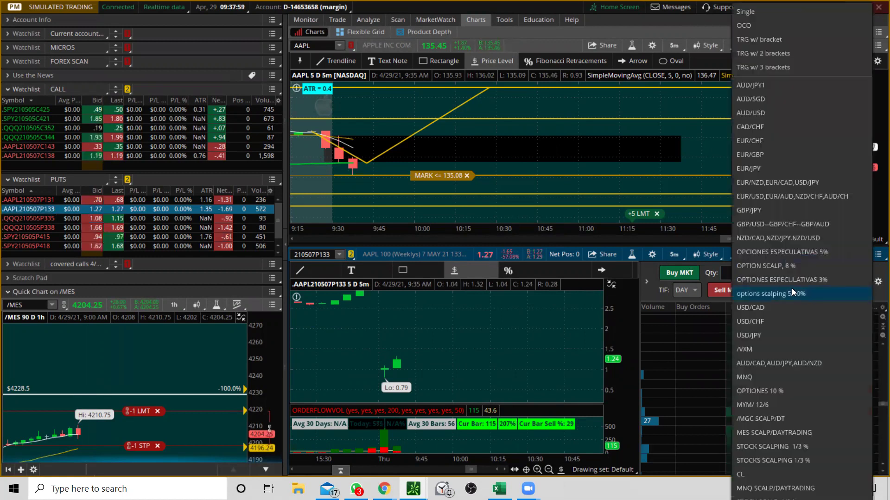
left_click(773, 391)
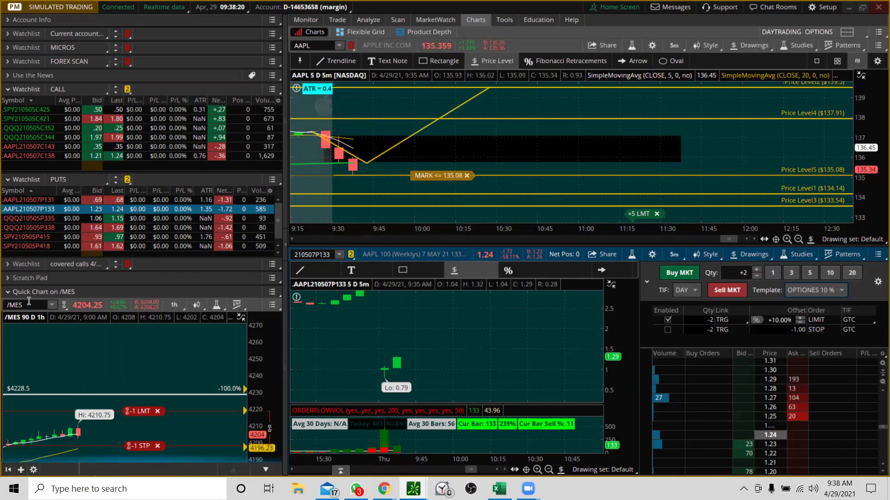
- Load /MNQ in the quick chart and expand the MICROS watchlist, dismissing the AAPL price alert
type("MNQ")
key("Return")
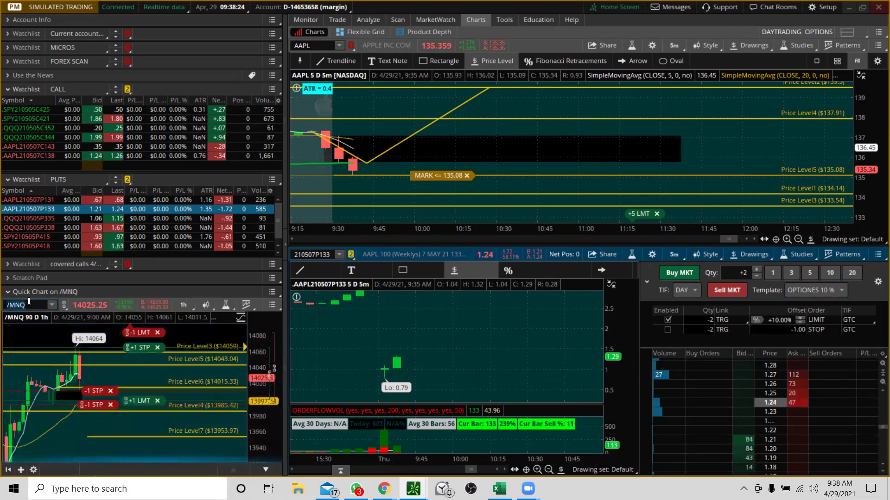
left_click_drag(48, 408, 154, 347)
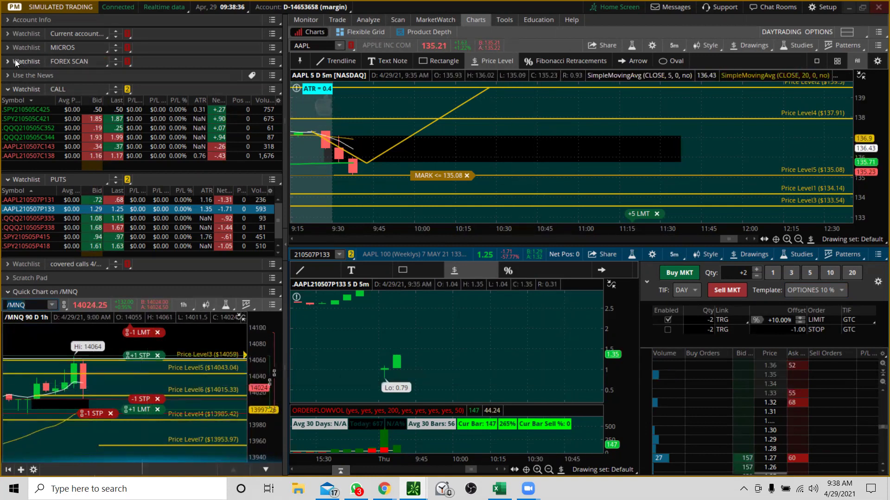
left_click(6, 47)
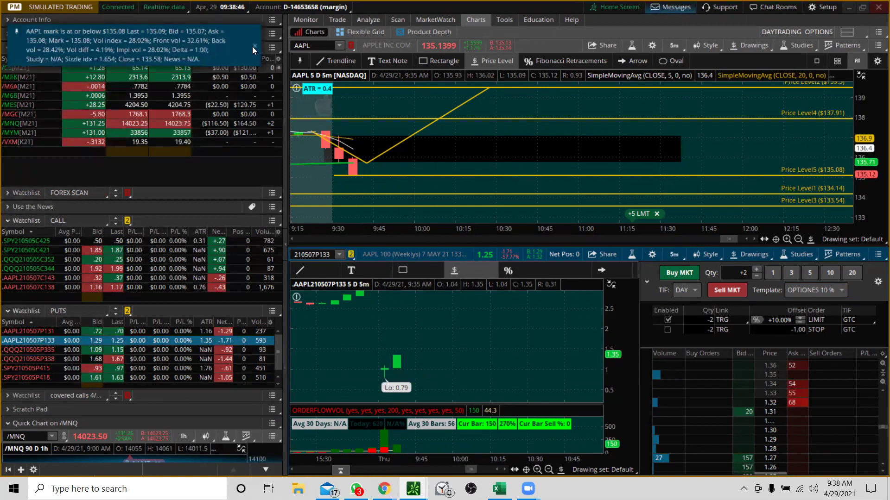
left_click(253, 47)
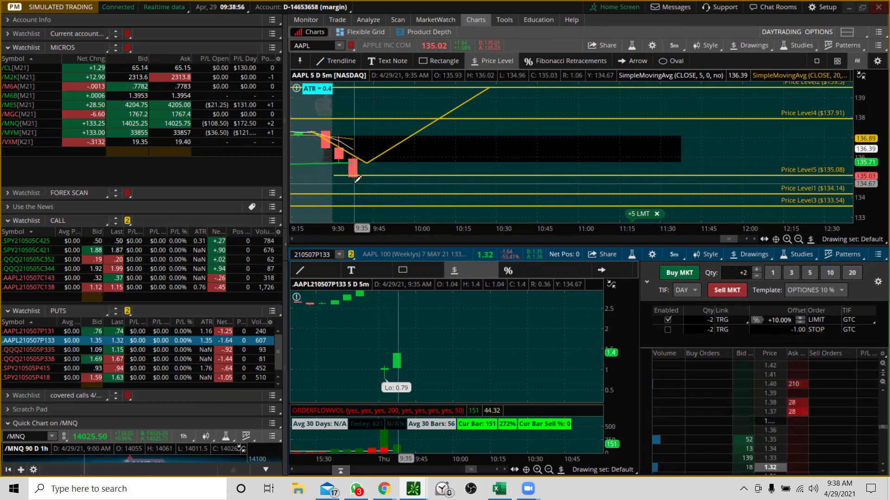
- Move the $135.08 price level on the AAPL chart down to $134.91
right_click(370, 175)
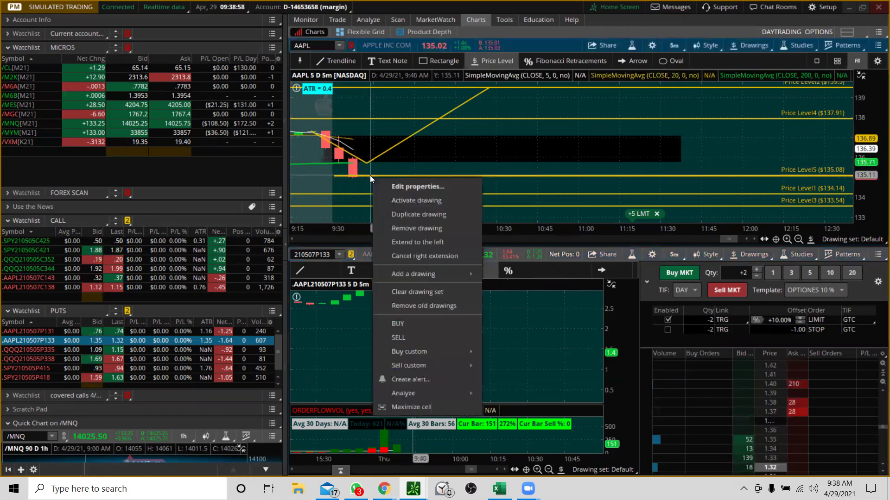
left_click(403, 200)
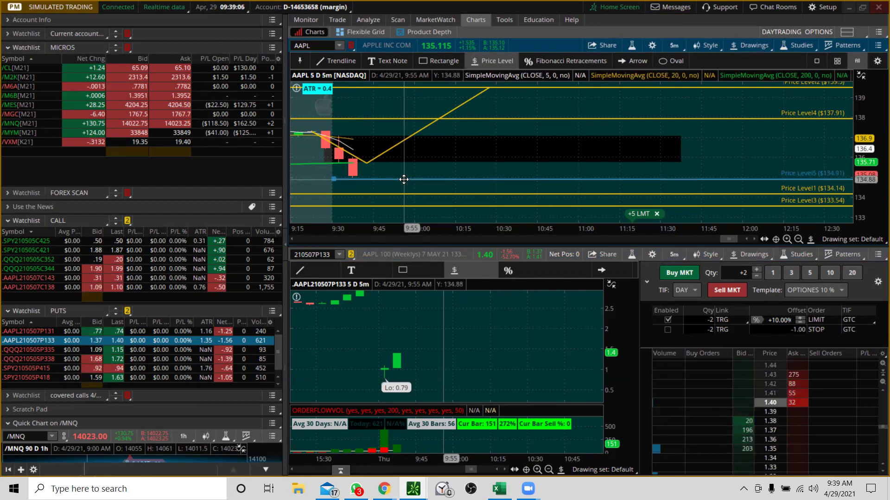
left_click(404, 180)
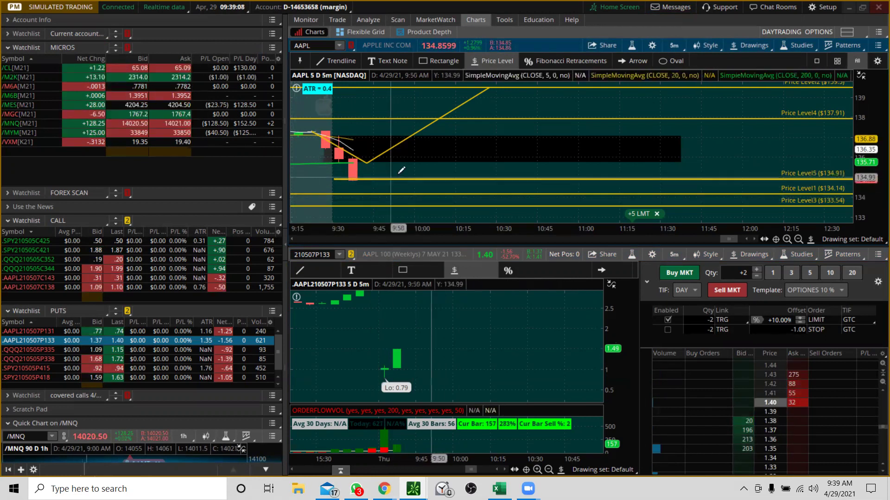
- Remove the price level at $134.91 from the AAPL chart
right_click(398, 179)
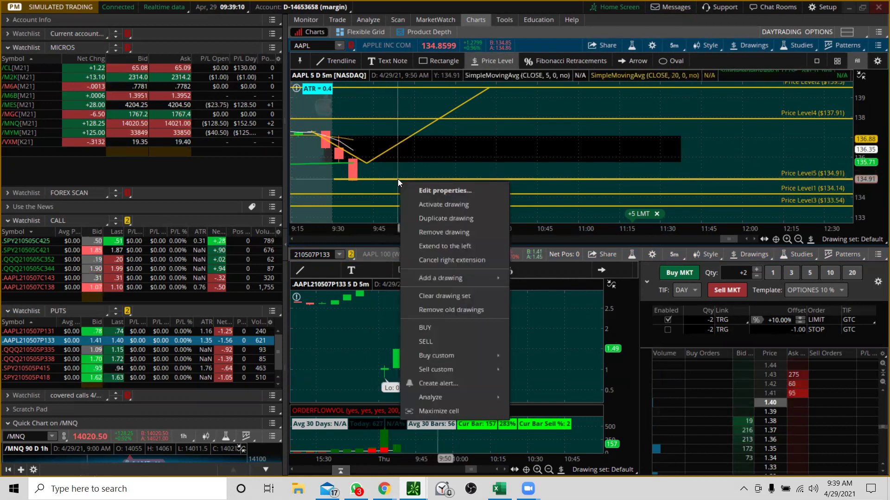
left_click(436, 232)
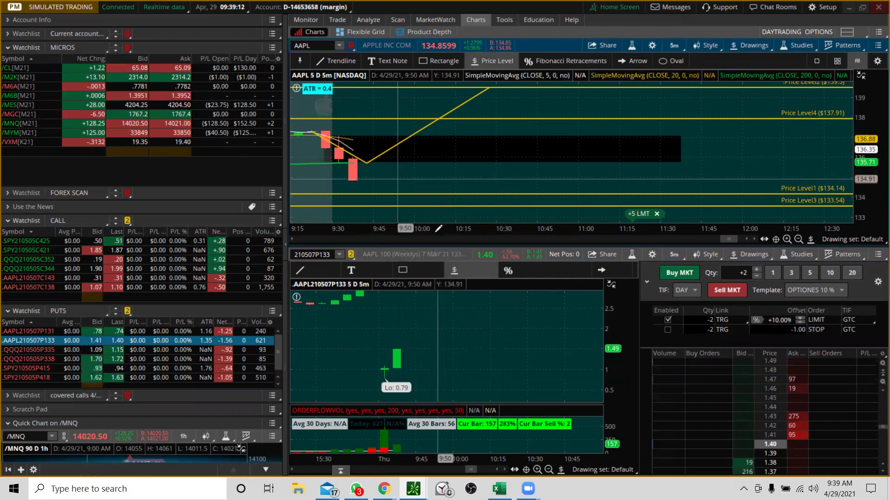
- Load SPY in the main chart
left_click_drag(318, 204, 481, 101)
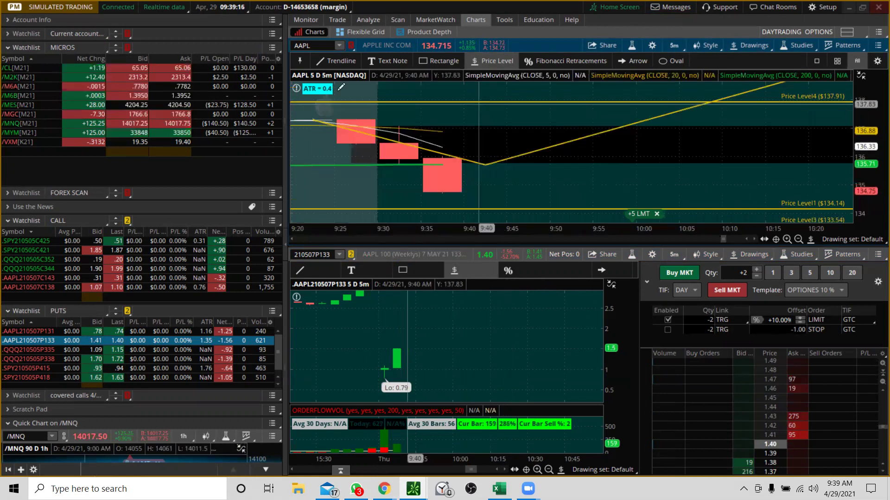
left_click(326, 48)
type("S")
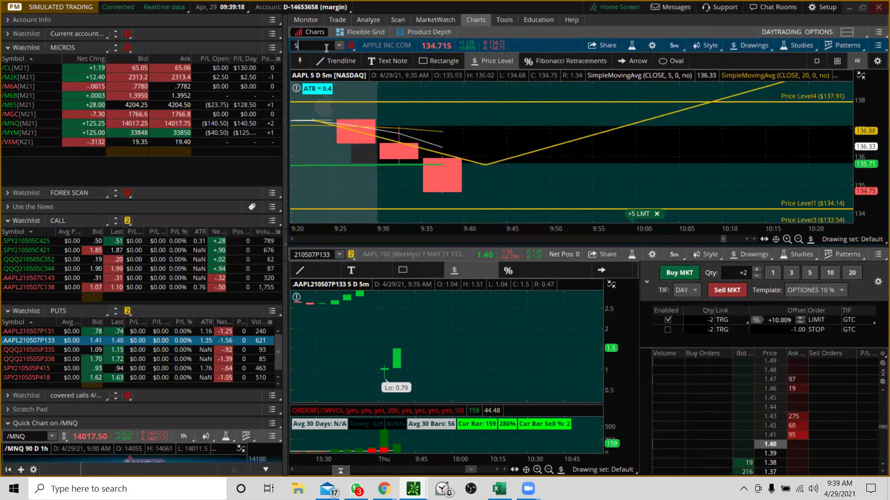
type("PY")
key("Return")
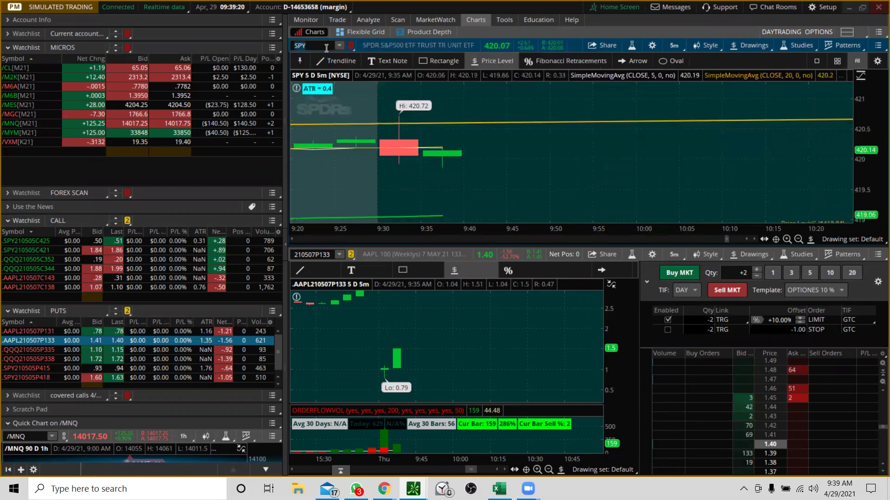
- Draw a rectangle over SPY's opening range, from about 420.7 down to 419.91, extending from 9:30 to about 10:20
left_click(425, 58)
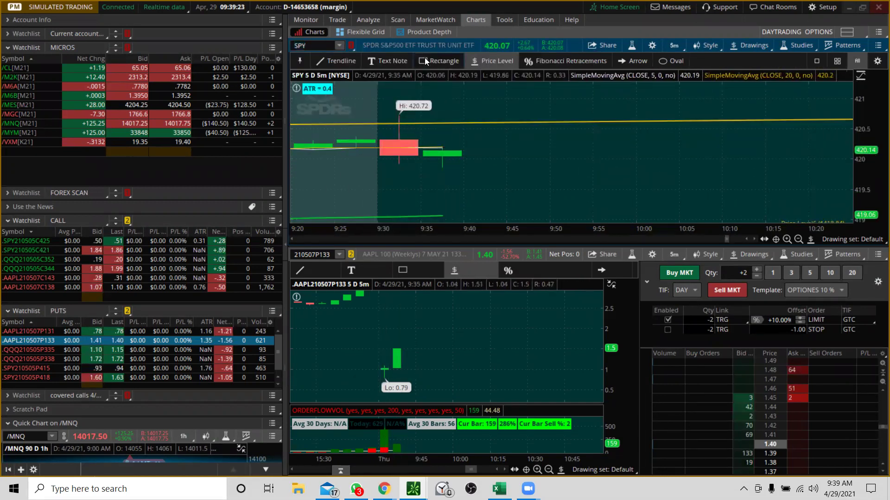
left_click(374, 115)
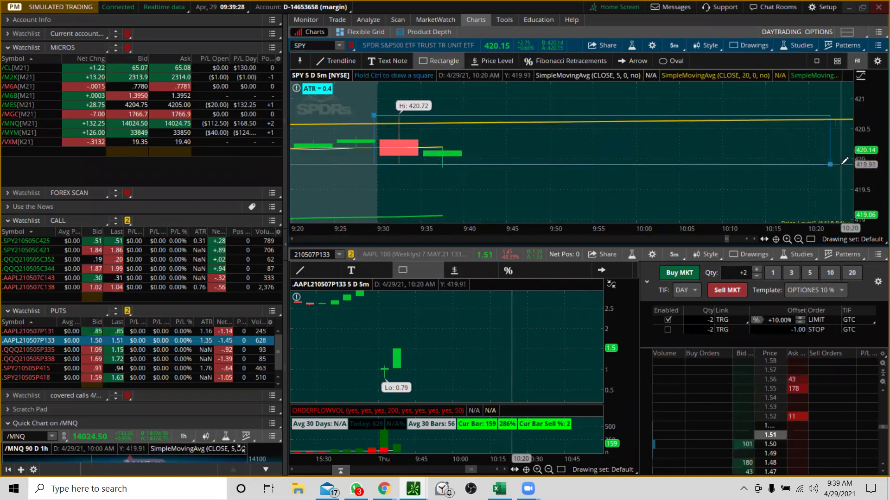
left_click(841, 164)
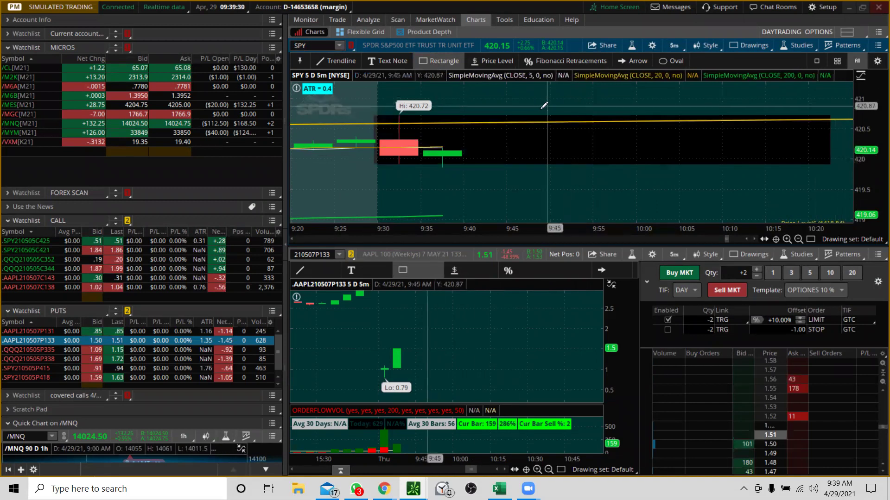
- Create a SPY price alert above the rectangle for MARK at or above 420.81
right_click(540, 141)
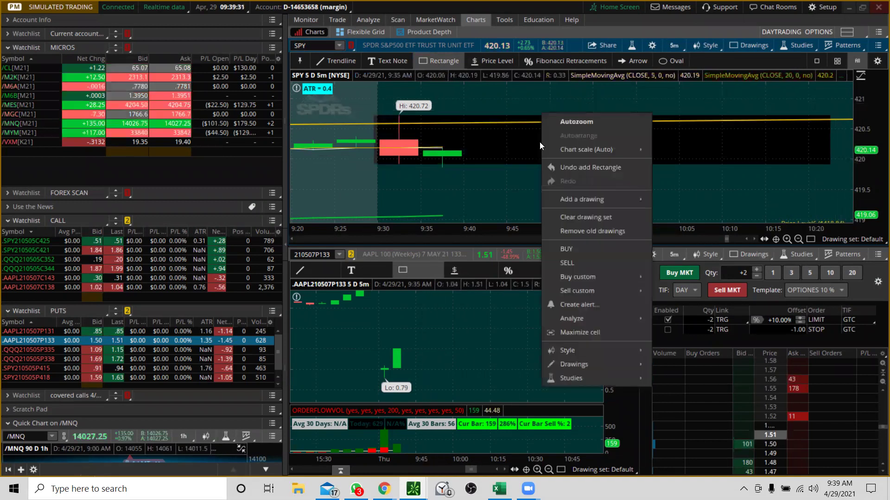
left_click(574, 304)
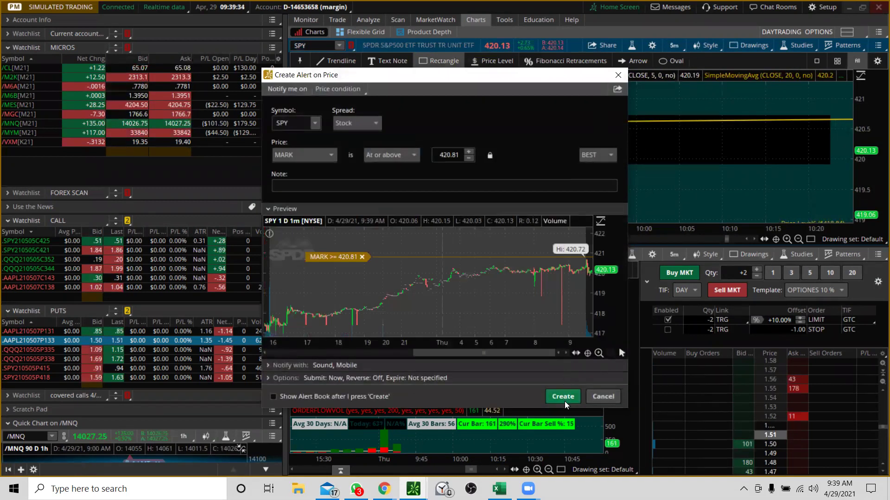
left_click(562, 396)
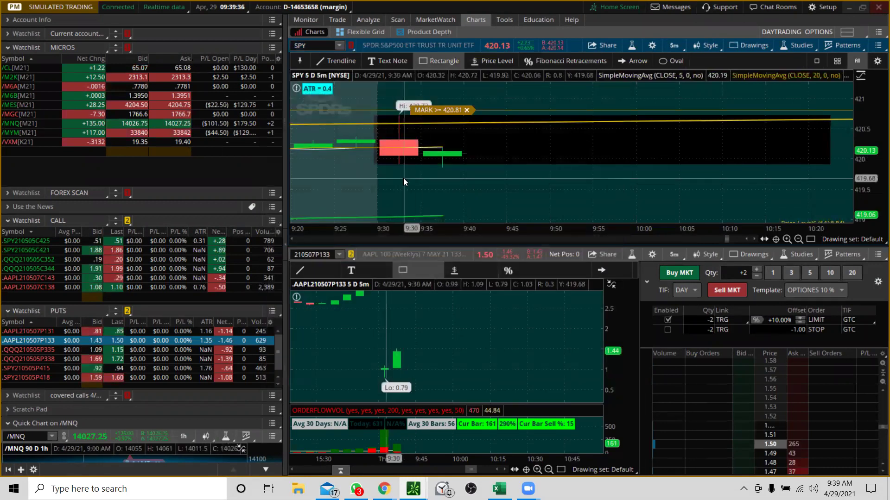
- Create a SPY price alert below the rectangle for MARK at or below 419.68
right_click(406, 181)
left_click(434, 372)
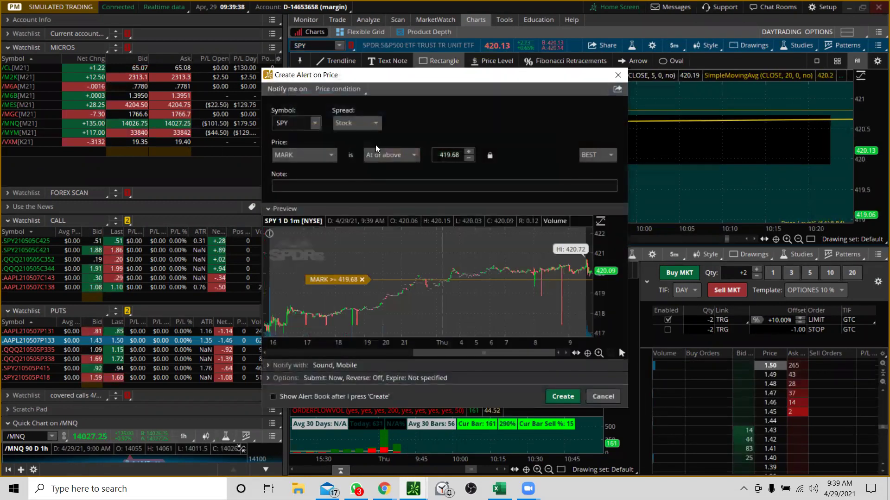
left_click(412, 159)
left_click(387, 181)
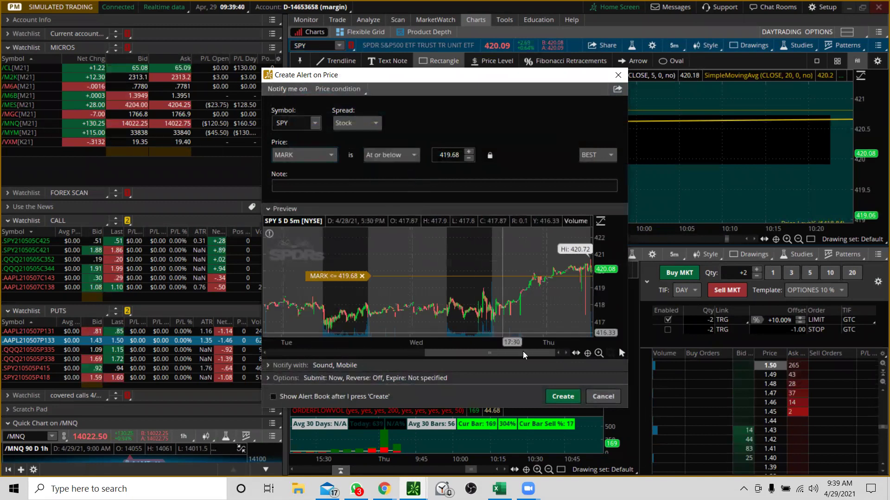
left_click(562, 396)
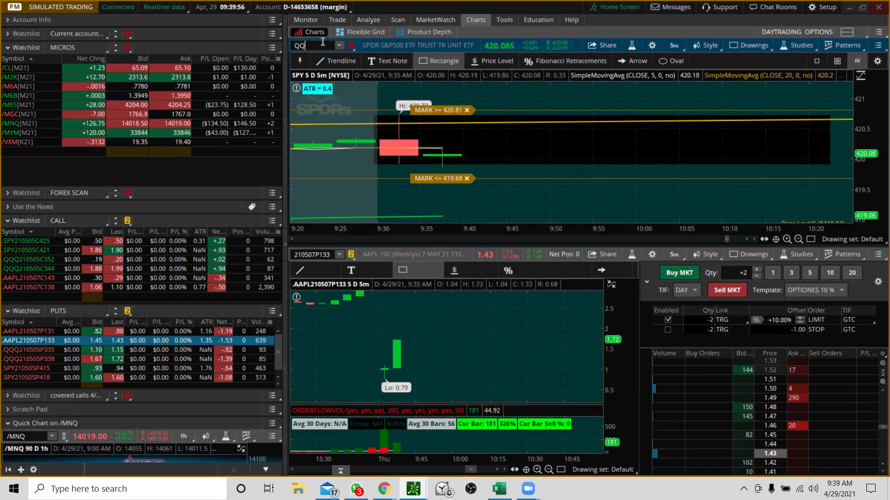
- Load QQQ in the main chart and draw a rectangle over its opening range, from about 342.8 to 341.7
type("Q")
key("Return")
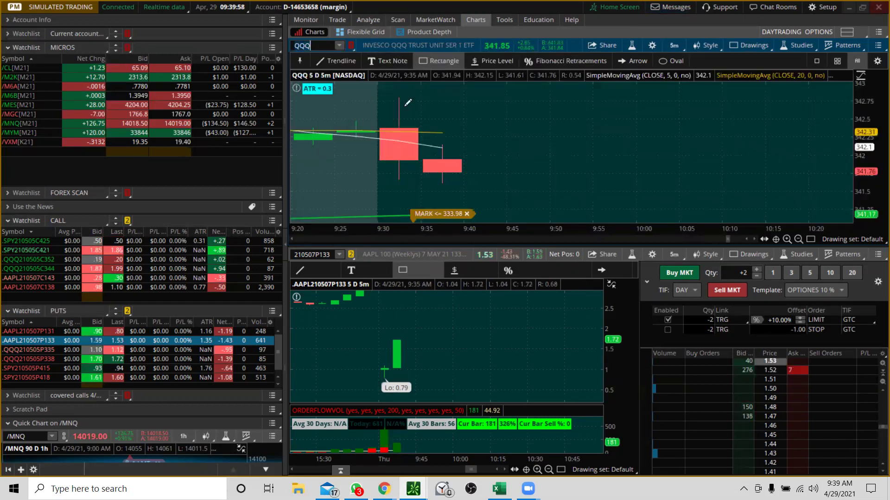
left_click(366, 97)
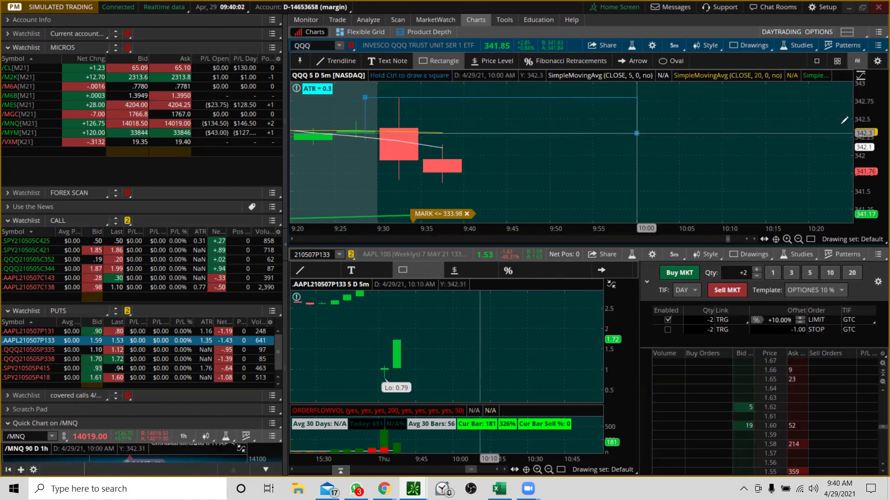
left_click(845, 179)
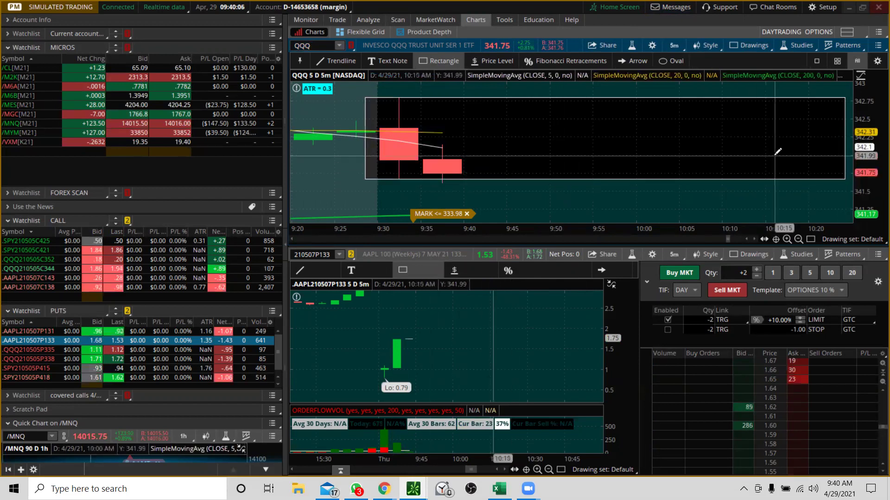
- Create a QQQ price alert at the 200-period moving average for MARK at or below 341.17
left_click_drag(863, 112, 864, 124)
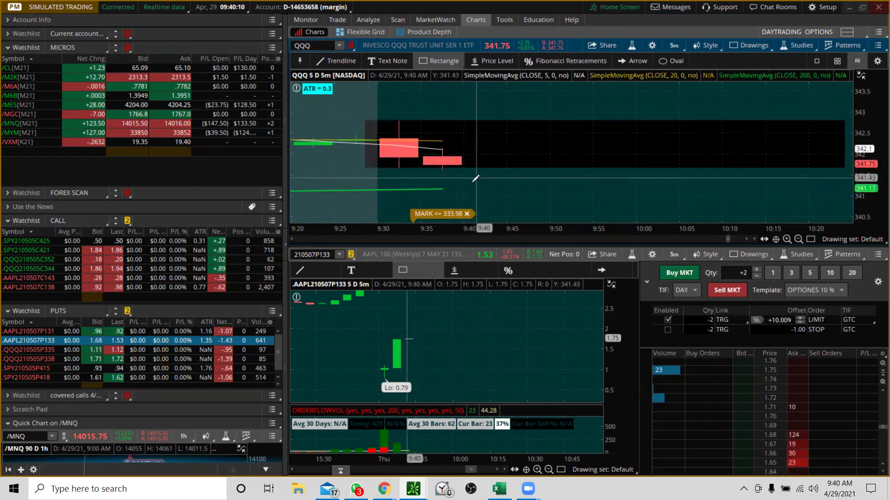
right_click(441, 189)
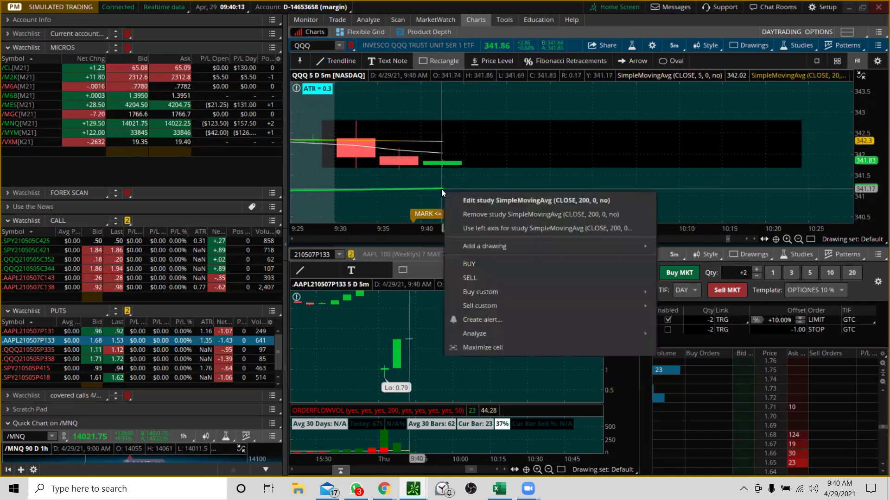
left_click(599, 321)
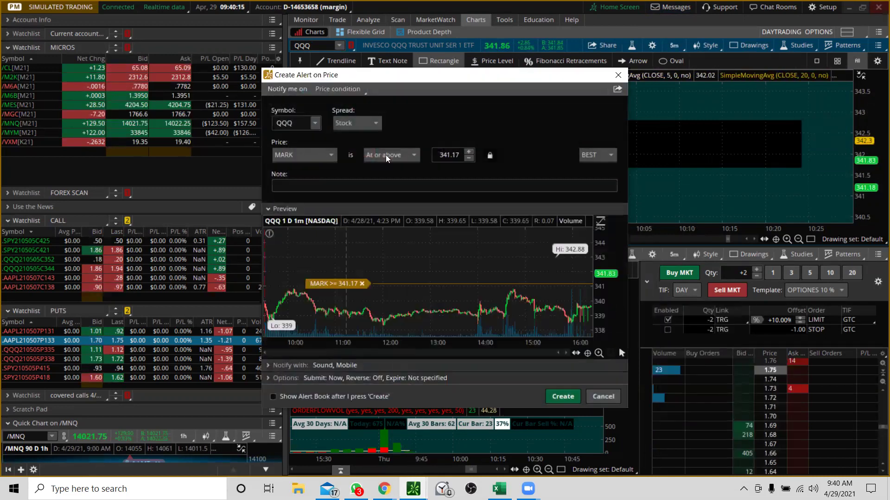
left_click(413, 155)
left_click(402, 175)
left_click(558, 398)
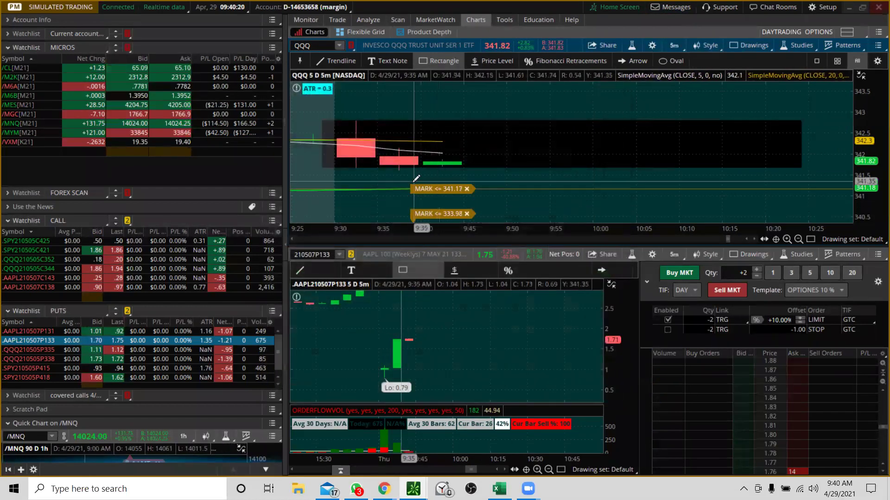
- Create a second downside QQQ price alert for MARK at or below 340.95
right_click(449, 200)
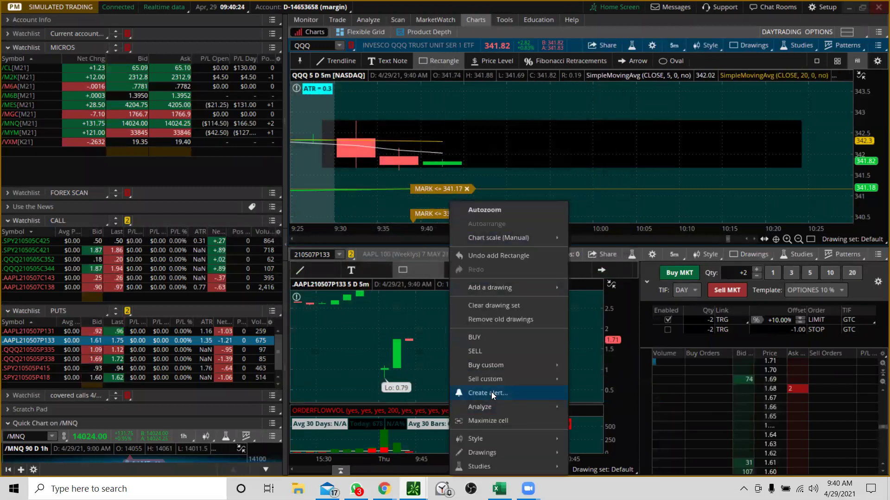
left_click(491, 392)
left_click(414, 155)
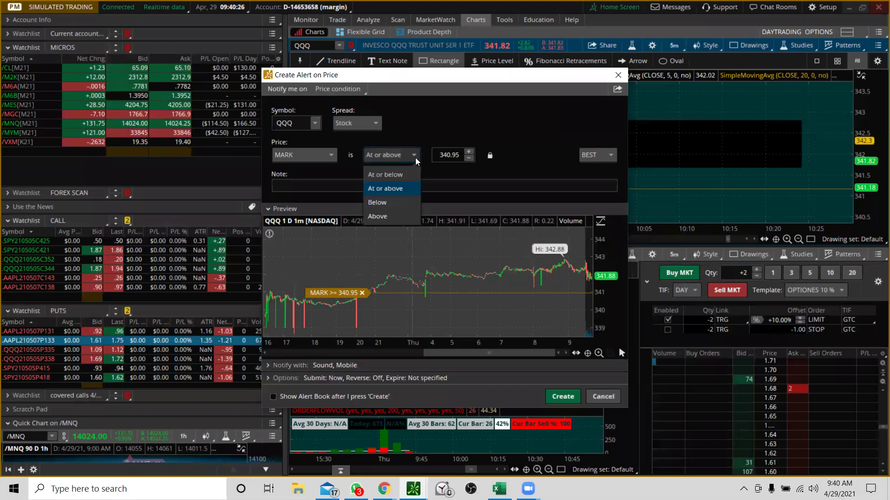
left_click(410, 176)
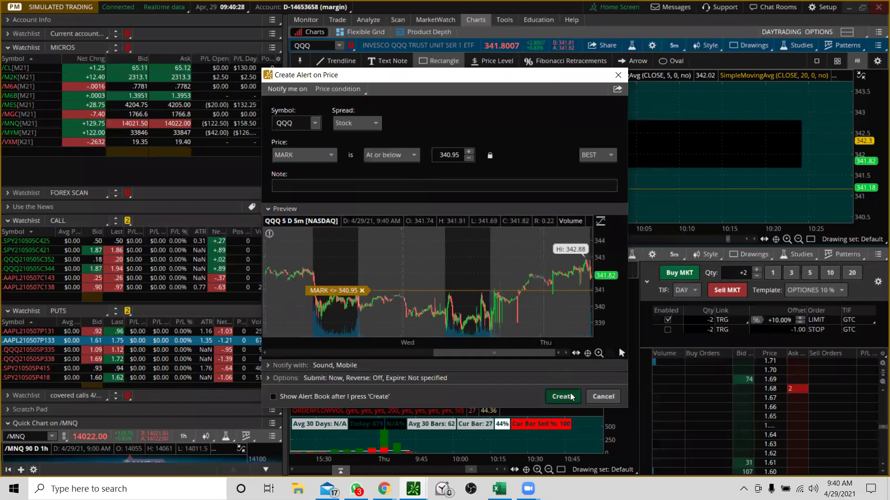
left_click(562, 396)
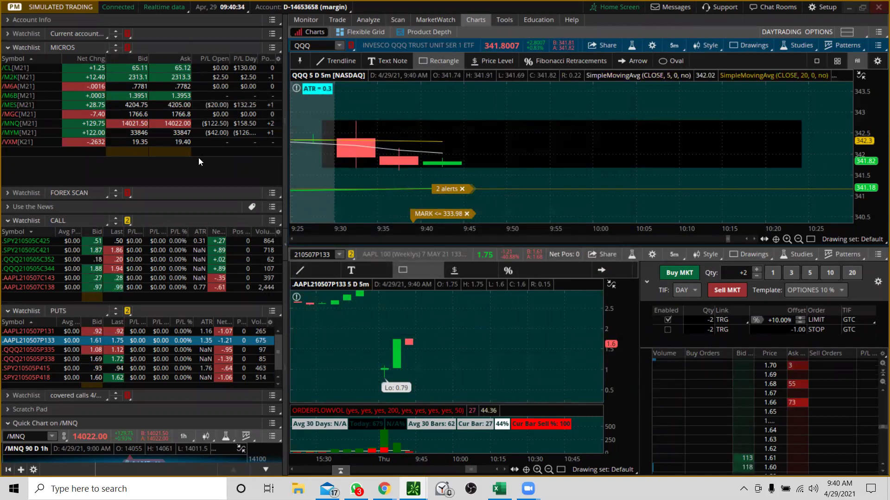
- Create a QQQ price alert above the rectangle for MARK at or above 343.09
right_click(416, 111)
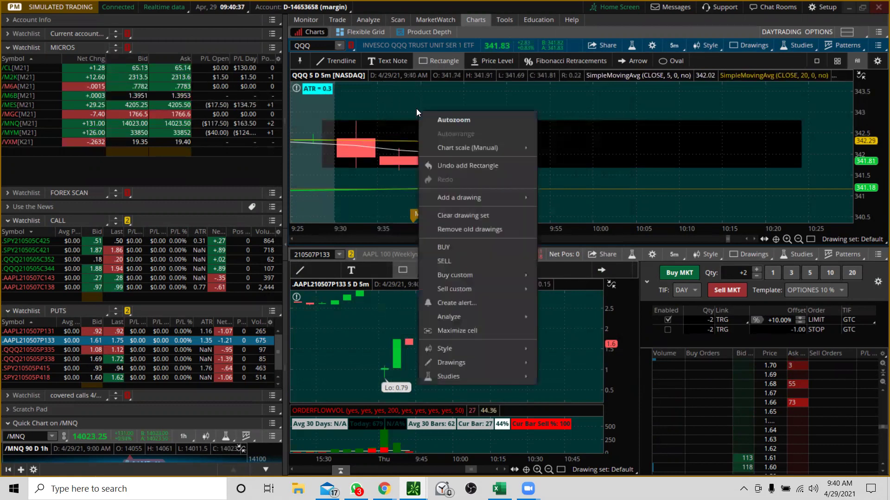
left_click(447, 301)
left_click(559, 398)
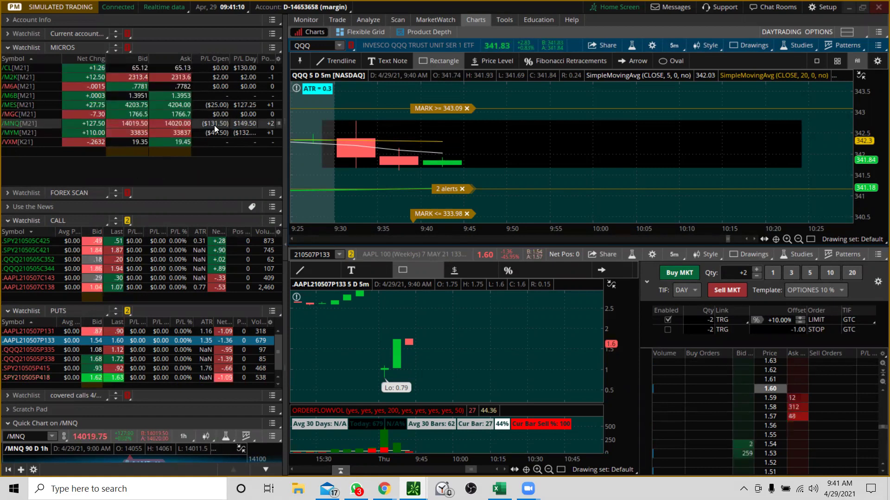
left_click(12, 131)
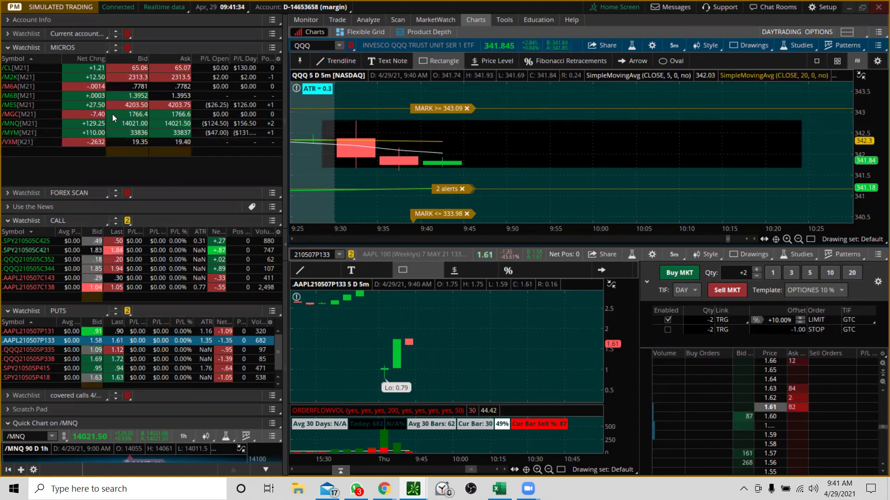
- Collapse the MICROS watchlist and examine the latest hourly /MNQ candles in the quick chart against the price levels and working orders
left_click(6, 46)
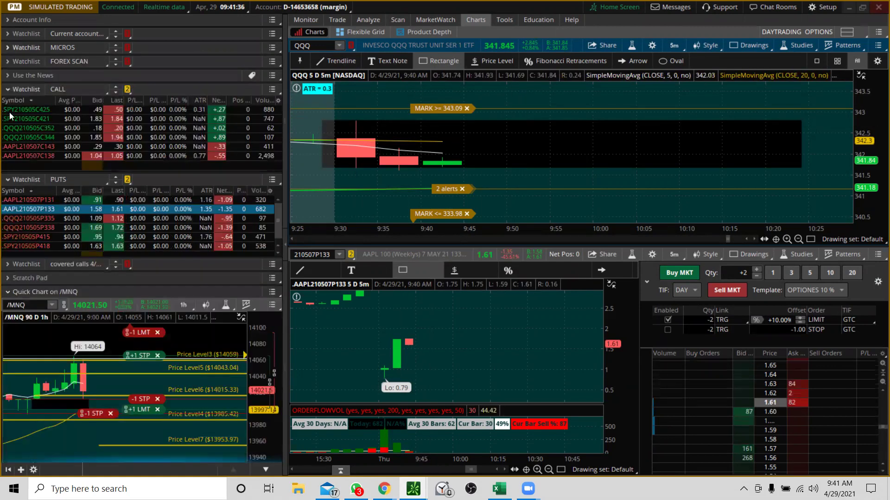
left_click_drag(257, 344, 257, 366)
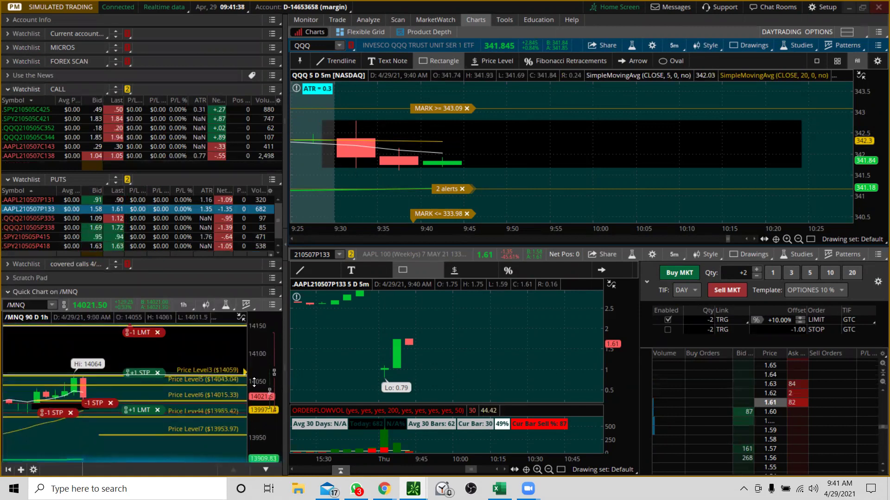
left_click_drag(41, 422, 155, 356)
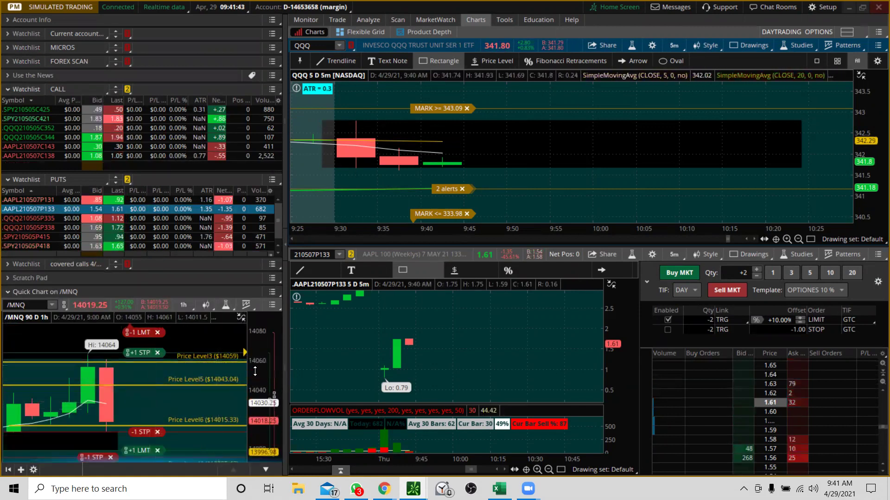
left_click_drag(254, 370, 256, 426)
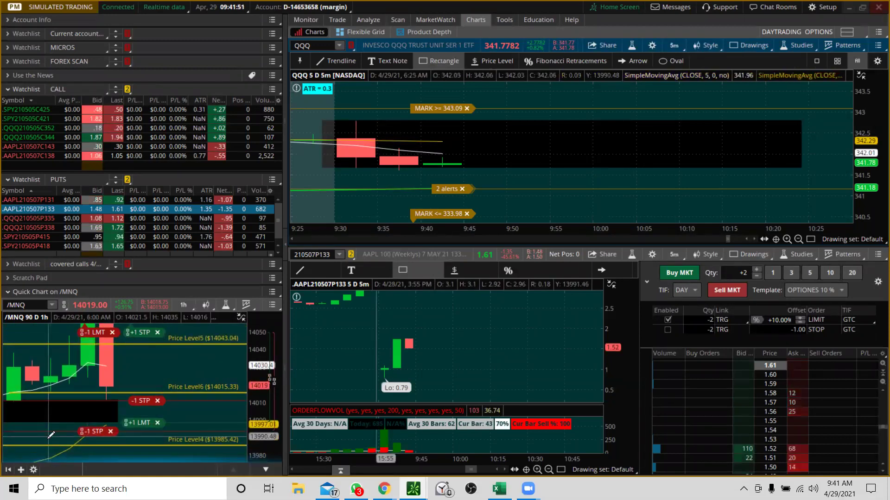
left_click_drag(77, 444, 252, 437)
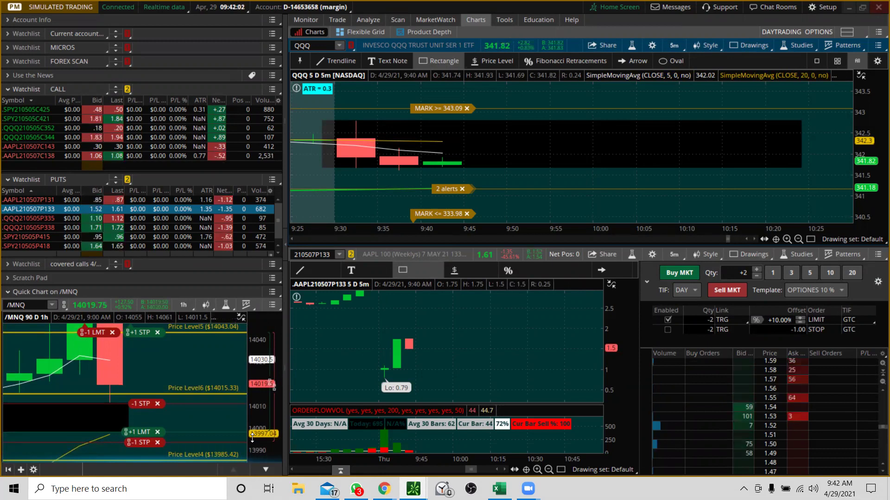
left_click_drag(256, 331, 255, 399)
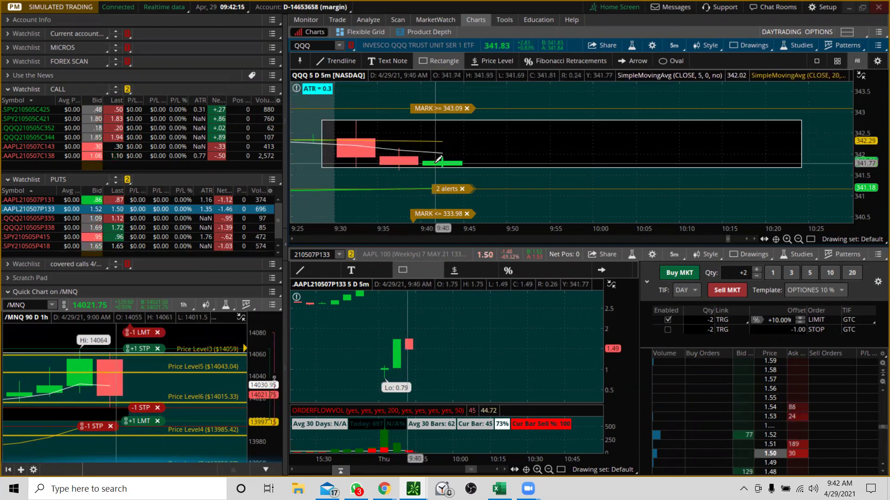
- Draw two trendlines from 9:45 on the QQQ chart, one rising from about 341.6 to 343.1, one falling from about 341 to 340.5
left_click(344, 63)
left_click(463, 169)
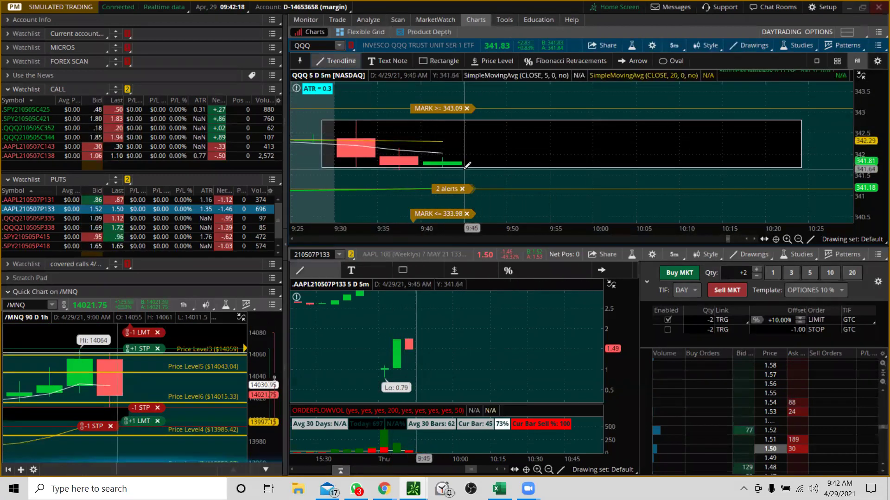
left_click(571, 108)
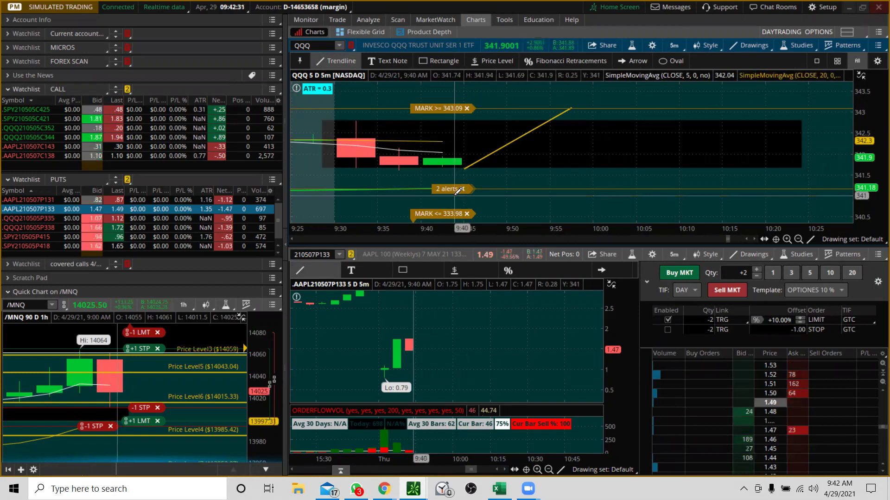
left_click(465, 195)
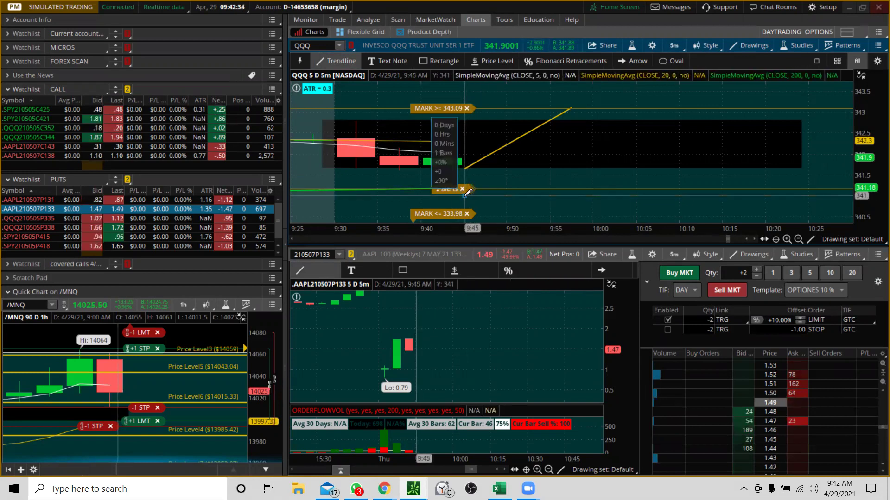
left_click(531, 218)
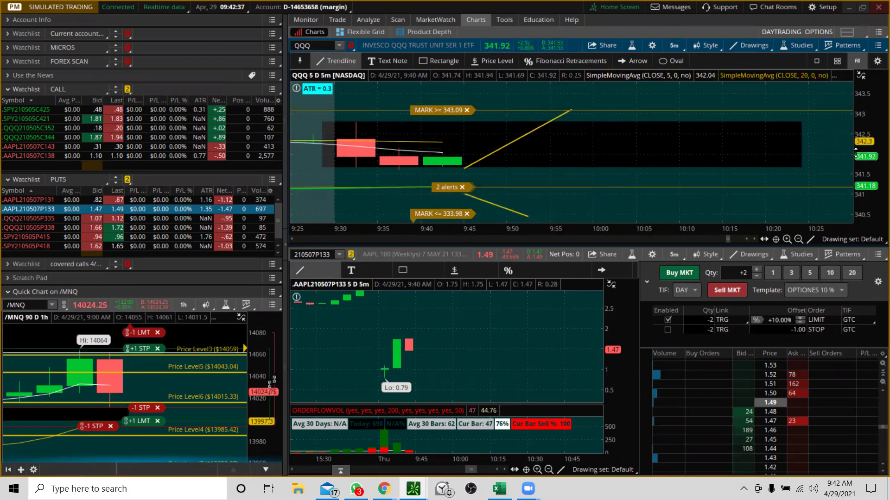
left_click_drag(855, 152, 855, 171)
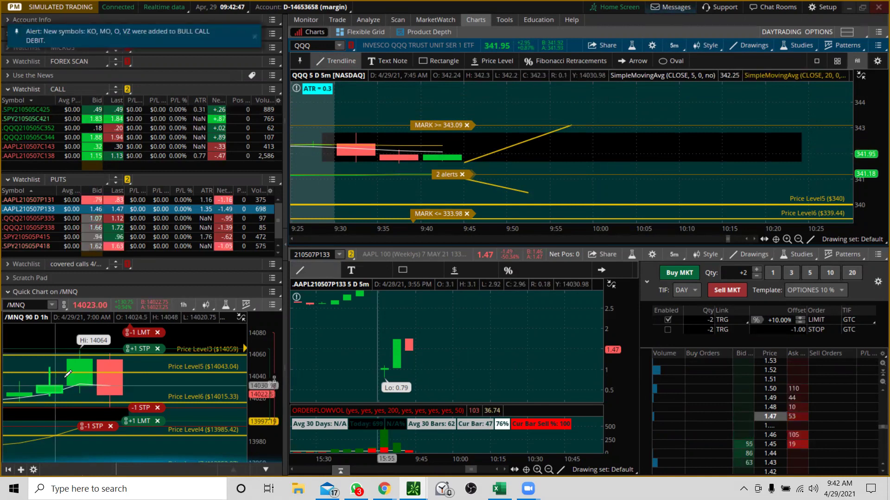
left_click(253, 36)
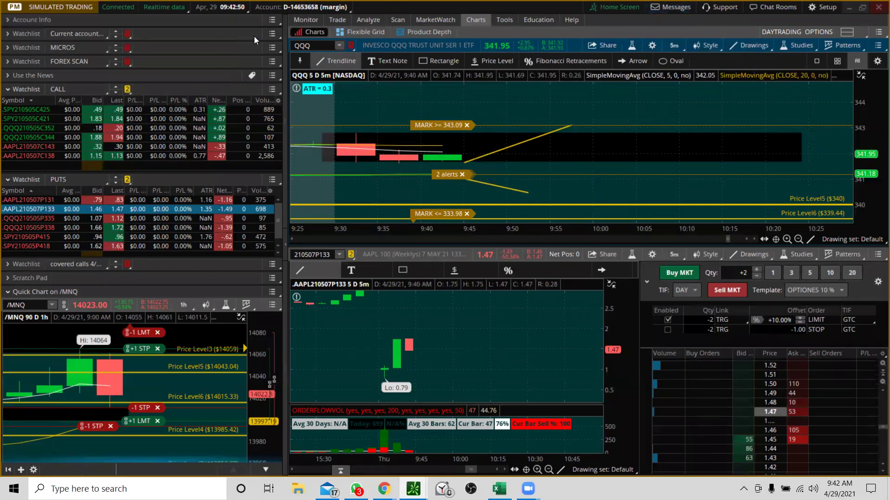
- Expand the FOREX SCAN watchlist to check the currency pairs, and bring up the account's activity and positions
left_click(11, 59)
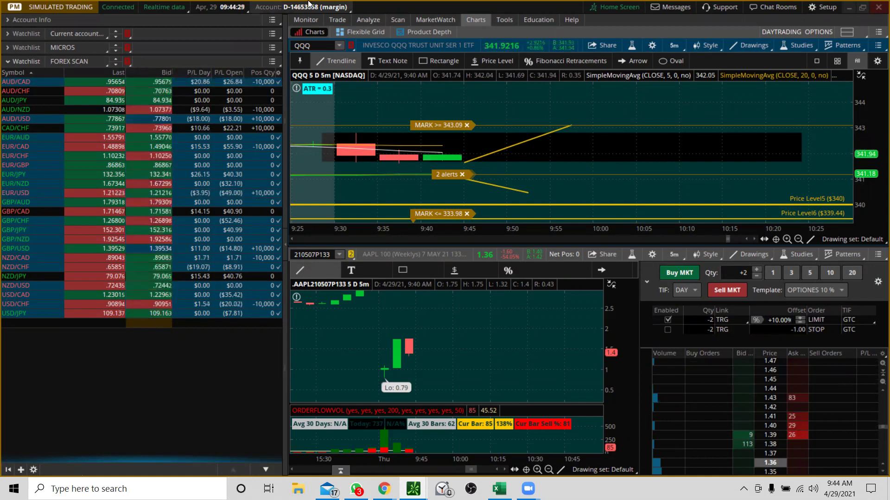
left_click(306, 19)
left_click(306, 19)
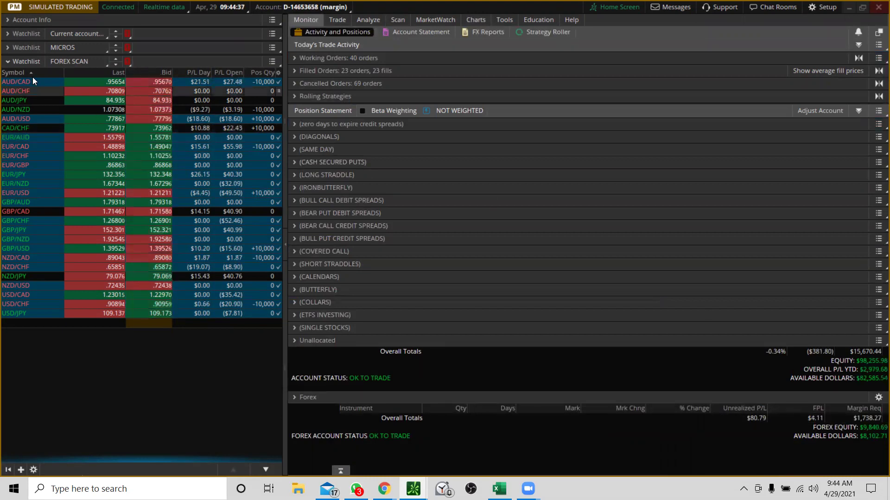
- Collapse the FOREX SCAN watchlist and check the profit and loss of the micro futures in the MICROS watchlist
left_click(8, 62)
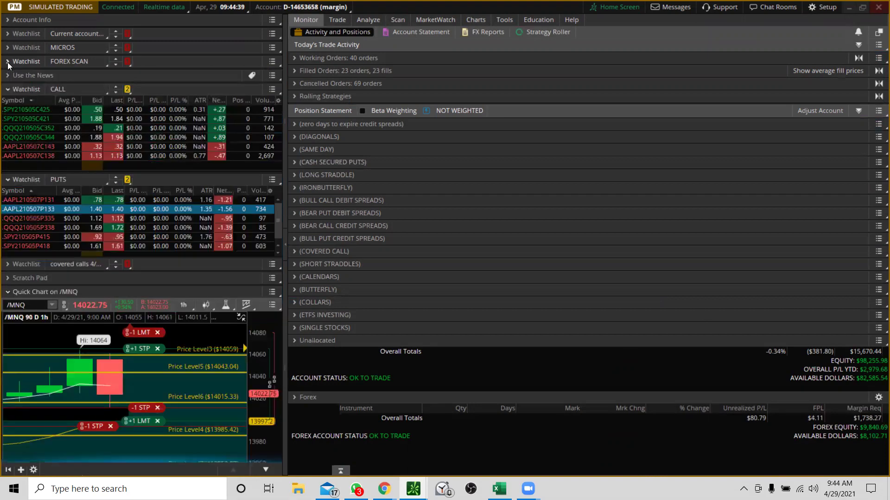
left_click(7, 49)
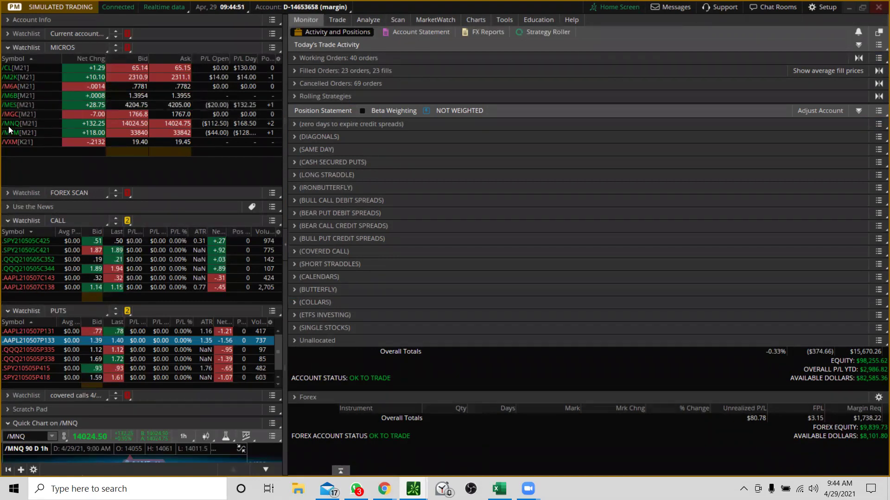
left_click(7, 47)
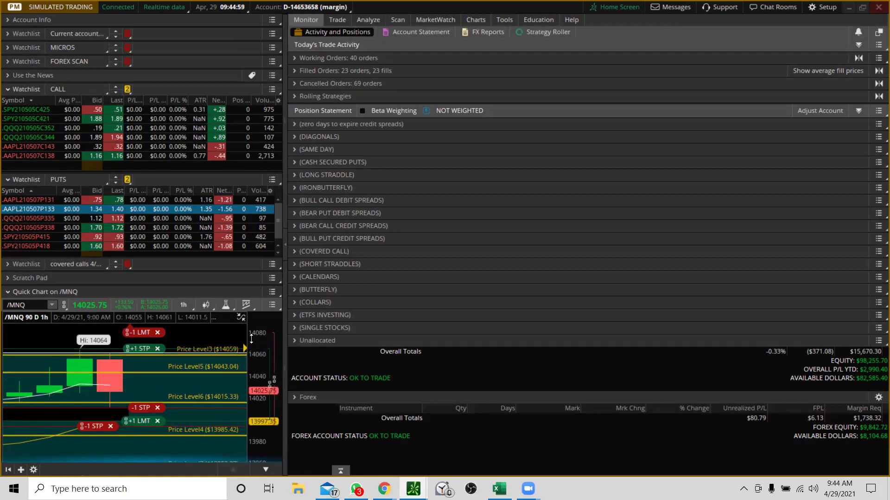
- Collapse the PUTS and CALL watchlists and enlarge the /MNQ quick chart so that its price levels and working orders fit
left_click_drag(251, 339, 253, 357)
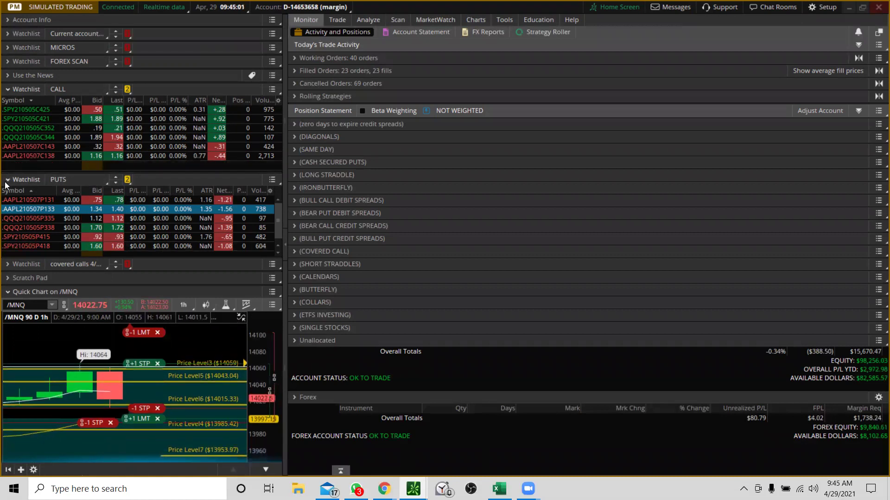
left_click(7, 181)
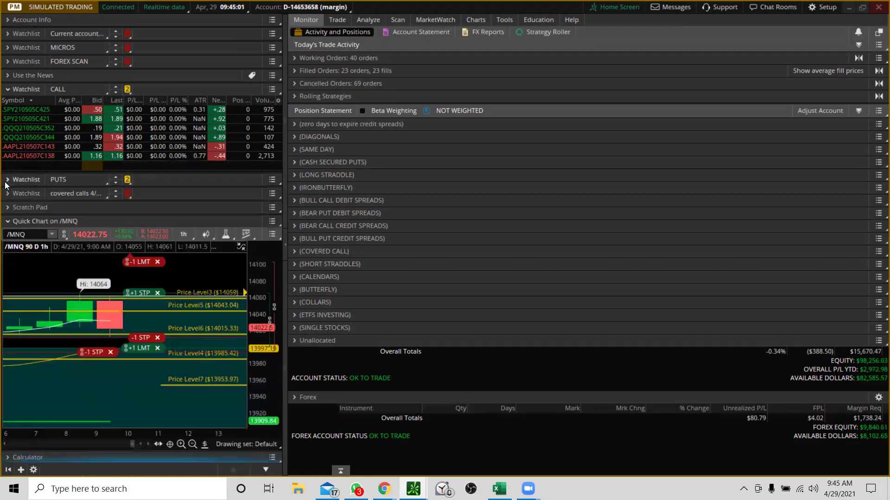
left_click(7, 89)
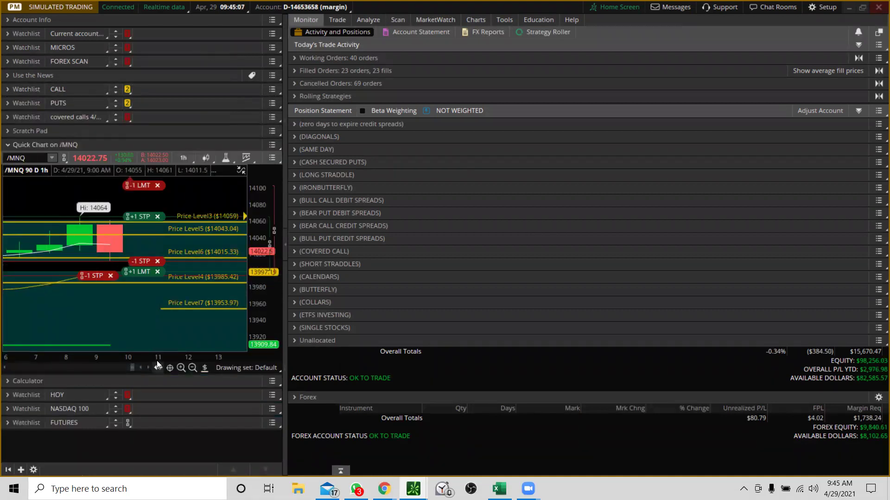
left_click_drag(154, 376, 154, 463)
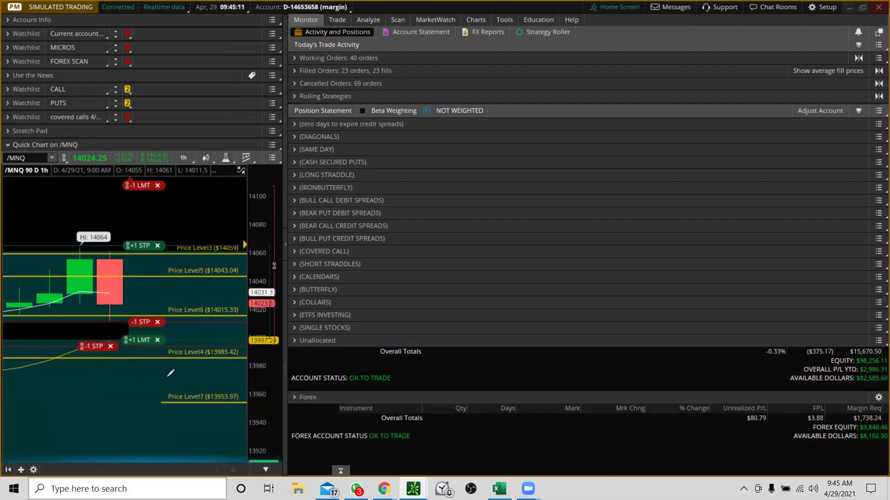
left_click_drag(254, 193, 252, 229)
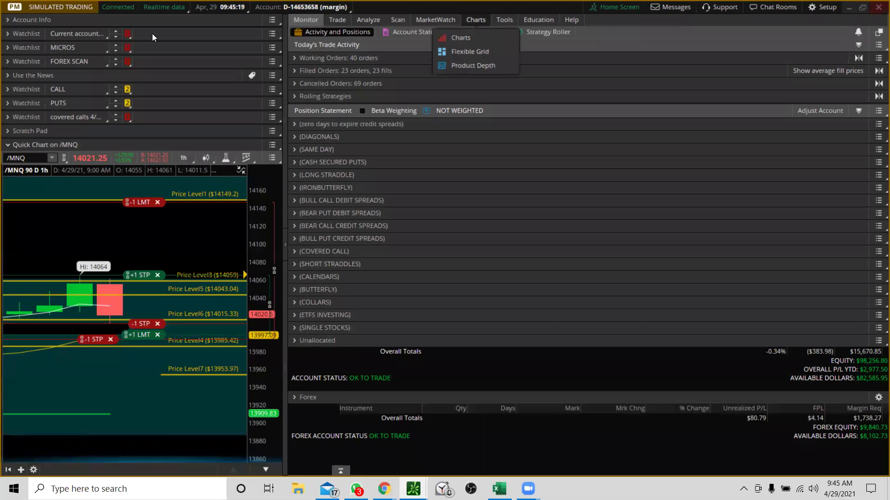
- Return to the charts and load the saved MICROS DAYTRADING grid
left_click(482, 18)
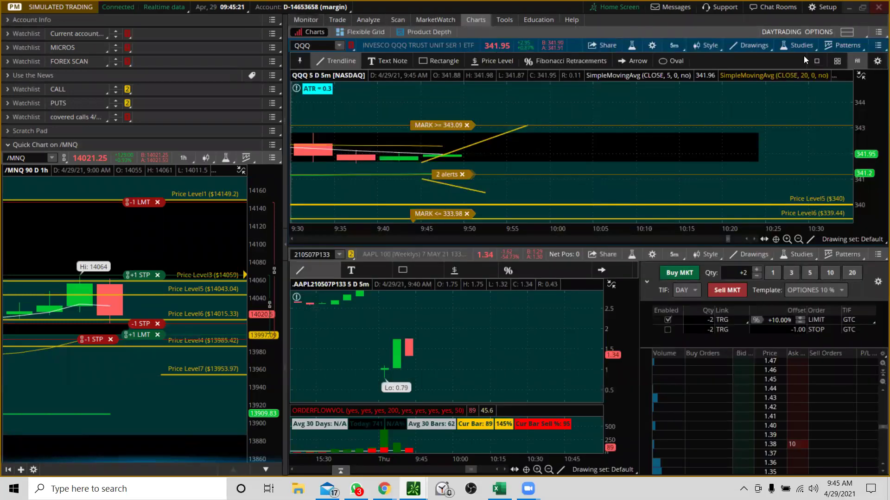
left_click(855, 27)
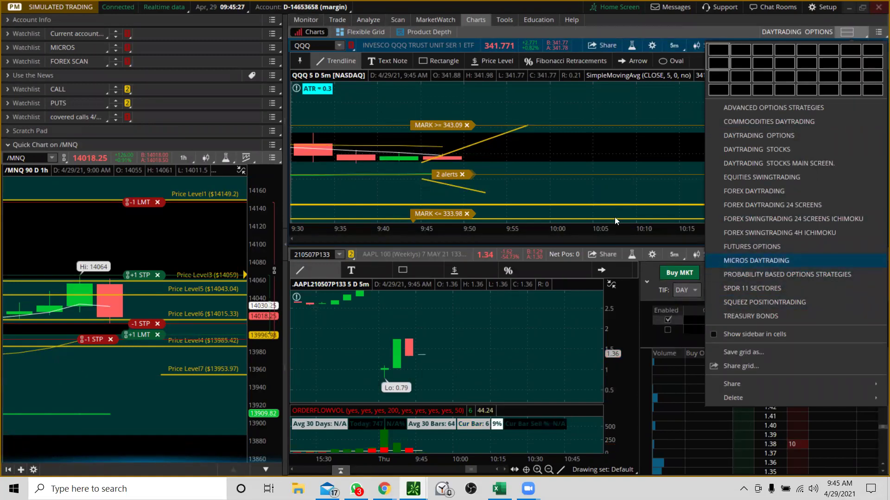
left_click(719, 261)
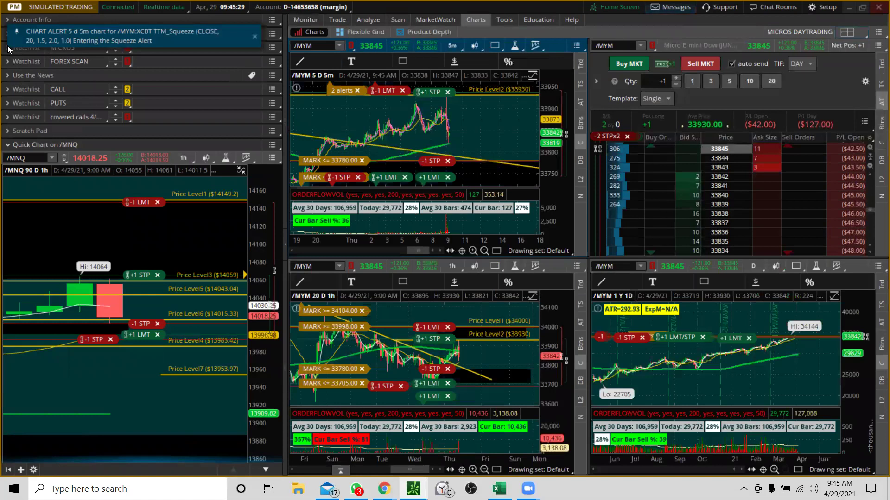
- Dismiss the squeeze alert, expand the MICROS watchlist and load /MNQ in the grid's linked charts
left_click(254, 36)
left_click(149, 47)
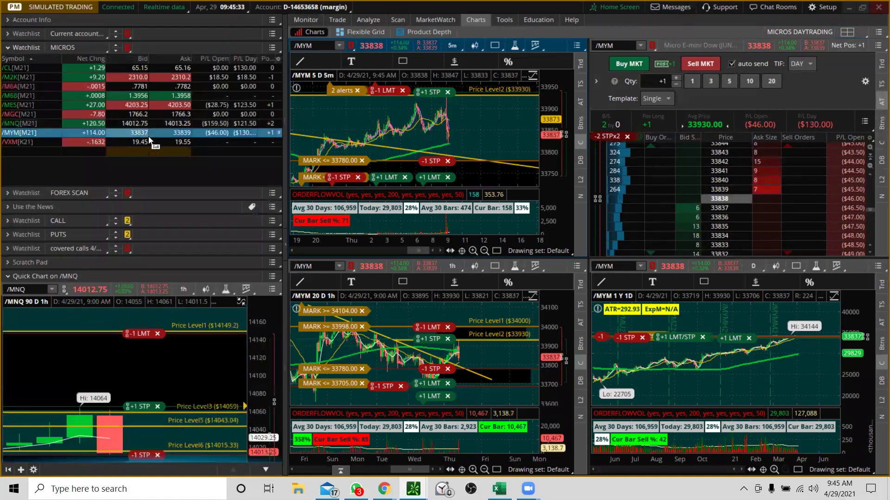
left_click(212, 123)
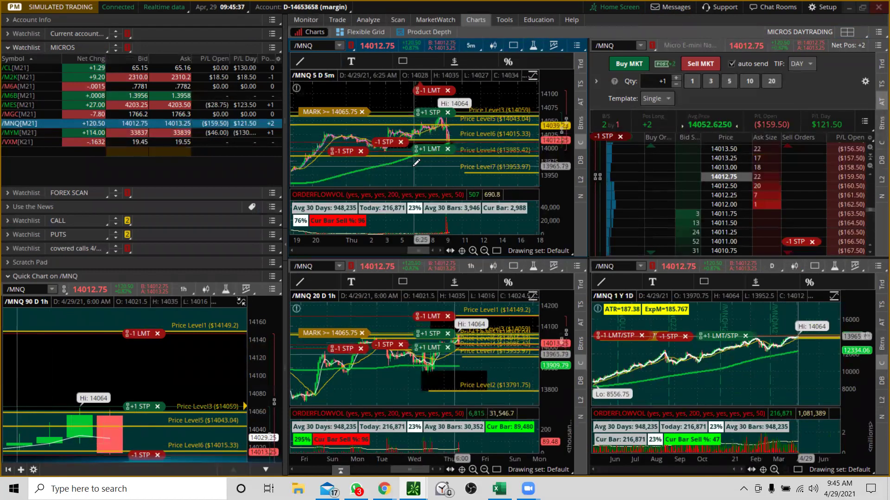
- Maximize the 5-minute /MNQ chart and examine the latest candles against the price levels and working orders
left_click_drag(522, 139, 416, 141)
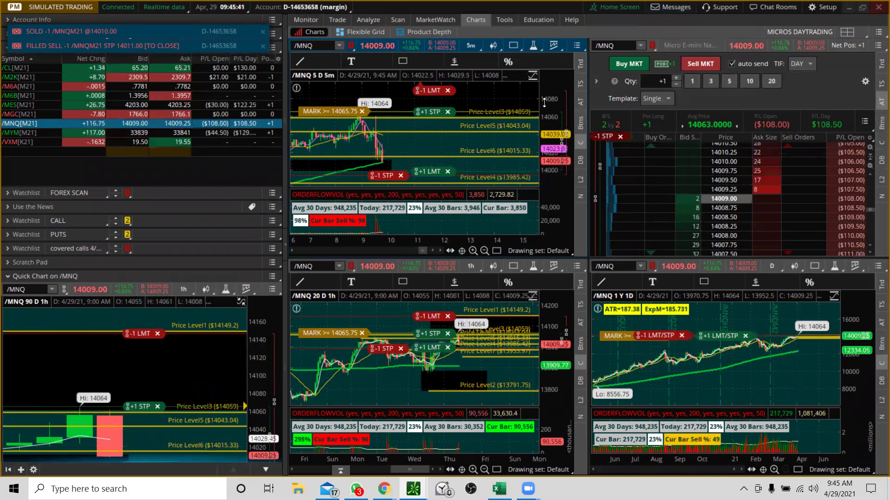
left_click_drag(544, 103, 544, 134)
right_click(333, 174)
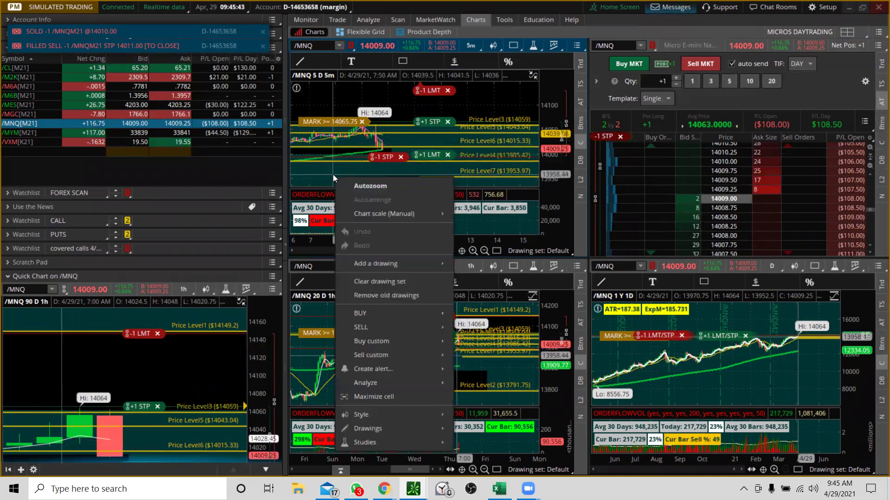
left_click(362, 395)
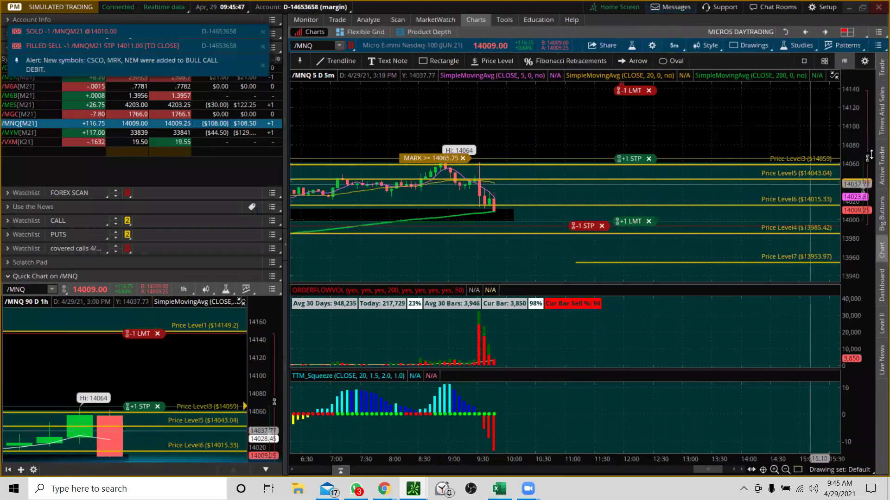
left_click_drag(851, 108, 852, 137)
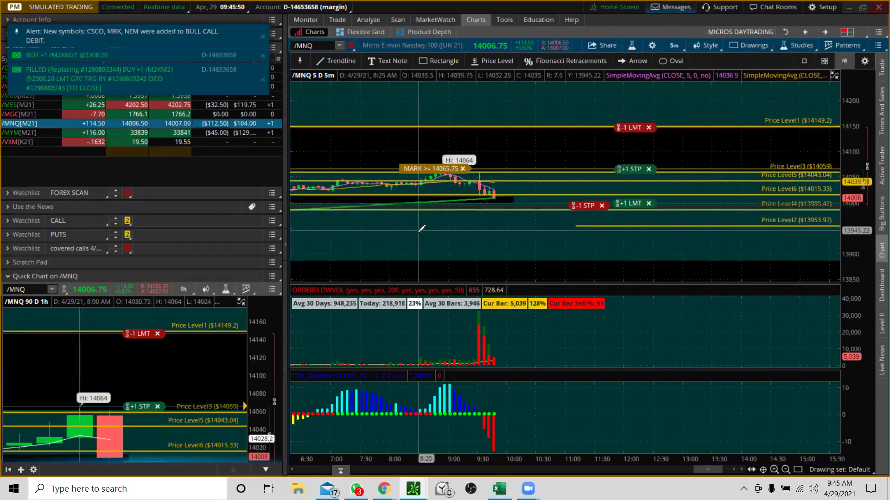
left_click_drag(434, 228, 576, 150)
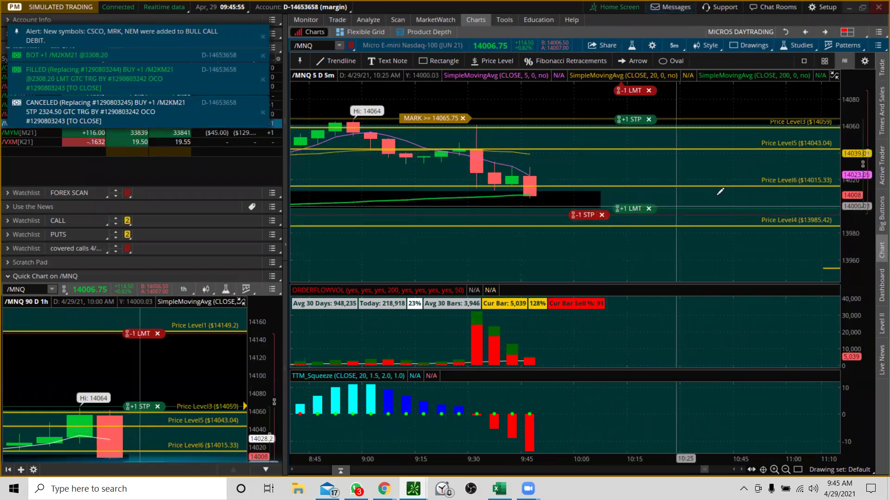
left_click_drag(836, 190, 836, 210)
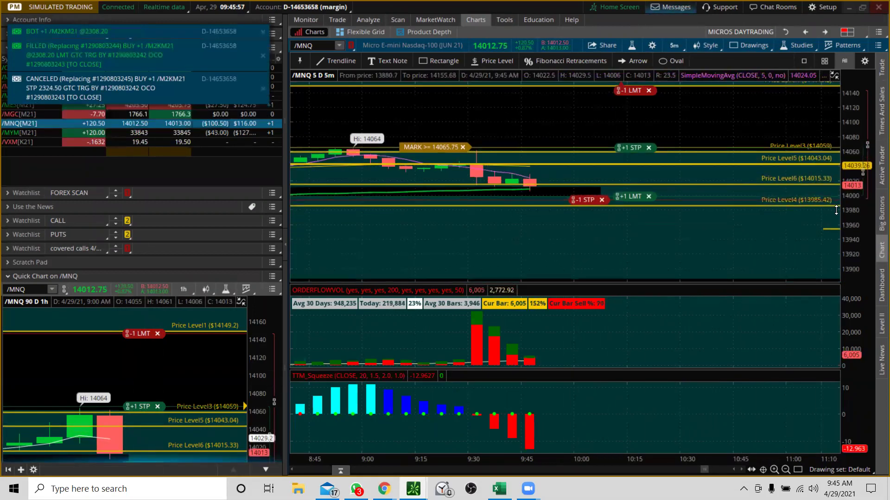
left_click_drag(449, 223, 735, 124)
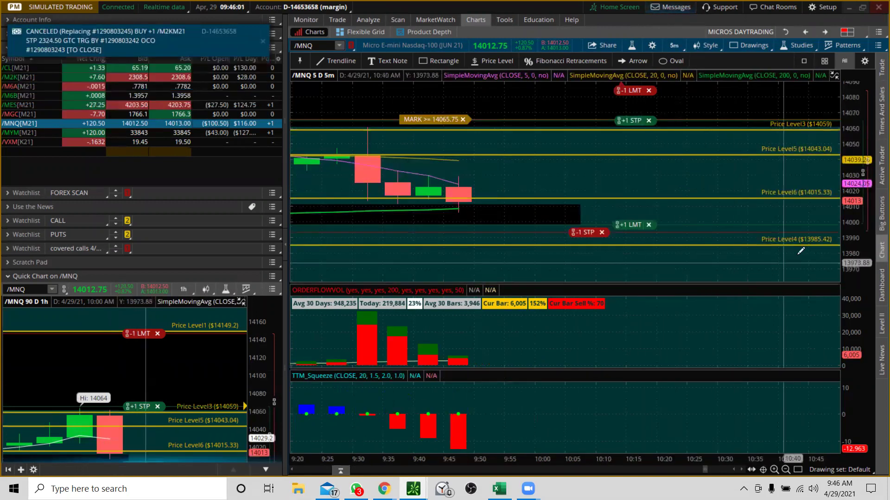
left_click_drag(855, 121, 855, 149)
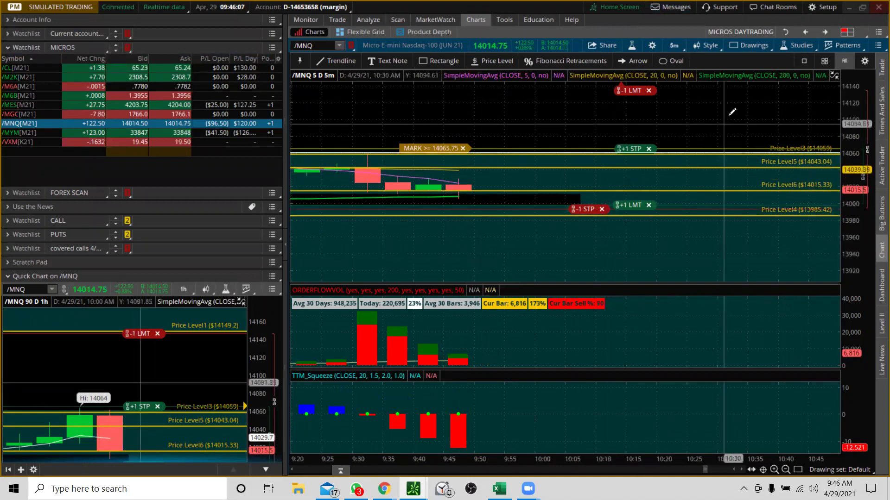
- Switch to the 1-hour /MNQ chart and draw a rectangle from about 13982 down to 13954, starting on 4/29
left_click(825, 32)
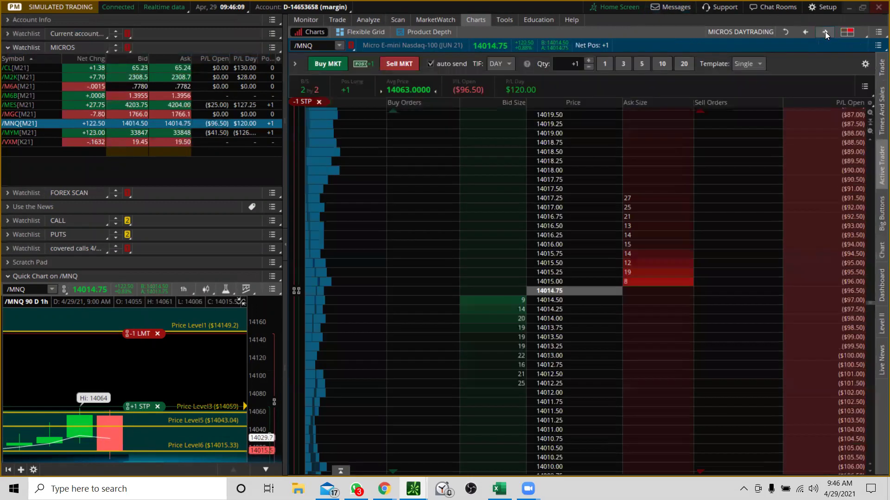
left_click(825, 33)
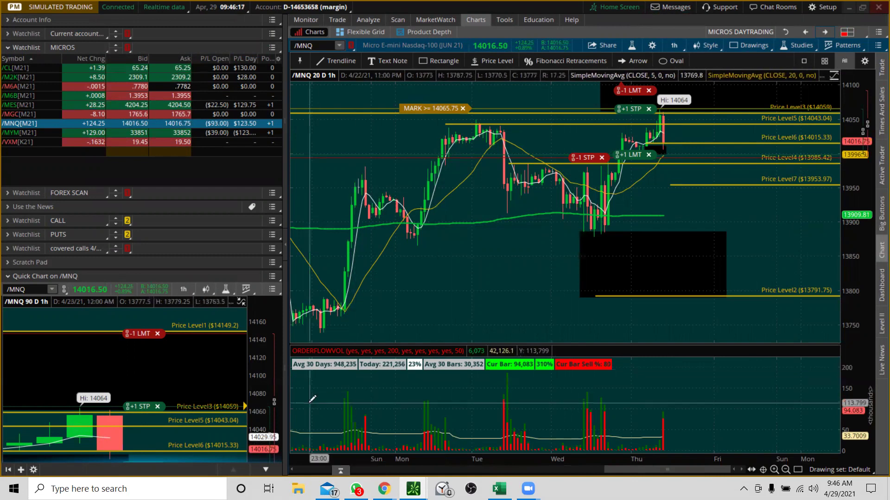
left_click(421, 62)
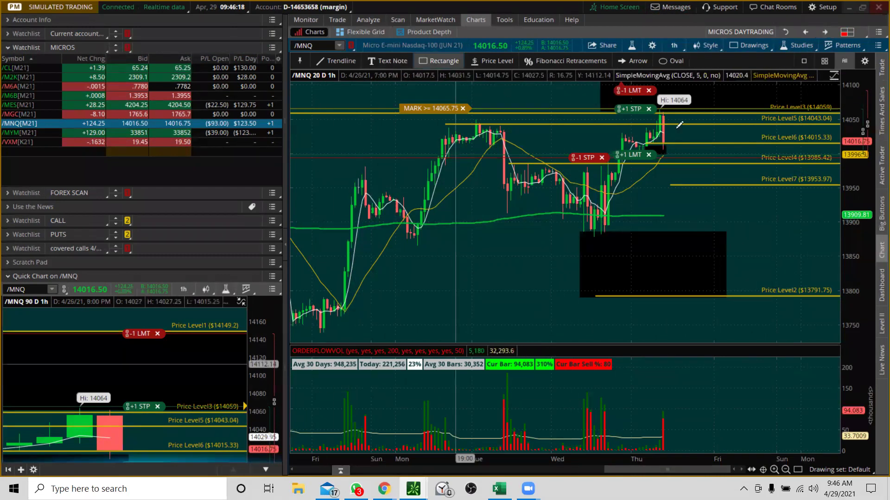
left_click(798, 185)
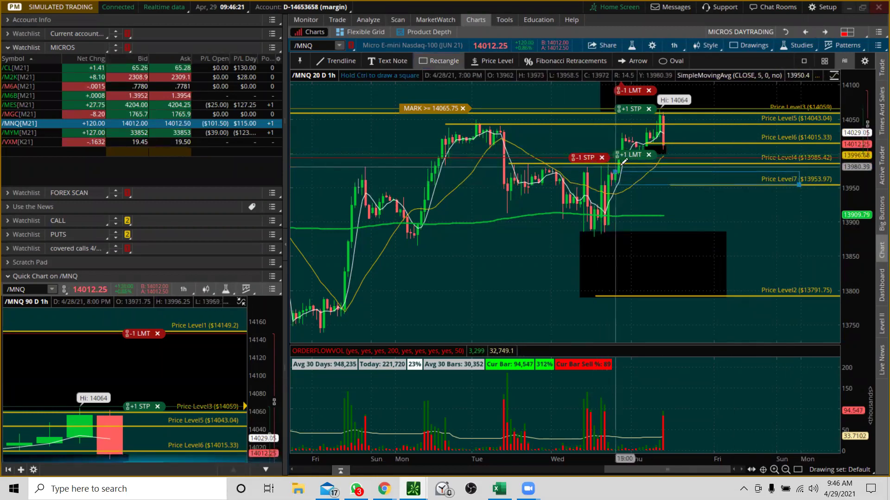
left_click(654, 166)
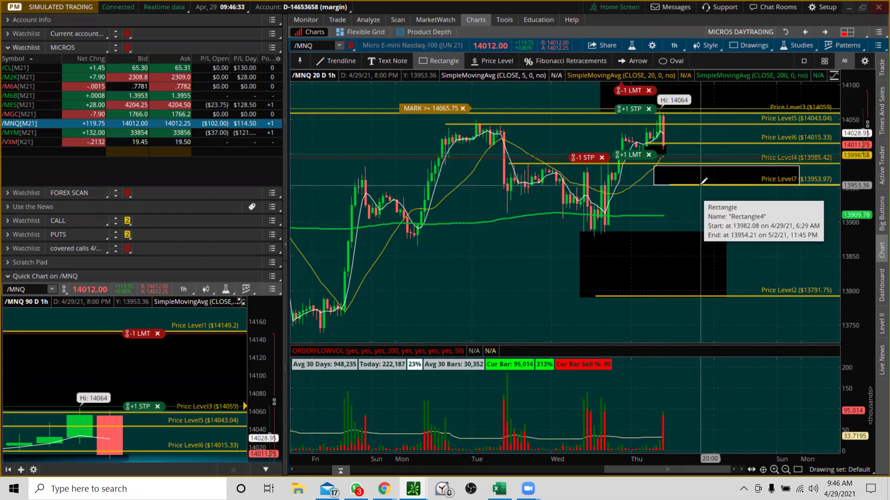
- Draw a Fibonacci retracement on the 1-hour /MNQ chart from the 13878 low to the 14064 high
left_click(551, 62)
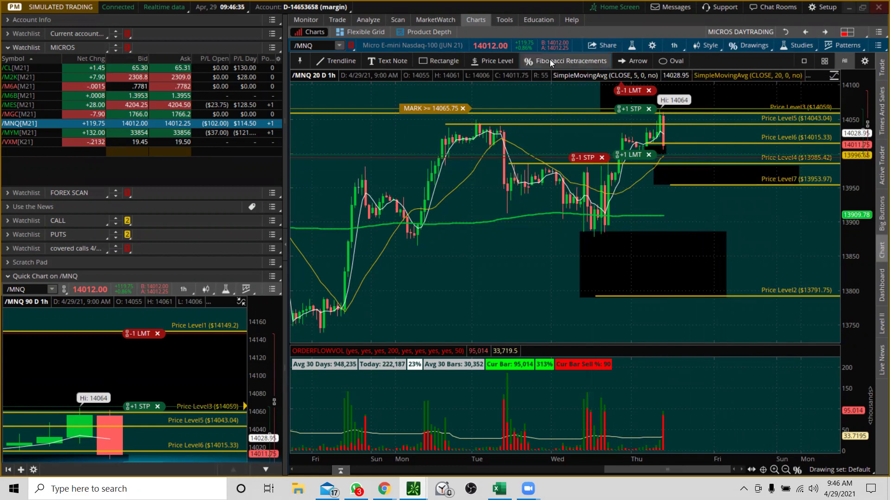
left_click(594, 232)
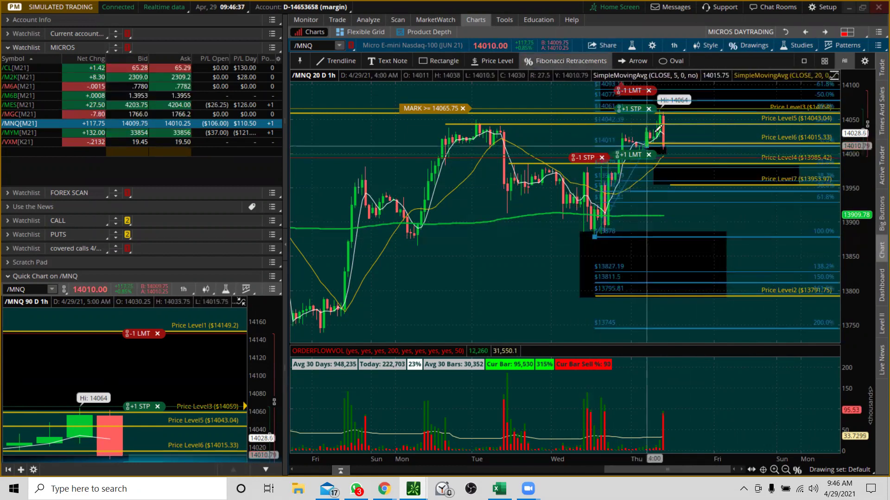
left_click(662, 105)
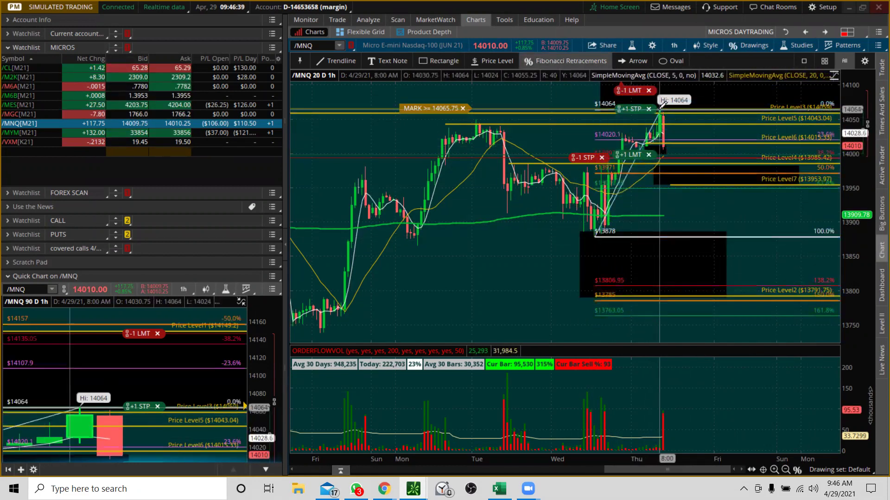
- Duplicate the rectangle around Price Level7, shift the copy slightly, and remove both the original and the copy
right_click(690, 178)
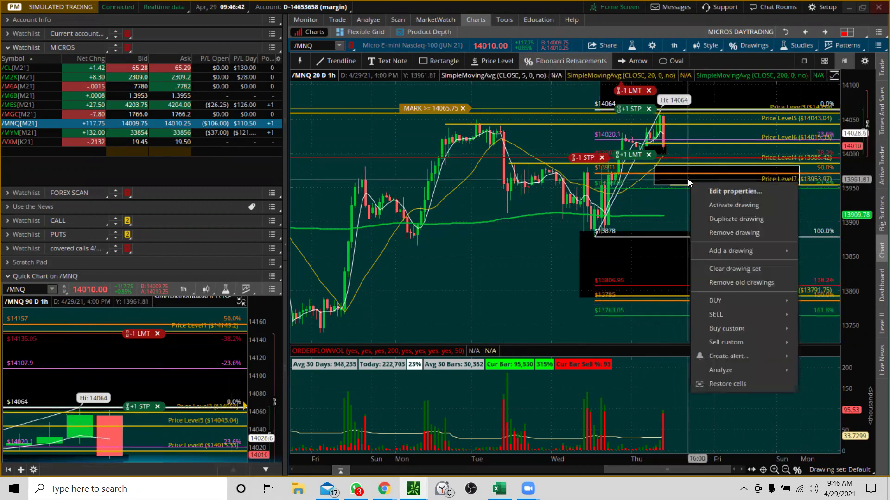
left_click(707, 212)
left_click_drag(706, 174, 712, 175)
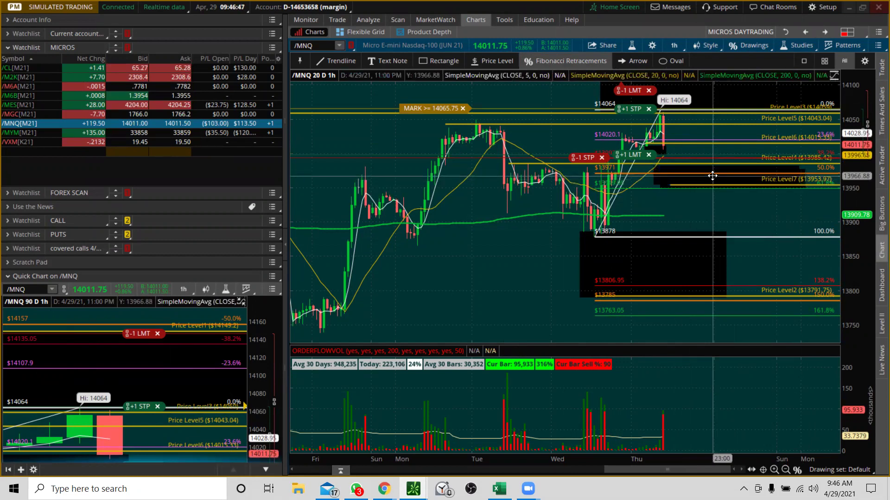
right_click(709, 182)
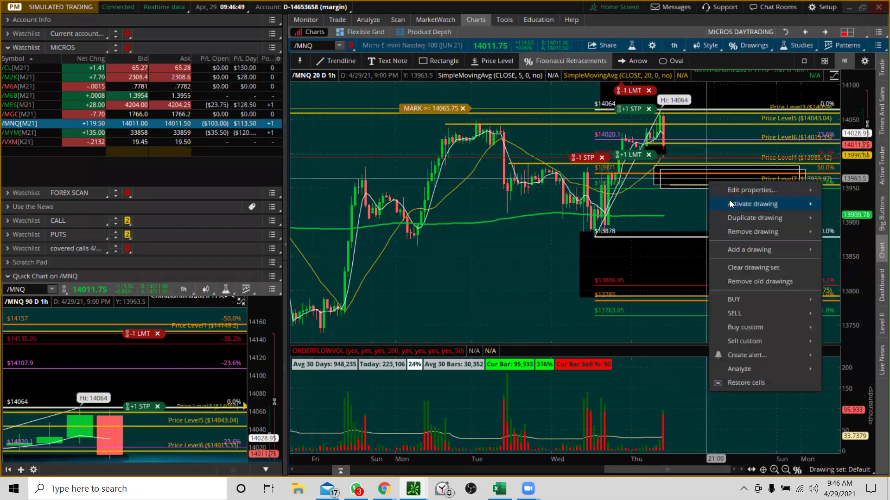
mouse_move(732, 231)
left_click(828, 231)
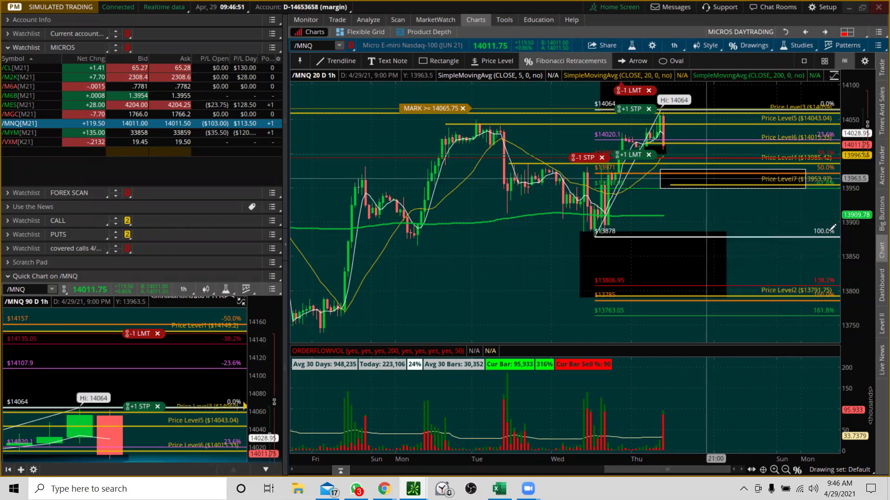
right_click(726, 180)
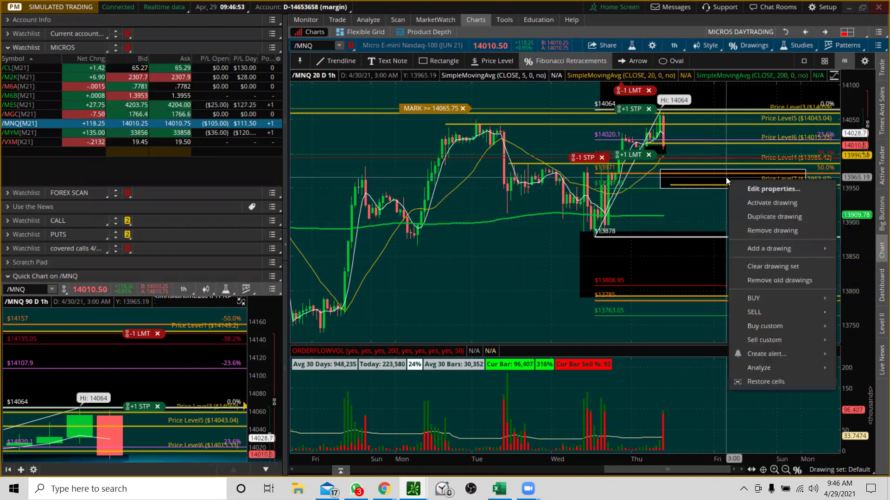
left_click(746, 229)
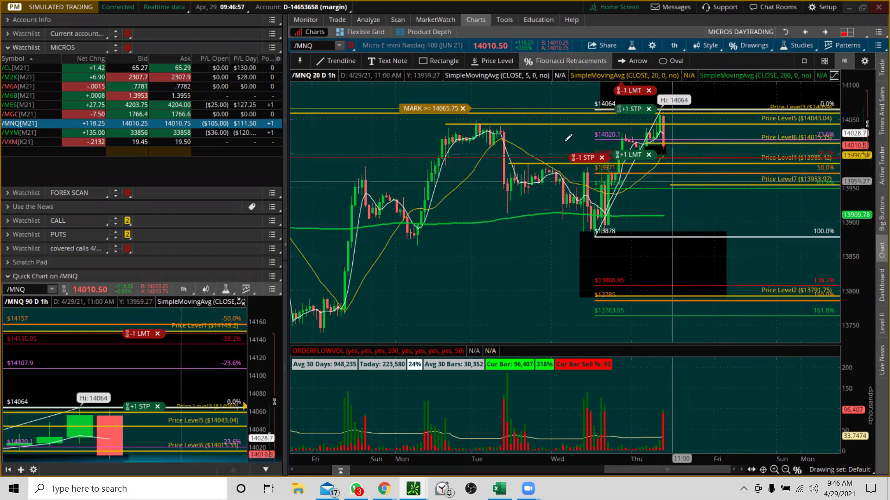
- Draw a rectangle between Price Level4 and Price Level7, from about 13984.6 to 13955 and spanning 4/29 to 5/3
left_click(425, 59)
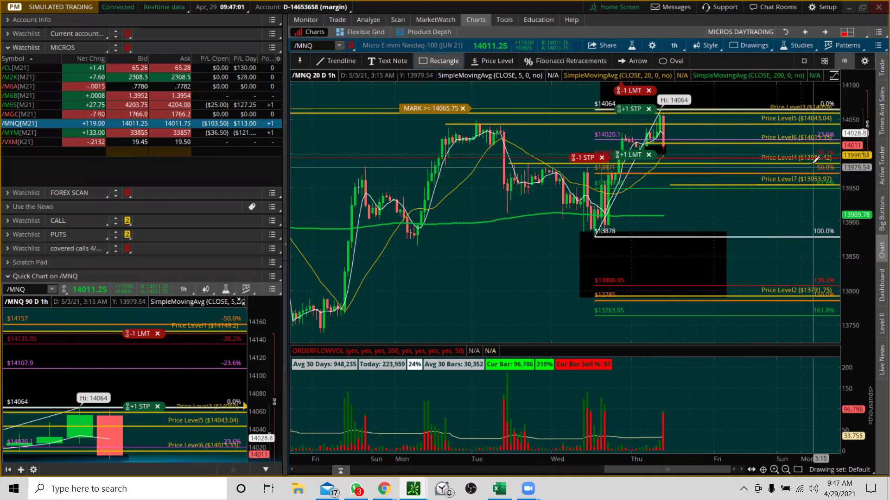
left_click(819, 185)
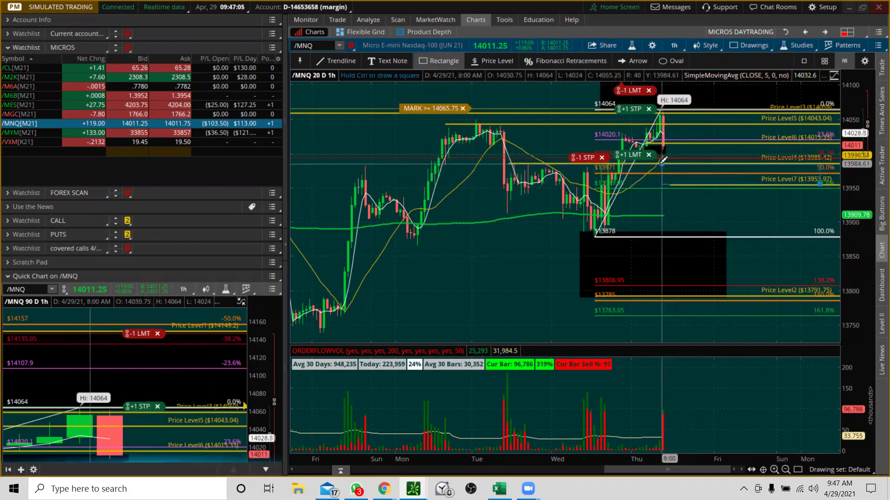
left_click(657, 163)
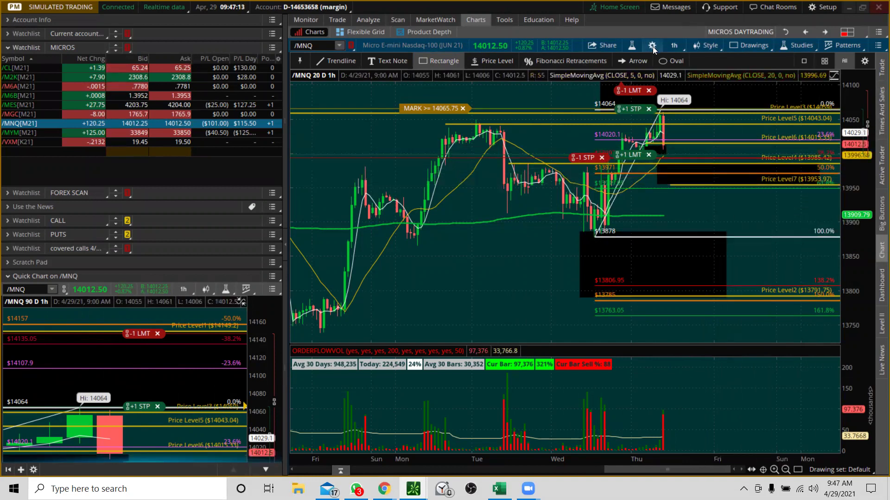
- Return to the 5-minute /MNQ chart and cancel its working buy limit, buy stop, sell limit and sell stop orders
left_click(805, 32)
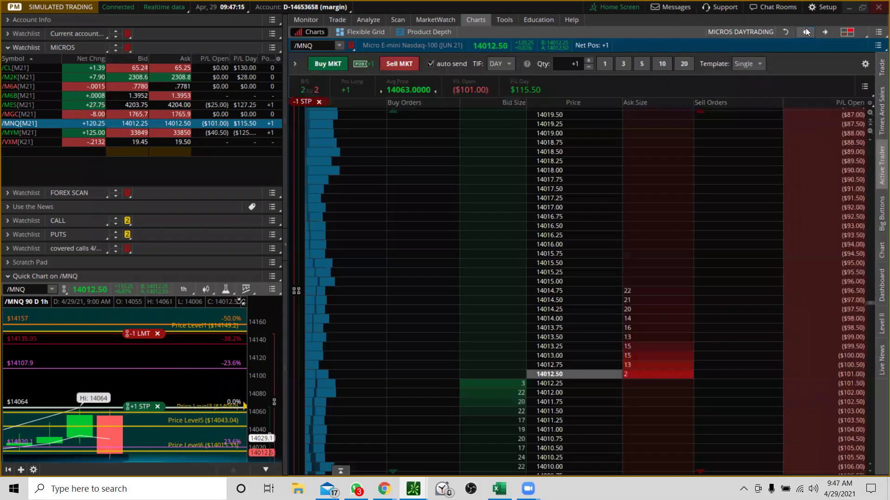
left_click(806, 31)
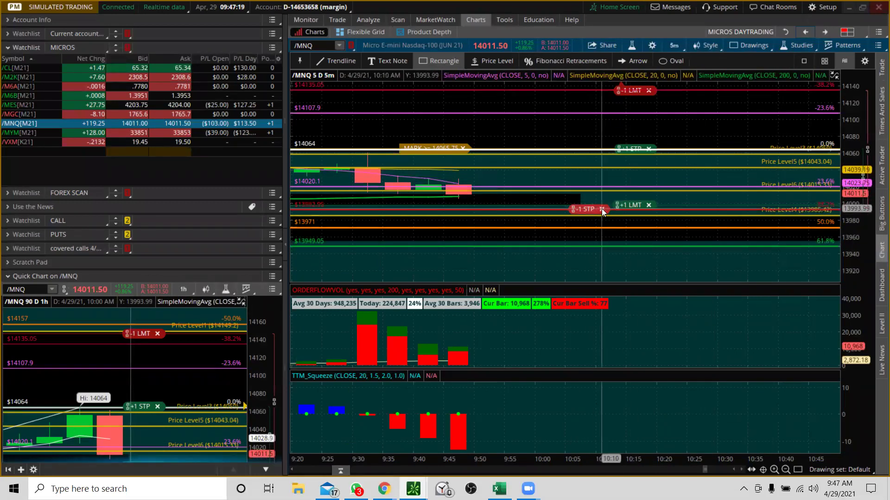
left_click(649, 205)
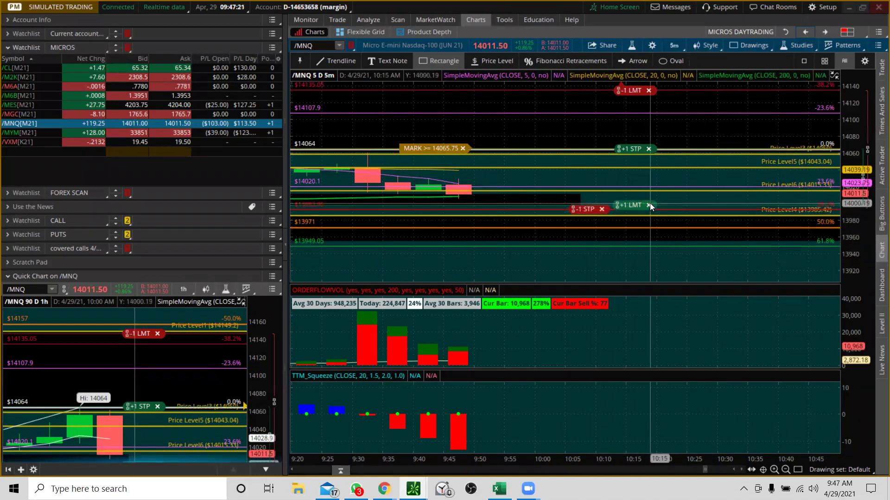
left_click(649, 149)
left_click(649, 90)
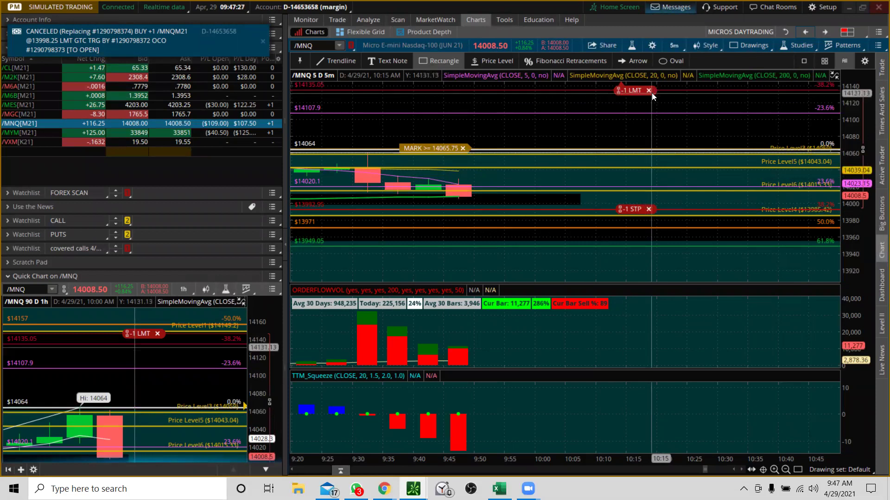
left_click(649, 210)
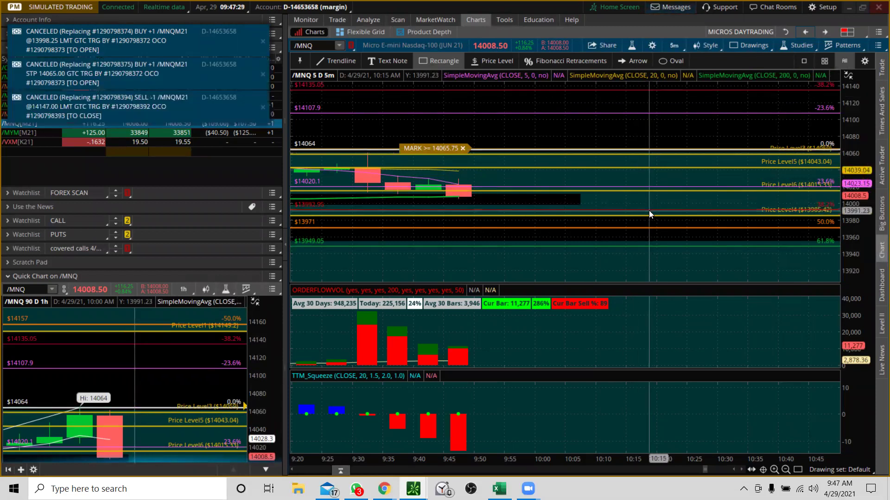
- Compress the 5-minute chart's price scale and open Active Trader for /MNQ with the MNQ SCALP/DAYTRADING order template
left_click_drag(850, 116, 850, 135)
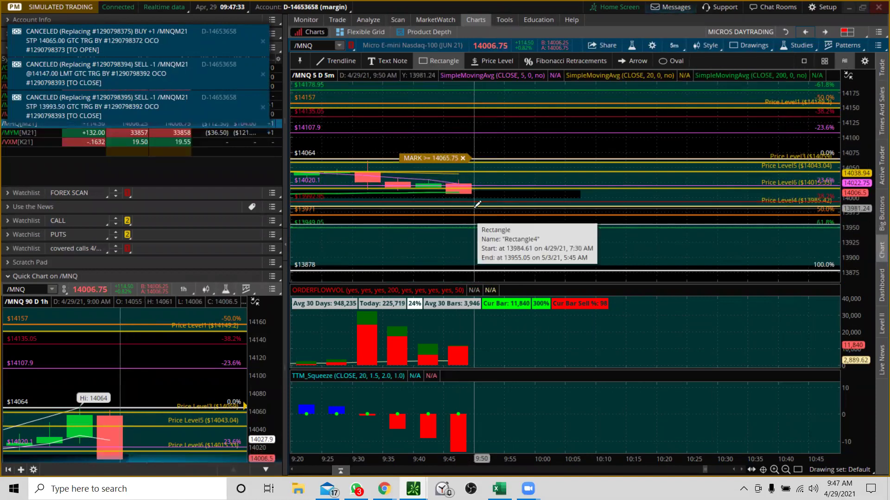
left_click(880, 172)
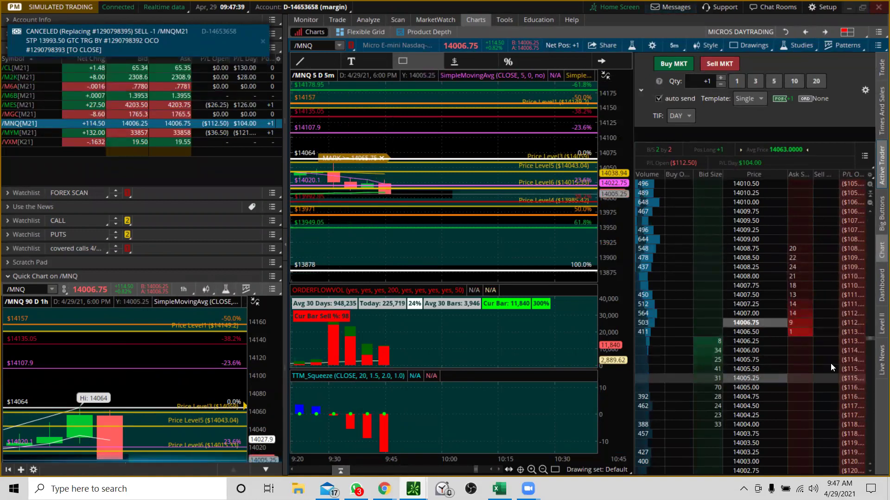
left_click(746, 104)
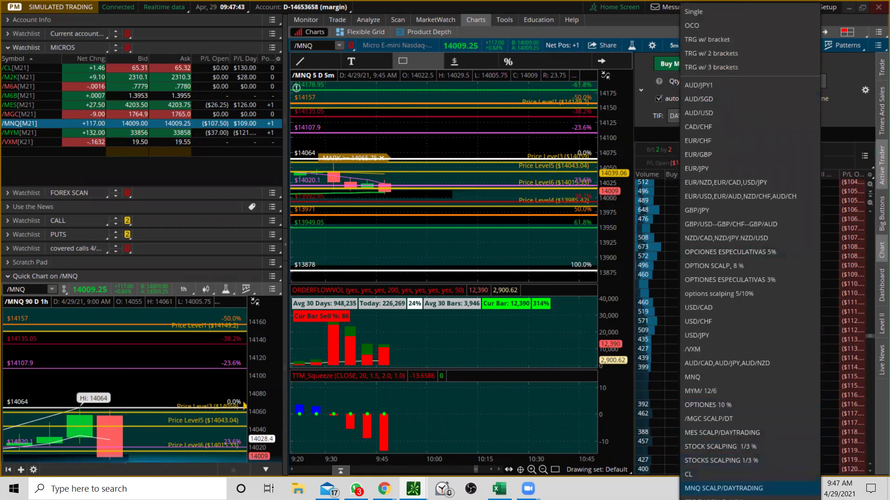
left_click(723, 488)
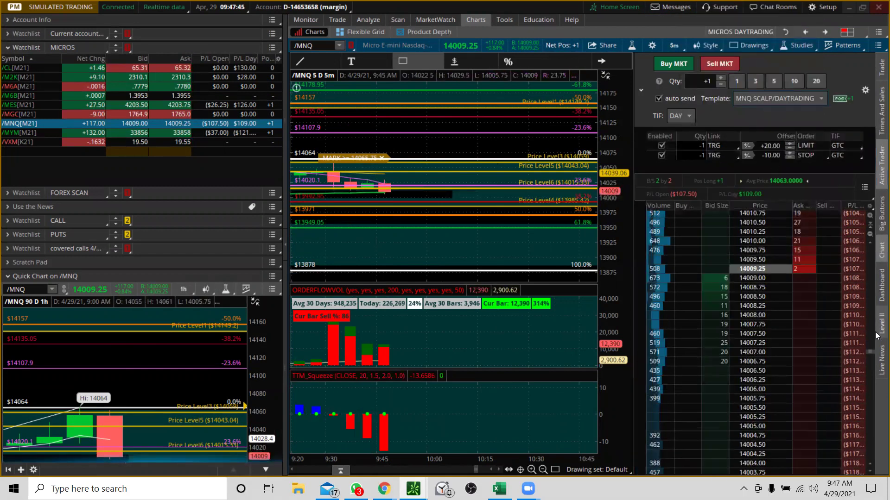
- Place a one-contract /MNQ sell stop order at 13981.00 from the price ladder, with the template's triggered bracket orders
left_click_drag(869, 352, 841, 434)
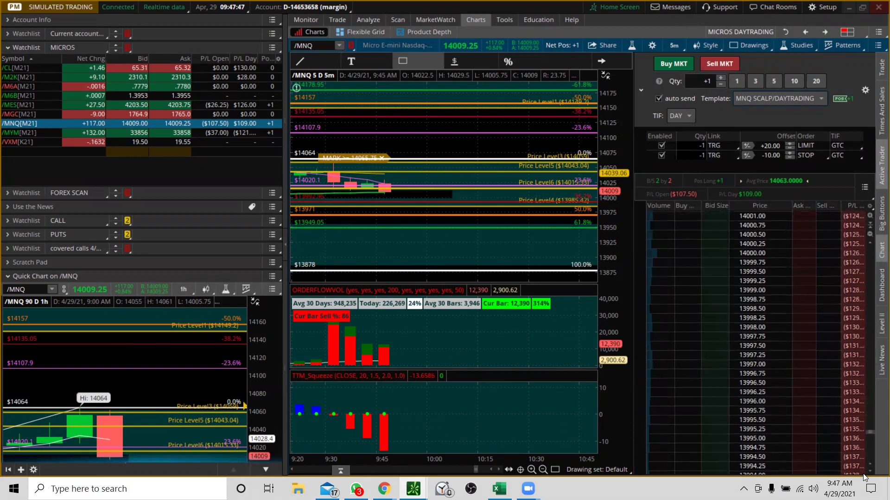
scroll(870, 431, "down", 3)
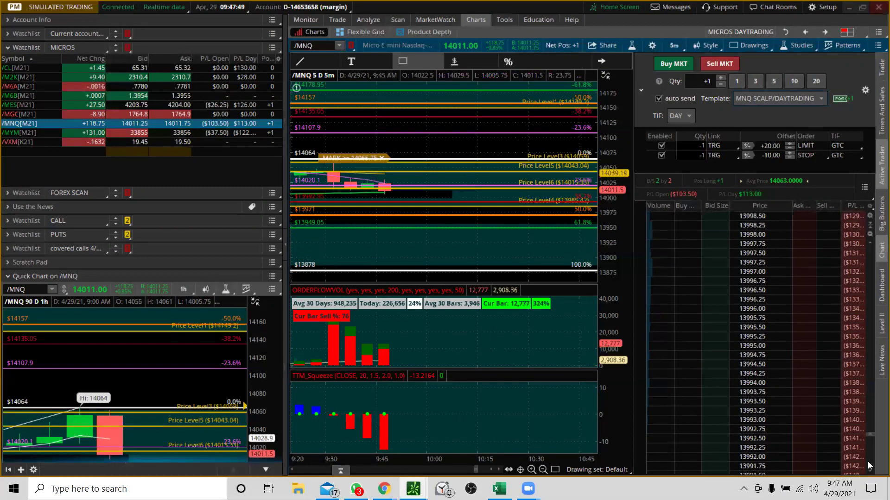
left_click_drag(868, 436, 867, 472)
left_click_drag(869, 439, 866, 470)
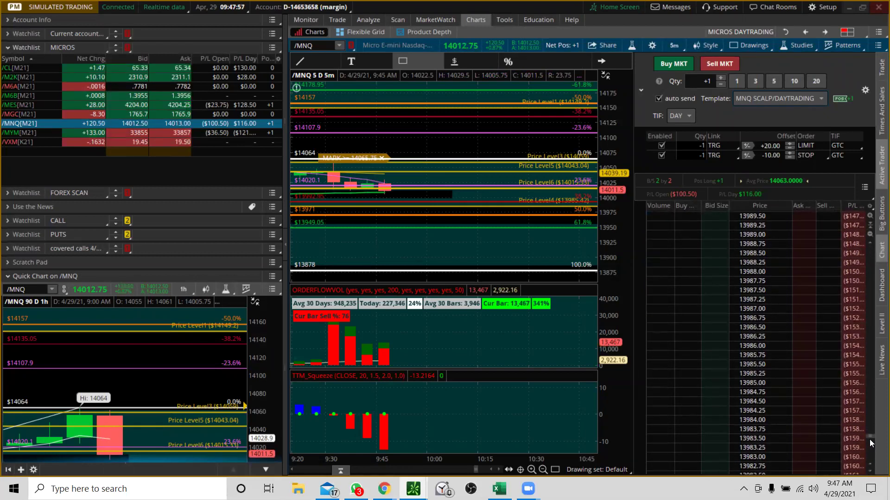
scroll(869, 438, "down", 5)
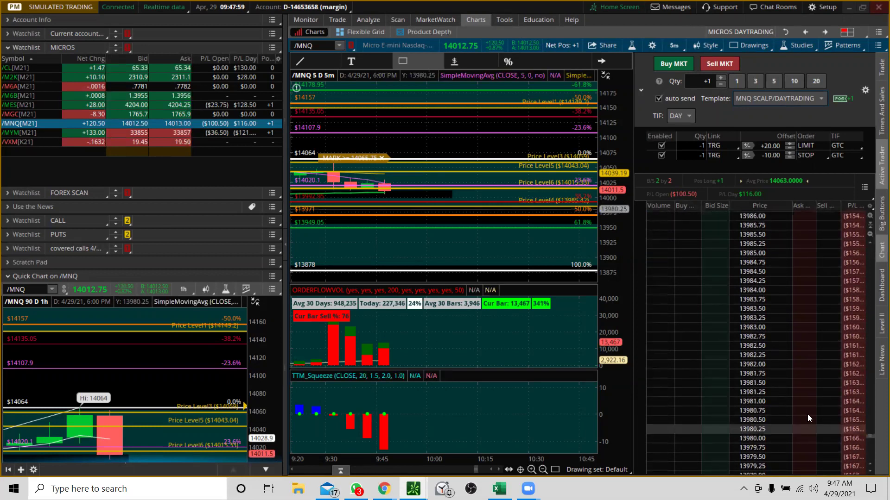
left_click(796, 401)
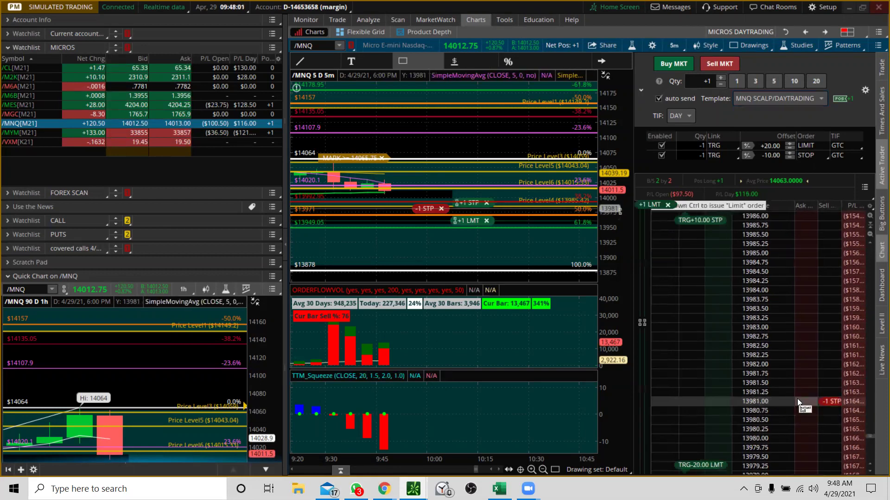
- Remove the Fibonacci retracement from the /MNQ chart and rescale it to show the candles, price levels and new orders
scroll(396, 193, "up", 5)
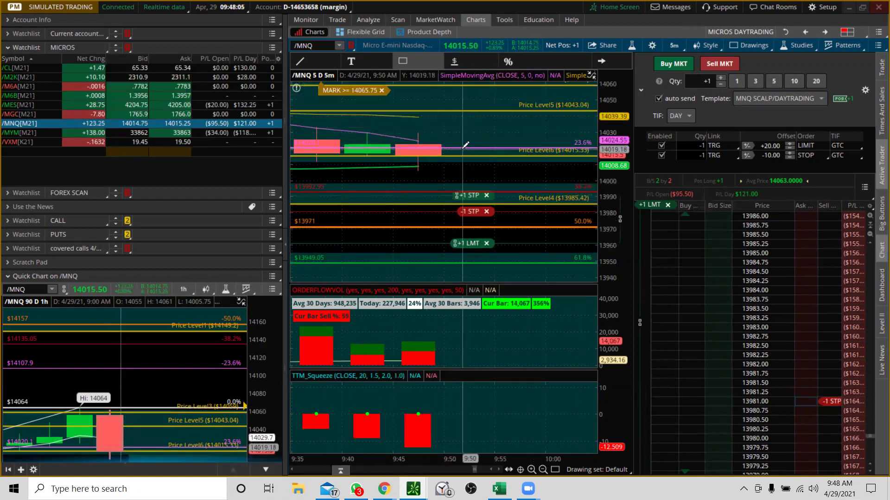
mouse_move(465, 145)
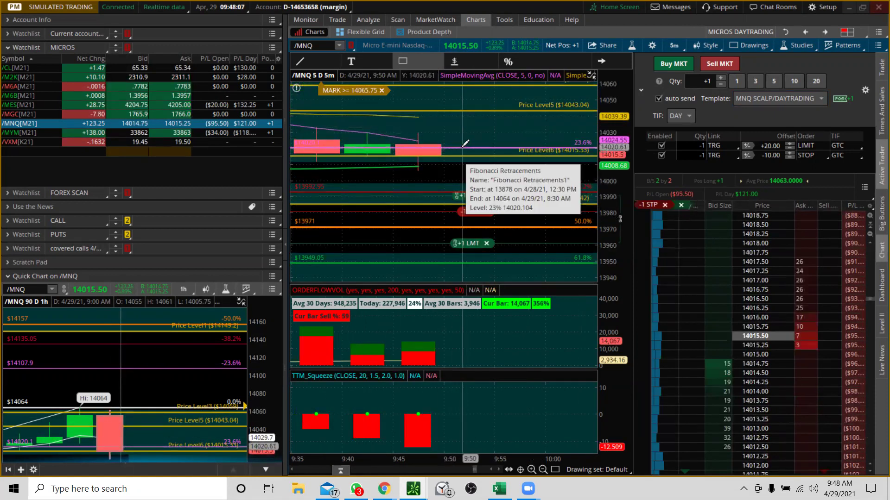
right_click(462, 147)
left_click(481, 200)
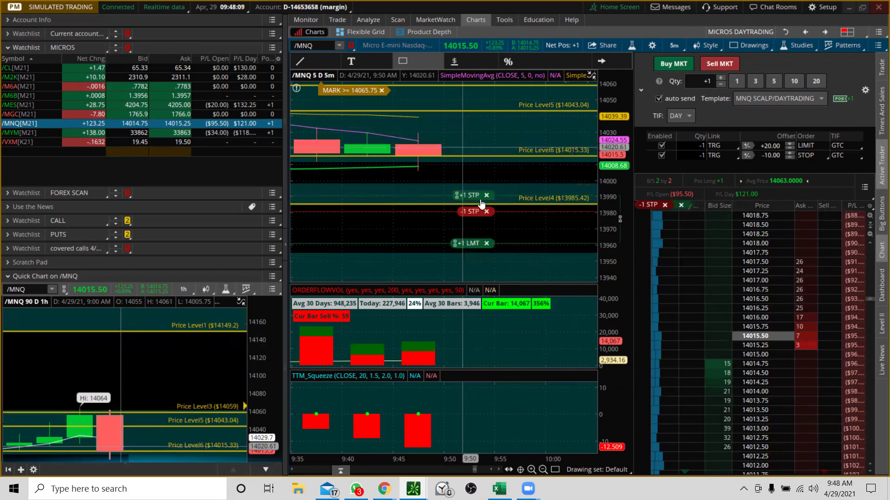
left_click_drag(615, 107, 615, 125)
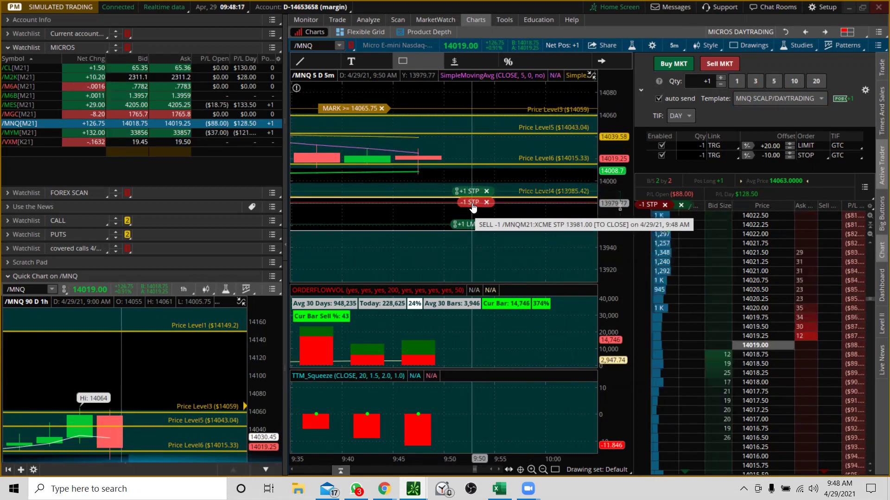
- Lower the /MNQ sell stop's triggered buy limit slightly and raise its triggered buy stop to about 14063
left_click_drag(469, 224, 470, 231)
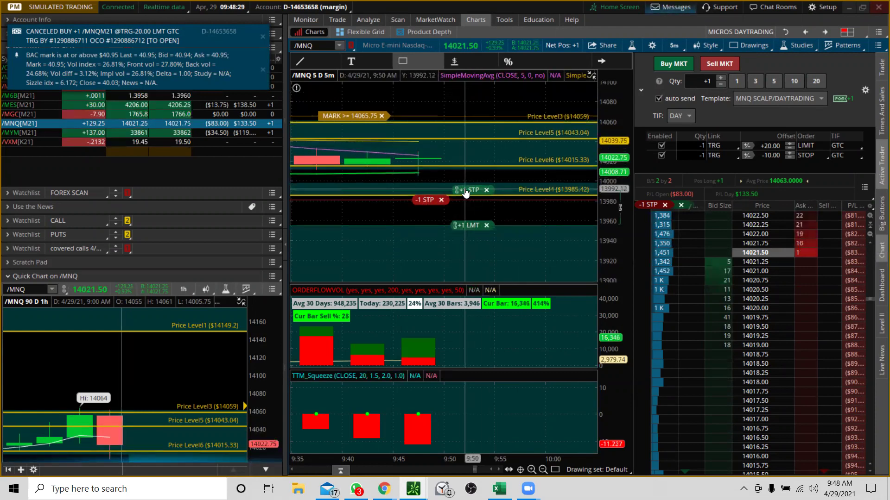
left_click_drag(467, 190, 462, 119)
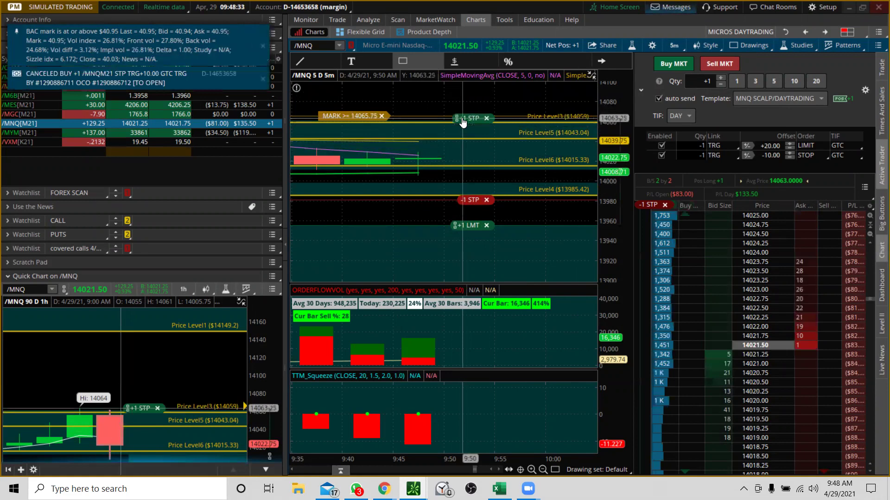
left_click_drag(607, 97, 607, 117)
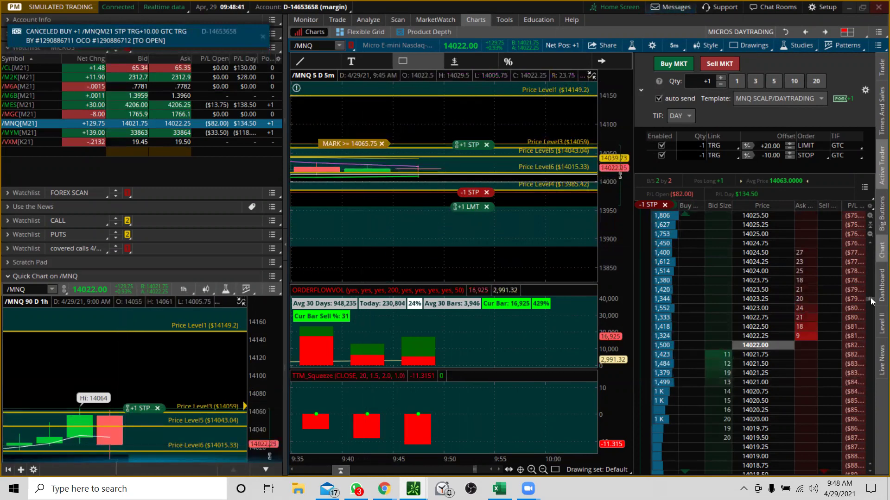
- Place a one-contract /MNQ buy stop order at 14065.50 from the price ladder, with the template's triggered bracket orders
scroll(870, 299, "up", 3)
scroll(867, 269, "up", 5)
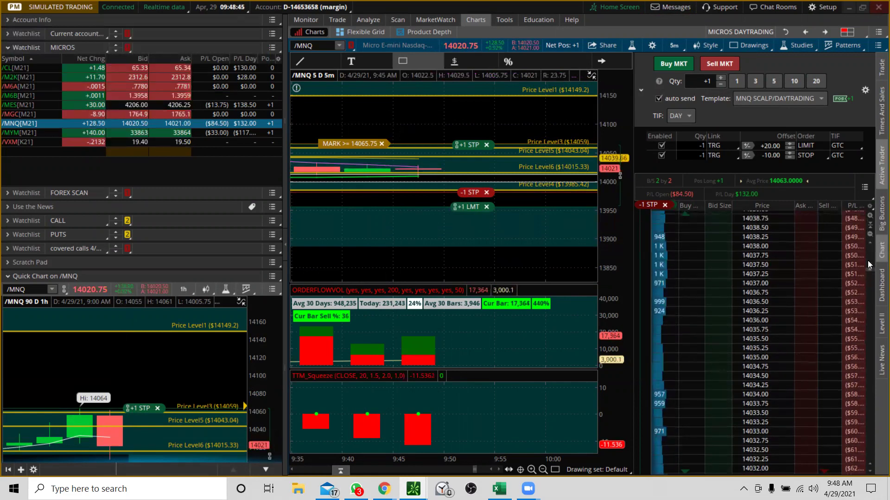
scroll(868, 264, "up", 5)
scroll(867, 268, "up", 5)
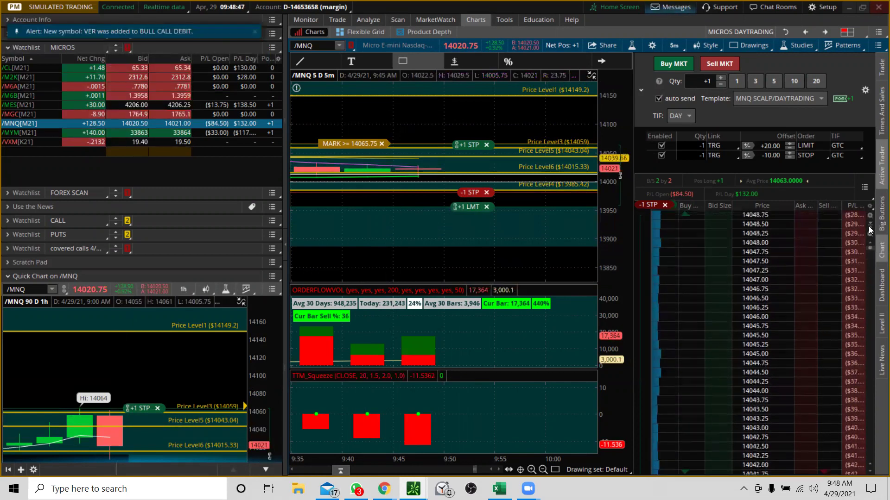
scroll(868, 250, "up", 4)
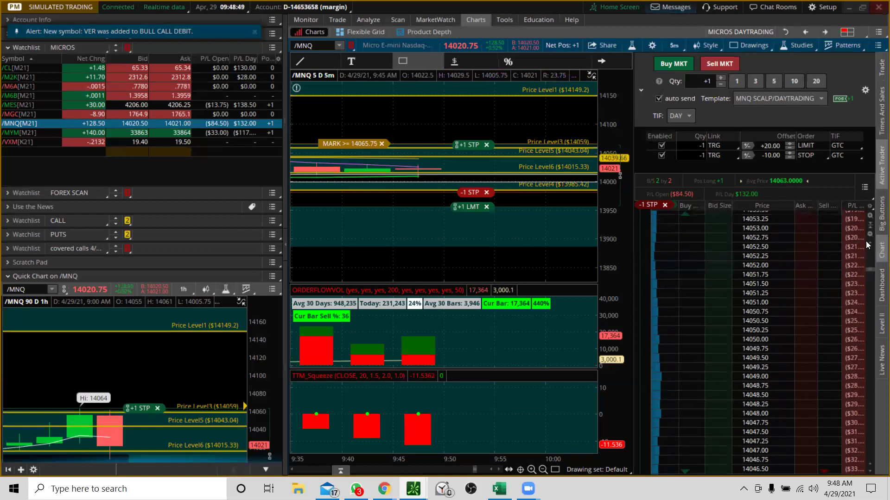
scroll(869, 268, "up", 6)
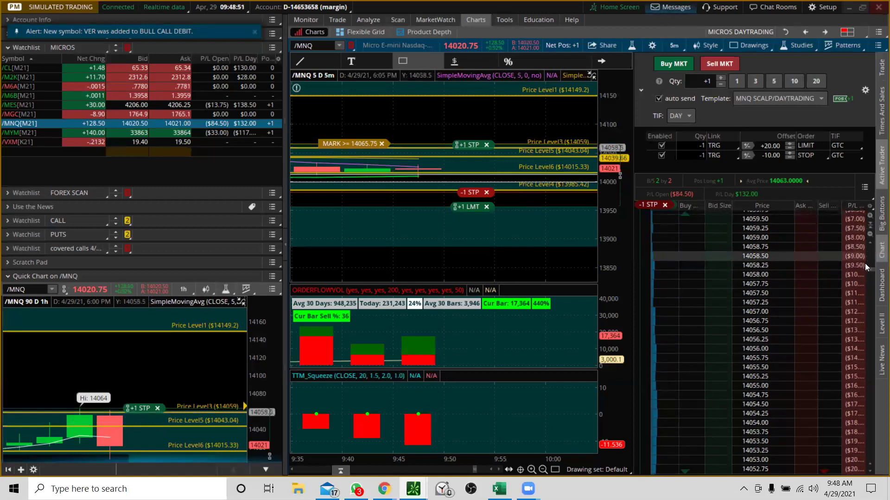
scroll(868, 267, "up", 1)
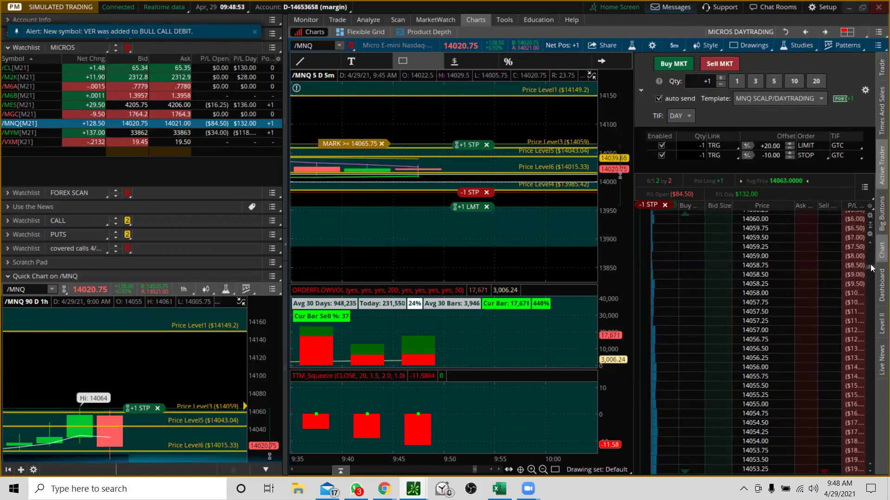
scroll(869, 264, "up", 6)
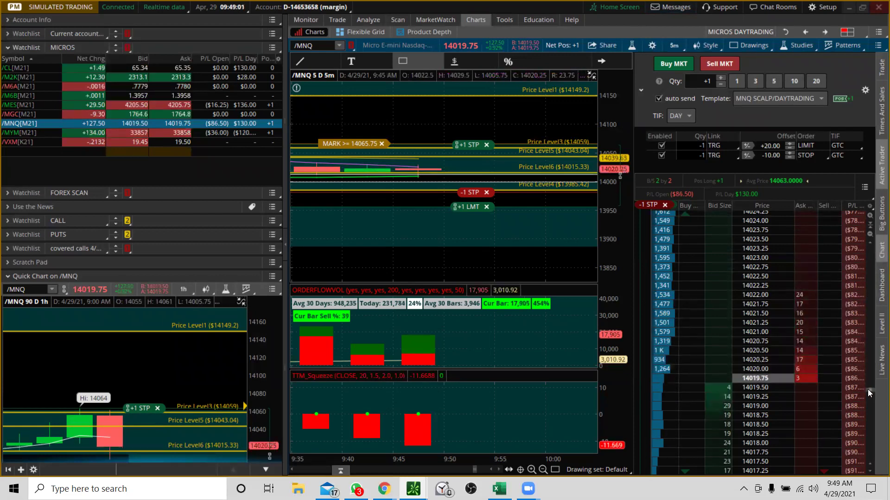
scroll(867, 389, "up", 1)
mouse_move(866, 320)
left_mouse_down()
mouse_move(864, 245)
mouse_move(866, 272)
left_mouse_up()
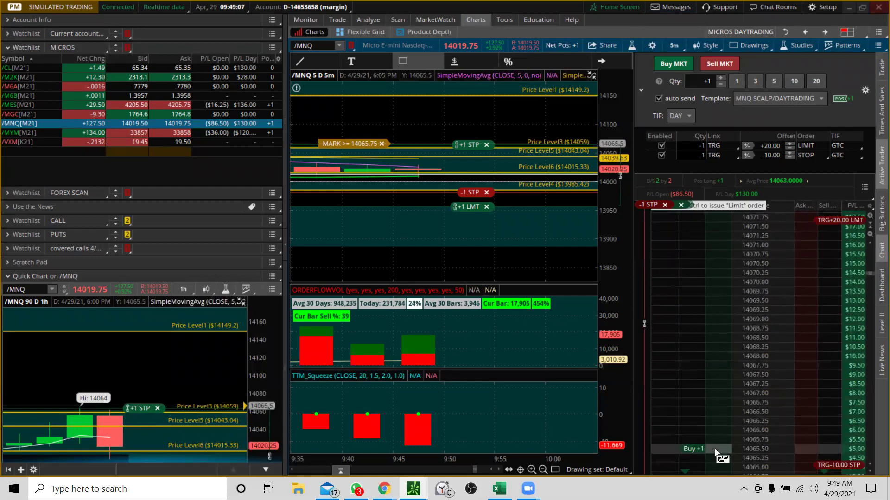
left_click(716, 451)
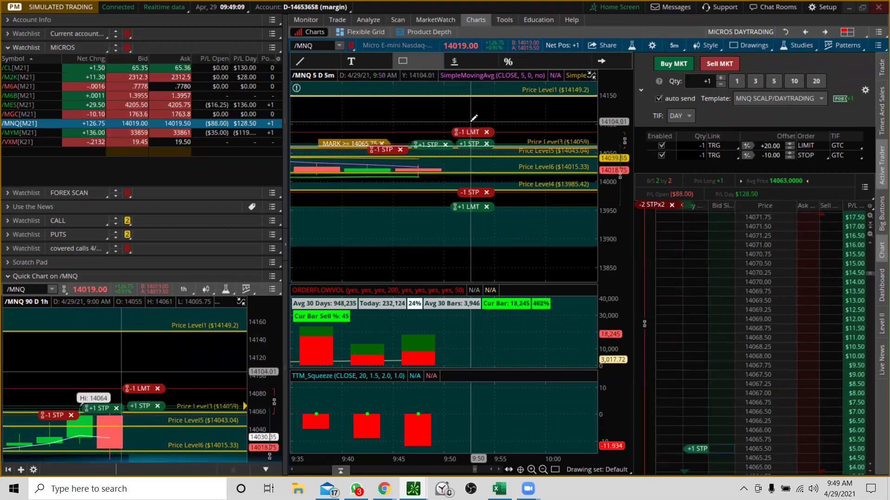
- Move the buy stop's triggered sell limit up to the 14149.2 price level and its triggered sell stop just below the 13985.42 level
left_click_drag(467, 135, 463, 100)
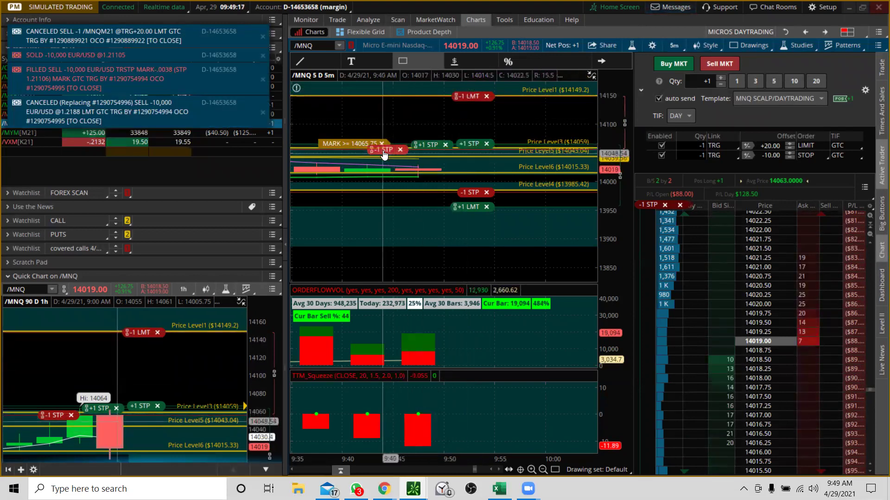
left_click_drag(384, 155, 387, 195)
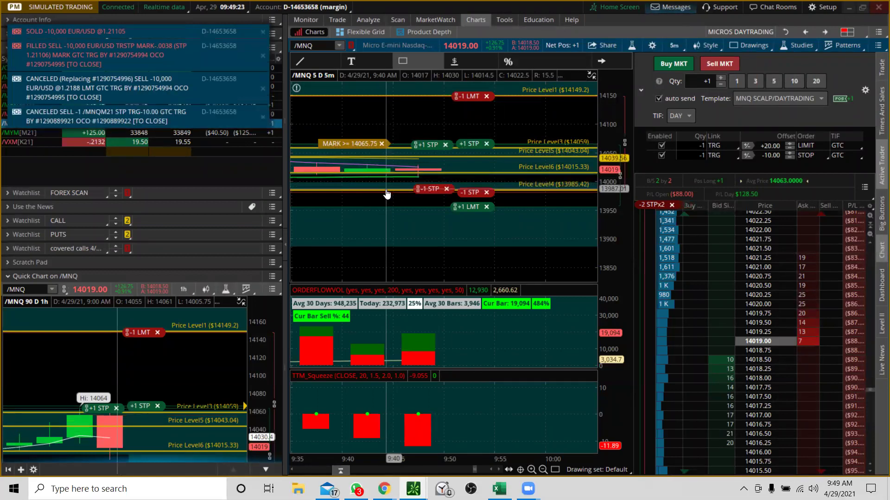
left_click_drag(431, 200, 429, 194)
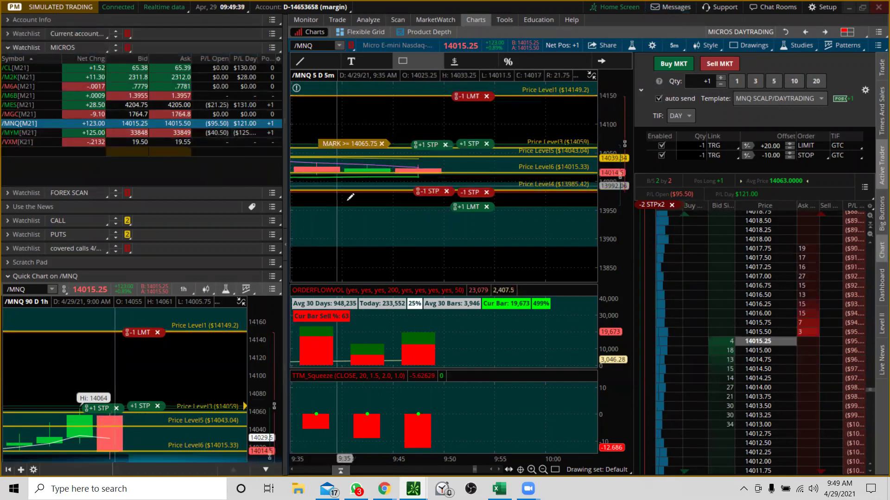
- Autozoom and rescale the /MNQ chart to review all working orders against the price levels
right_click(359, 218)
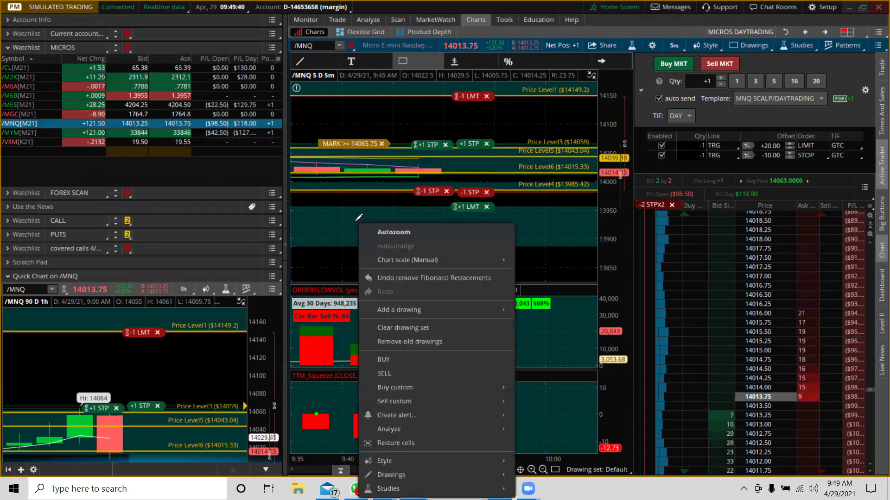
left_click(378, 231)
left_click_drag(473, 211, 538, 208)
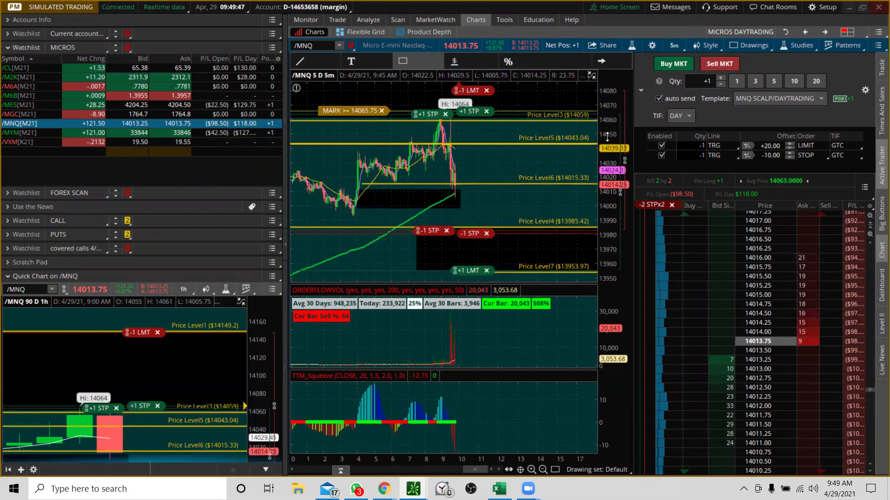
left_click_drag(607, 137, 607, 162)
left_click_drag(376, 244, 639, 89)
left_click_drag(604, 199, 427, 222)
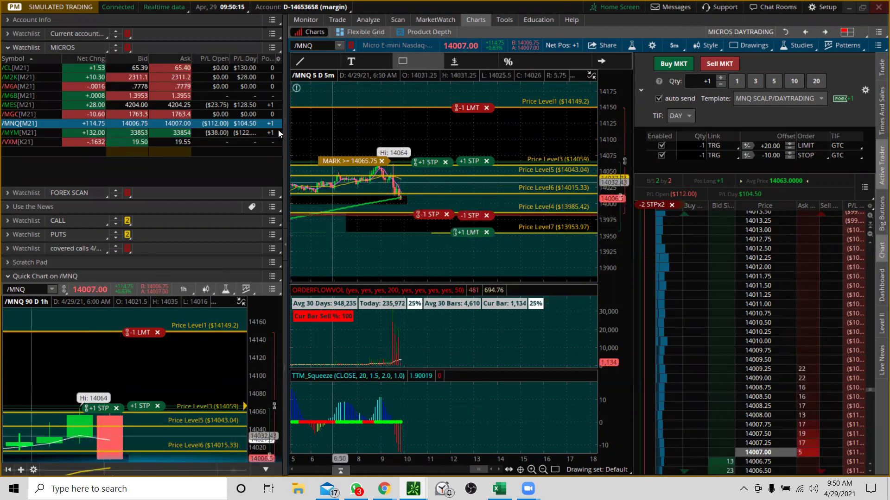
- Switch the chart to /MES and autozoom it to show the recent candles with the Fibonacci levels and orders
left_click(209, 104)
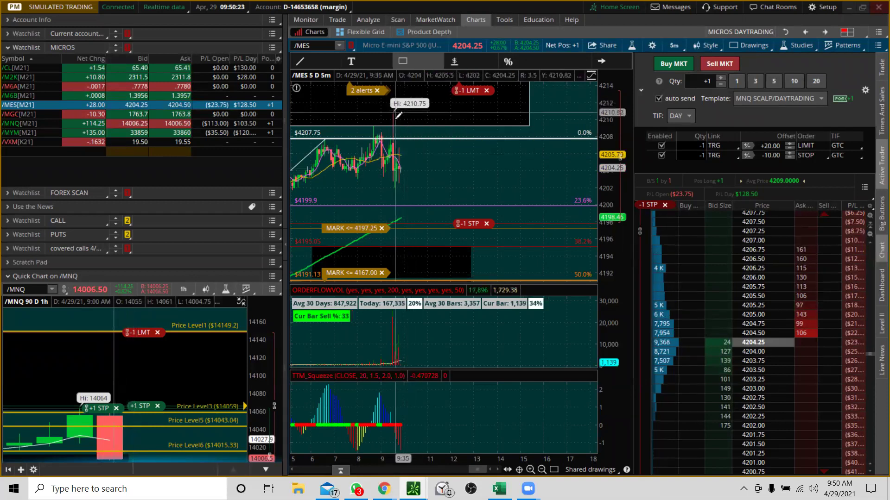
right_click(425, 183)
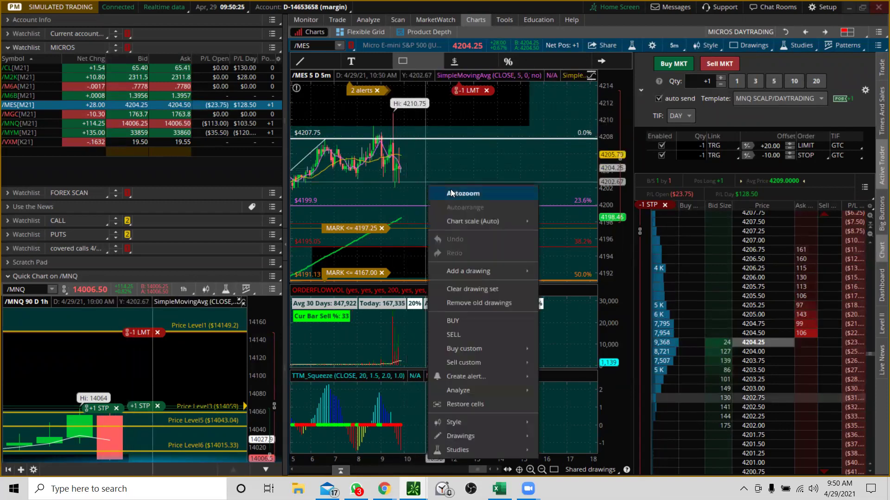
left_click(452, 193)
left_click_drag(456, 190, 719, 118)
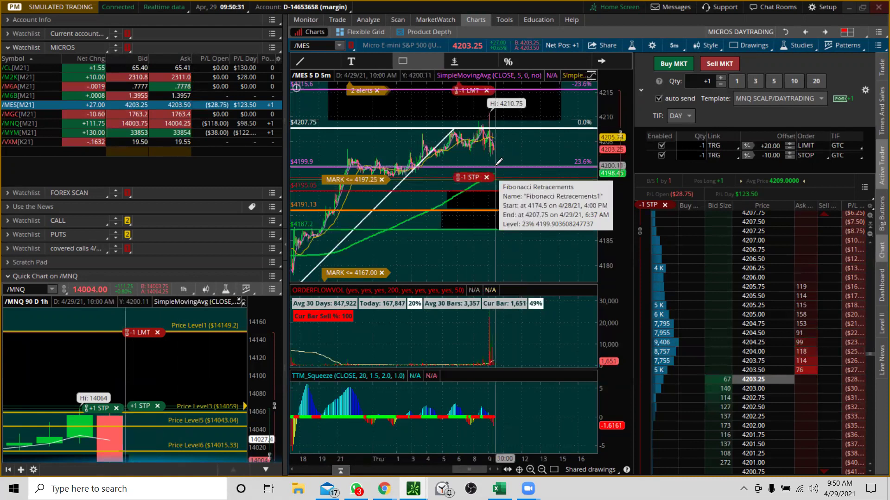
- Draw two V-shaped trendline paths on the /MES chart from about 4209 down to about 4200 and up to about 4212
mouse_move(305, 19)
left_click(301, 62)
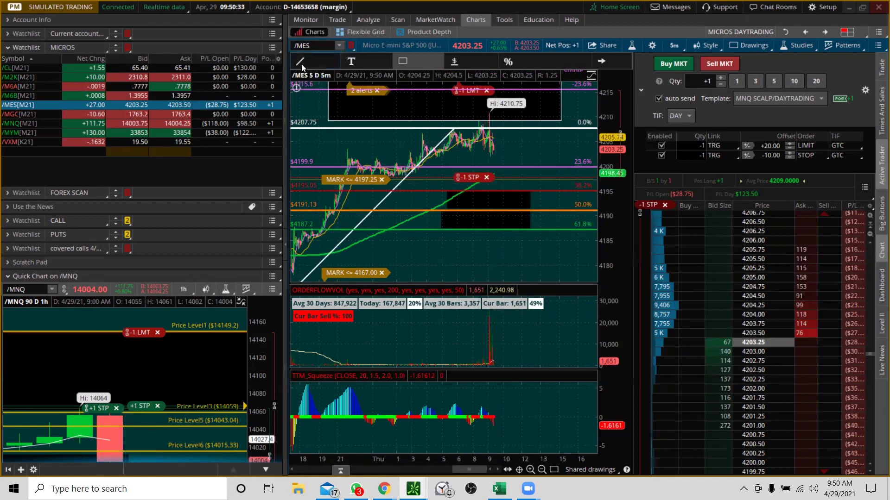
left_click(479, 120)
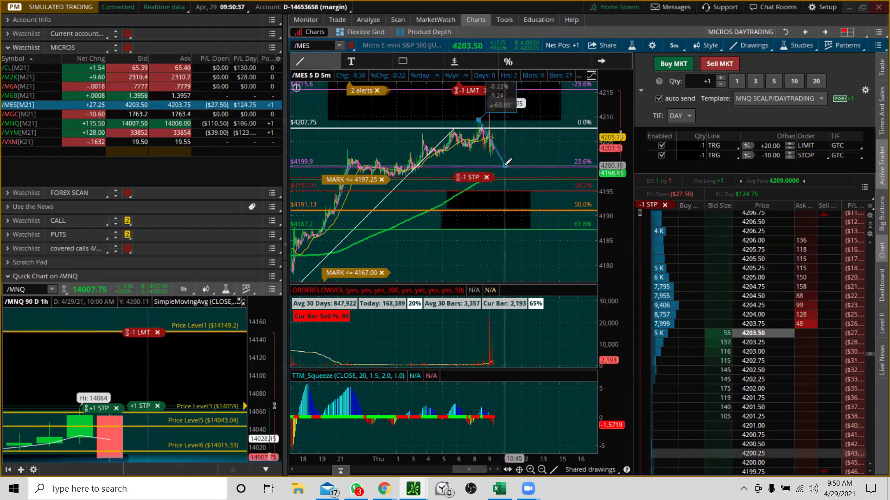
left_click(505, 164)
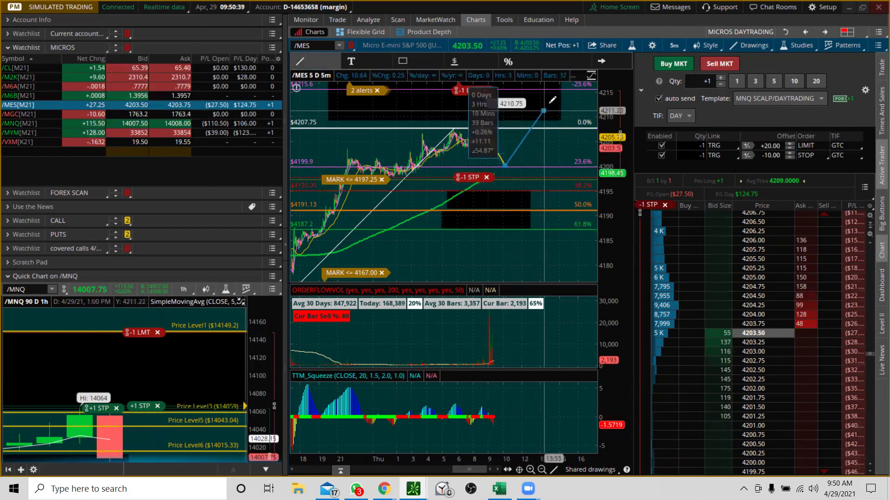
left_click(549, 103)
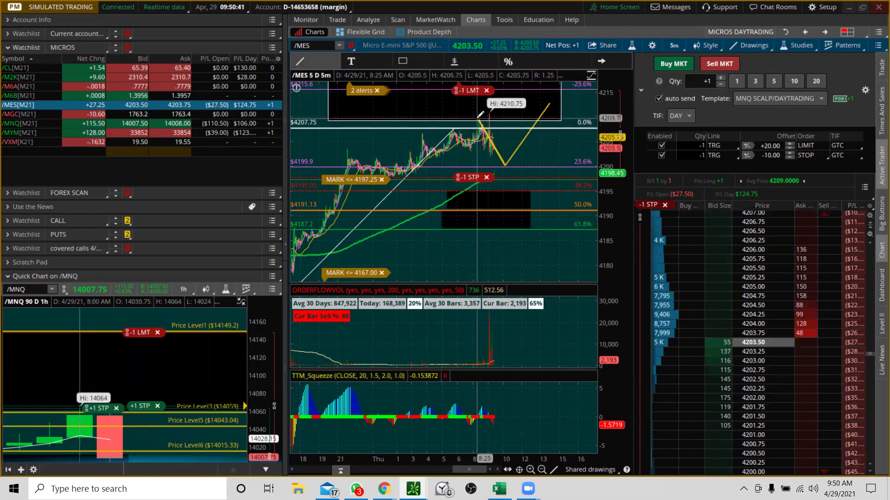
left_click_drag(479, 115, 568, 96)
scroll(529, 133, "up", 3)
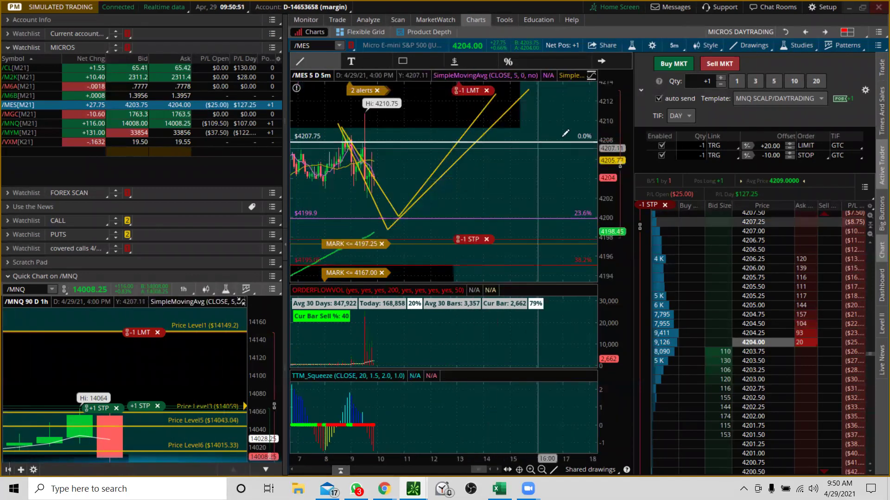
- Rescale the /MES chart around the drawn paths and set its protective sell stop to about 4197.75
left_click_drag(607, 132, 606, 144)
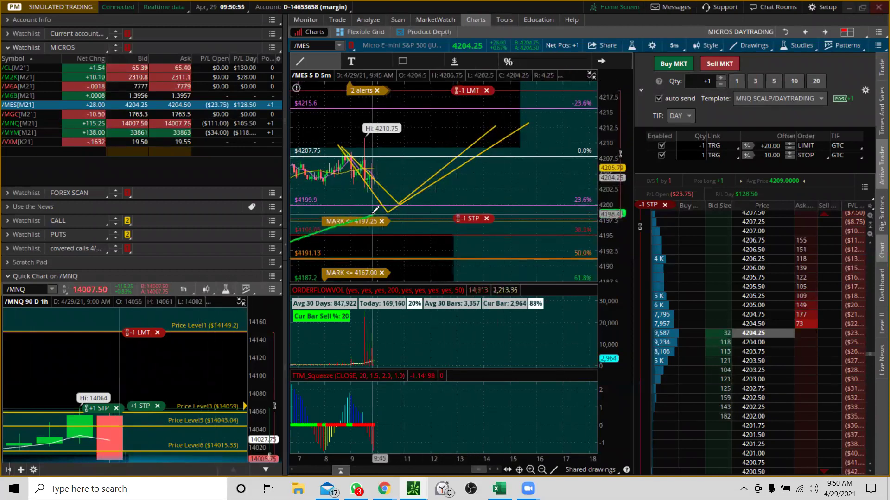
right_click(494, 242)
left_click(513, 229)
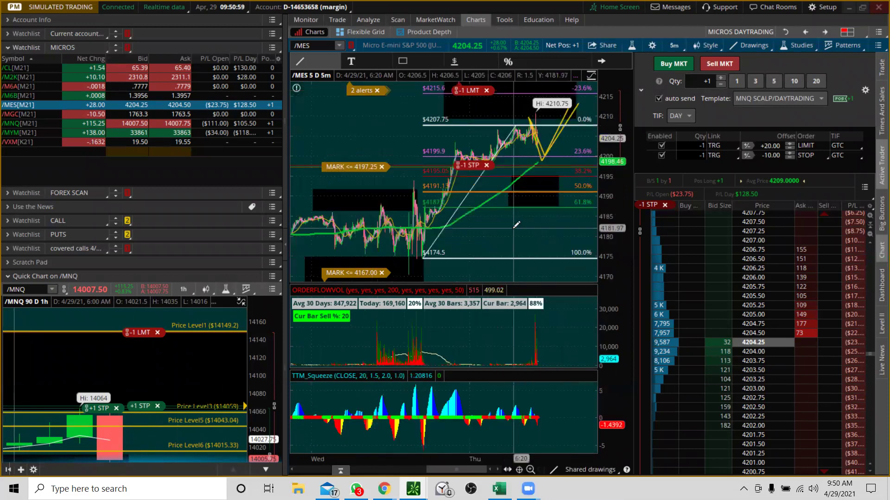
left_click_drag(461, 213, 595, 185)
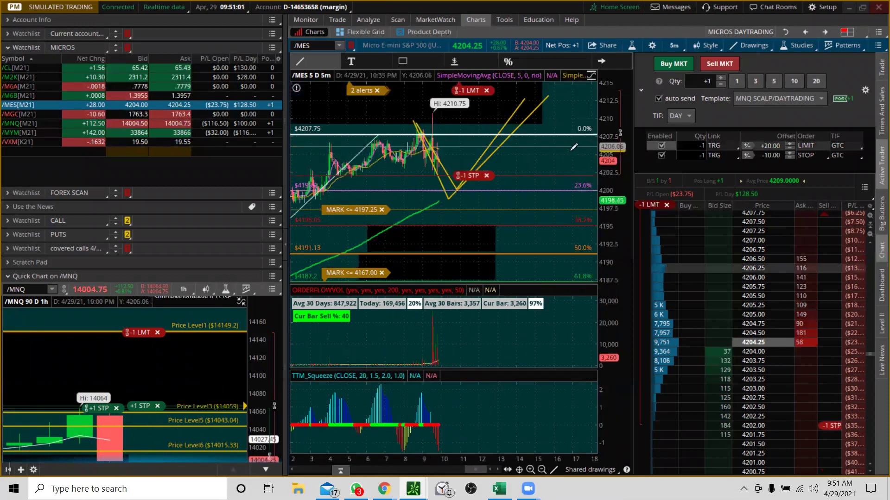
left_click_drag(483, 175, 472, 209)
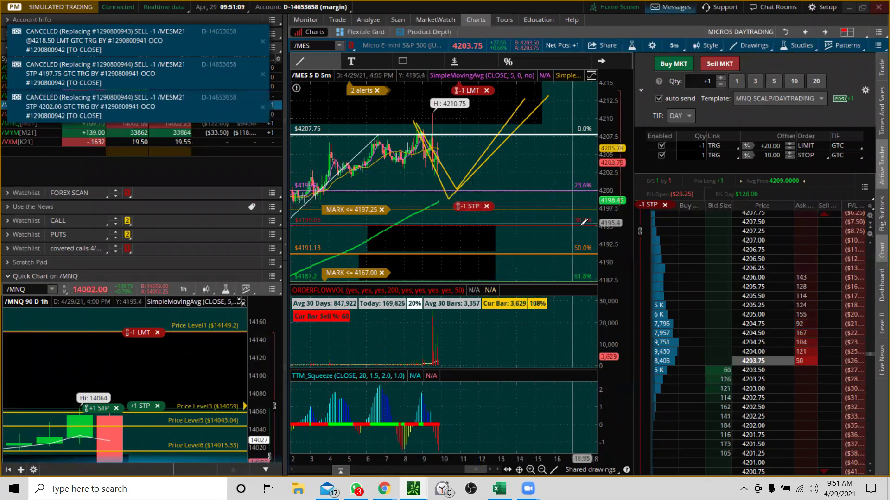
- Shift the two black zone rectangles between the 38.2% and 61.8% retracement levels forward in time, past the current /MES candles
left_click_drag(615, 116, 616, 134)
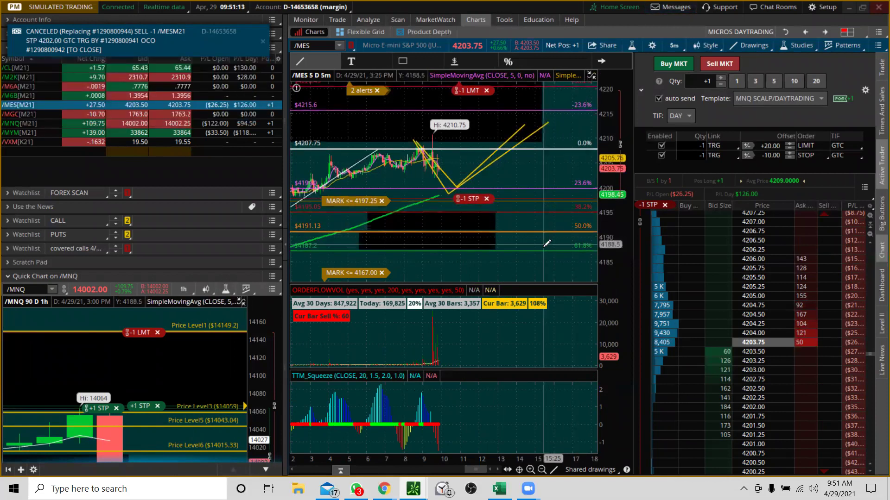
right_click(463, 216)
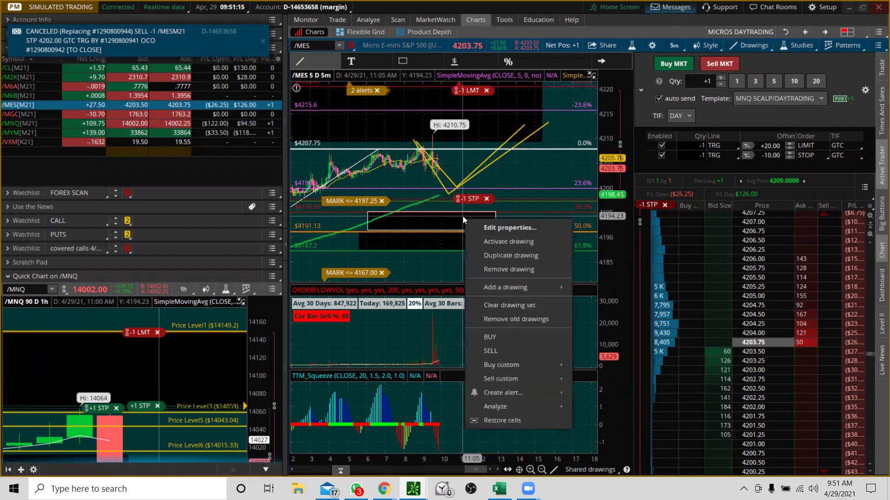
mouse_move(442, 223)
left_mouse_down()
mouse_move(436, 219)
mouse_move(519, 222)
left_mouse_up()
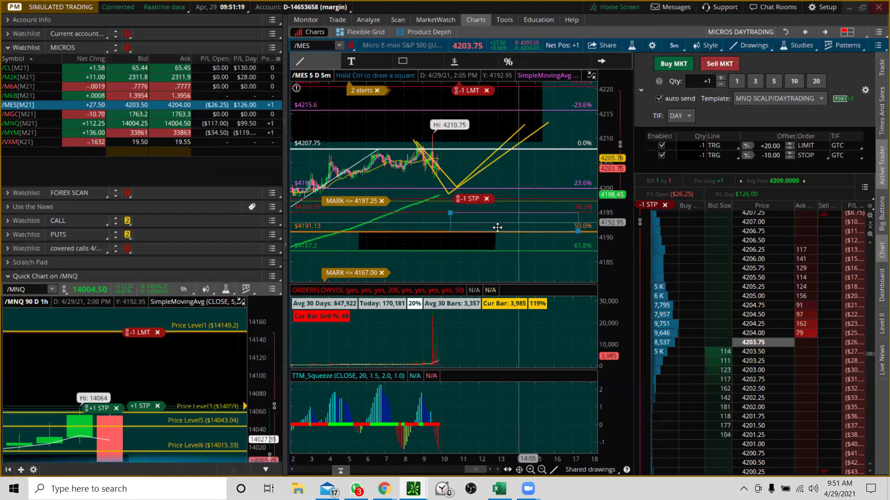
mouse_move(468, 241)
left_mouse_down()
mouse_move(542, 241)
mouse_move(475, 241)
left_mouse_up()
right_click(472, 249)
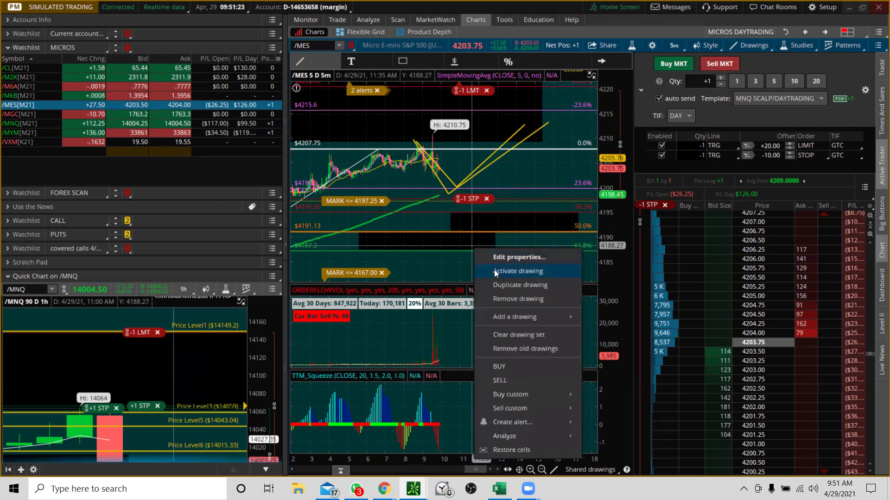
left_click(493, 270)
left_click_drag(492, 247, 526, 242)
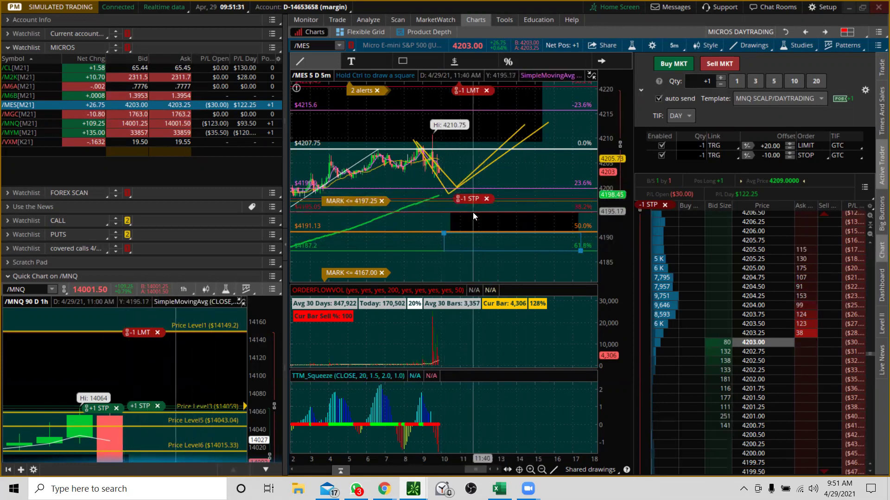
left_click(405, 239)
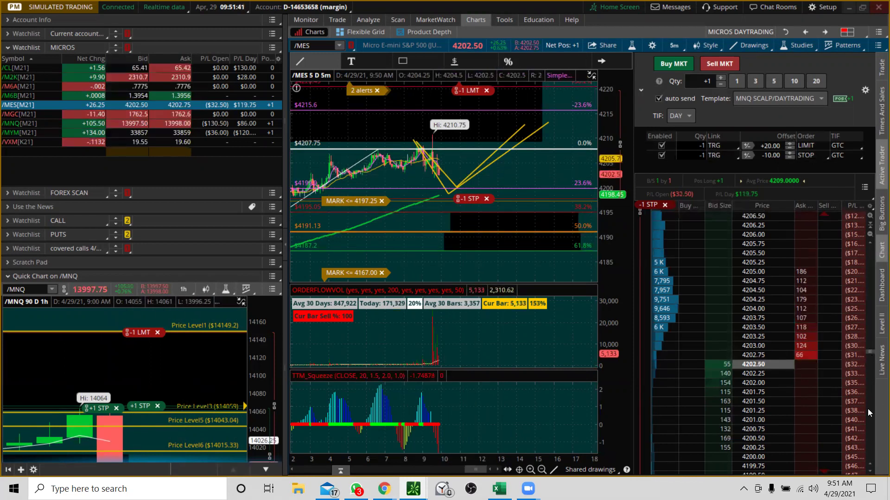
- Place a bracketed one-contract /MES sell stop at 4194.50 with its buy limit at 4191.25 and its protective buy stop at about 4212
scroll(744, 375, "down", 12)
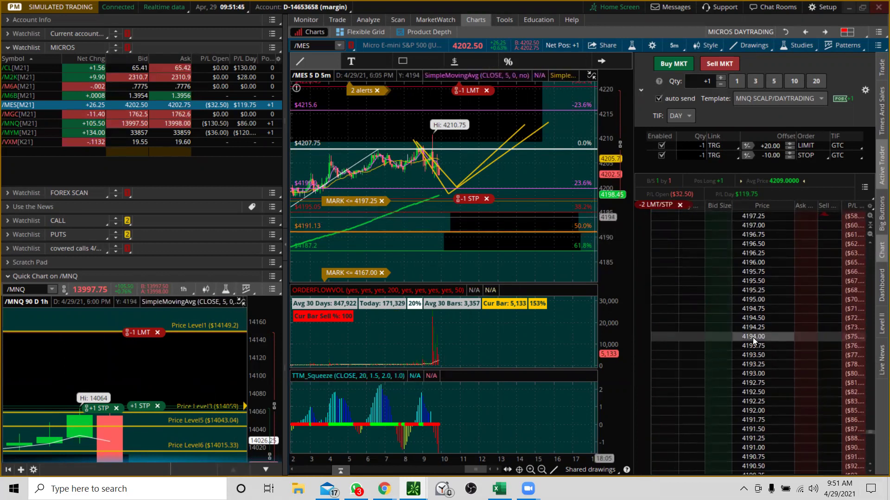
left_click(801, 338)
left_click_drag(469, 226, 467, 220)
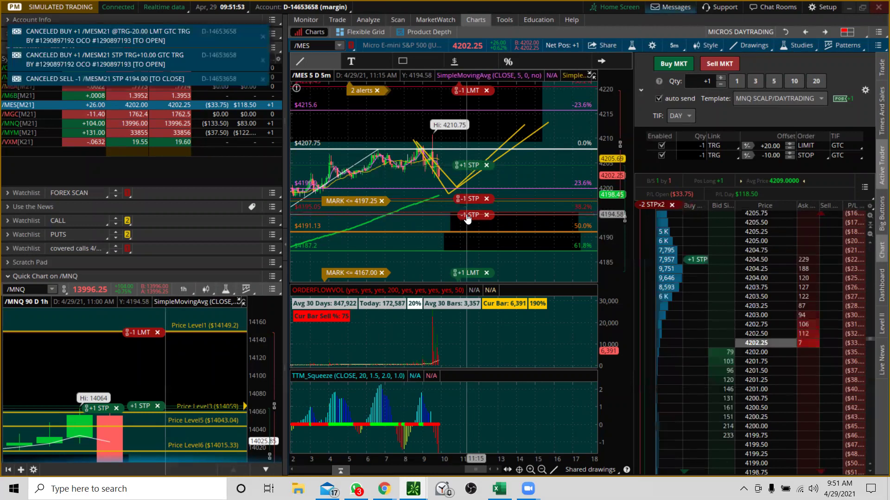
left_click_drag(472, 275, 466, 236)
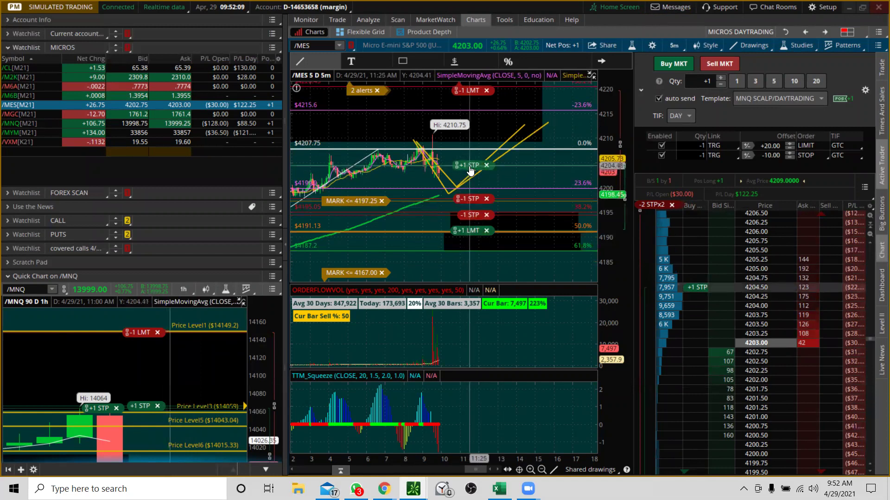
left_click_drag(467, 172, 466, 132)
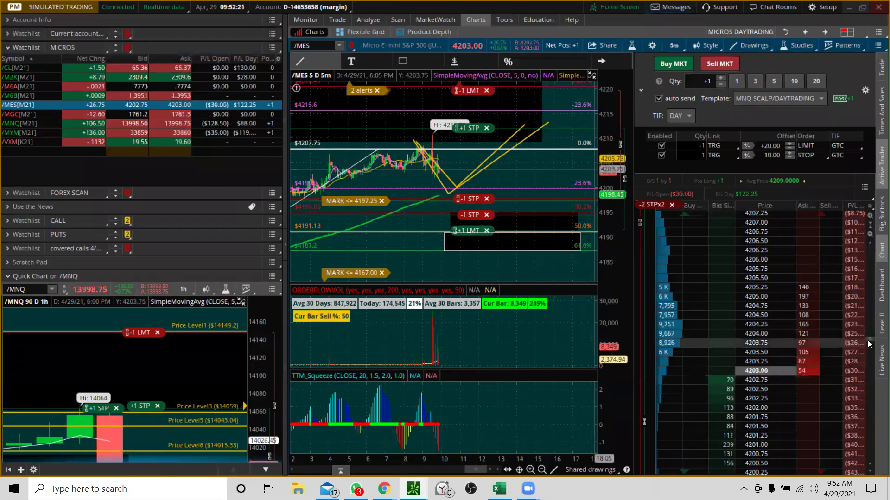
- Place a second bracketed /MES sell stop at about 4190.50 and move its buy limit target to about 4187.25
left_click_drag(867, 338, 871, 444)
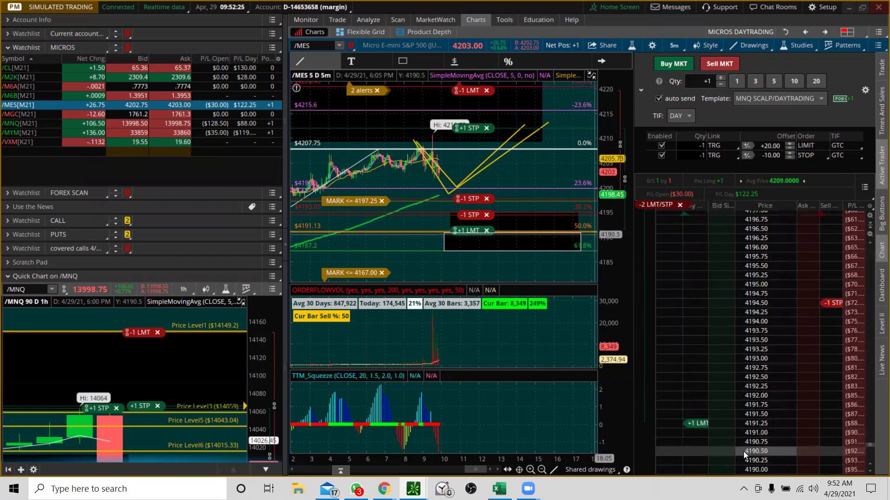
left_click(801, 468)
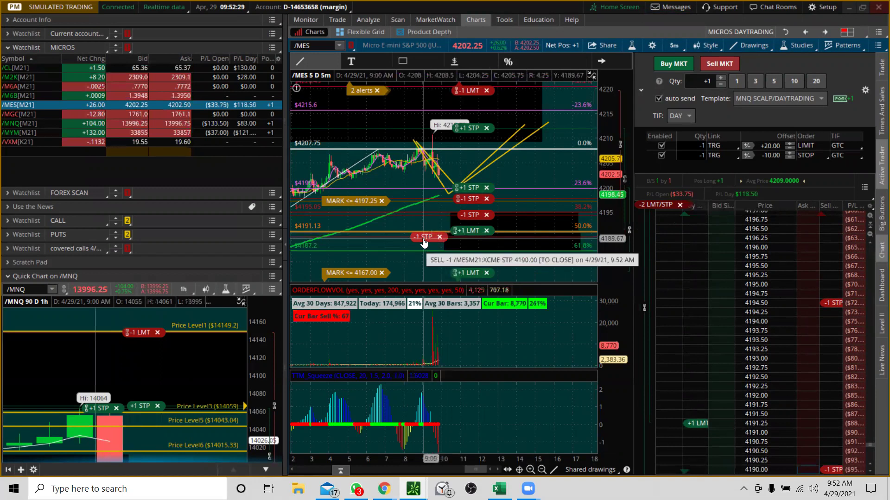
left_click_drag(424, 241, 421, 239)
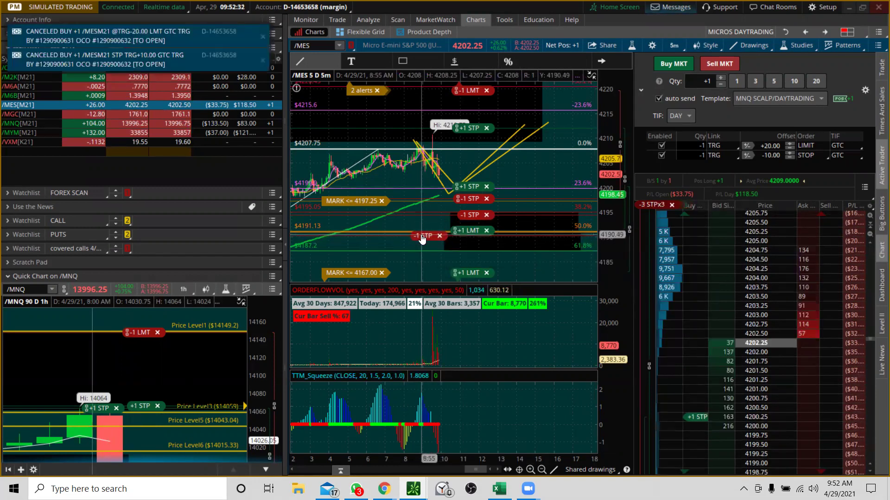
left_click_drag(472, 277, 471, 255)
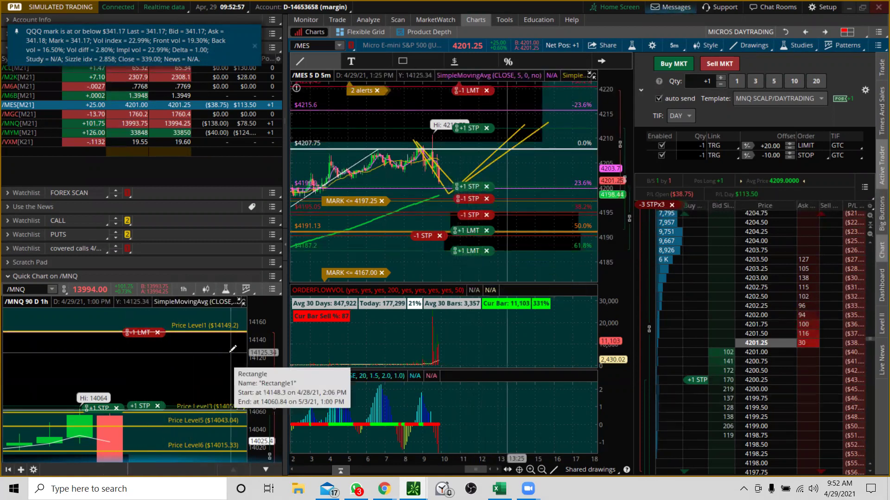
- Load the DAYTRADING OPTIONS chart grid and dismiss the QQQ alert notification
left_click_drag(259, 315, 259, 334)
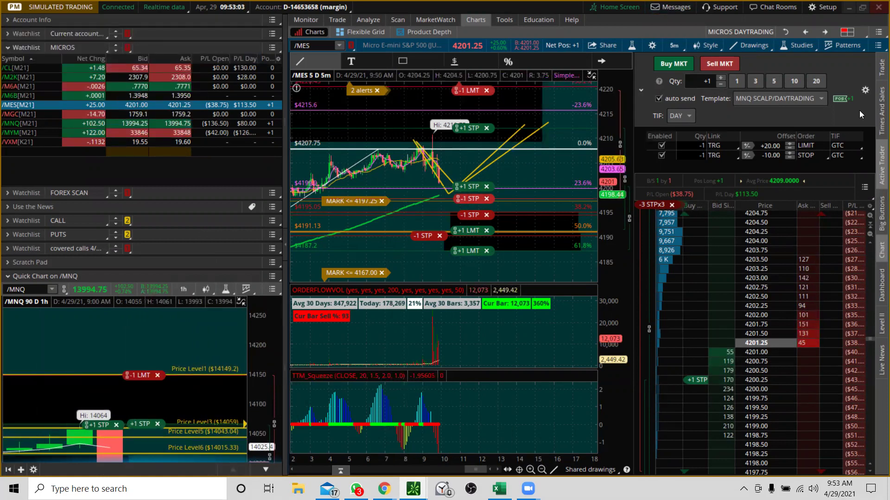
left_click(846, 32)
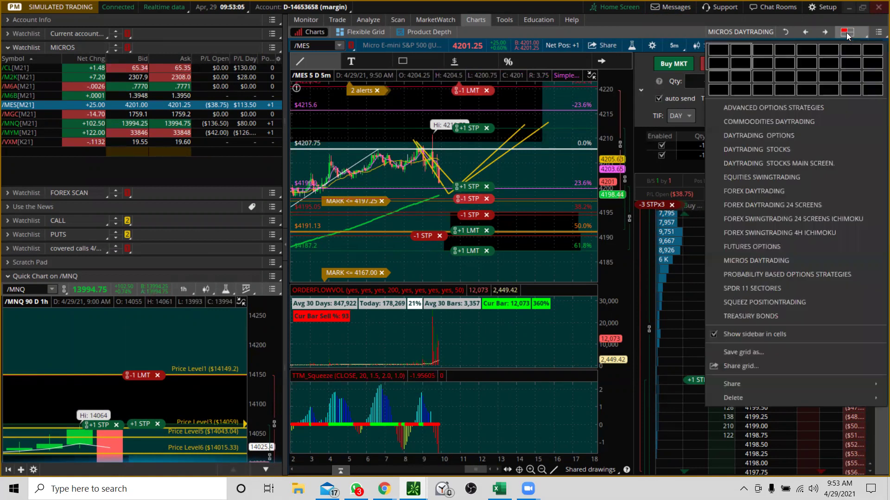
left_click(773, 135)
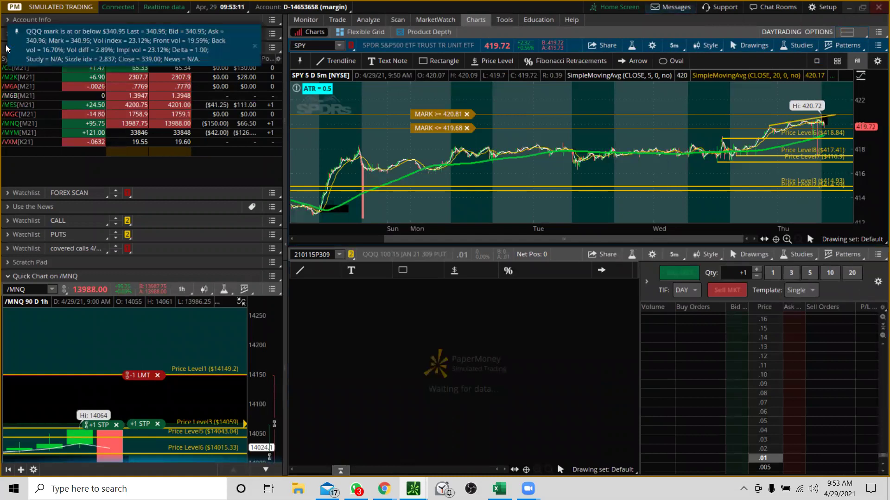
left_click(254, 47)
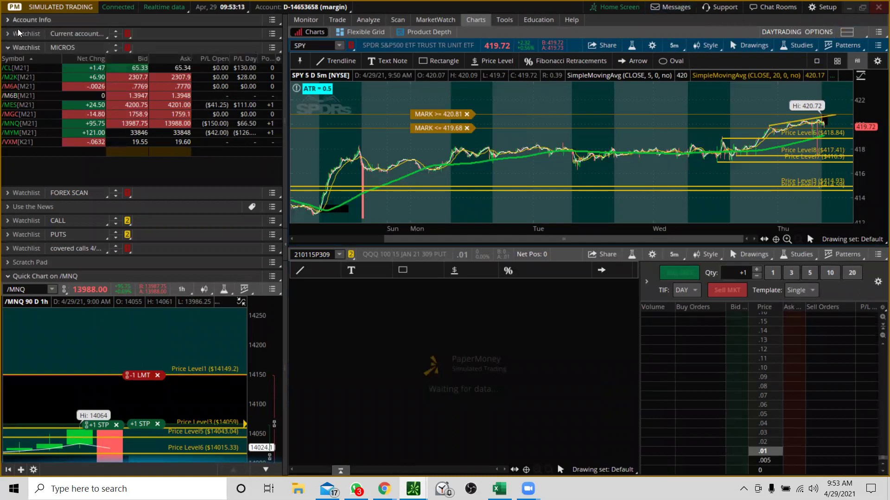
- Collapse the MICROS watchlist and expand the PUTS watchlist, leaving the CALL watchlist collapsed
left_click(8, 48)
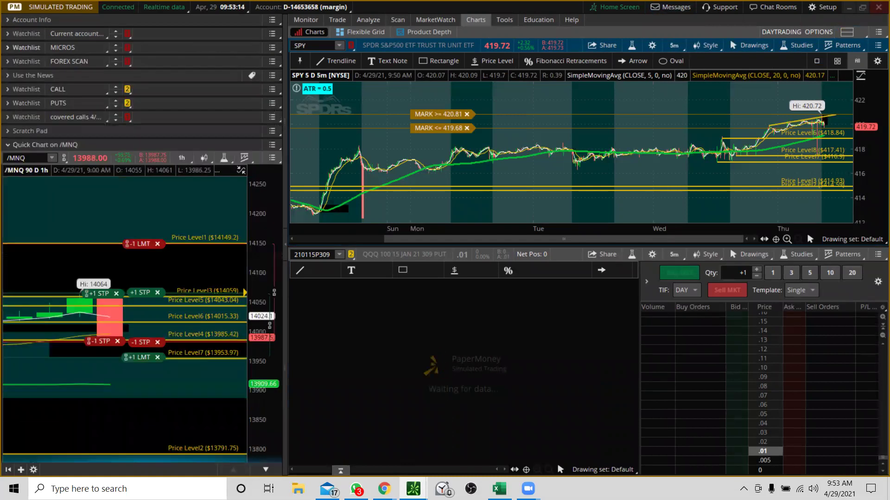
left_click(6, 90)
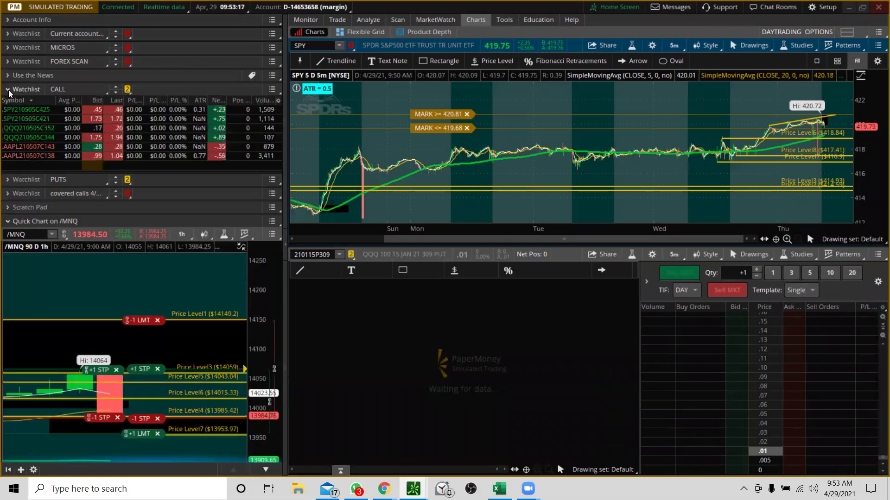
left_click(8, 90)
left_click(8, 103)
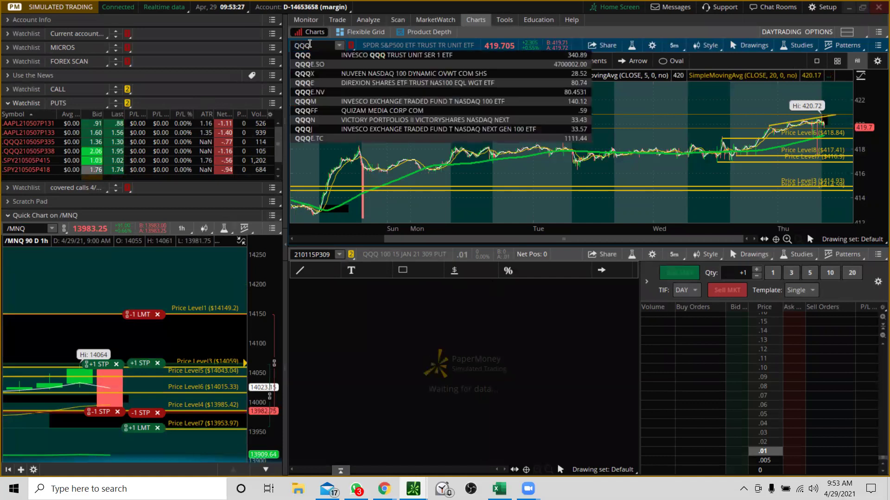
- Switch the SPY chart to QQQ and scale it to show this morning's five-minute candles above the 340 price level
key("Return")
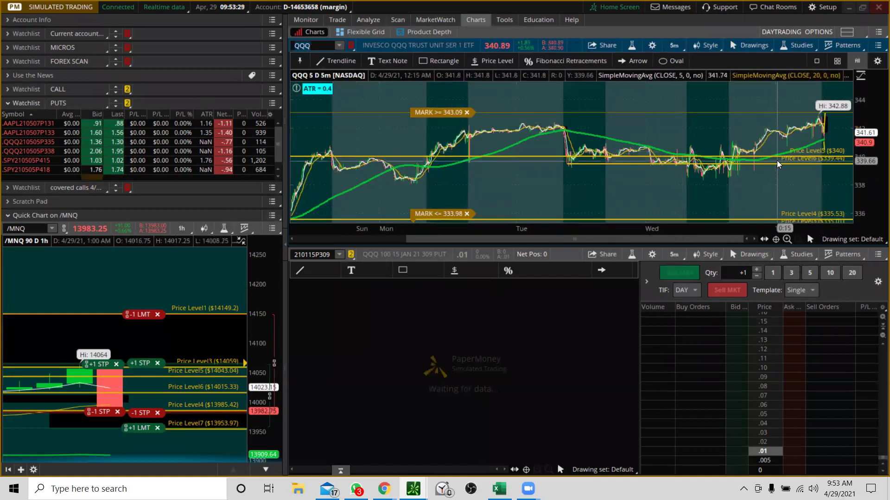
scroll(825, 135, "up", 5)
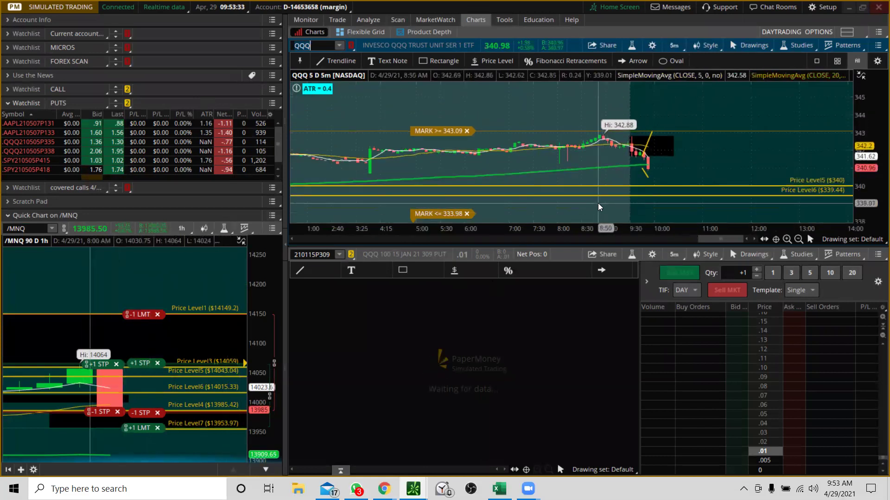
scroll(378, 156, "up", 3)
scroll(519, 156, "up", 4)
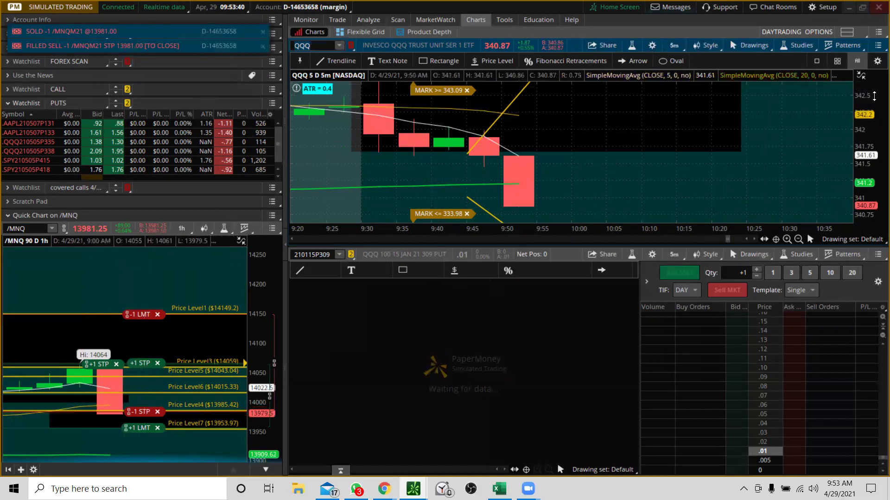
left_click_drag(864, 129, 864, 144)
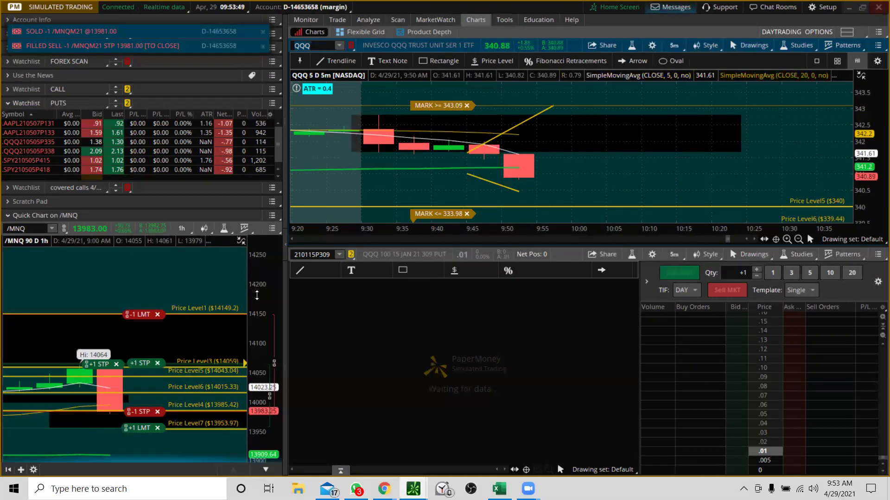
left_click_drag(257, 295, 257, 320)
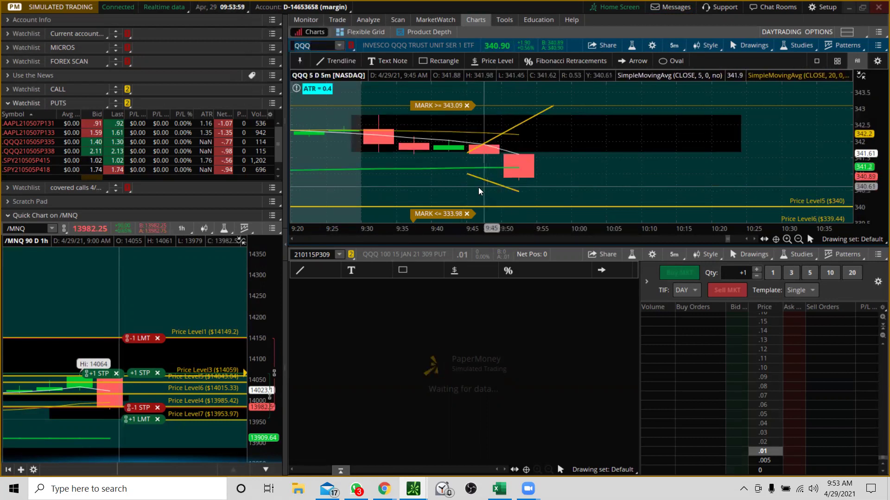
- Remove the two short yellow trendlines around the latest candles on the QQQ chart
right_click(494, 185)
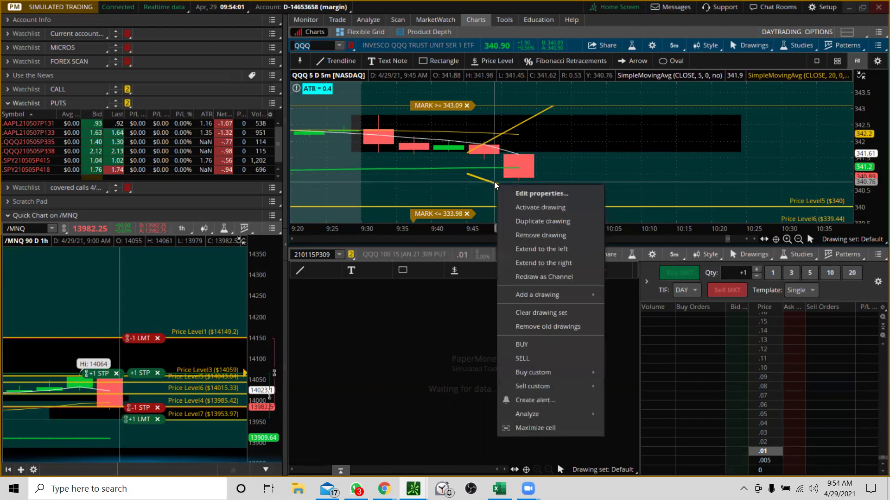
left_click(520, 235)
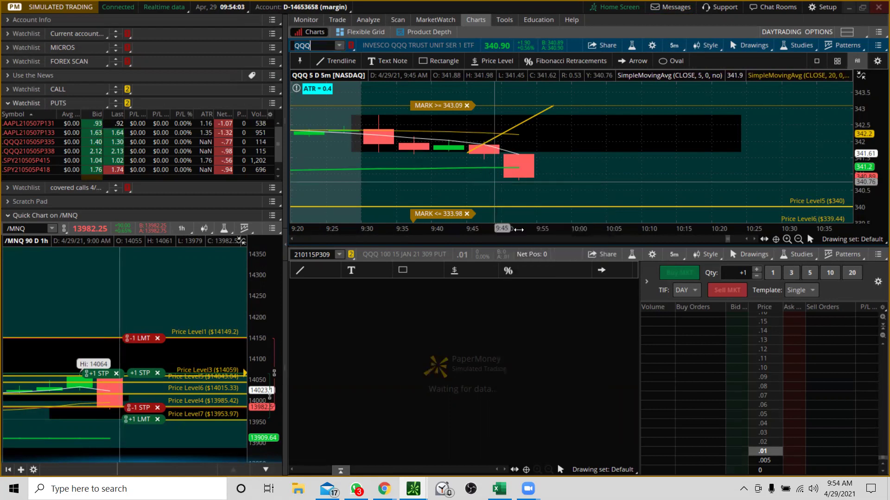
right_click(552, 110)
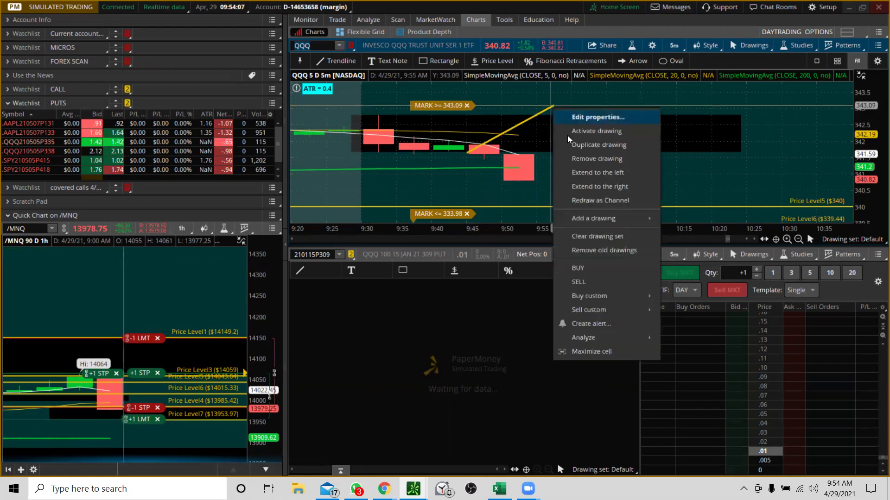
left_click(579, 159)
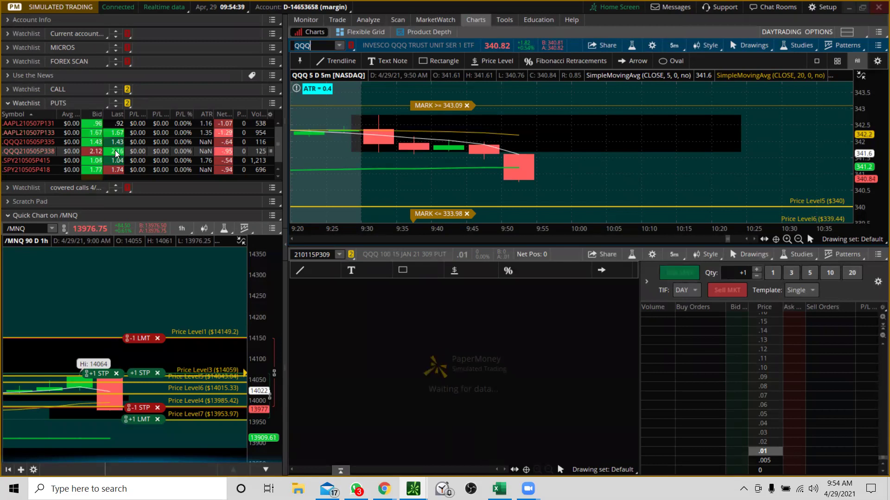
- Load the QQQ 5 May 21 338 put from the PUTS watchlist into the option chart and widen its price scale
left_click(37, 152)
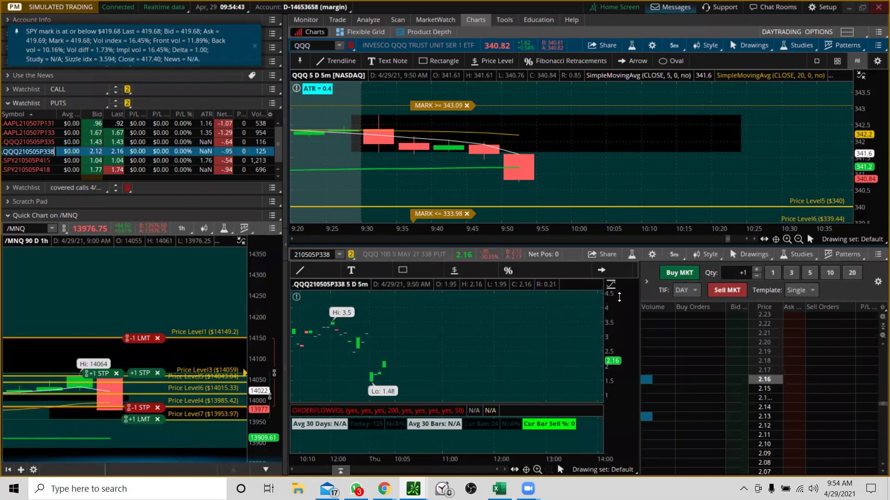
left_click_drag(620, 297, 619, 333)
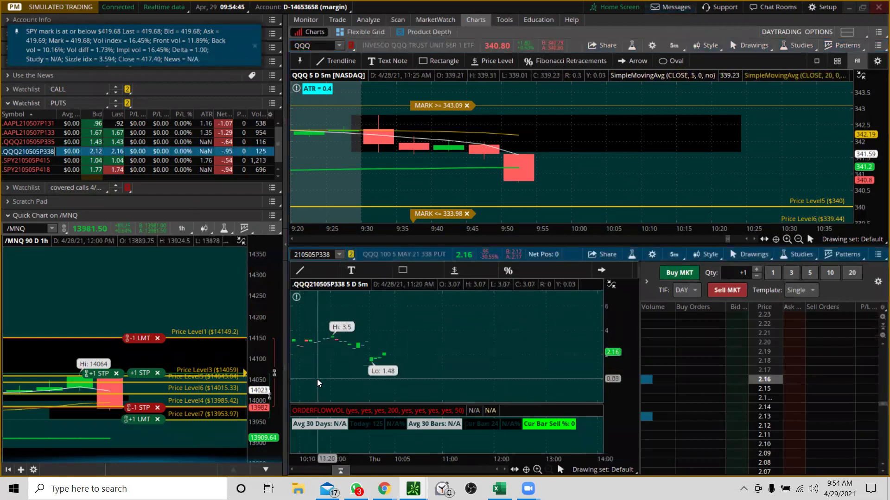
left_click_drag(453, 303, 491, 287)
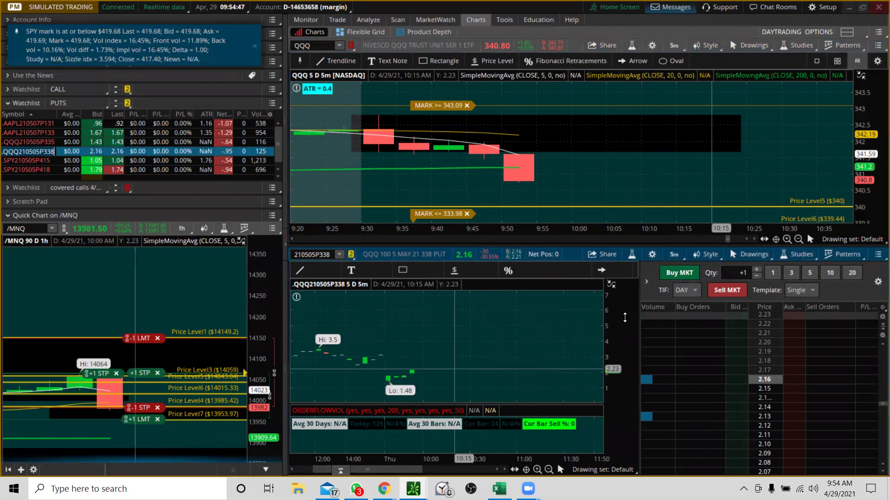
left_click_drag(621, 317, 621, 343)
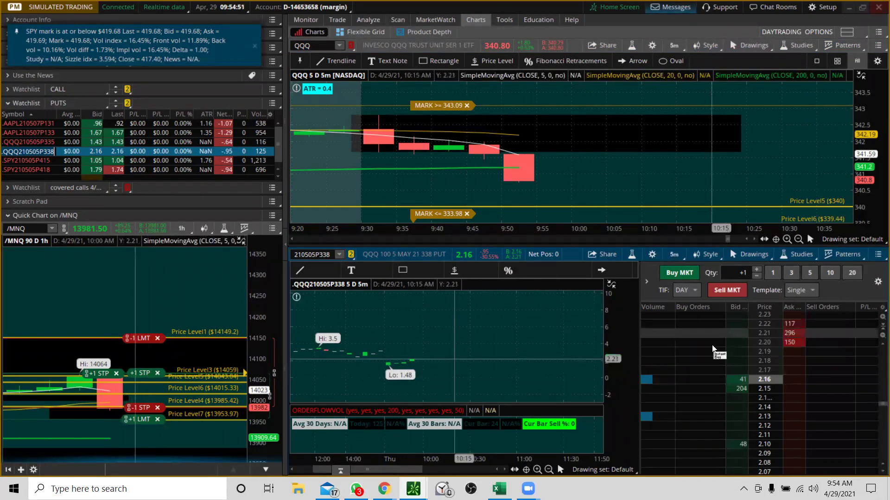
- Apply the OPCIONES ESPECULATIVAS 5% order template and buy one QQQ 338 put contract at market
left_click(727, 290)
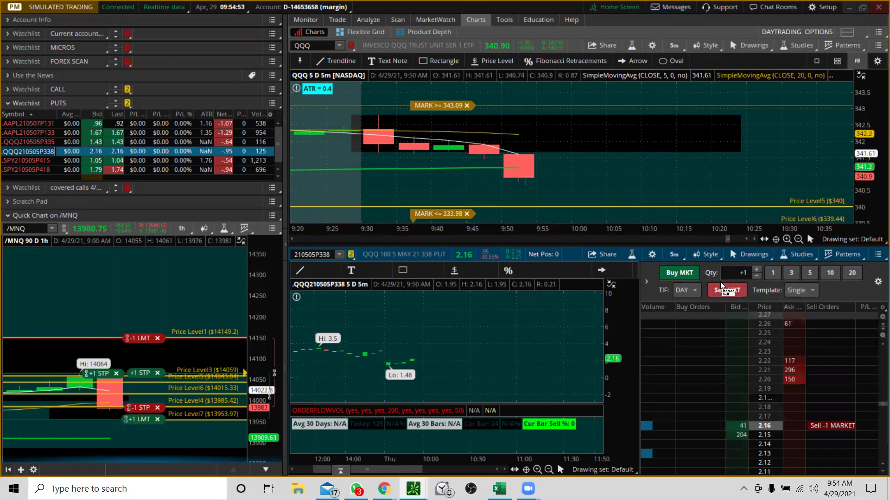
left_click(799, 295)
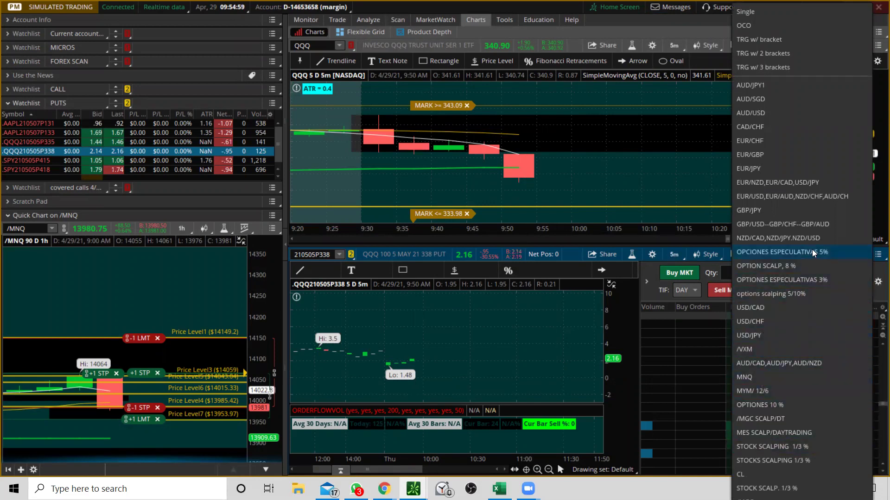
left_click(794, 253)
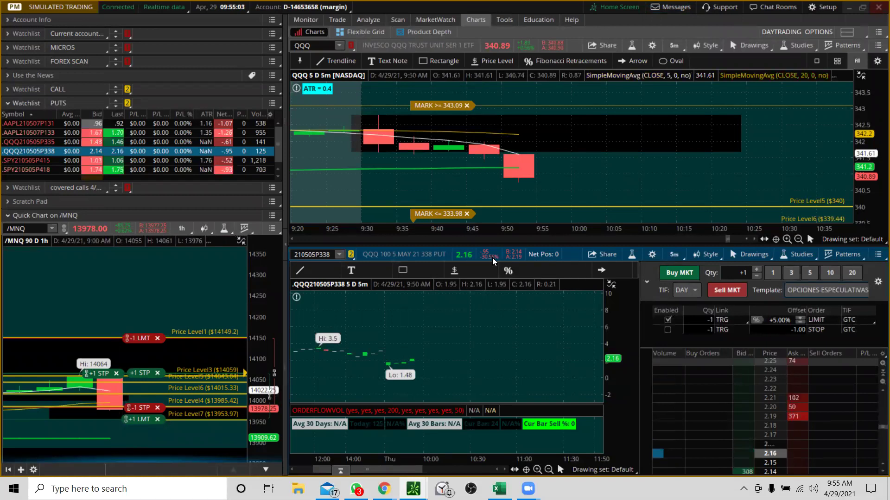
left_click(679, 274)
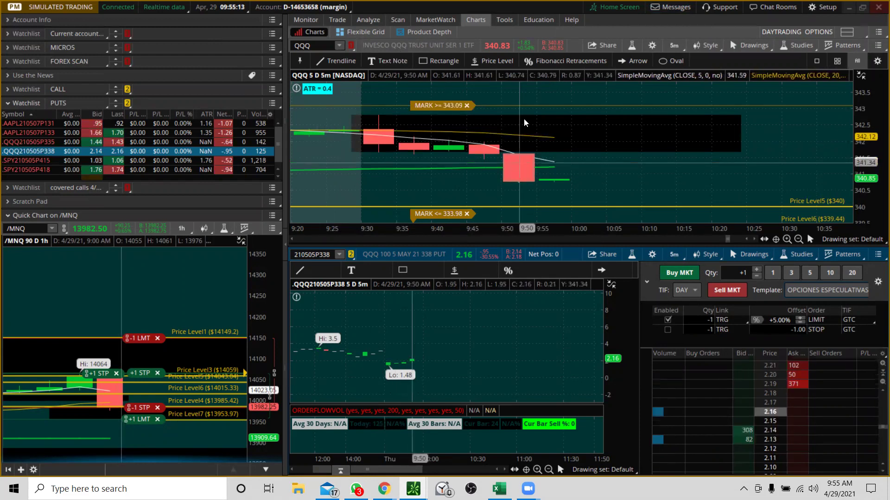
left_click(488, 63)
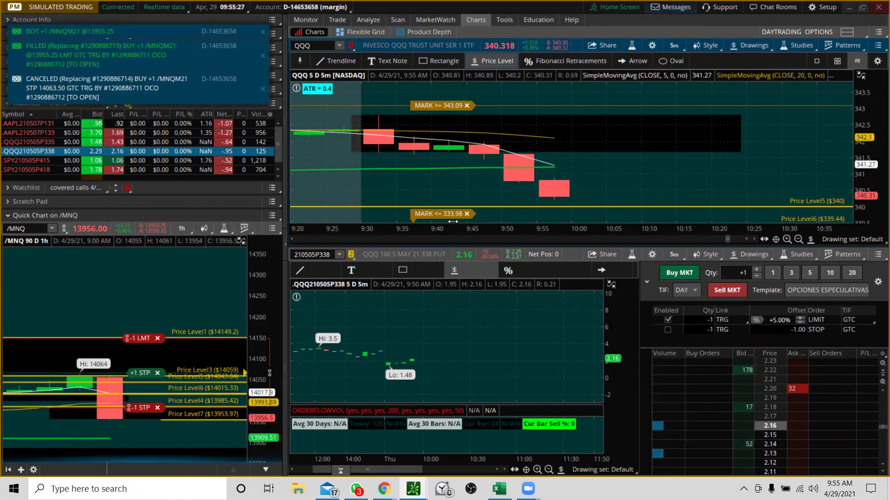
mouse_move(695, 274)
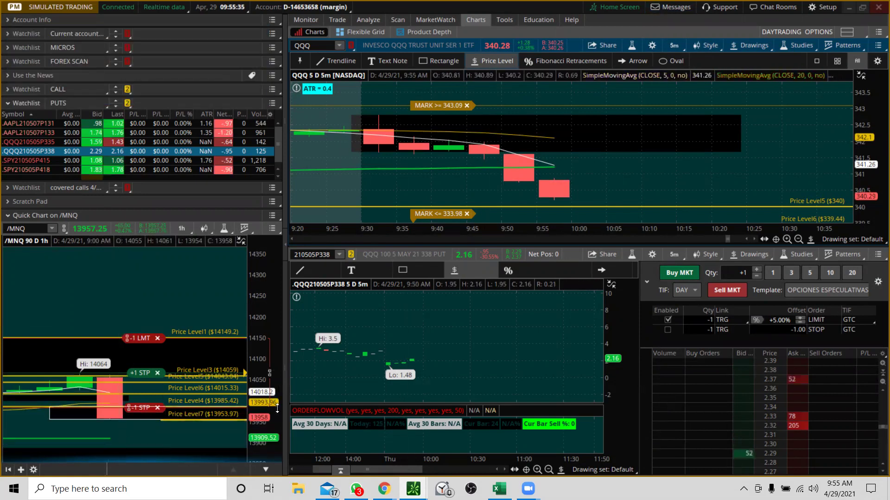
left_click(681, 274)
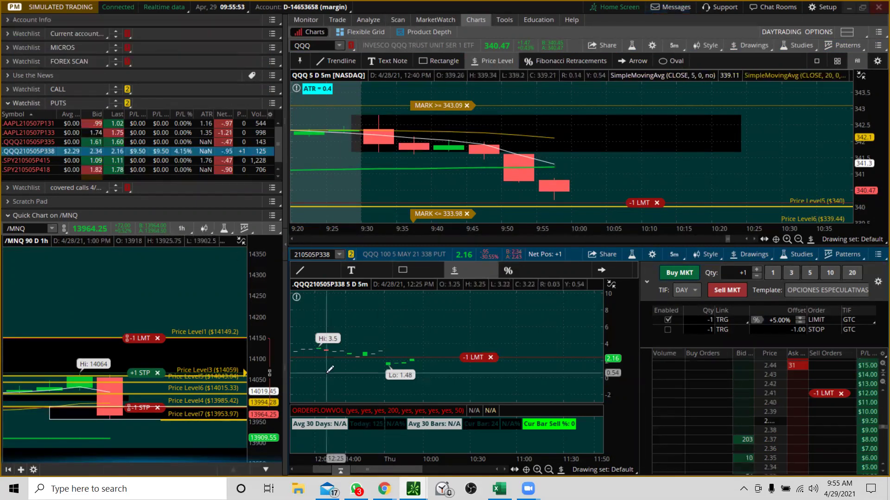
- Cancel the working sell limit order that serves as the QQQ 338 put's 5% profit target
left_click(492, 357)
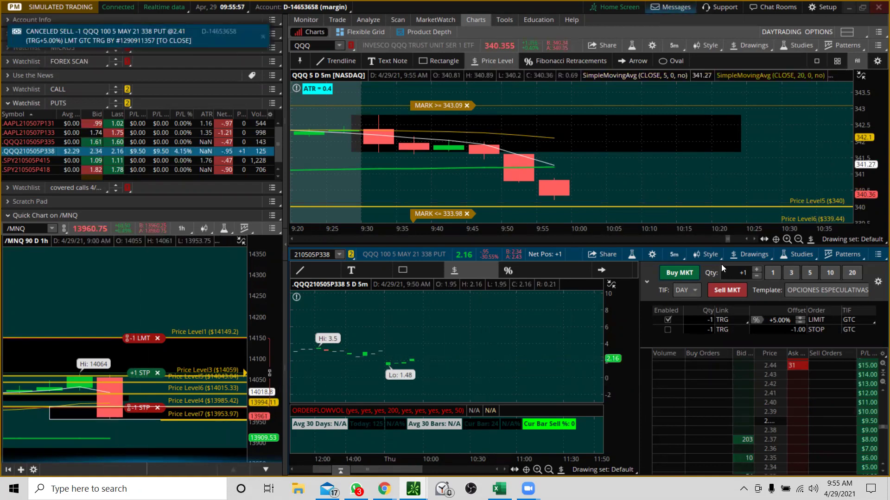
left_click(726, 294)
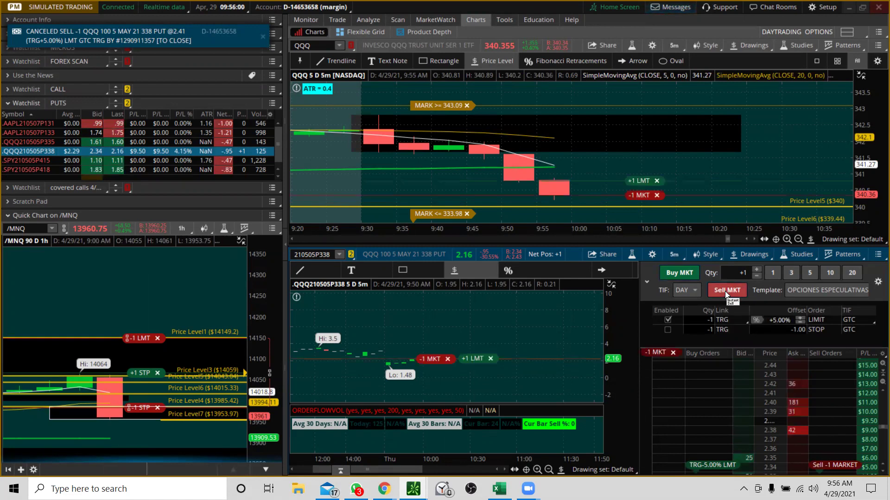
left_click(656, 195)
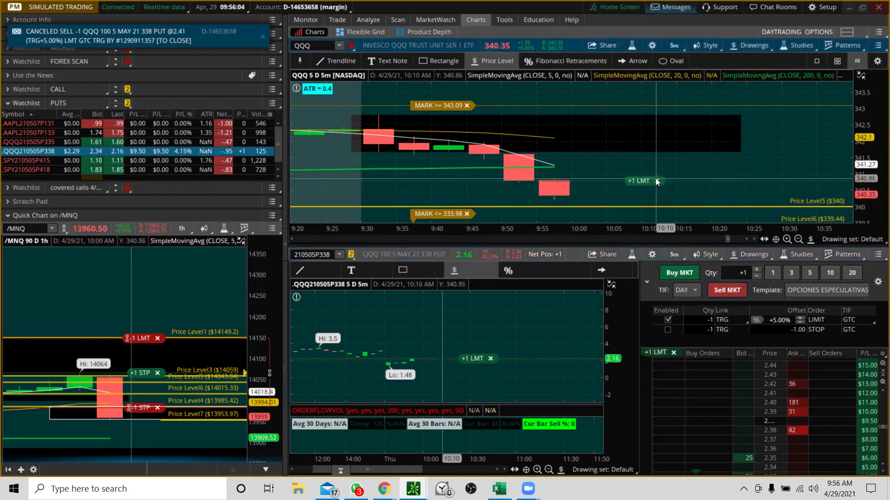
left_click(656, 181)
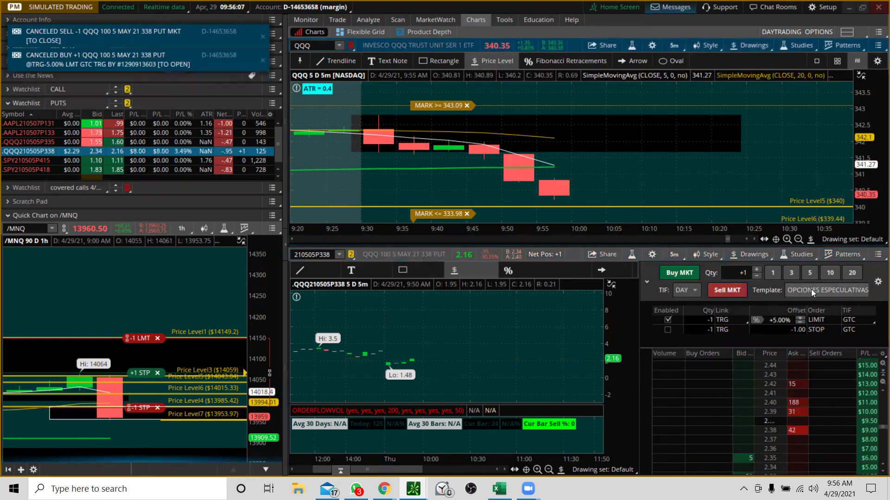
- Switch the order template to Single and sell the one QQQ 338 put contract at market
left_click(811, 289)
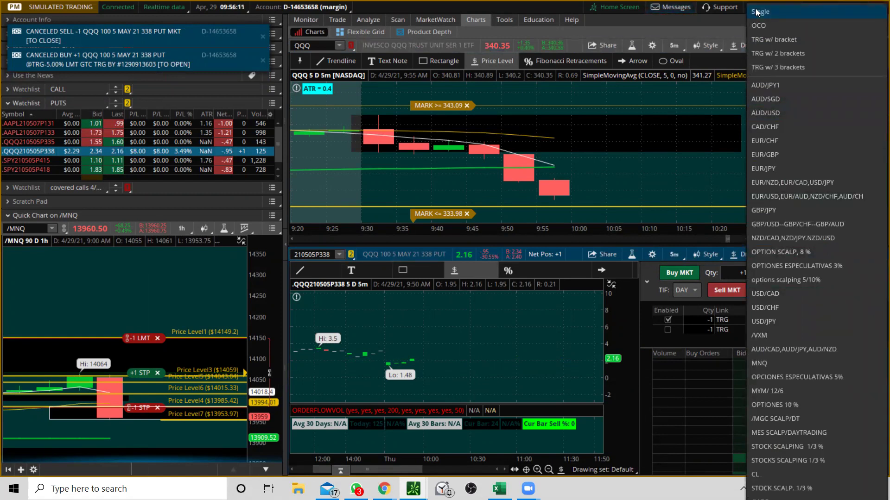
left_click(756, 11)
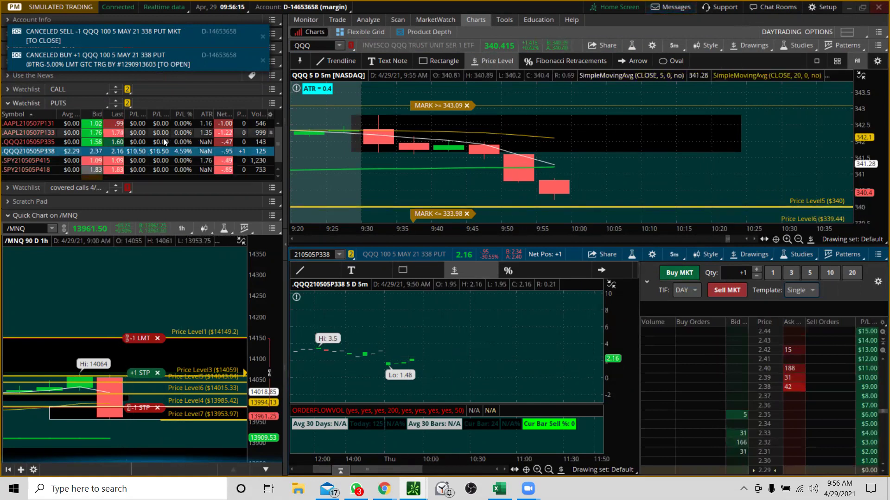
left_click(720, 291)
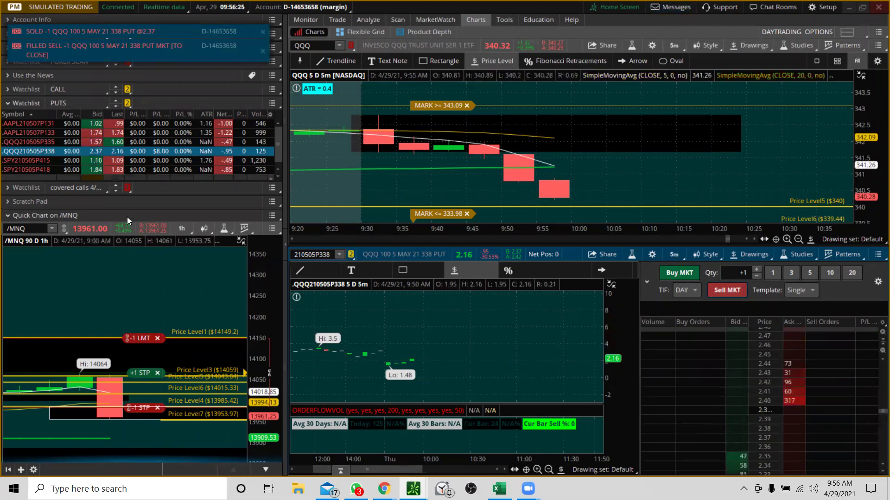
left_click(700, 252)
mouse_move(668, 273)
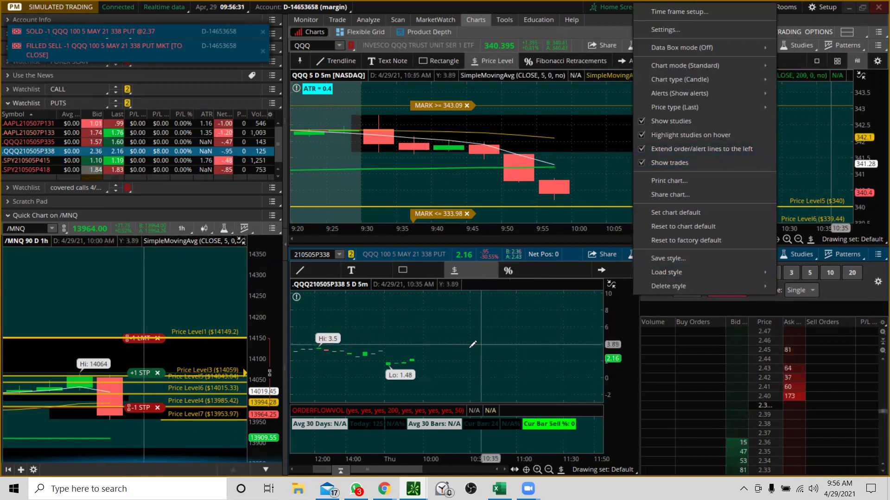
left_click(618, 327)
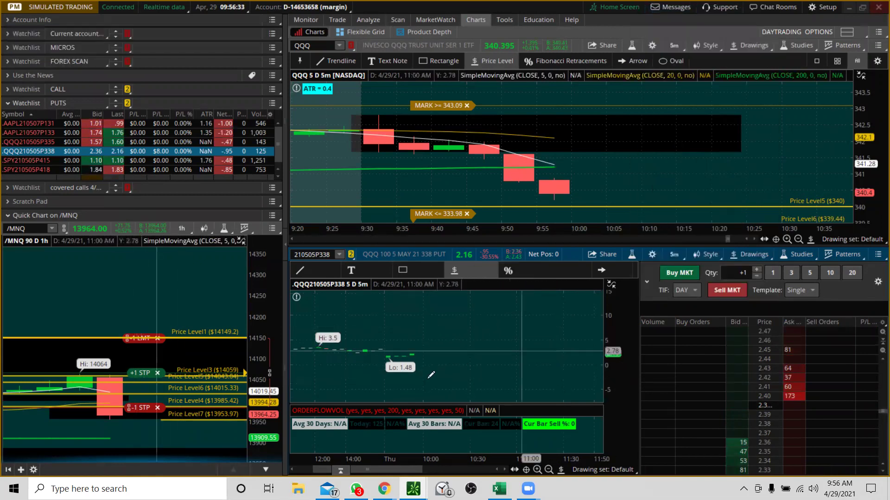
left_click_drag(350, 375, 522, 301)
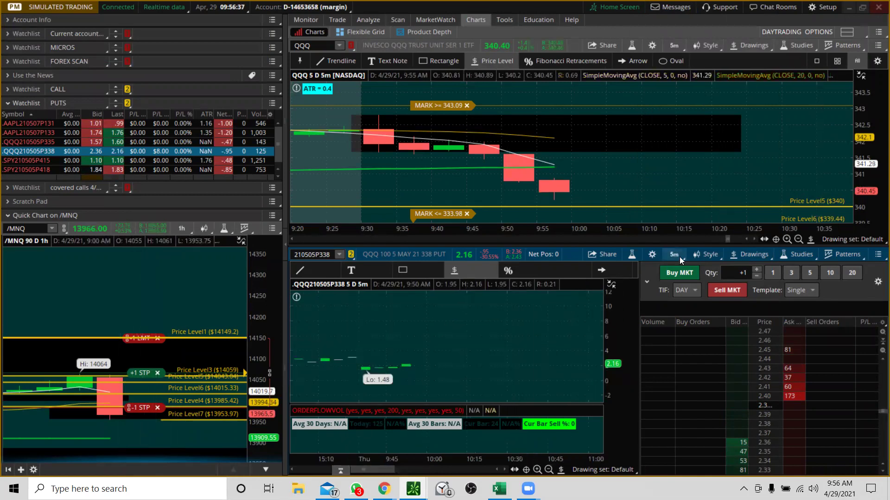
- Enable Show Social Sentiment in the Equities chart settings of the QQQ 338 put chart
left_click(651, 254)
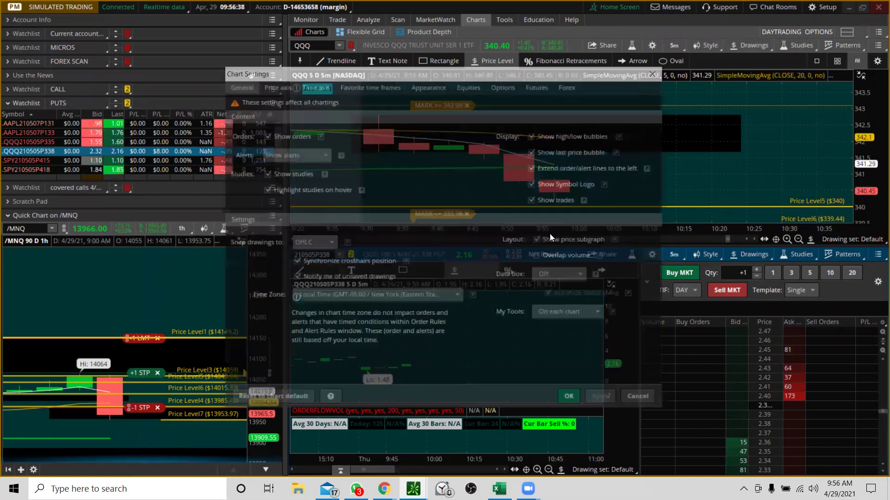
left_click(469, 85)
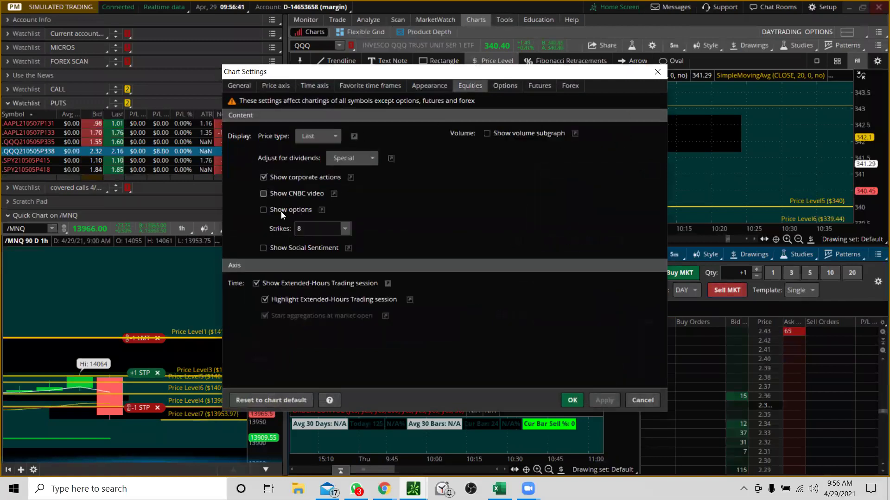
left_click(263, 248)
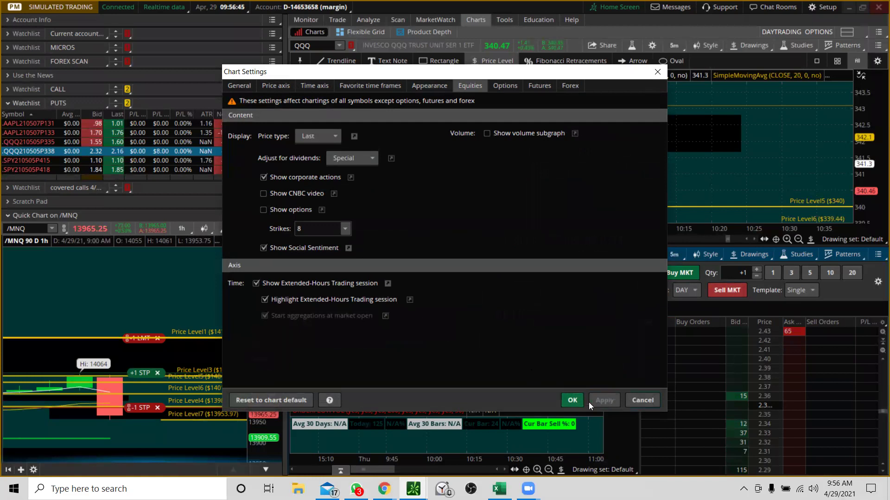
left_click(574, 399)
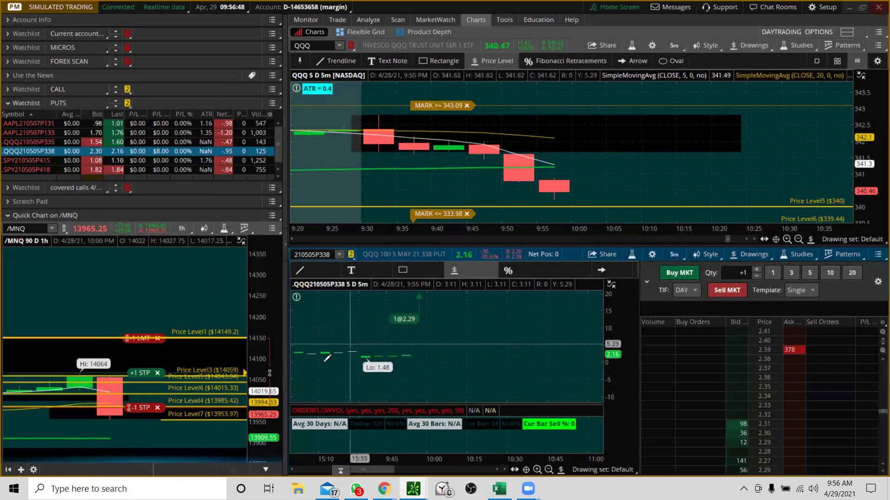
- Examine the trade marker on the QQQ 338 put's five-minute chart at several price scales and restore automatic zoom
left_click_drag(323, 383, 475, 312)
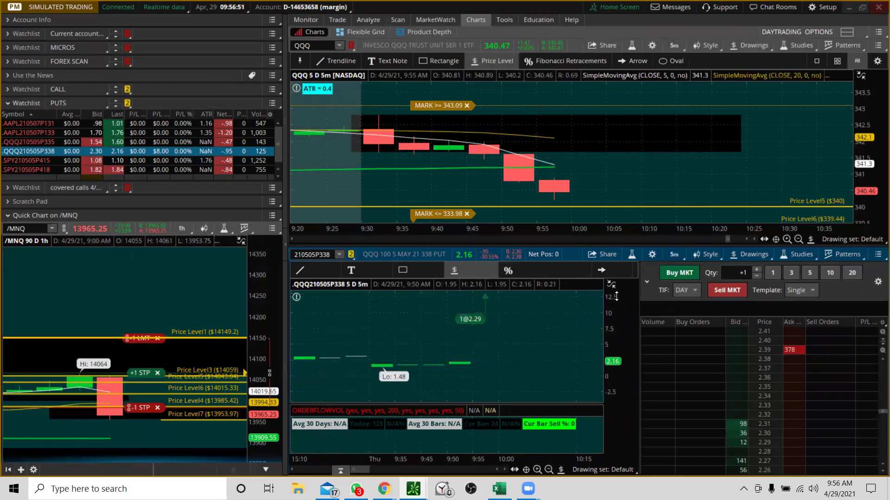
right_click(499, 354)
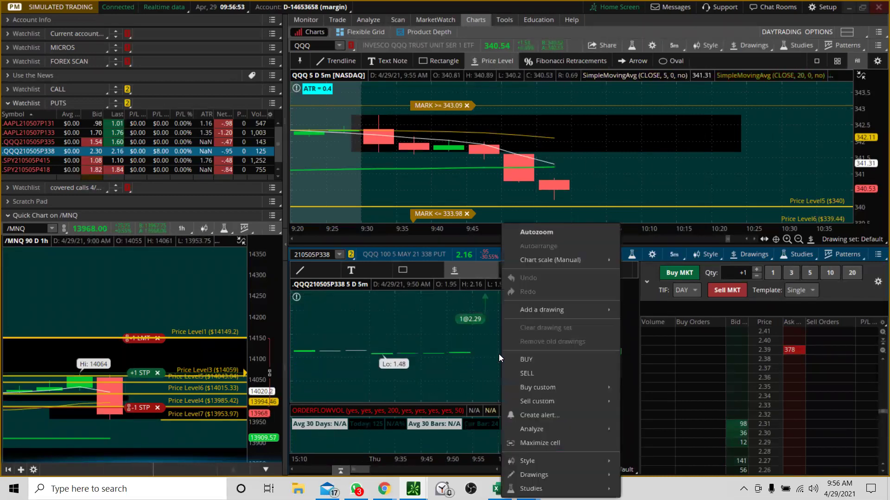
left_click(528, 233)
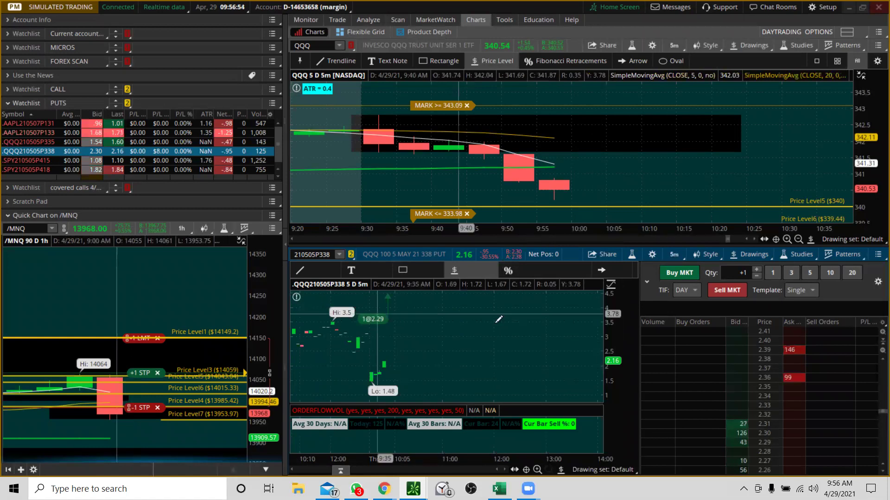
left_click_drag(629, 307, 629, 334)
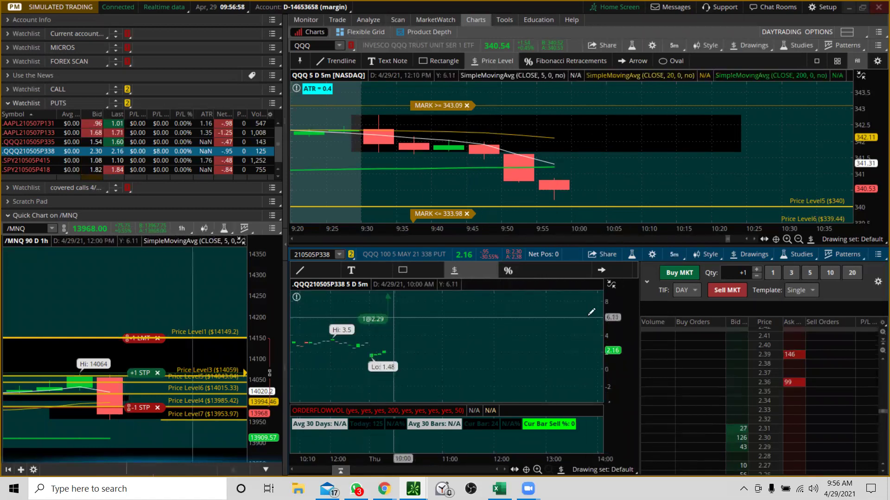
left_click_drag(619, 308, 618, 412)
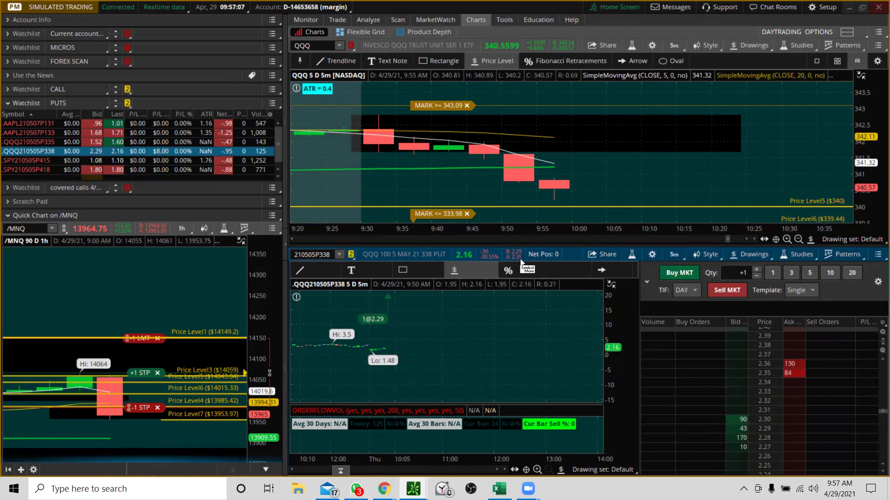
right_click(502, 315)
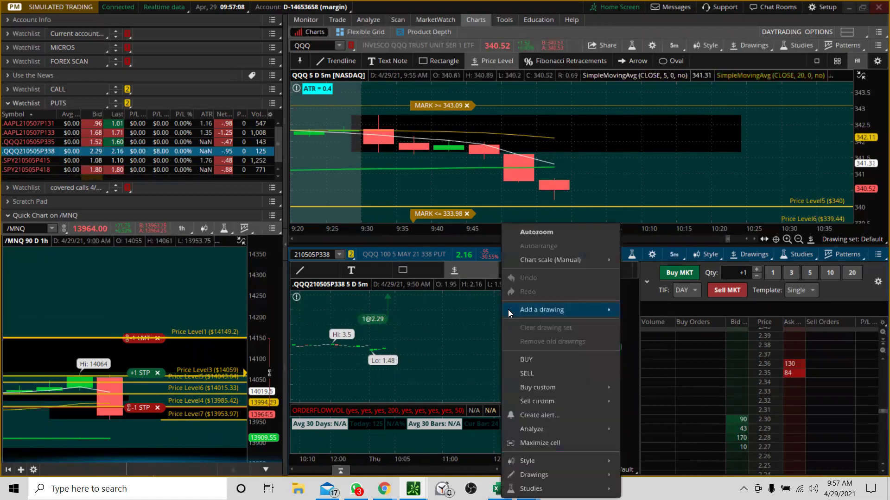
left_click(520, 231)
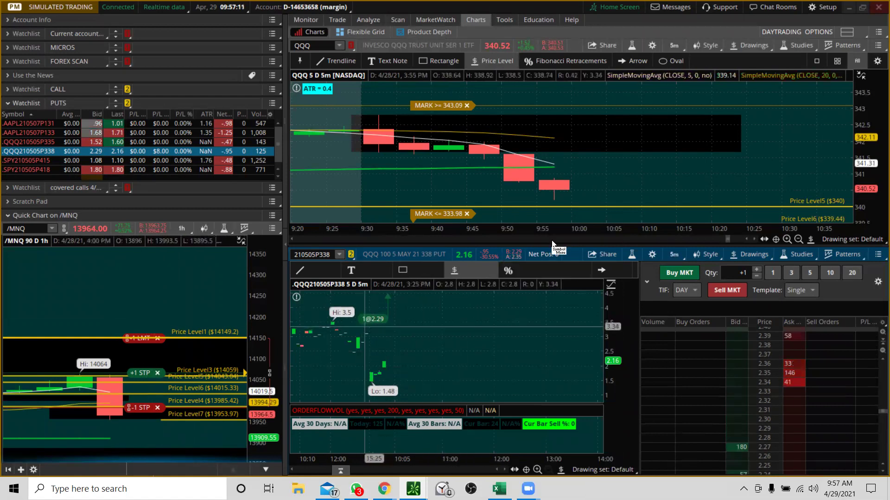
- Check the SPY 415 put's chart from the PUTS watchlist and reload the QQQ 338 put with a wider price scale
left_click(76, 160)
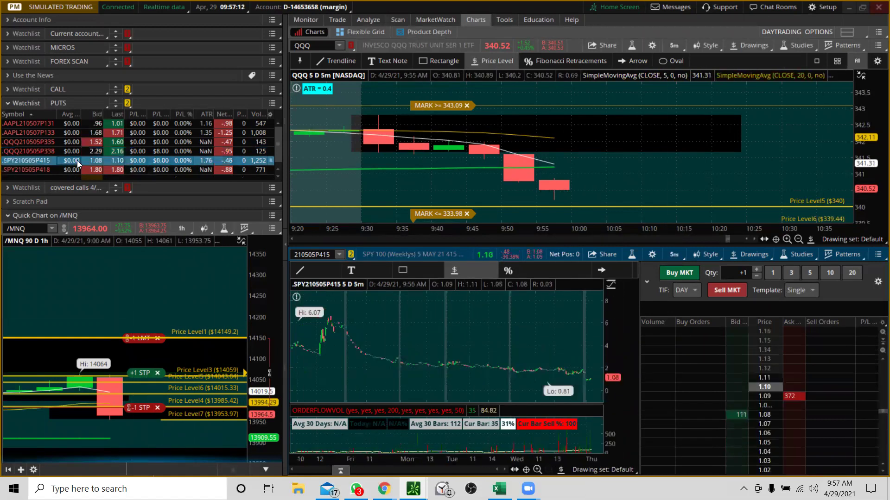
left_click(73, 151)
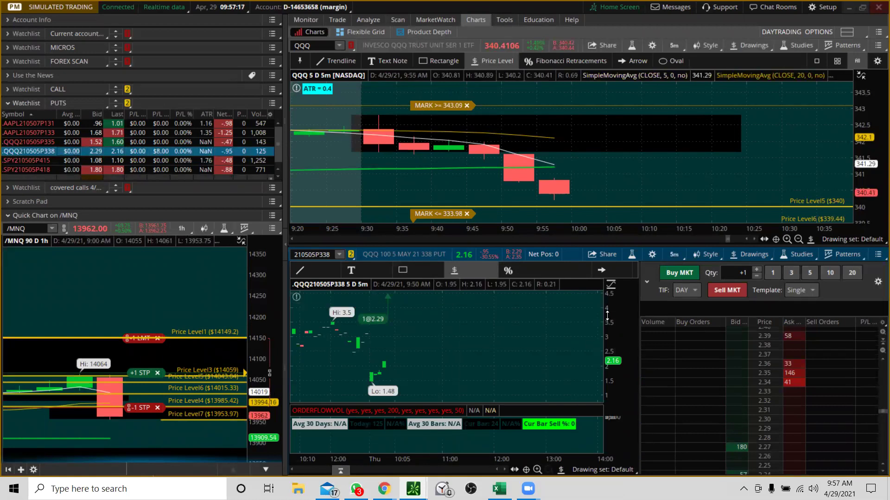
left_click_drag(619, 303, 619, 336)
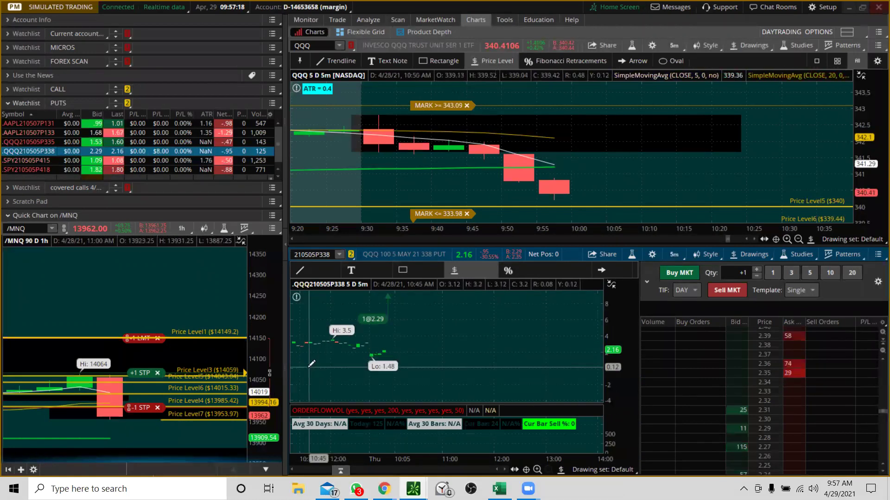
scroll(402, 315, "up", 3)
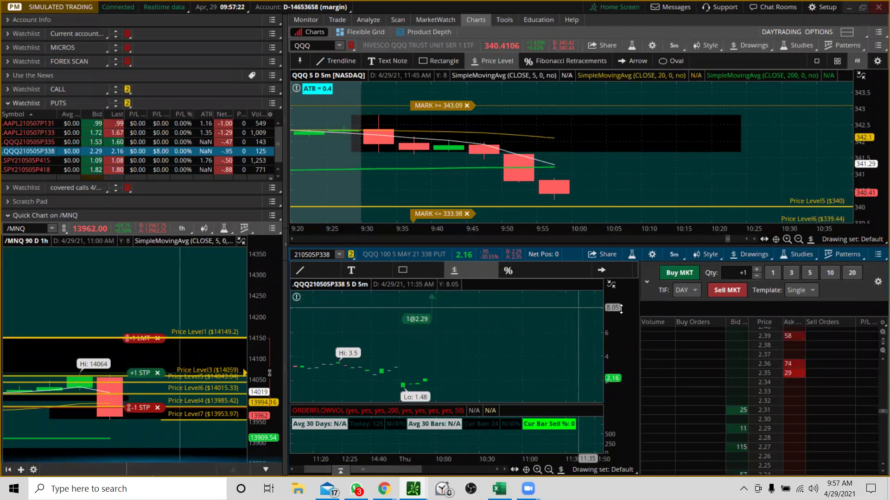
left_click_drag(623, 297, 614, 380)
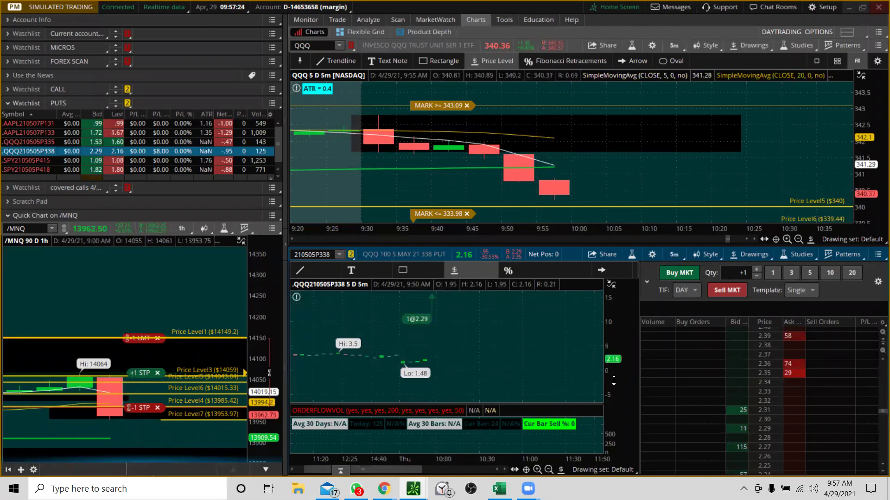
- Examine the buy and sell markers on the QQQ 338 put's 90 D : 1h chart and return it to 5 D : 5m
left_click(675, 254)
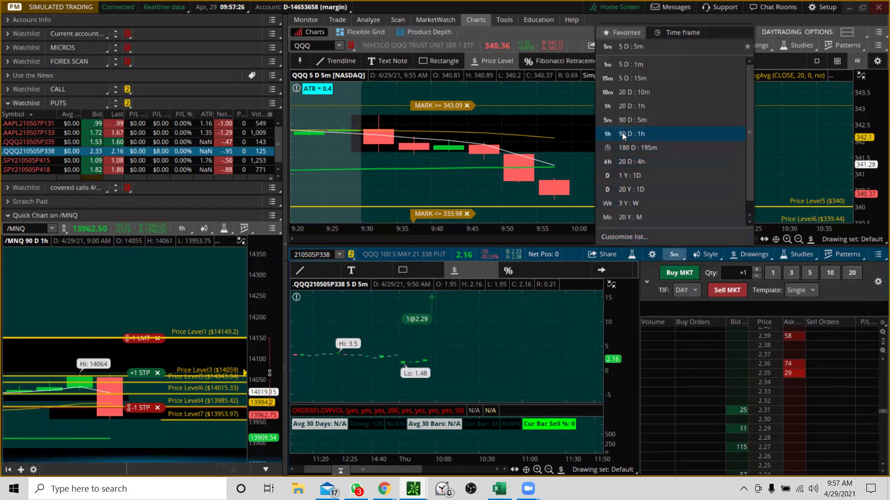
left_click(621, 134)
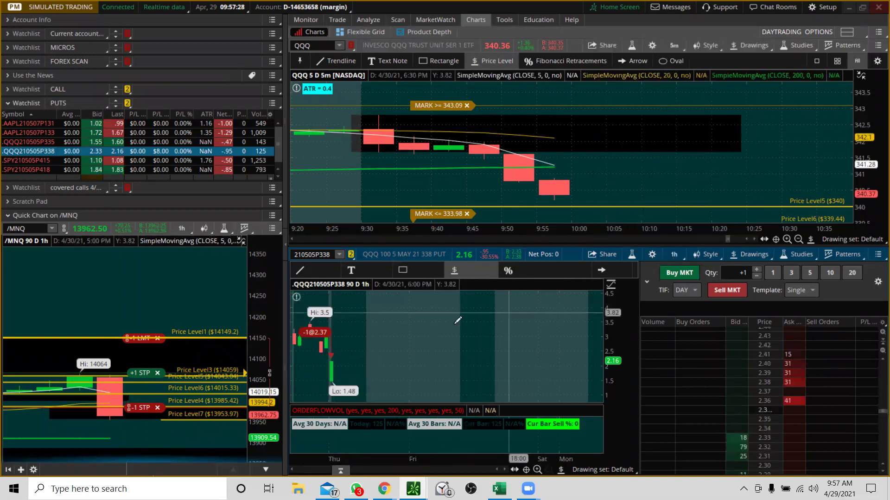
right_click(427, 335)
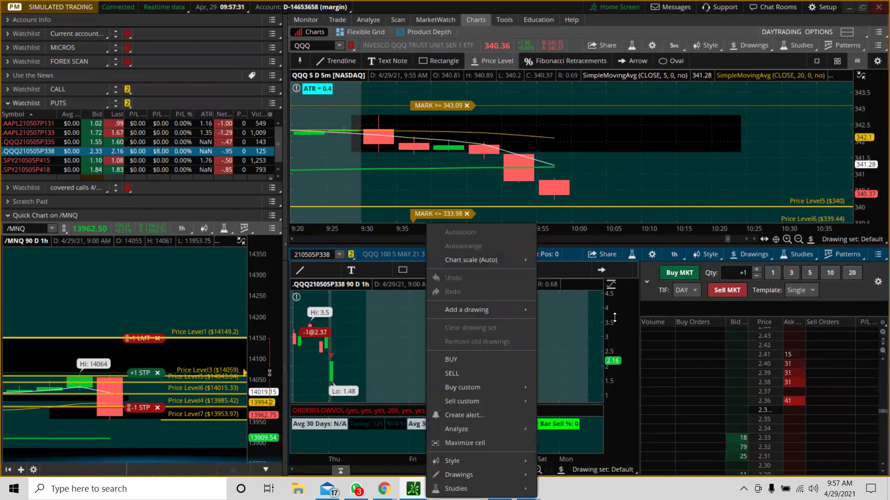
left_click(572, 343)
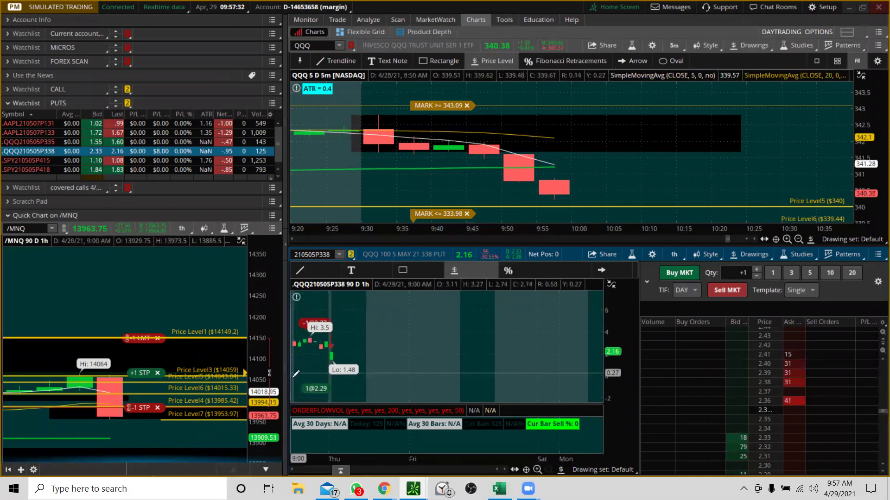
left_click_drag(309, 371, 373, 391)
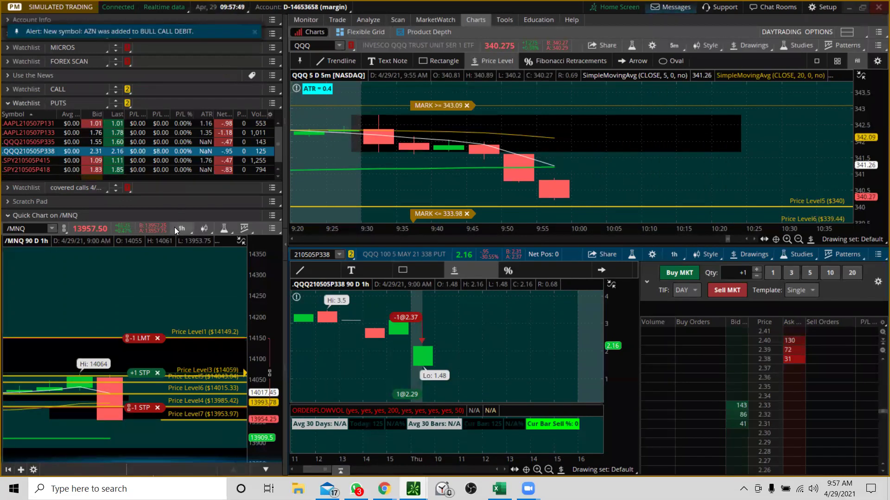
left_click(674, 256)
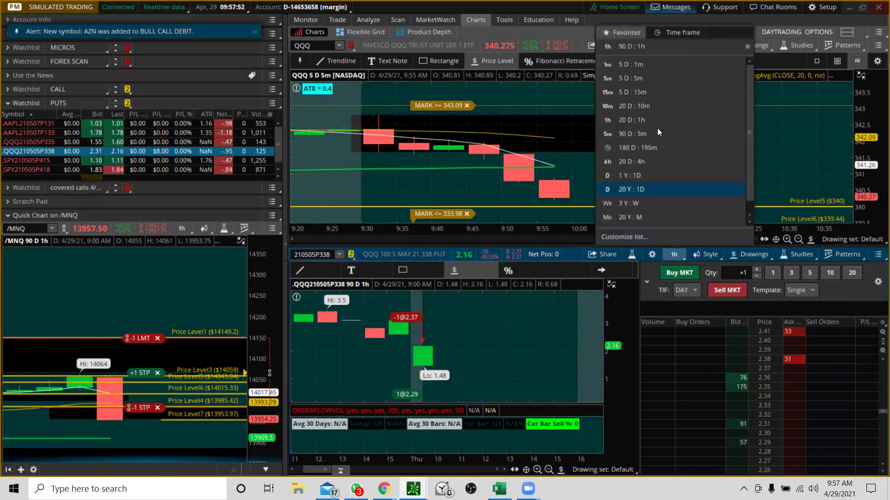
left_click(622, 80)
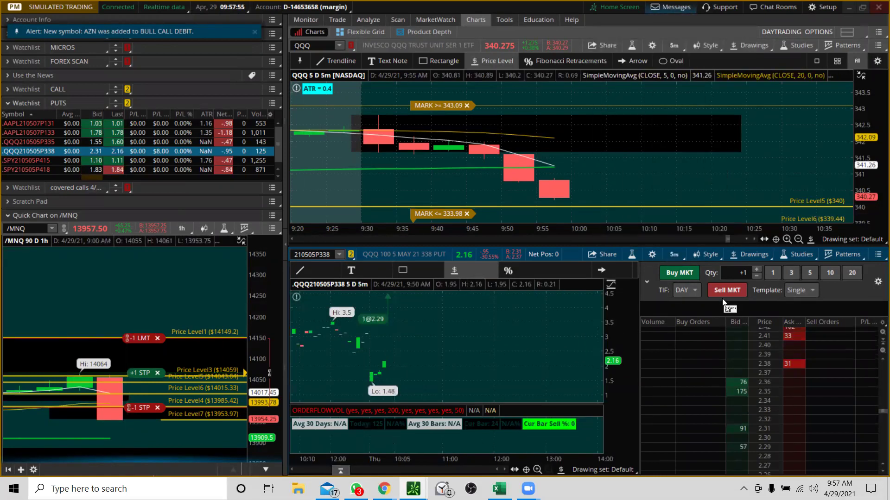
- Buy one QQQ 338 put contract at market using the Single order template
left_click(792, 290)
left_click(571, 325)
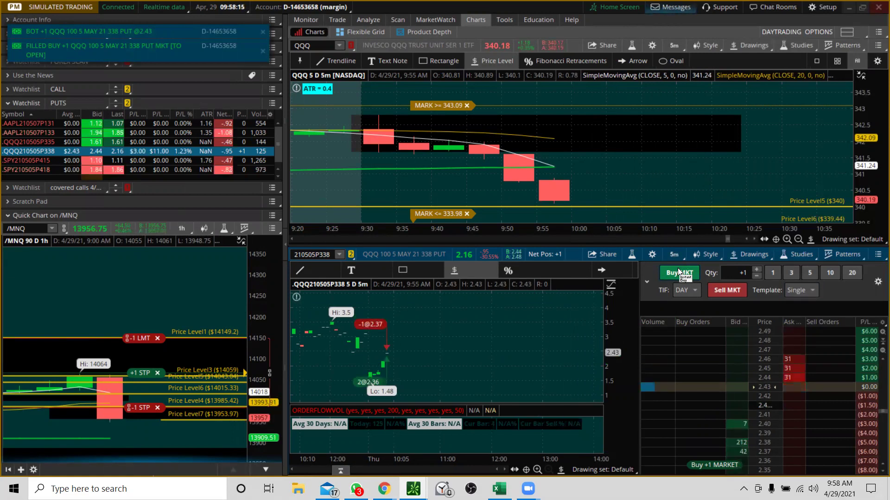
scroll(344, 374, "up", 3)
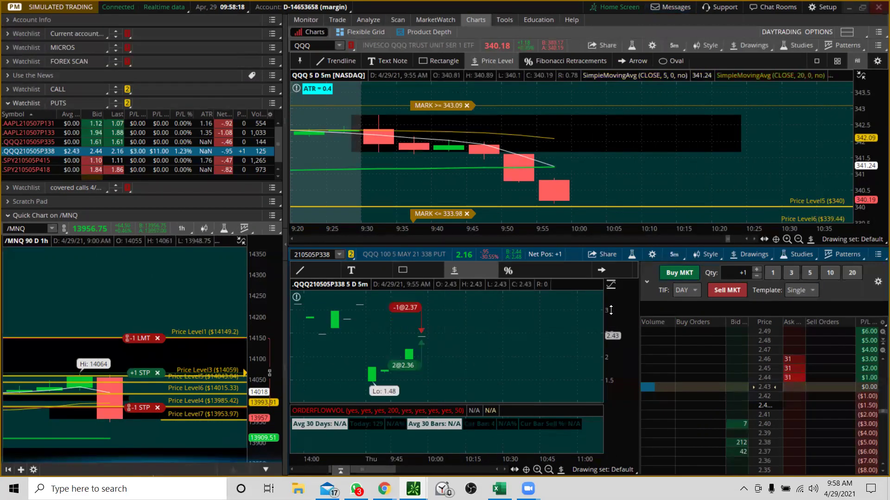
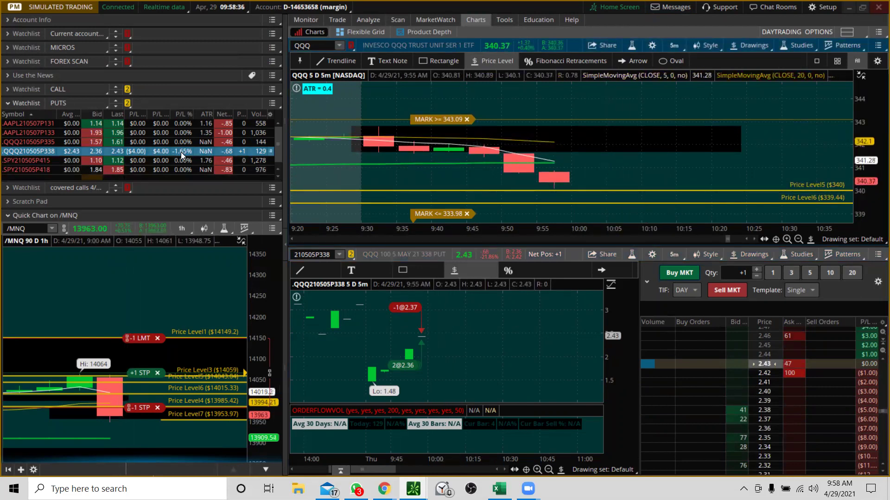
- Create a price alert on the /MNQ hourly chart for MARK at or below 13911.25
left_click_drag(255, 324, 255, 340)
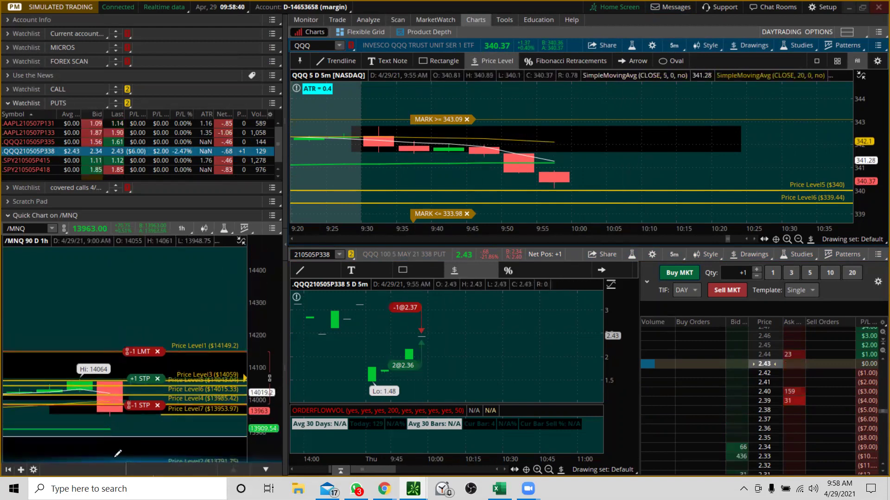
left_click_drag(253, 361, 252, 368)
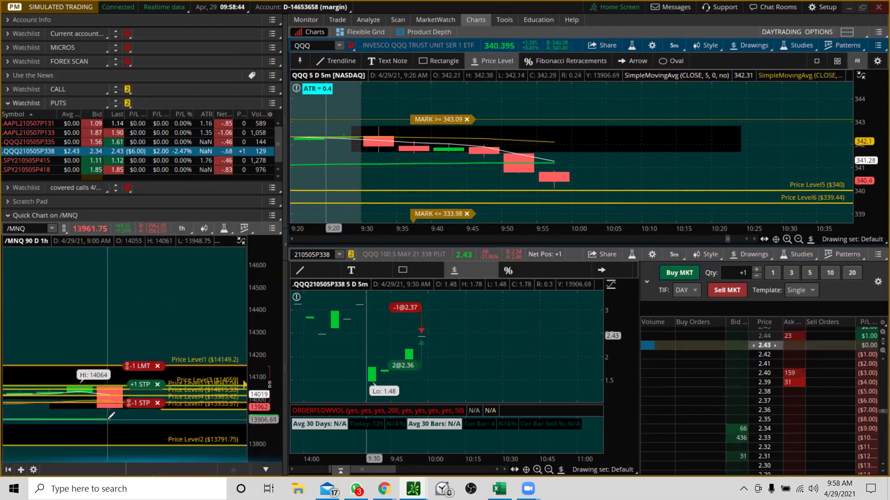
left_click_drag(265, 306, 254, 274)
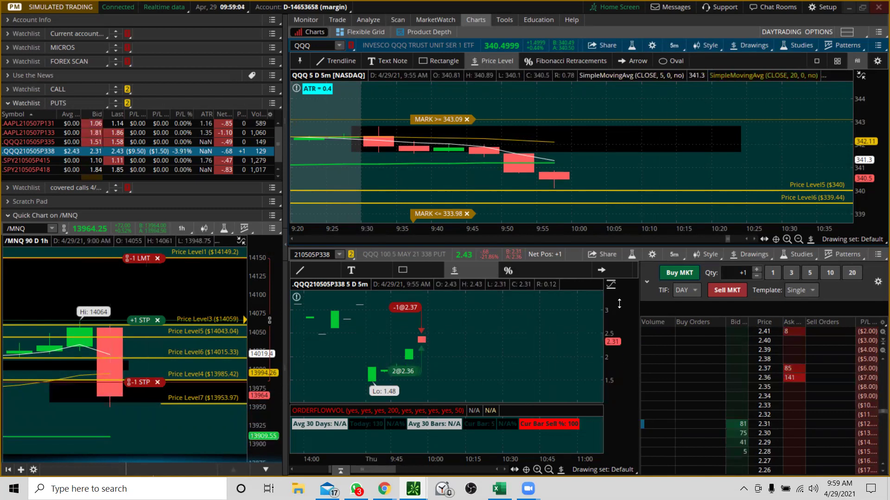
left_click_drag(621, 303, 619, 375)
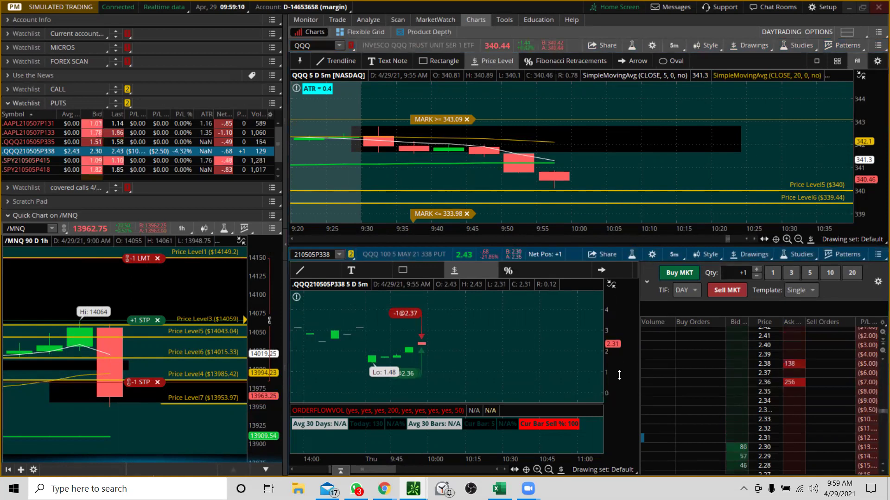
right_click(113, 436)
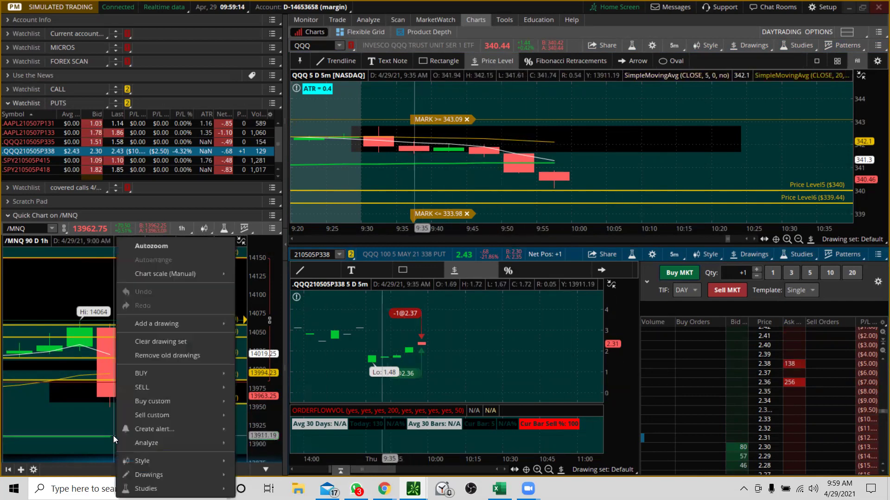
mouse_move(170, 428)
left_click(250, 430)
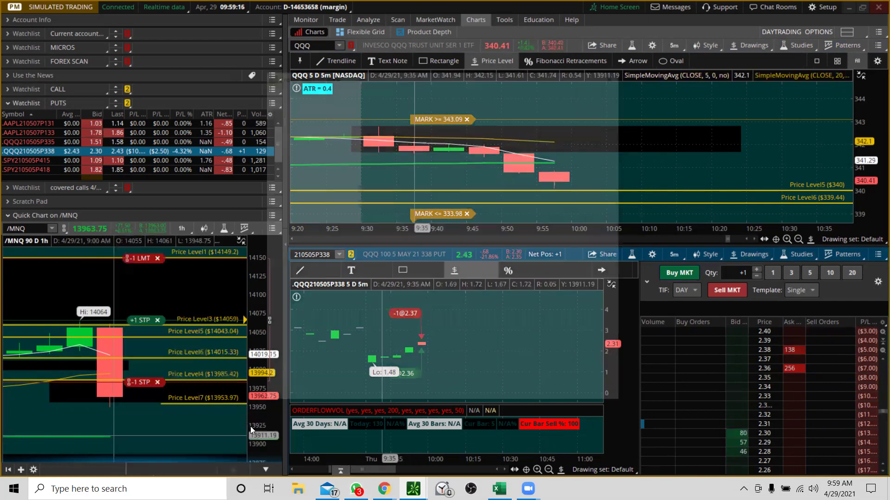
left_click(414, 155)
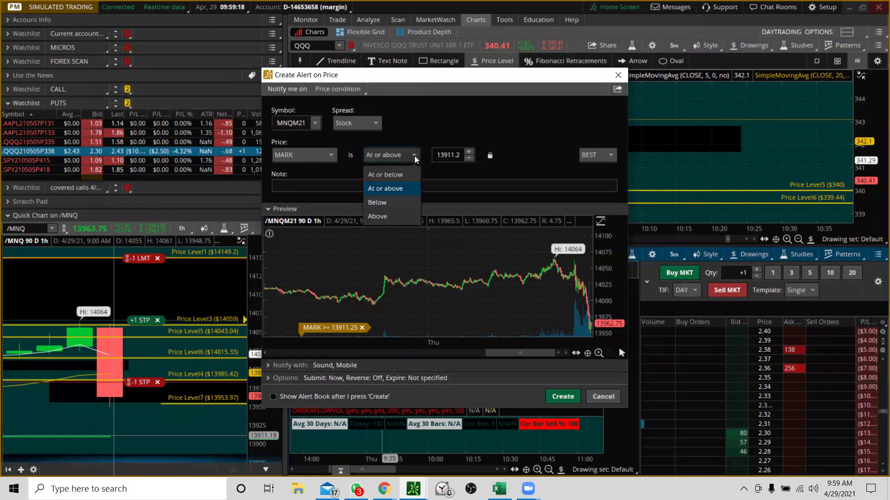
left_click(409, 175)
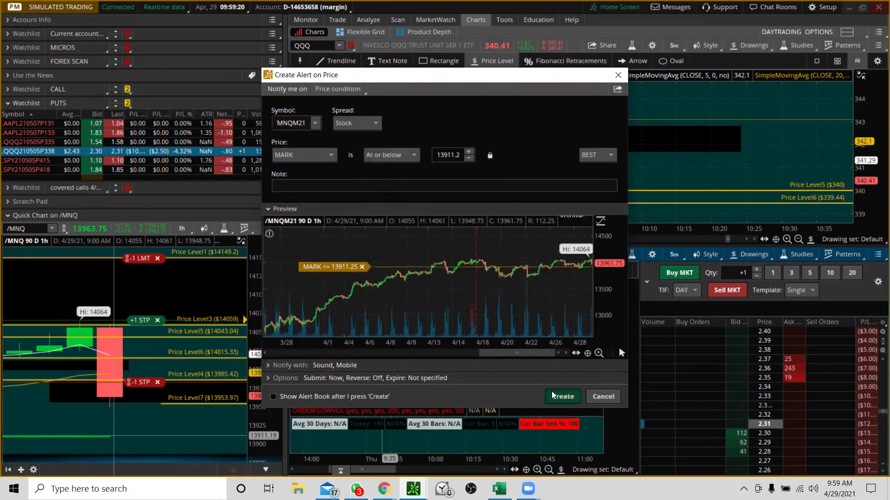
left_click(552, 395)
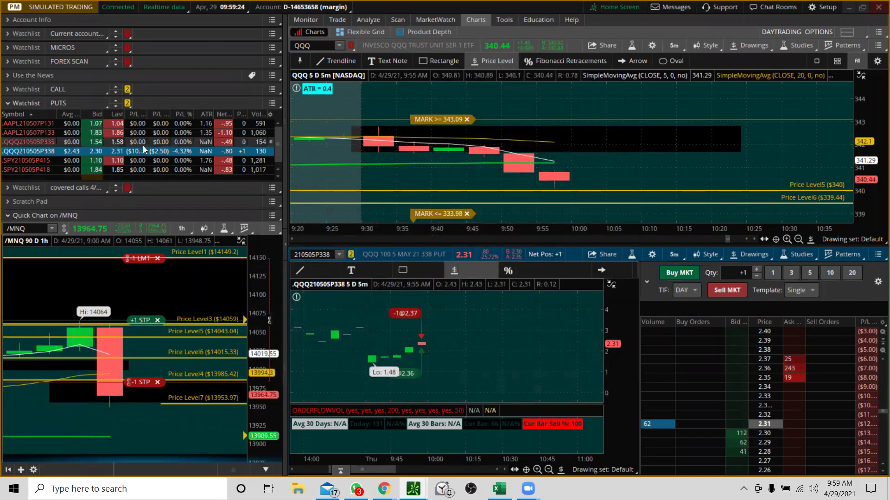
- Collapse the PUTS watchlist and the /MNQ quick chart, expand the MICROS watchlist, and load the MICROS DAYTRADING chart grid
left_click(8, 103)
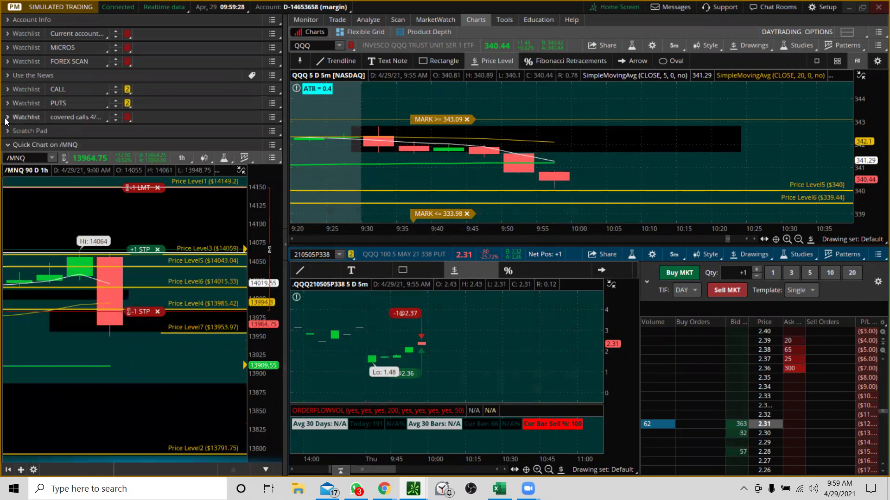
left_click(7, 146)
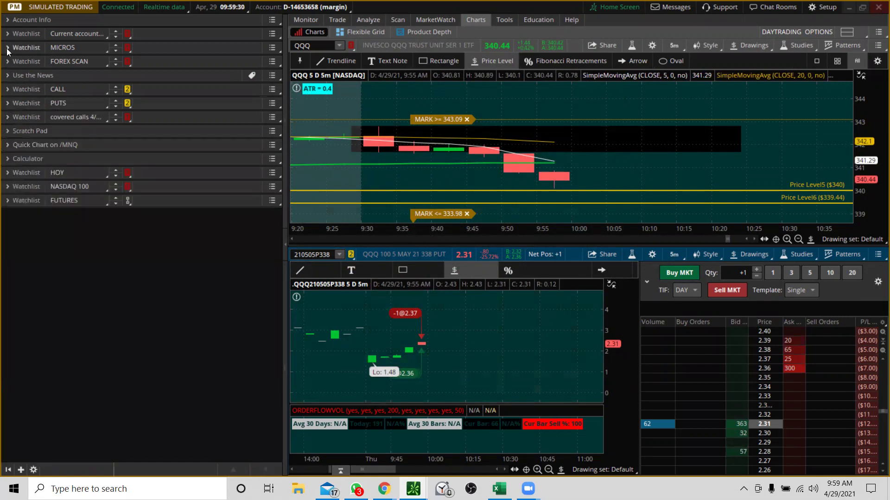
left_click(7, 48)
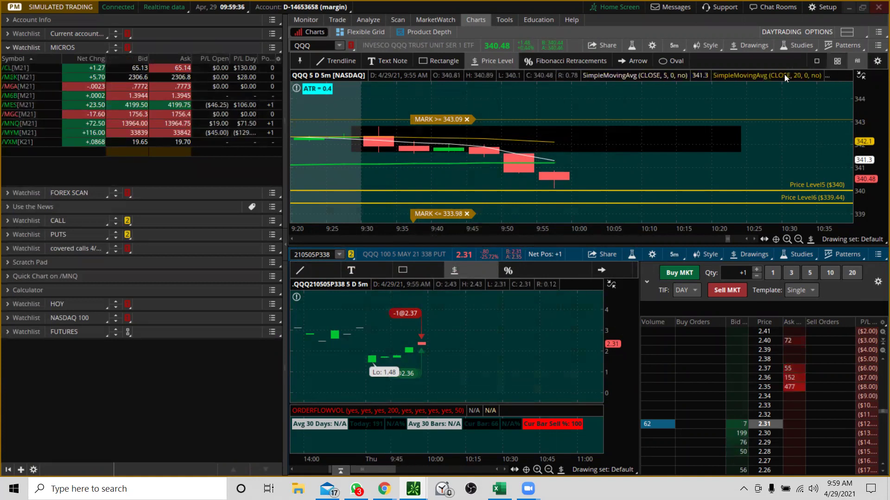
left_click(846, 33)
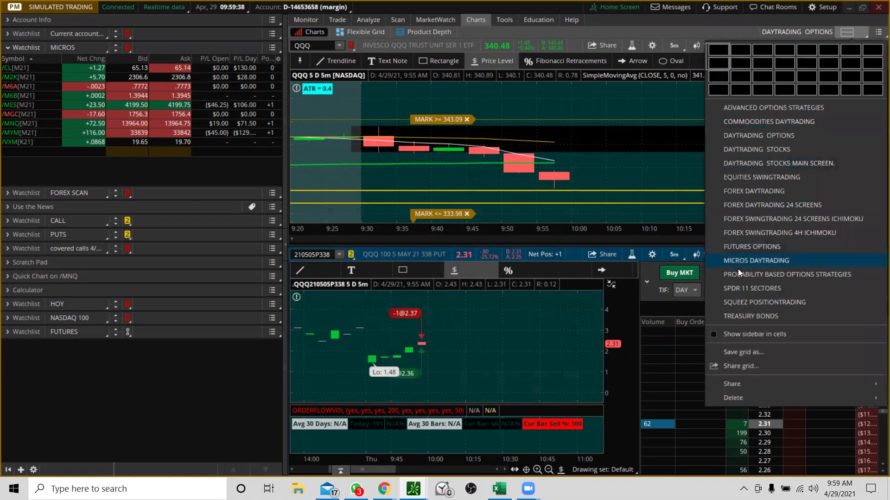
left_click(756, 261)
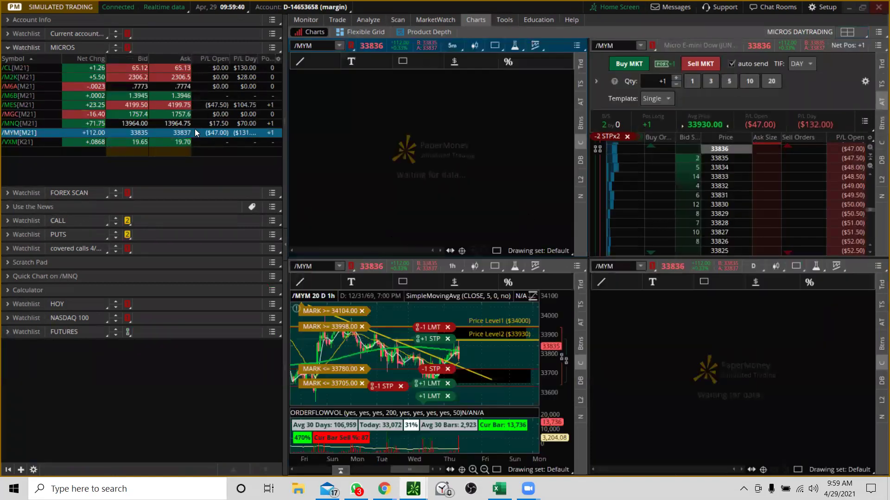
- Check the /CL charts from the MICROS watchlist and dismiss the TTM_Squeeze alert notification
left_click(202, 67)
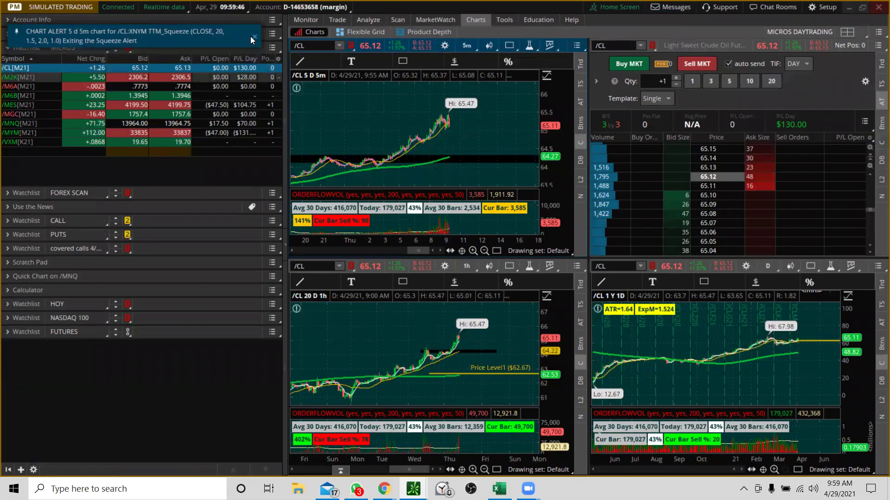
left_click(250, 36)
left_click(251, 36)
- Load /M2K from the MICROS watchlist and maximize its 20 D 1h chart with a wider price scale
left_click(217, 78)
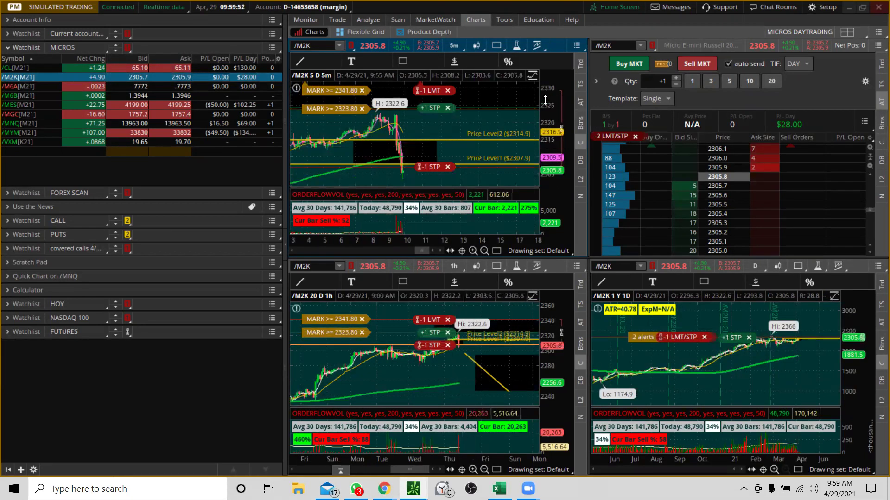
left_click_drag(545, 102, 545, 139)
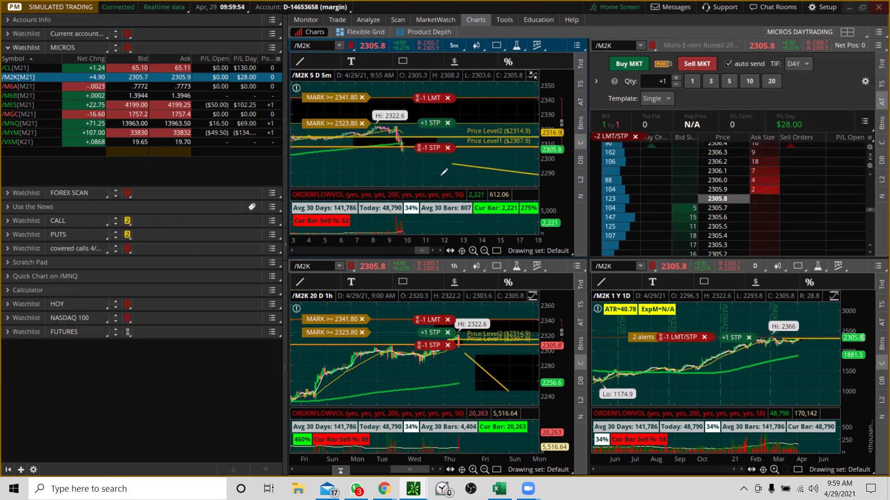
right_click(435, 362)
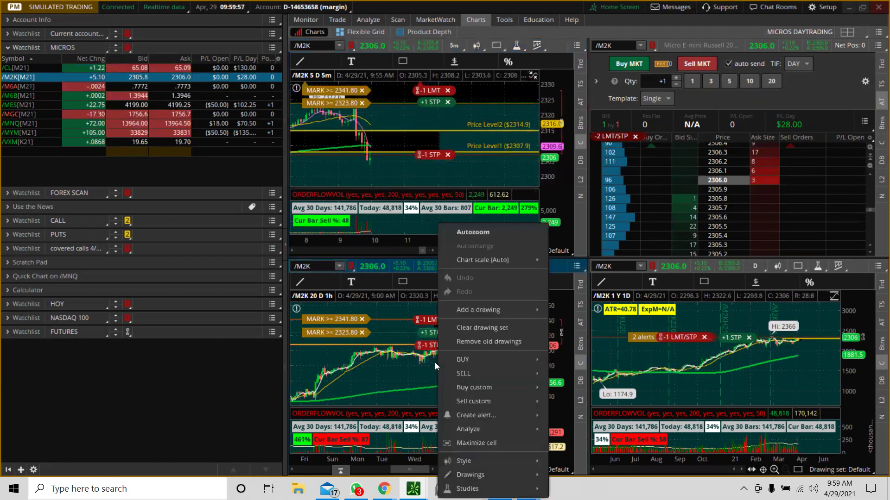
left_click(469, 442)
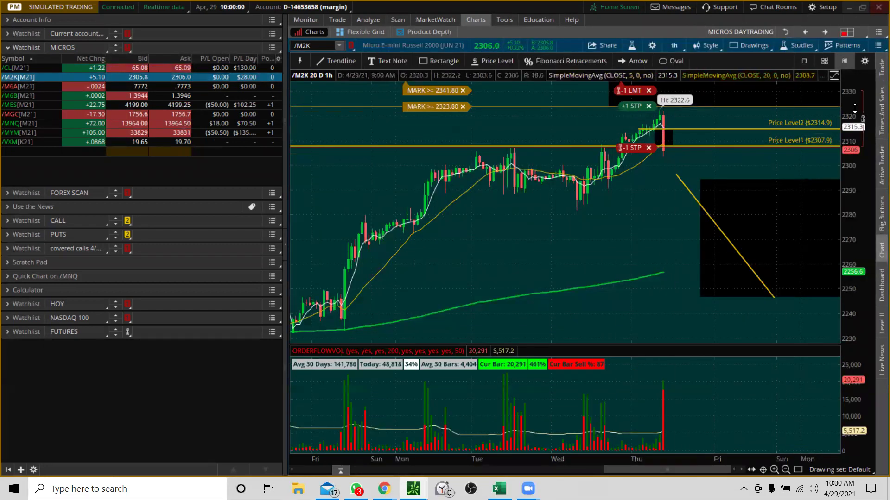
left_click_drag(855, 108, 855, 137)
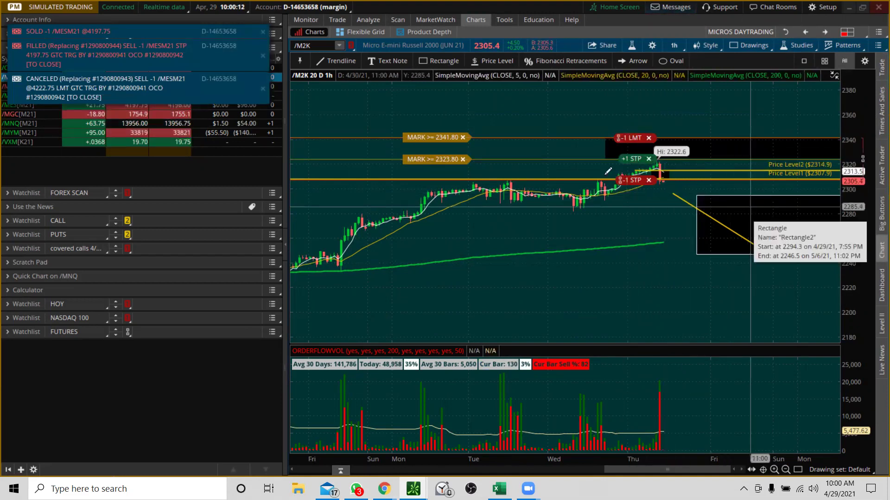
- Draw a rising trendline on the /M2K hourly chart from the low near 2233 up to about 2341 beyond the latest candles
left_click(343, 63)
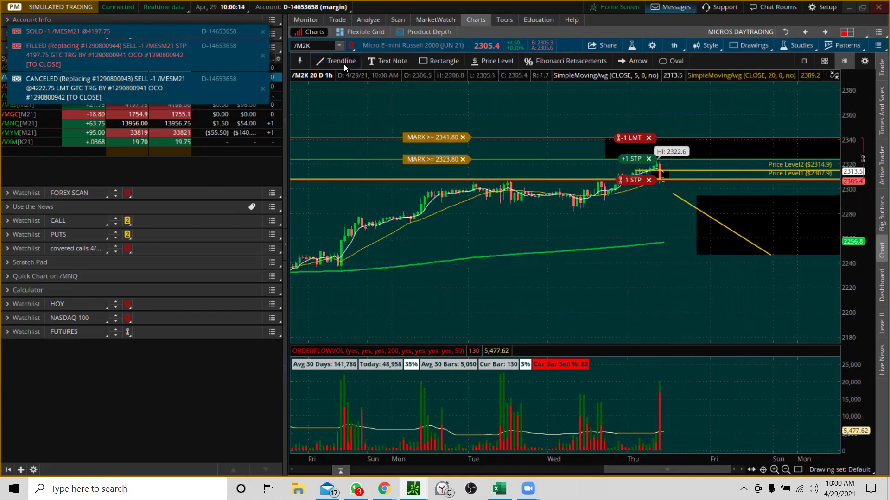
left_click(342, 270)
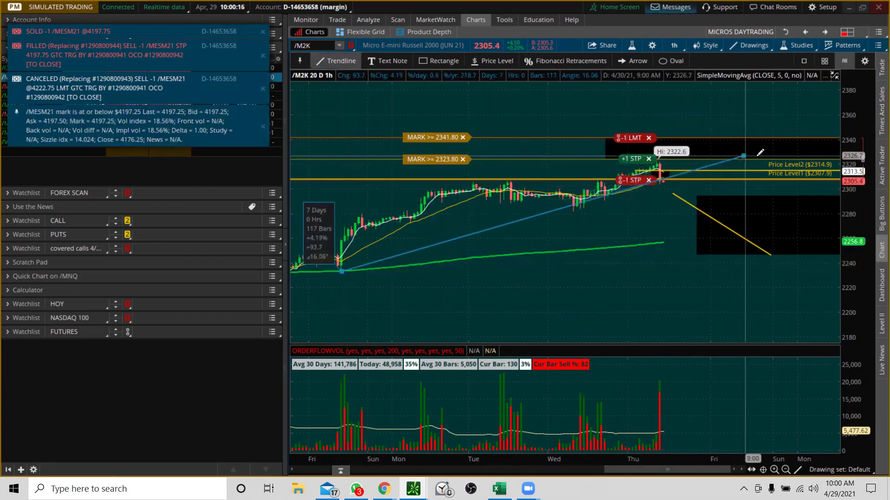
left_click(841, 135)
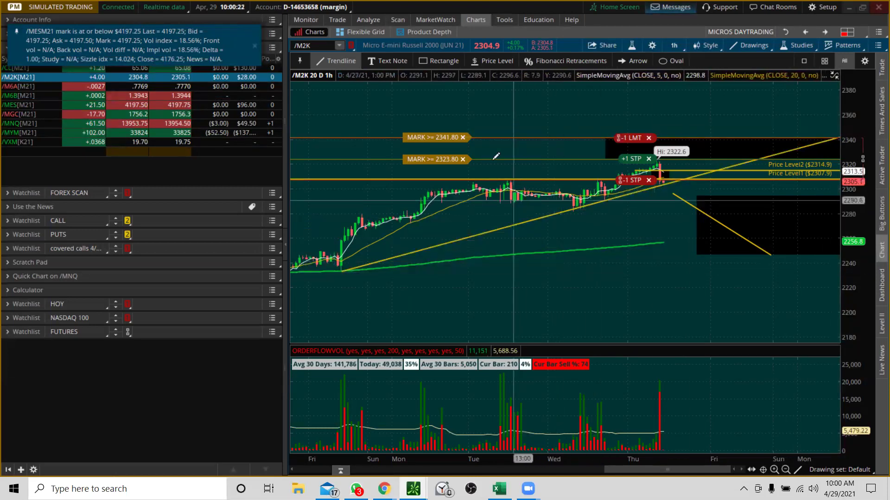
- Remove the projected black rectangle and the descending trendline below price from the /M2K hourly chart
left_click(437, 60)
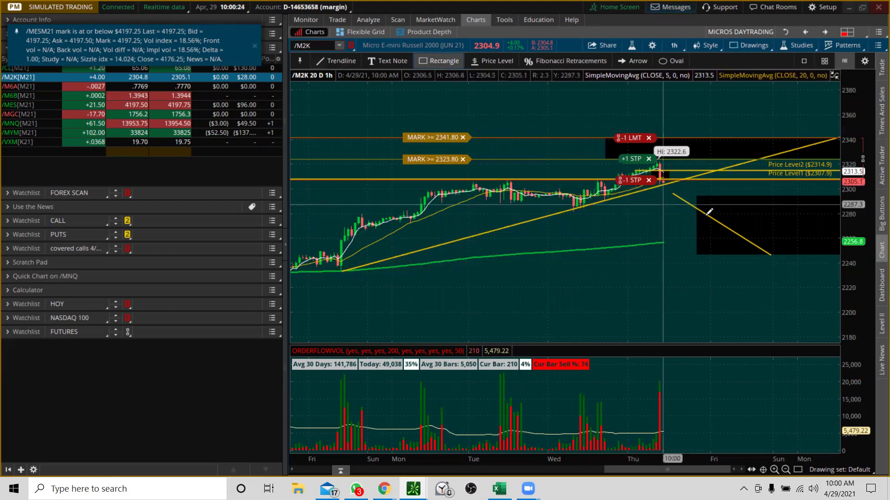
right_click(741, 207)
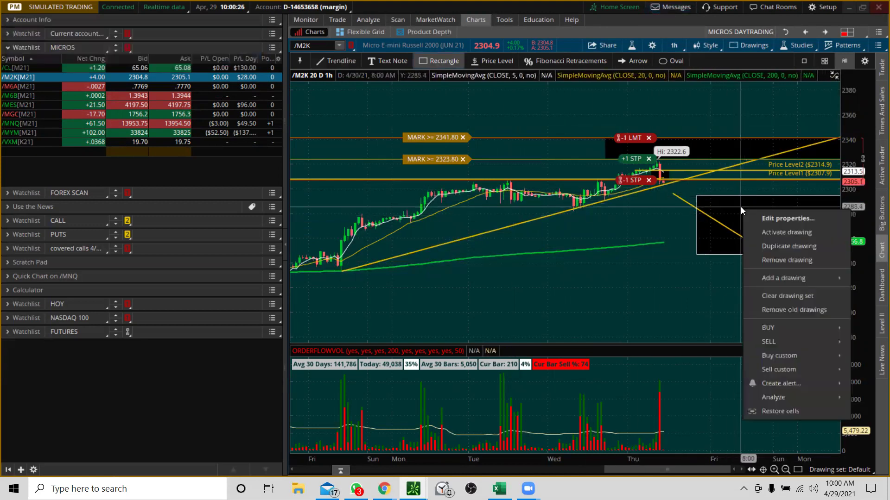
left_click(760, 232)
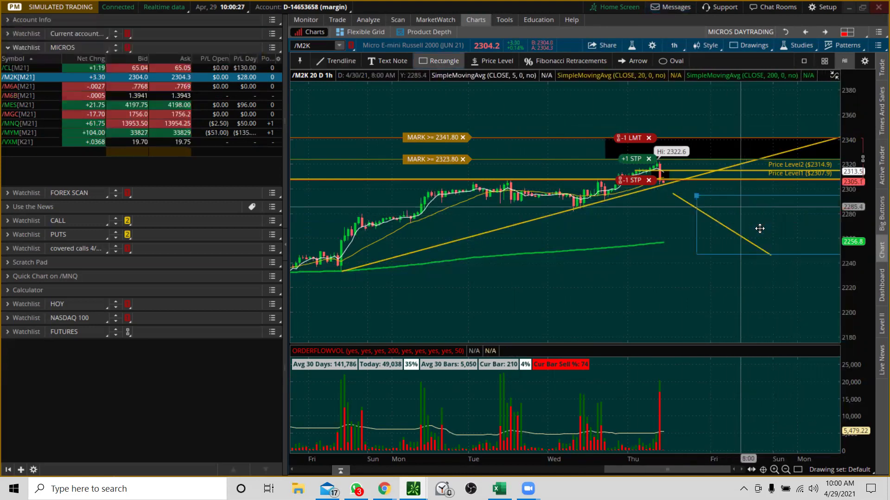
right_click(709, 208)
left_click(737, 259)
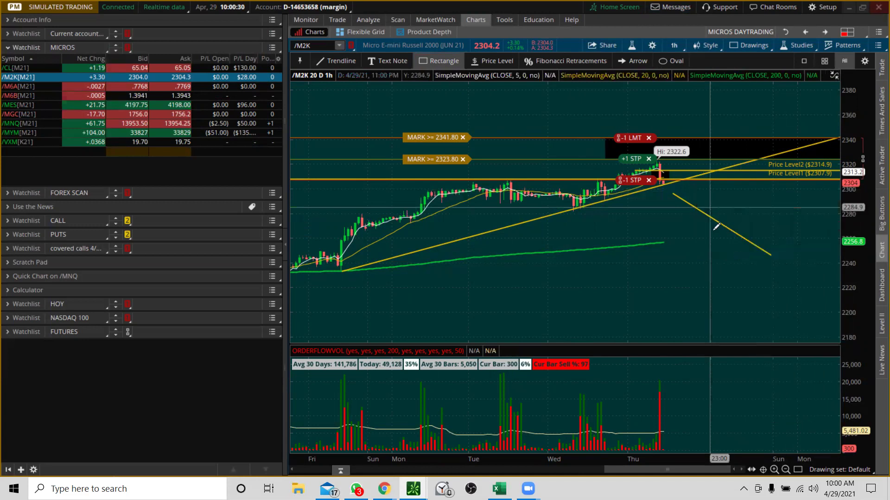
right_click(699, 210)
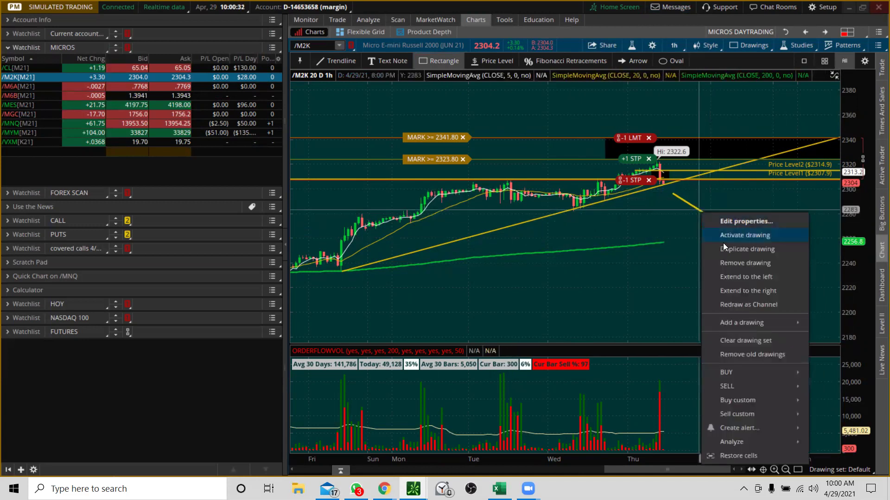
left_click(730, 261)
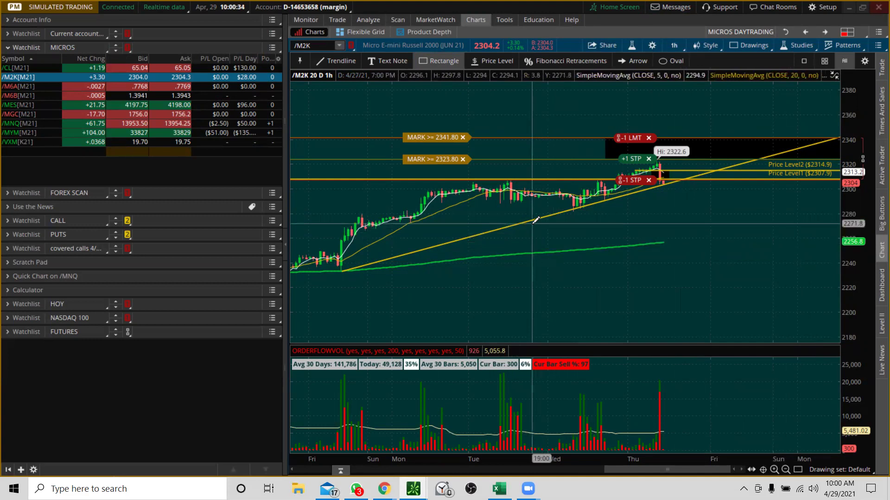
- Add price levels at 2290.7, 2281.7 and 2300.3 on the swing points of the /M2K hourly chart
left_click_drag(535, 221, 738, 170)
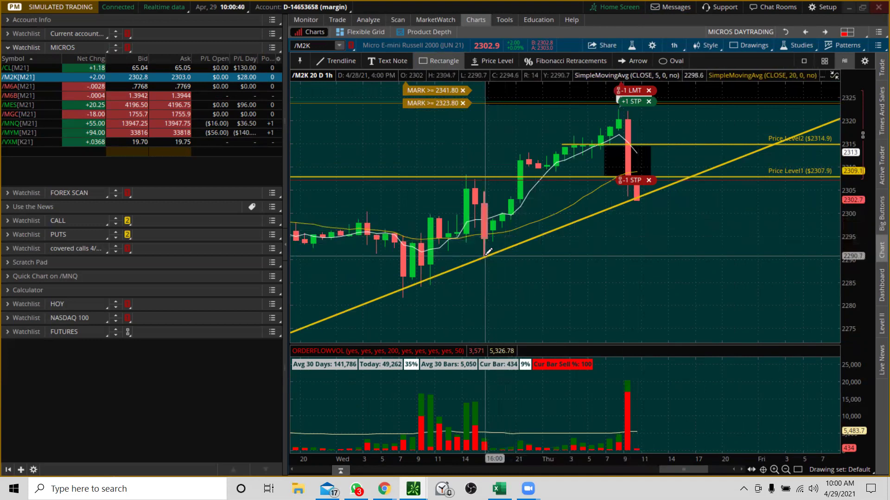
left_click(490, 60)
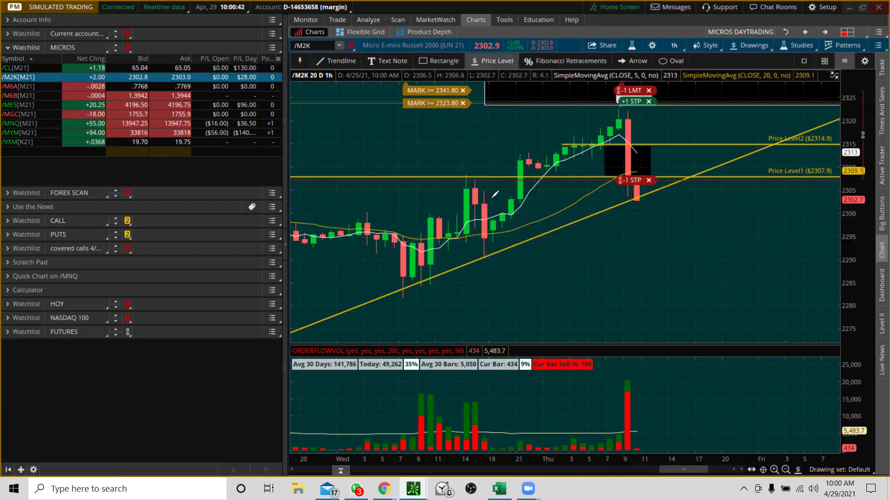
left_click(485, 256)
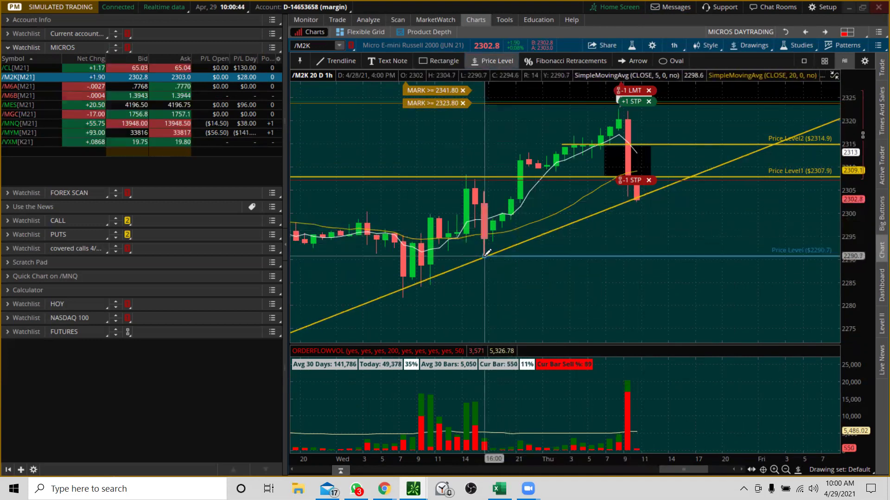
left_click(403, 293)
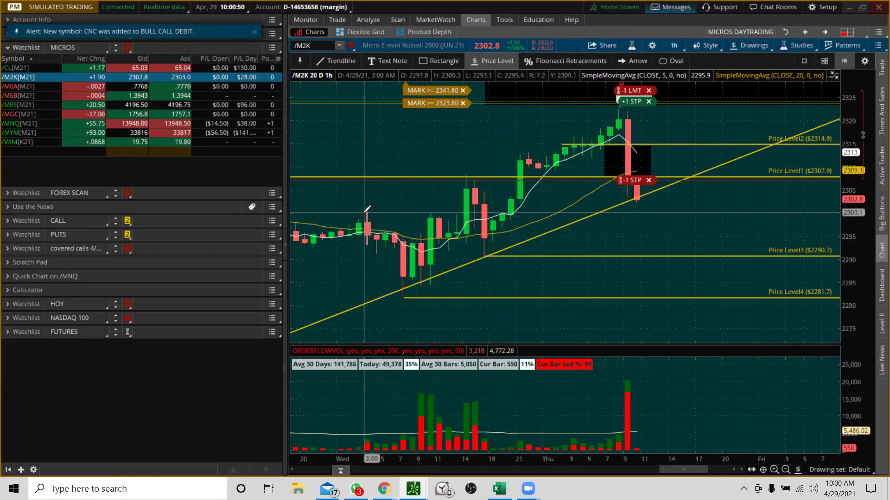
- Draw two black rectangles on the /M2K hourly chart, filling the zones 2300.3 to 2290.7 and 2290.7 to 2281.7
left_click(434, 66)
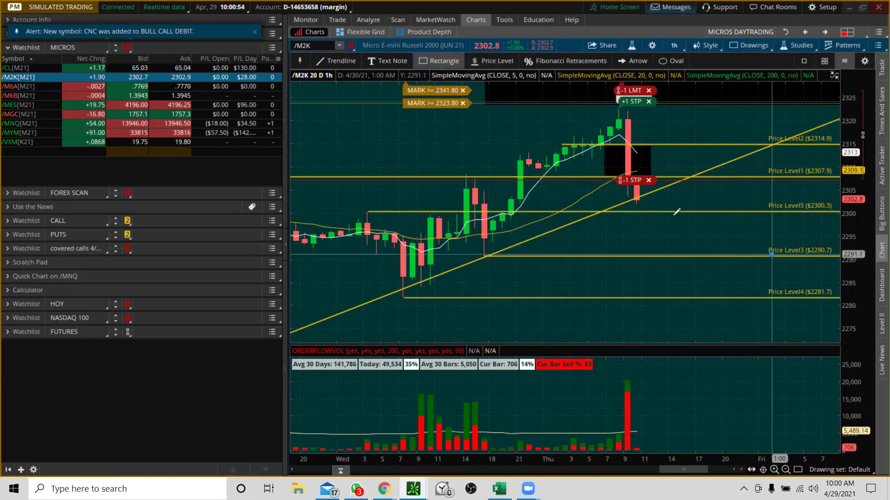
left_click(771, 254)
left_click(569, 214)
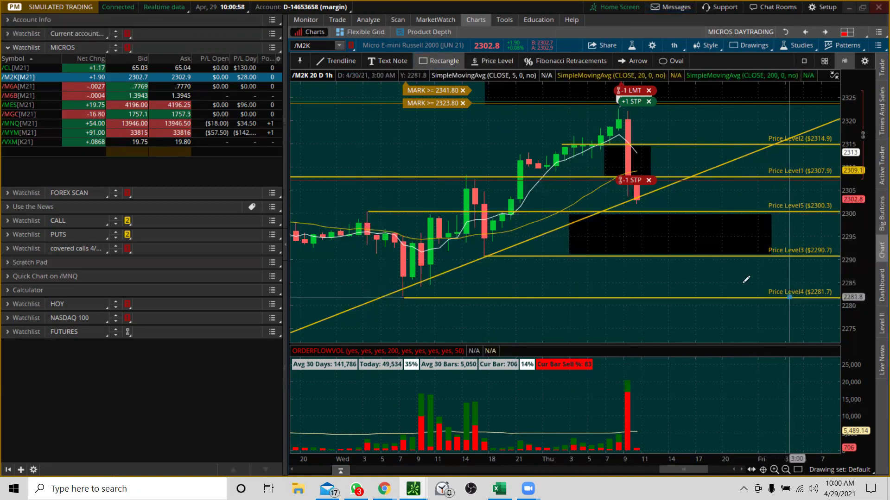
left_click(789, 297)
left_click(563, 258)
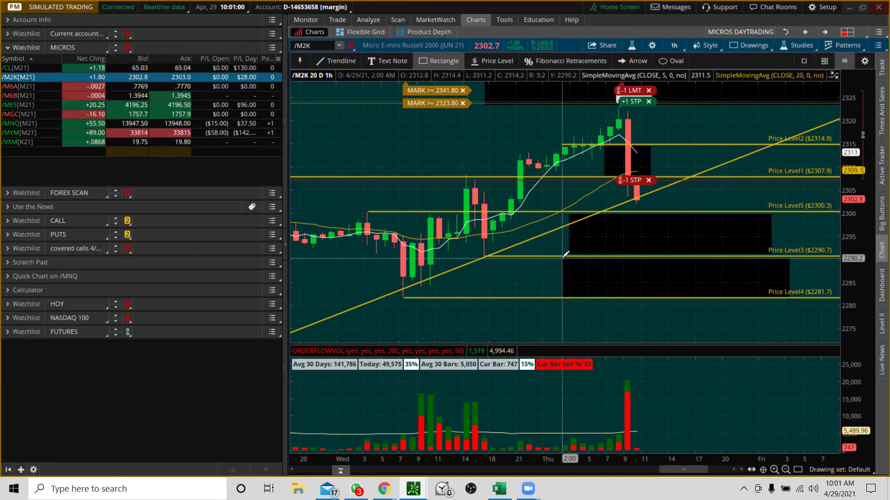
- Draw a Fibonacci retracement on the /M2K hourly chart from the 2281.7 swing low up to the recent high
left_click(535, 57)
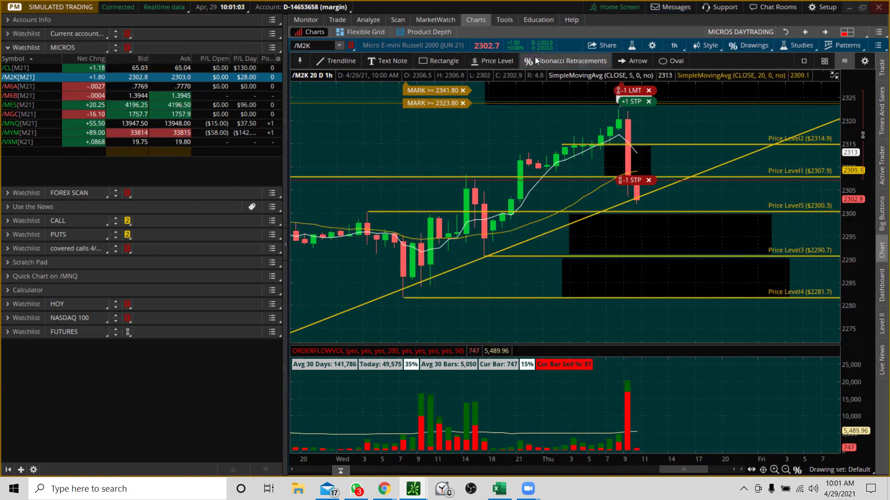
left_click(405, 294)
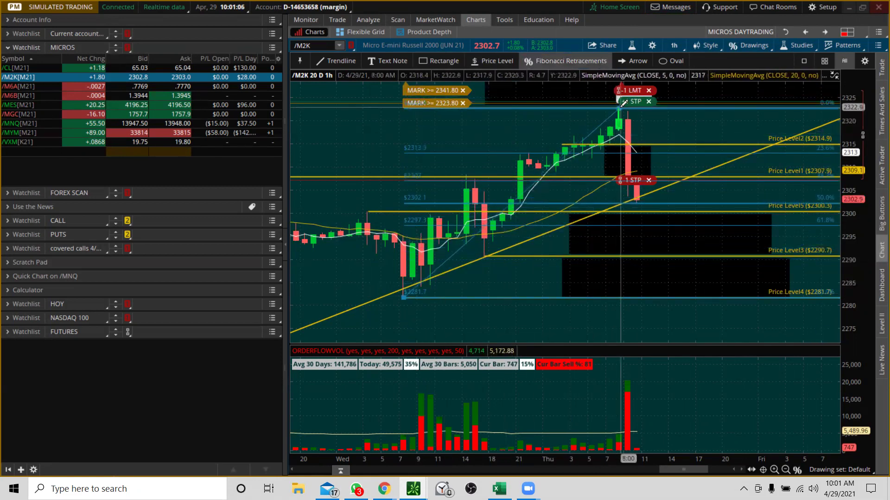
left_click(622, 105)
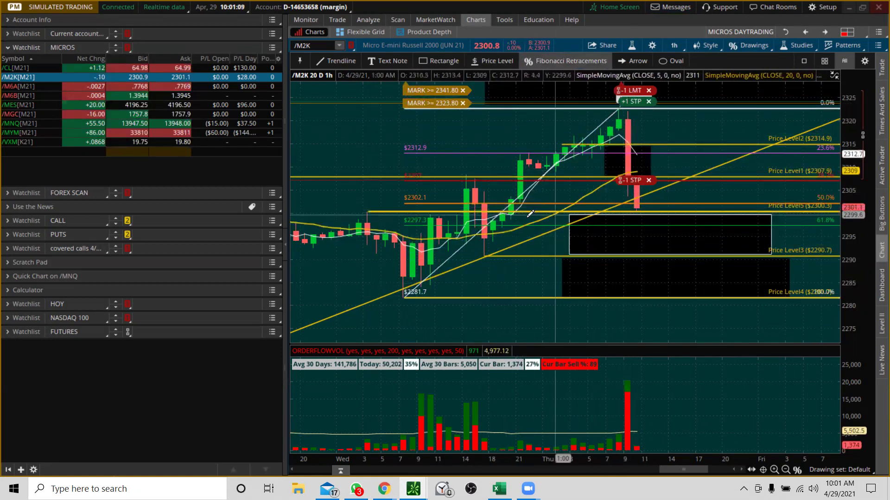
- Remove both black rectangles below the 2300.3 price level from the /M2K hourly chart
right_click(623, 220)
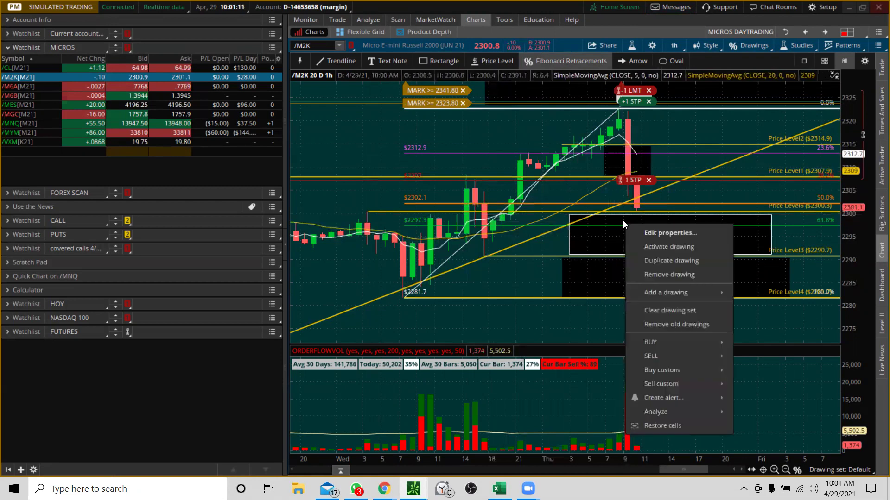
left_click(651, 268)
right_click(648, 270)
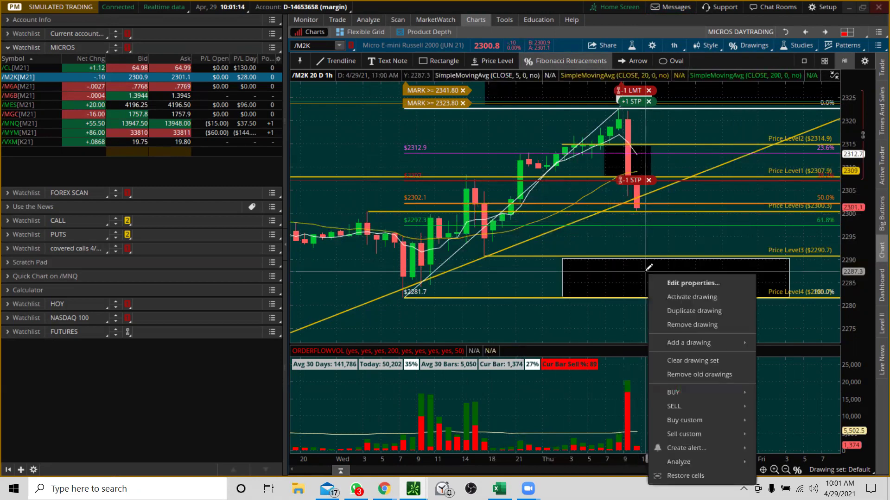
left_click(675, 324)
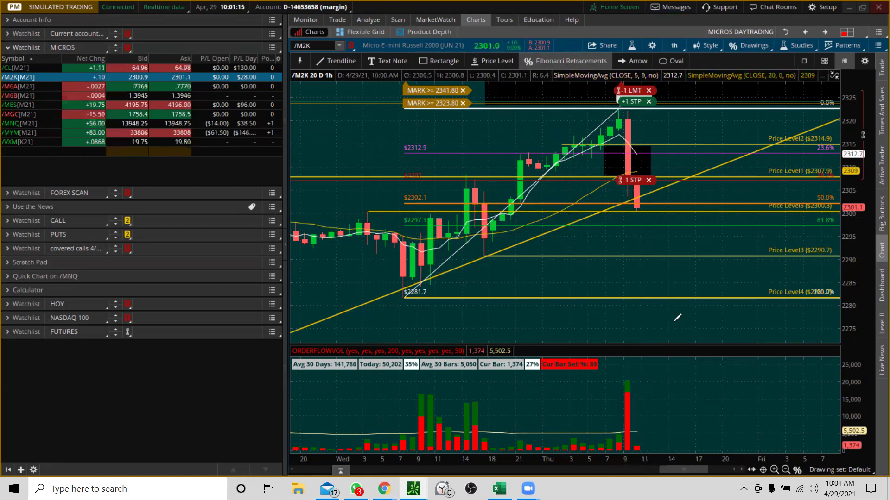
- Draw a black rectangle on the /M2K hourly chart between the 2300.3 price level and the 61.8% retracement
left_click(427, 61)
left_click(743, 224)
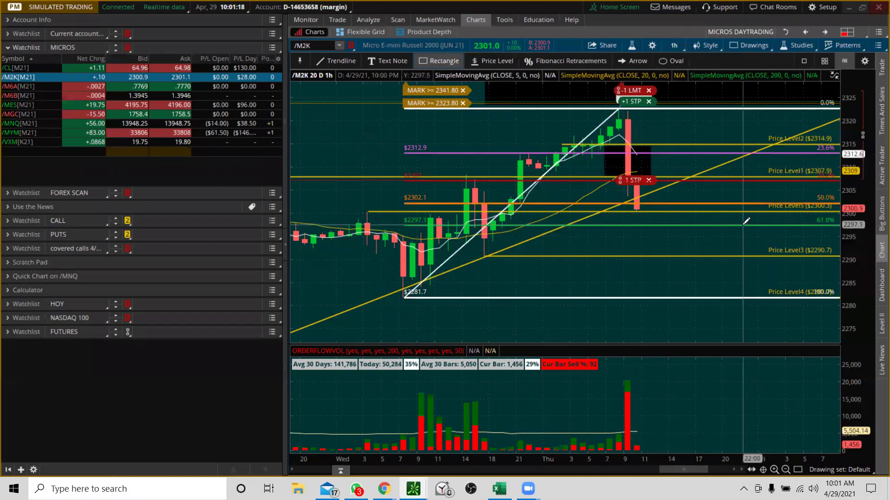
left_click(602, 212)
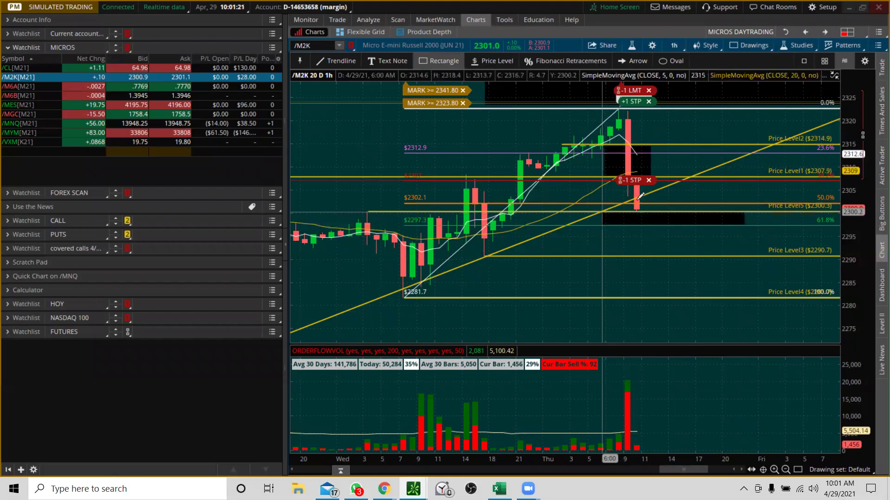
- Switch to the /M2K 5 D 5m chart and frame the latest candles around the 2300.3 price level
left_click(806, 32)
left_click_drag(845, 128, 844, 159)
left_click_drag(442, 240, 510, 199)
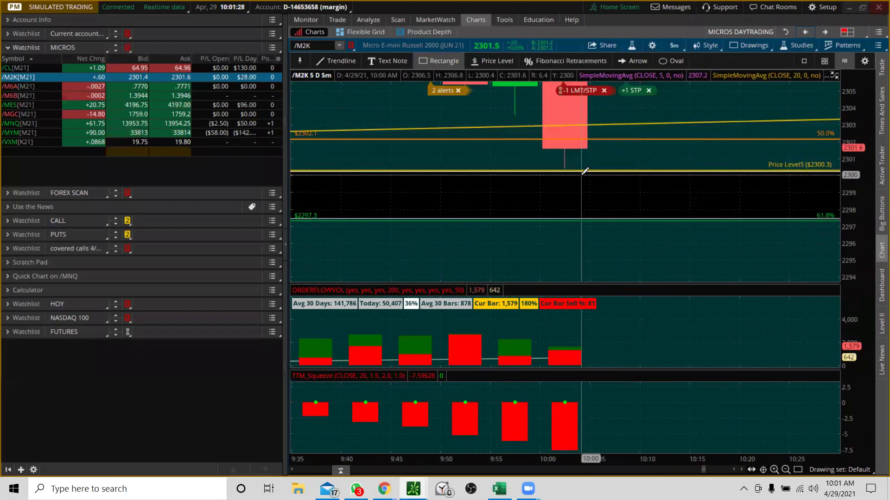
- Place a one-contract /M2K sell stop order at 2299.1 in Active Trader using the MES SCALP/DAYTRADING bracket template
left_click(877, 167)
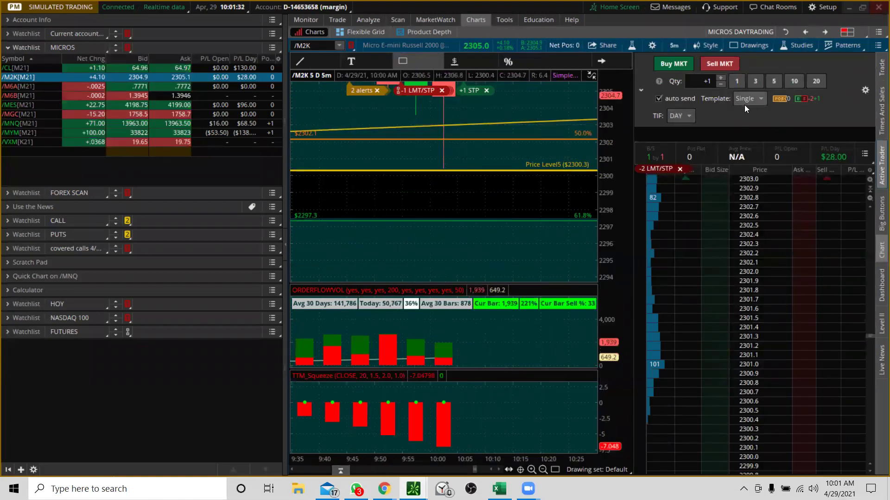
left_click(744, 105)
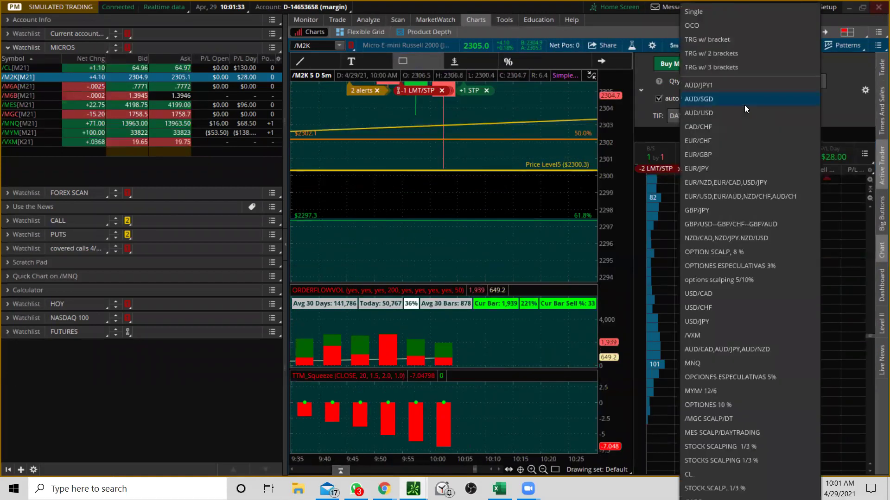
left_click(704, 433)
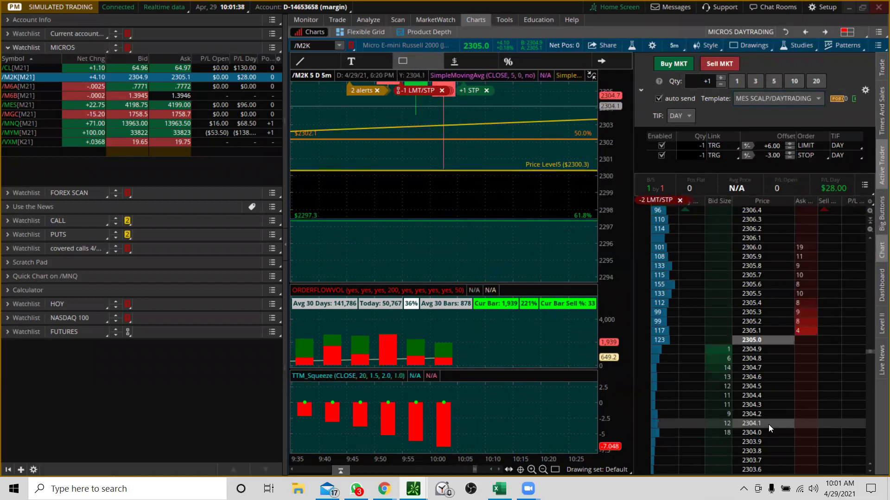
left_click_drag(870, 357, 870, 439)
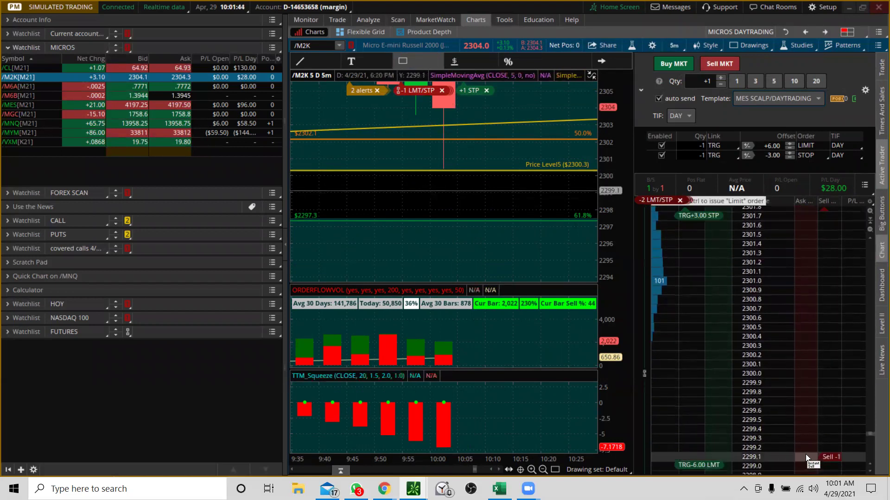
left_click(806, 459)
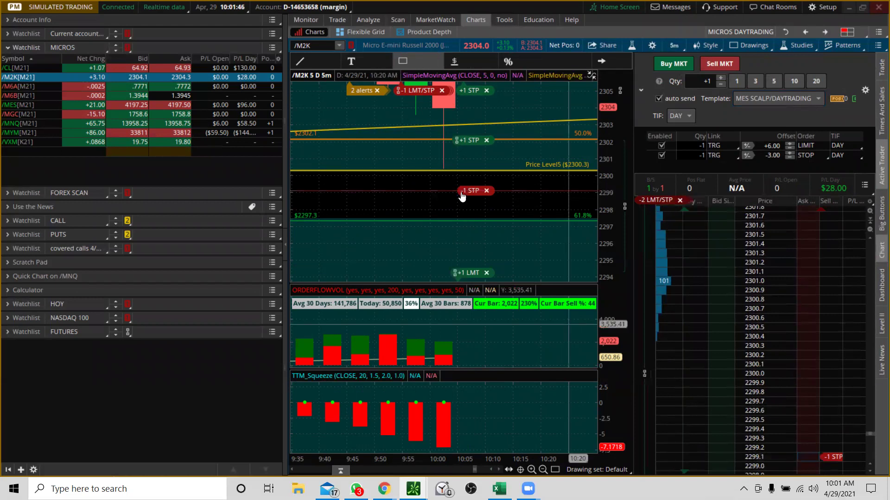
- Move the new /M2K sell stop to 2299.8, its buy limit to the 61.8% retracement and its protective buy stop to about 2310.5
left_click_drag(474, 190, 474, 183)
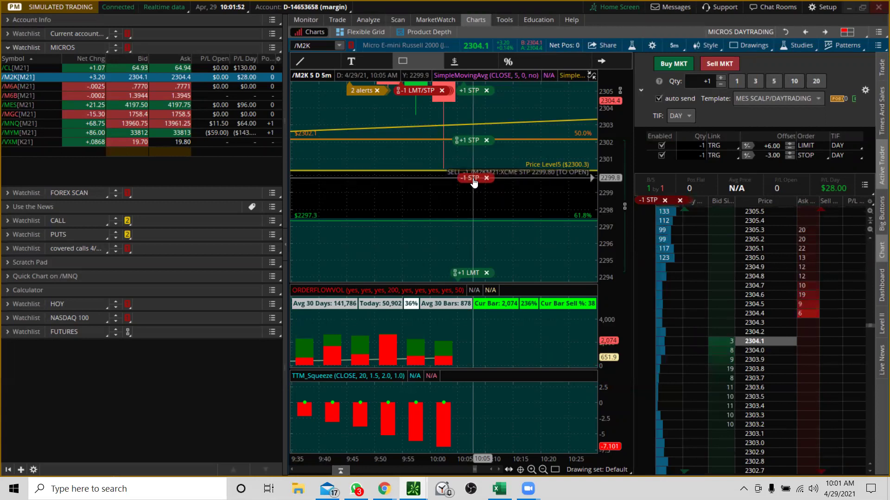
left_click_drag(472, 279, 469, 222)
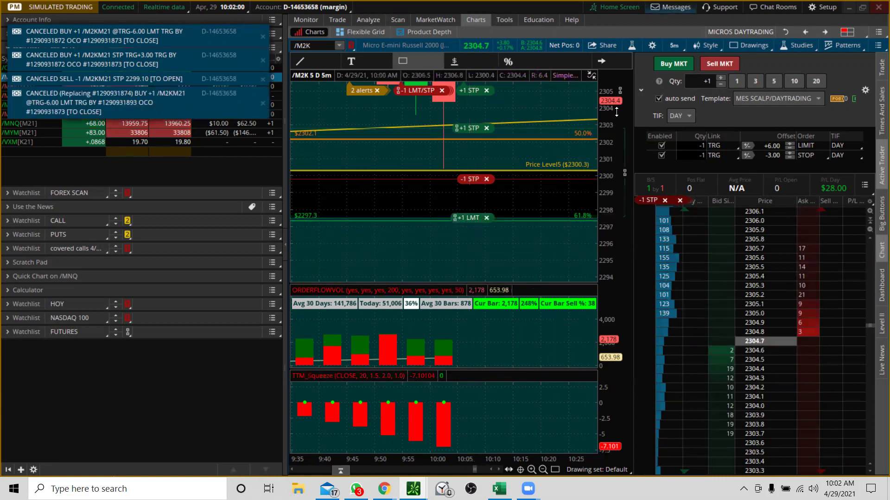
left_click_drag(613, 119, 621, 240)
left_click_drag(477, 157, 478, 98)
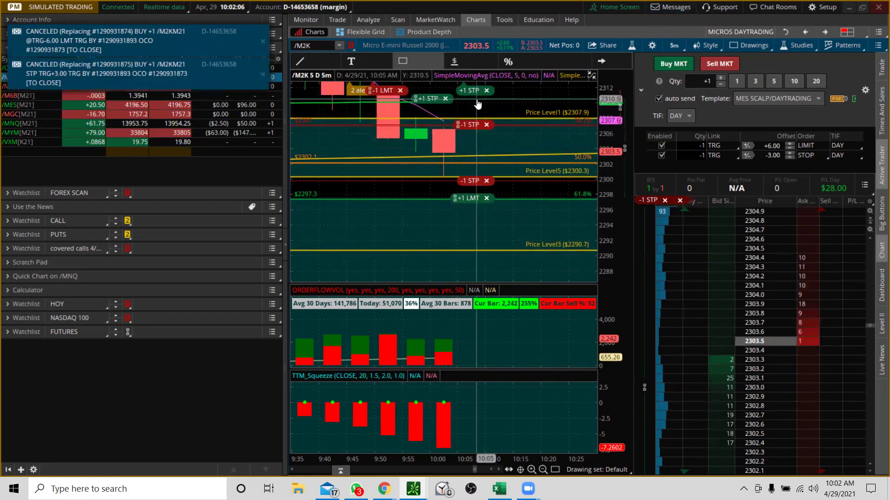
left_click_drag(603, 84, 604, 111)
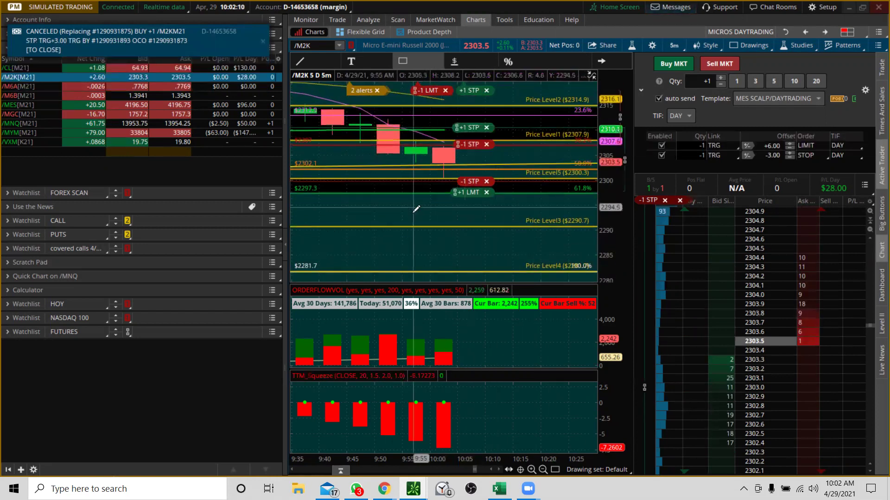
left_click_drag(486, 165, 472, 203)
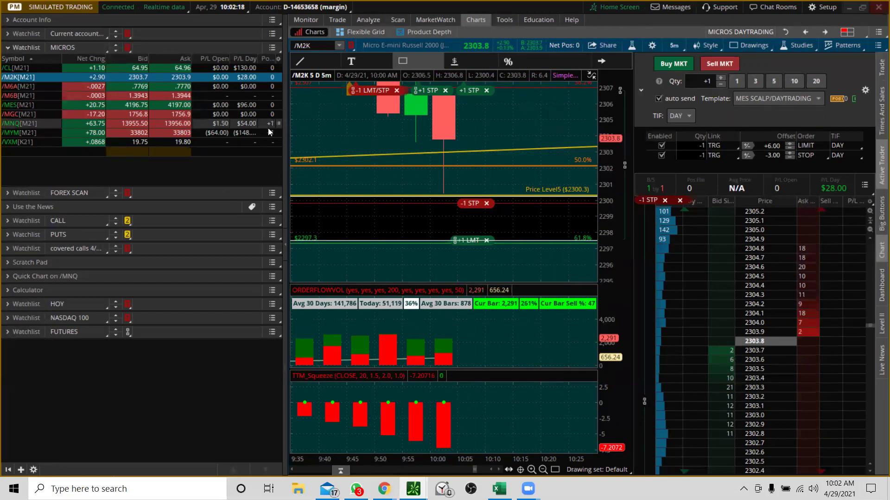
- Load /MNQ from the MICROS watchlist and examine its 5-minute chart's price levels, alerts and bracket orders
left_click(37, 124)
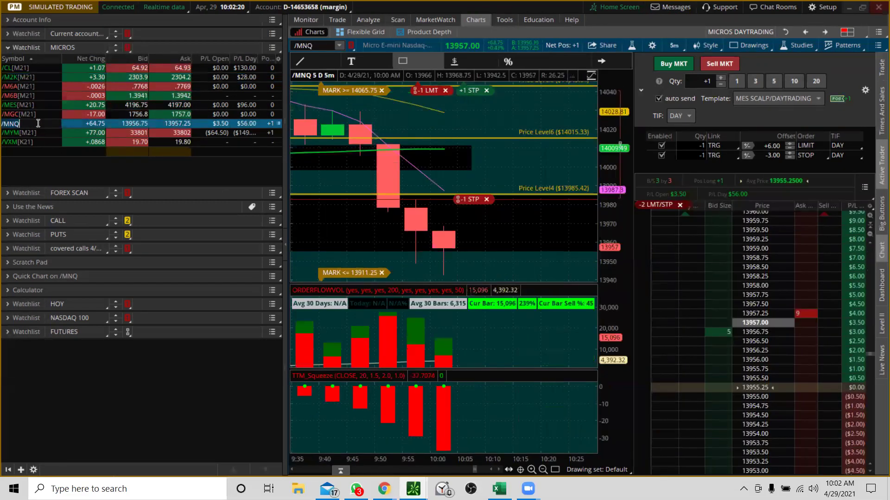
right_click(513, 165)
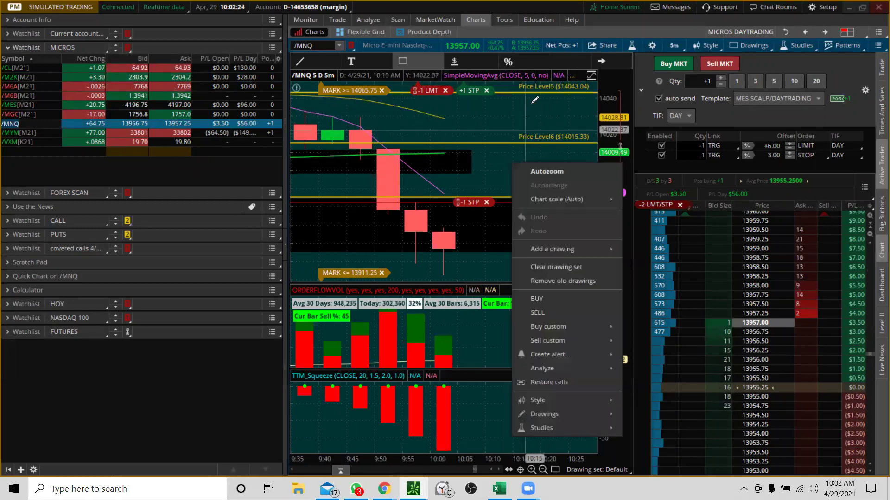
left_click(535, 168)
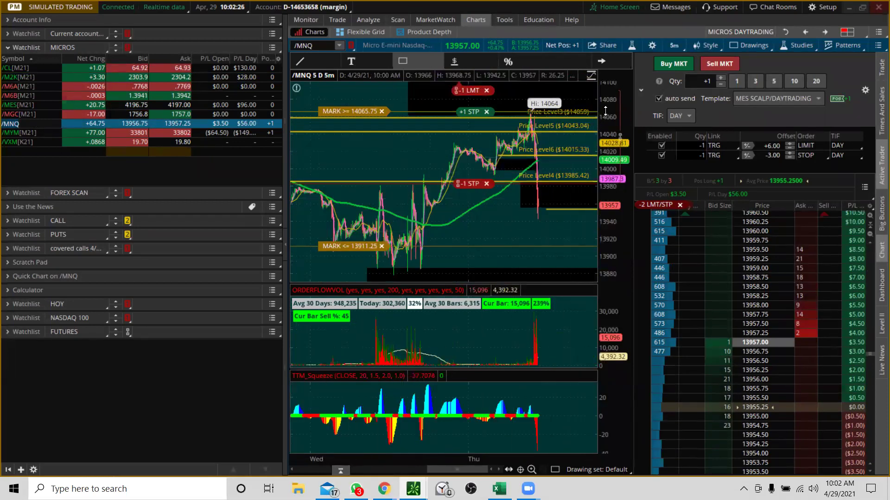
left_click_drag(606, 102, 598, 255)
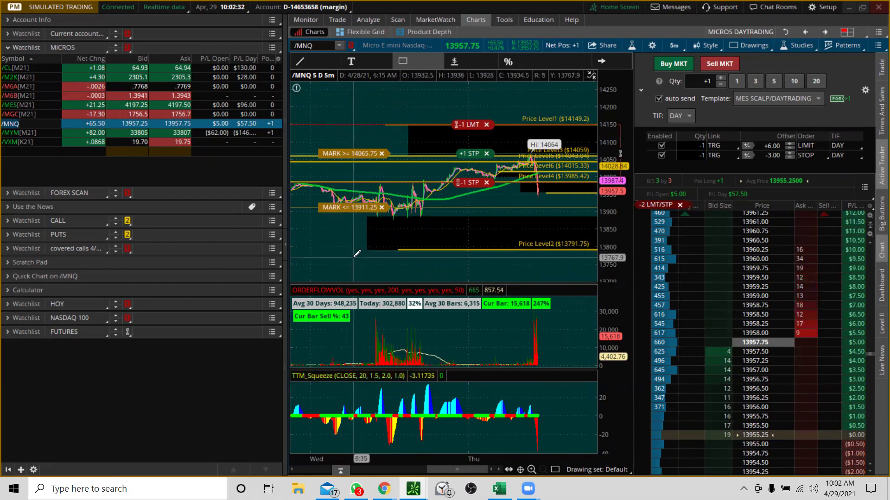
left_click_drag(357, 253, 536, 99)
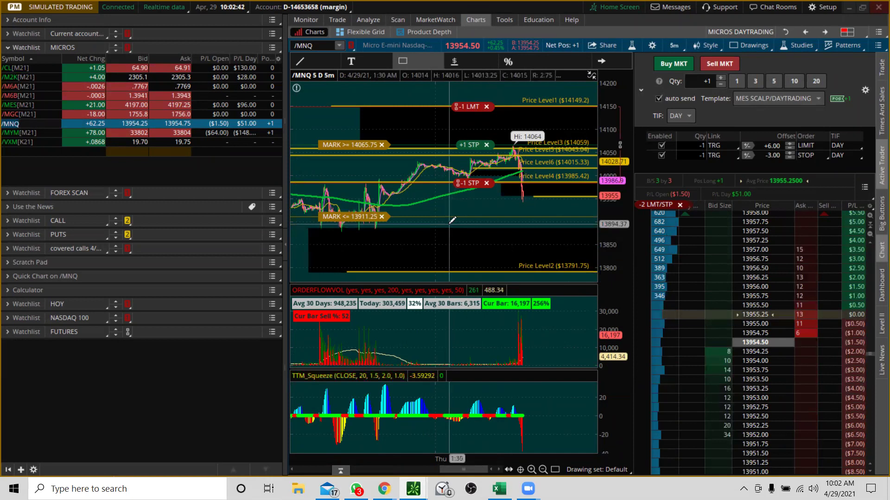
left_click_drag(547, 146, 617, 61)
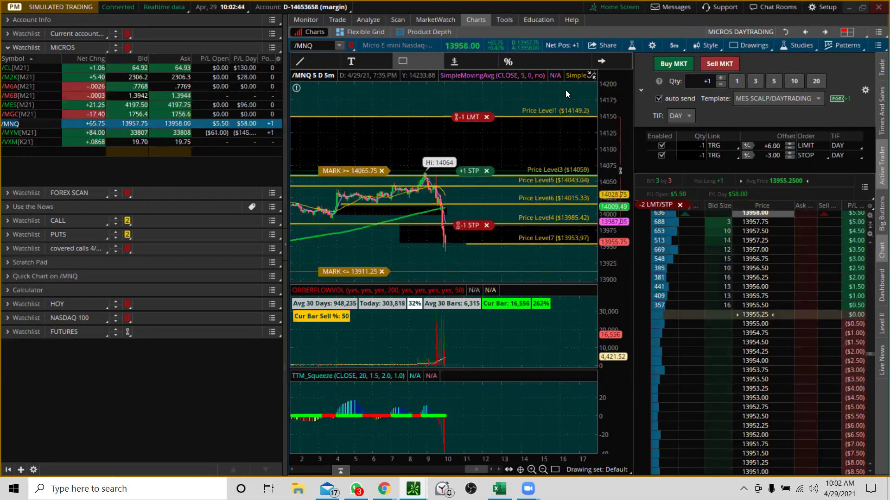
left_click_drag(607, 113, 607, 139)
left_click(182, 121)
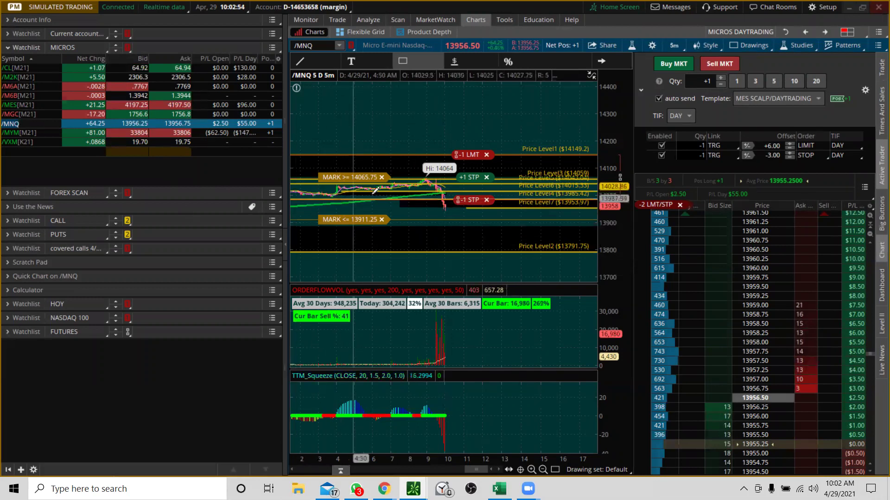
- Load /MYM from the MICROS watchlist and examine its 5-minute chart's trendline, alerts and working stop and limit orders
left_click(29, 133)
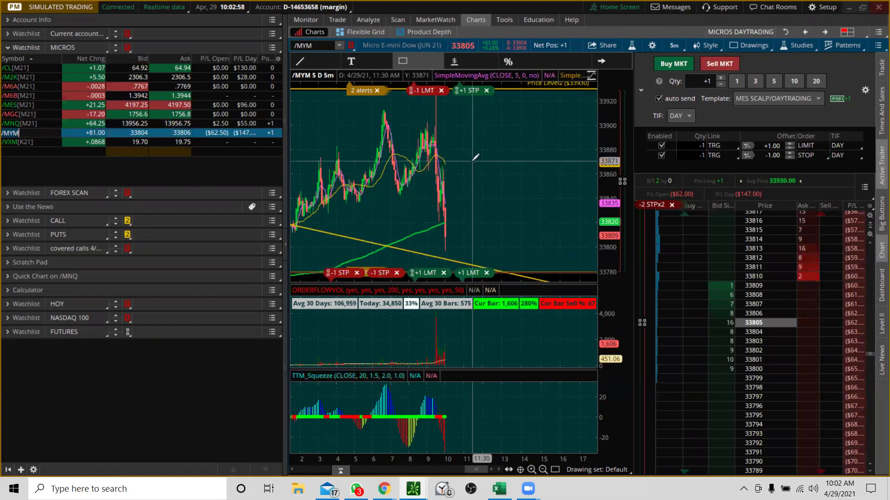
right_click(472, 160)
left_click(493, 173)
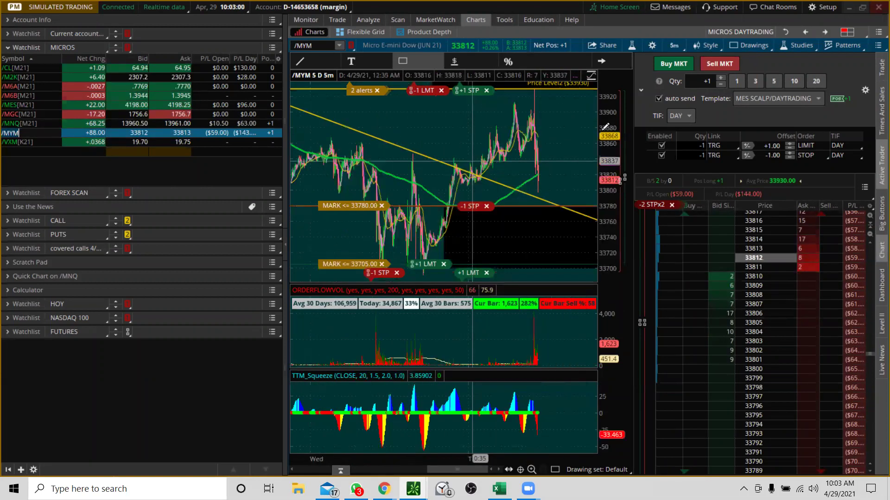
left_click_drag(606, 106, 607, 153)
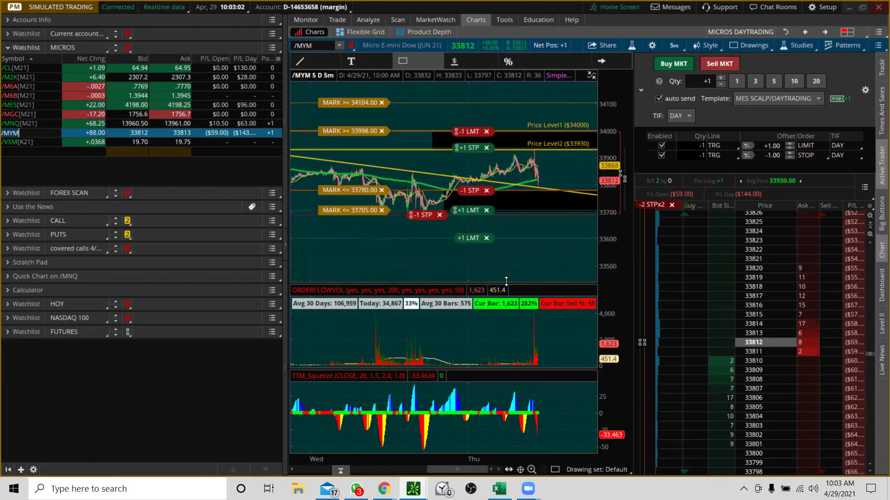
left_click_drag(510, 211, 373, 134)
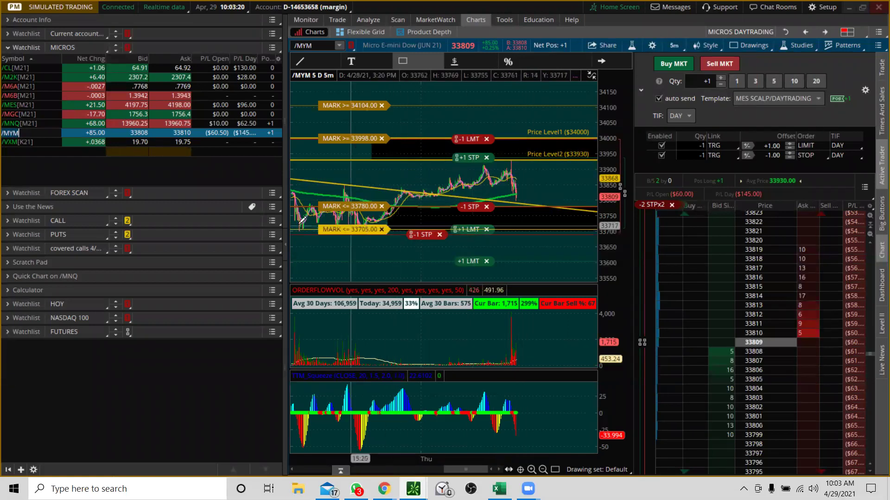
right_click(305, 250)
left_click(336, 232)
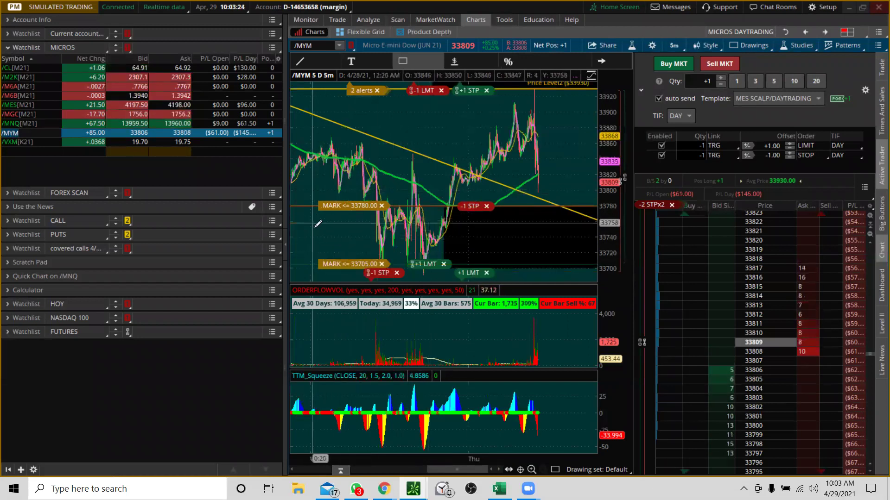
left_click_drag(605, 113, 604, 153)
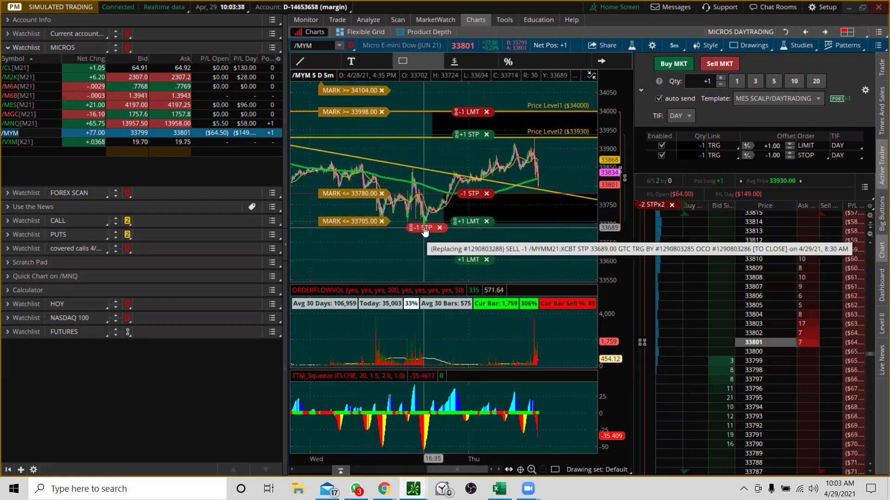
- Raise the /MYM protective sell stop at 33689 to the 33780 alert level, level with the other sell stop
left_click_drag(605, 144, 605, 169)
left_click_drag(423, 221, 533, 137)
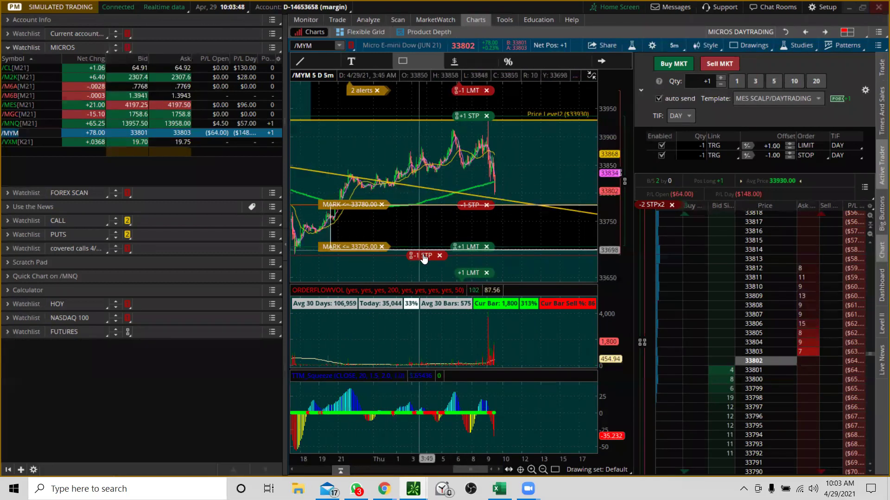
left_click_drag(420, 255, 421, 209)
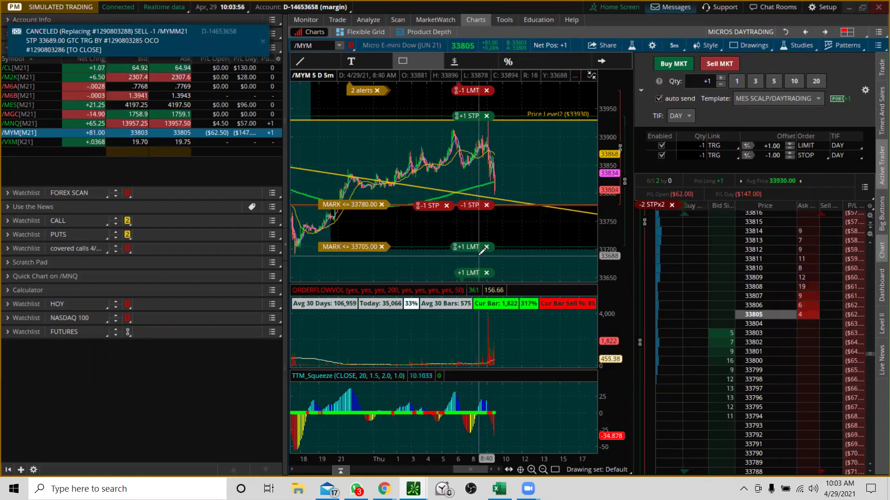
left_click_drag(608, 167, 607, 157)
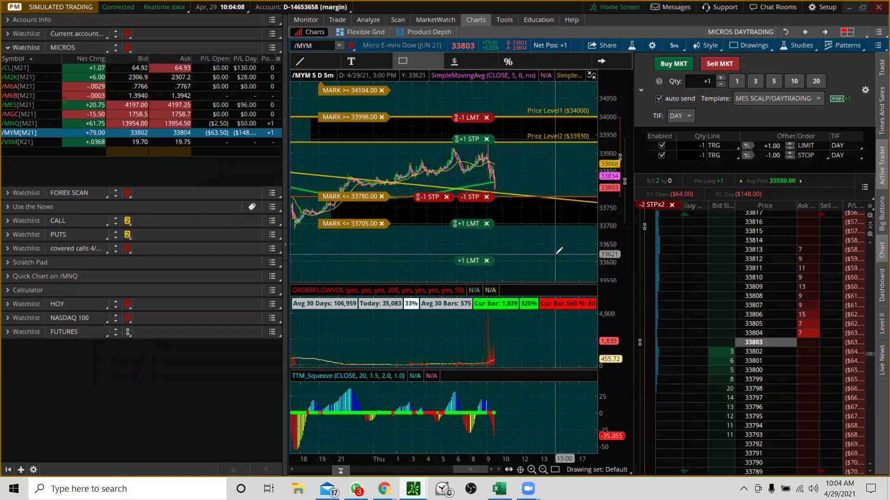
left_click_drag(457, 171, 520, 113)
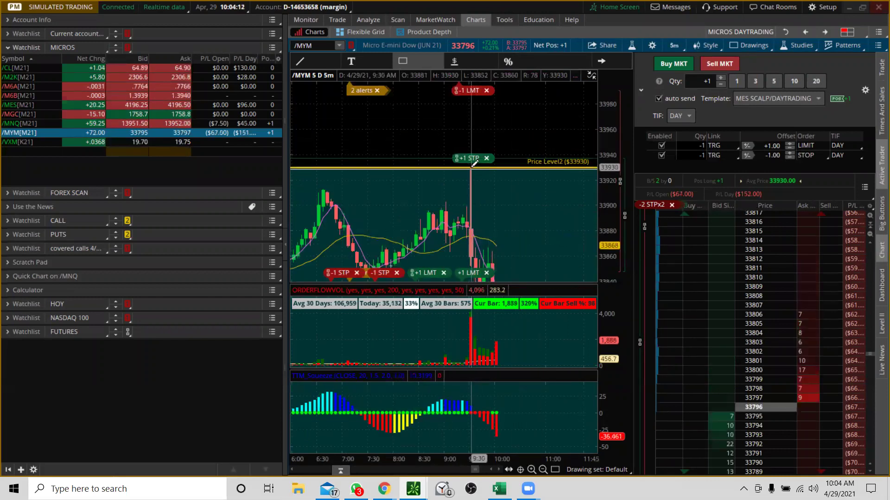
left_click_drag(603, 158, 627, 277)
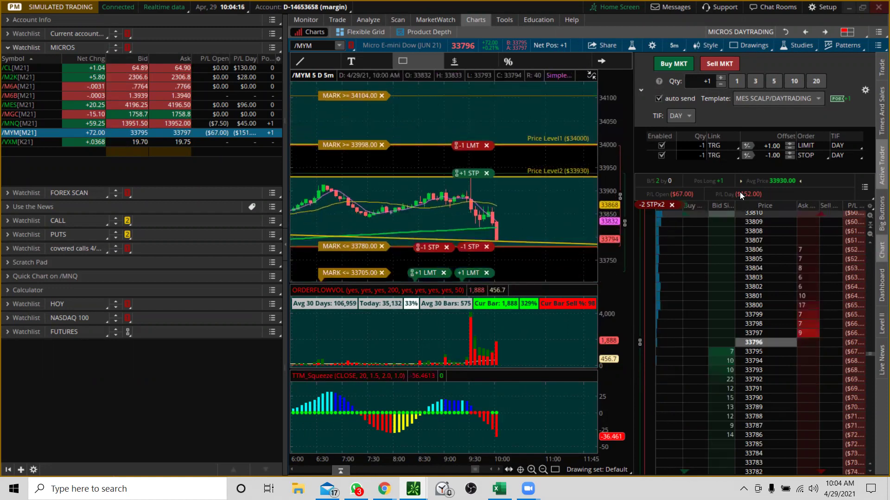
left_click_drag(609, 136, 479, 234)
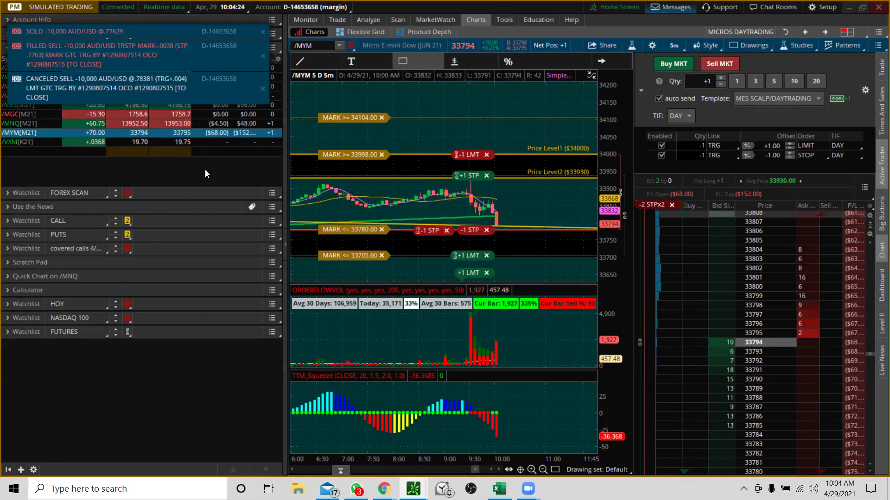
- Dismiss the AUD/USD sale, fill and cancellation notifications
left_click(262, 32)
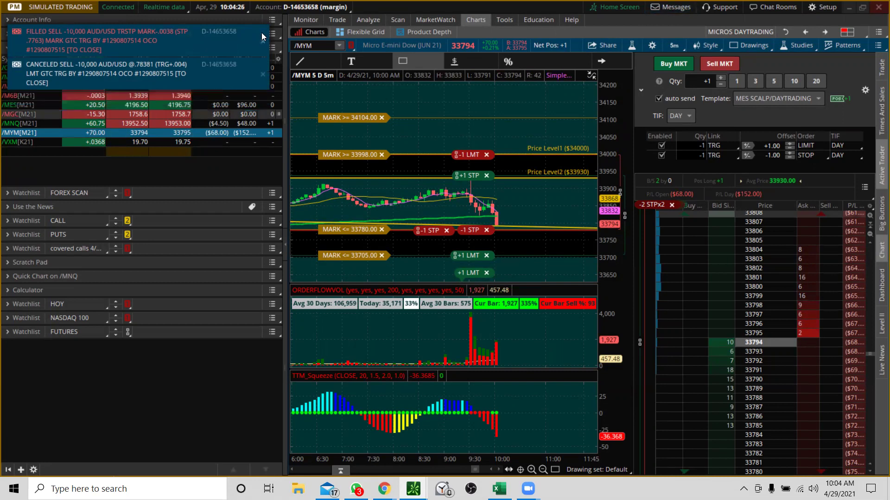
left_click(261, 38)
left_click(261, 38)
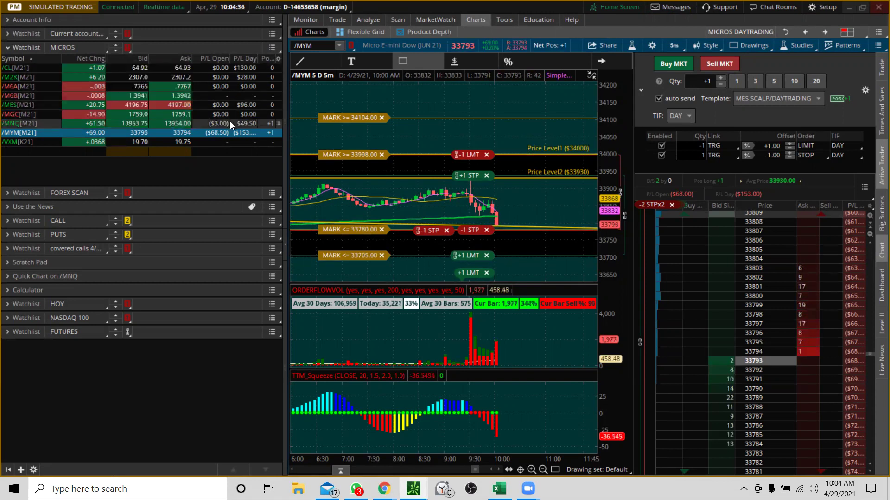
- Load /MNQ from the MICROS watchlist and examine its recent candles, price levels and bracket orders over the full 5-day range
left_click(21, 124)
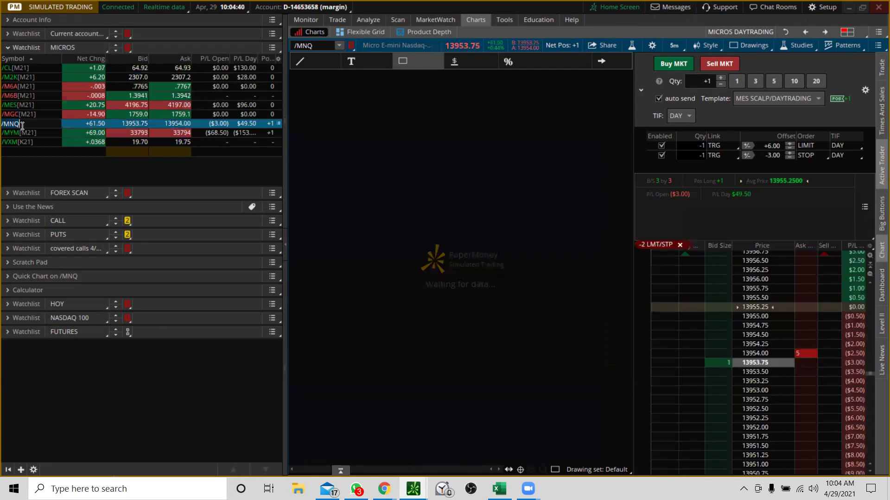
left_click_drag(609, 88, 609, 139)
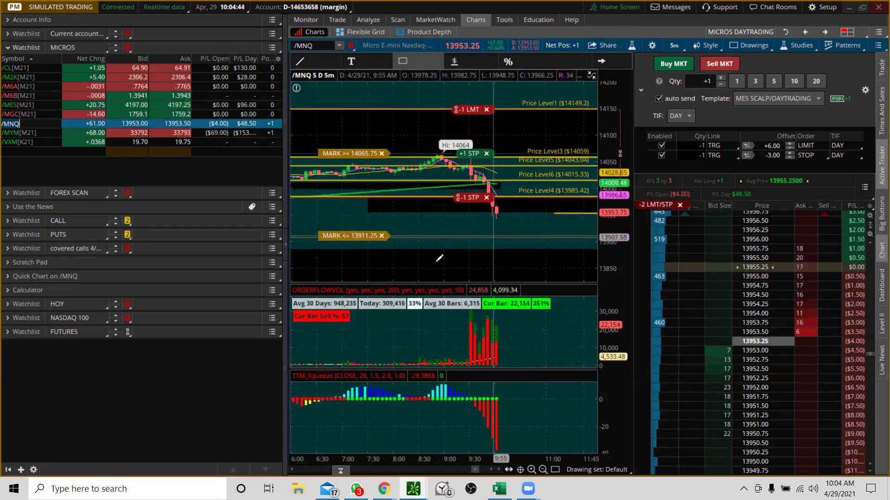
right_click(458, 223)
left_click(460, 176)
scroll(551, 113, "up", 3)
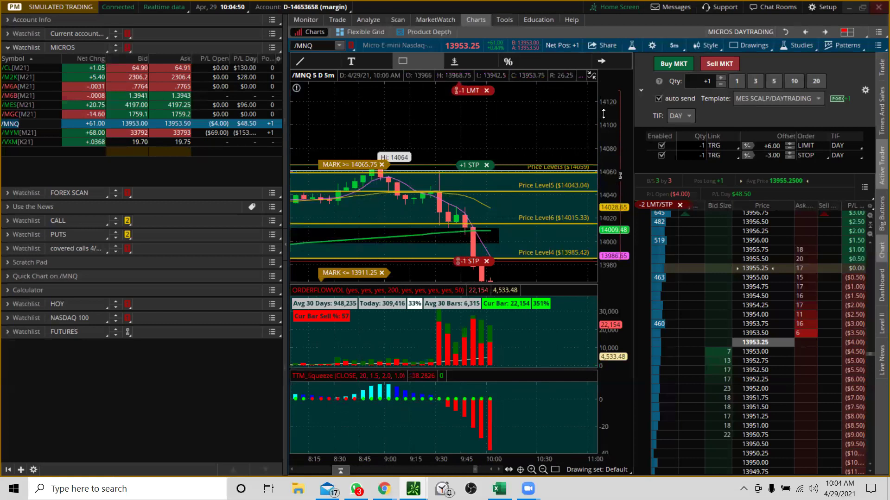
right_click(495, 181)
left_click(521, 187)
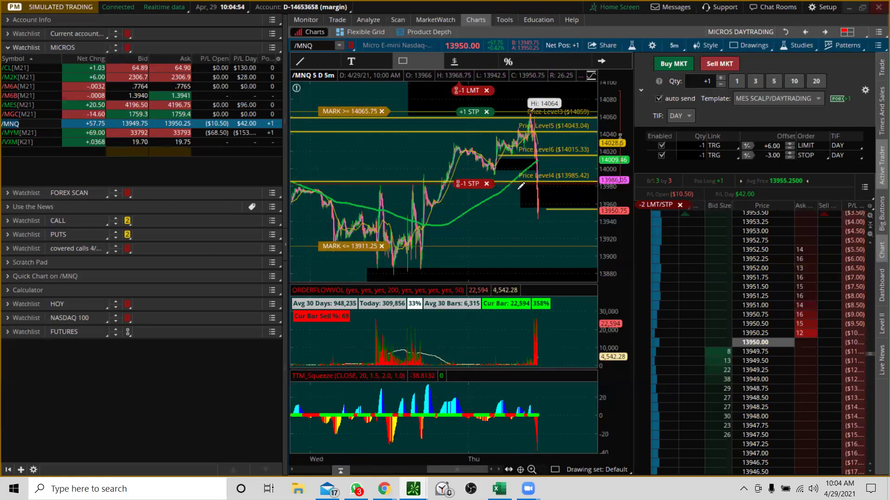
left_click_drag(602, 130, 604, 270)
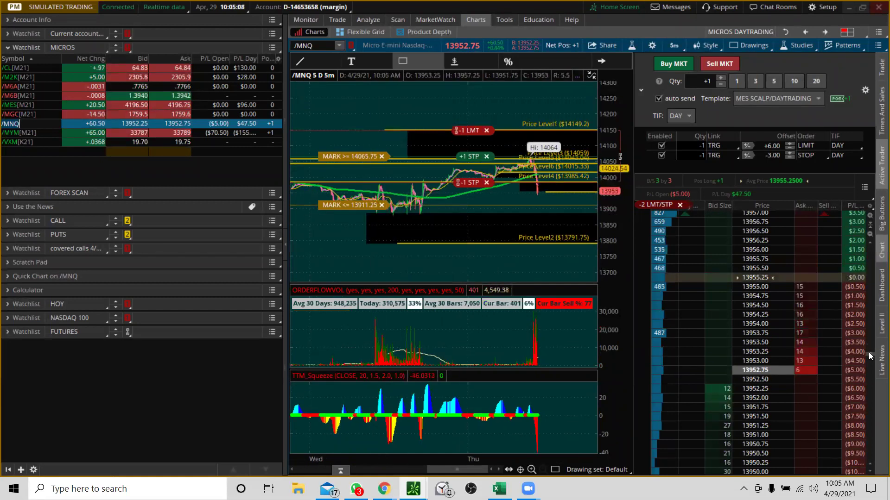
- Try a one-contract /MNQ sell stop at 13935.25 in Active Trader with the MES SCALP/DAYTRADING bracket template
scroll(870, 355, "down", 10)
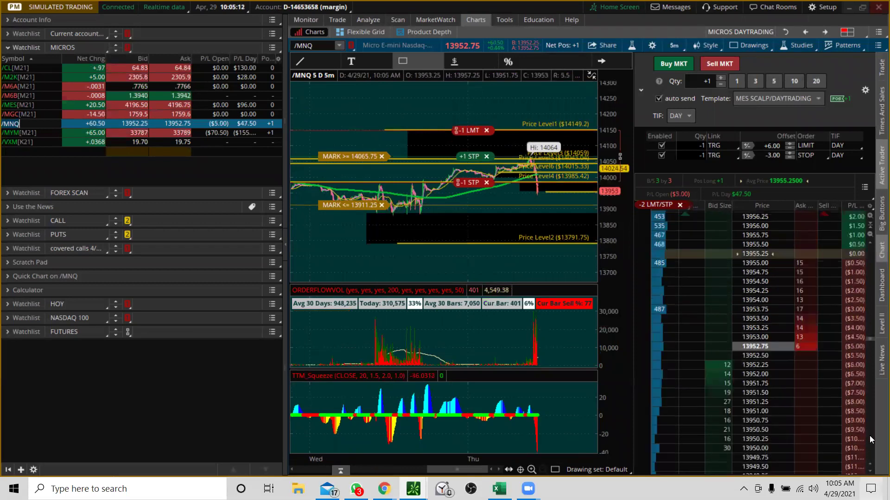
scroll(870, 343, "down", 10)
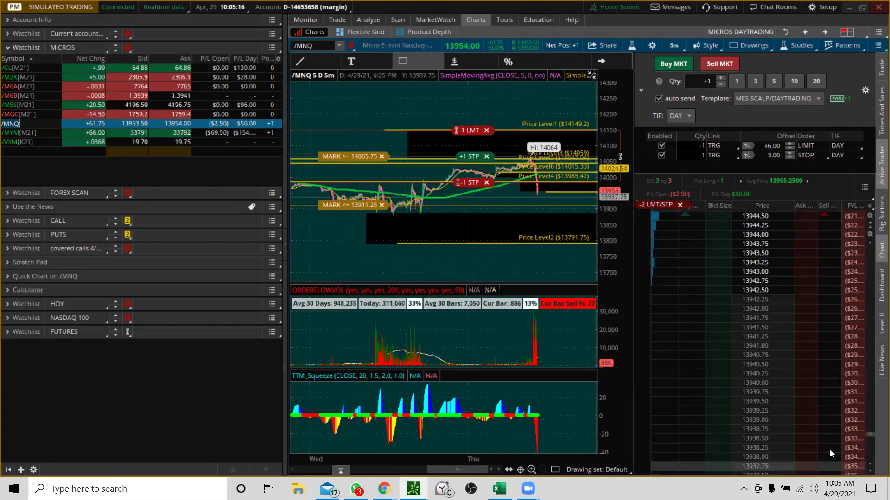
scroll(870, 438, "down", 5)
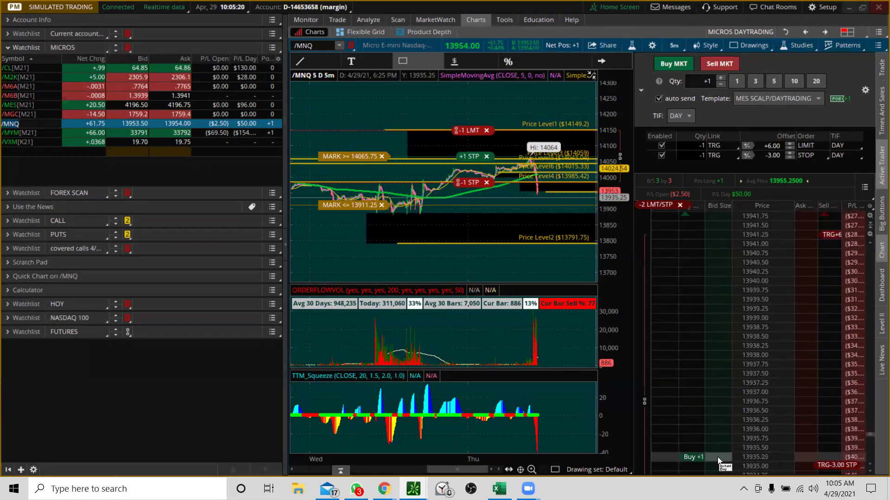
left_click(809, 460)
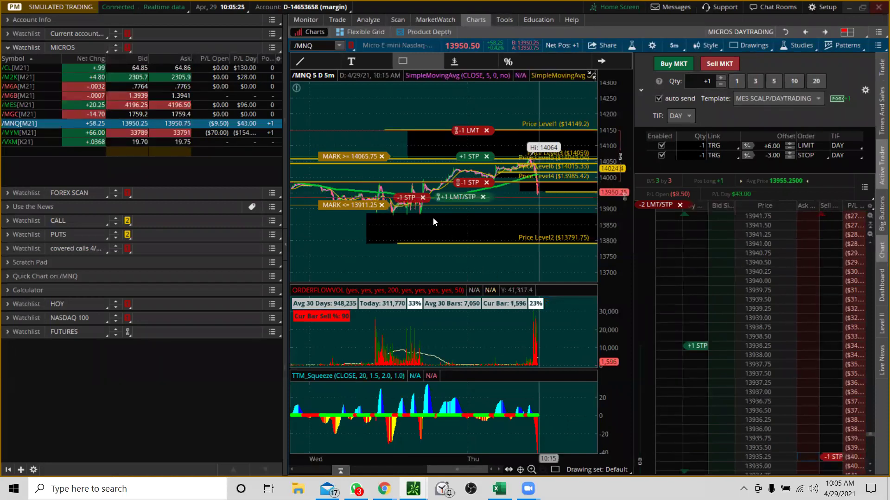
- Switch the order template to Single, place a one-contract /MNQ sell stop at 13930.25 and move it to about 13875
left_click(800, 98)
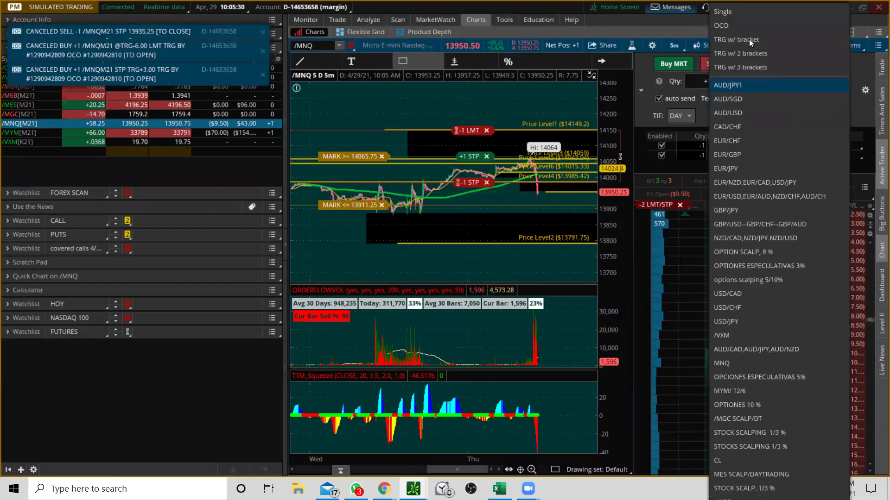
left_click(730, 13)
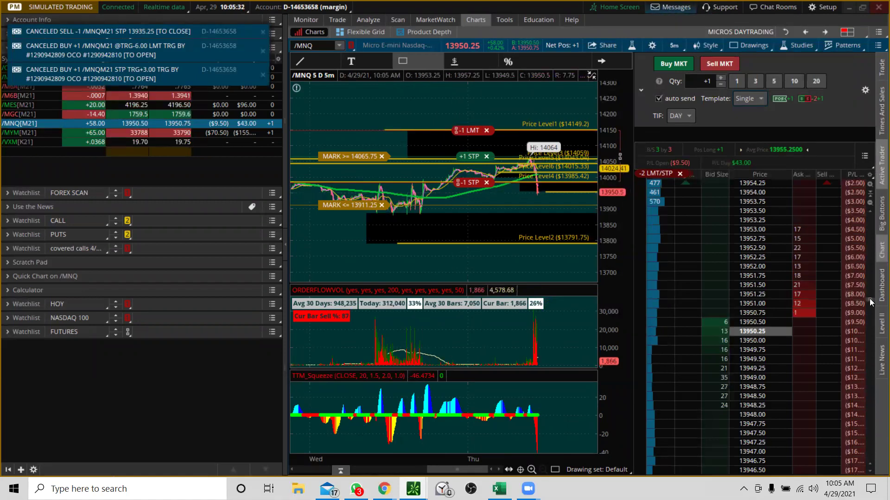
scroll(815, 370, "down", 10)
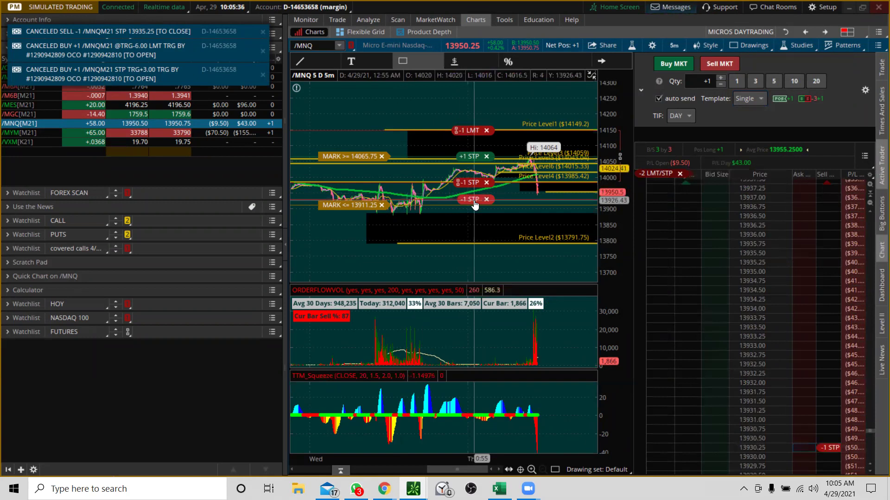
left_click_drag(475, 209, 475, 222)
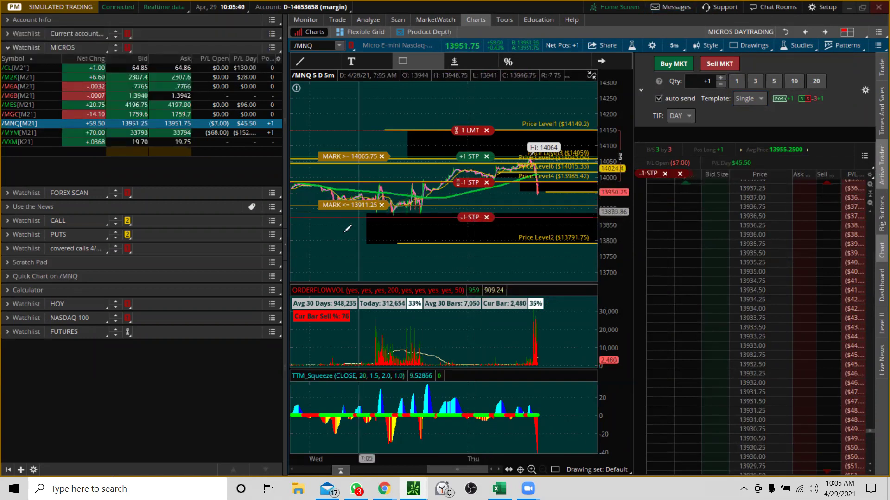
- Examine /MNQ's price levels, working stop and limit orders, latest sell-off and ORDERFLOWVOL volume bars at several chart scales
left_click_drag(341, 234, 625, 124)
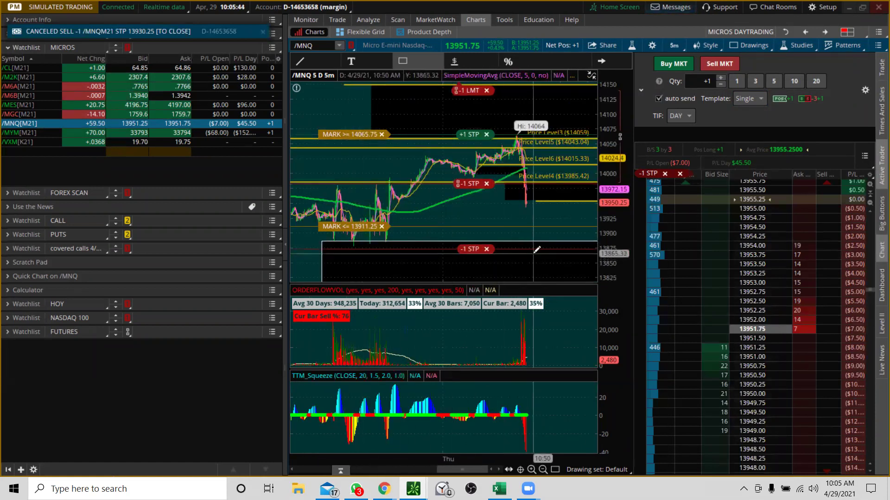
left_click_drag(612, 171, 613, 205)
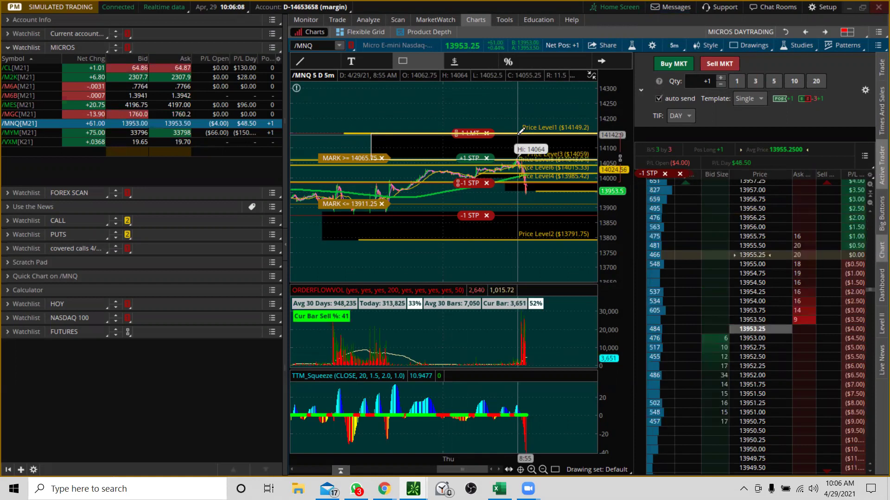
left_click_drag(409, 244, 633, 89)
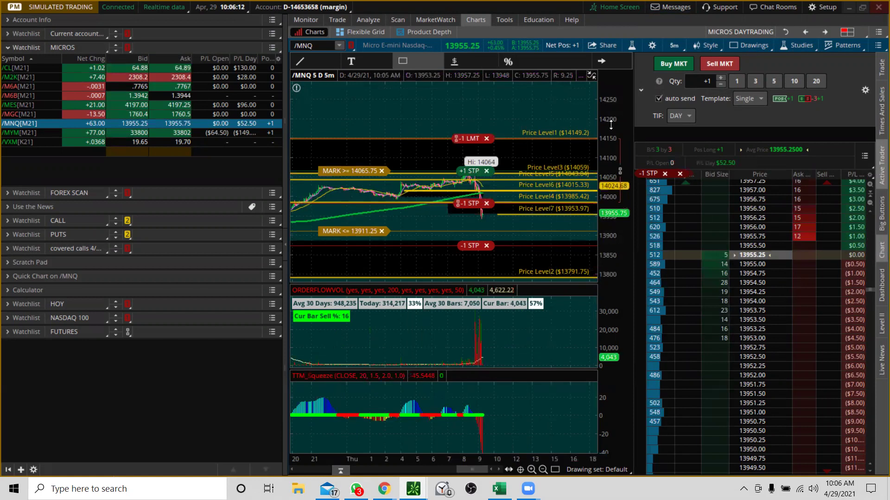
left_click_drag(611, 122, 593, 132)
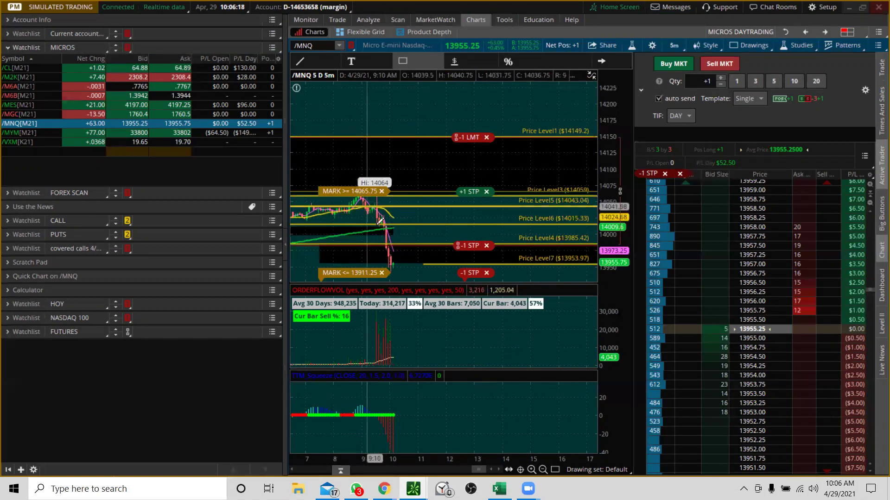
left_click_drag(611, 119, 611, 149)
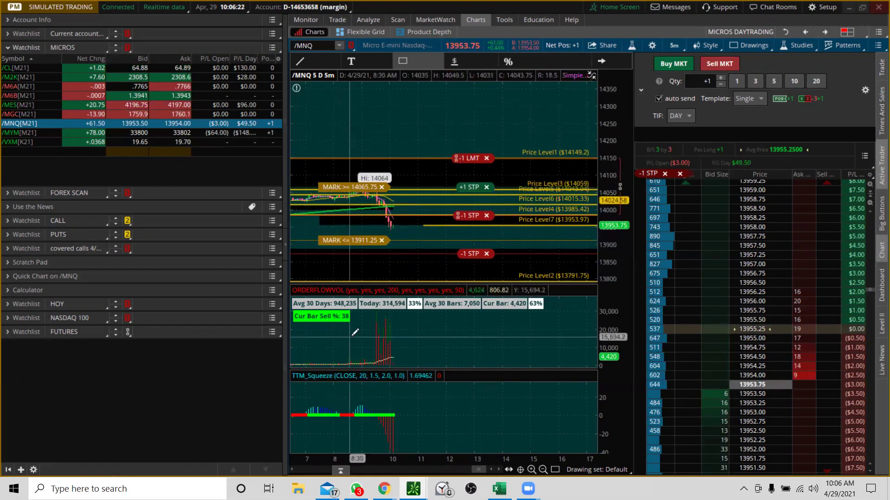
left_click_drag(351, 336, 398, 360)
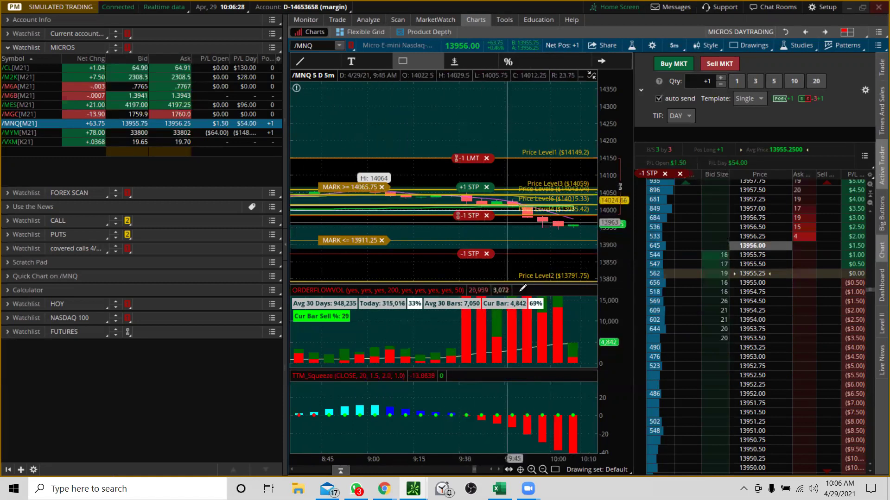
left_click_drag(603, 142, 603, 167)
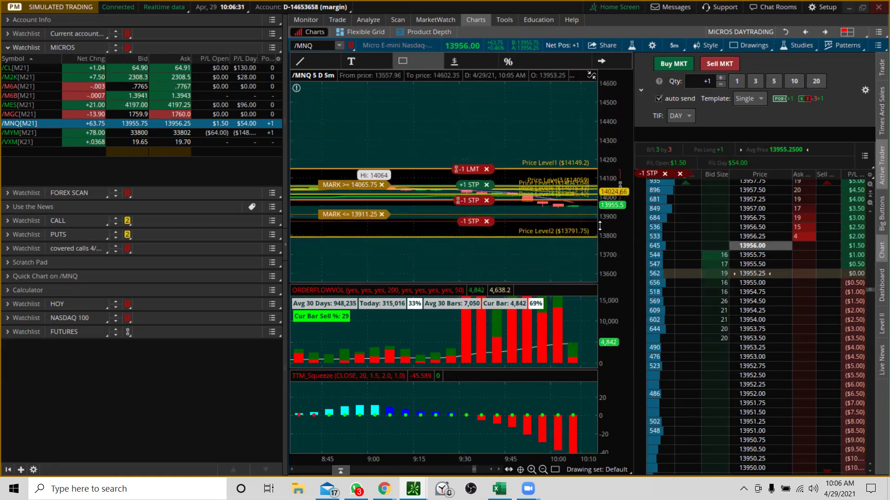
right_click(526, 210)
left_click(560, 222)
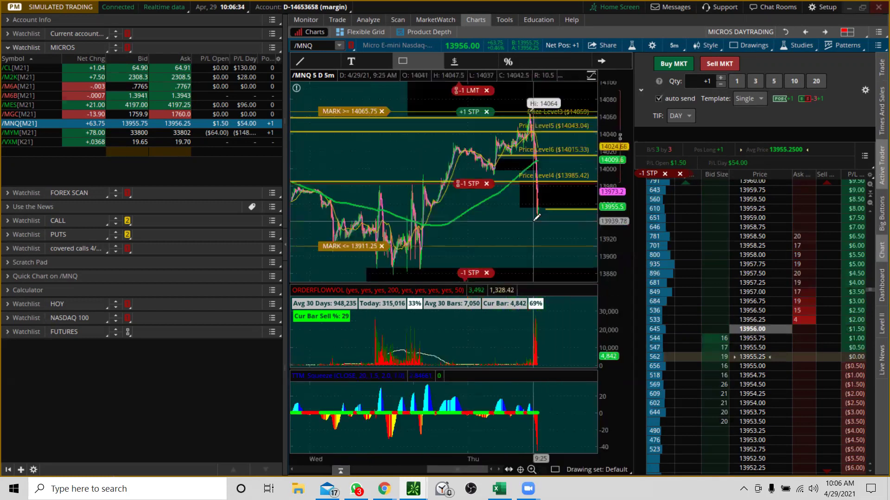
left_click_drag(637, 168, 637, 168)
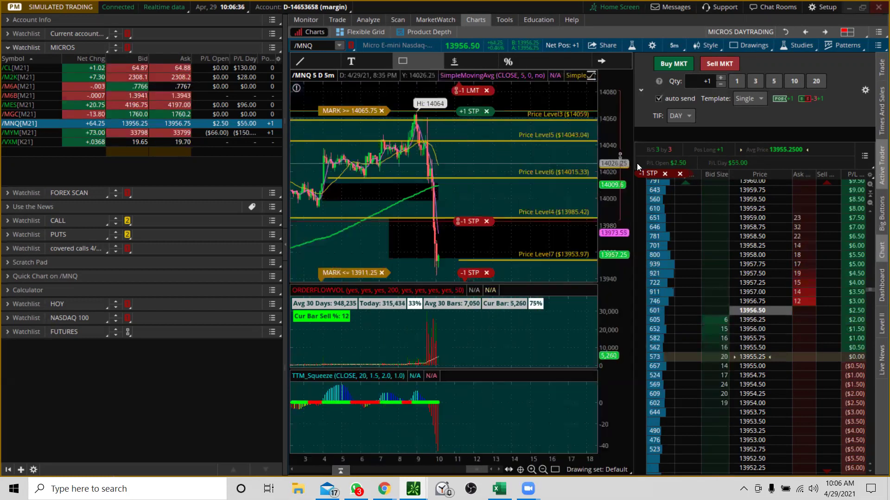
left_click_drag(613, 120, 600, 232)
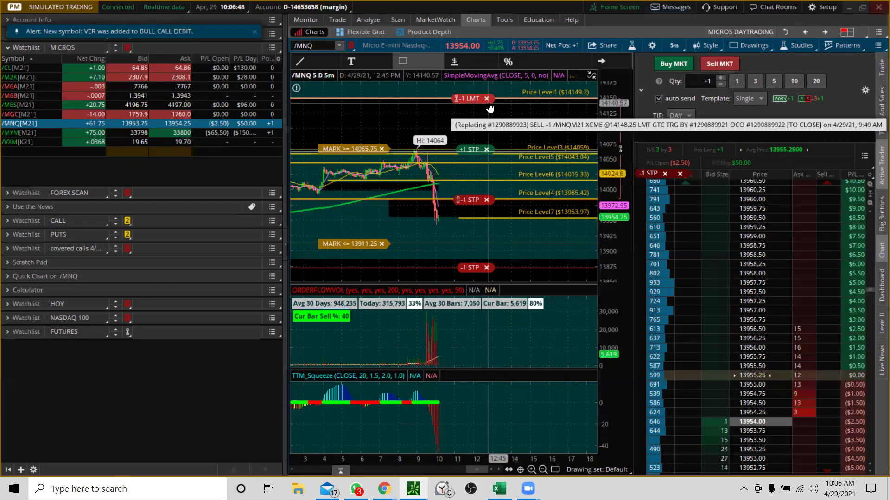
- Load /MYM from the MICROS watchlist and examine its autozoomed 5-day, 5-minute chart with working orders and alerts
left_click(94, 136)
left_click(44, 137)
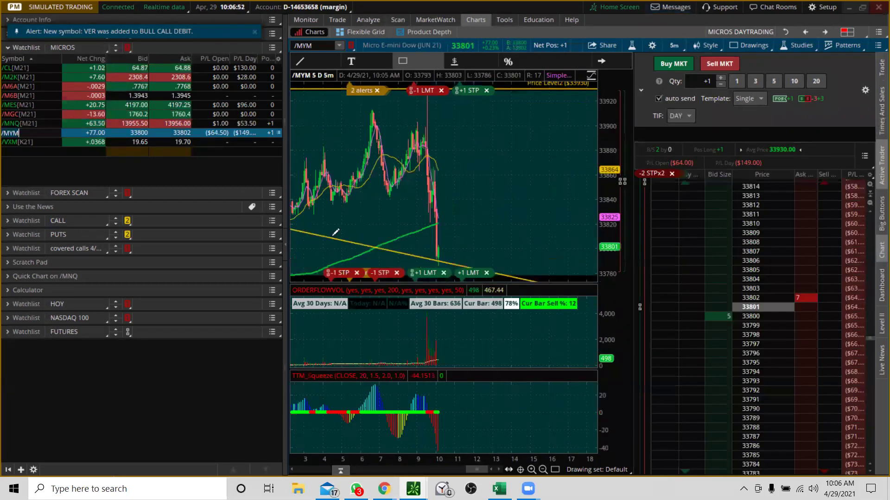
right_click(496, 148)
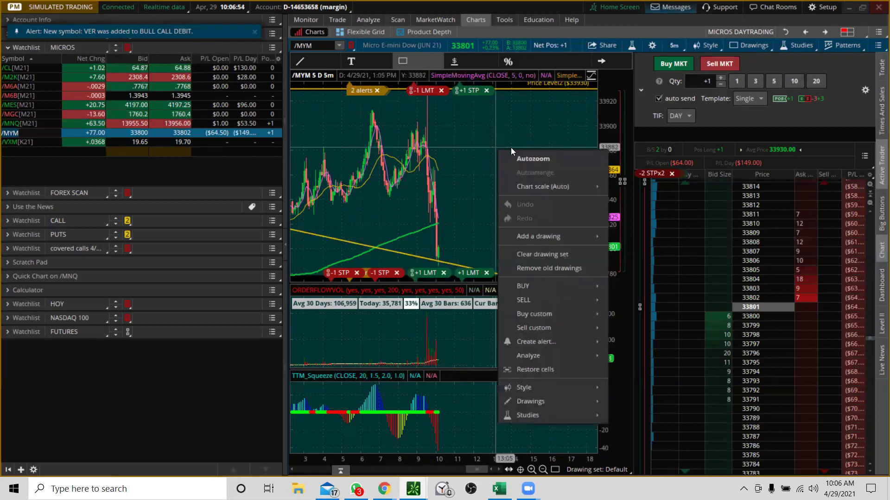
left_click(516, 156)
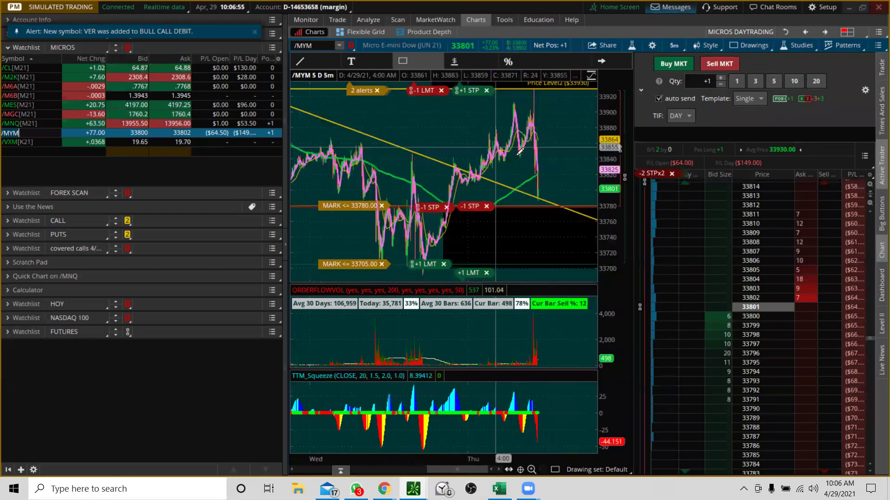
right_click(407, 127)
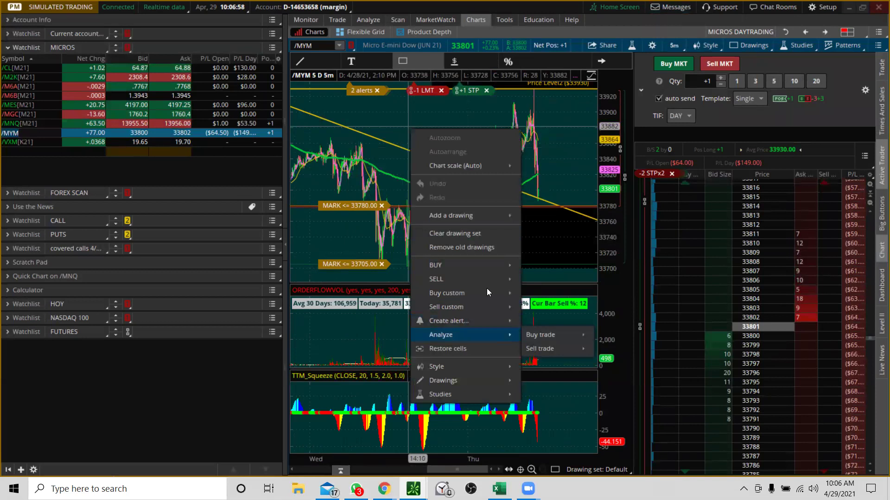
- Switch to /MYM's one-year daily chart, hide orders through the chart settings and focus on the latest daily candles
left_click(806, 32)
left_click(806, 32)
left_click_drag(708, 130, 834, 97)
left_click_drag(498, 153, 651, 101)
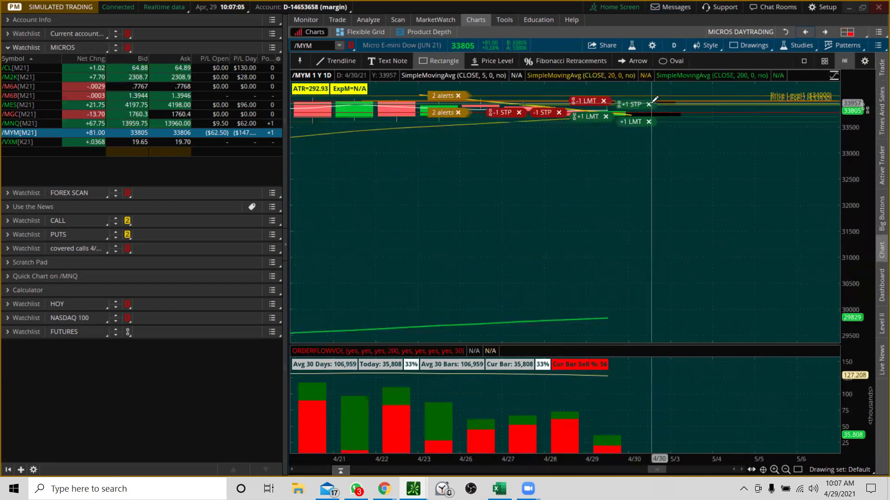
left_click(651, 45)
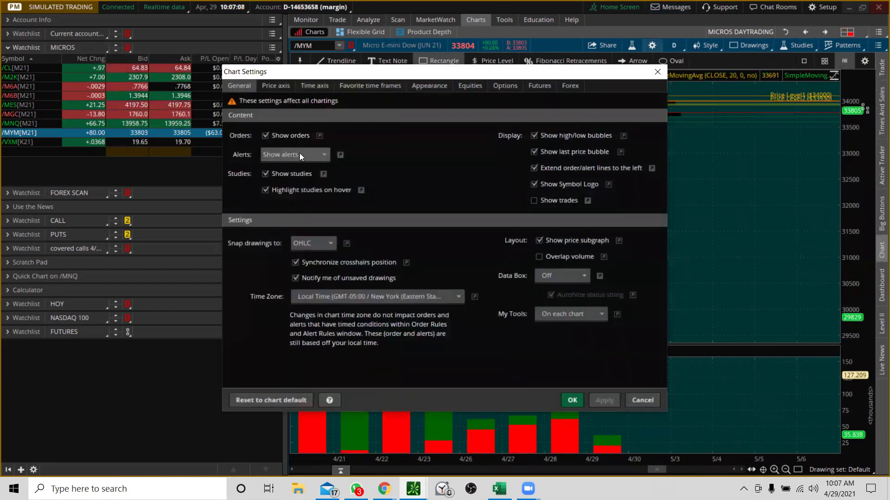
left_click(266, 135)
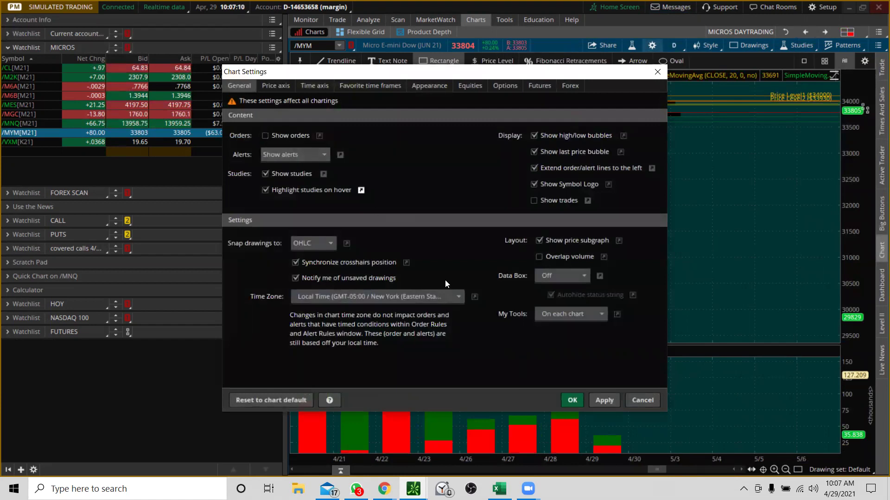
left_click(600, 397)
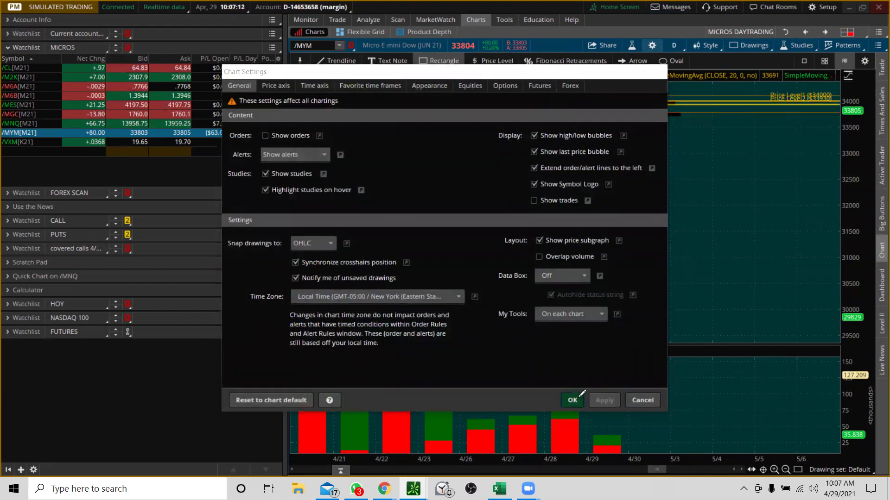
left_click(572, 399)
left_click_drag(560, 97, 387, 100)
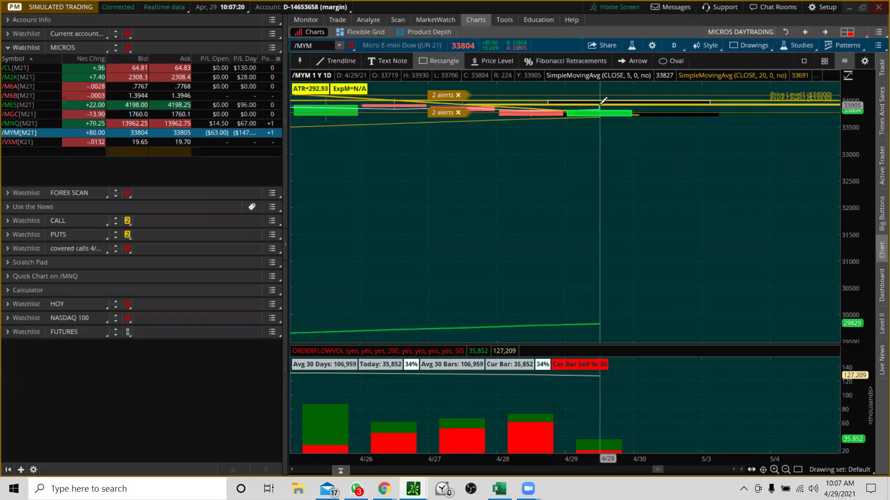
- Switch to /MYM's 20-day hourly chart, widen its price range and show Active Trader beside it
left_click(804, 32)
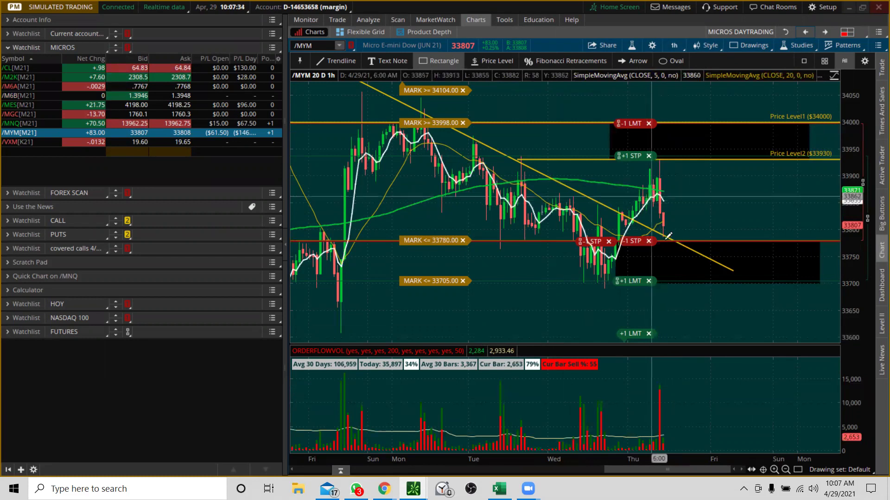
left_click_drag(845, 88, 845, 116)
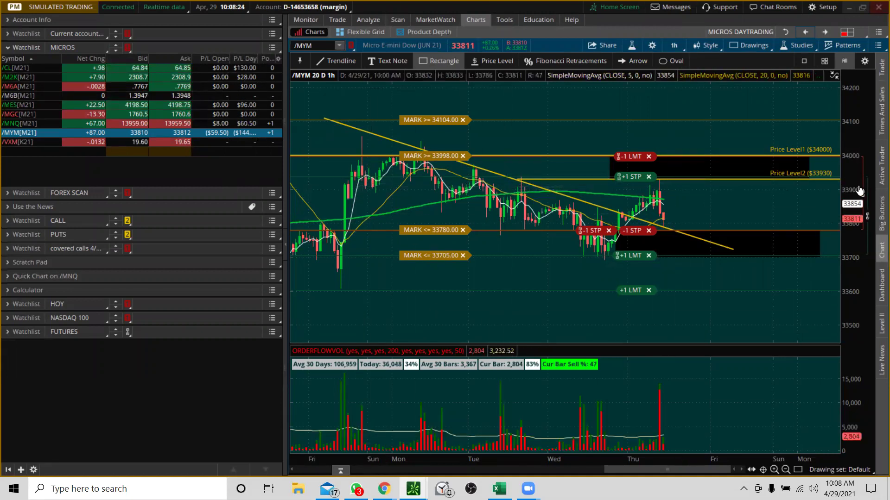
left_click(877, 171)
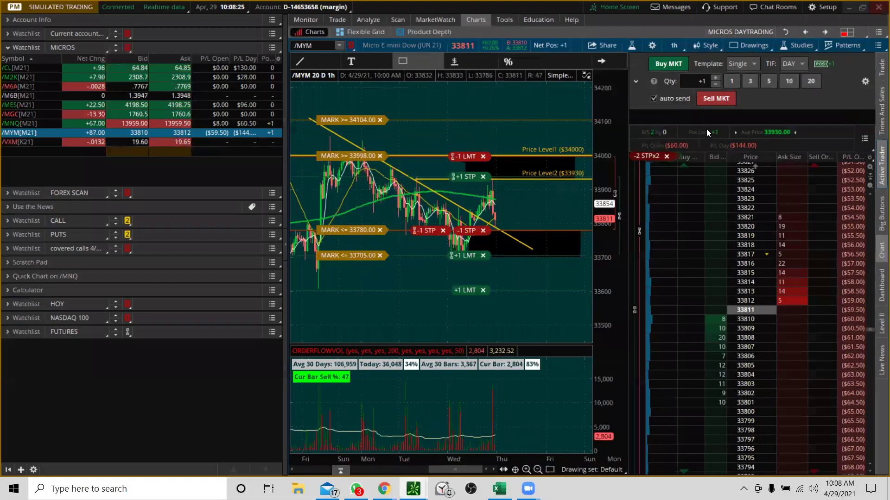
- Review the hourly charts, working orders and daily P/L of /MNQ, /MES, /M2K and /CL from the MICROS watchlist
left_click(210, 122)
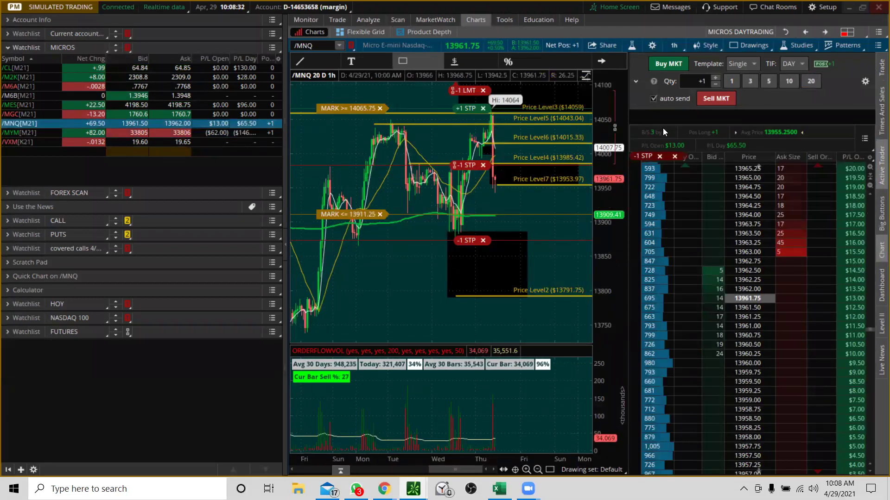
left_click(239, 103)
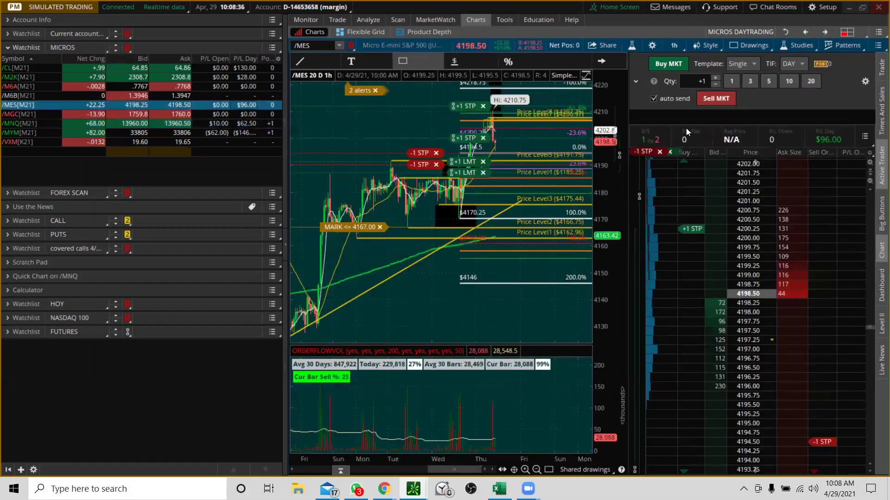
left_click(235, 75)
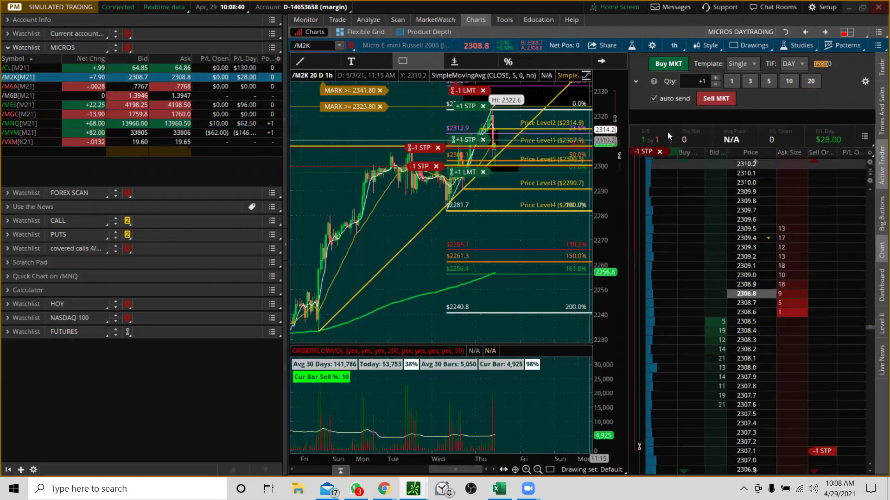
left_click(247, 68)
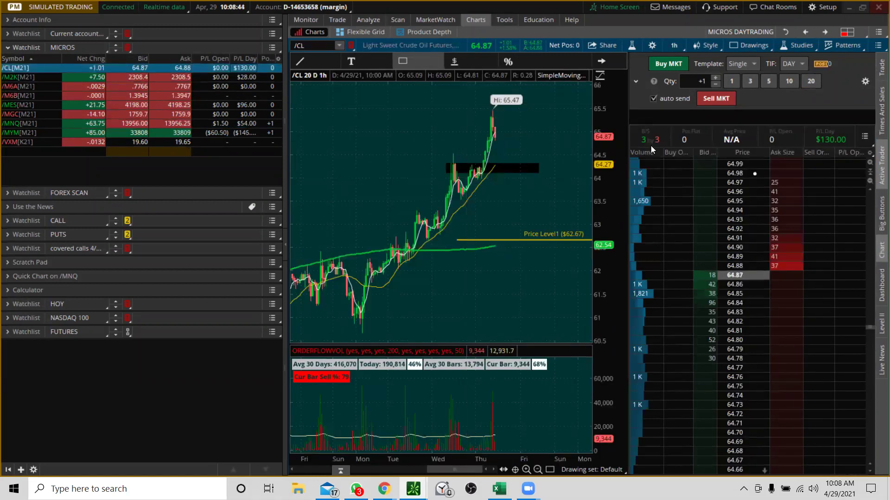
left_click(243, 79)
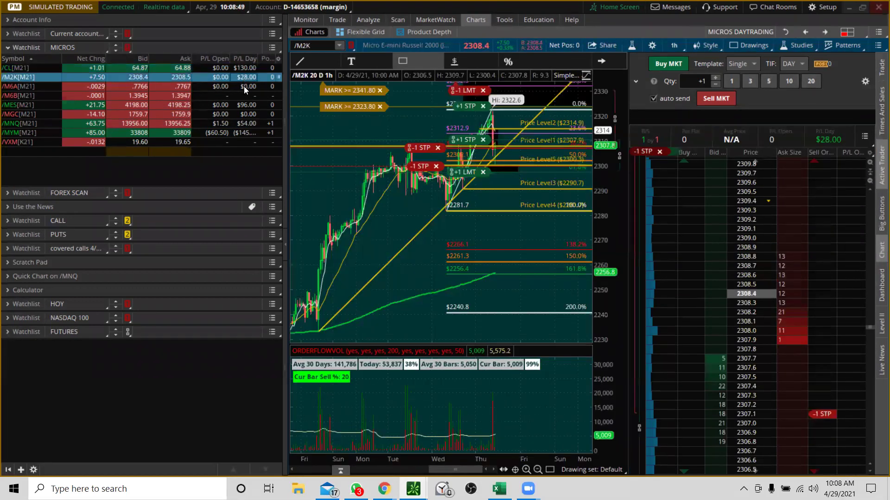
left_click(244, 103)
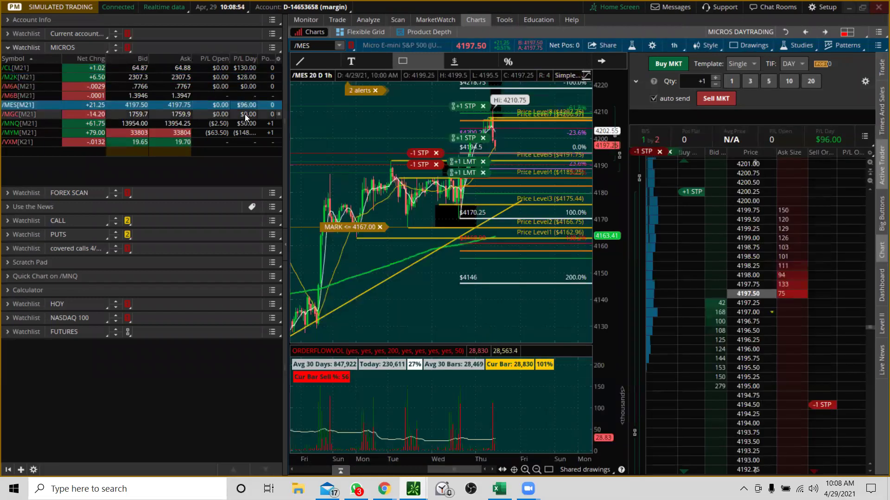
left_click(247, 124)
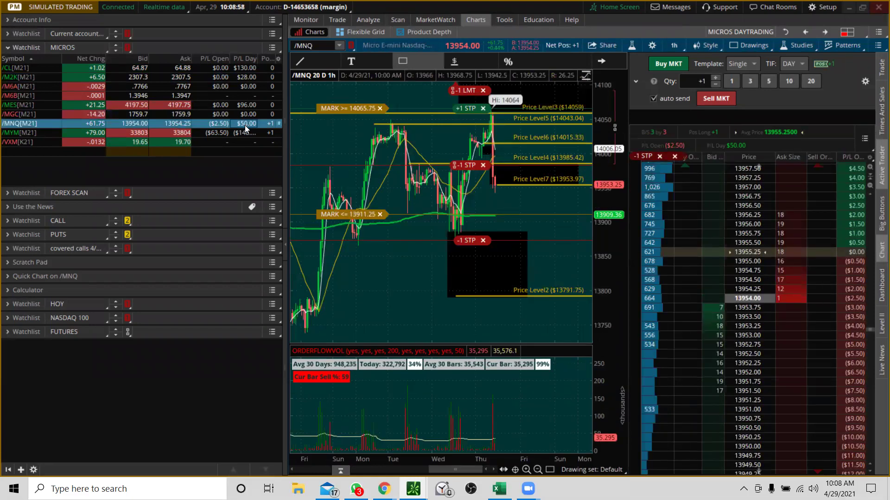
- Load /MYM again and examine its hourly candles against the 33780 sell stops, price levels and zones at several scales
left_click(244, 130)
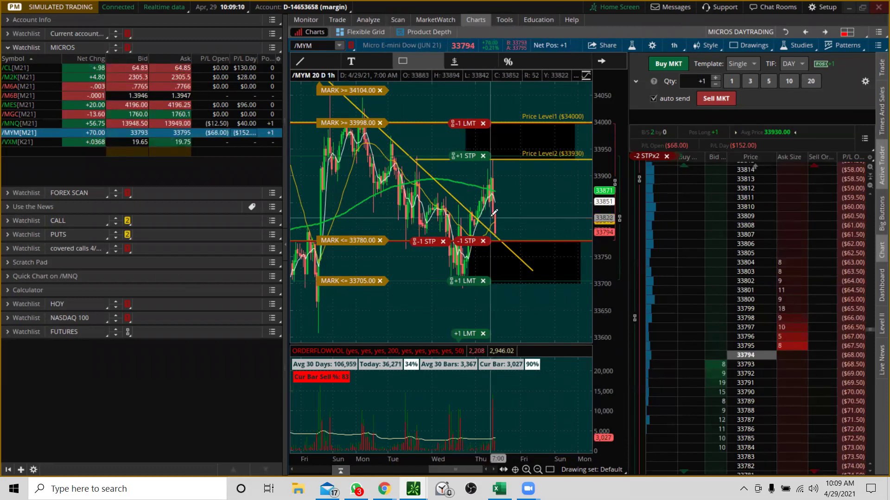
left_click_drag(605, 144, 604, 168)
left_click_drag(408, 139, 526, 263)
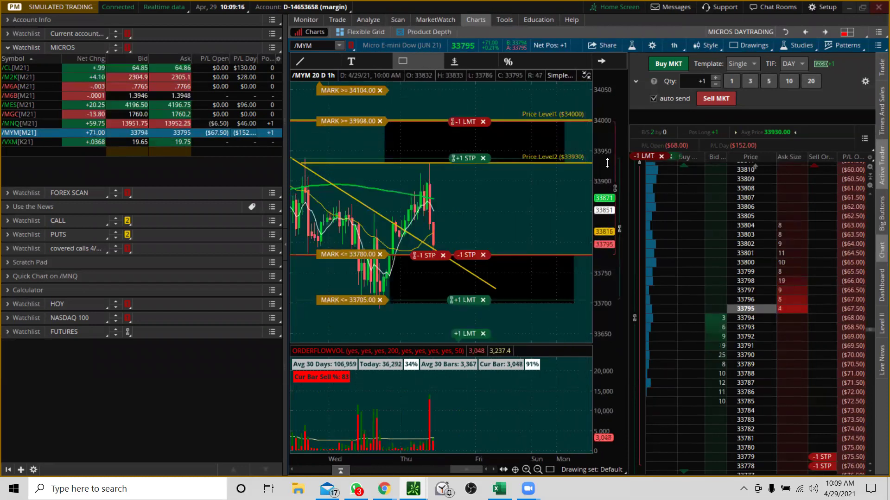
left_click_drag(607, 163, 592, 265)
left_click_drag(345, 267, 518, 152)
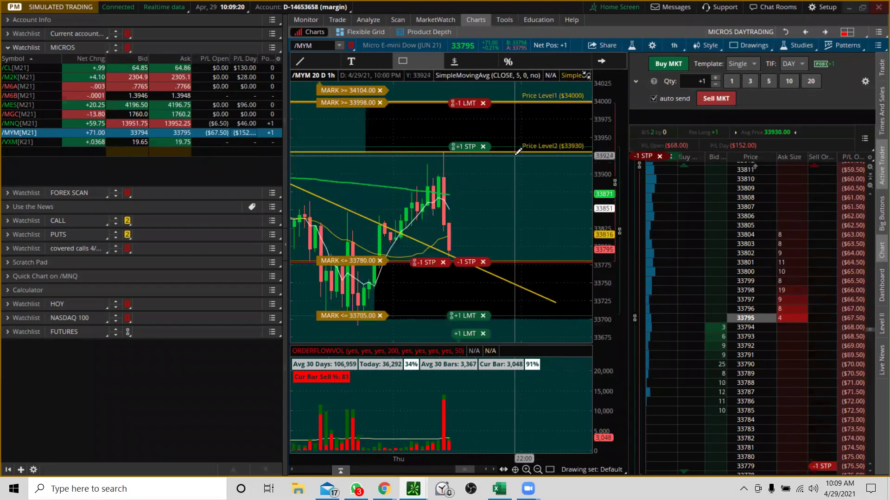
left_click_drag(603, 160, 603, 183)
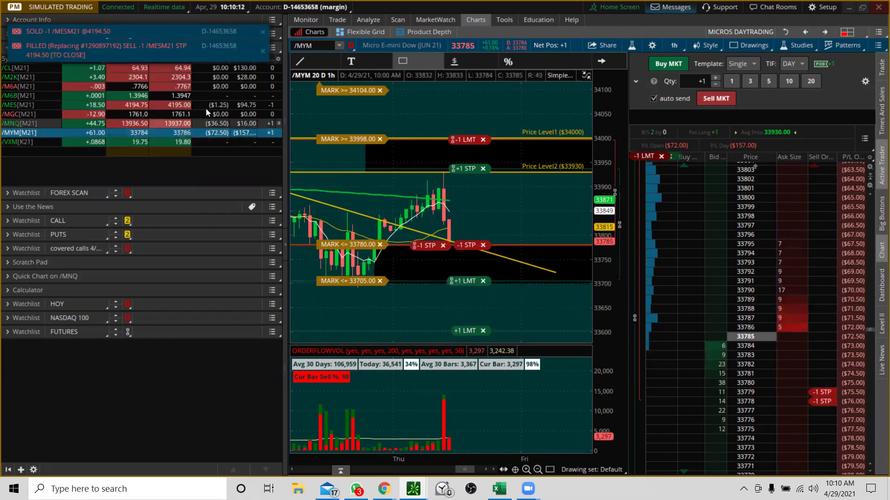
- Load /MES and examine its 20-day hourly candles, Fibonacci levels and working orders around the 4194.50 short entry
left_click(23, 102)
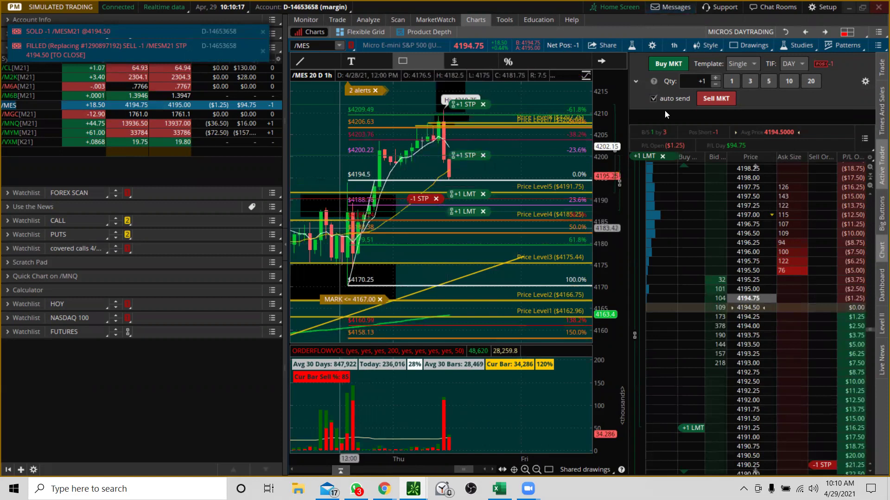
scroll(444, 177, "down", 2)
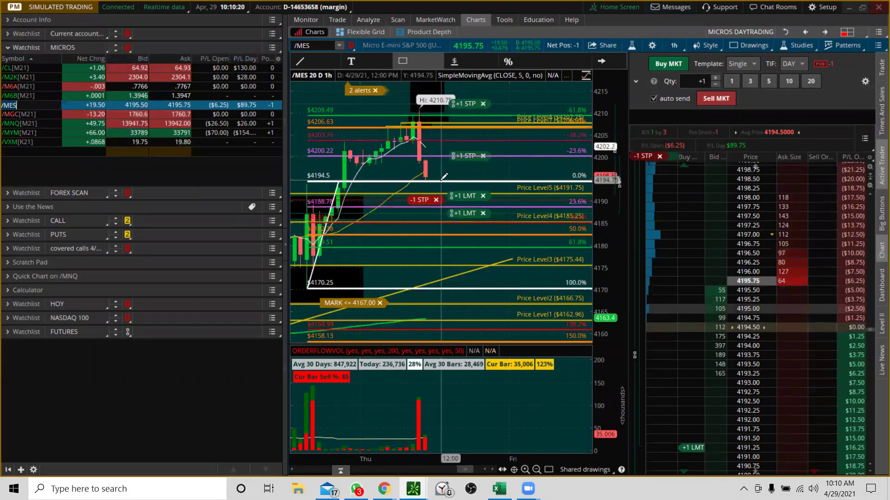
mouse_move(443, 177)
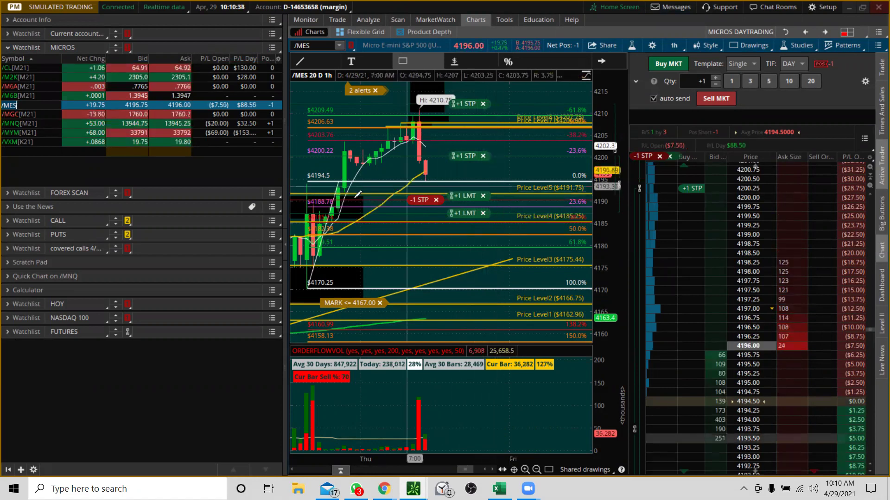
- Switch to /MES's 5-day, 5-minute chart and examine the sell-off against the Fibonacci retracements, marked zones and working orders
left_click(806, 32)
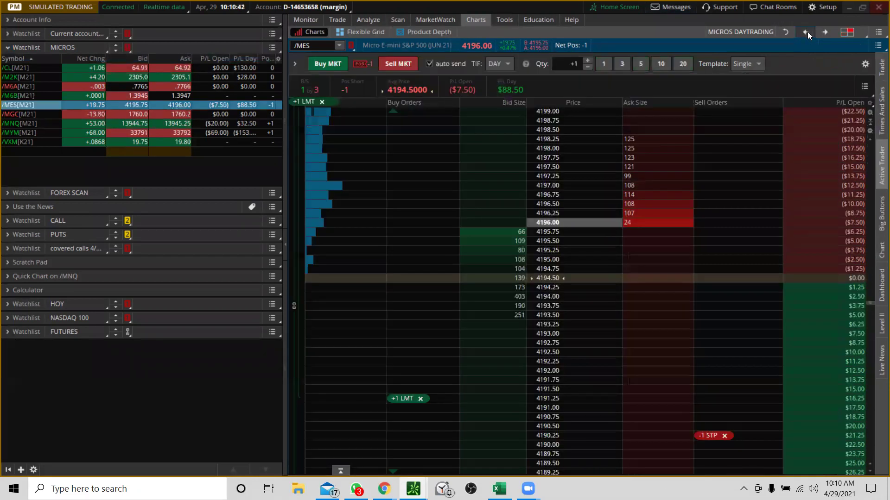
left_click(807, 31)
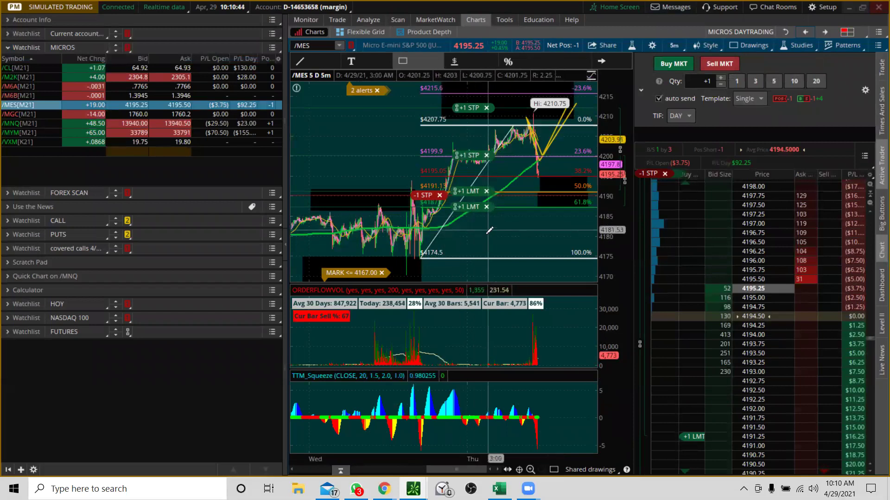
left_click_drag(490, 230, 599, 124)
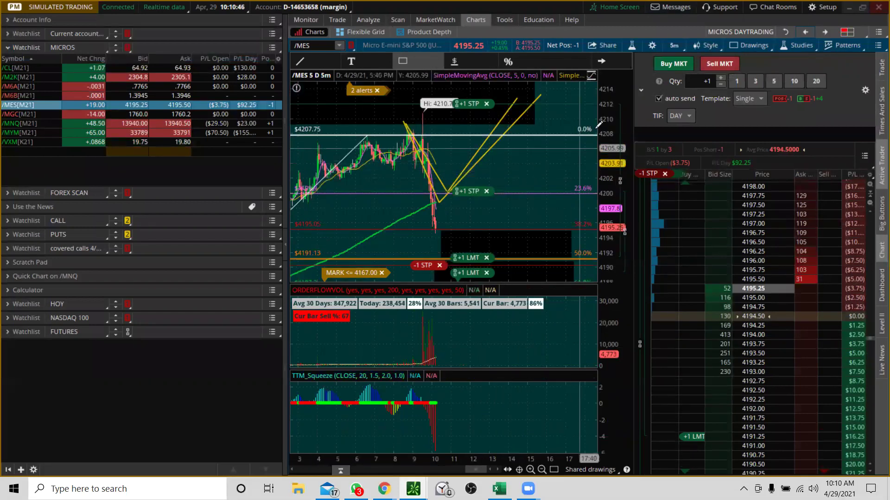
left_click_drag(382, 243, 556, 195)
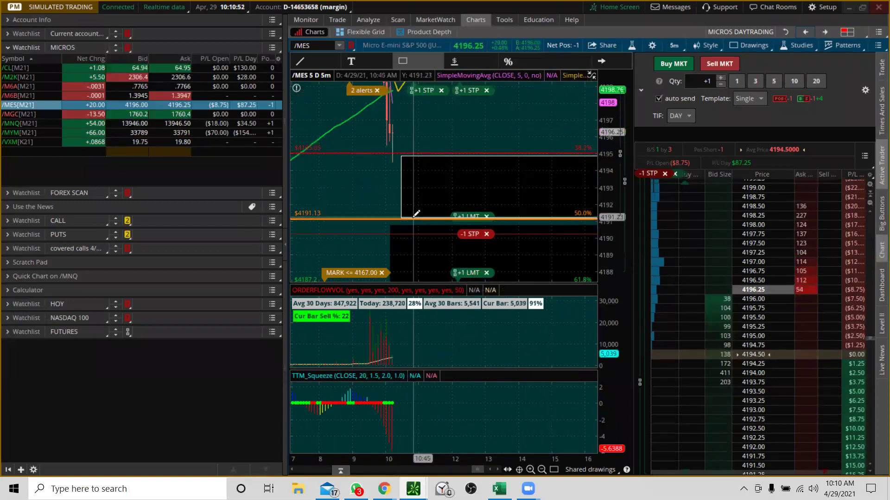
left_click_drag(600, 181, 599, 220)
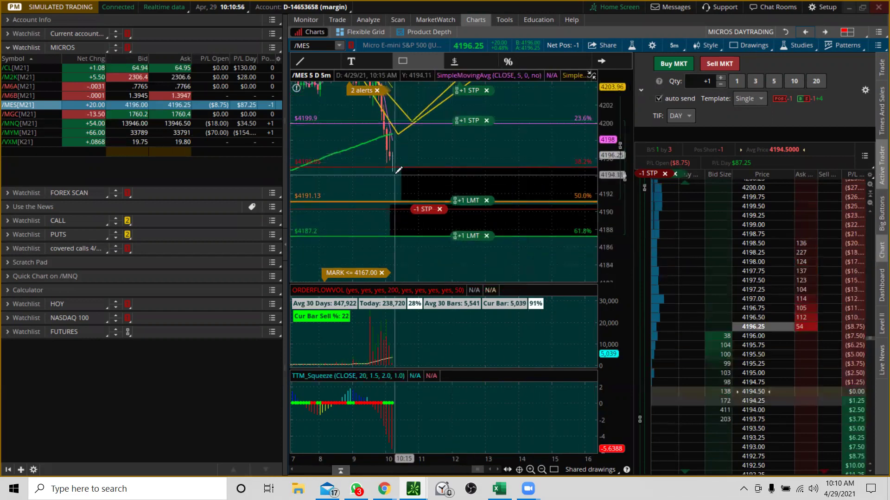
left_click_drag(603, 121, 603, 147)
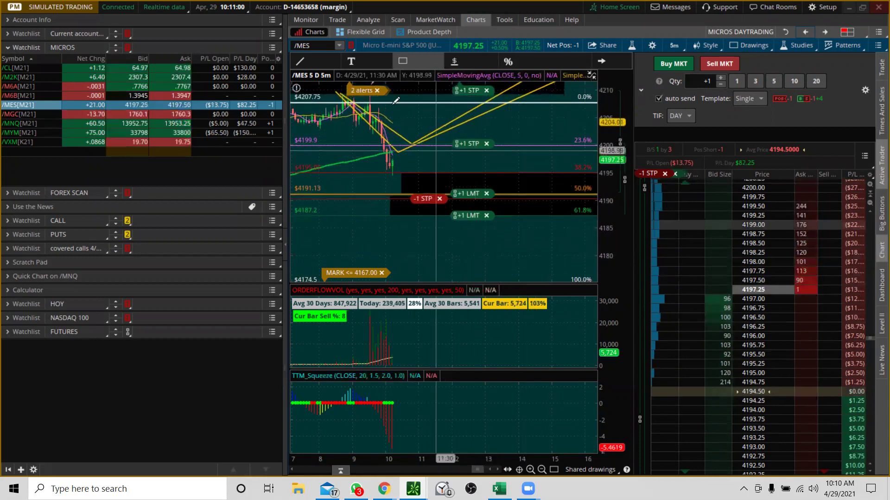
- Load the DAYTRADING OPTIONS chart grid and collapse the MICROS watchlist
left_click(844, 33)
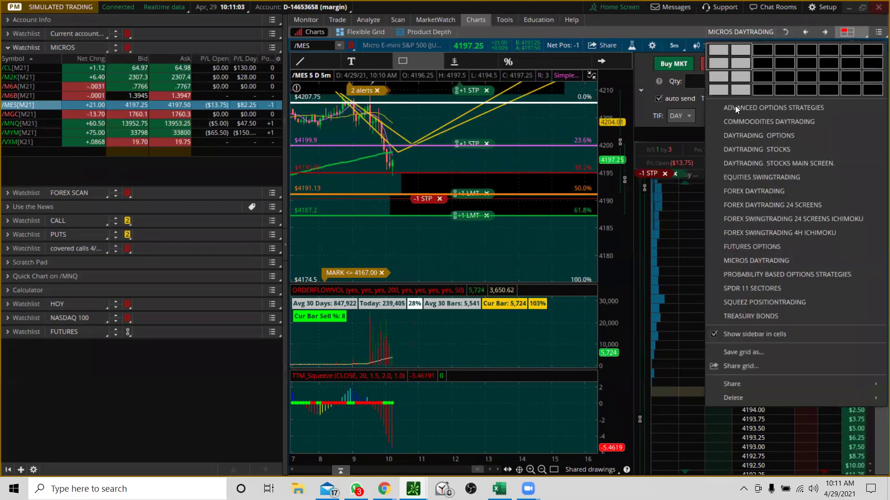
left_click(772, 134)
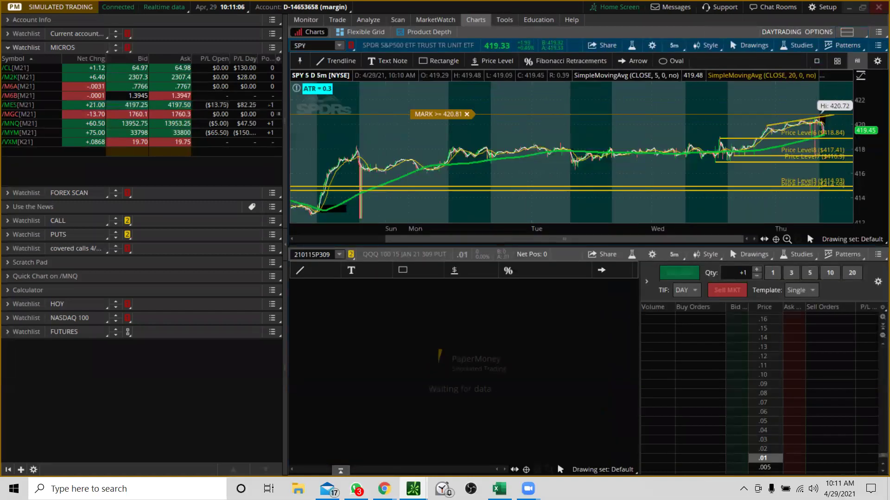
left_click(4, 47)
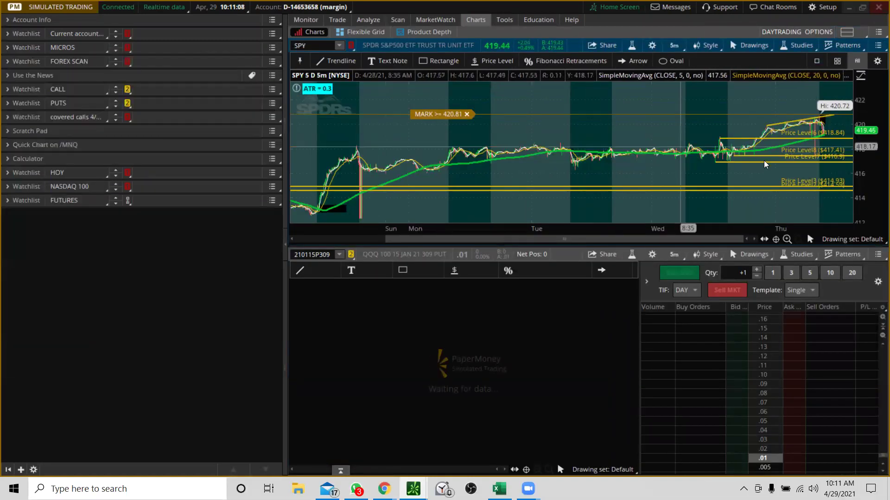
- Examine SPY's 5-minute candles after the open against the marked black zone, trendline and the 418.84 price level
scroll(759, 139, "up", 5)
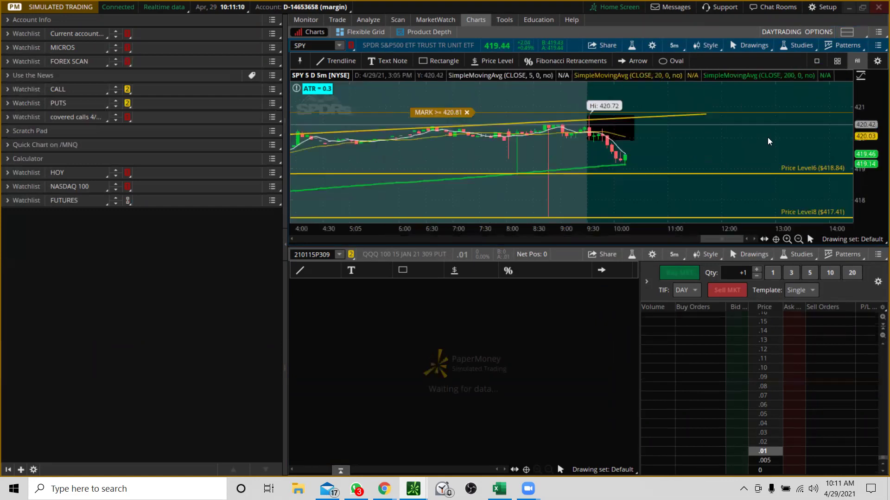
left_click_drag(862, 122, 861, 139)
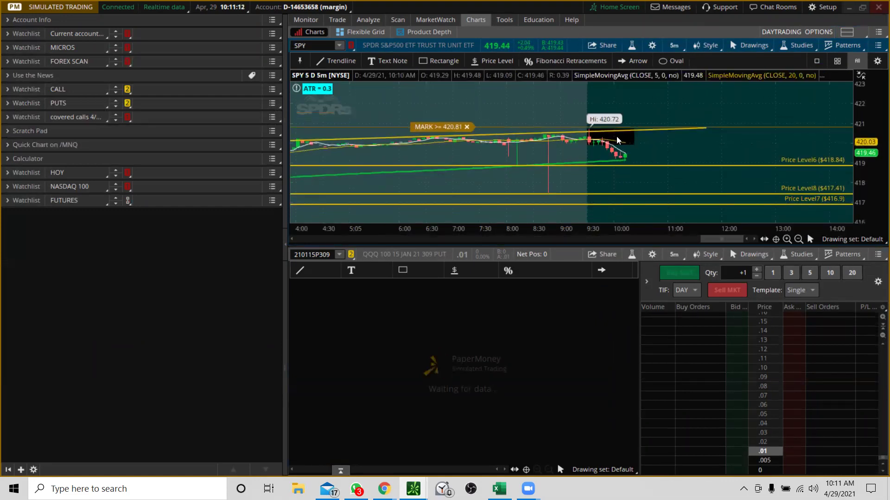
left_click_drag(578, 167, 728, 117)
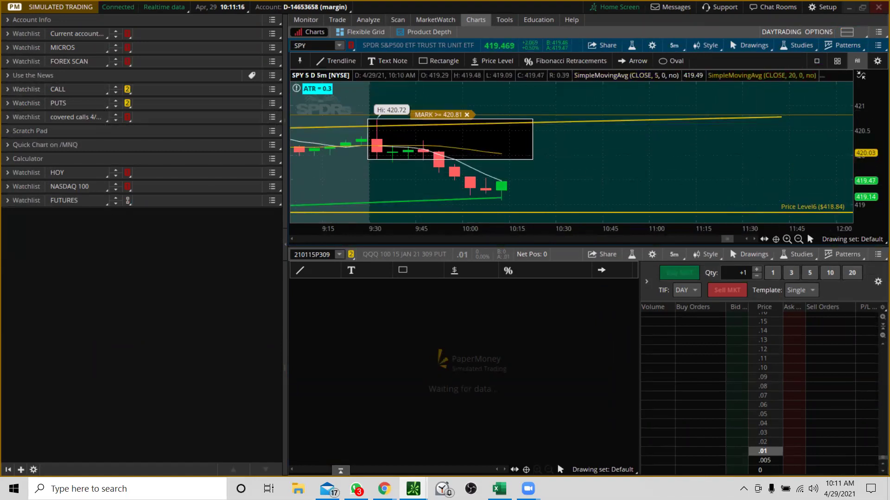
- Expand the PUTS watchlist and load its QQQ 5 May 21 338 put into the linked option chart and price ladder
left_click(7, 104)
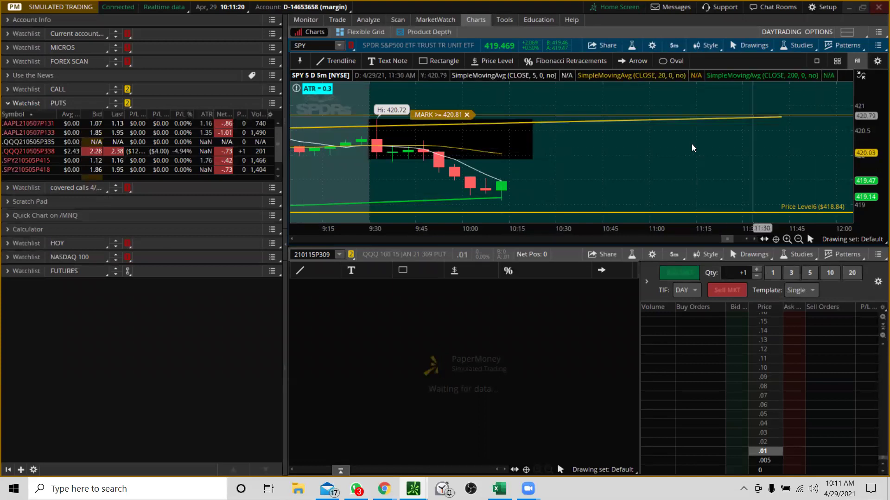
left_click_drag(860, 148, 860, 190)
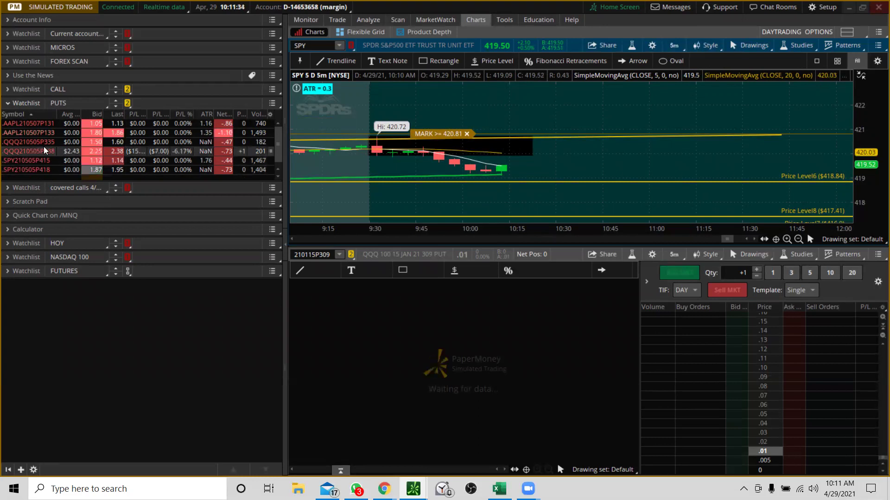
left_click(22, 154)
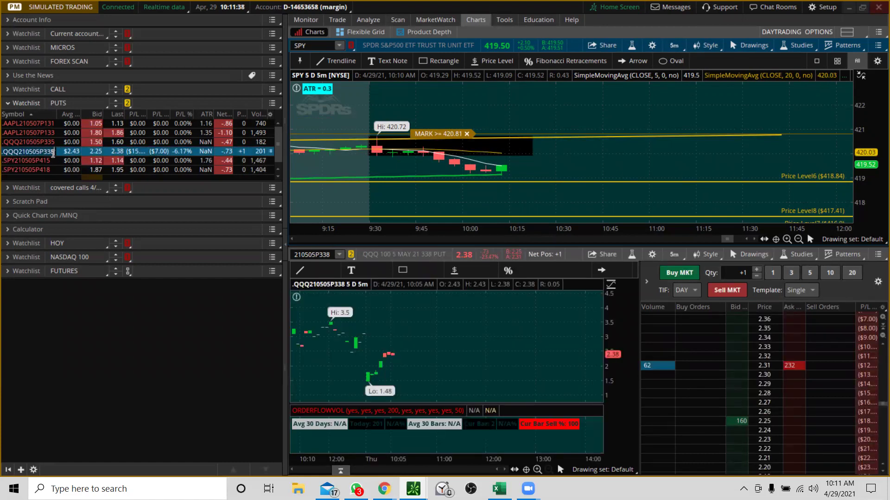
- Load QQQ in the underlying's 5-minute chart and examine its morning sell-off around the 340 and 339.44 price levels
left_click(313, 44)
type("QQ")
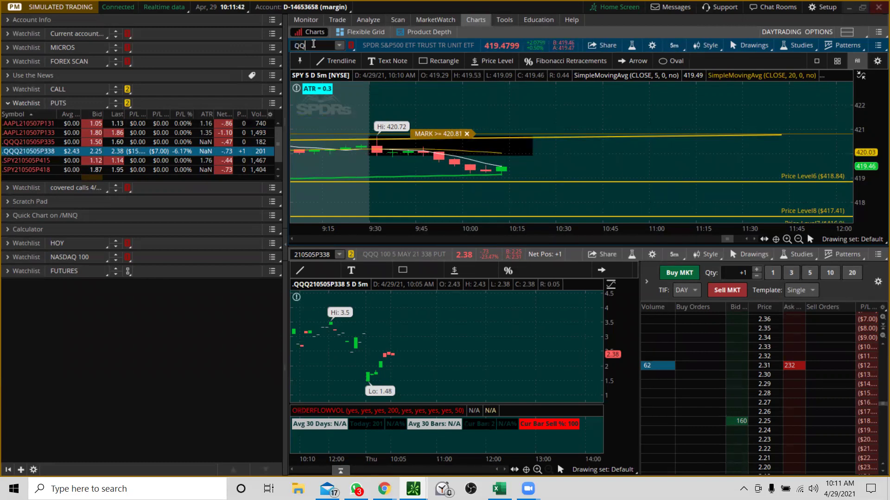
type("Q")
key("Return")
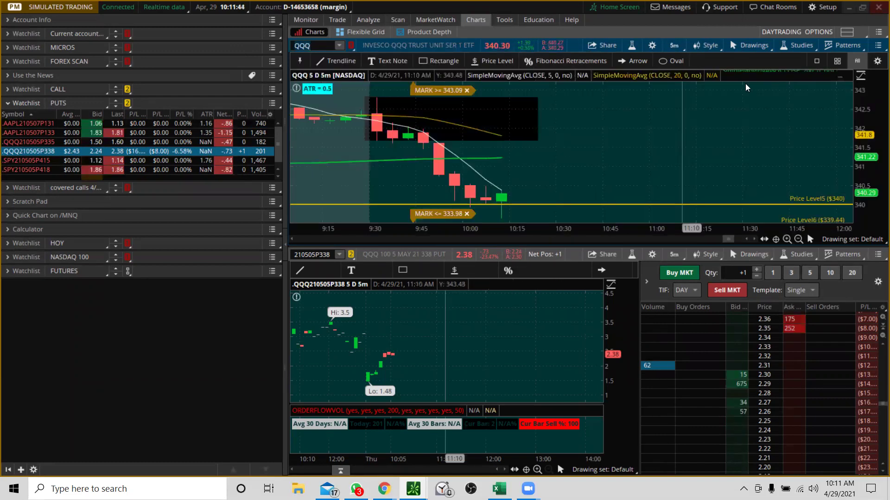
left_click_drag(869, 98, 867, 122)
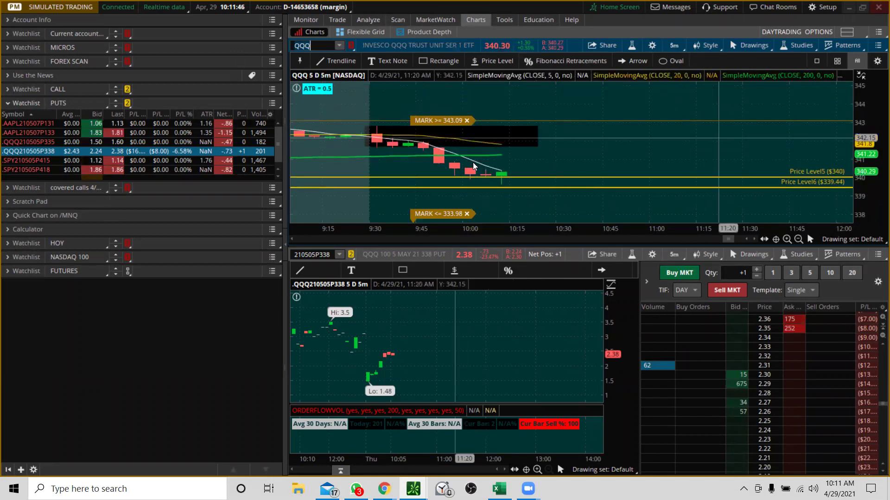
left_click_drag(592, 130, 452, 174)
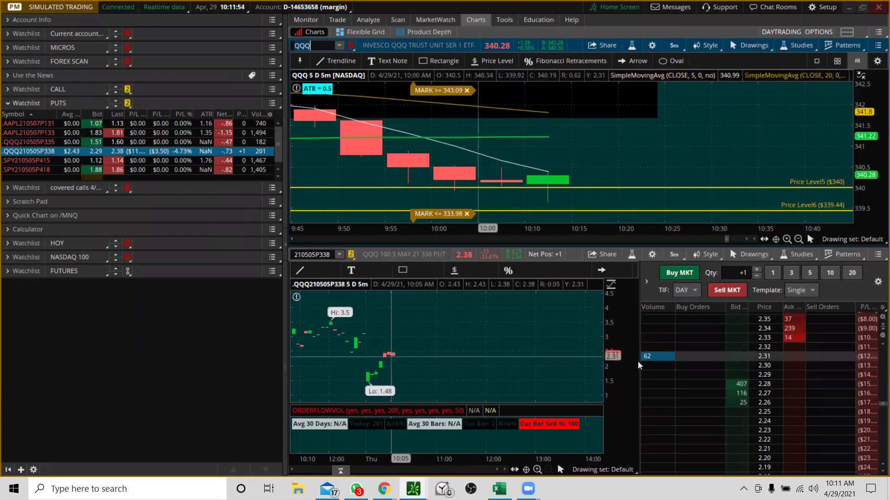
- Turn on the display of trades in the QQQ 338 put's chart style
left_click_drag(619, 346, 482, 407)
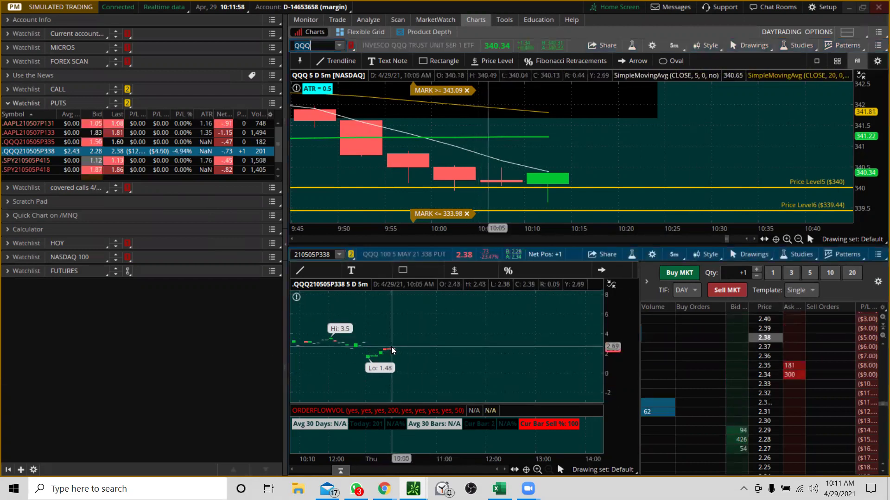
left_click(694, 253)
left_click(642, 163)
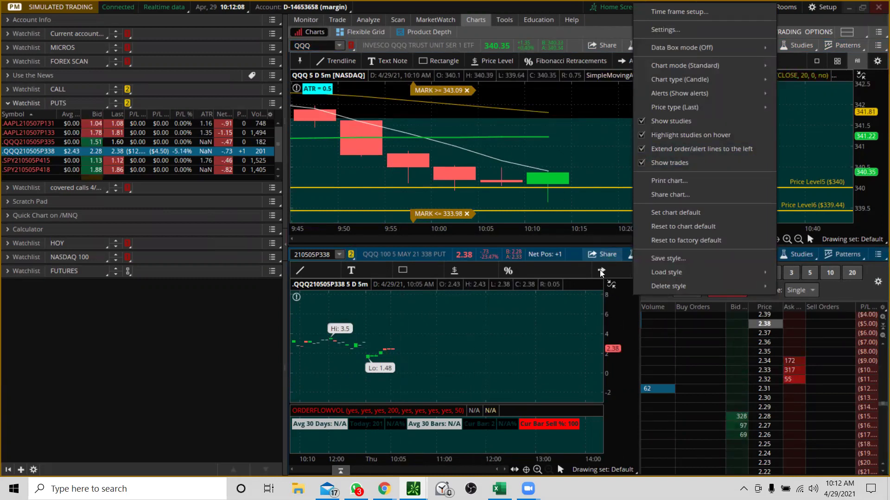
left_click(568, 298)
- Enable Show Social Sentiment in the equities chart settings, and examine the trade markers on the QQQ 338 put's chart
left_click(651, 254)
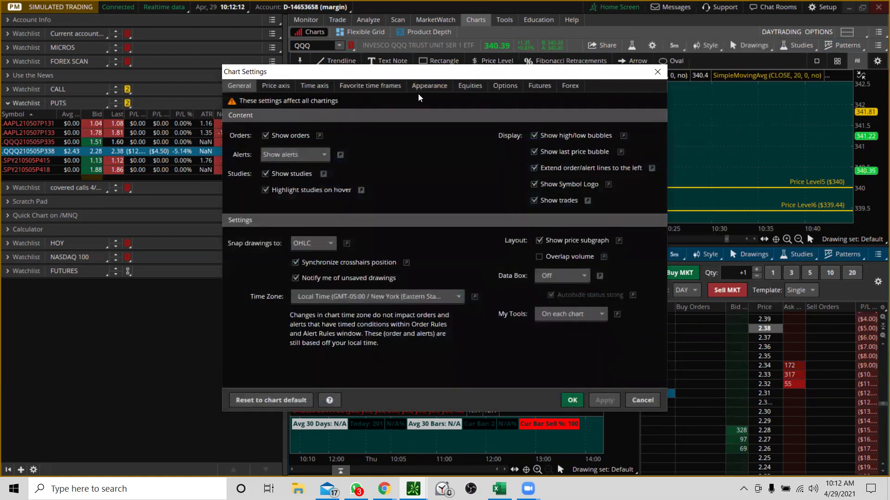
left_click(463, 86)
left_click(262, 248)
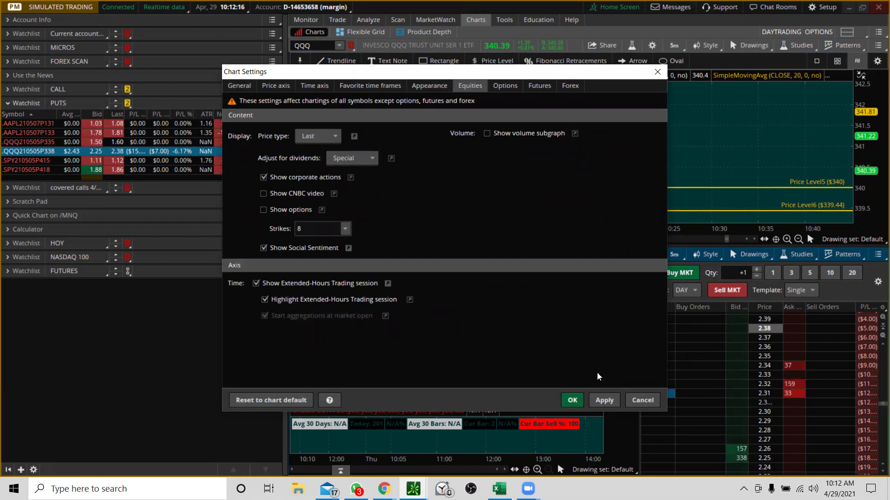
left_click(571, 400)
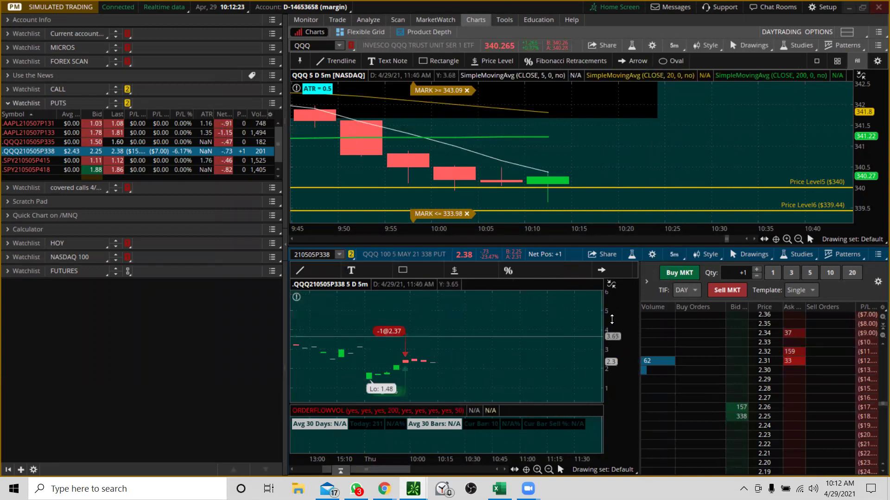
left_click_drag(614, 328, 623, 356)
left_click_drag(621, 313, 621, 341)
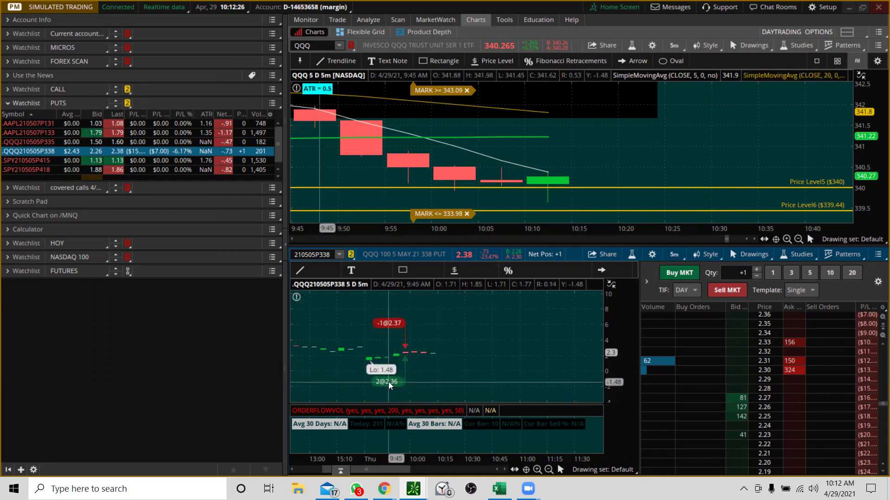